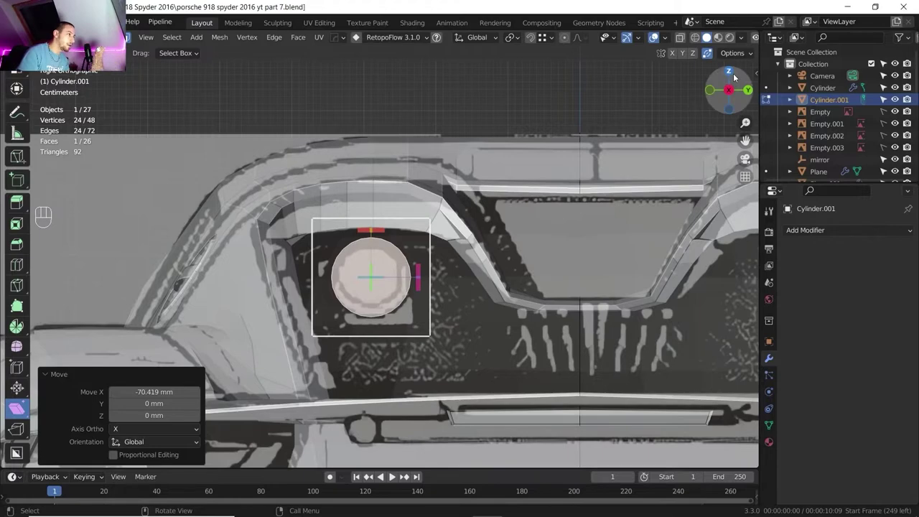
Step: Select the entire exhaust cylinder mesh and scale it uniformly by about 1.038 to match the top-view blueprint outline
click(727, 73)
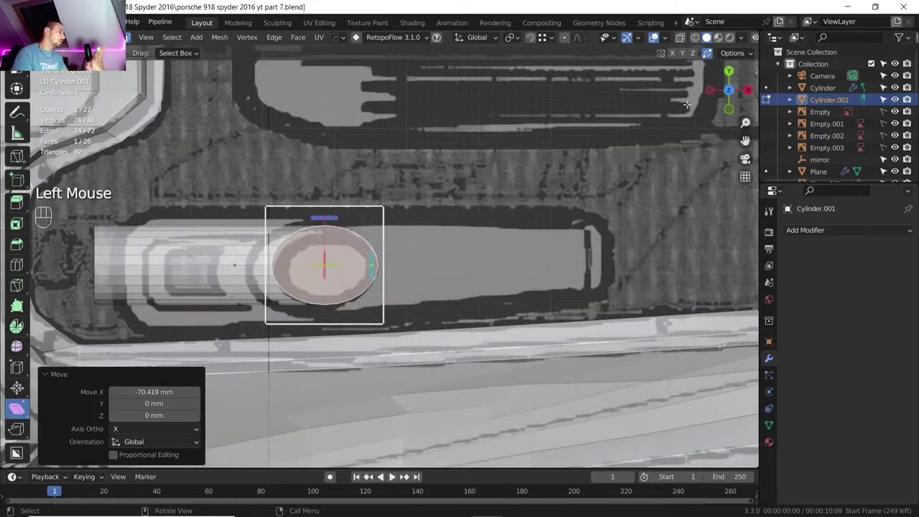
middle_drag(414, 254, 405, 169)
scroll(406, 172, down, 2)
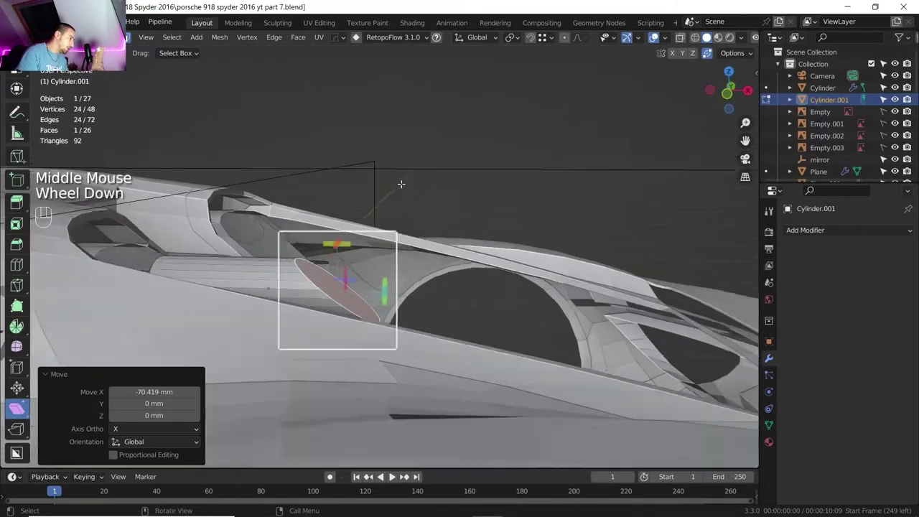
click(728, 73)
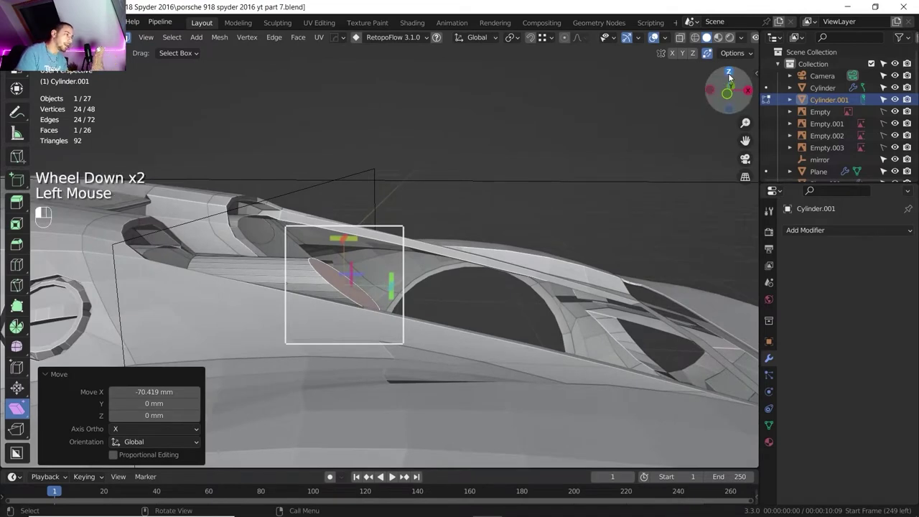
scroll(418, 244, up, 3)
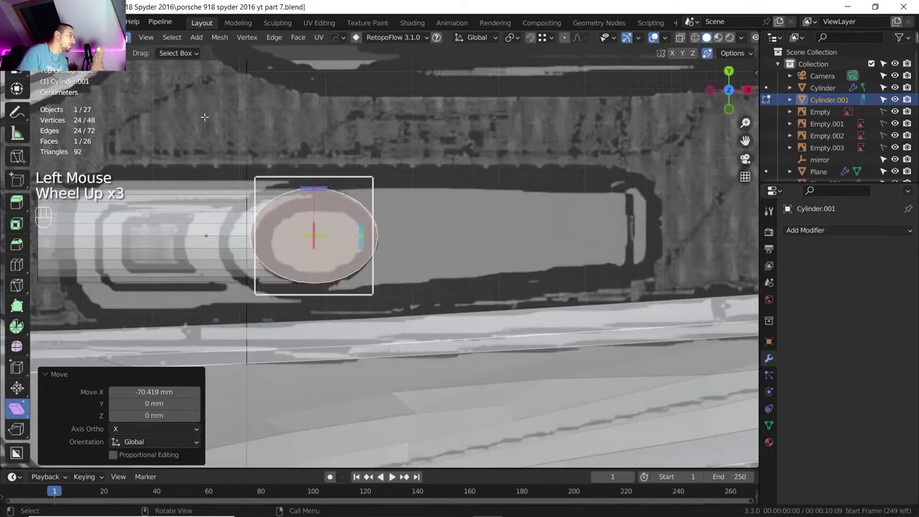
scroll(14, 78, up, 4)
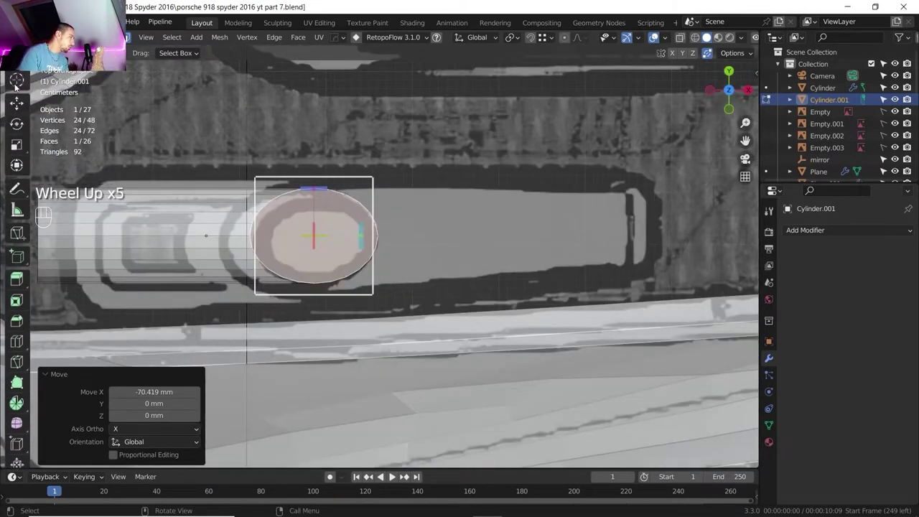
click(182, 185)
key(a)
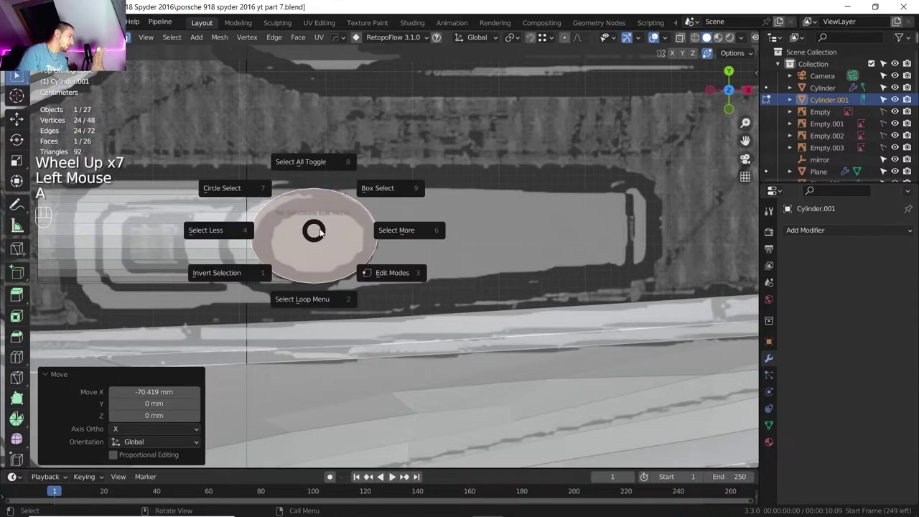
key(a)
click(326, 128)
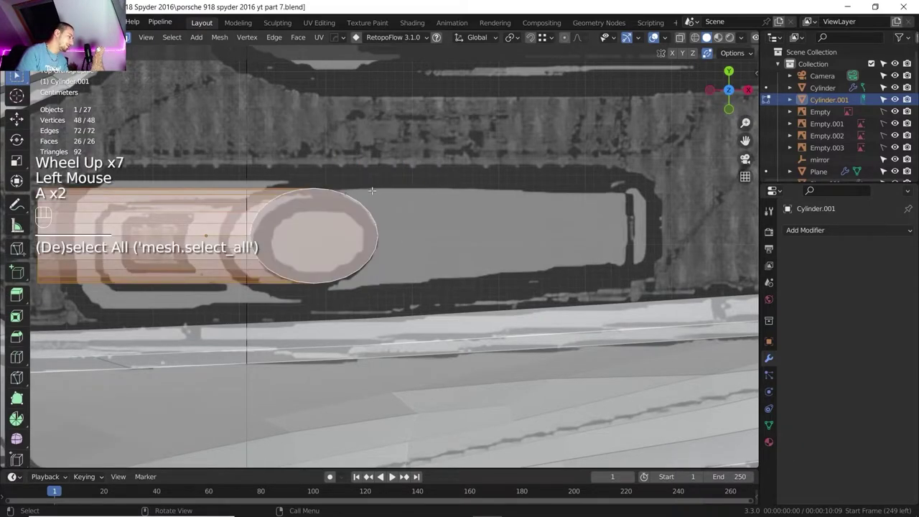
key(s)
shift+click(447, 194)
Step: Move the whole cylinder about -4.32 mm along Y and about -8.08 mm along X onto the blueprint's exhaust outlet
key(g)
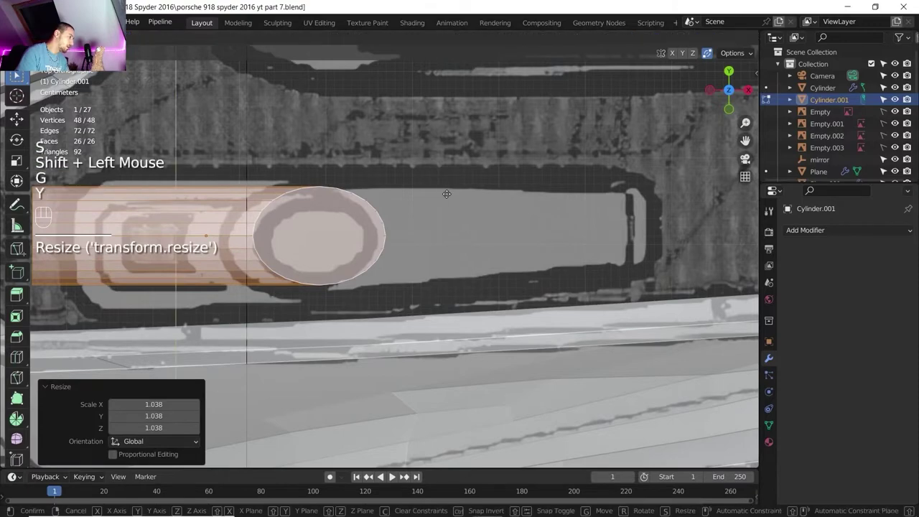
key(y)
shift+click(438, 231)
key(g)
key(x)
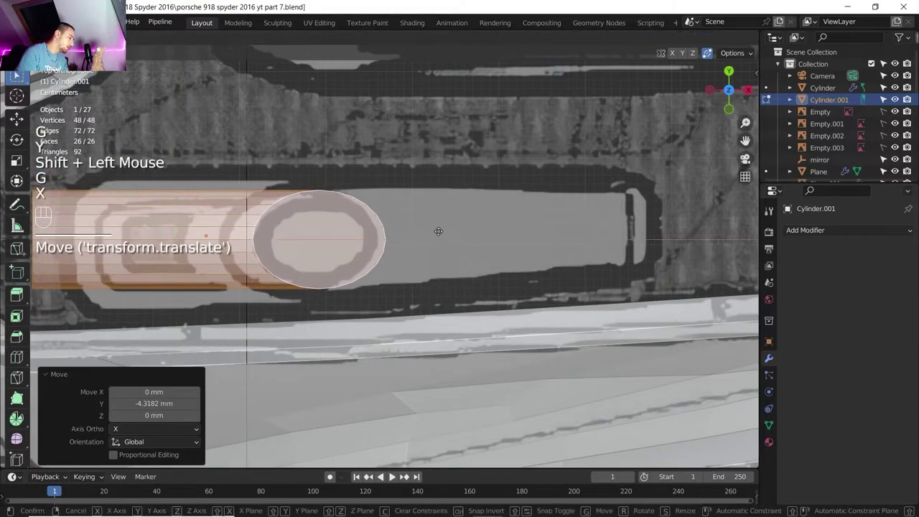
shift+click(400, 230)
Step: Inspect the cylinder's fit in the side, rear and perspective views, and select its end face opposite the slanted outlet
scroll(394, 230, down, 2)
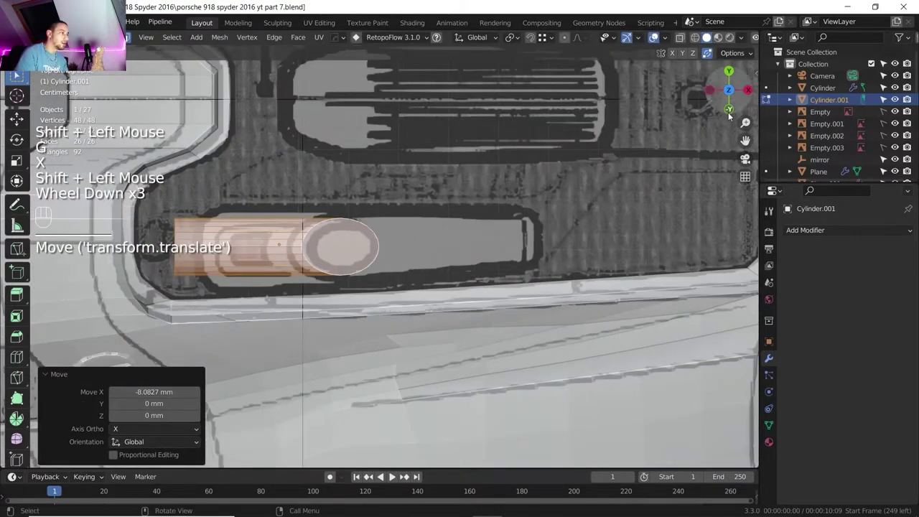
scroll(731, 106, down, 1)
click(729, 108)
scroll(737, 100, up, 1)
click(746, 91)
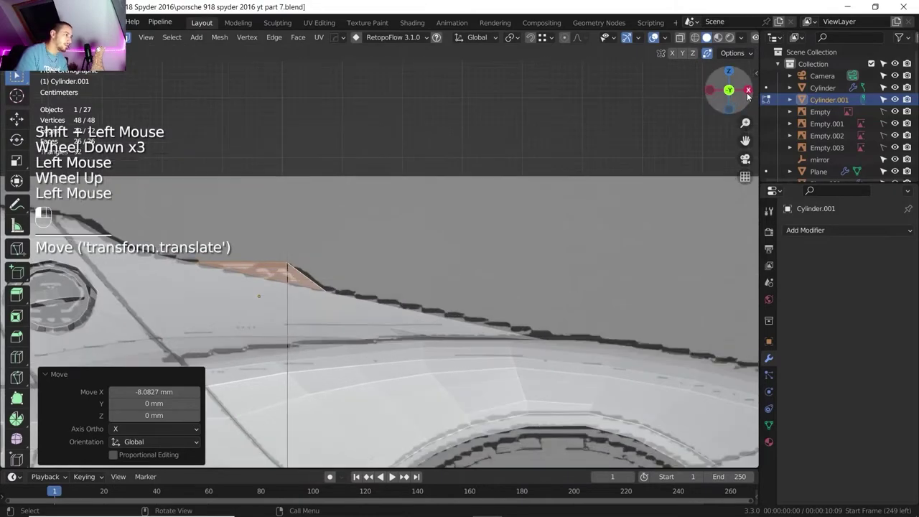
scroll(646, 167, down, 4)
scroll(689, 160, up, 2)
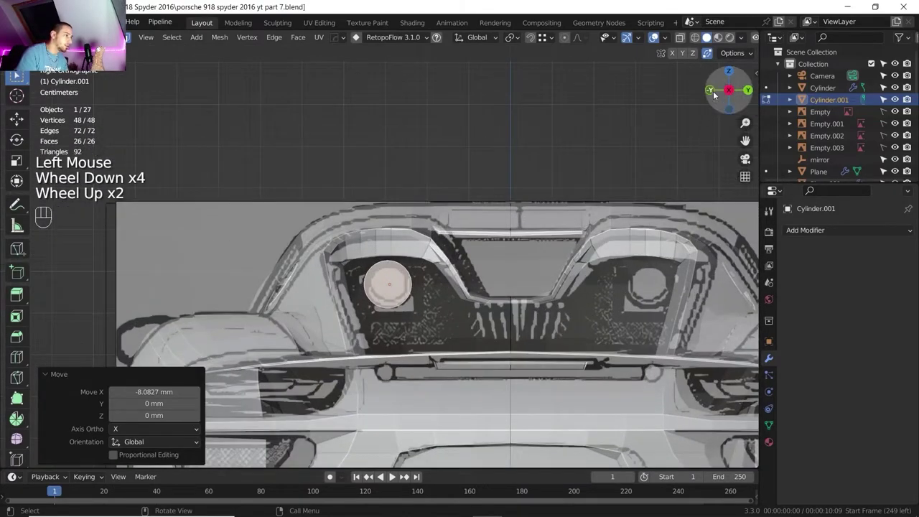
click(711, 91)
scroll(430, 180, down, 2)
shift+middle_drag(373, 209, 358, 318)
scroll(320, 208, up, 1)
scroll(358, 318, up, 2)
shift+middle_drag(301, 312, 470, 246)
scroll(470, 246, up, 3)
click(394, 269)
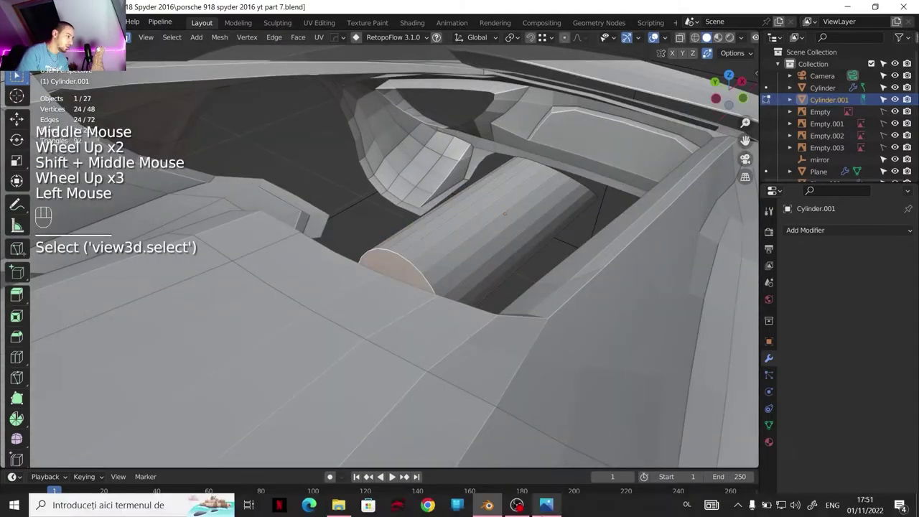
Step: Switch to the reference photo in the image viewer, examine the top-mounted exhaust outlets, and return to Blender
mouse_move(582, 507)
click(549, 423)
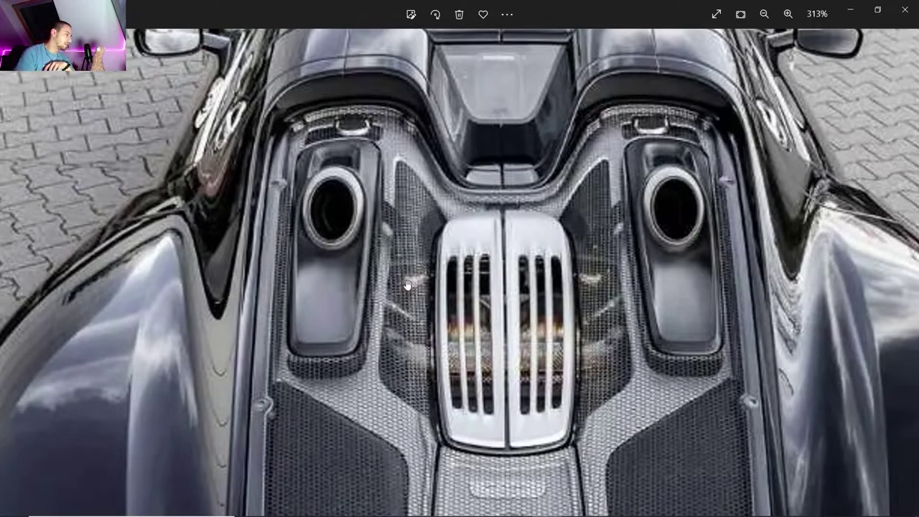
scroll(406, 285, down, 3)
scroll(431, 309, up, 1)
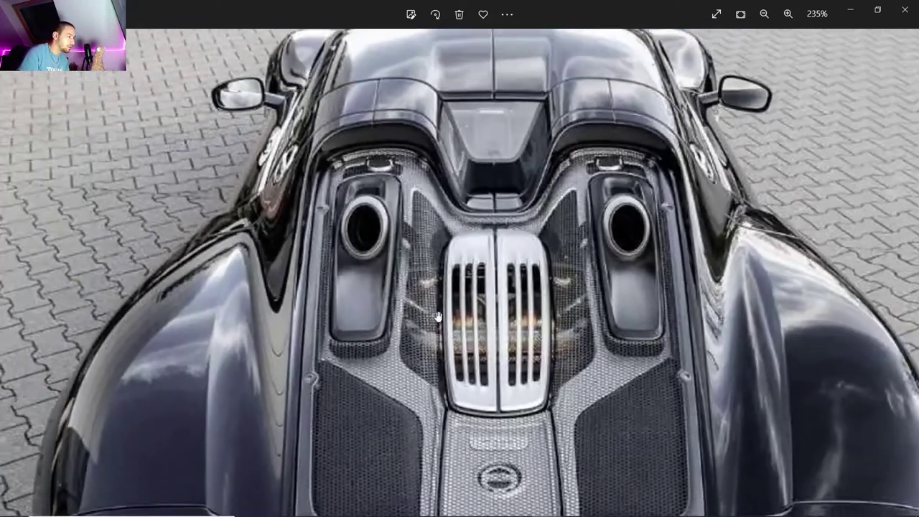
scroll(435, 313, down, 2)
scroll(427, 305, up, 2)
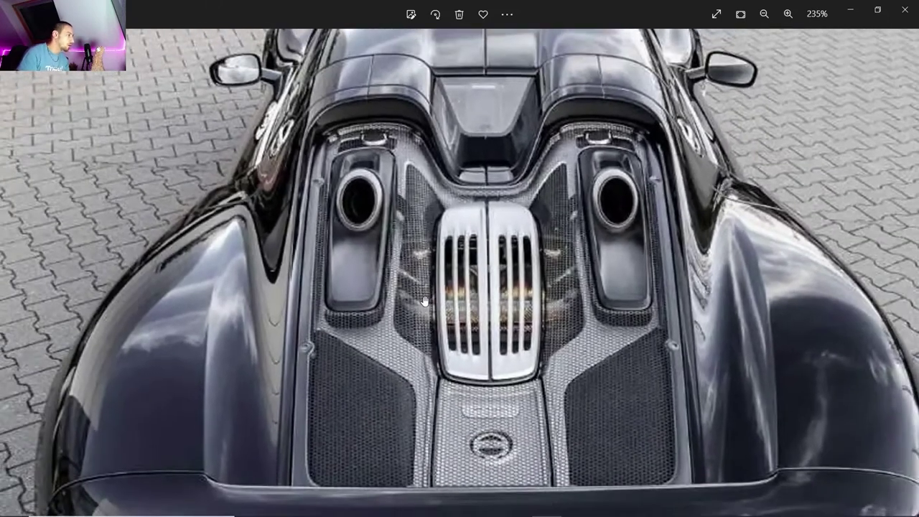
mouse_move(487, 509)
click(482, 466)
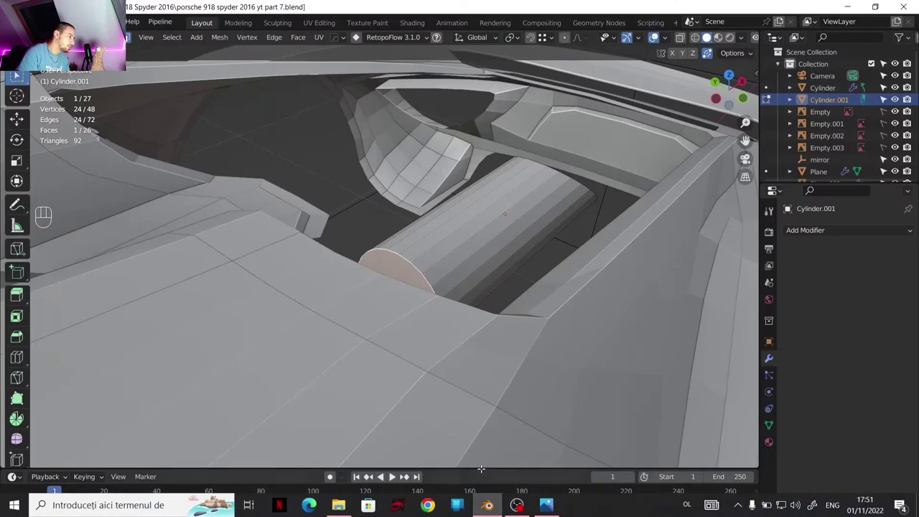
Step: Turn on X-ray in the front view and rotate the cylinder's selected inner end face about -51.9° around the Y axis
scroll(410, 230, down, 2)
shift+middle_drag(410, 230, 218, 278)
scroll(295, 248, down, 1)
scroll(220, 278, up, 1)
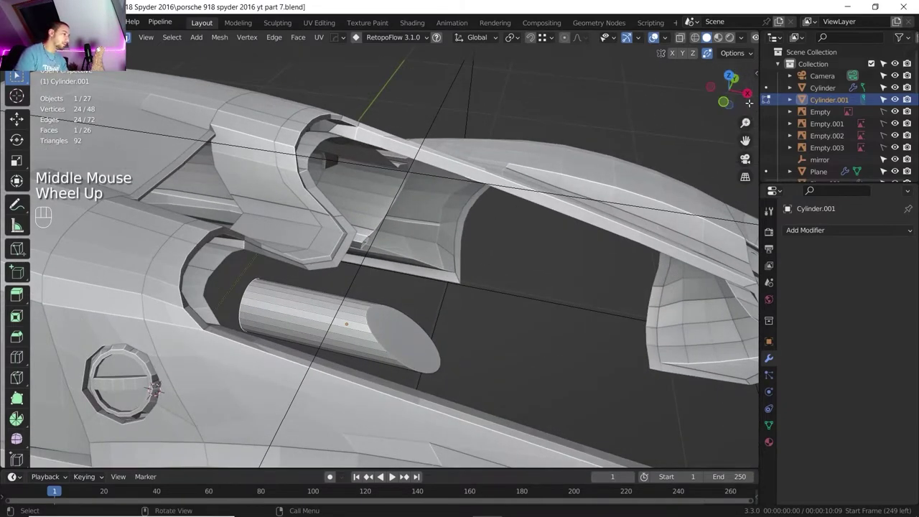
click(723, 102)
click(679, 37)
shift+middle_drag(460, 245, 382, 264)
key(r)
key(x)
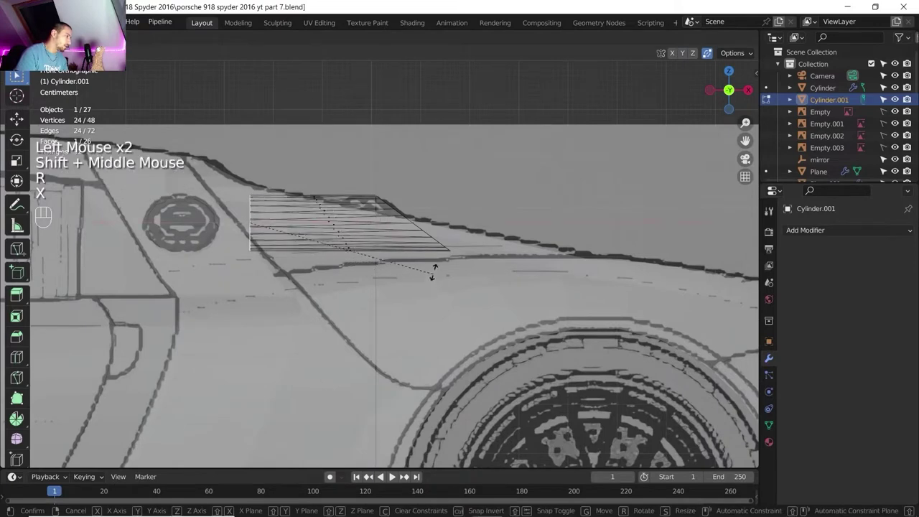
key(y)
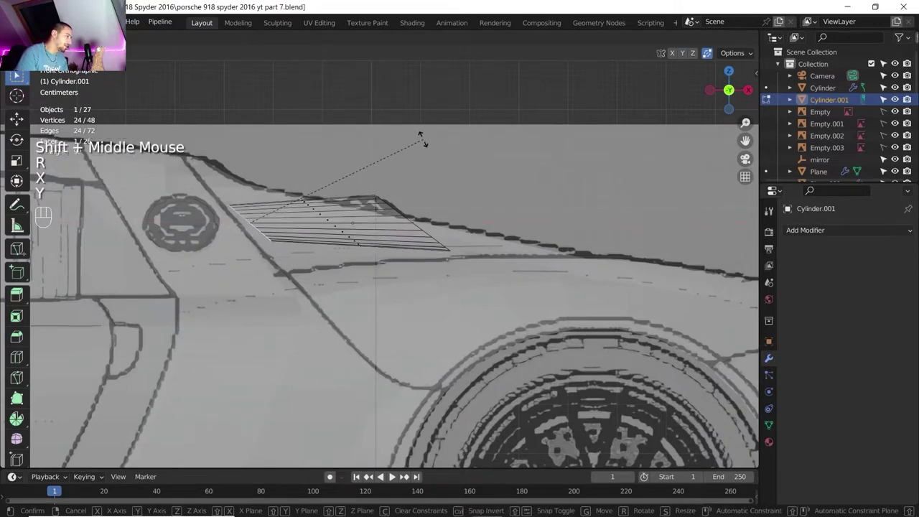
click(416, 136)
Step: Edge-slide the tilted inner end face toward the slanted outlet to shorten the cylinder
key(g)
key(g)
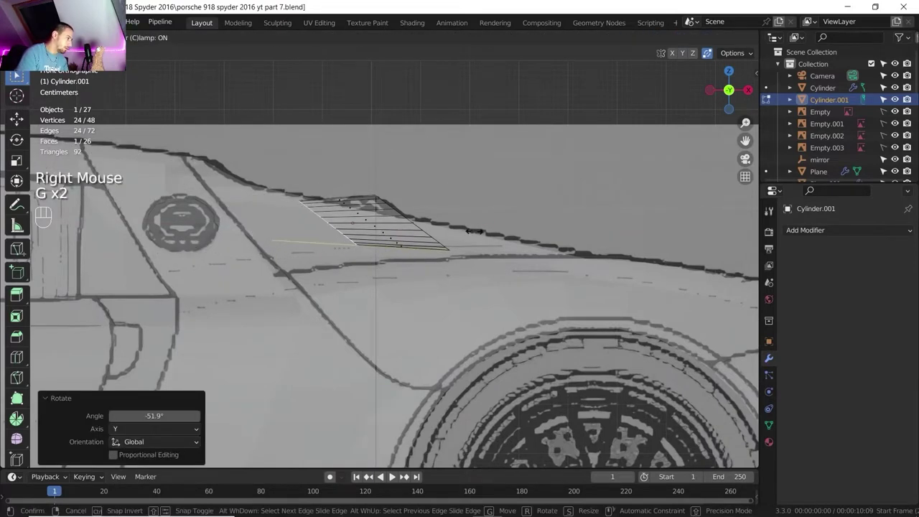
click(474, 231)
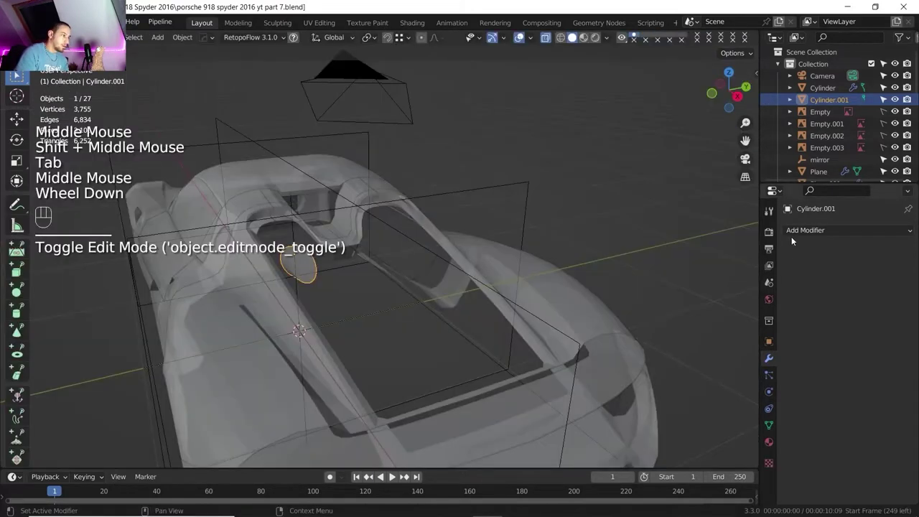
Step: Add a Mirror modifier to the cylinder on the Y axis only, using the "mirror" object as its mirror object
click(793, 233)
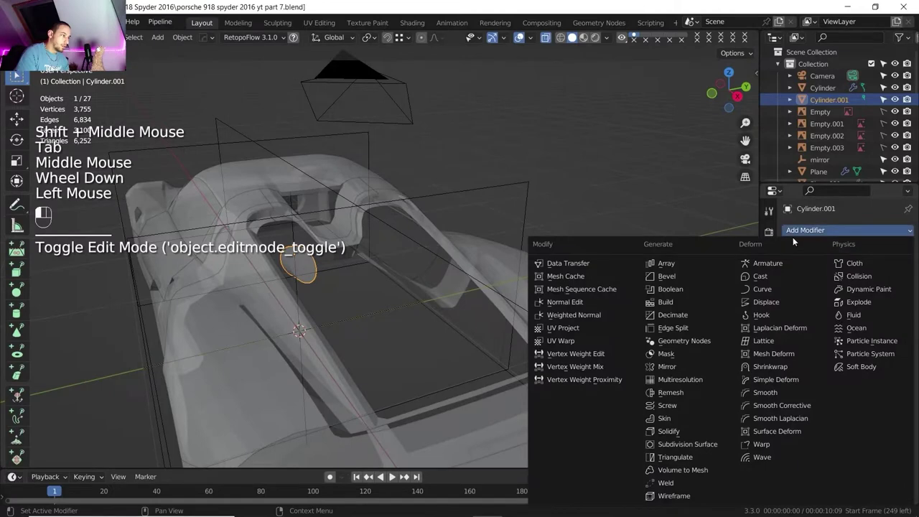
click(667, 366)
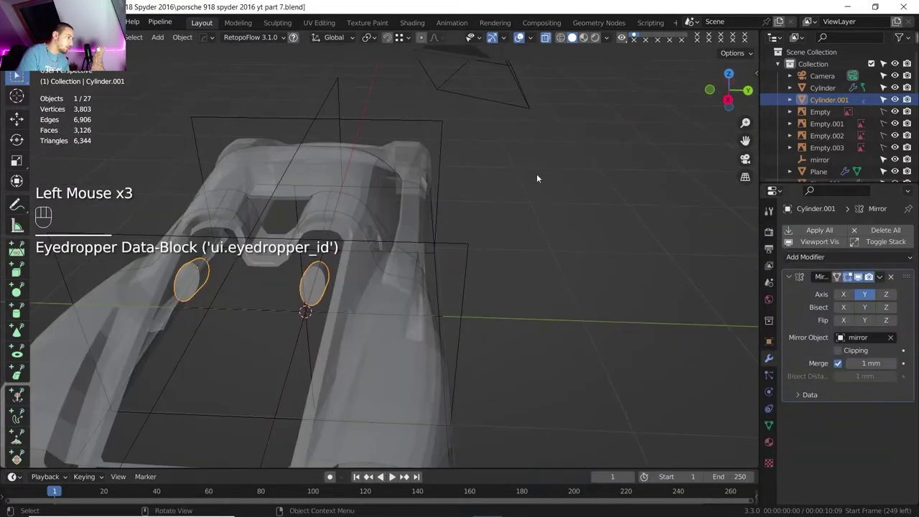
Step: In the front view, extrude the cylinder's tilted inner end face about 101 mm along its normal, down into the body
click(728, 99)
scroll(341, 145, up, 2)
shift+middle_drag(341, 145, 470, 255)
scroll(479, 253, up, 1)
scroll(471, 255, down, 1)
scroll(470, 251, down, 5)
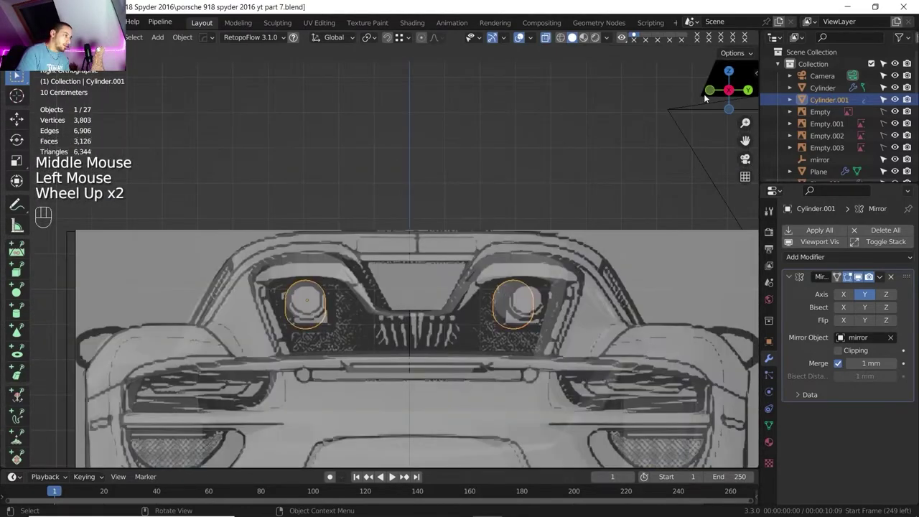
click(711, 92)
shift+middle_drag(549, 225, 389, 164)
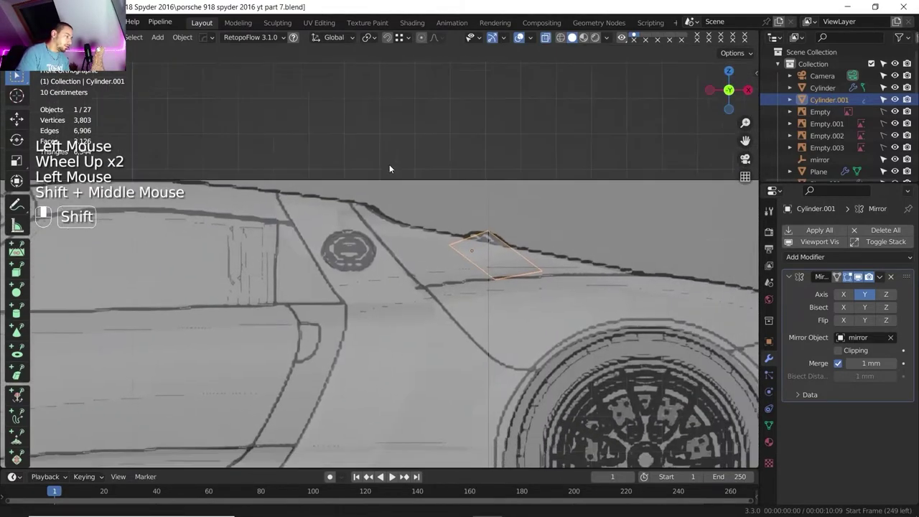
scroll(421, 209, up, 1)
scroll(422, 209, up, 1)
shift+middle_drag(421, 209, 280, 179)
key(Tab)
scroll(330, 287, up, 1)
scroll(330, 287, down, 1)
key(e)
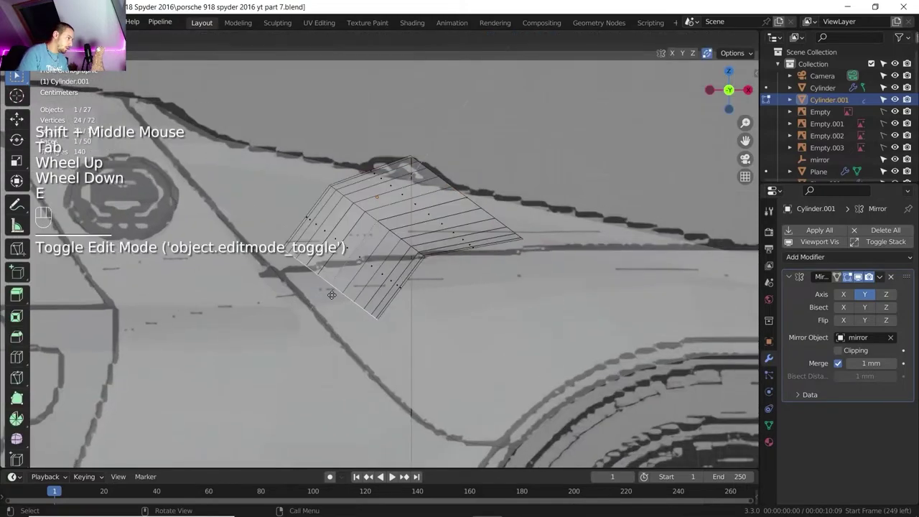
click(332, 293)
Step: Make the extruded end face circular with the LoopTools Circle operation
scroll(331, 293, down, 2)
drag(728, 90, 567, 93)
shift+middle_drag(700, 209, 419, 241)
middle_drag(419, 241, 386, 242)
right_click(386, 242)
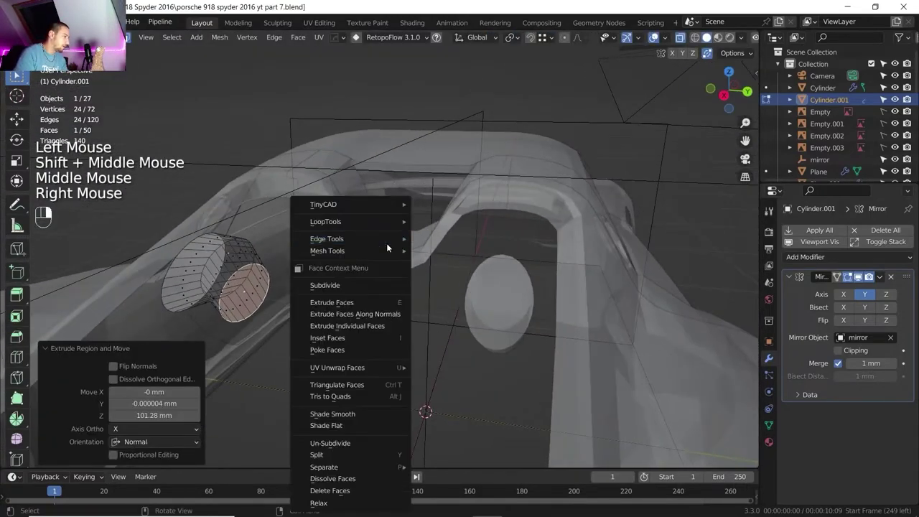
mouse_move(384, 219)
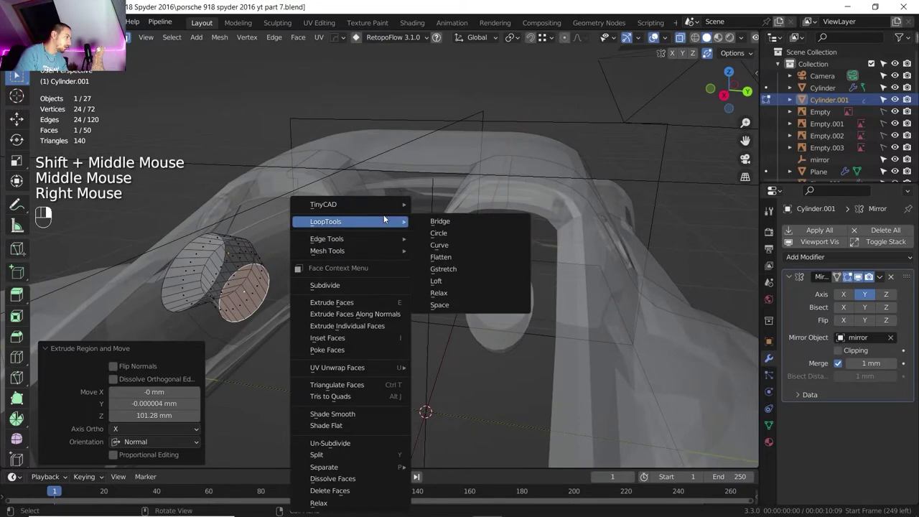
click(446, 241)
Step: In edge mode, select the full edge loop at the bend between the two pipe sections
scroll(359, 287, down, 1)
scroll(352, 295, up, 1)
shift+middle_drag(351, 294, 408, 310)
scroll(346, 298, up, 3)
alt+click(405, 305)
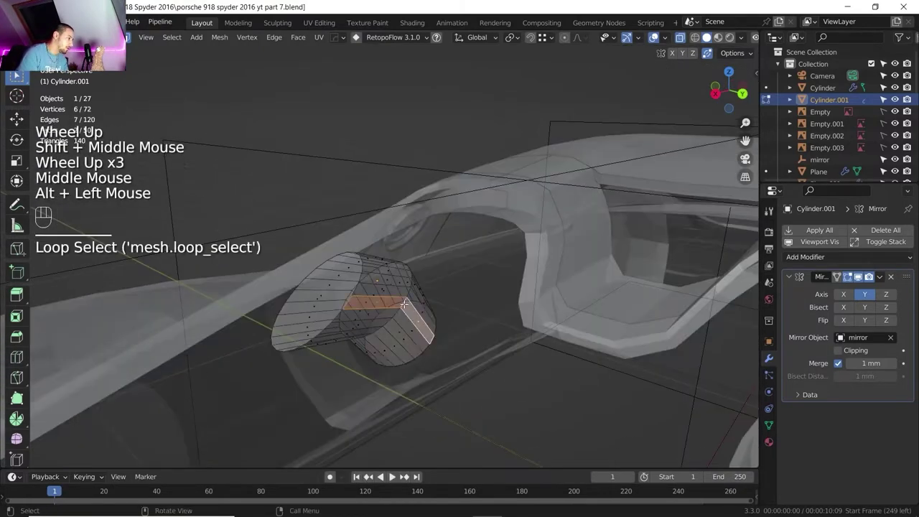
key(2)
alt+click(404, 304)
alt+click(403, 302)
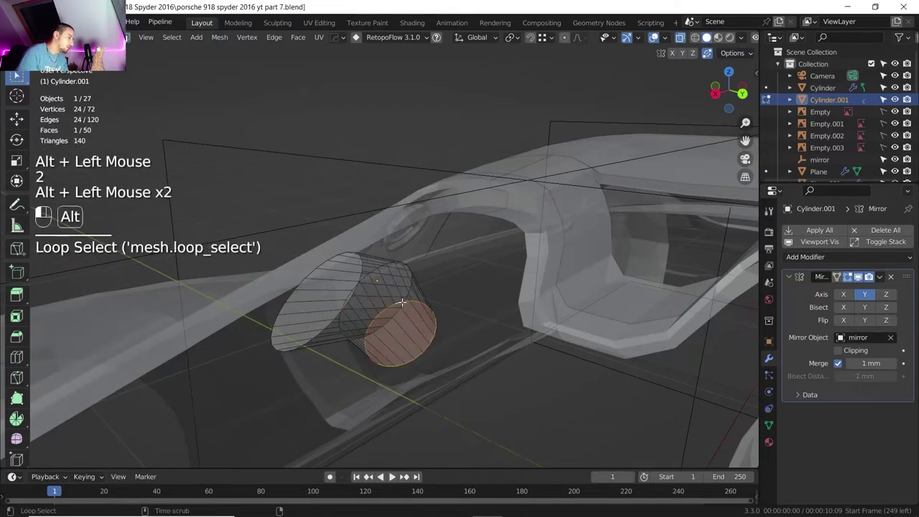
right_click(402, 302)
mouse_move(373, 80)
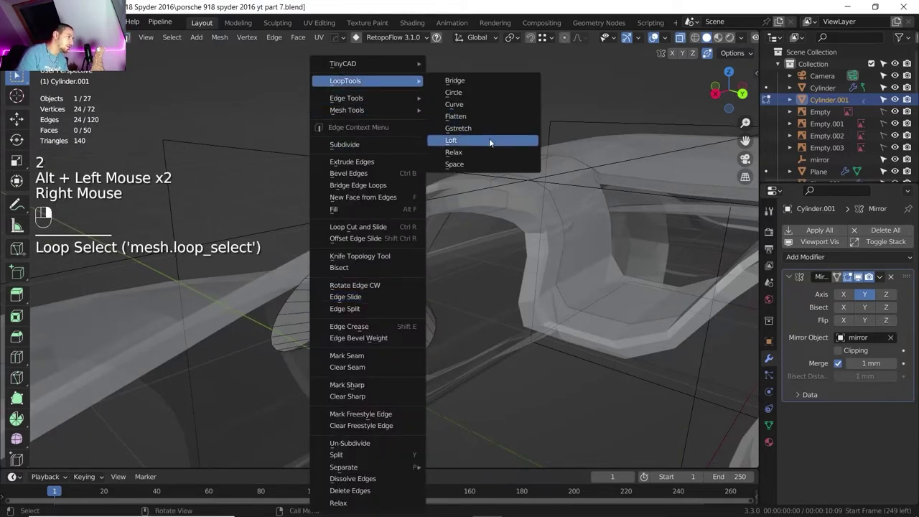
click(471, 82)
key(ctrl+z)
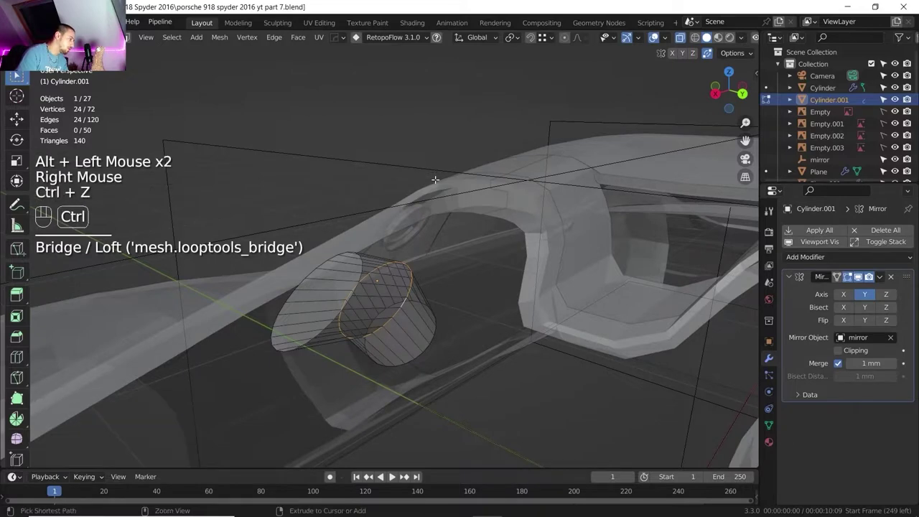
Step: Round the selected bend edge loop with LoopTools Circle and check the pipe's profile in the front view
right_click(406, 241)
mouse_move(388, 81)
click(493, 92)
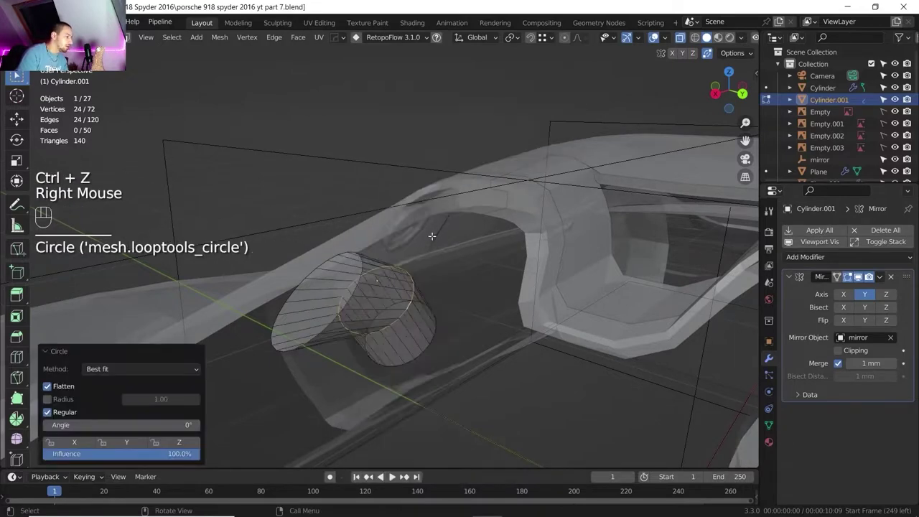
scroll(430, 237, down, 2)
middle_drag(431, 236, 578, 230)
click(714, 91)
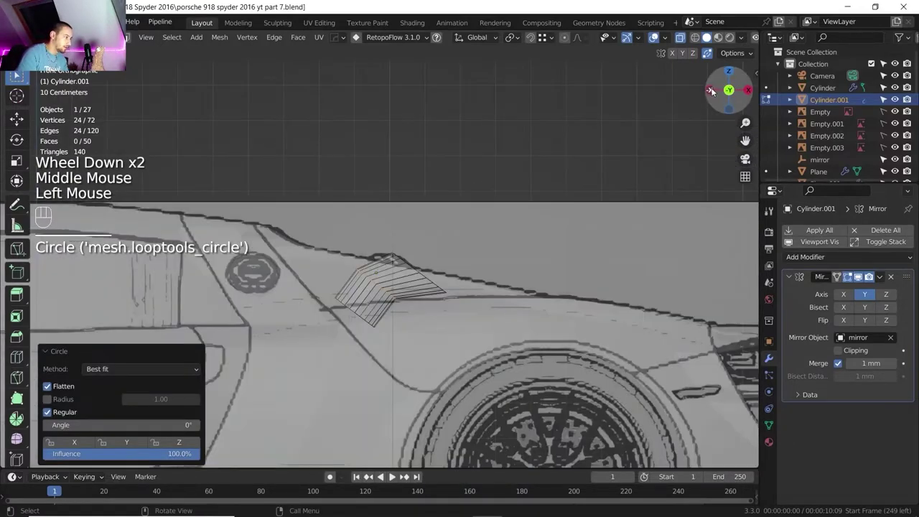
Step: Leave mesh editing and turn off X-ray display to inspect the mirrored exhaust pipes inside the engine bay opening
scroll(507, 254, up, 3)
scroll(496, 258, down, 2)
middle_drag(496, 258, 302, 297)
shift+middle_drag(302, 297, 283, 290)
scroll(283, 290, down, 1)
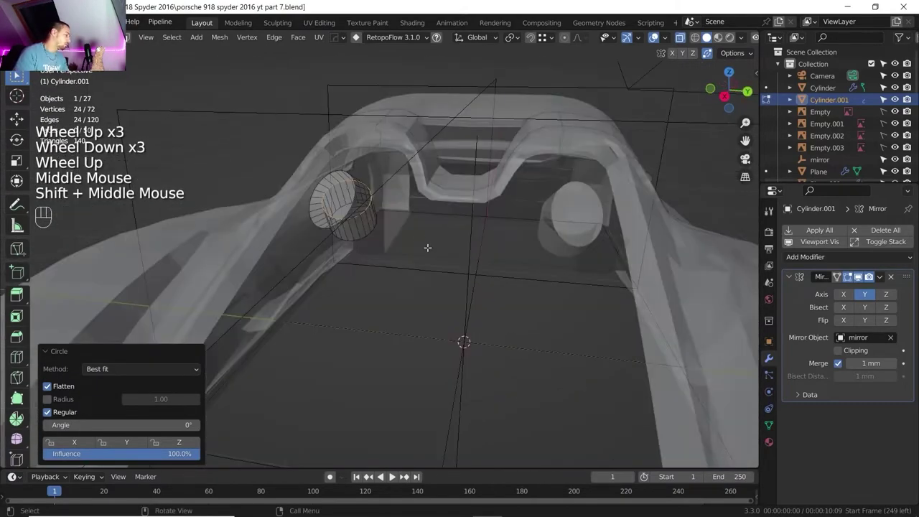
key(Tab)
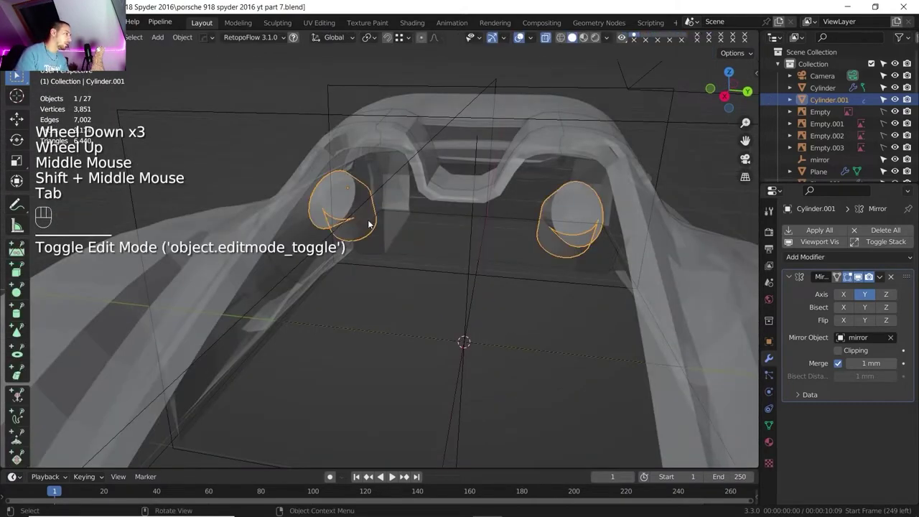
scroll(369, 225, down, 2)
shift+middle_drag(369, 225, 489, 303)
scroll(489, 303, up, 2)
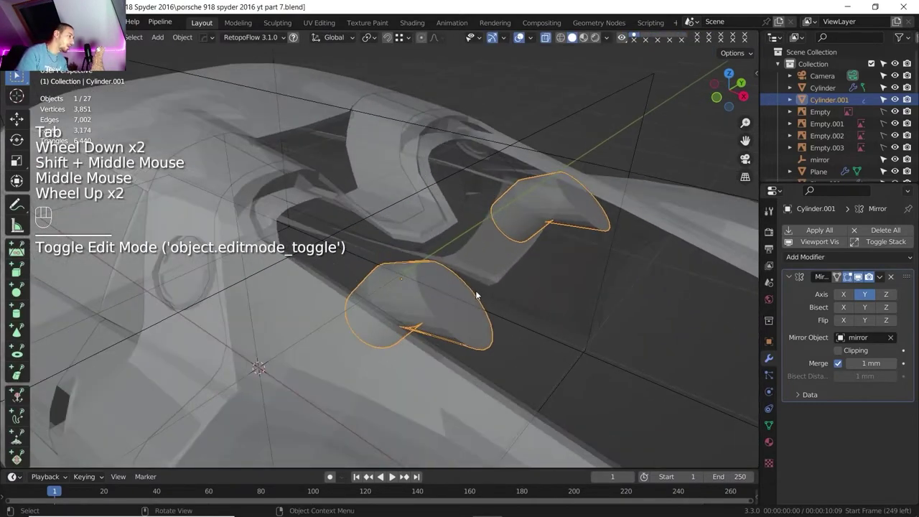
click(545, 38)
Step: Compare the exhaust pipes with the rear and top blueprints, then check the reference photo in the image viewer
scroll(479, 194, down, 1)
middle_drag(480, 194, 463, 289)
click(732, 99)
scroll(433, 218, up, 3)
scroll(446, 271, up, 1)
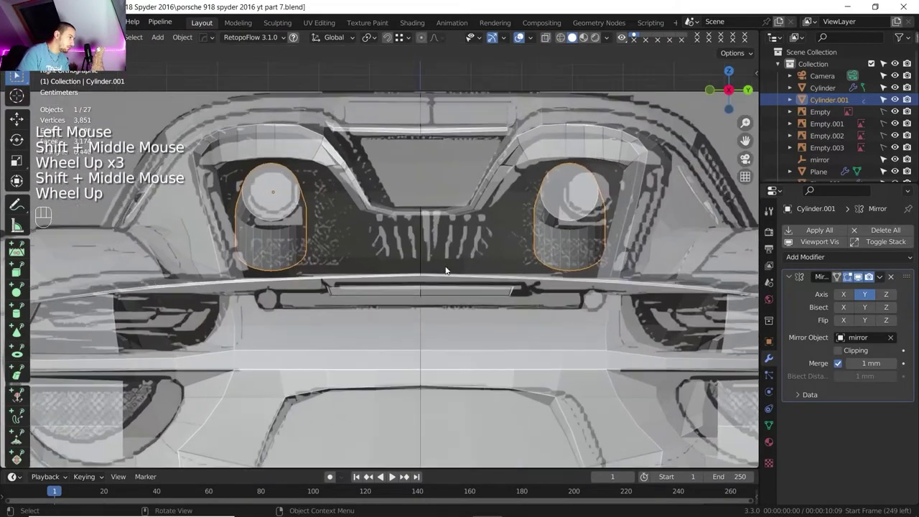
click(728, 71)
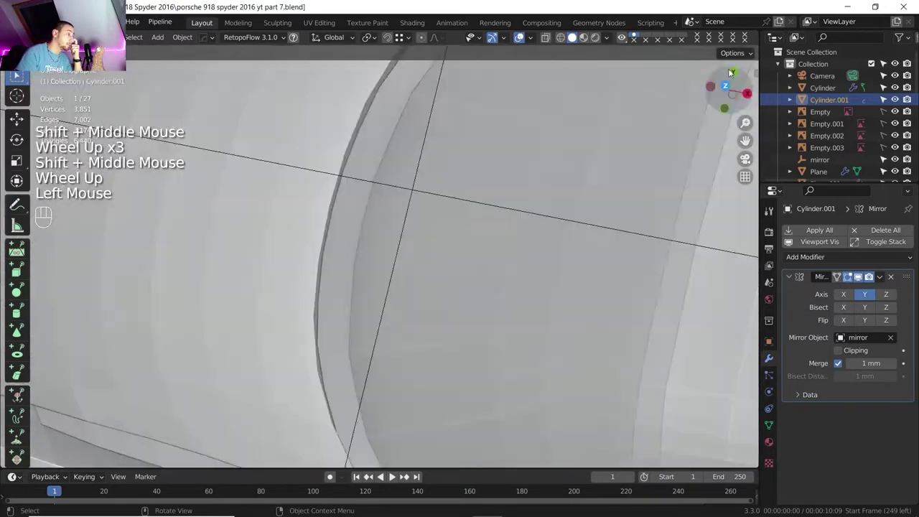
scroll(478, 245, down, 4)
scroll(477, 245, up, 1)
shift+middle_drag(477, 245, 246, 228)
scroll(356, 229, up, 3)
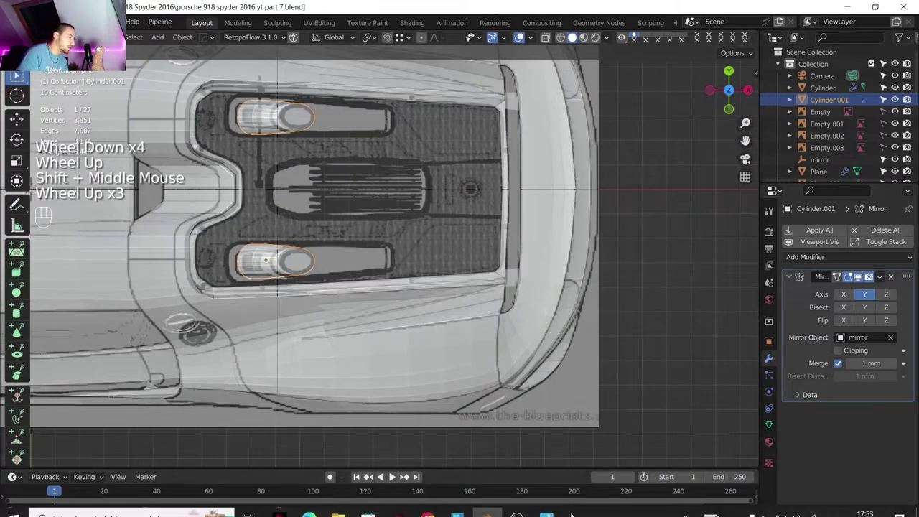
click(546, 507)
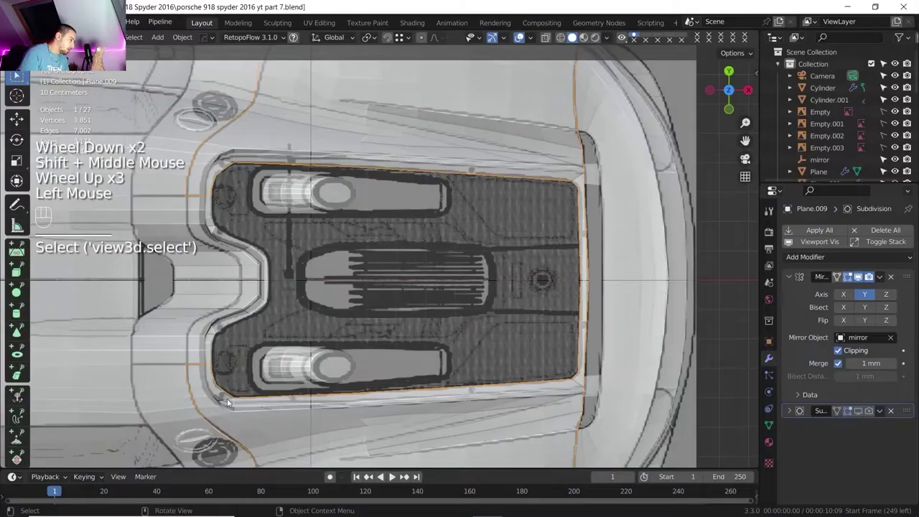
Step: On the rear fender panel, duplicate the edge path bordering the engine bay opening in place and separate it into its own object
key(Tab)
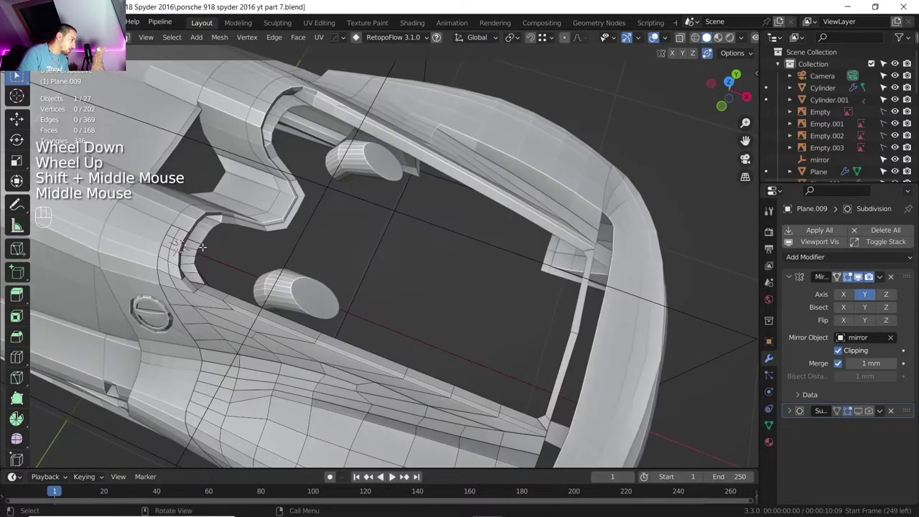
click(211, 267)
middle_drag(460, 287, 387, 287)
scroll(433, 310, down, 1)
shift+middle_drag(388, 287, 410, 328)
scroll(421, 349, up, 1)
ctrl+click(426, 356)
key(shift+d)
right_click(418, 339)
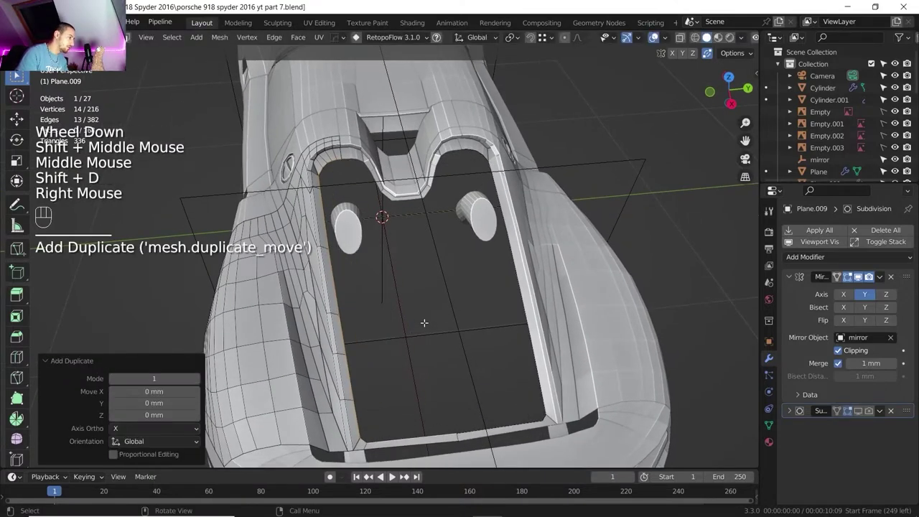
key(p)
click(424, 323)
key(Tab)
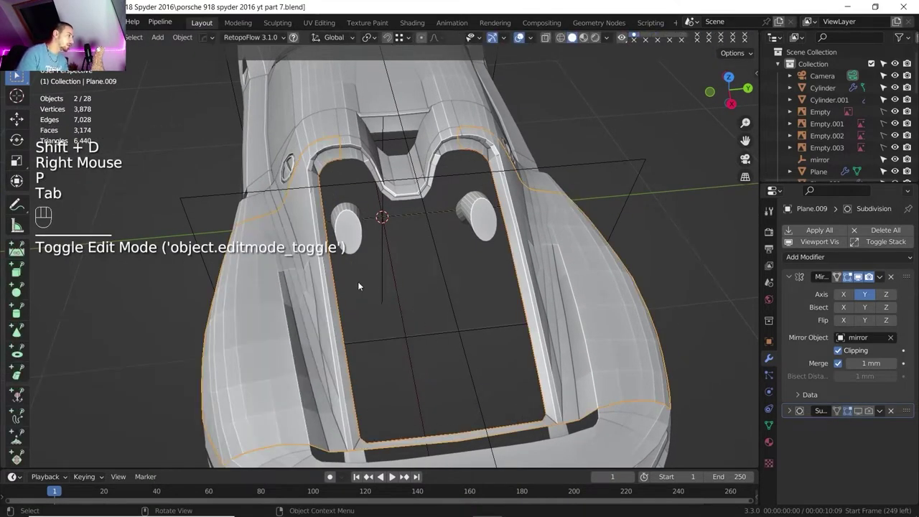
click(337, 296)
click(339, 297)
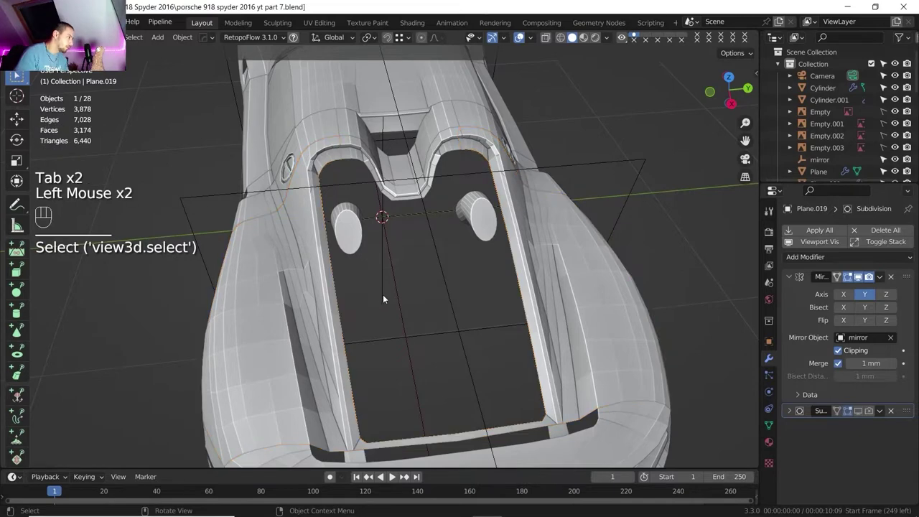
Step: On the panel ahead of the engine bay, duplicate the inner edge path from the arch to the centreline in place and separate it
click(353, 162)
key(Tab)
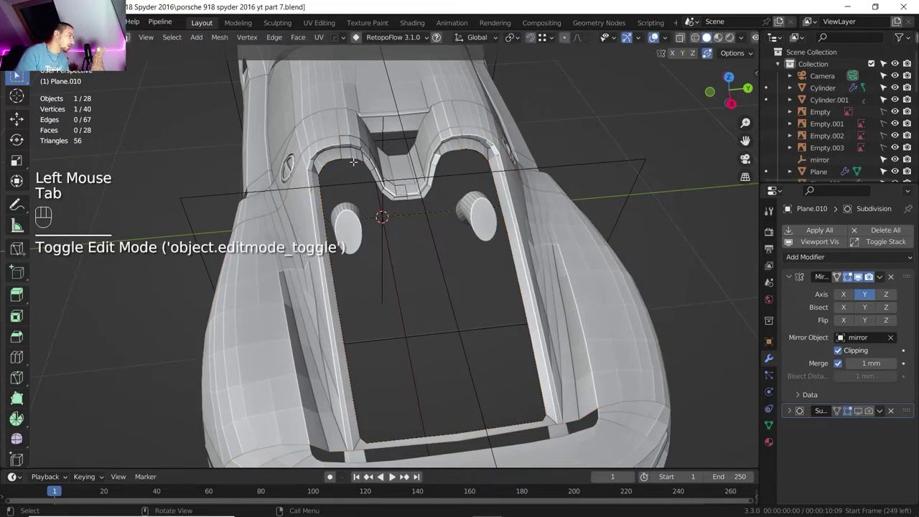
click(348, 160)
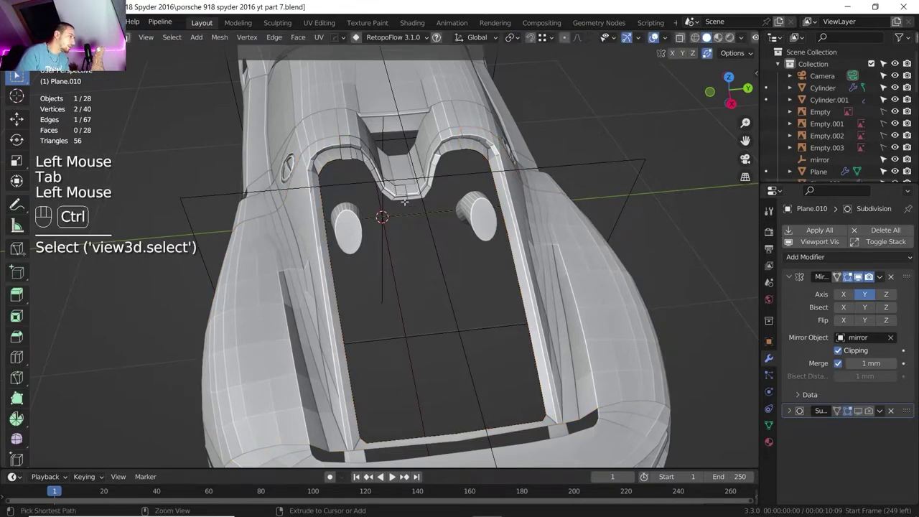
ctrl+click(411, 225)
key(shift+d)
right_click(421, 246)
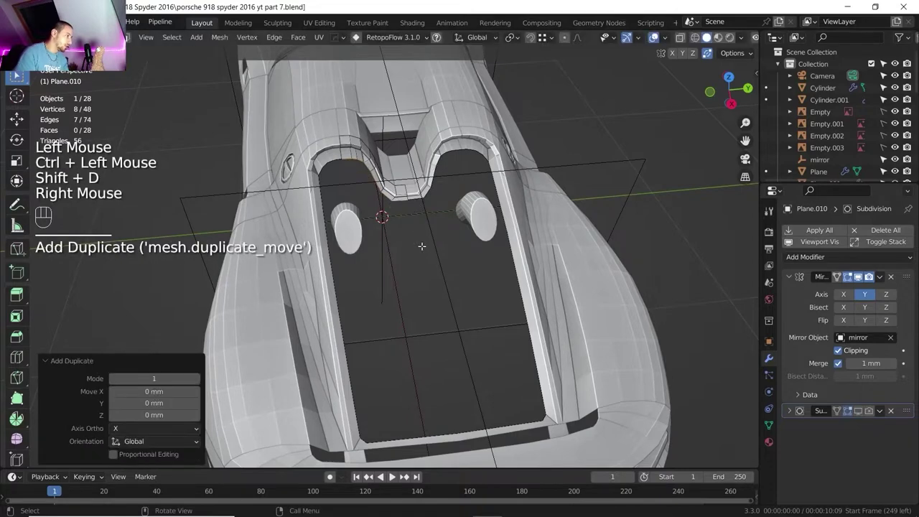
key(p)
key(Tab)
Step: Select the two separated edge strips around the engine bay opening and join them into one object
shift+click(331, 167)
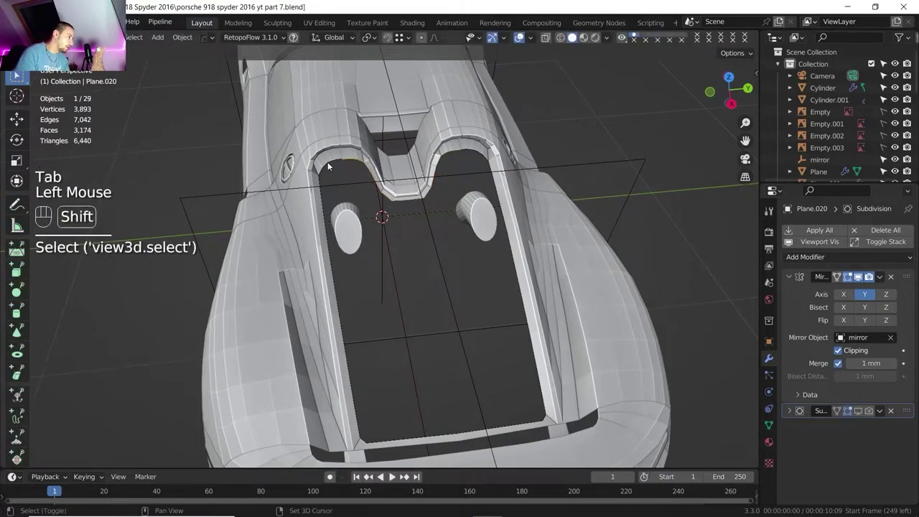
shift+click(327, 161)
click(328, 163)
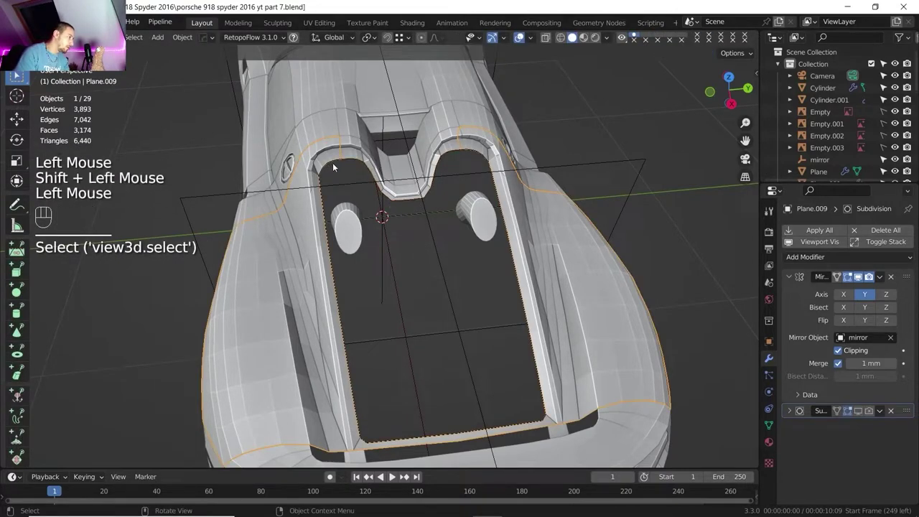
click(331, 165)
shift+middle_drag(332, 165, 363, 154)
scroll(367, 152, up, 3)
shift+click(369, 150)
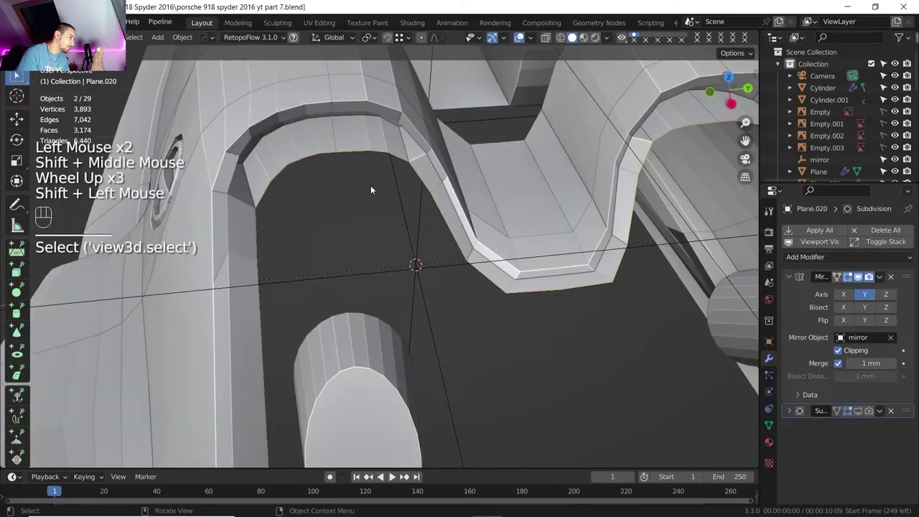
key(ctrl+j)
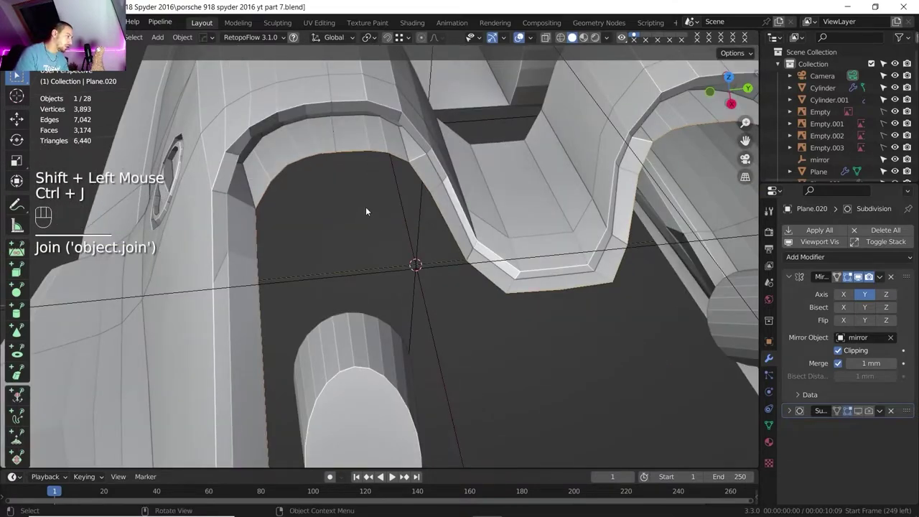
Step: In vertex mode, merge the two strips' neighbouring end vertices on the front arch using At Last
scroll(365, 209, down, 2)
key(Tab)
key(1)
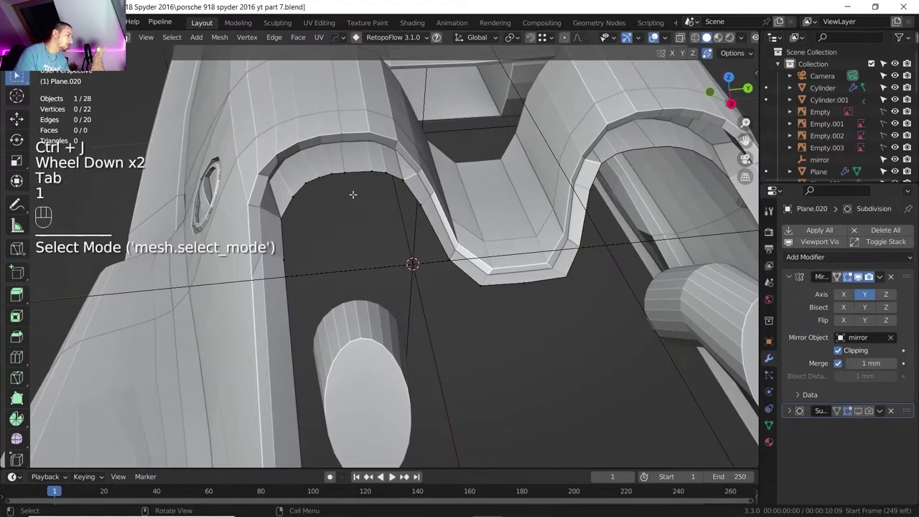
shift+click(355, 196)
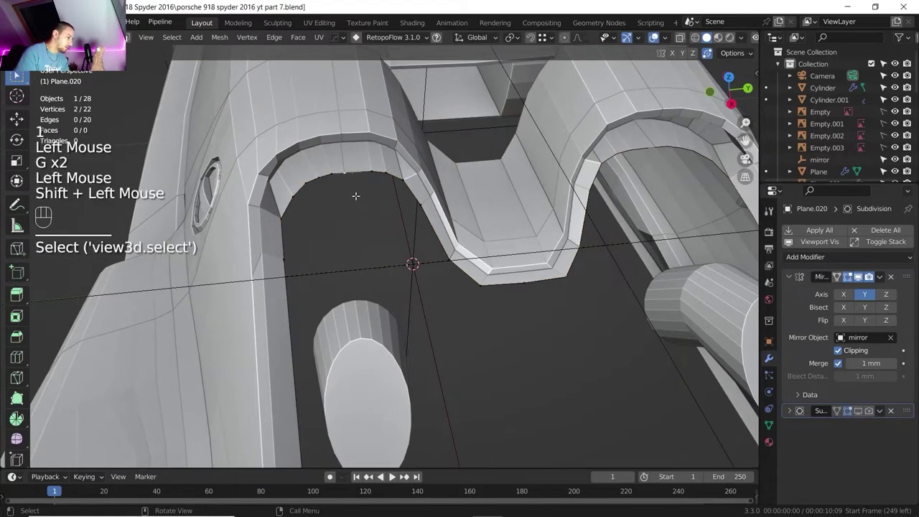
key(m)
click(331, 250)
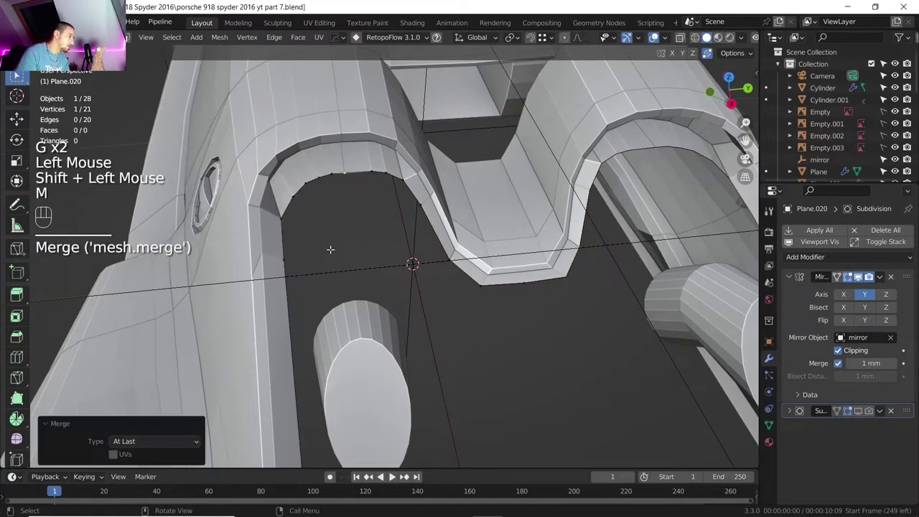
Step: Isolate the joined engine bay outline in local view and examine its shape in perspective and from the front
scroll(343, 240, down, 1)
scroll(359, 244, down, 3)
scroll(372, 268, down, 2)
shift+middle_drag(372, 269, 371, 160)
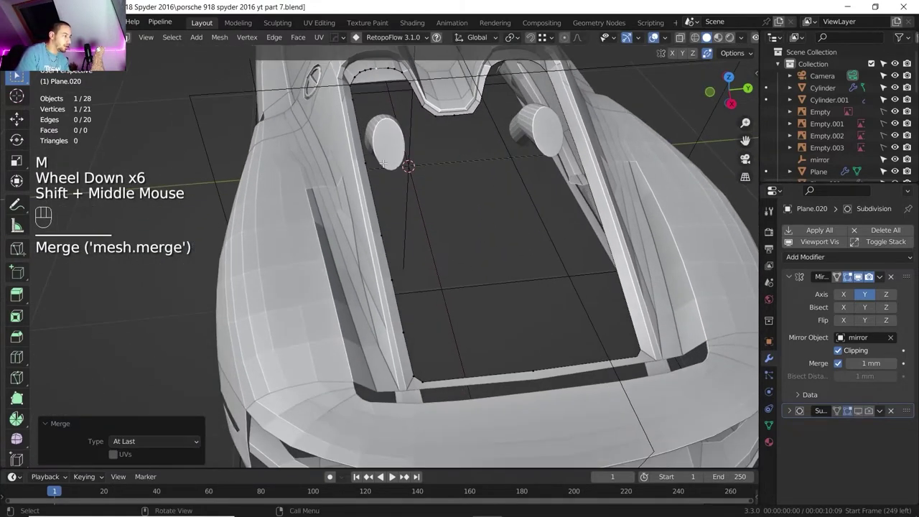
scroll(390, 194, down, 1)
key(Tab)
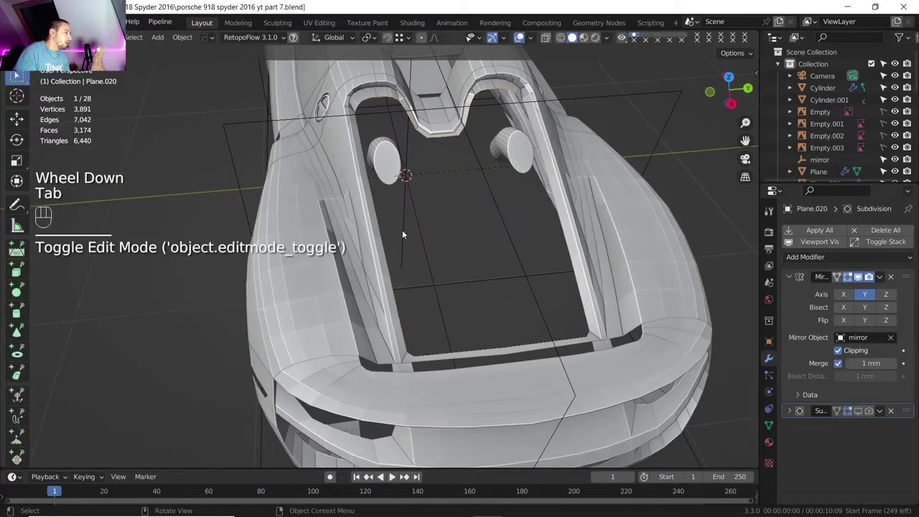
key(Tab)
shift+middle_drag(401, 218, 368, 247)
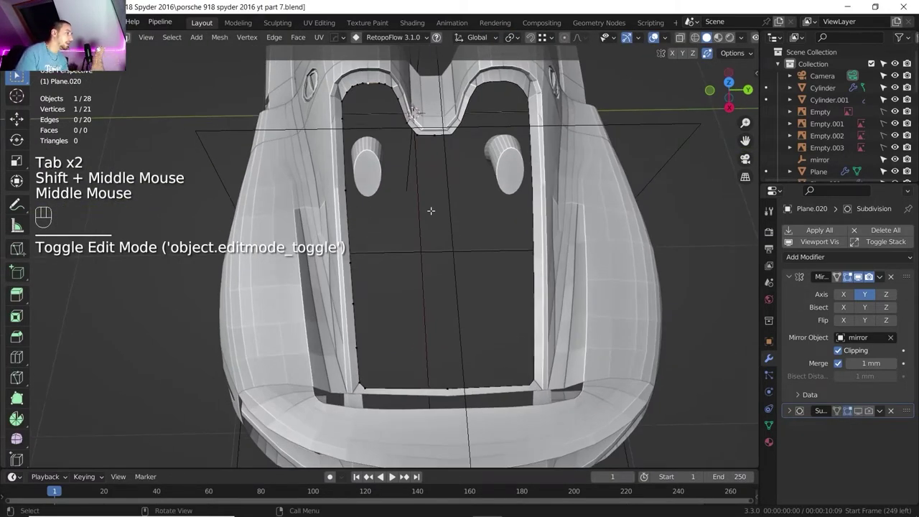
scroll(416, 207, up, 1)
scroll(402, 203, down, 1)
key(Tab)
key(slash)
shift+middle_drag(352, 221, 445, 145)
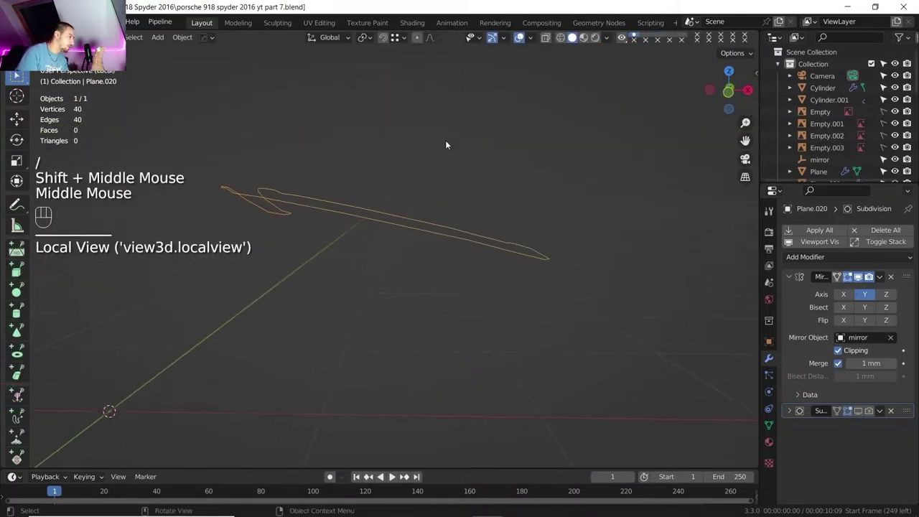
scroll(460, 140, up, 1)
click(728, 92)
scroll(474, 206, down, 1)
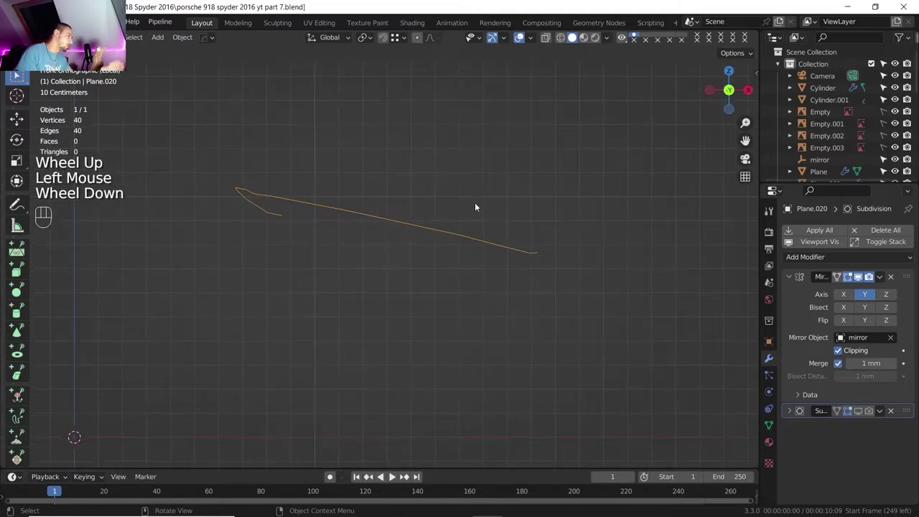
Step: Try filling a face between the outline's front centre edge and its rear edge
middle_drag(470, 210, 438, 251)
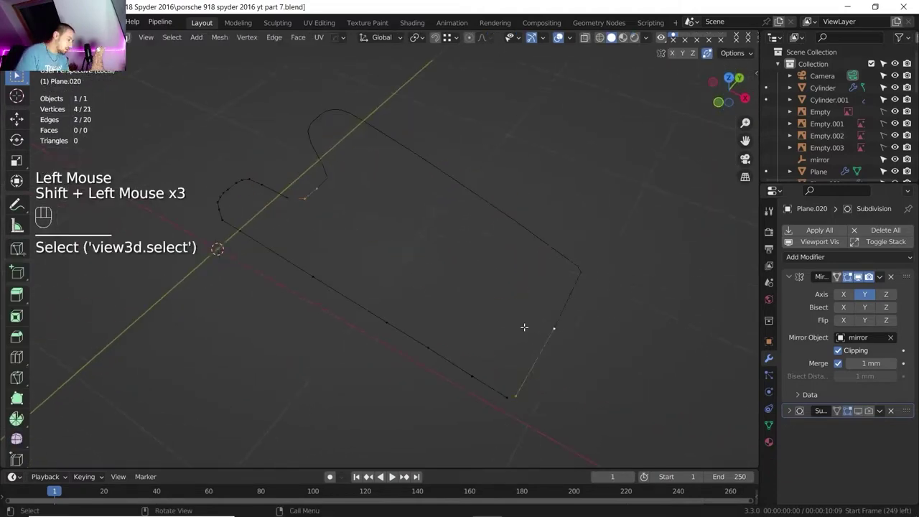
key(f)
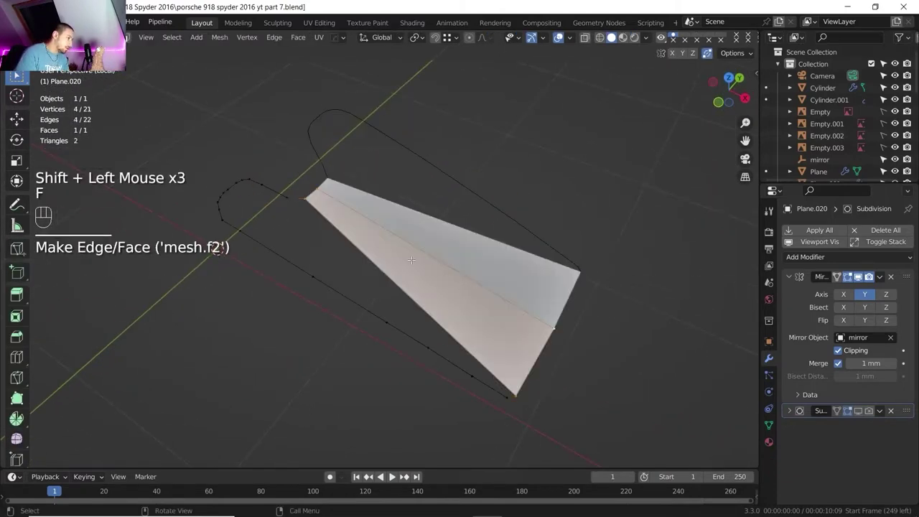
shift+middle_drag(411, 260, 427, 278)
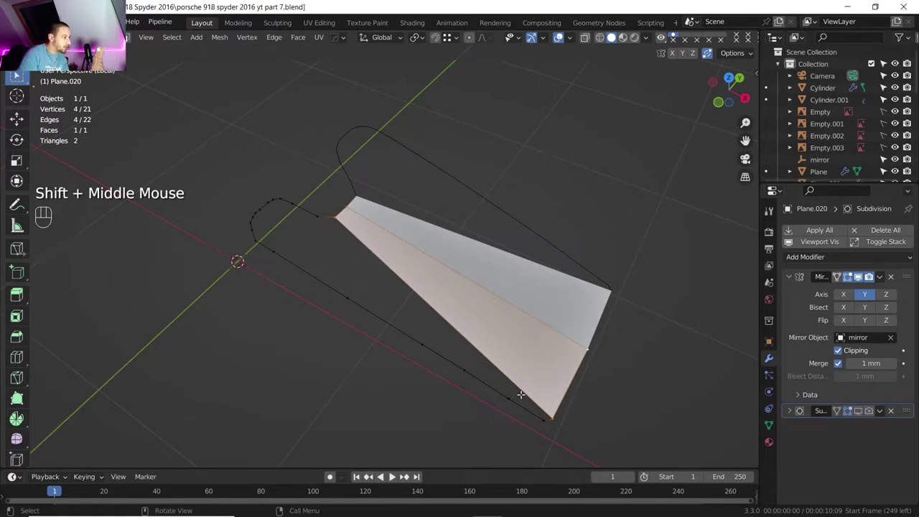
scroll(318, 257, up, 2)
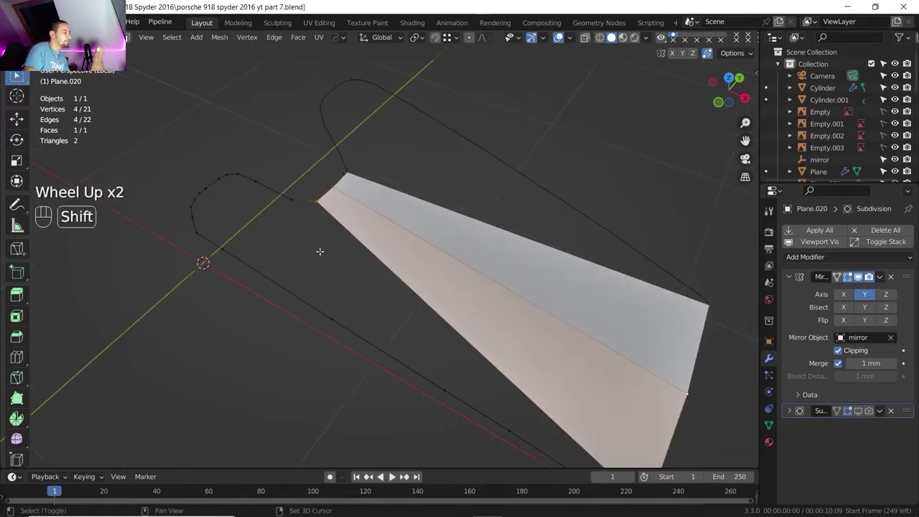
shift+middle_drag(318, 252, 301, 215)
scroll(301, 216, down, 1)
shift+scroll(302, 215, down, 1)
shift+middle_drag(301, 215, 266, 137)
scroll(289, 166, up, 1)
shift+middle_drag(289, 166, 338, 215)
Step: Study the engine cover in the reference photos, then return to Blender and view the outline from the rear
click(547, 505)
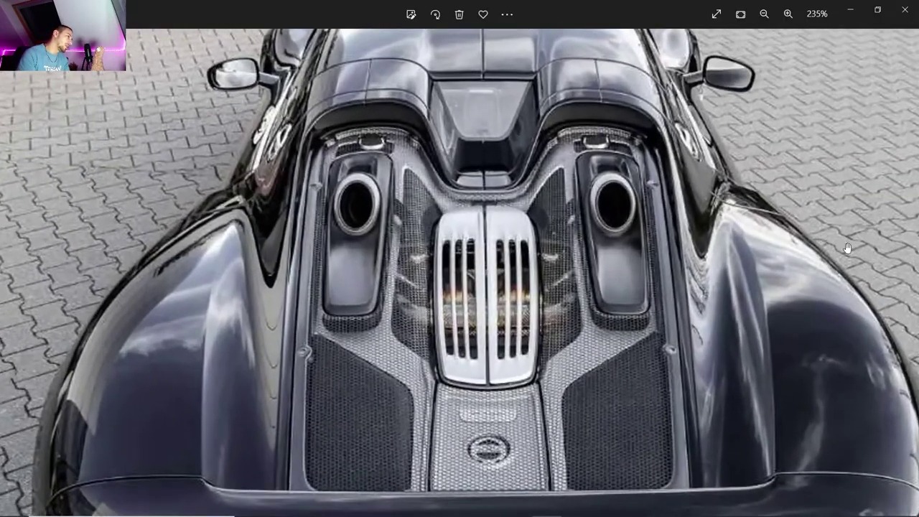
click(890, 258)
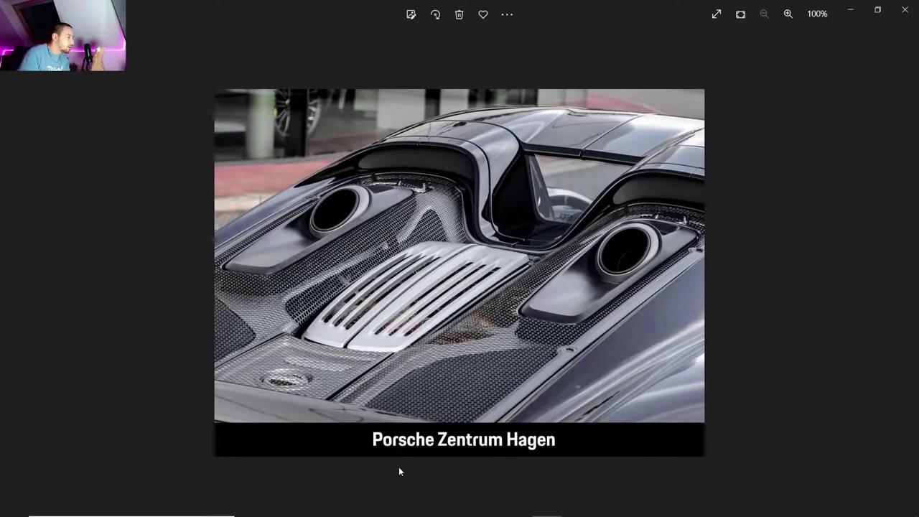
click(488, 505)
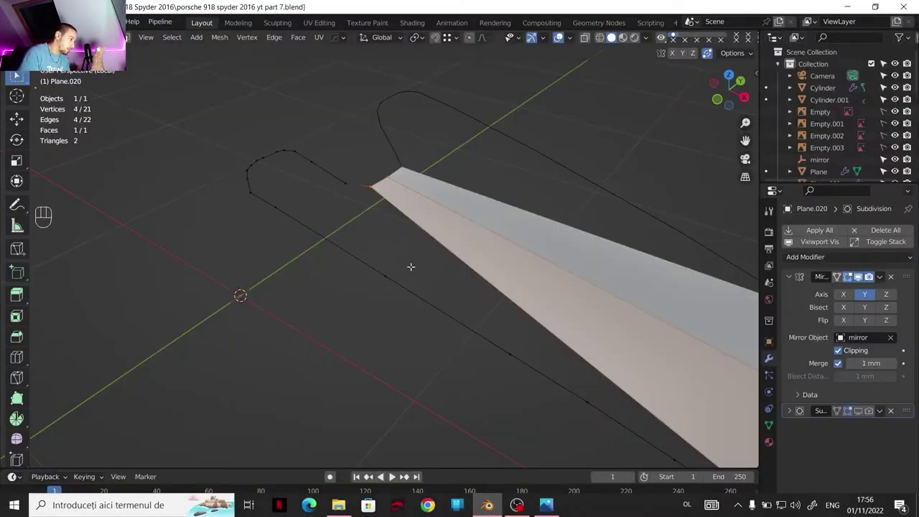
scroll(410, 267, down, 2)
middle_drag(411, 266, 314, 206)
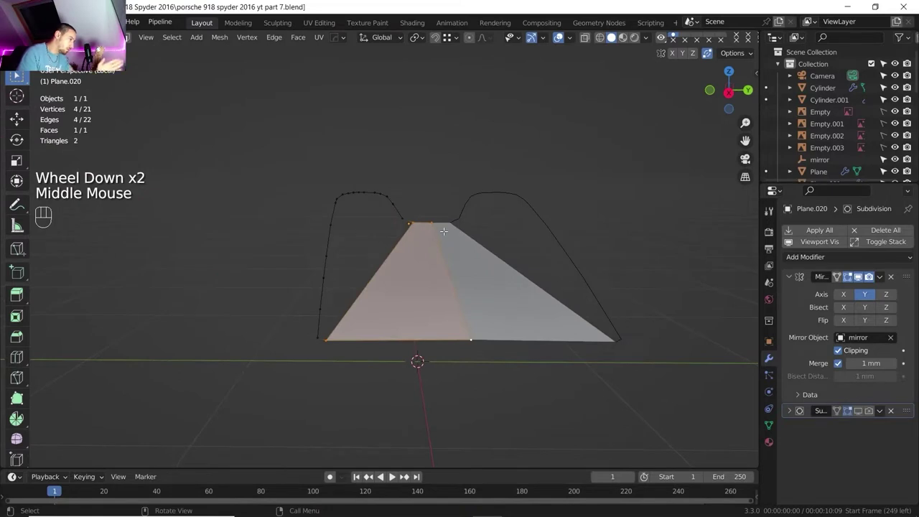
scroll(431, 247, down, 1)
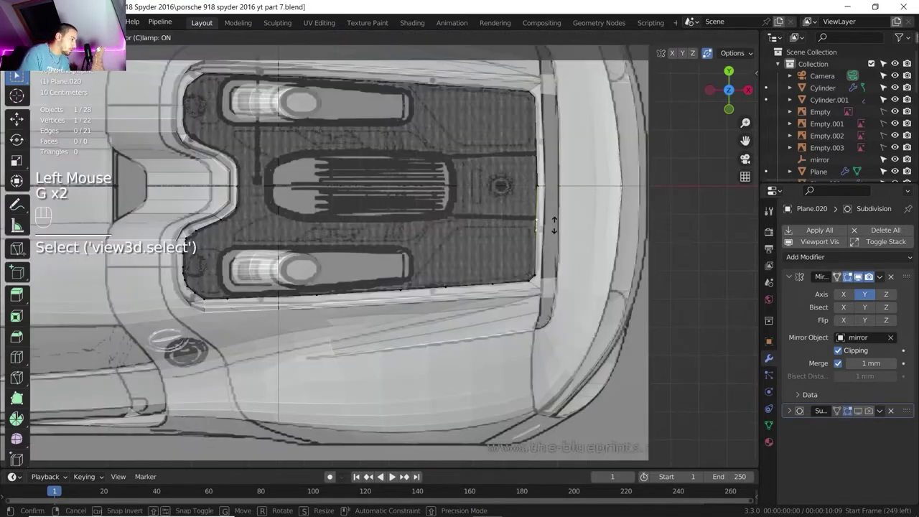
Step: Slide the rear outline vertex onto the blueprint's centre section line and fill a face between the front centre edge and the rear centre edge
click(554, 225)
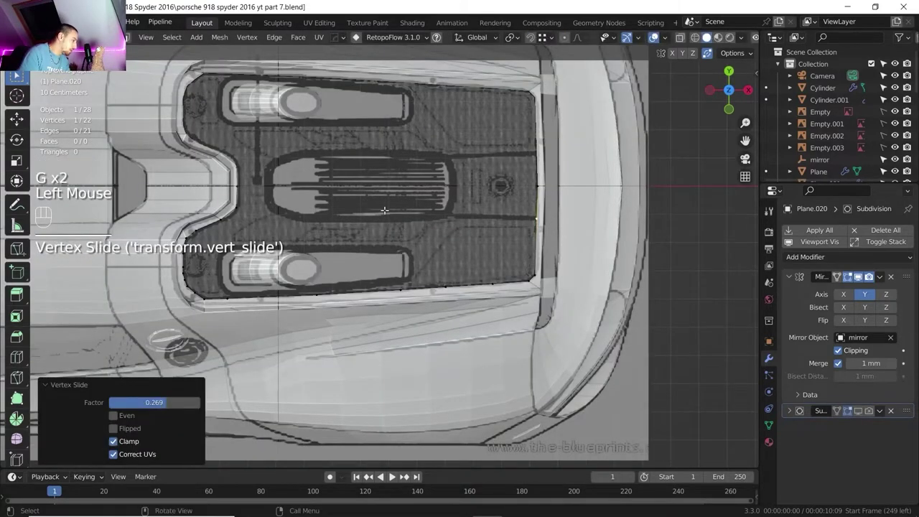
key(2)
shift+click(492, 208)
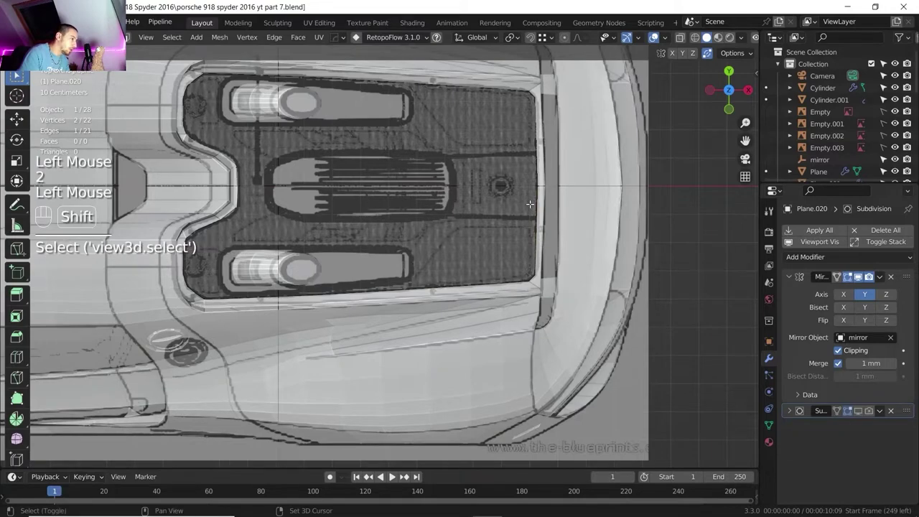
shift+click(476, 216)
key(f)
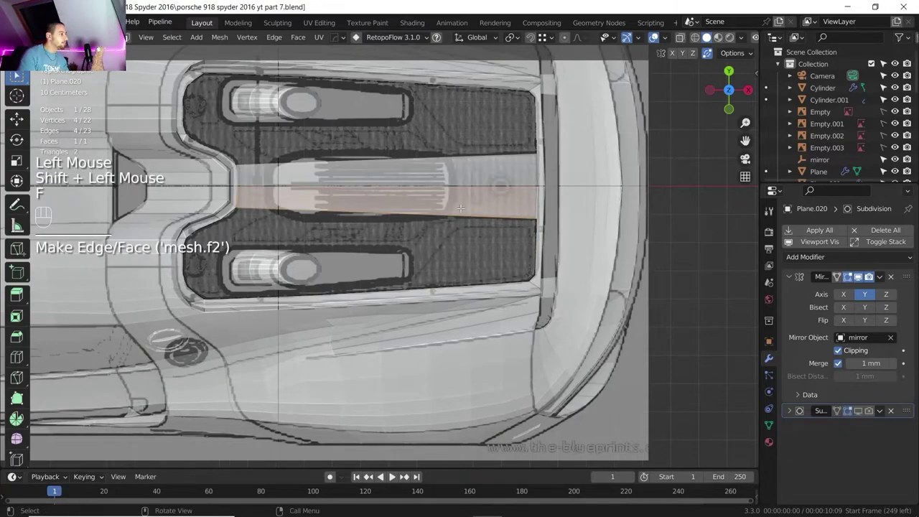
Step: Isolate the engine cover mesh in local view and, in edit mode, examine the outline around the centre strip
middle_drag(409, 214, 377, 156)
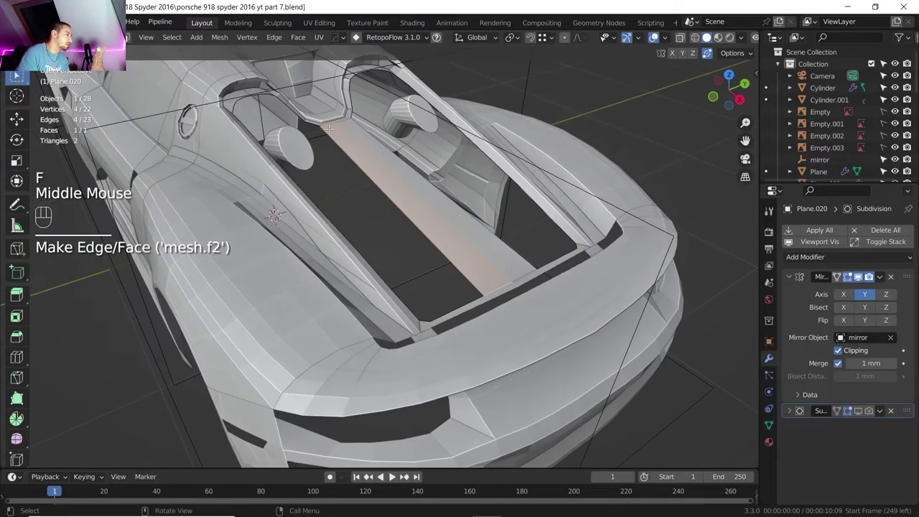
key(Tab)
key(slash)
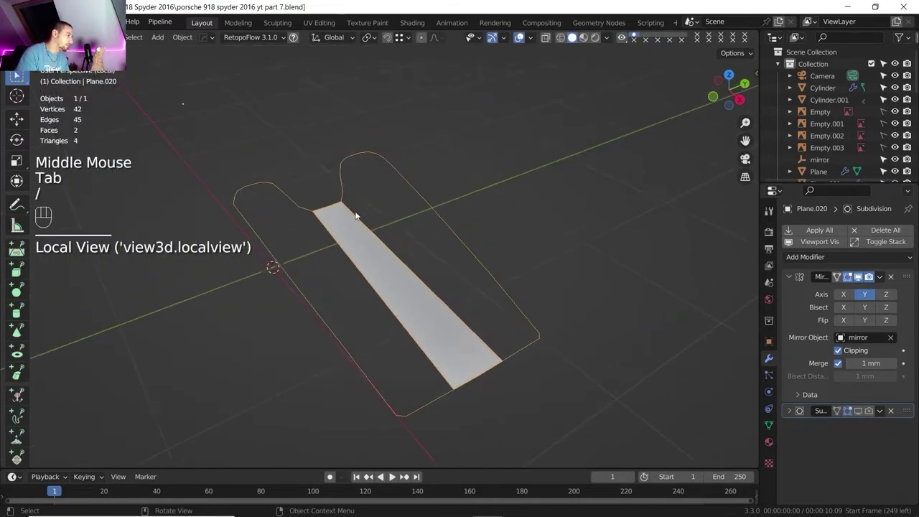
key(Tab)
shift+middle_drag(354, 211, 345, 211)
key(1)
shift+middle_drag(345, 211, 333, 211)
middle_drag(333, 211, 402, 209)
scroll(333, 230, up, 1)
scroll(330, 221, up, 4)
shift+middle_drag(330, 222, 312, 240)
scroll(385, 193, down, 1)
scroll(375, 242, down, 2)
shift+middle_drag(375, 242, 401, 144)
scroll(375, 206, down, 2)
scroll(387, 314, down, 1)
shift+middle_drag(388, 313, 371, 237)
scroll(381, 376, up, 2)
shift+middle_drag(352, 199, 362, 346)
scroll(353, 324, down, 2)
middle_drag(363, 346, 373, 368)
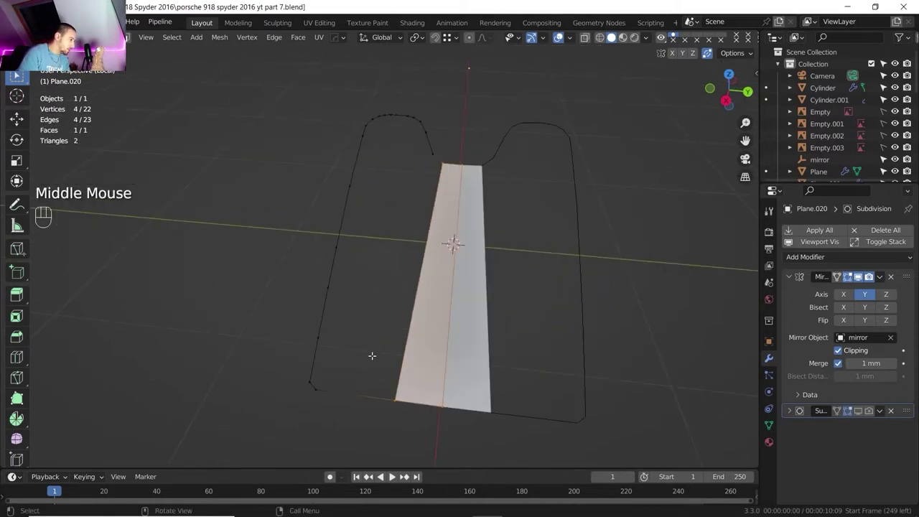
Step: Add four evenly spaced loop cuts to the open rear outline edge beside the centre strip
key(ctrl+r)
click(358, 386)
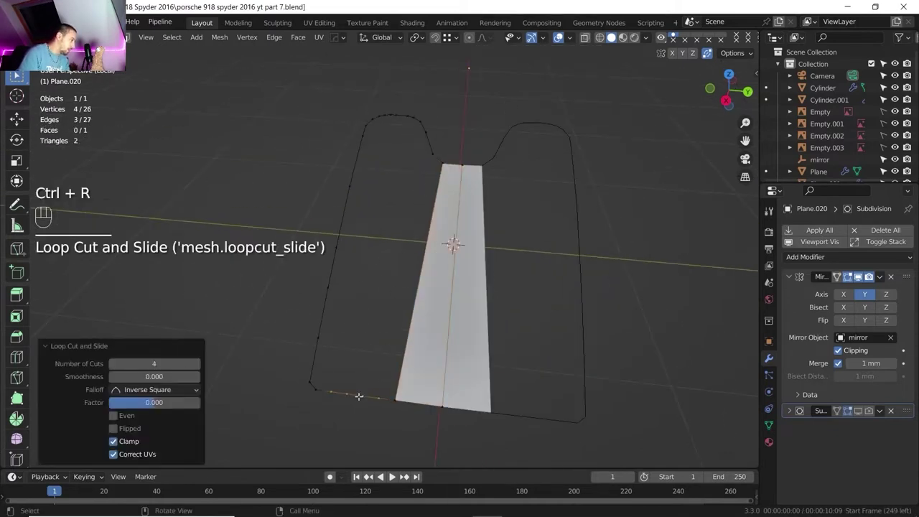
right_click(359, 386)
Step: Fill the first three lengthwise faces beside the centre strip, between the front arch and the divided rear edge
key(2)
click(423, 227)
shift+click(381, 398)
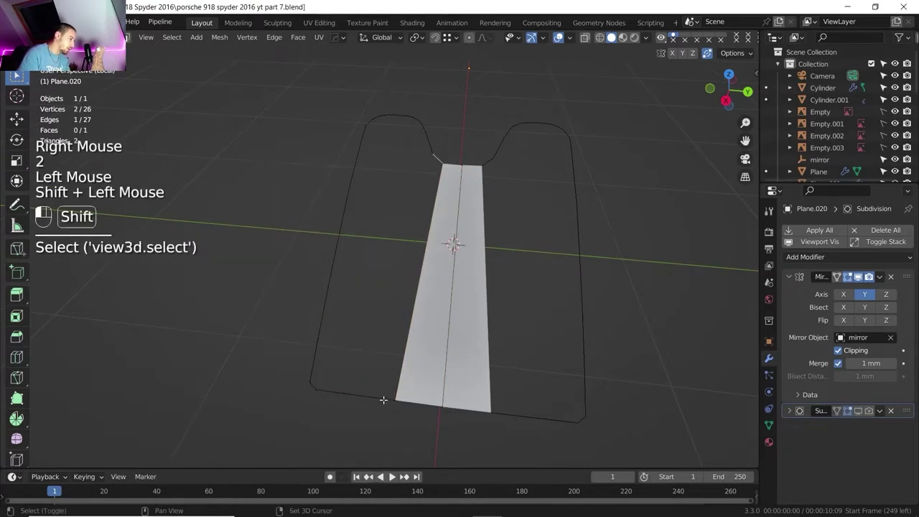
key(f)
click(381, 374)
key(f)
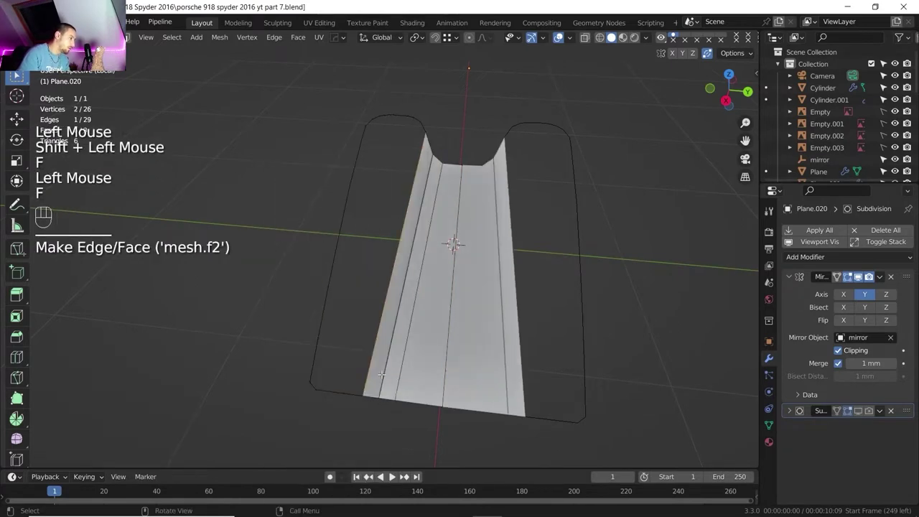
key(f)
Step: Continue filling lengthwise faces across the raised section out to the panel's side edge
key(f)
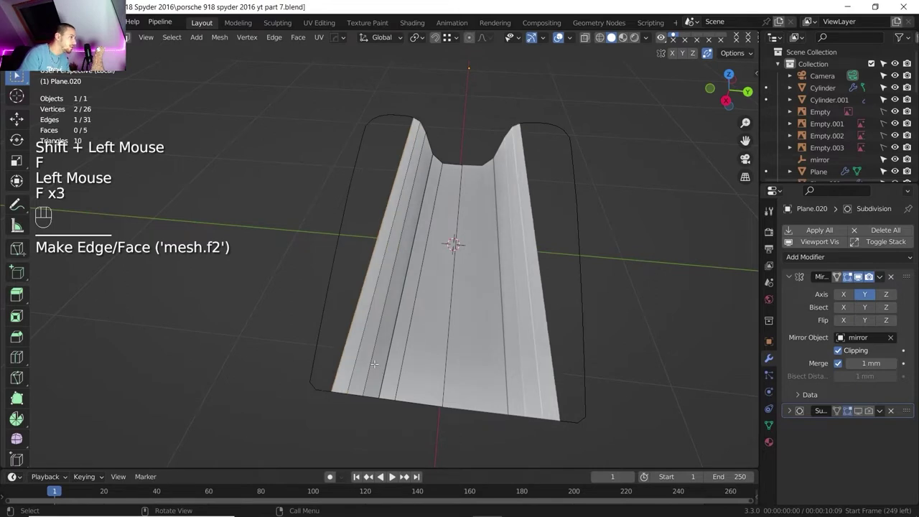
middle_drag(375, 367, 337, 321)
key(f)
key(f)
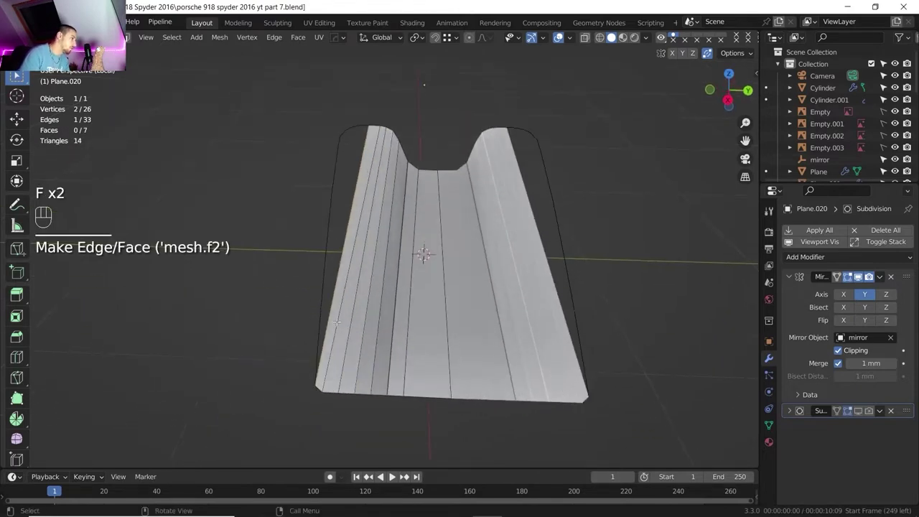
scroll(306, 145, up, 2)
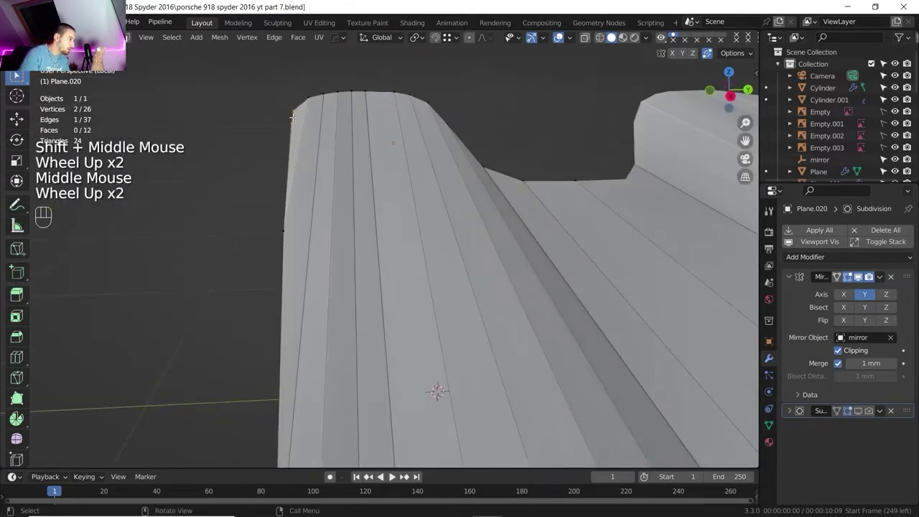
scroll(311, 149, down, 3)
middle_drag(311, 149, 345, 274)
Step: Apply Shade Smooth to the filled panel and inspect its surface in object mode
key(Tab)
scroll(416, 194, down, 3)
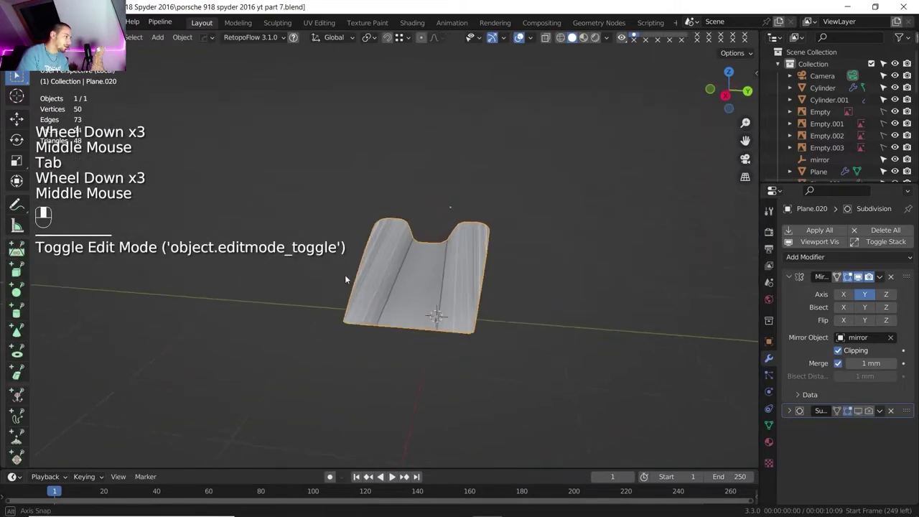
right_click(345, 275)
click(342, 235)
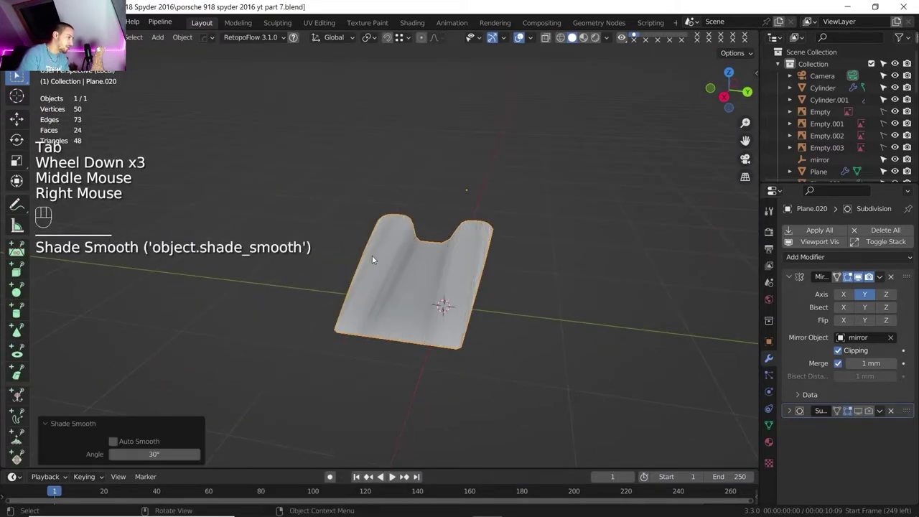
scroll(375, 259, up, 3)
scroll(376, 263, up, 1)
shift+middle_drag(376, 264, 409, 198)
scroll(433, 151, down, 1)
middle_drag(434, 152, 403, 228)
Step: In edge mode, try dissolving the lengthwise edges across the raised side section
key(Tab)
scroll(412, 148, down, 1)
scroll(404, 228, up, 1)
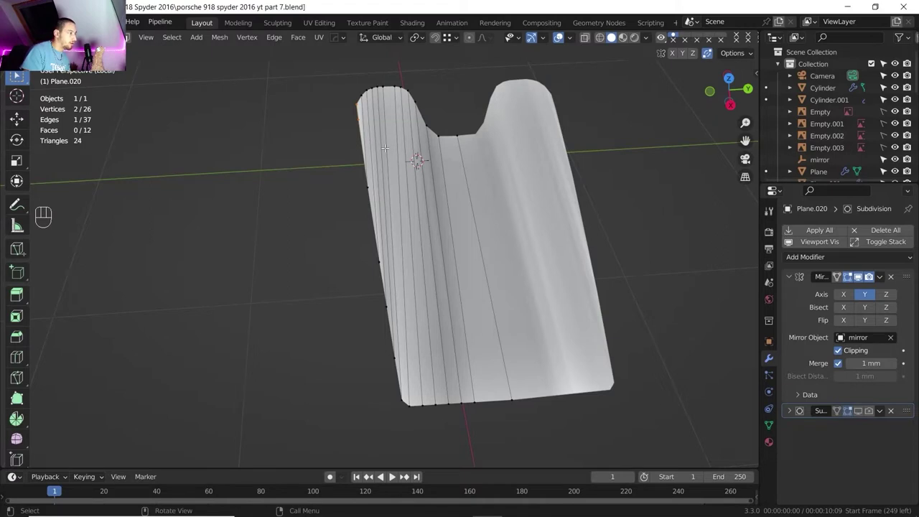
key(2)
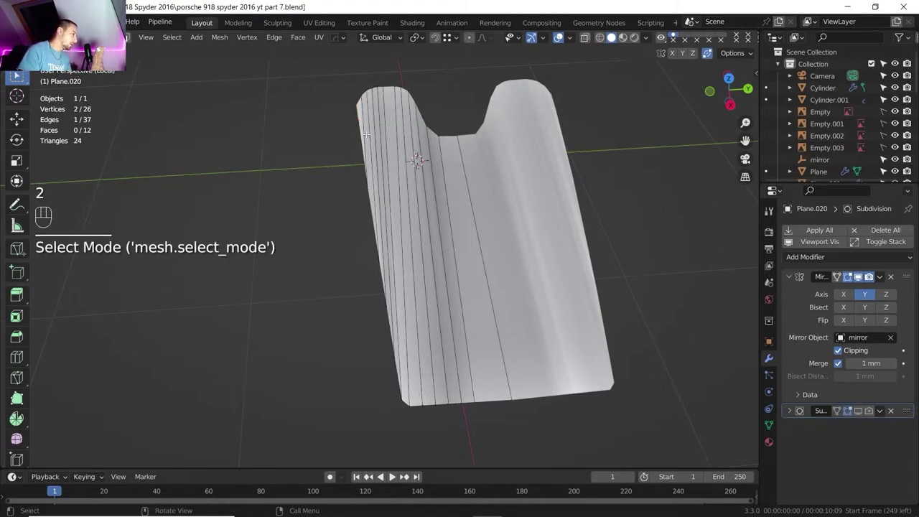
click(369, 135)
shift+click(372, 135)
shift+click(377, 137)
shift+click(379, 139)
shift+click(385, 142)
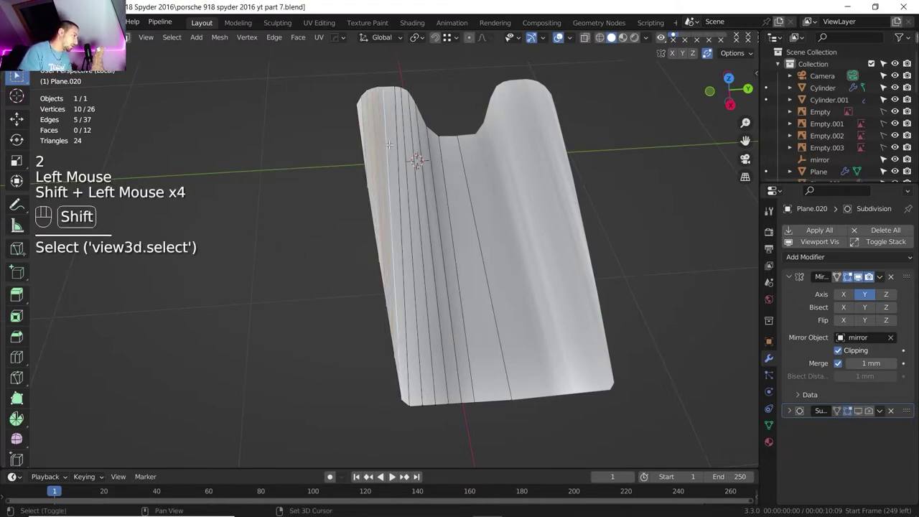
shift+click(405, 155)
shift+click(415, 166)
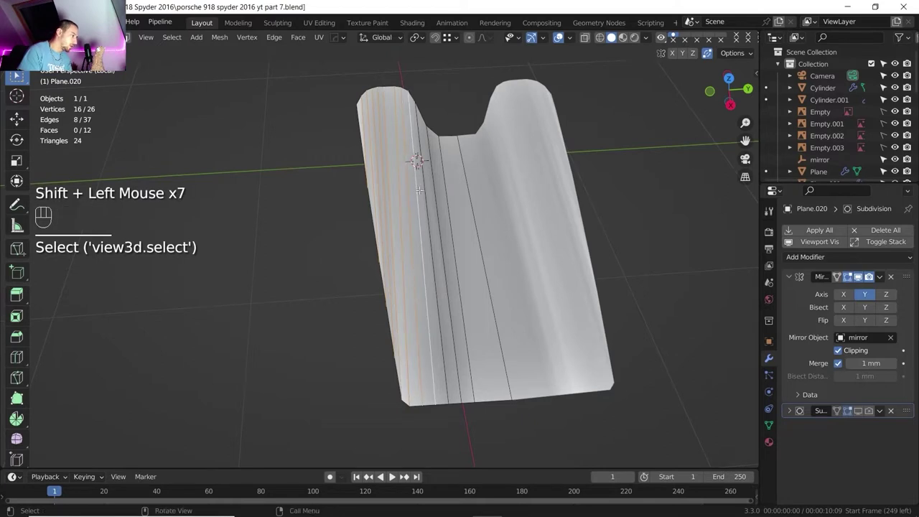
shift+click(419, 189)
middle_drag(419, 189, 396, 175)
key(Delete)
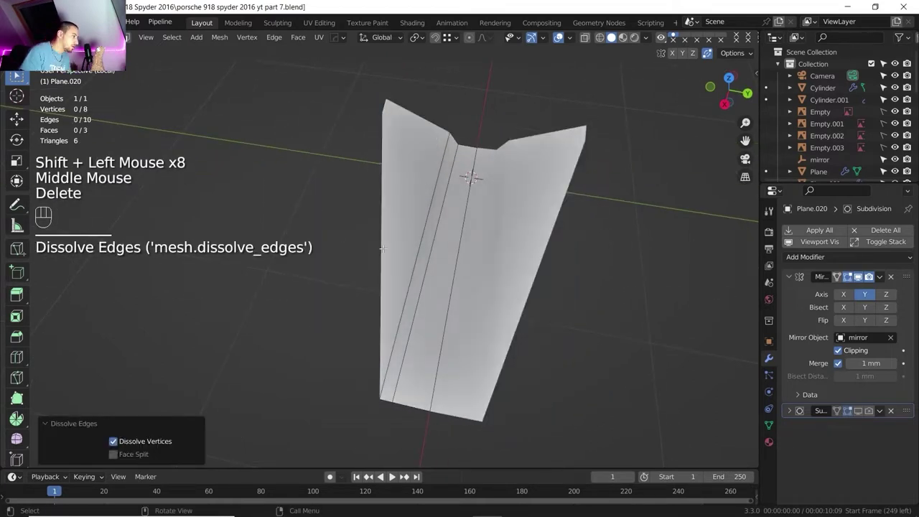
Step: Undo back to the partly filled strips and dissolve three vertices along the front arch
key(ctrl+z)
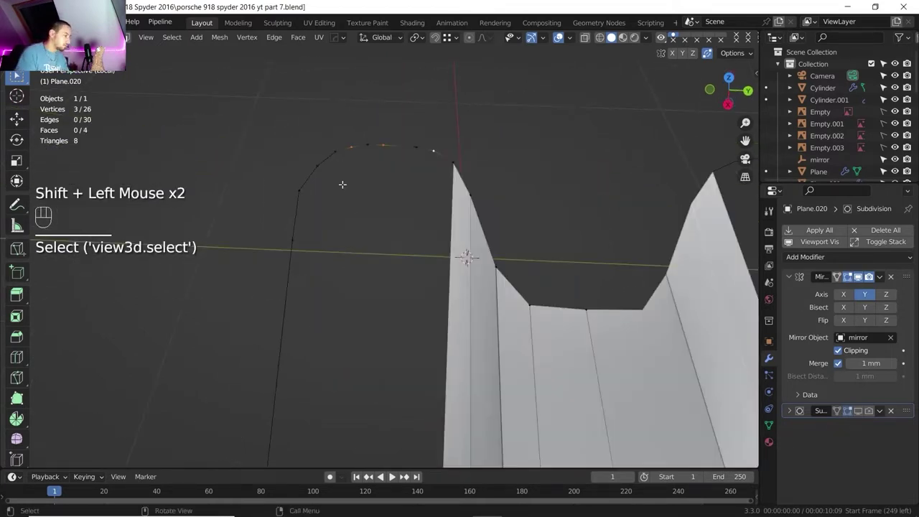
key(x)
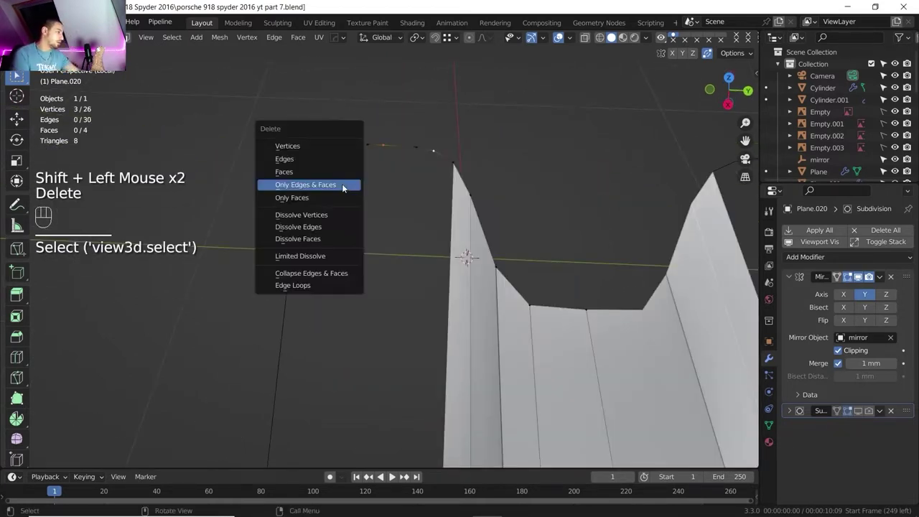
click(332, 217)
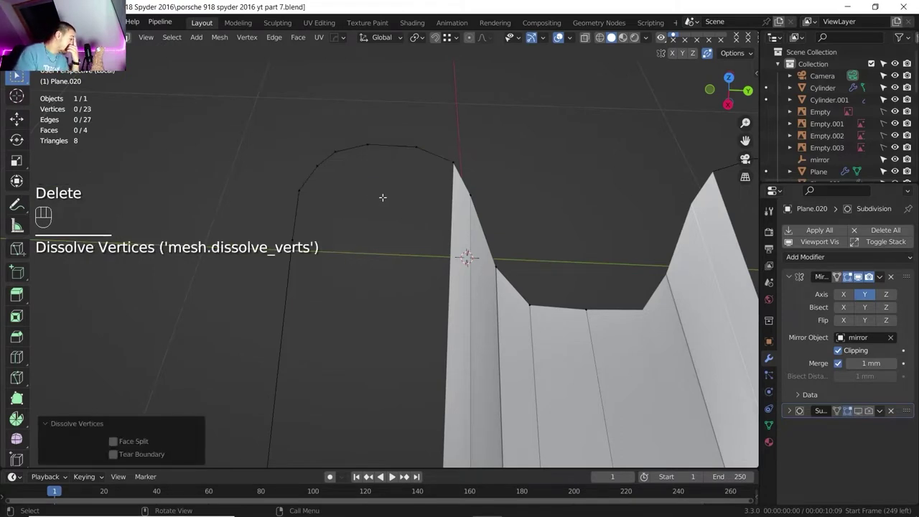
Step: Vertex-slide the strips' rear end vertices along the rear edge towards the centre to space them more evenly
scroll(381, 190, down, 1)
scroll(369, 223, down, 1)
shift+middle_drag(369, 223, 384, 148)
scroll(379, 184, down, 3)
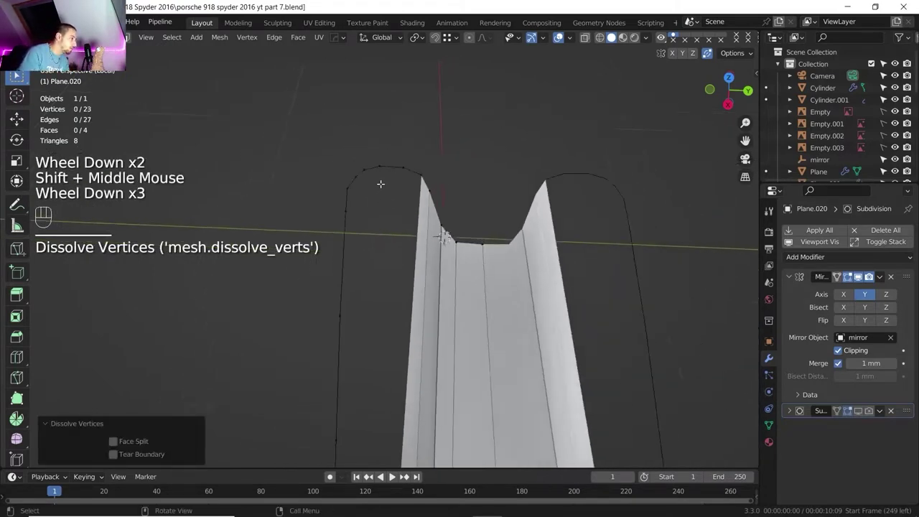
key(2)
click(413, 381)
key(1)
click(413, 380)
key(g)
key(g)
click(394, 382)
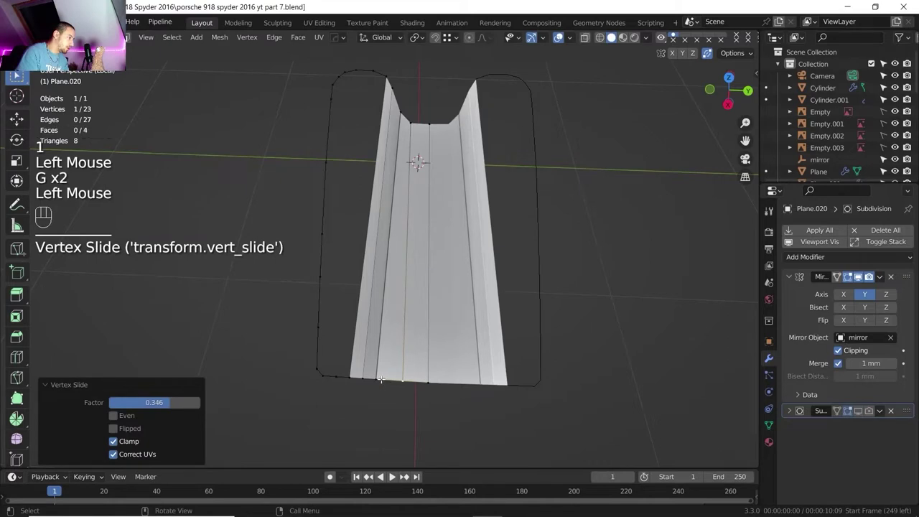
click(366, 378)
key(g)
key(g)
click(370, 227)
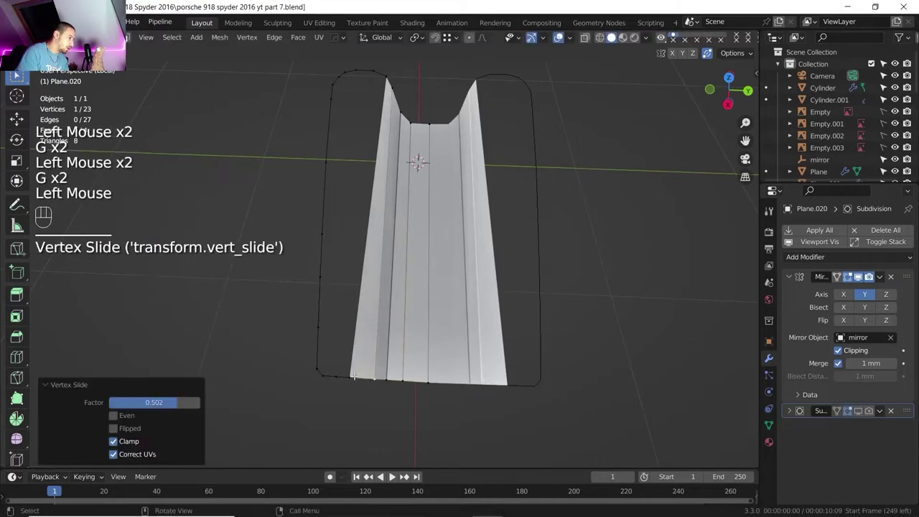
Step: Count the front arch's unfilled vertices by selecting them and add two loop cuts to the open rear outline edge
key(2)
key(1)
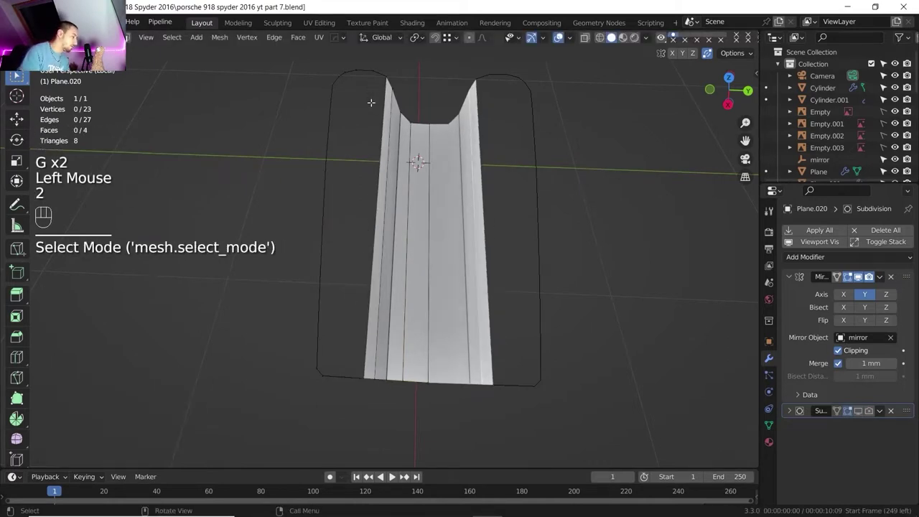
click(372, 89)
shift+click(355, 74)
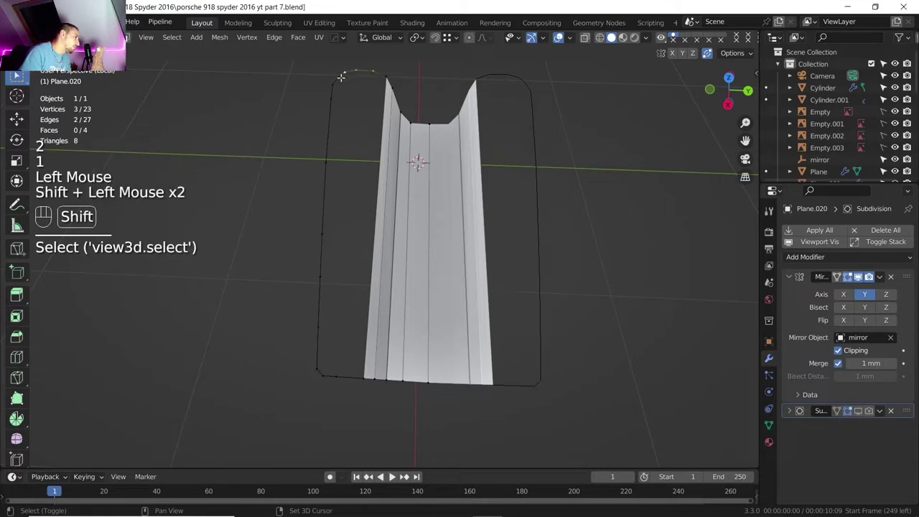
shift+click(341, 76)
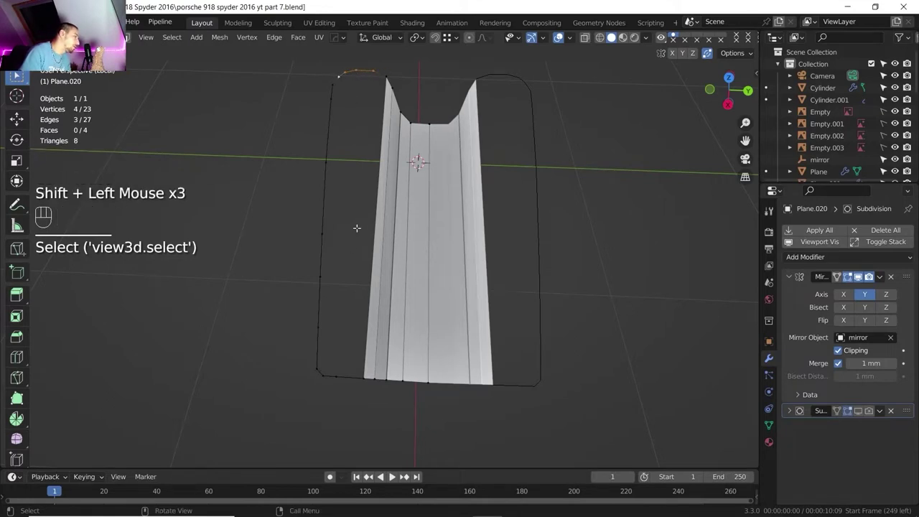
key(ctrl+r)
right_click(348, 379)
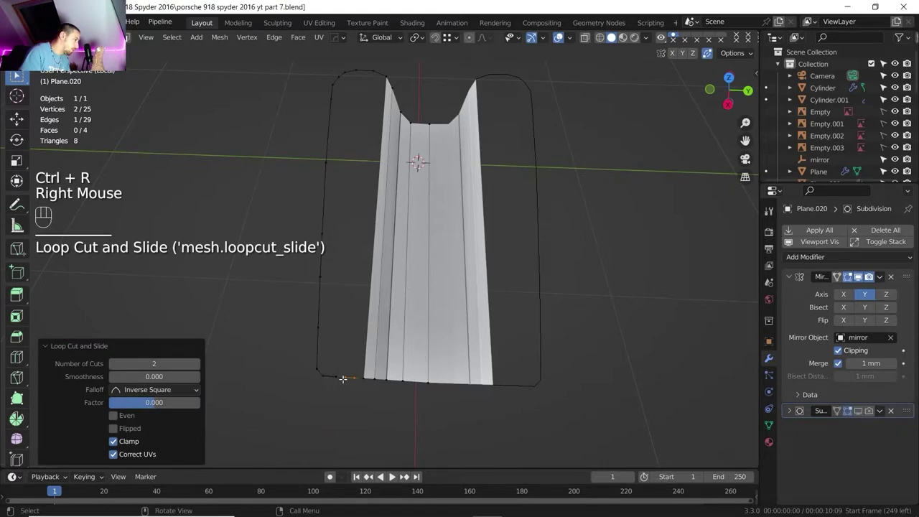
Step: Fill four more lengthwise faces from the outermost strip edge across the raised section to the rear corner
key(2)
click(362, 265)
key(f)
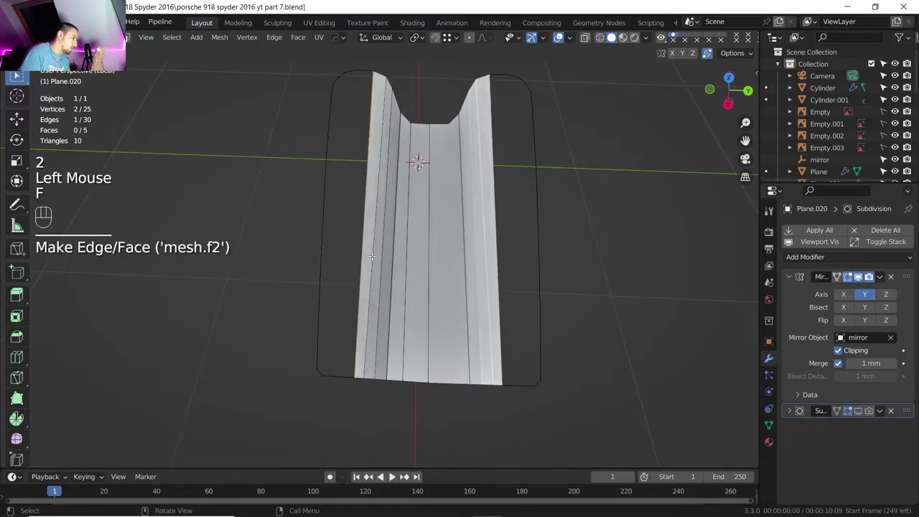
key(f)
key(f)
key(f)
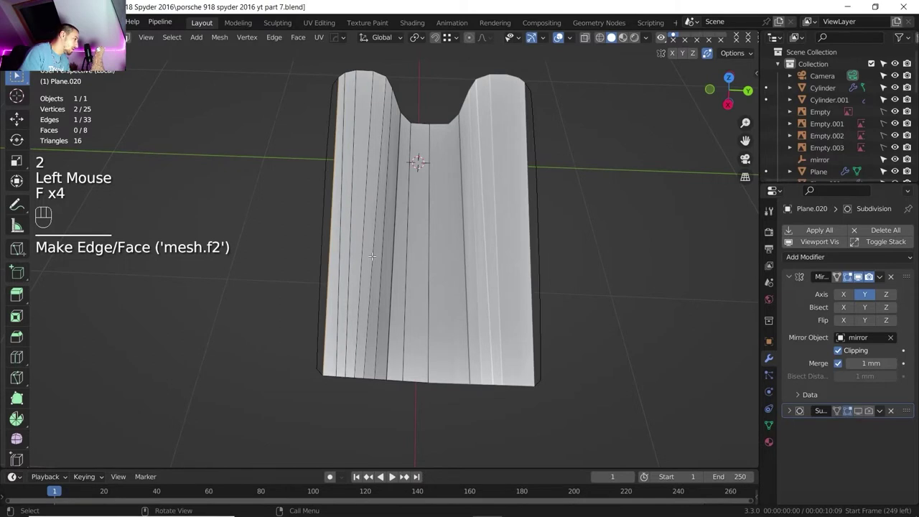
Step: Examine the filled panel's profile from the front and in perspective, including the open gap along its side
key(1)
middle_drag(344, 297, 287, 310)
shift+middle_drag(287, 310, 242, 323)
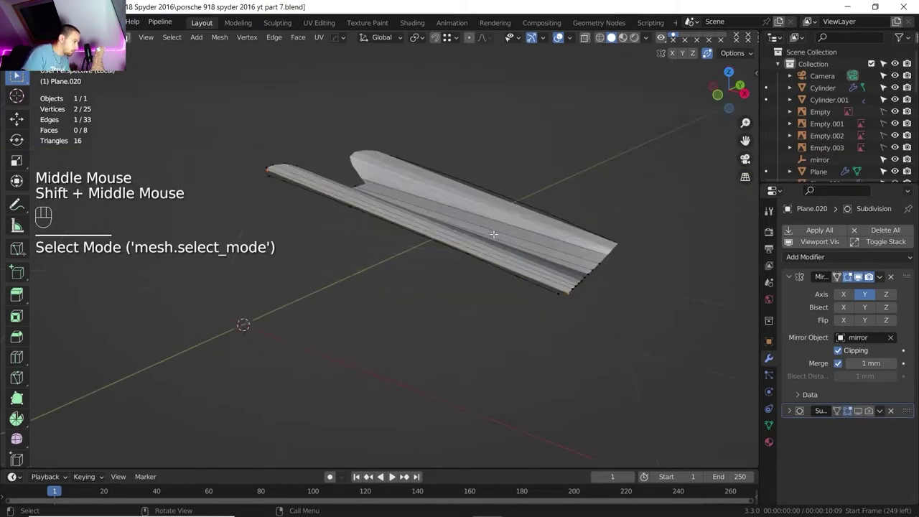
scroll(225, 332, up, 1)
click(726, 106)
scroll(341, 172, up, 2)
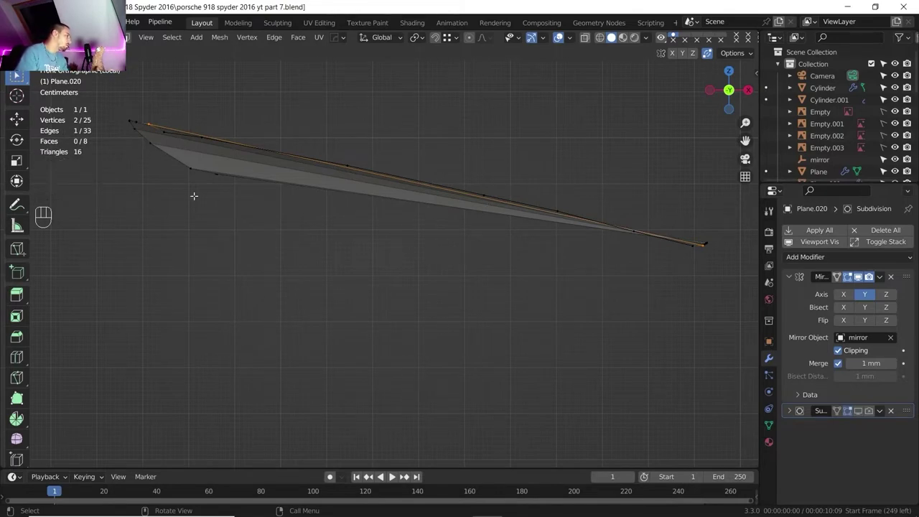
click(547, 505)
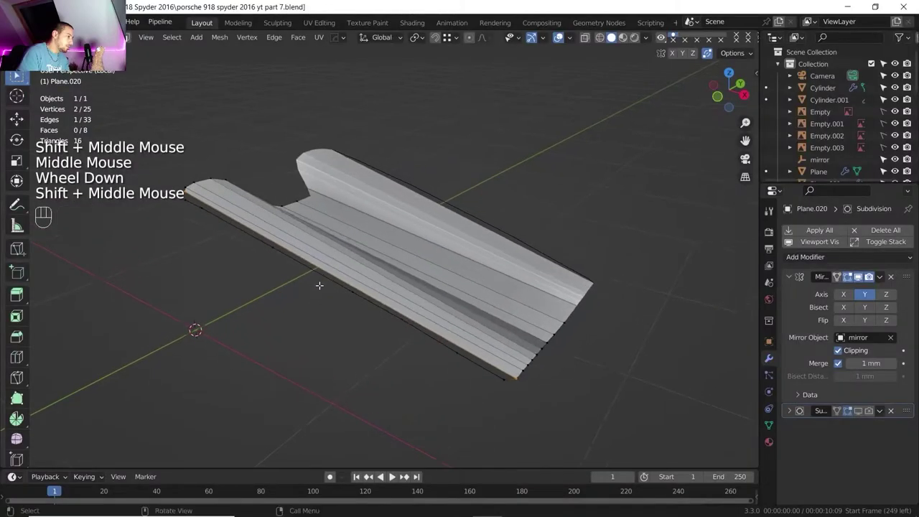
middle_drag(318, 282, 348, 259)
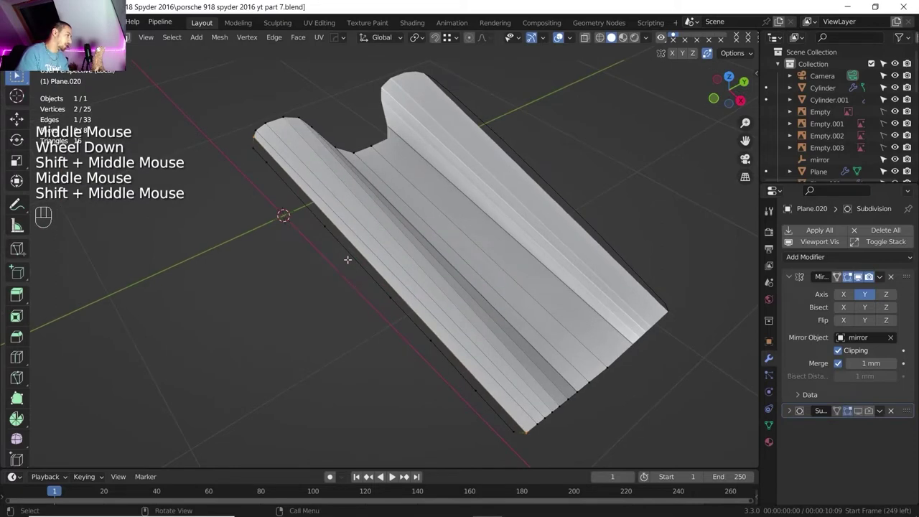
Step: Count the vertices along the panel's open side edge by selecting them, and add five centred loop cuts across the lengthwise strips
click(266, 162)
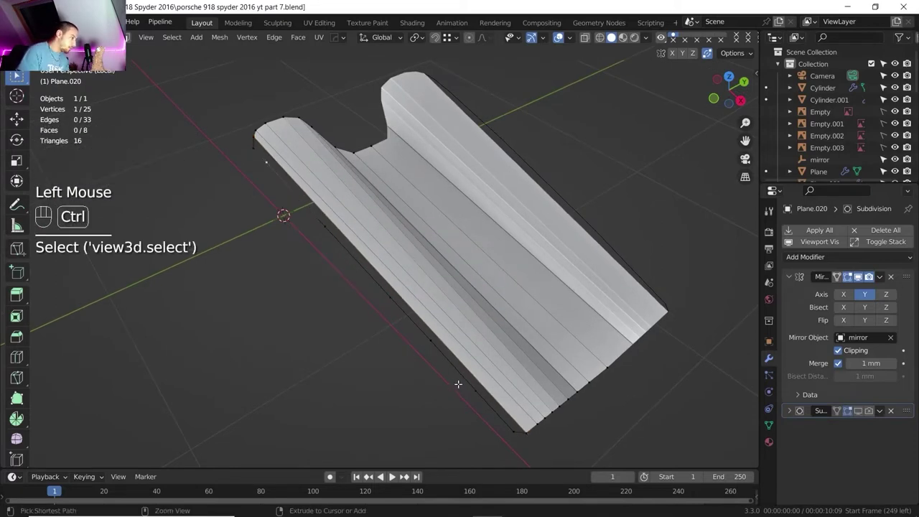
ctrl+click(470, 389)
middle_drag(298, 206, 354, 189)
key(ctrl+r)
scroll(355, 189, up, 1)
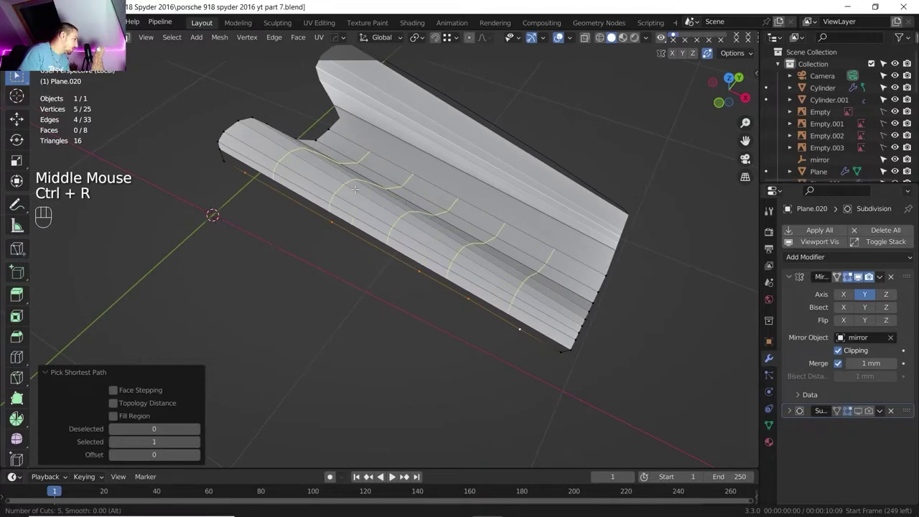
click(354, 191)
right_click(355, 194)
Step: Fill the first face of the side gap at the panel's front corner from its surrounding boundary edges
key(2)
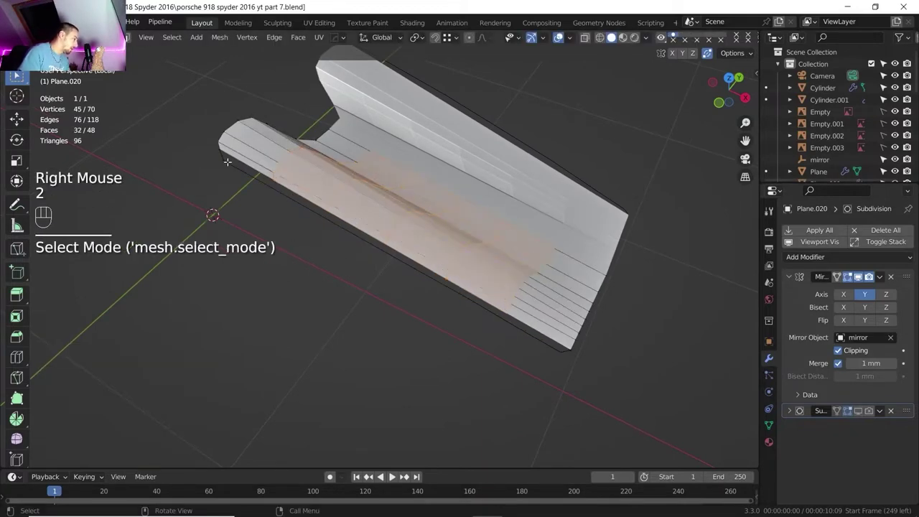
click(226, 157)
click(225, 156)
key(f)
key(ctrl+z)
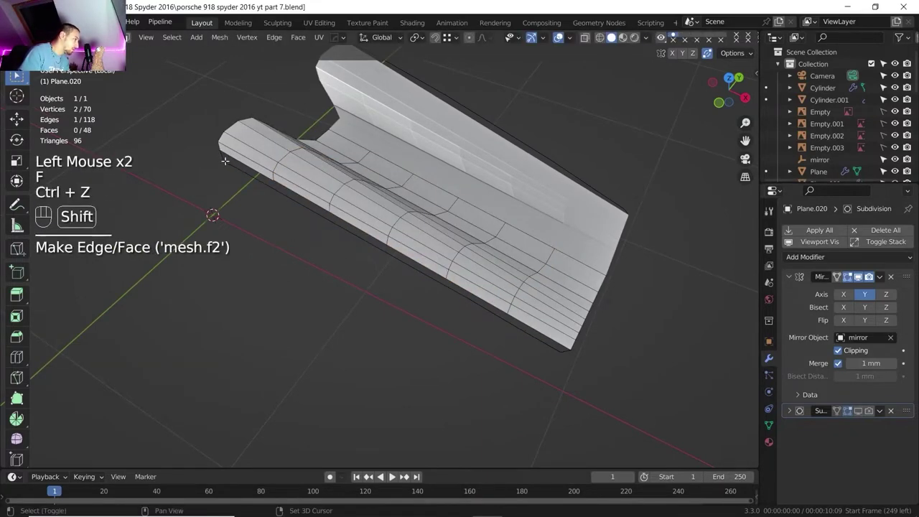
shift+click(229, 164)
shift+click(234, 167)
key(f)
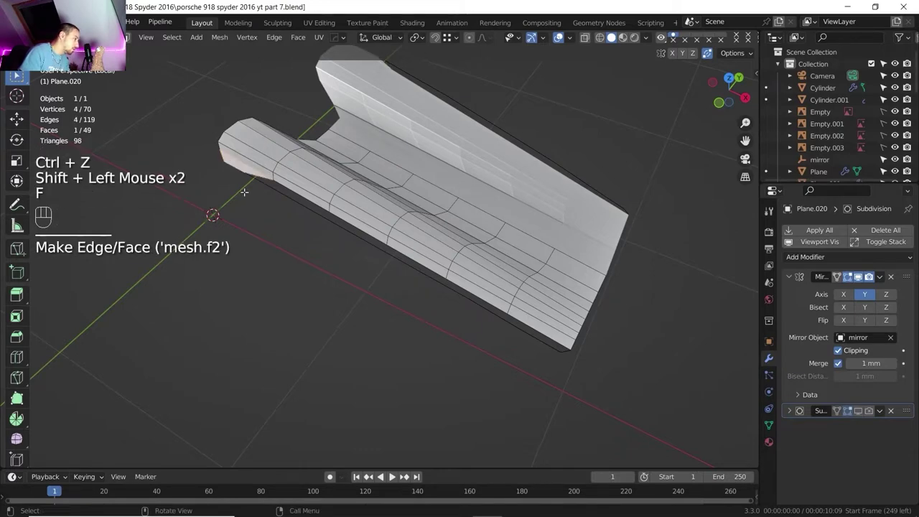
Step: Fill the remaining five faces one after another along the side gap to the rear corner
key(2)
click(259, 176)
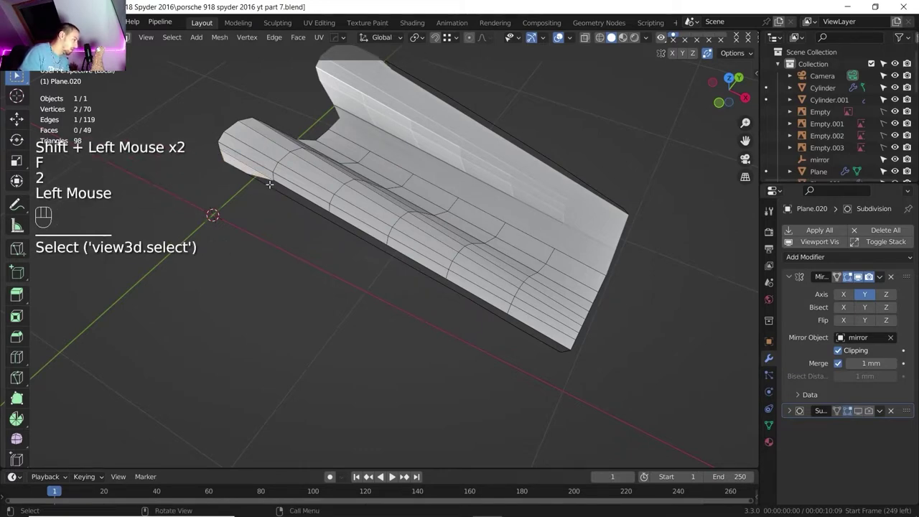
key(f)
key(f)
key(f)
key(f)
key(f)
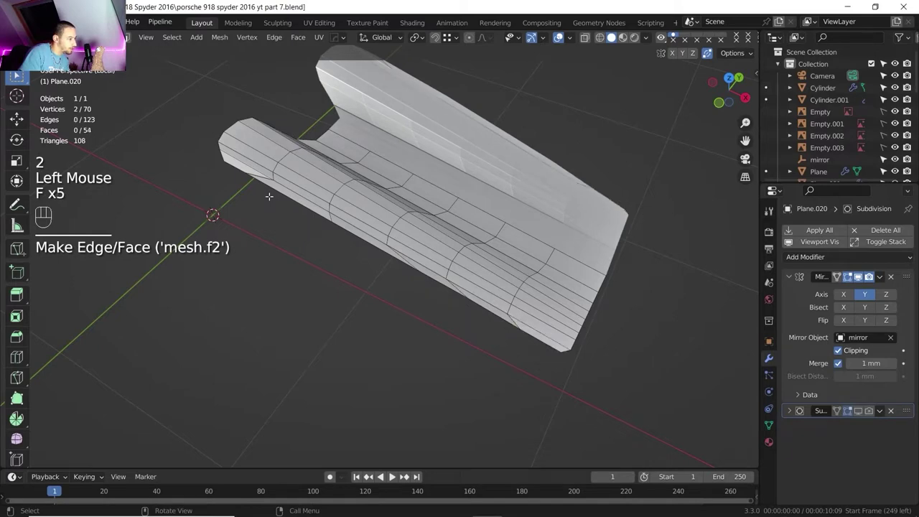
Step: Space the vertices evenly along the lengthwise edge loop beside the panel's outer side edge using LoopTools Space
key(2)
click(509, 316)
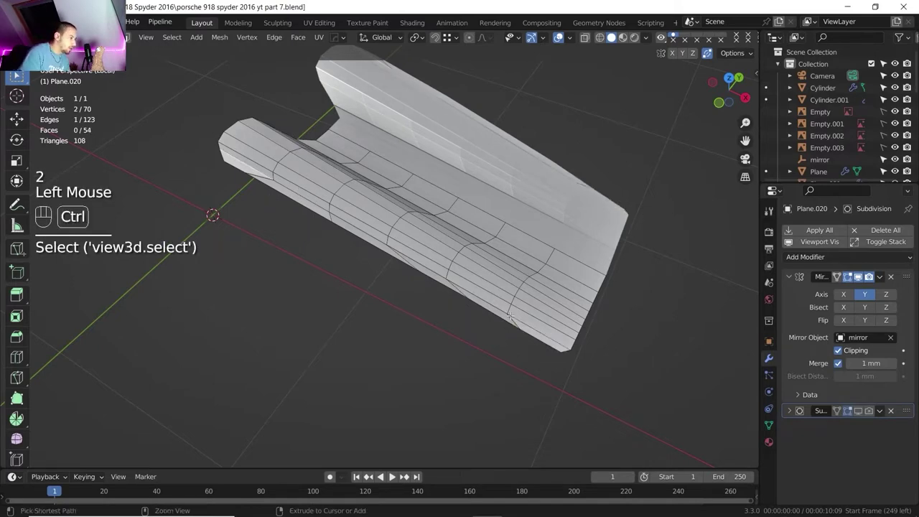
ctrl+click(504, 299)
right_click(357, 206)
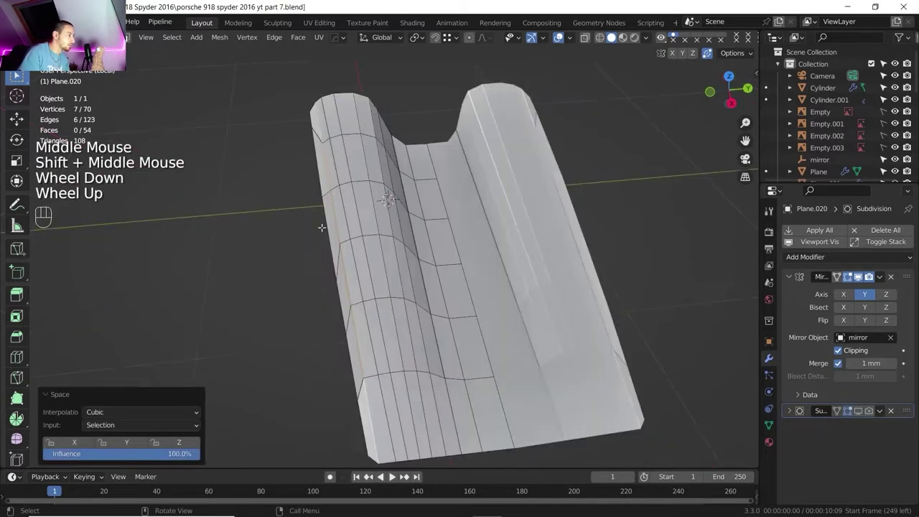
Step: Vertex-slide the outer side edge's vertices along the edge to line them up with the cross loops
middle_drag(323, 225, 313, 256)
scroll(313, 256, up, 1)
key(1)
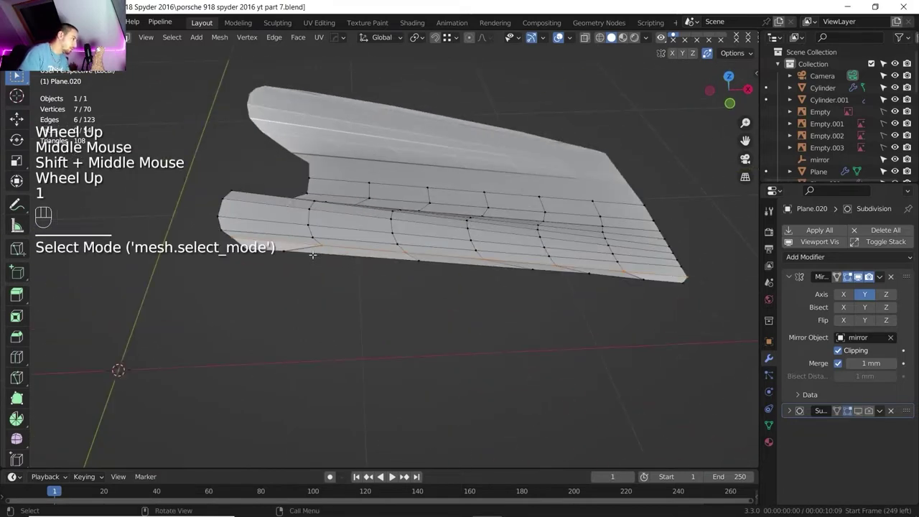
click(302, 254)
key(g)
key(g)
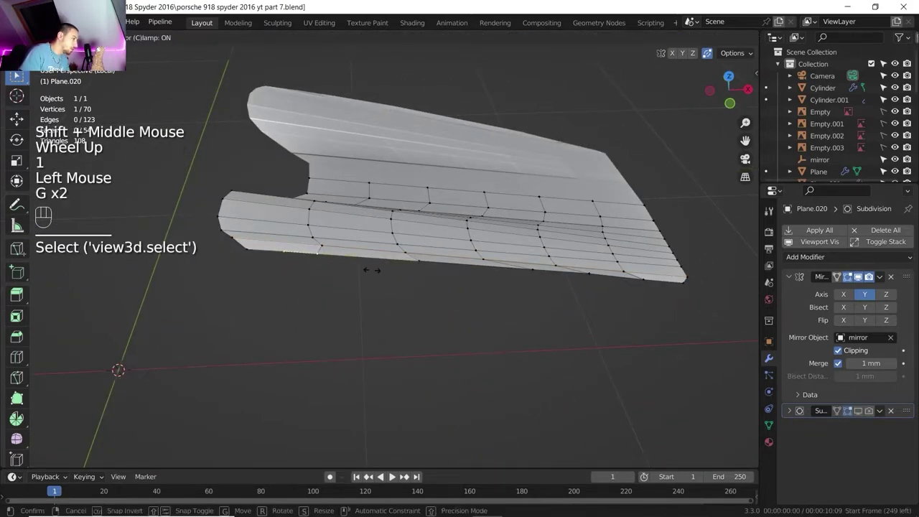
click(499, 270)
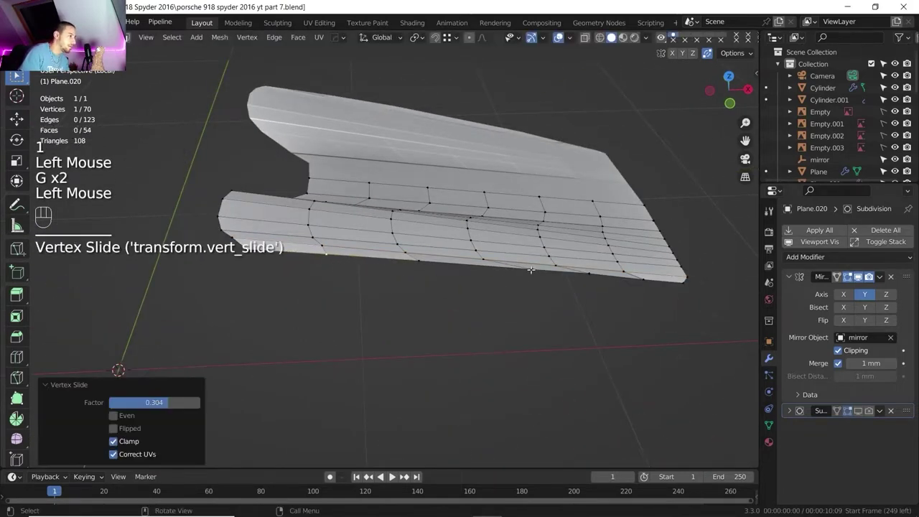
click(531, 270)
key(g)
key(g)
click(563, 273)
click(642, 278)
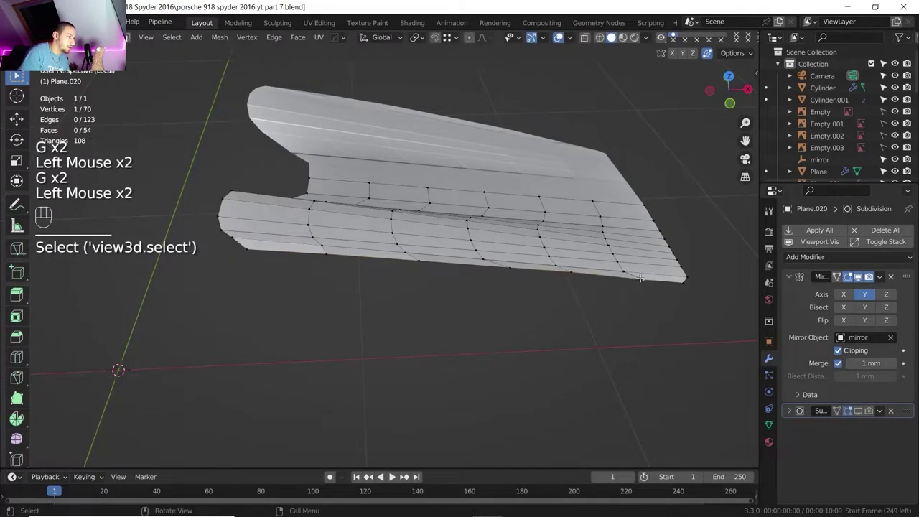
Step: Raise the three middle cross loops about 4.4 mm along Z in front view, leaving out their vertices on the outer edge
click(729, 103)
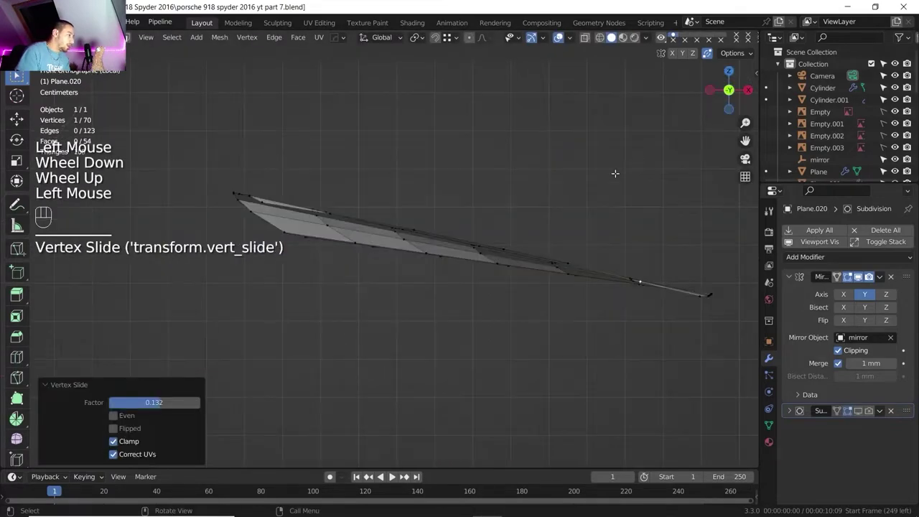
shift+middle_drag(615, 173, 419, 301)
scroll(492, 206, up, 1)
scroll(493, 208, up, 1)
scroll(492, 208, down, 1)
scroll(350, 249, down, 1)
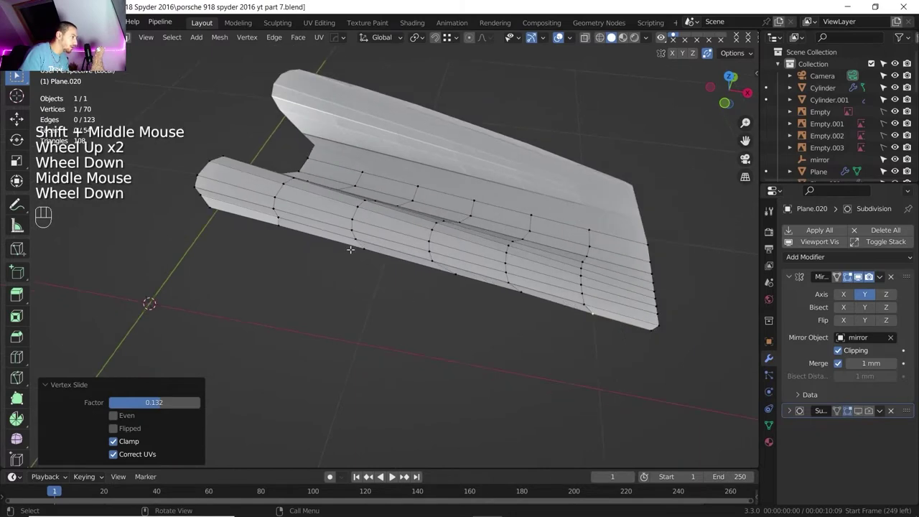
click(355, 240)
ctrl+click(417, 187)
shift+click(432, 260)
ctrl+click(473, 201)
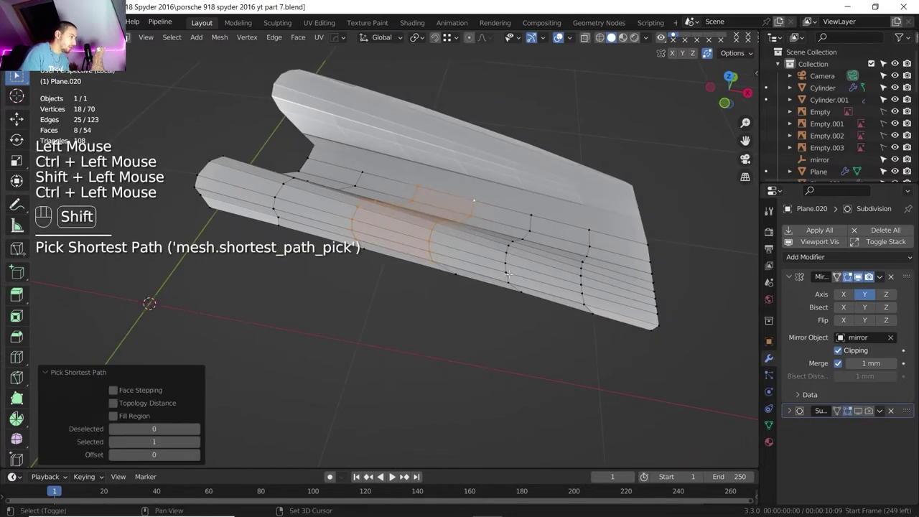
shift+click(508, 282)
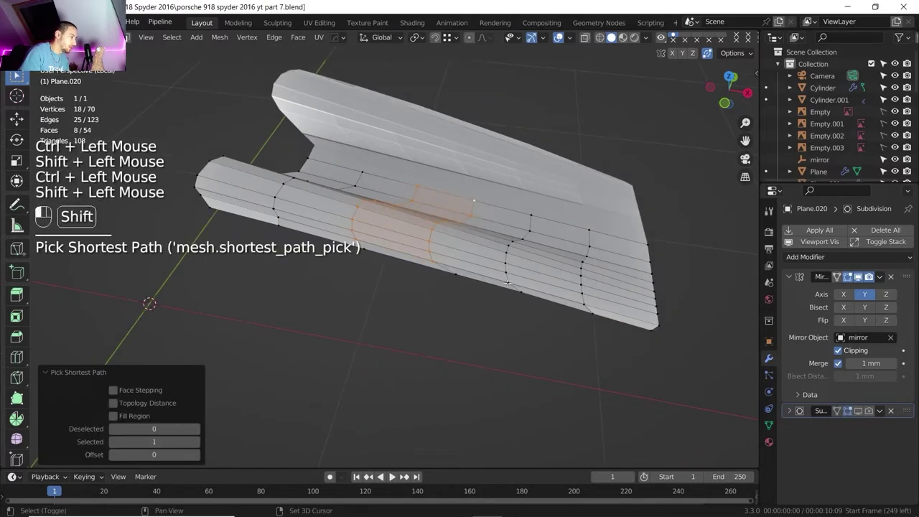
ctrl+click(532, 216)
click(725, 102)
scroll(552, 219, up, 3)
key(g)
key(z)
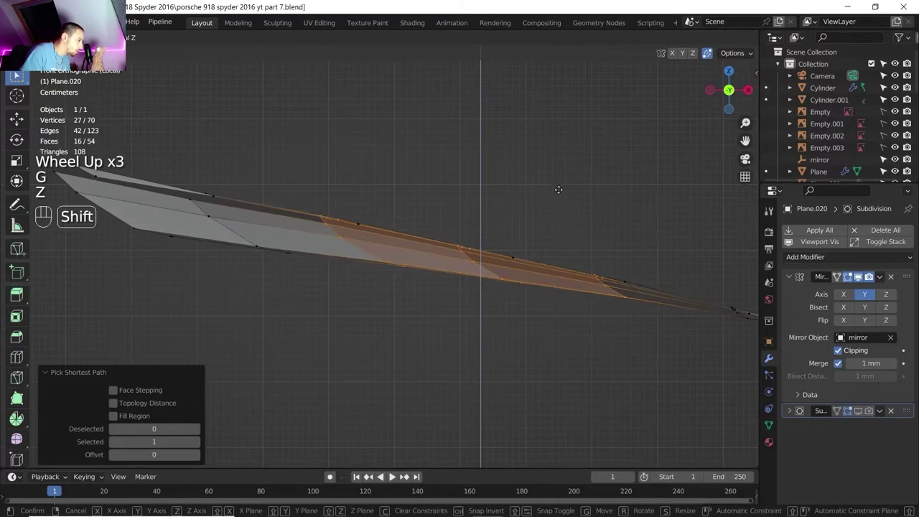
shift+click(551, 199)
scroll(512, 214, down, 1)
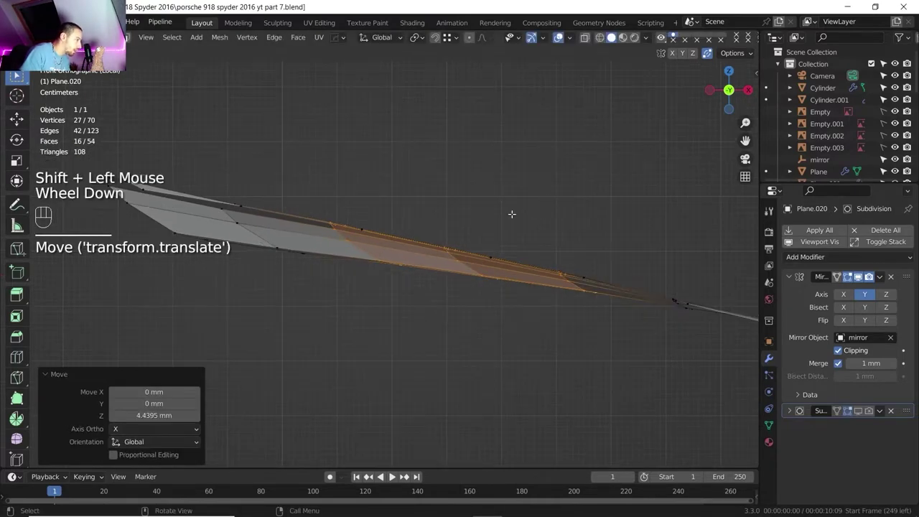
Step: Raise the frontmost added cross loop slightly along Z in front view to smooth the panel's profile
middle_drag(287, 221, 337, 276)
scroll(337, 277, down, 2)
click(340, 280)
ctrl+click(331, 220)
click(728, 101)
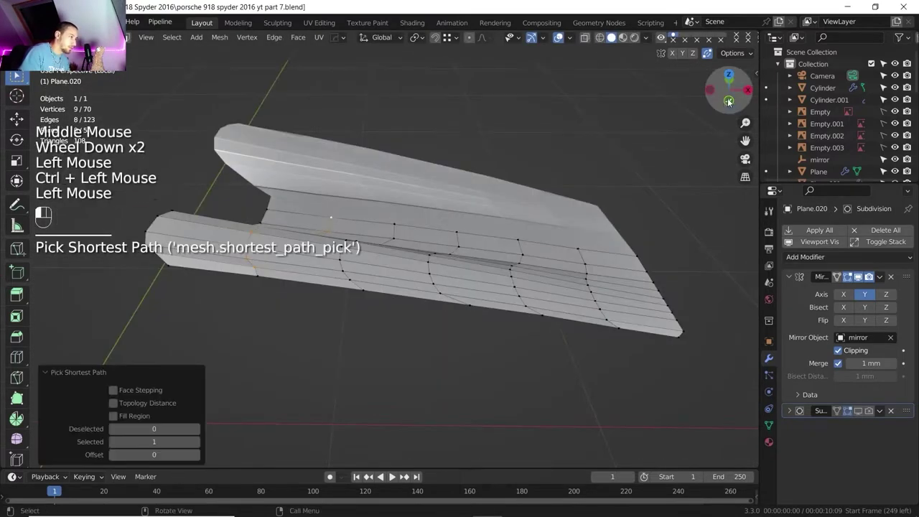
scroll(304, 283, up, 3)
key(g)
key(z)
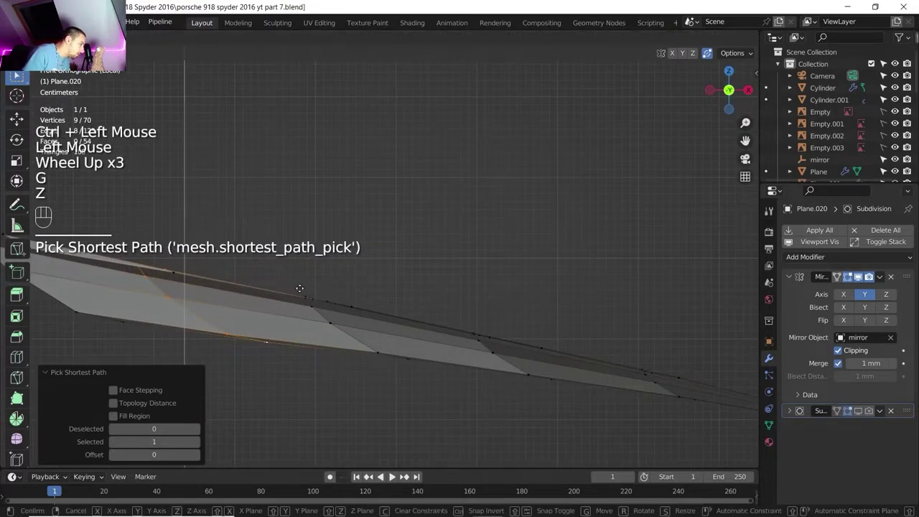
shift+click(301, 292)
Step: Raise the rearmost added cross loop about 0.6 mm along Z in front view
scroll(300, 292, down, 1)
shift+middle_drag(300, 292, 168, 228)
middle_drag(479, 295, 447, 338)
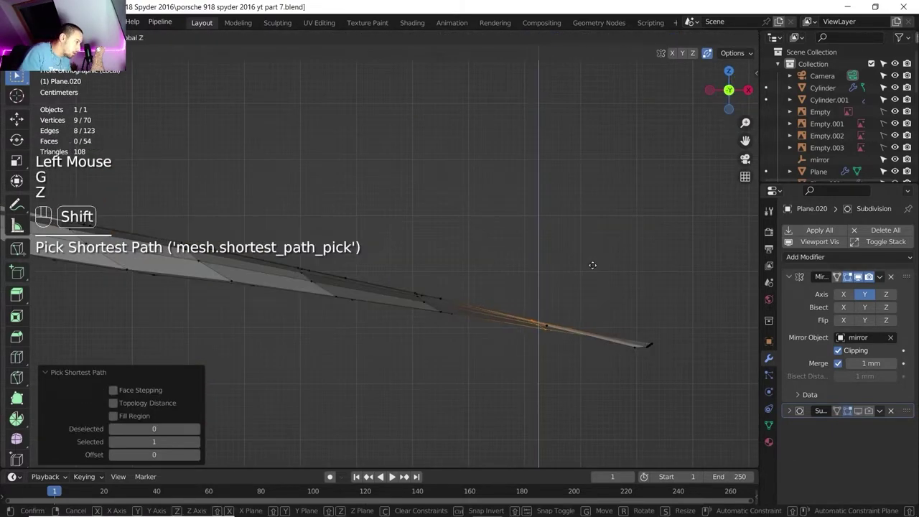
shift+click(571, 267)
scroll(567, 268, down, 4)
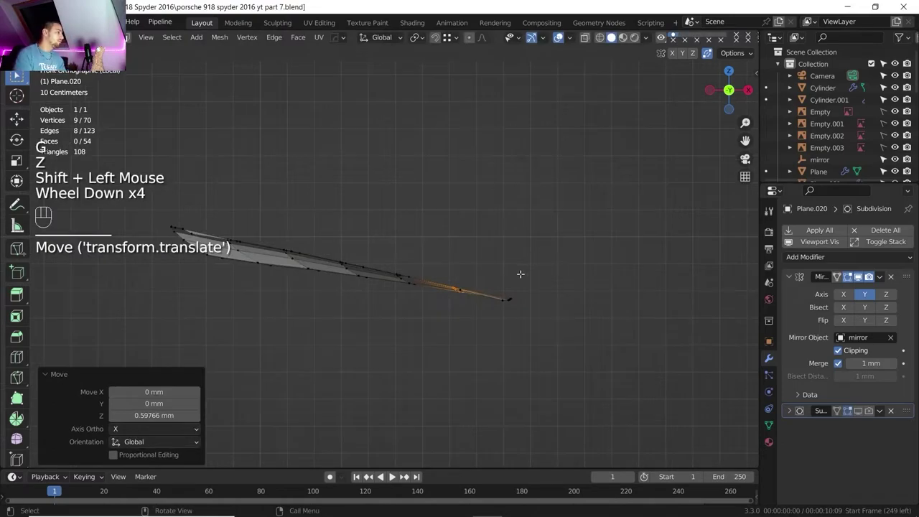
Step: Show the whole car again and compare the panel around the exhaust pipes with the engine cover reference photo
middle_drag(520, 274, 446, 301)
key(Tab)
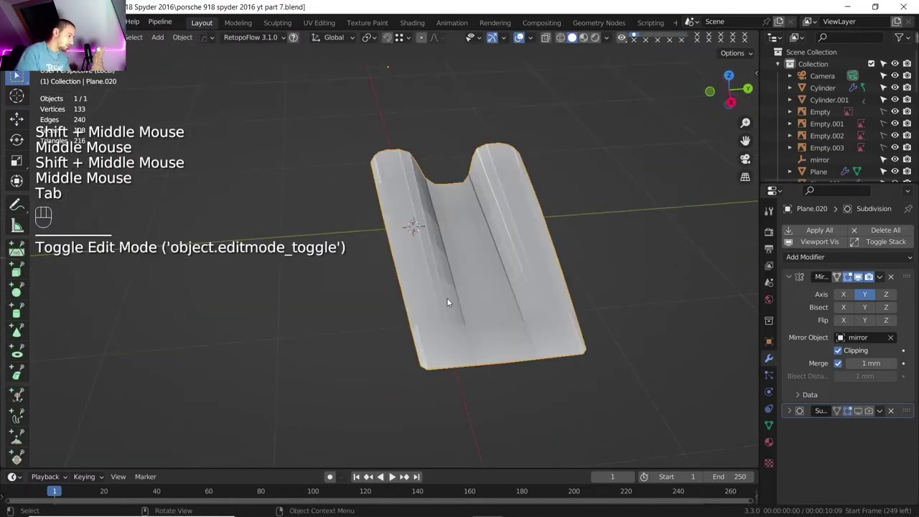
key(slash)
scroll(466, 259, down, 2)
shift+middle_drag(466, 260, 456, 300)
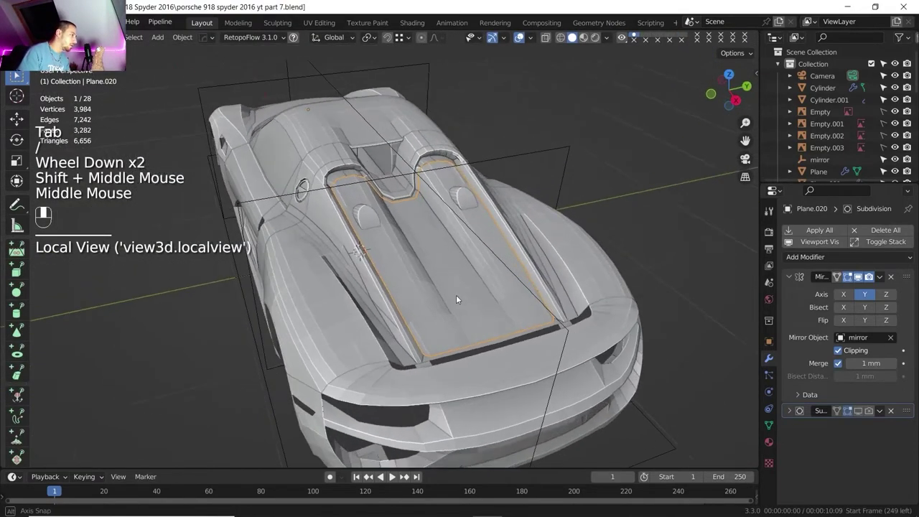
scroll(456, 300, up, 4)
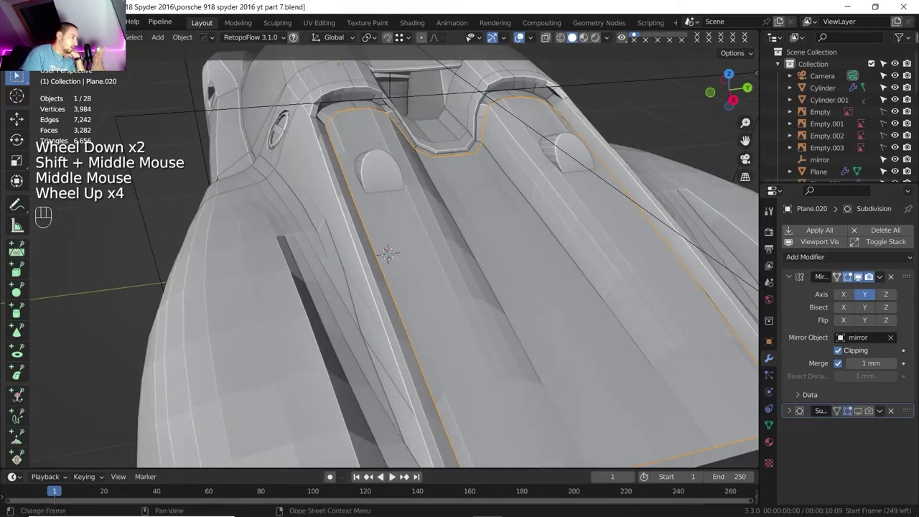
click(546, 515)
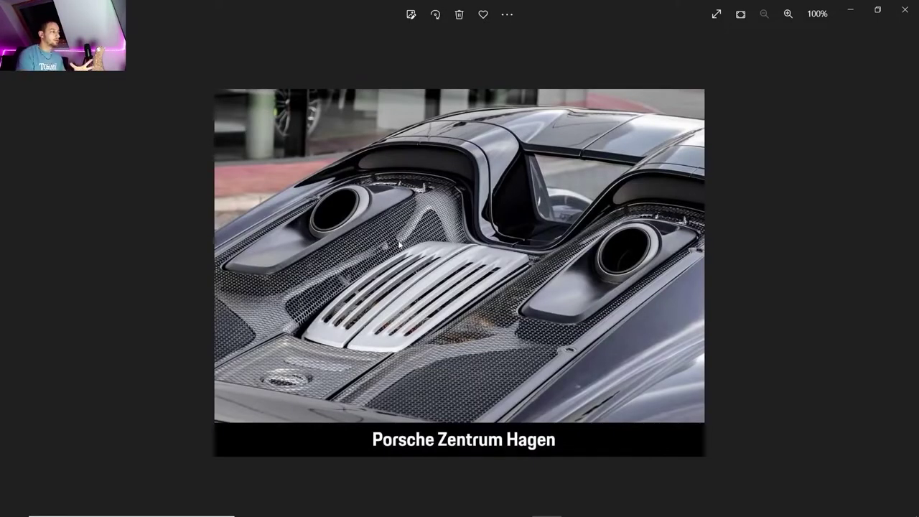
key(alt+Tab)
Step: In top view, vertex-slide the front cross loop's two outermost vertices forward past the blueprint's exhaust surround
click(728, 76)
click(730, 78)
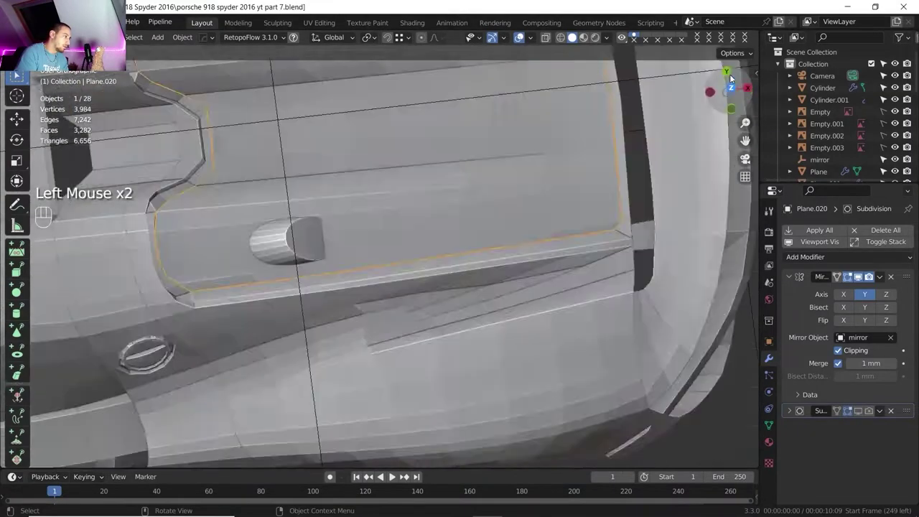
scroll(369, 257, up, 2)
shift+middle_drag(369, 257, 411, 288)
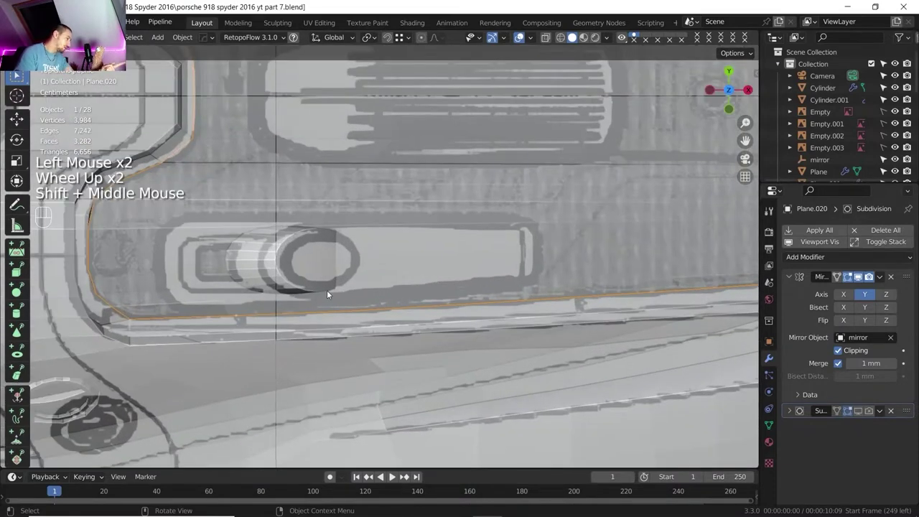
double_click(179, 266)
key(Tab)
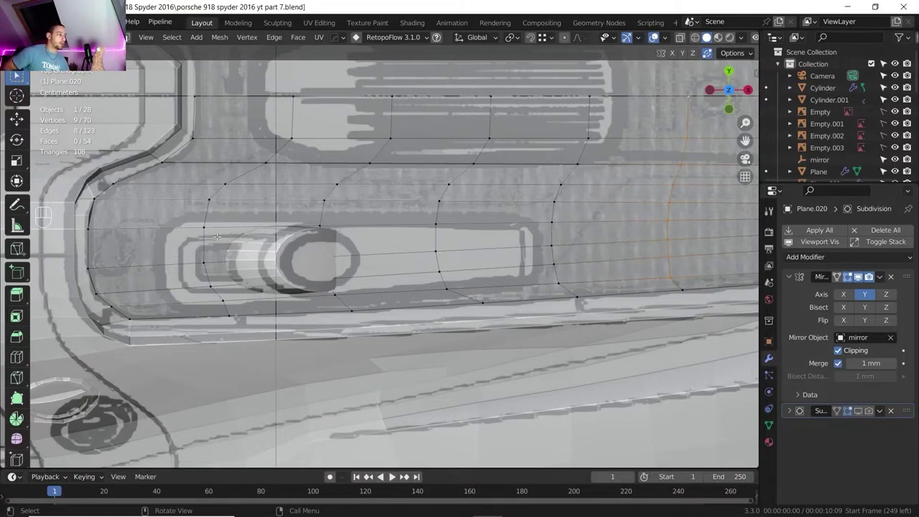
click(221, 301)
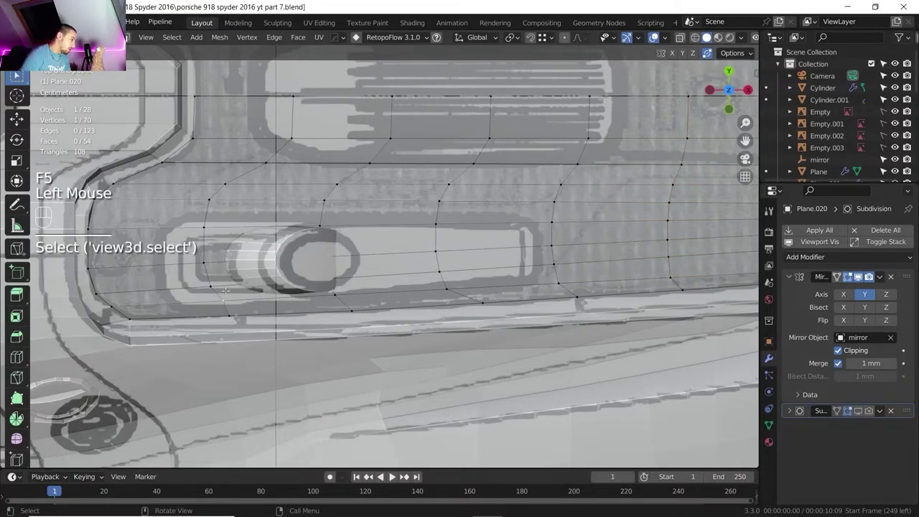
shift+click(228, 313)
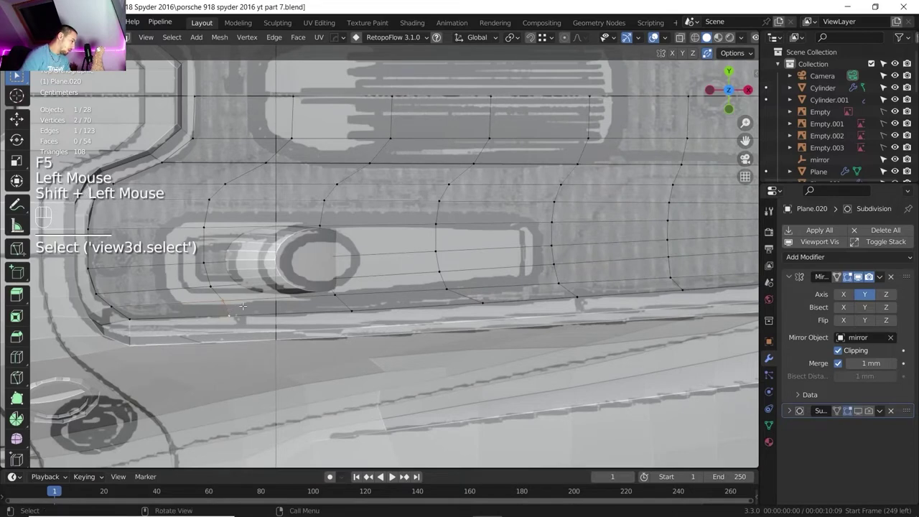
key(g)
key(g)
click(197, 306)
Step: Vertex-slide the front cross loop's remaining vertices forward onto the front end of the blueprint's exhaust surround, adjusting the inboard corner separately
click(205, 291)
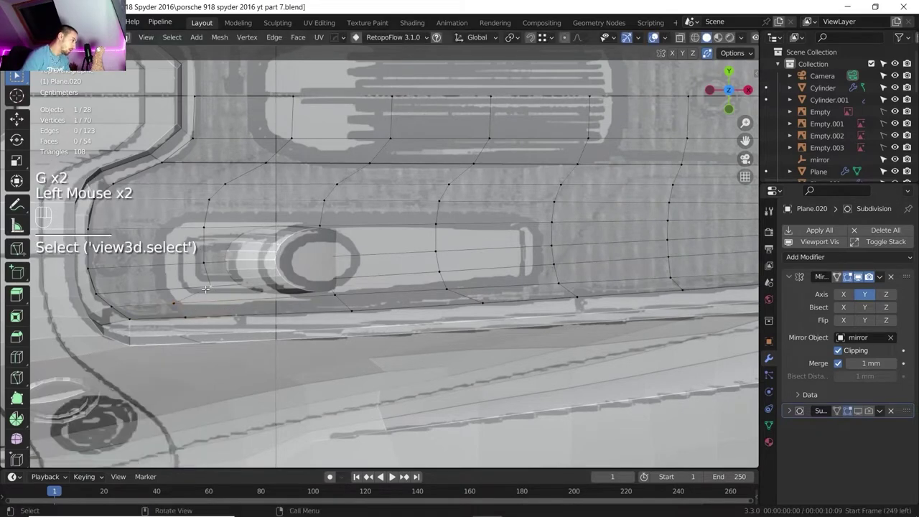
ctrl+click(212, 200)
key(g)
key(g)
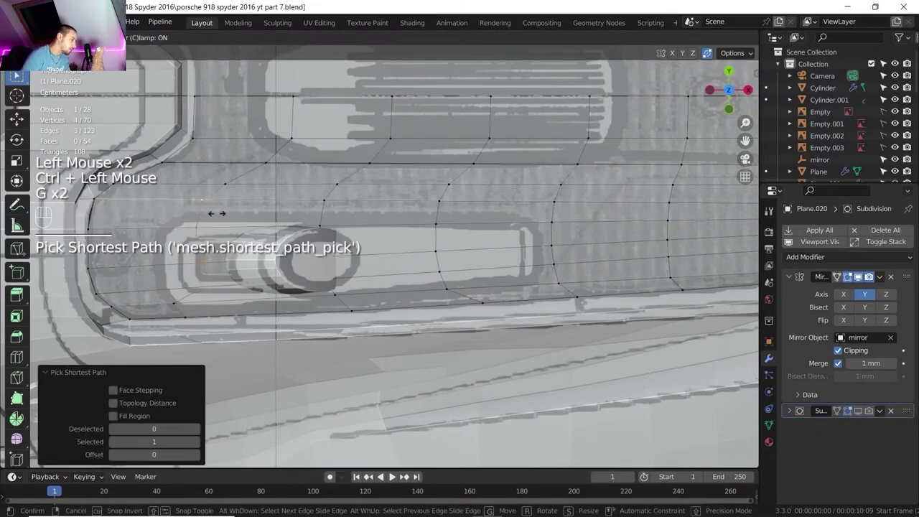
click(177, 221)
click(192, 210)
key(g)
key(g)
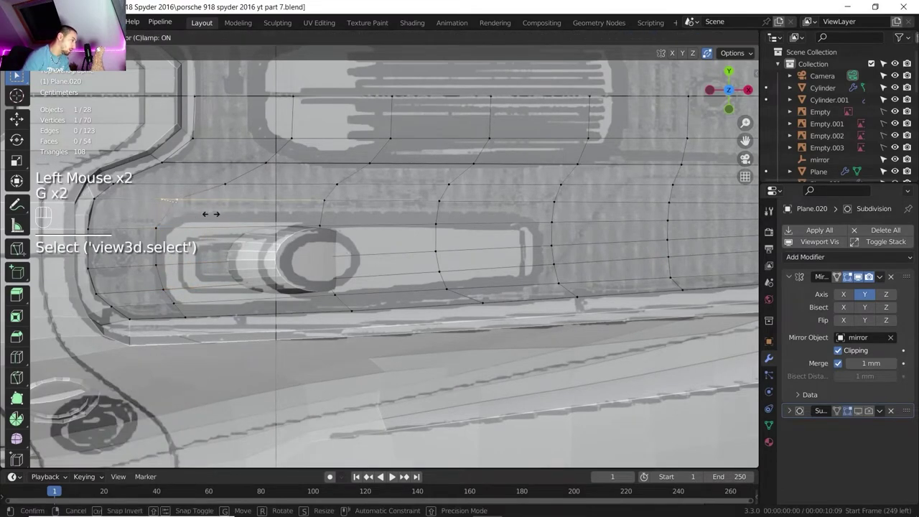
click(237, 208)
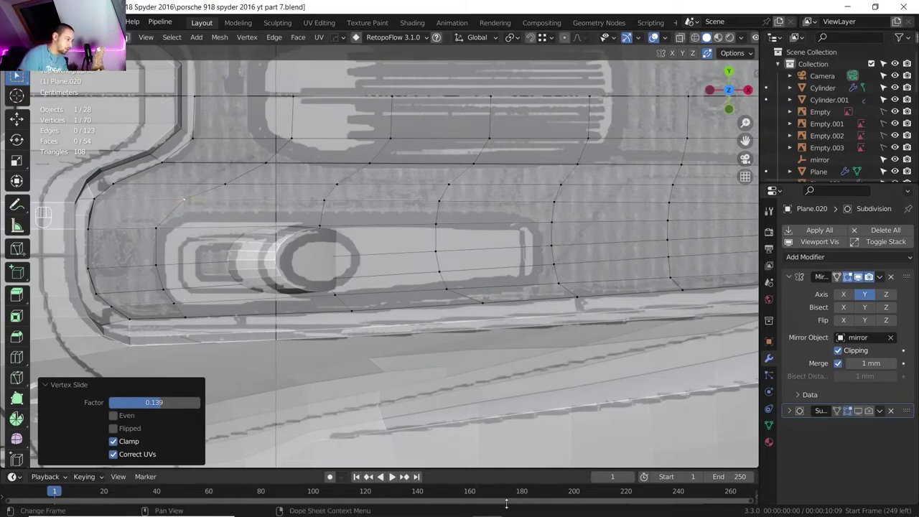
Step: Study the exhaust surrounds in the engine cover reference photo and compare them with the modelled panel from several angles
mouse_move(488, 514)
click(546, 504)
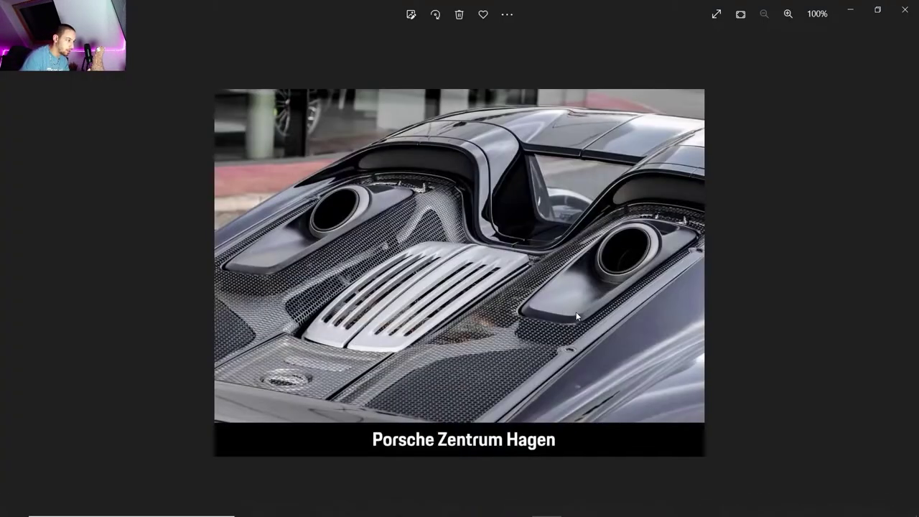
scroll(570, 317, up, 2)
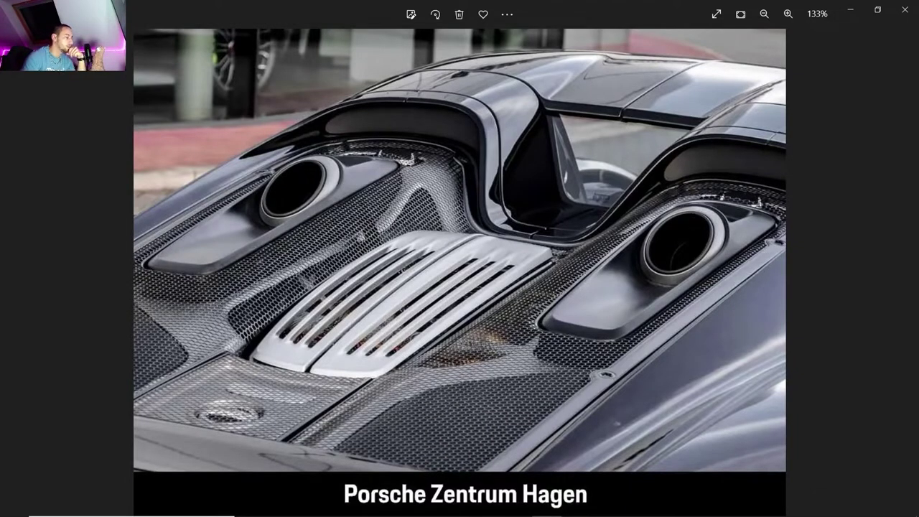
click(497, 510)
scroll(417, 238, down, 1)
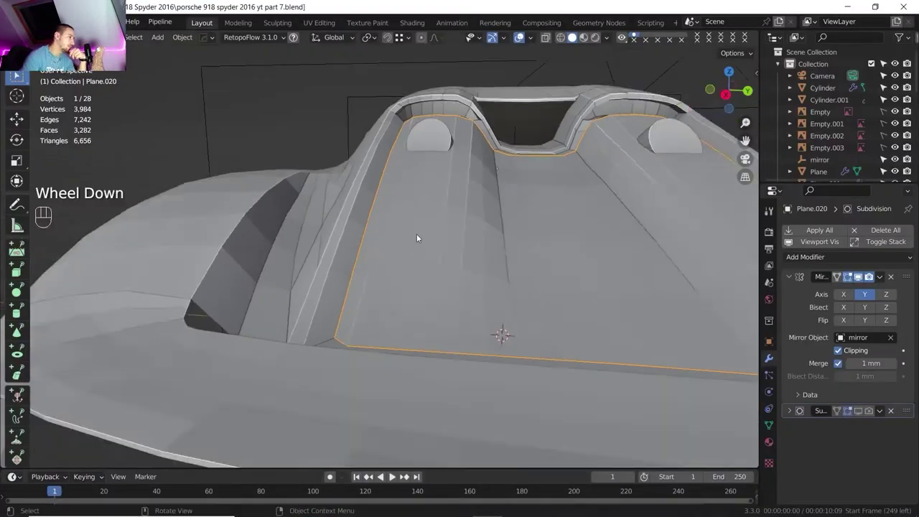
middle_drag(416, 239, 402, 226)
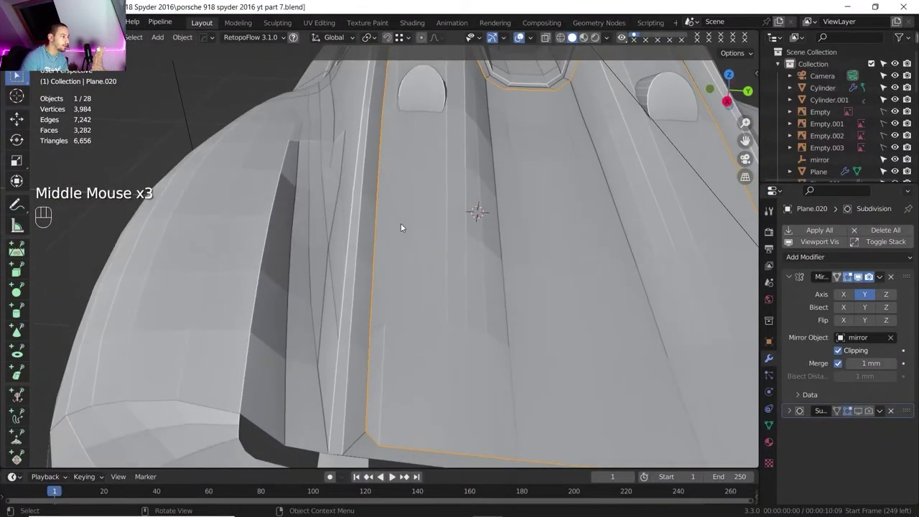
shift+middle_drag(388, 178, 373, 273)
scroll(381, 336, down, 1)
scroll(386, 225, up, 1)
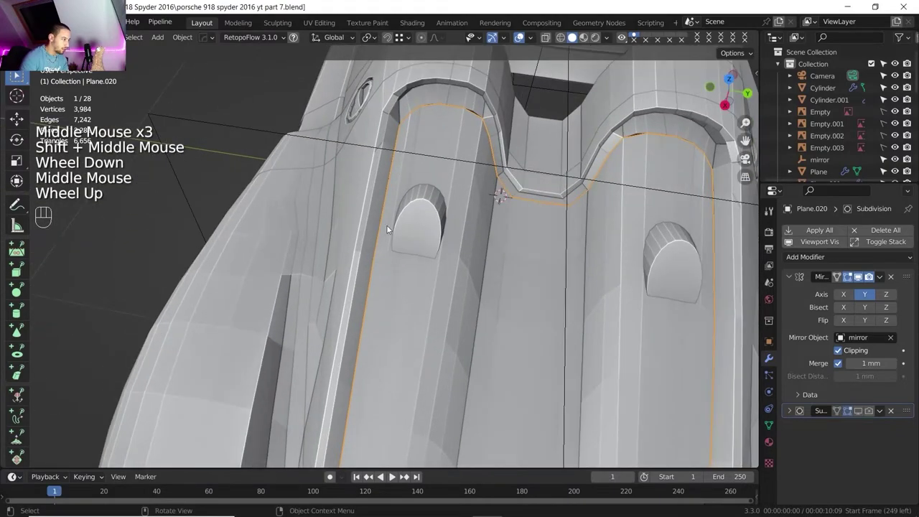
mouse_move(387, 225)
middle_down()
mouse_move(399, 132)
mouse_move(379, 214)
middle_up()
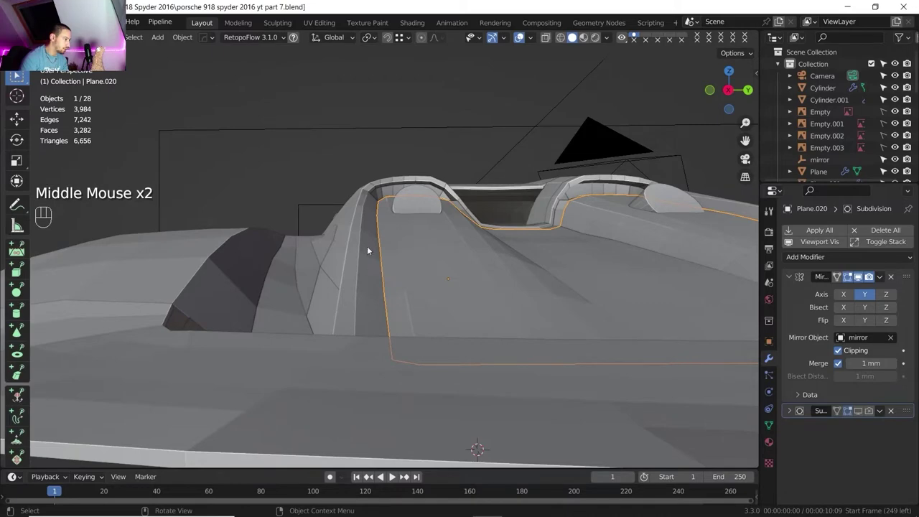
middle_drag(367, 250, 376, 282)
shift+middle_drag(376, 282, 370, 282)
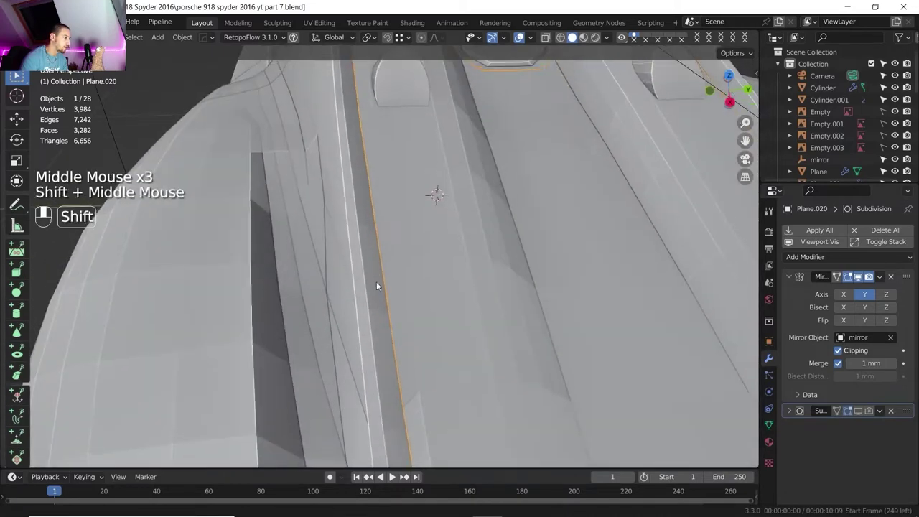
Step: In top view, edge-slide the inboard lengthwise row of vertices onto the inner long side of the blueprint's exhaust surround
scroll(348, 234, down, 2)
shift+middle_drag(279, 220, 273, 219)
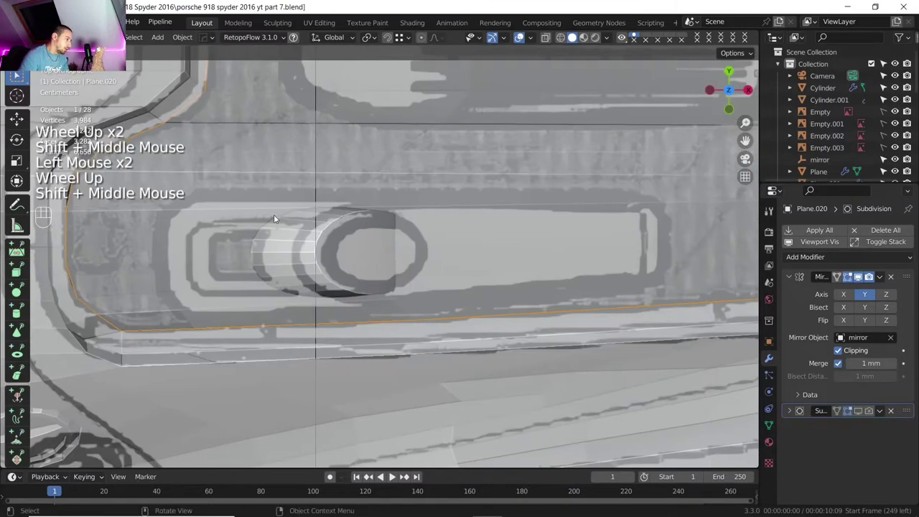
click(274, 214)
key(Tab)
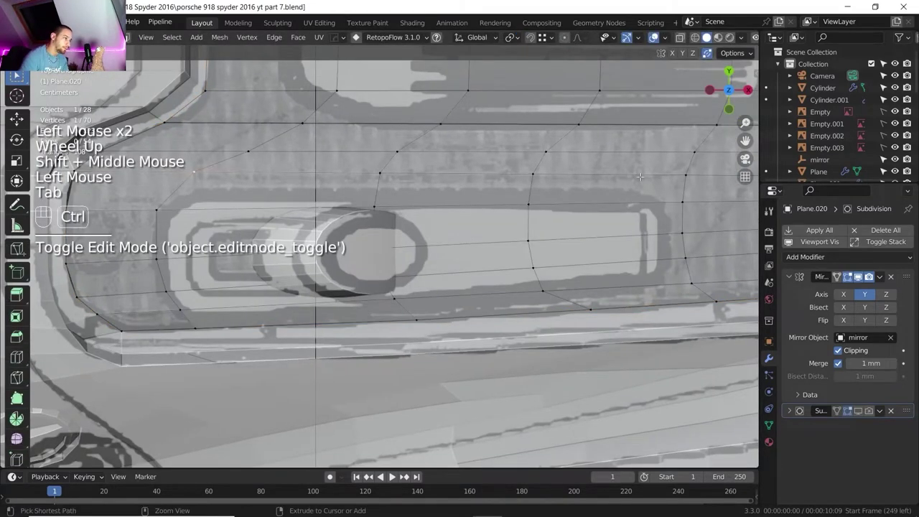
ctrl+click(694, 152)
key(g)
key(g)
click(623, 200)
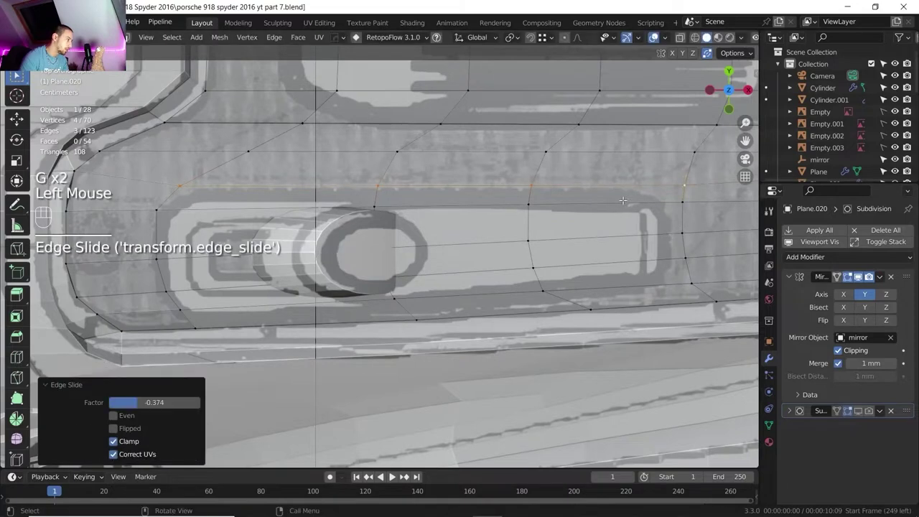
Step: Edge-slide the outboard lengthwise row of vertices outward along the outer long side of the blueprint's exhaust surround
click(194, 319)
ctrl+click(684, 285)
key(g)
key(g)
shift+click(632, 293)
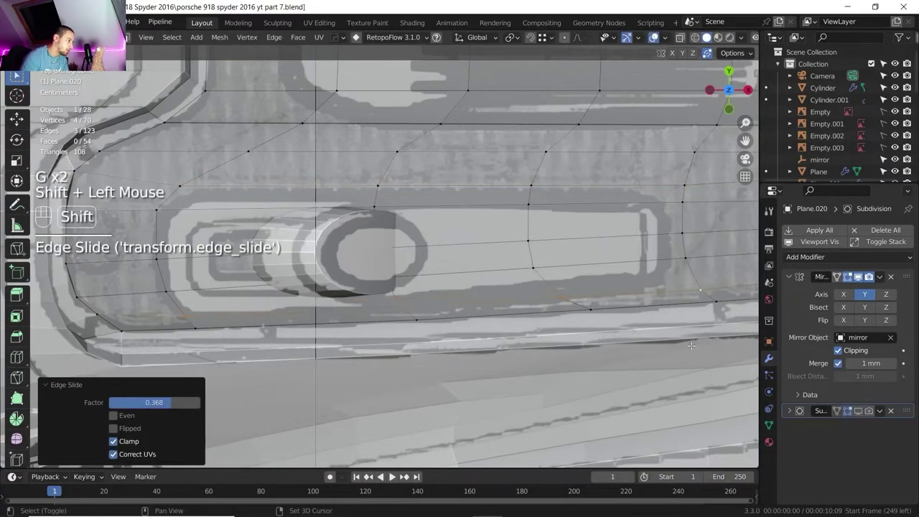
Step: Vertex-slide the rear cross loop's vertices forward to follow the rear end and corners of the blueprint's exhaust surround
click(700, 289)
key(g)
key(g)
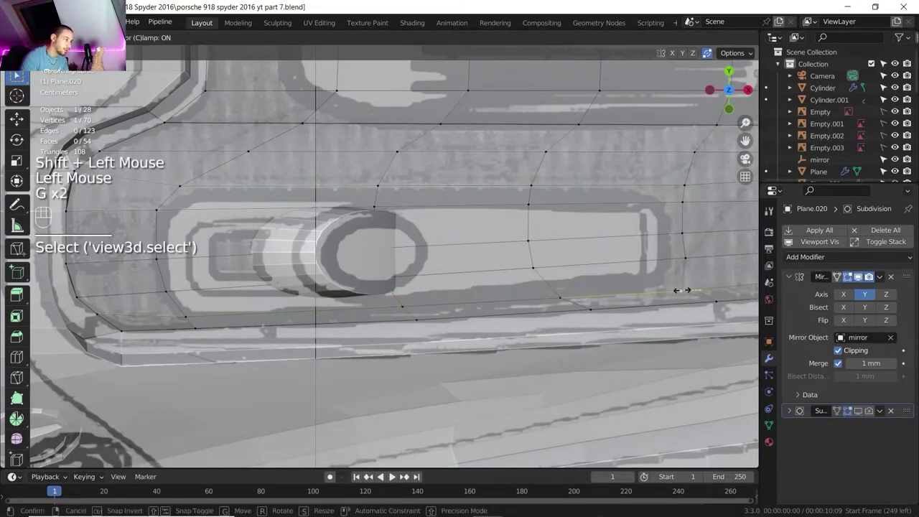
click(677, 270)
click(691, 189)
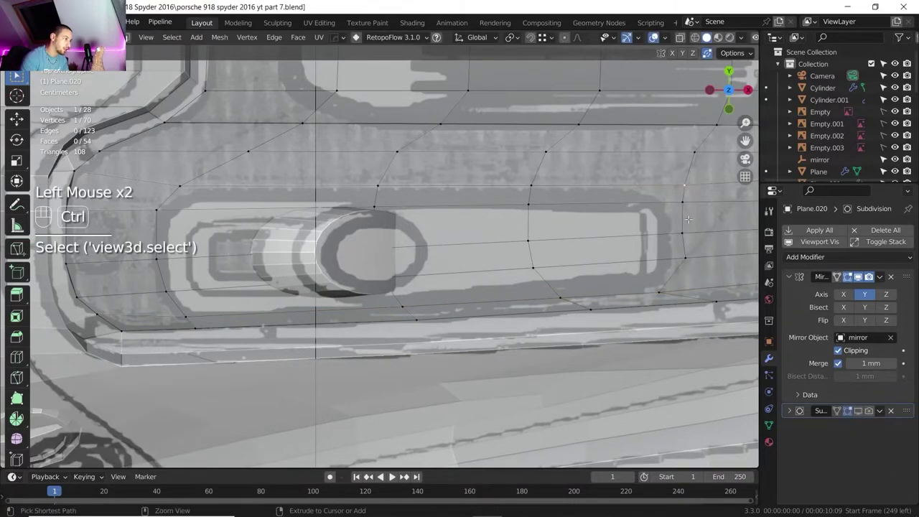
ctrl+click(691, 259)
key(g)
key(g)
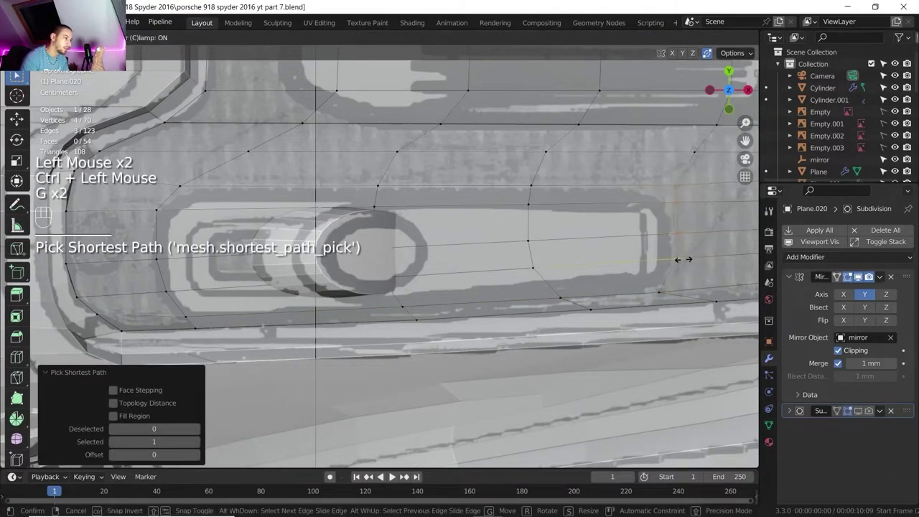
click(678, 259)
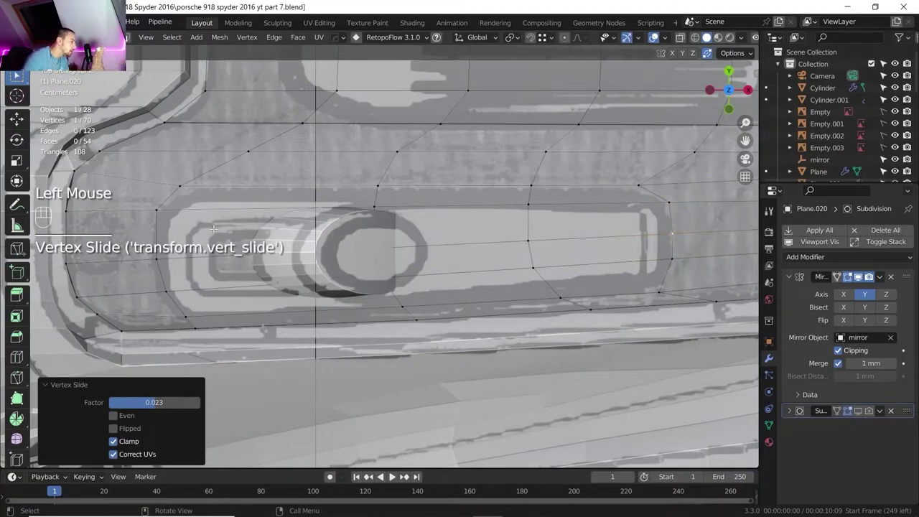
Step: Vertex-slide the front cross loop's outboard vertex slightly forward to round the surround's front outer corner
click(181, 295)
key(g)
key(g)
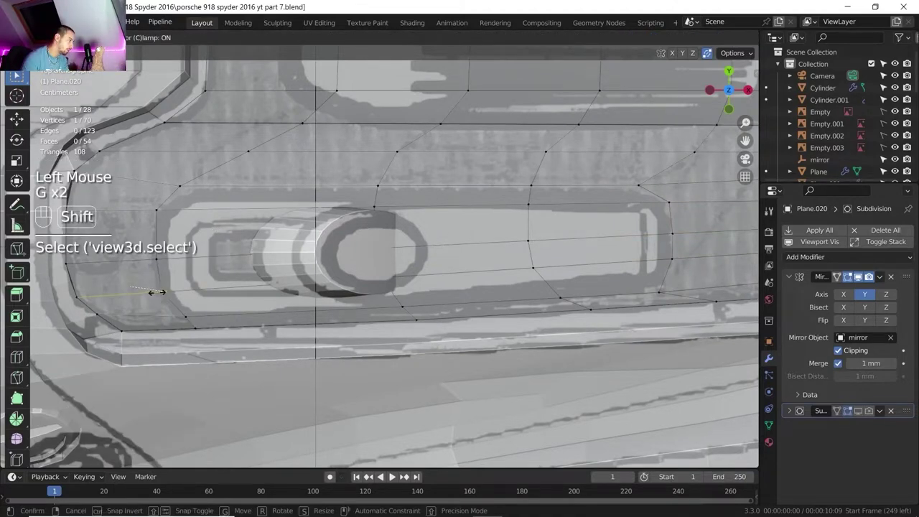
shift+click(159, 293)
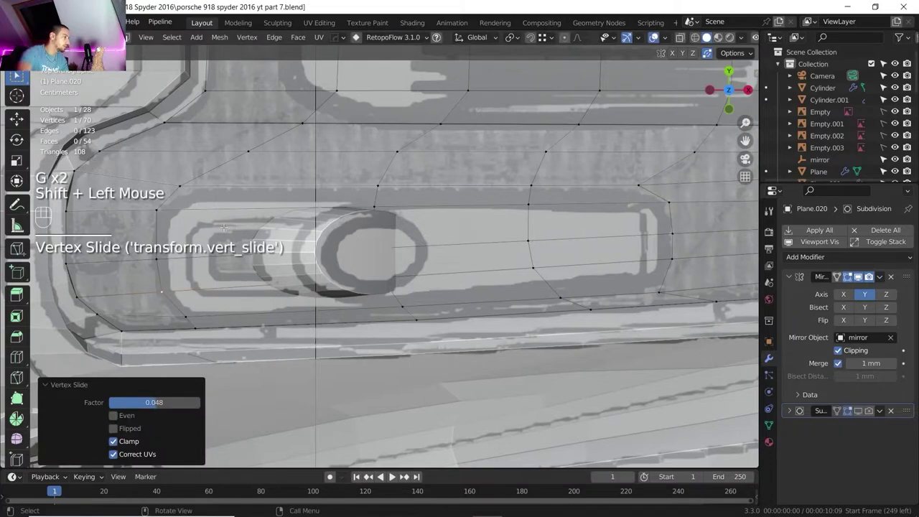
Step: Preview smooth shading on the engine cover panel and return it to flat shading
scroll(276, 233, down, 3)
shift+middle_drag(276, 233, 423, 272)
key(Tab)
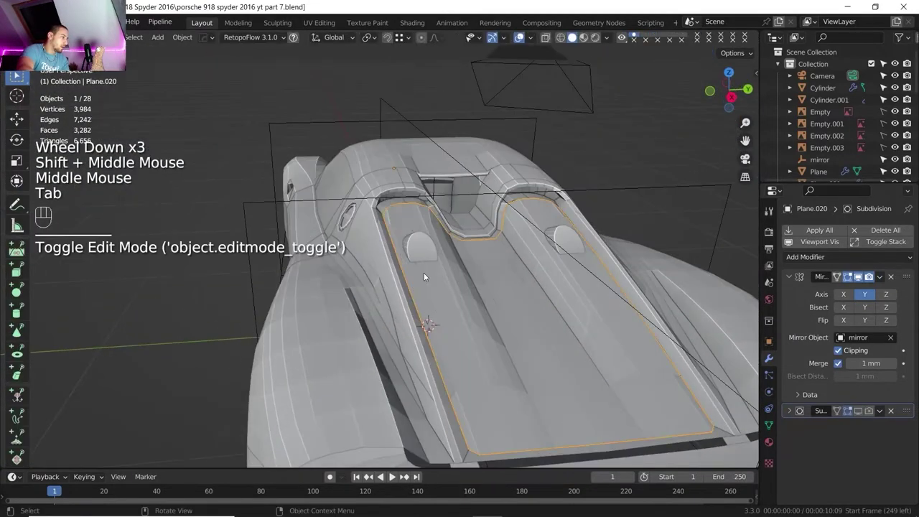
right_click(414, 237)
mouse_move(462, 287)
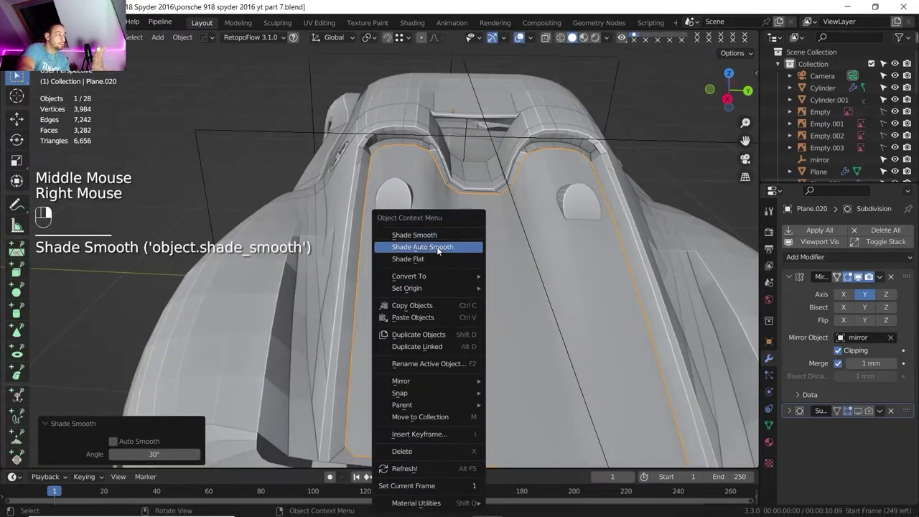
click(405, 259)
Step: Select all panel faces inside the blueprint's exhaust surround and separate them into their own object
click(727, 71)
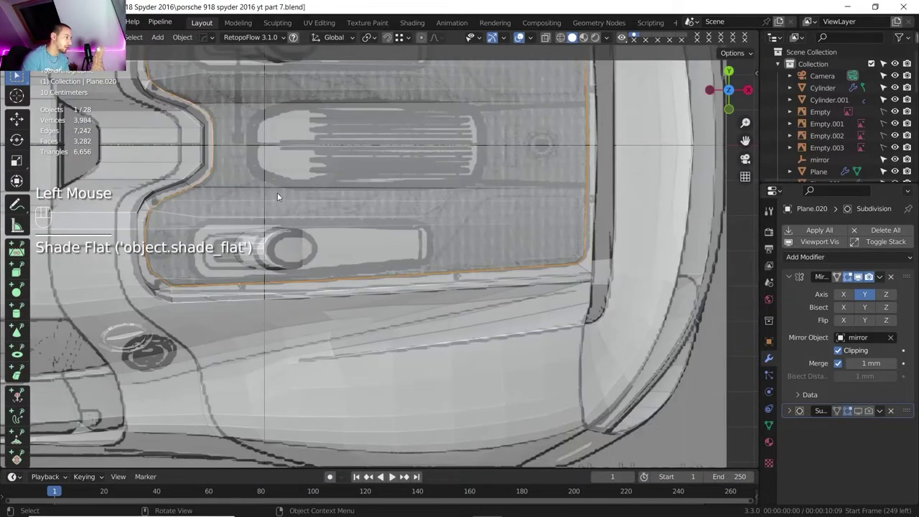
shift+middle_drag(277, 193, 387, 194)
scroll(387, 215, up, 2)
scroll(386, 221, up, 1)
click(477, 195)
key(Tab)
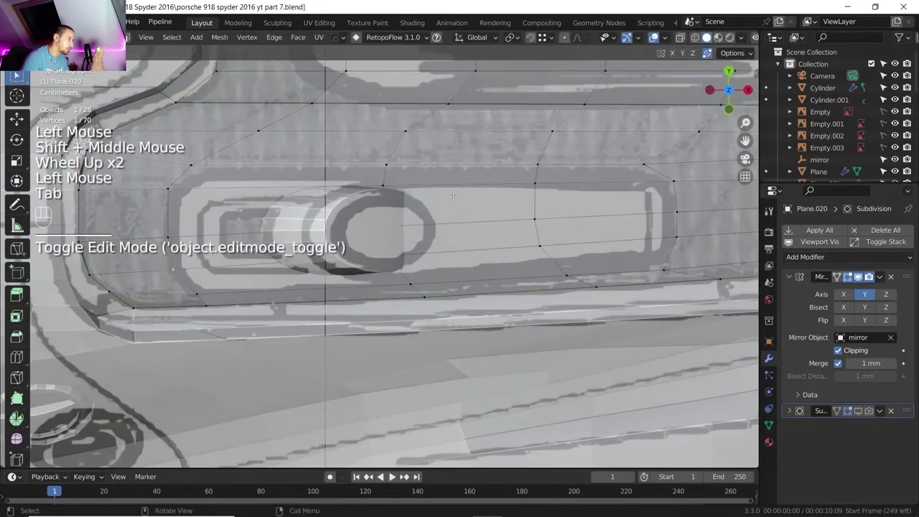
key(3)
click(236, 173)
ctrl+click(290, 274)
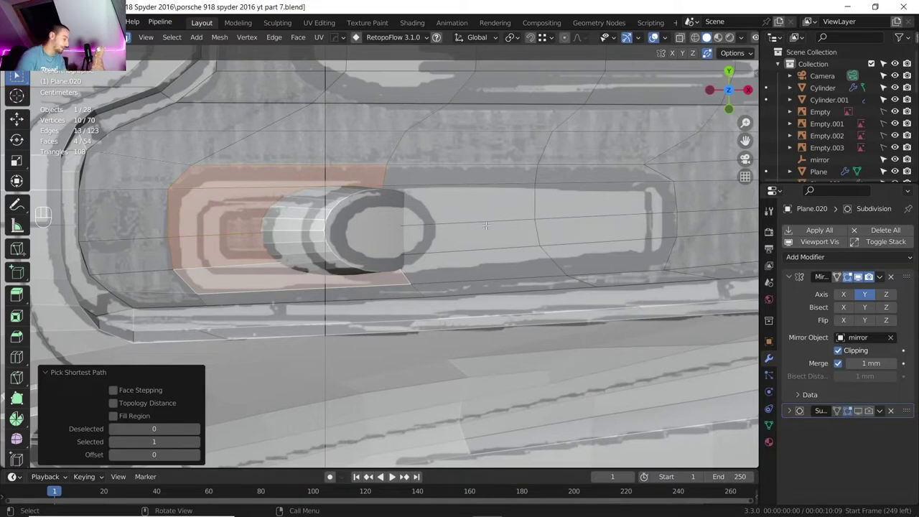
shift+click(463, 175)
ctrl+click(478, 279)
shift+click(561, 177)
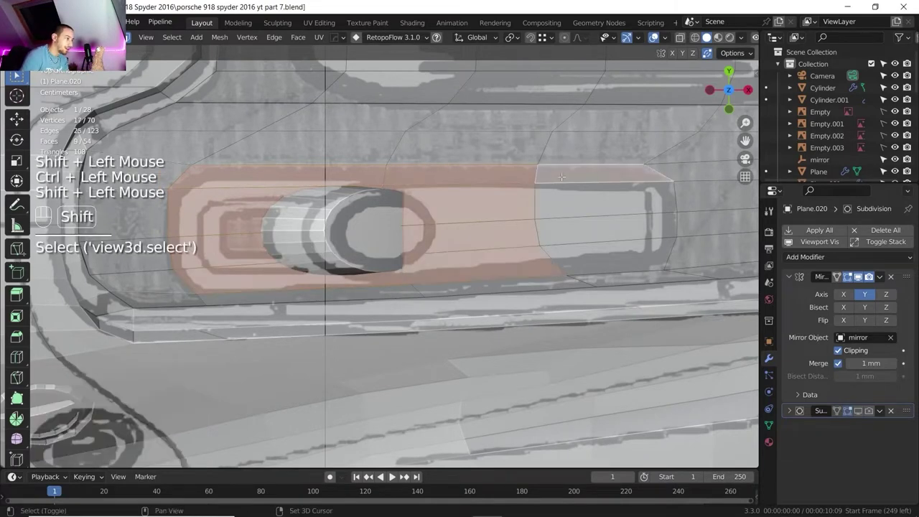
ctrl+click(575, 247)
scroll(565, 239, down, 1)
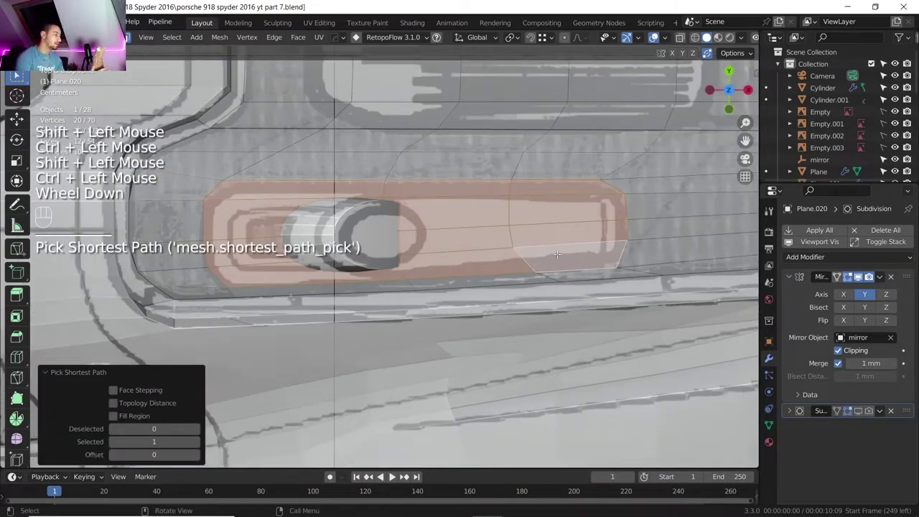
key(p)
click(557, 251)
key(Tab)
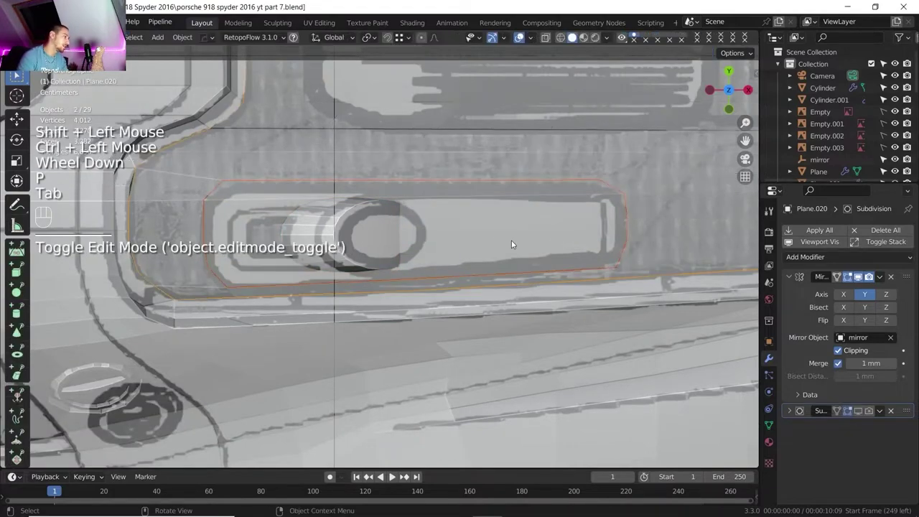
Step: Select the separated exhaust surround and compare its shape around the pipe with the engine cover reference photo
click(488, 235)
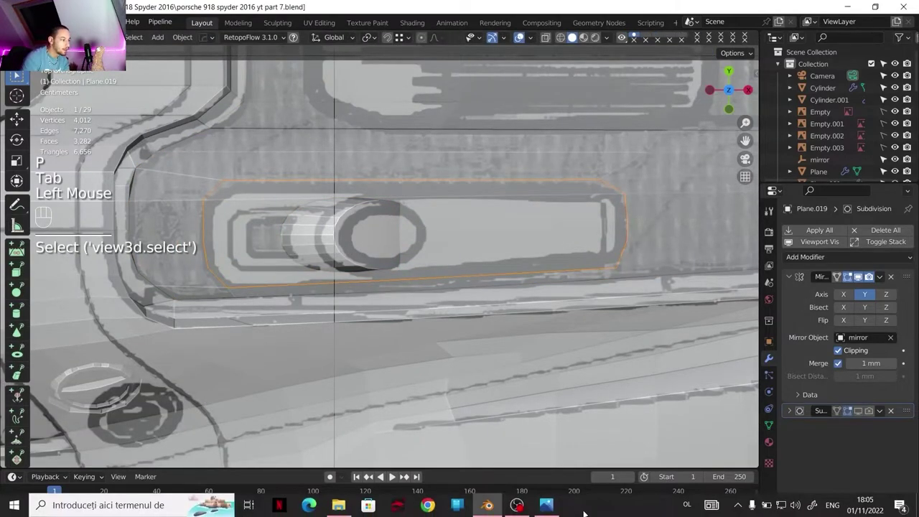
click(547, 512)
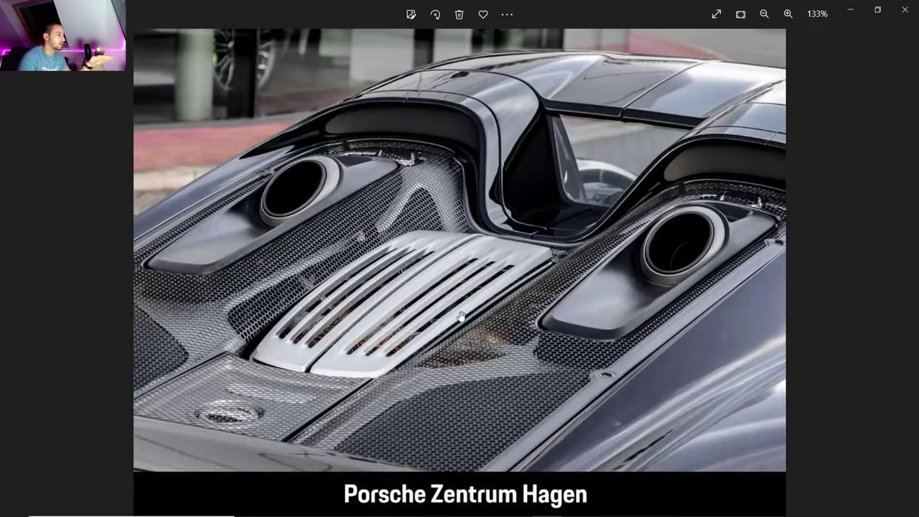
click(489, 506)
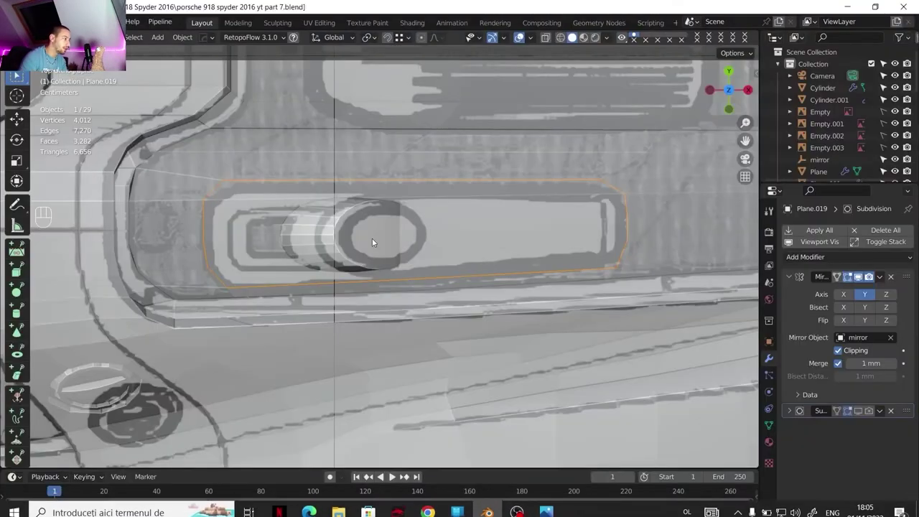
scroll(372, 238, down, 1)
middle_drag(371, 238, 300, 206)
scroll(345, 255, up, 3)
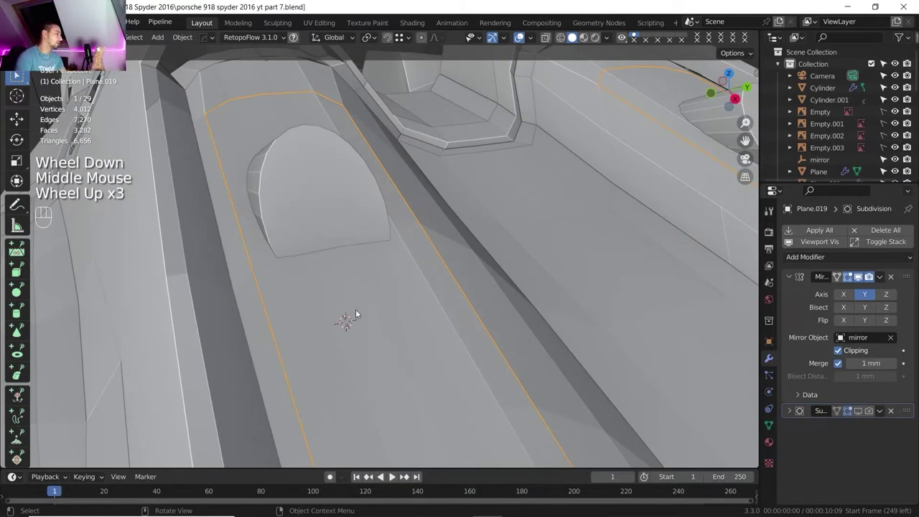
scroll(357, 298, down, 2)
middle_drag(359, 277, 373, 275)
scroll(374, 274, up, 2)
shift+middle_drag(373, 274, 384, 272)
scroll(384, 272, down, 1)
Step: Select the three inner vertices of the surround's cross row at the pipe's rear edge and edge-slide them backward
click(391, 272)
key(Tab)
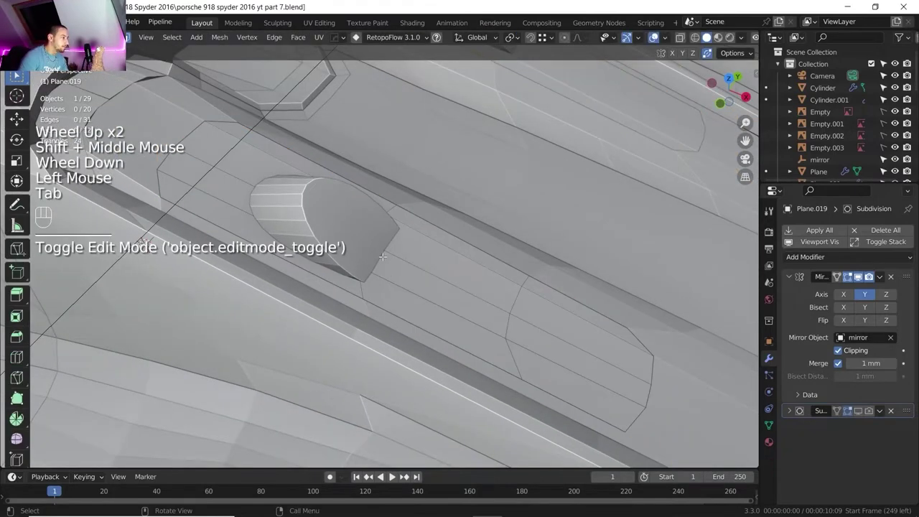
scroll(382, 256, up, 1)
key(1)
click(379, 249)
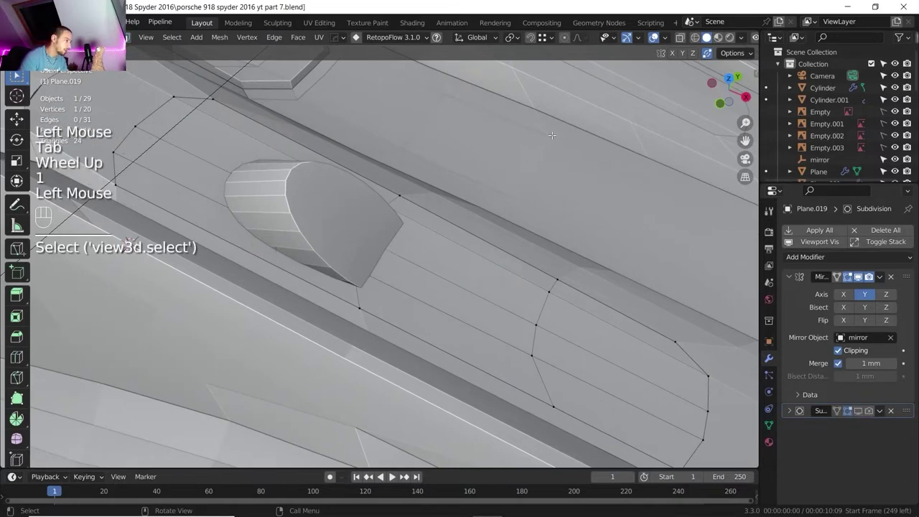
click(680, 38)
click(354, 266)
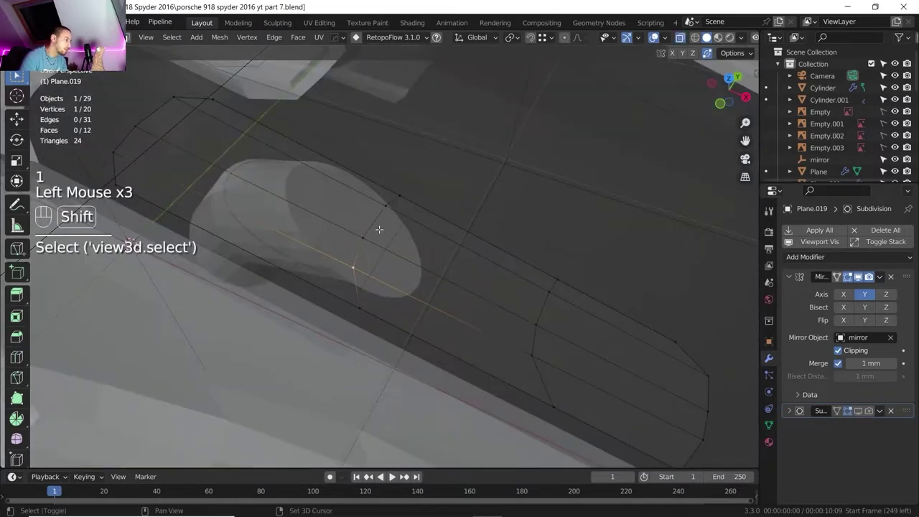
ctrl+click(385, 206)
click(681, 39)
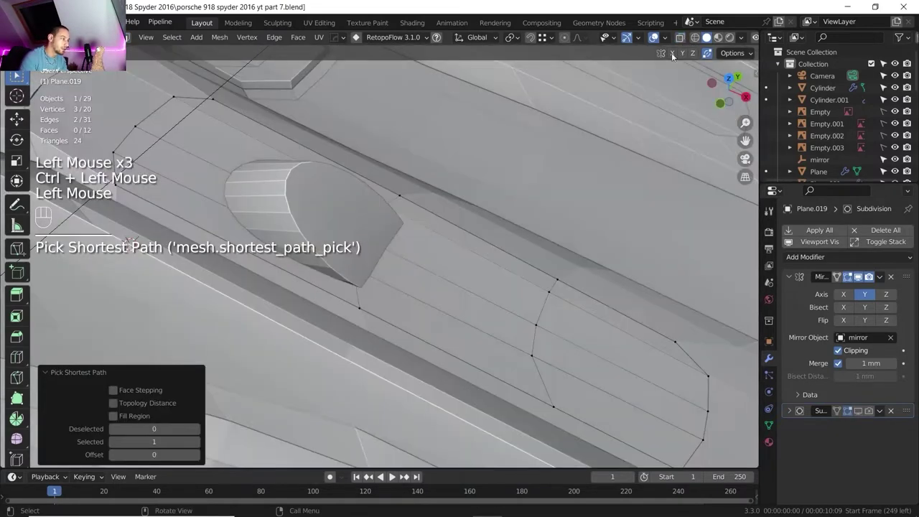
key(g)
key(g)
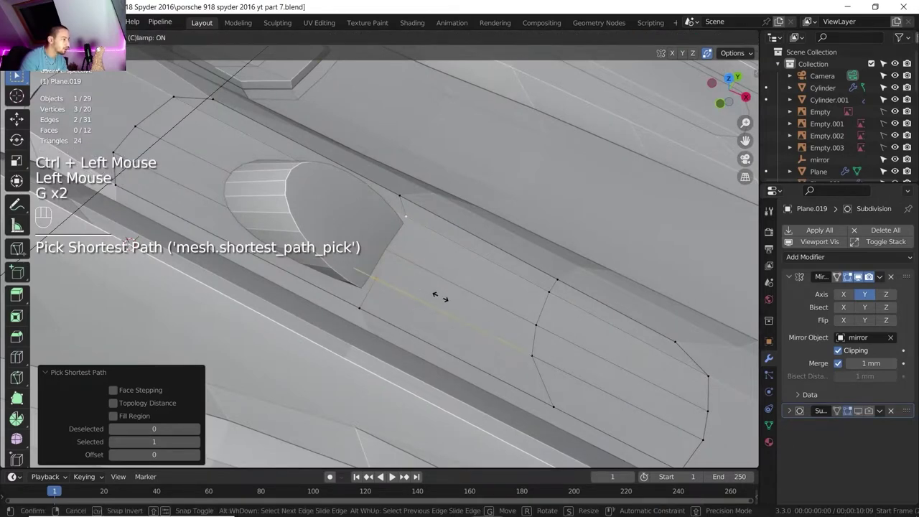
click(418, 219)
Step: Vertex-slide the outboard vertex of that three-vertex row slightly by a factor of 0.026 to straighten it along the pipe
click(380, 280)
key(g)
key(g)
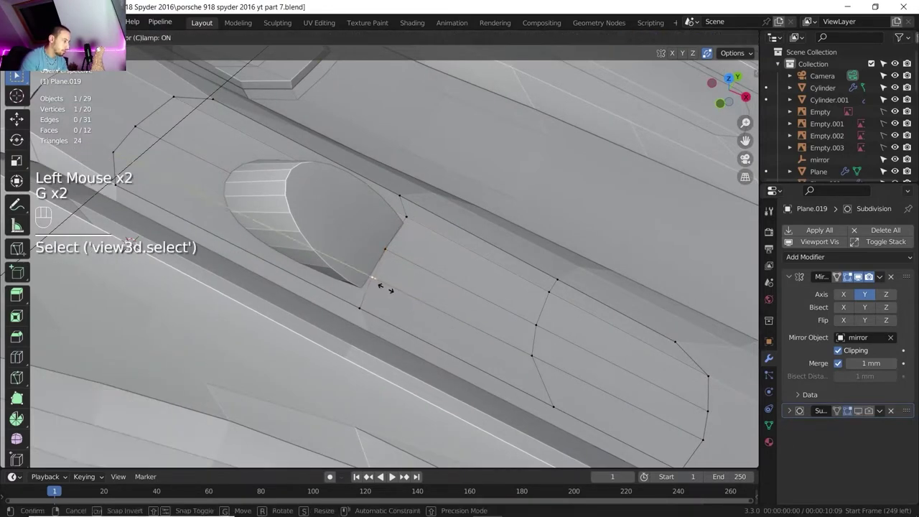
click(381, 287)
scroll(381, 287, down, 2)
middle_drag(381, 287, 355, 247)
scroll(356, 247, up, 3)
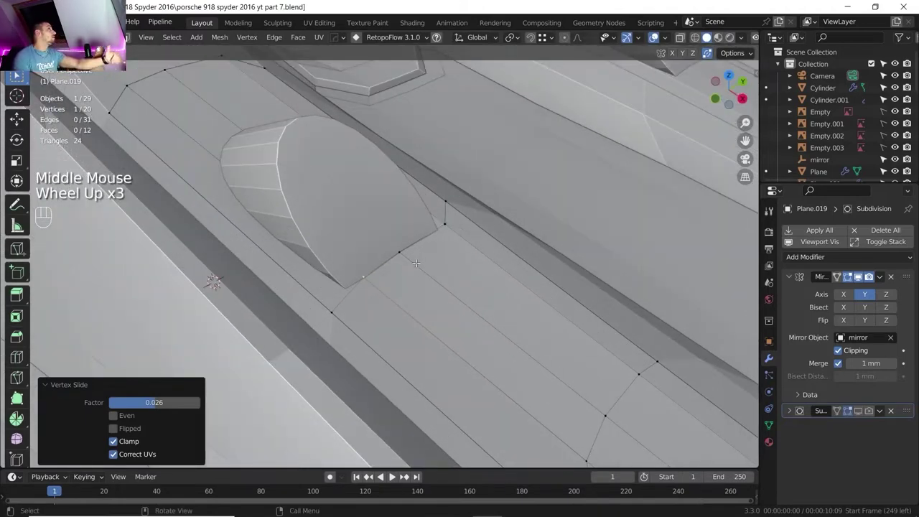
Step: Select the three vertices behind the pipe and lower them about 21.5 mm on Z to recess the surround
ctrl+click(431, 247)
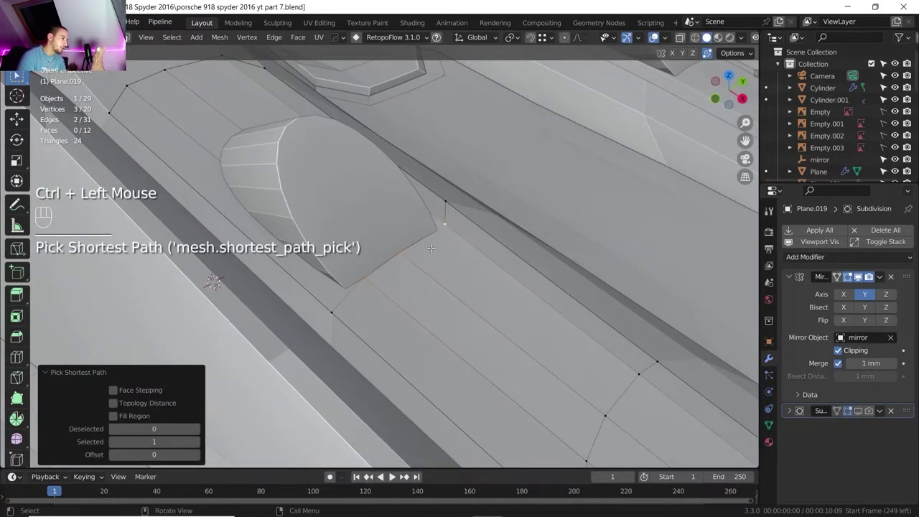
key(g)
key(z)
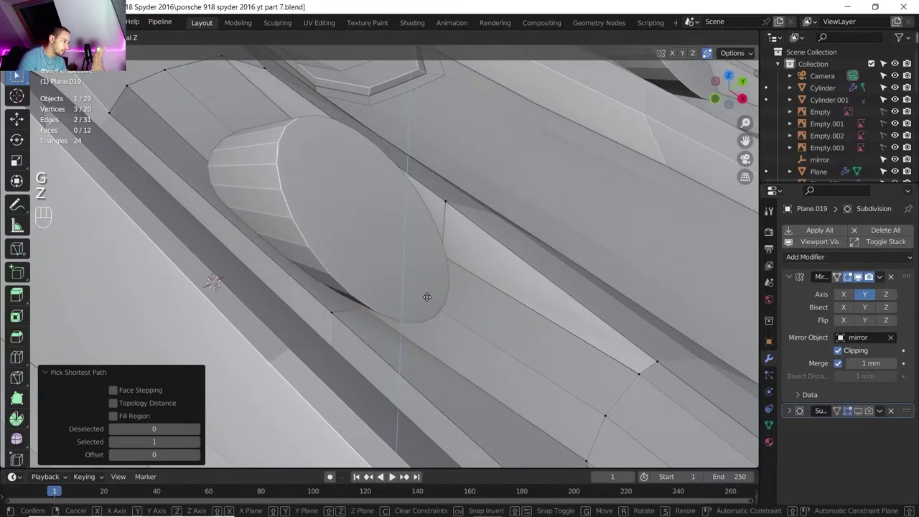
click(426, 285)
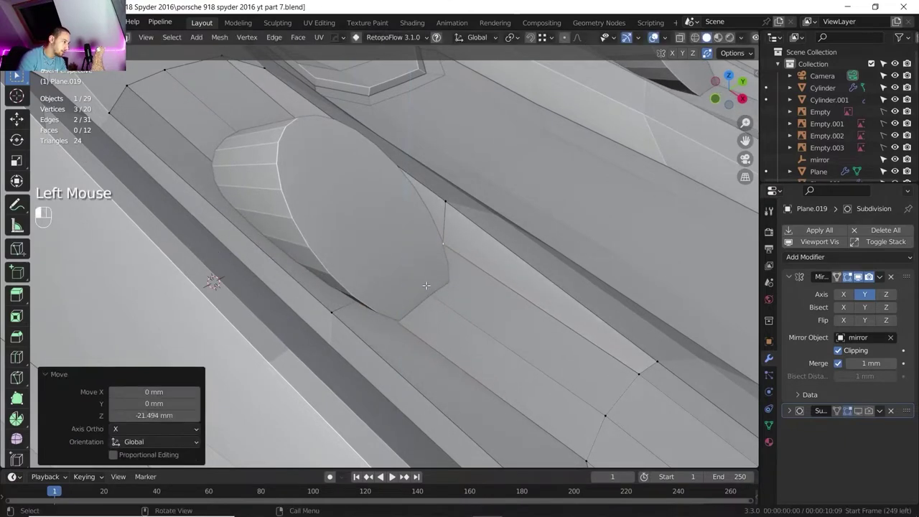
Step: Fine-tune the heights of individual vertices in the recessed row behind the pipe, lowering the last one about 8.8 mm on Z
middle_drag(426, 285, 328, 287)
click(438, 305)
key(g)
key(z)
middle_drag(464, 291, 361, 272)
click(444, 290)
click(372, 277)
key(g)
key(z)
click(373, 283)
scroll(373, 284, down, 2)
scroll(366, 278, down, 2)
scroll(361, 272, up, 1)
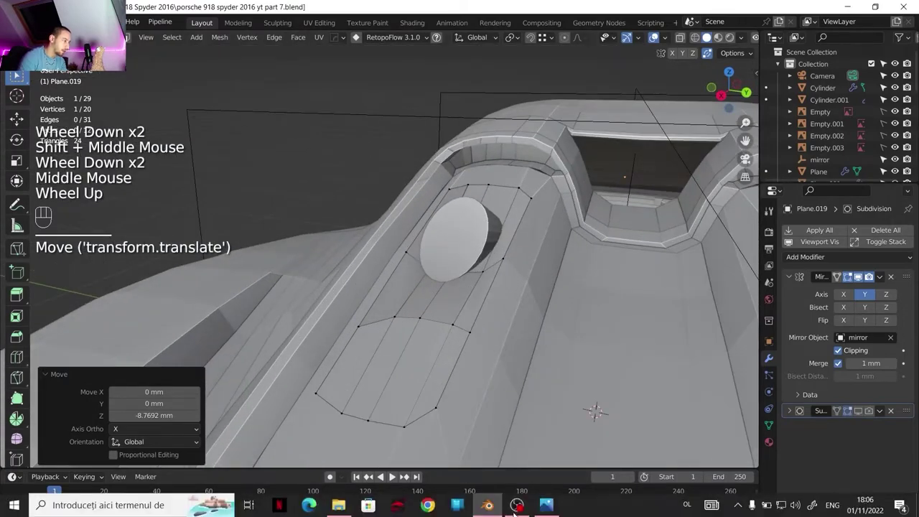
Step: Check the engine cover reference photo and add a centred loop cut across the surround in front of the exhaust pipe
click(537, 509)
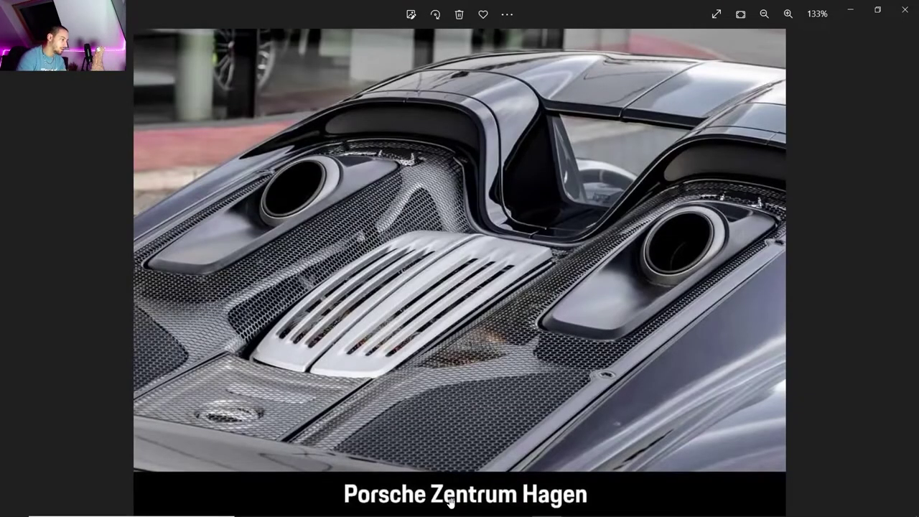
click(492, 509)
shift+middle_drag(502, 301, 409, 213)
scroll(539, 259, up, 1)
scroll(532, 255, up, 1)
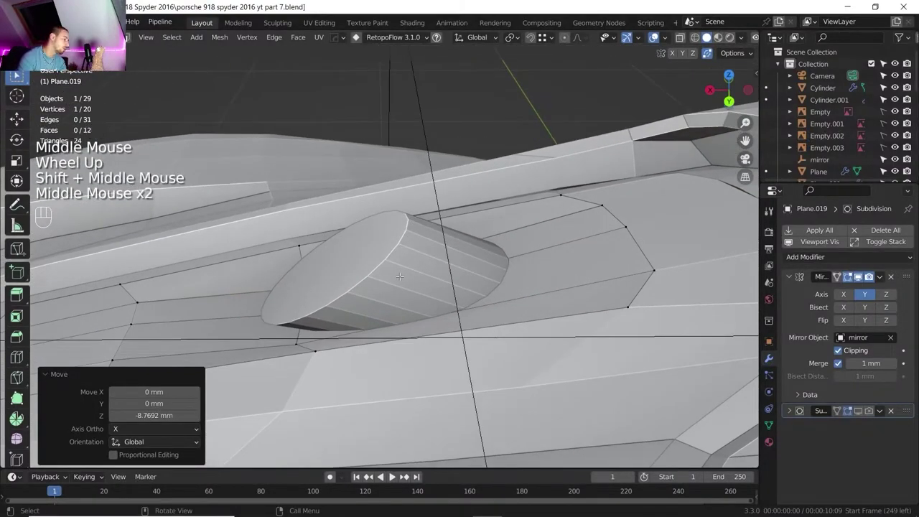
middle_drag(400, 276, 492, 213)
key(ctrl+r)
right_click(468, 271)
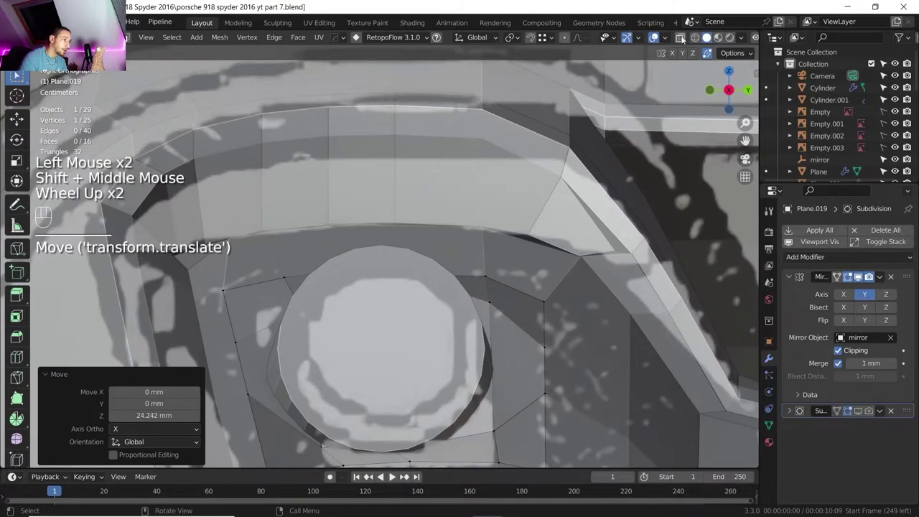
Step: In the rear blueprint view, raise the new loop's middle vertex about 13 mm on Z to just above the pipe's top
click(680, 37)
key(g)
key(z)
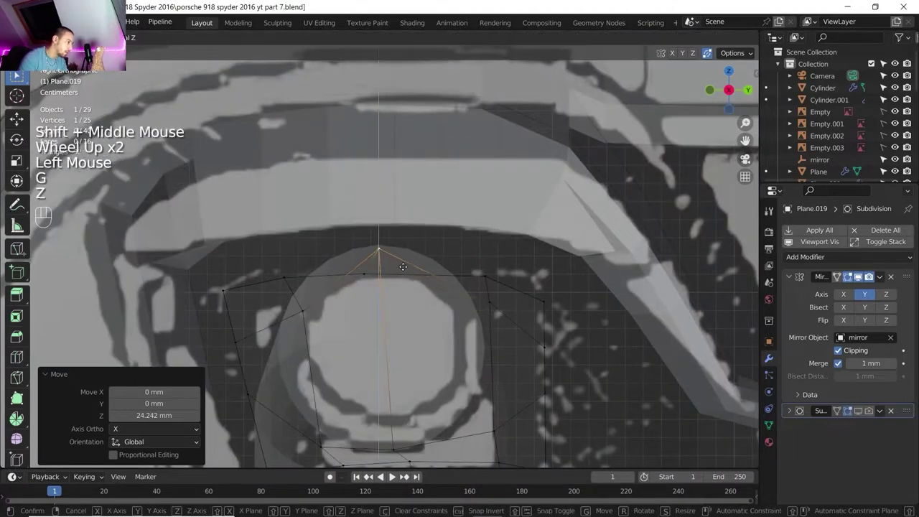
click(399, 262)
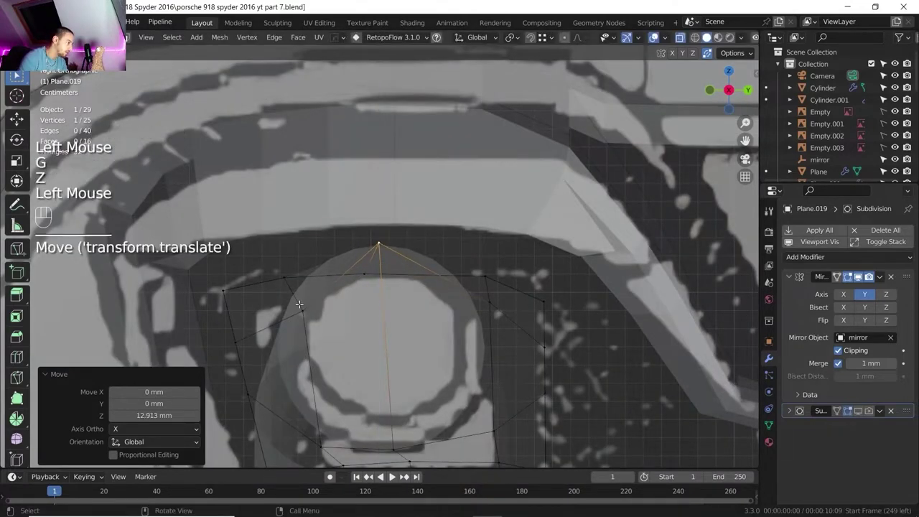
Step: Select the two vertices on either side of the loop's raised middle vertex and move them up on Z
click(301, 309)
shift+click(485, 301)
key(g)
key(z)
click(489, 270)
Step: Vertex-slide the loop's inboard raised vertex toward the middle one and lower it about 8 mm to follow the pipe's round outline
click(490, 269)
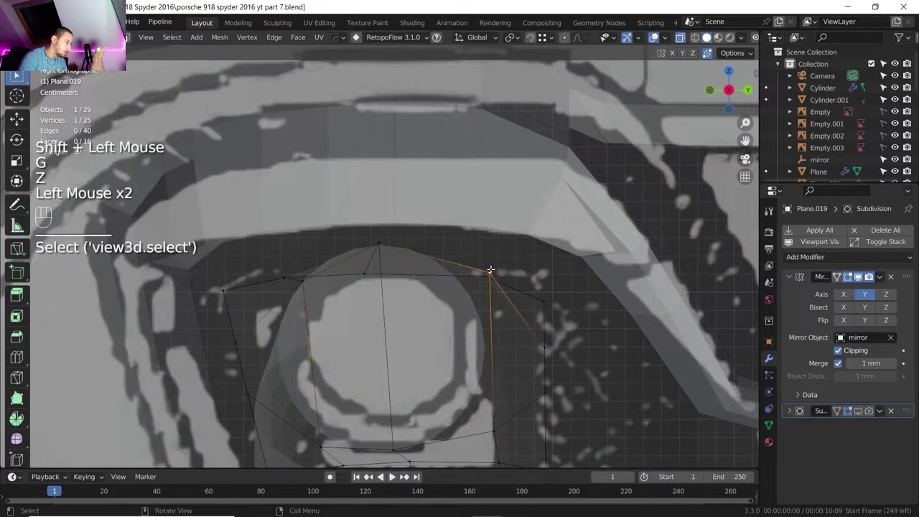
key(g)
key(g)
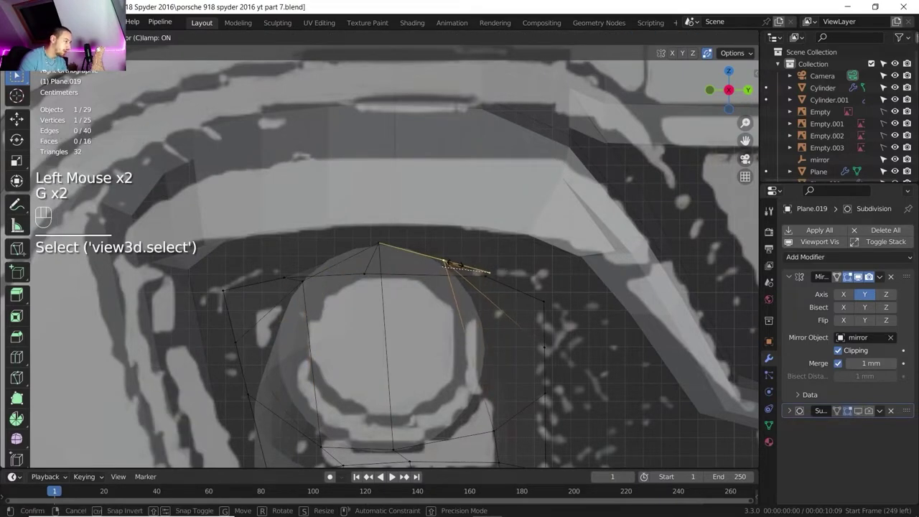
click(459, 270)
key(g)
key(z)
click(471, 289)
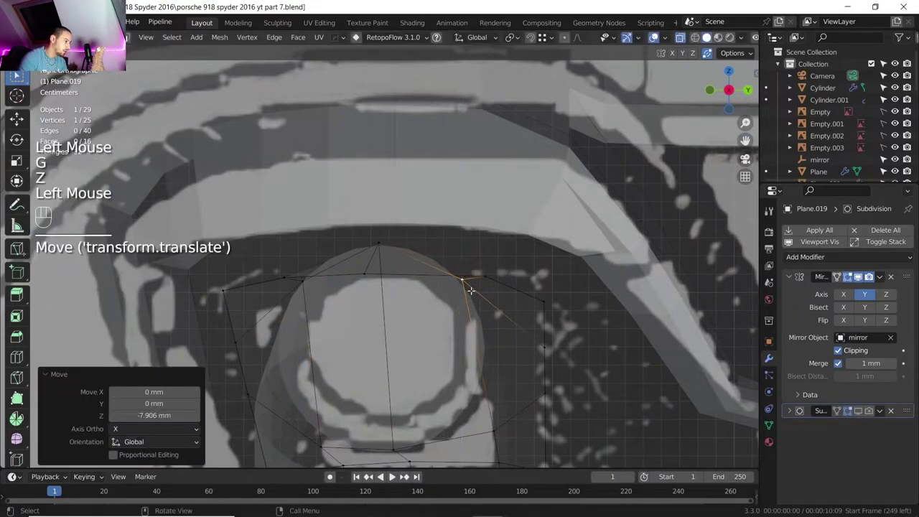
click(680, 39)
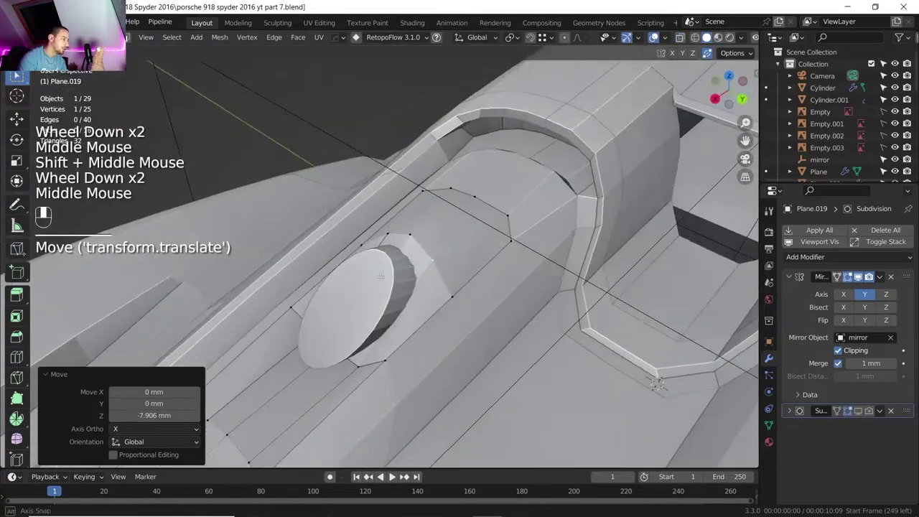
Step: Select the loop's three raised vertices and move them about 51 mm on X toward the pipe's rim, then about 4.5 mm back
middle_drag(459, 265, 404, 275)
scroll(404, 274, up, 2)
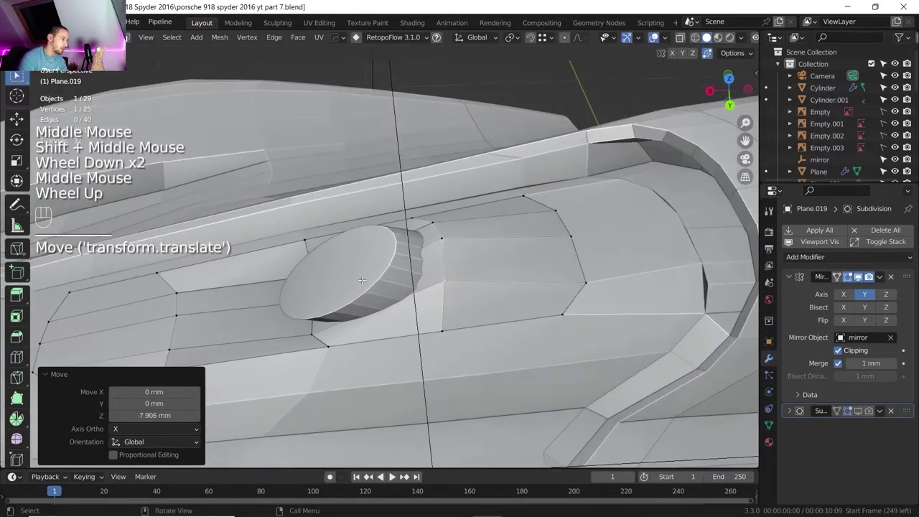
click(453, 210)
ctrl+click(469, 300)
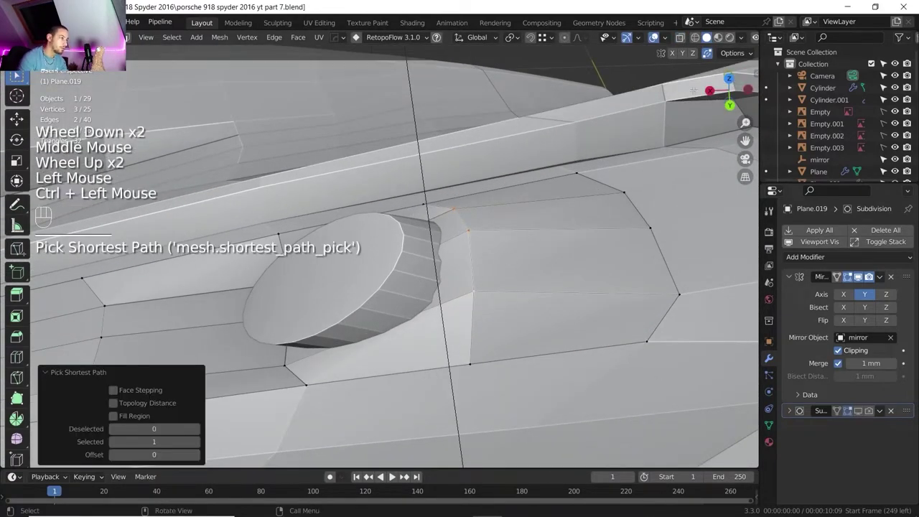
click(729, 78)
scroll(526, 181, up, 2)
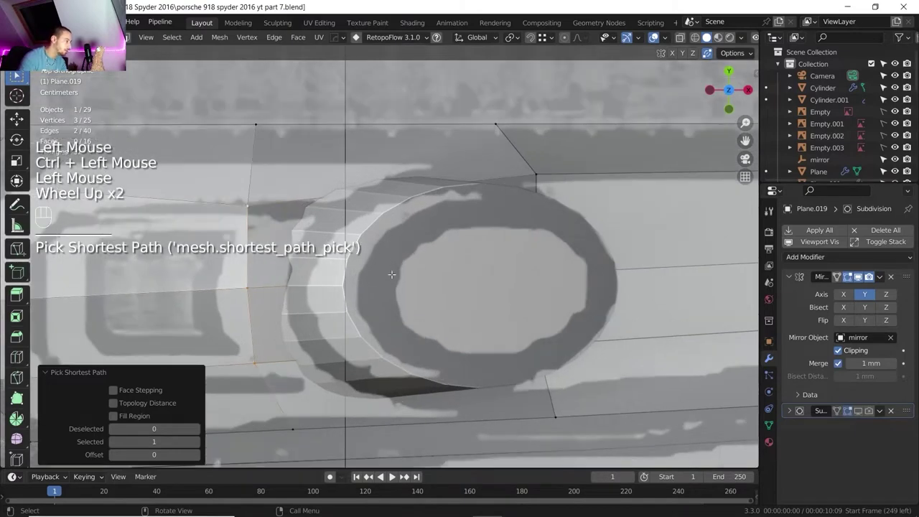
key(g)
key(x)
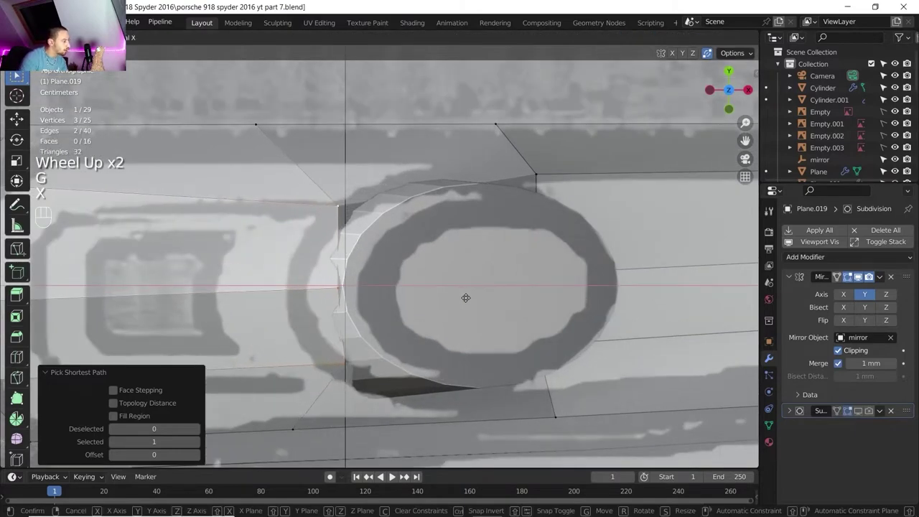
click(465, 299)
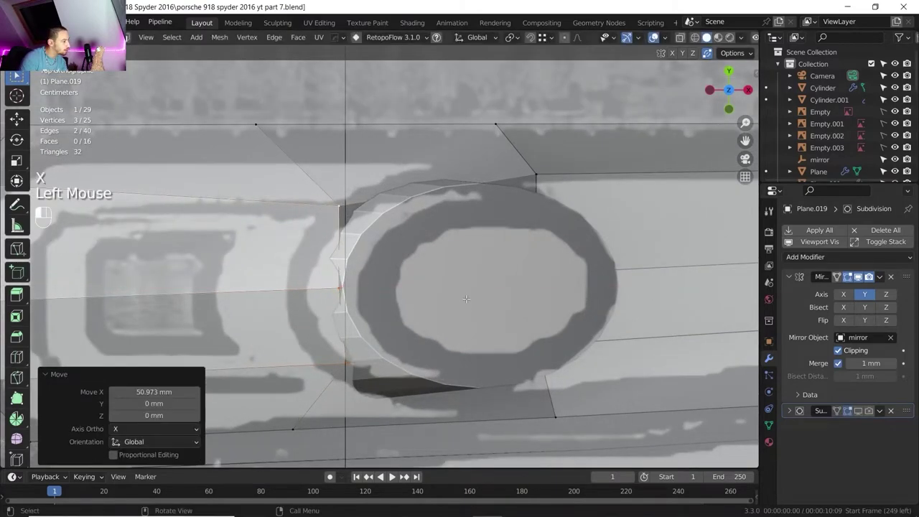
click(367, 356)
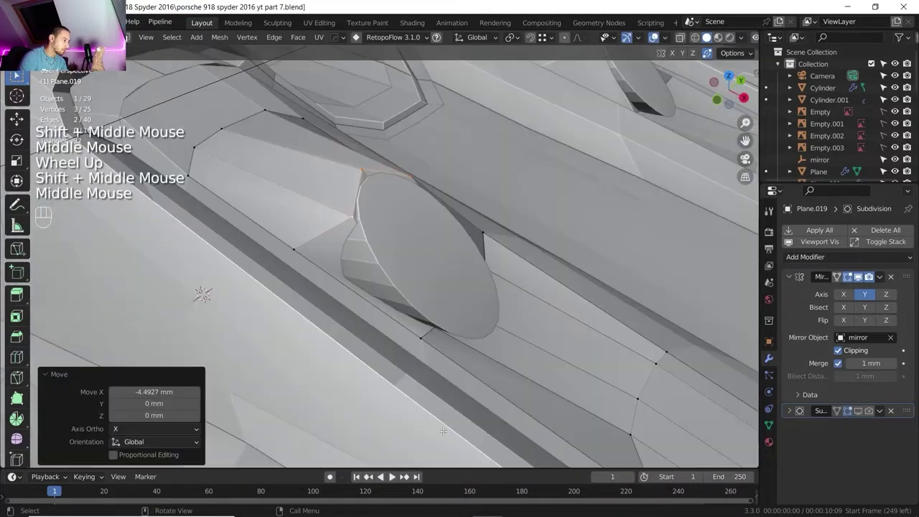
Step: Check the reference photo, then isolate the exhaust surround and the pipe together in local view
mouse_move(493, 515)
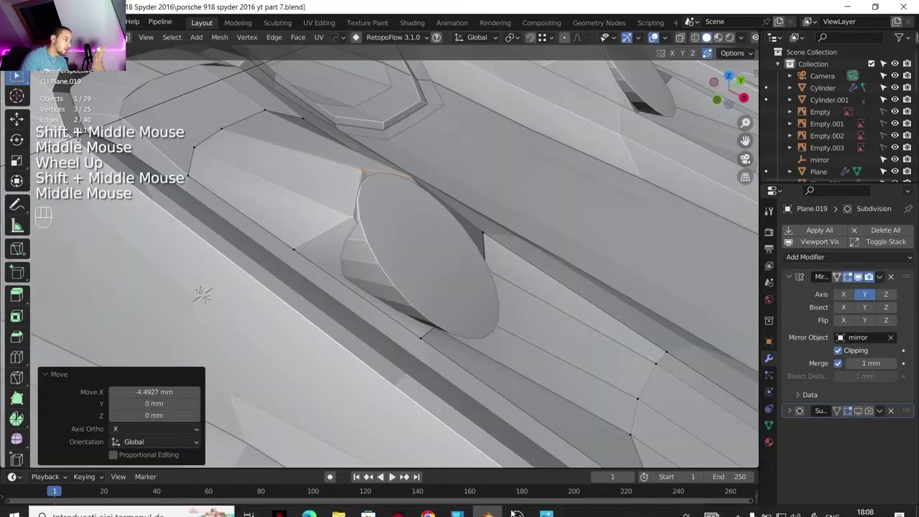
click(544, 509)
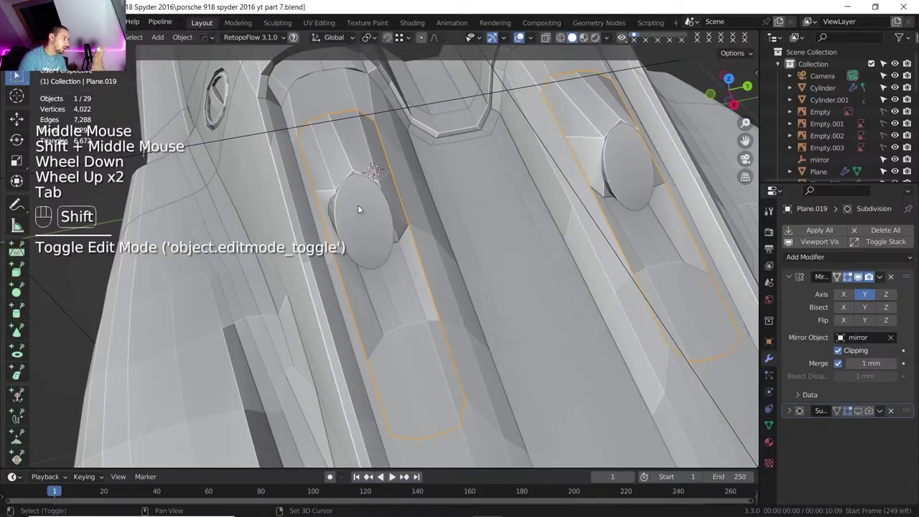
shift+click(355, 202)
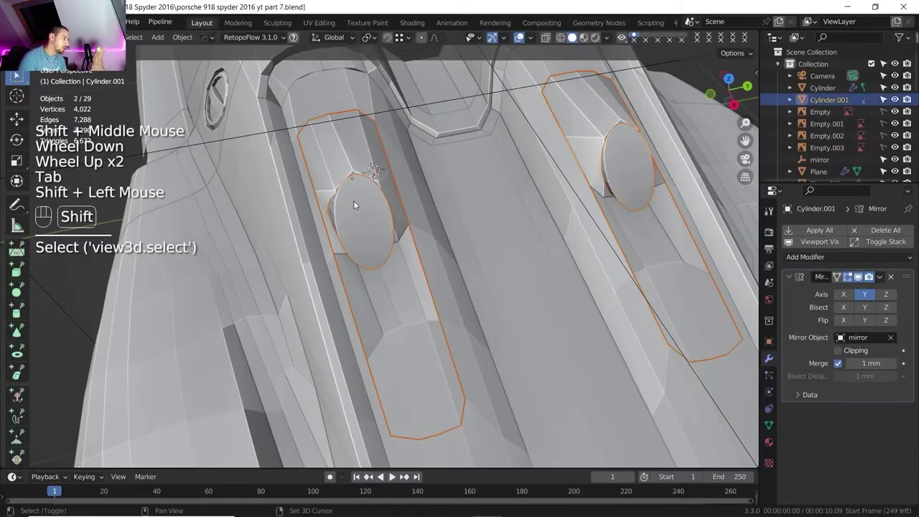
key(KP_Divide)
scroll(333, 238, down, 1)
shift+middle_drag(332, 238, 431, 246)
scroll(474, 229, up, 1)
scroll(474, 229, up, 1)
scroll(436, 254, up, 1)
Step: Select the three lengthwise edge lines behind the pipe and straighten them with LoopTools Gstretch
shift+scroll(437, 255, up, 1)
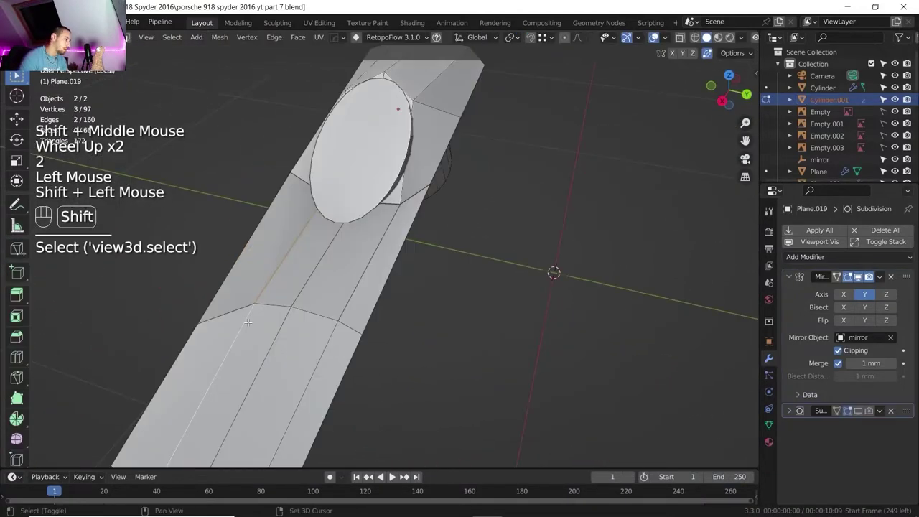
shift+click(295, 303)
middle_drag(316, 343, 336, 171)
scroll(366, 220, down, 1)
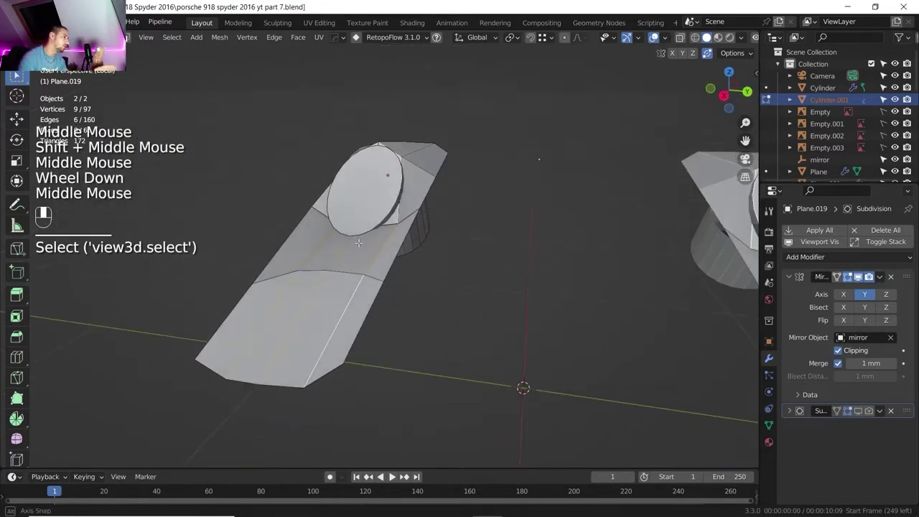
right_click(336, 171)
mouse_move(339, 79)
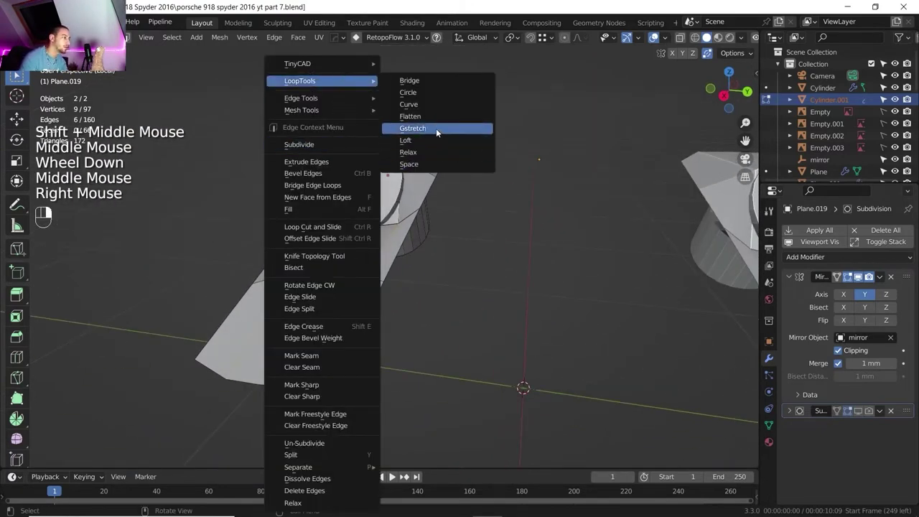
click(436, 128)
Step: Inspect the isolated surround's straightened edges and recess behind the pipe from several angles
scroll(359, 306, down, 1)
middle_drag(360, 306, 419, 246)
scroll(363, 232, up, 2)
shift+middle_drag(362, 232, 413, 308)
middle_drag(413, 307, 415, 339)
scroll(365, 316, down, 2)
middle_drag(415, 339, 410, 312)
scroll(396, 345, up, 1)
scroll(406, 323, up, 2)
middle_drag(410, 313, 415, 300)
shift+middle_drag(415, 300, 453, 251)
scroll(420, 287, down, 1)
scroll(452, 251, up, 2)
shift+middle_drag(452, 252, 473, 259)
scroll(473, 258, down, 1)
middle_drag(474, 259, 542, 263)
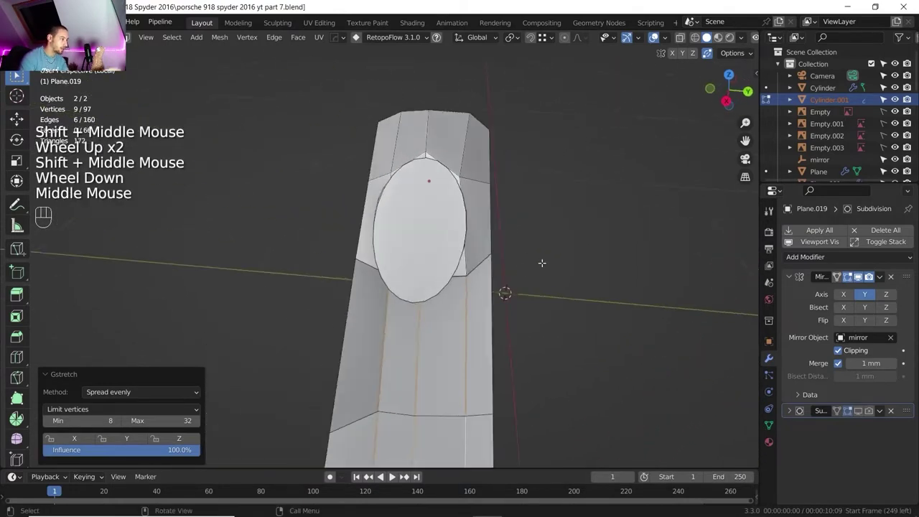
scroll(487, 256, down, 2)
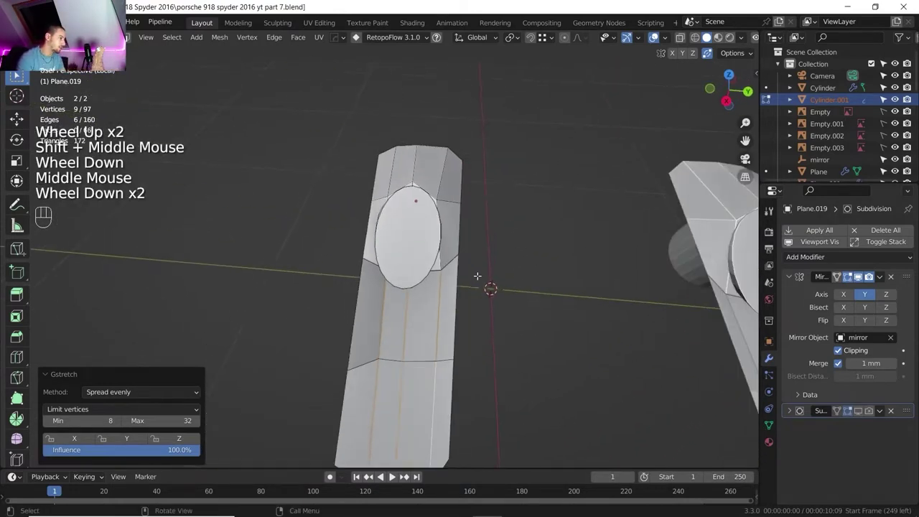
shift+middle_drag(487, 256, 479, 208)
scroll(480, 208, up, 2)
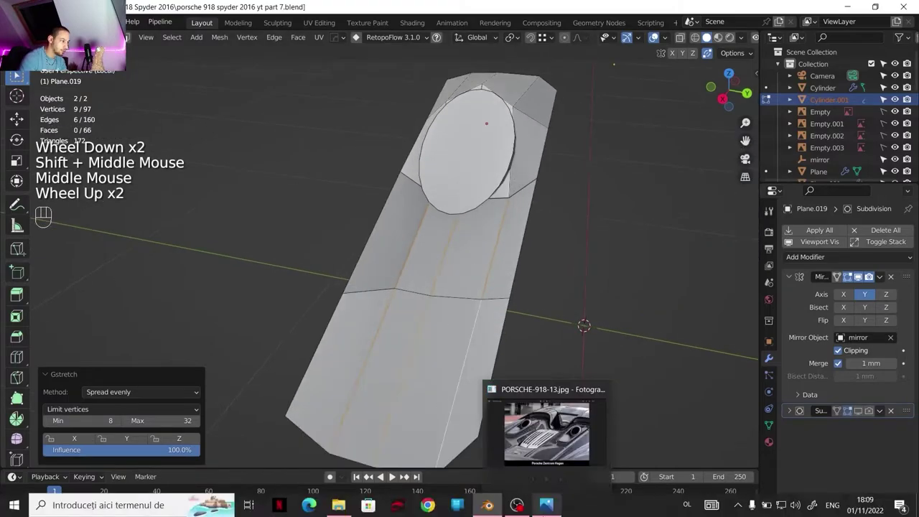
Step: Check the reference photo, then cut a centred lengthwise edge loop along each side of the exhaust surround
click(545, 505)
click(543, 508)
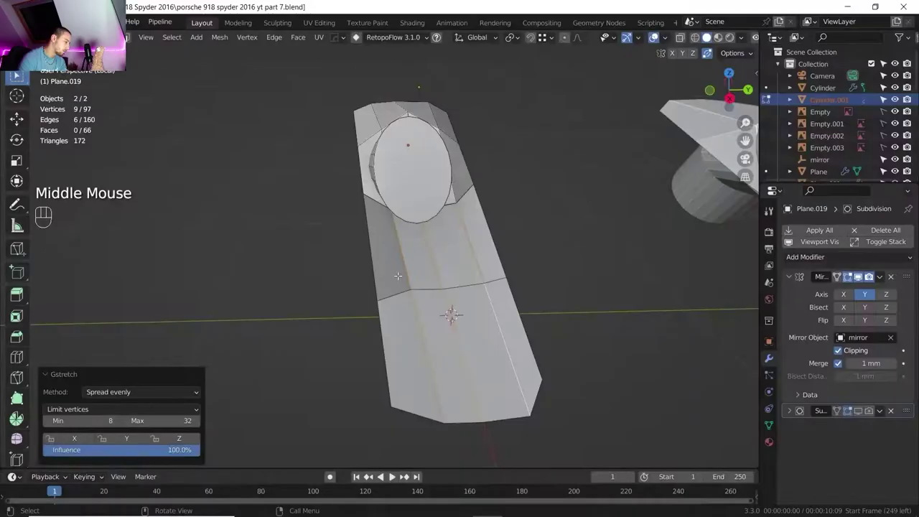
key(2)
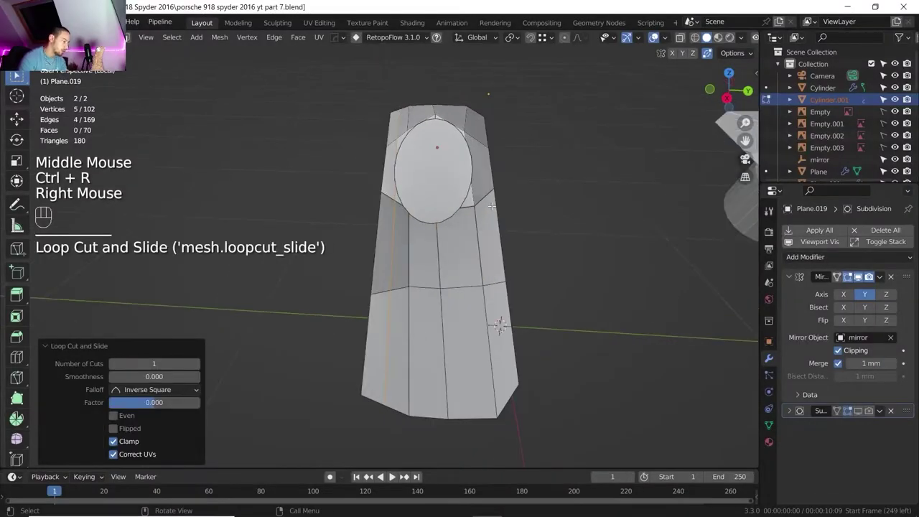
key(ctrl+r)
right_click(491, 198)
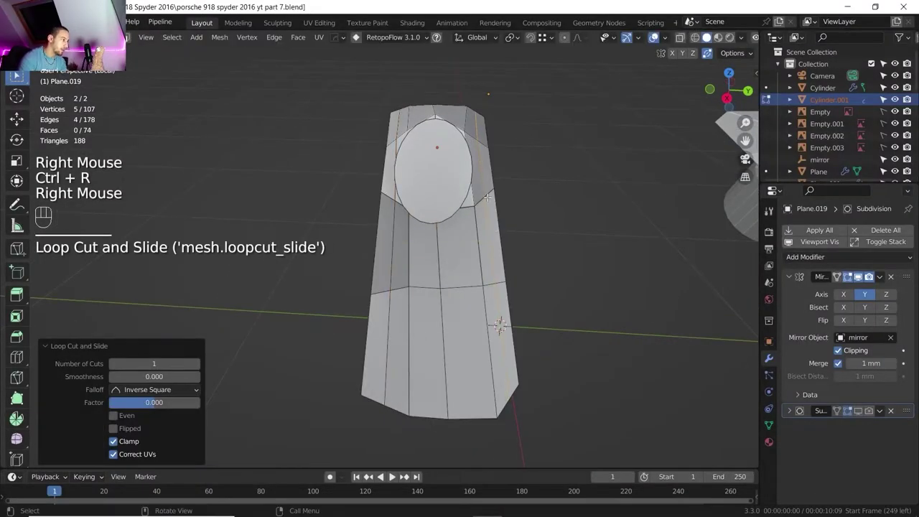
shift+middle_drag(491, 197, 467, 192)
middle_drag(467, 192, 333, 144)
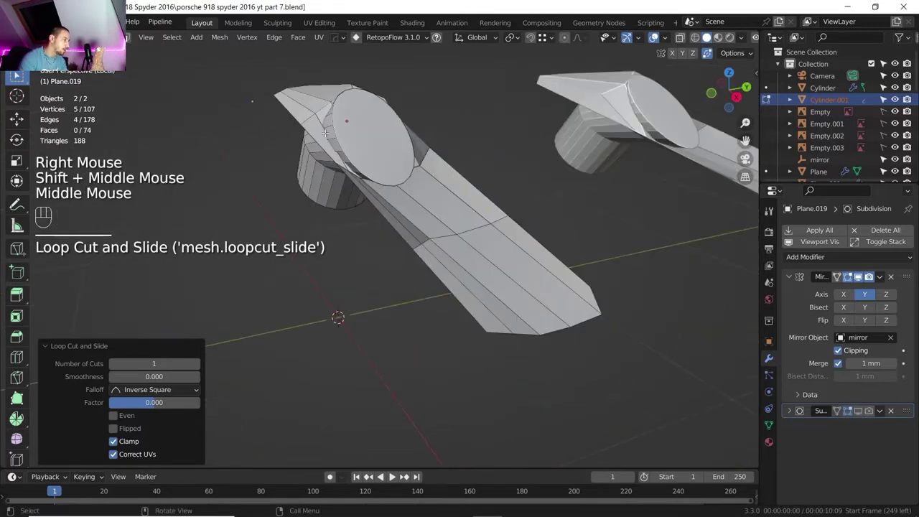
Step: Compare with the photo again and cut an edge loop across the surround near its rear end, slid to a factor of -0.743
click(332, 142)
ctrl+click(441, 276)
middle_drag(441, 277, 446, 346)
click(546, 507)
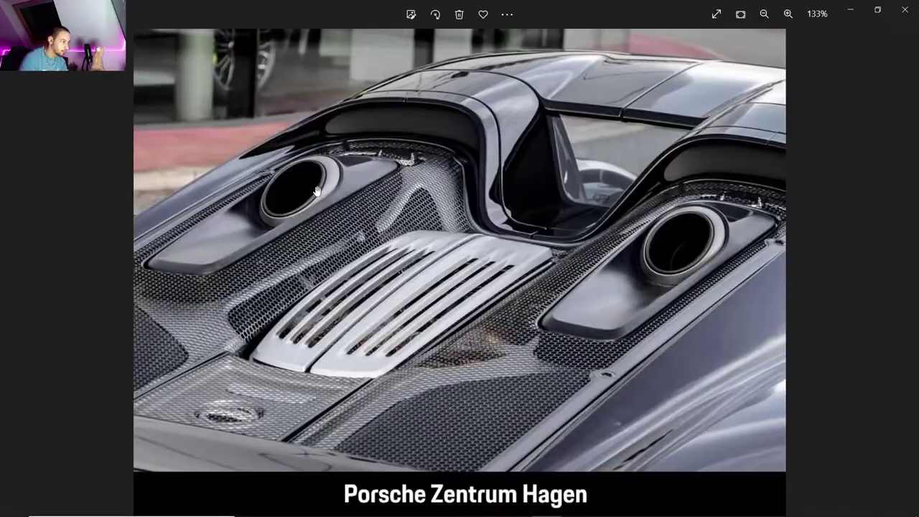
key(alt+Tab)
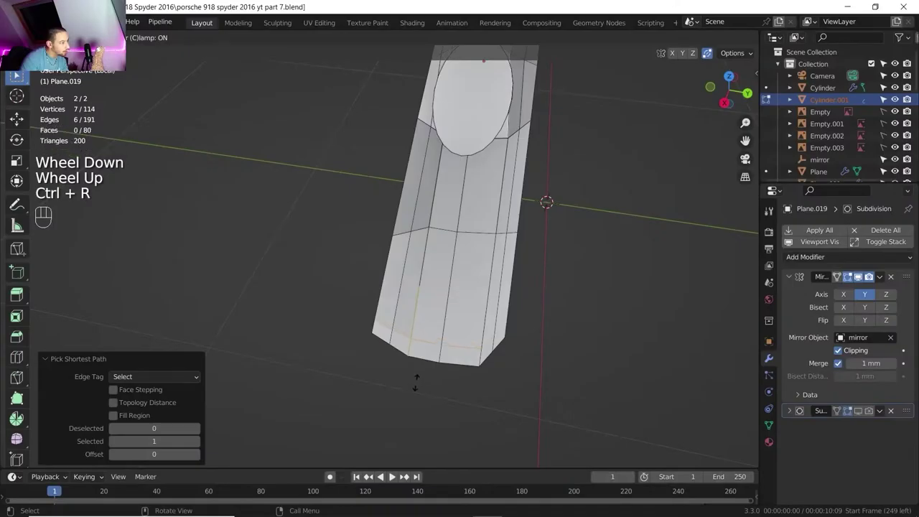
click(416, 382)
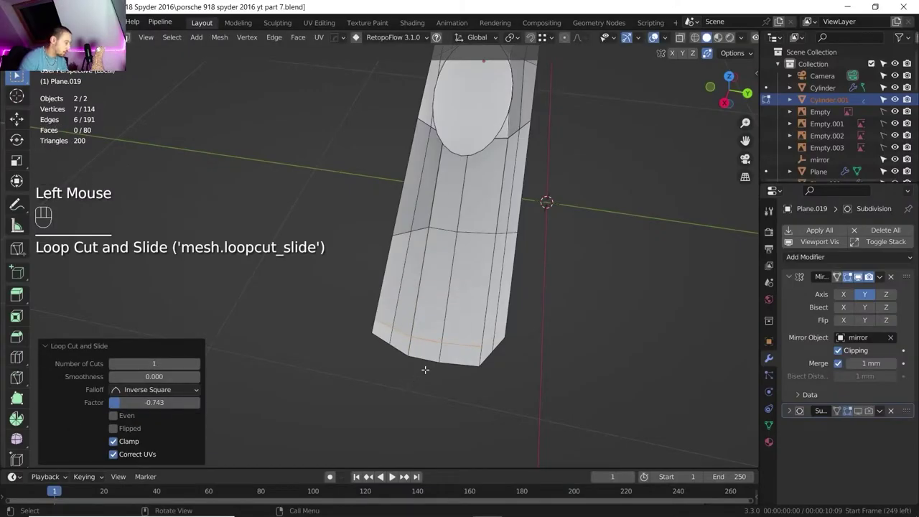
Step: Vertex-slide the rear loop's outer end vertices on both sides into the surround's outer rear corners
key(1)
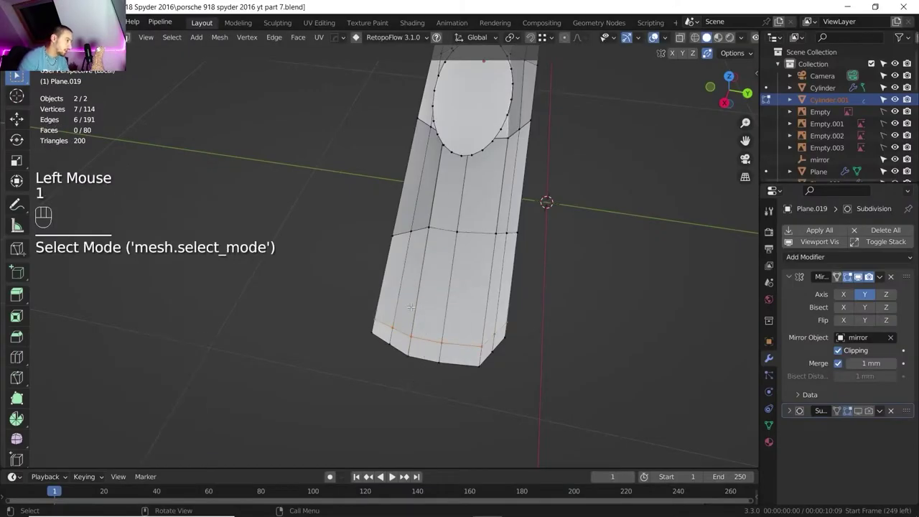
click(371, 322)
key(g)
key(g)
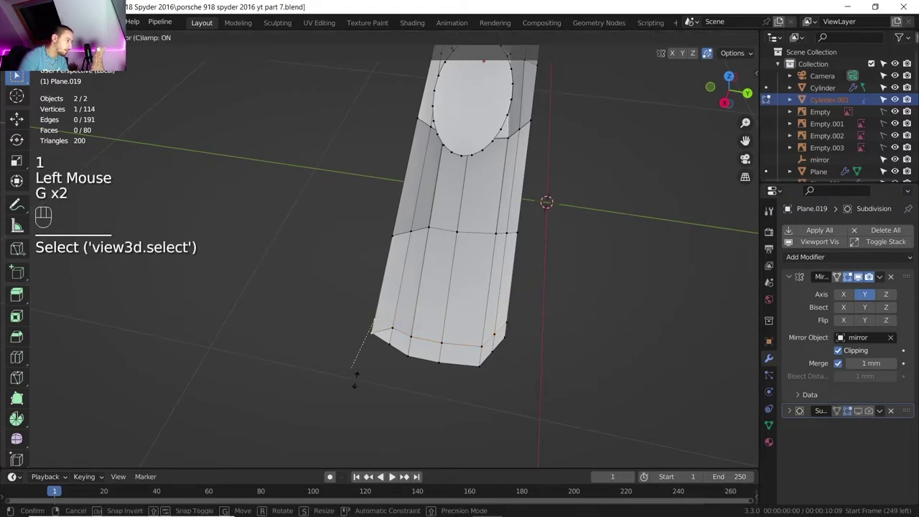
click(363, 355)
click(371, 332)
key(g)
key(g)
click(502, 353)
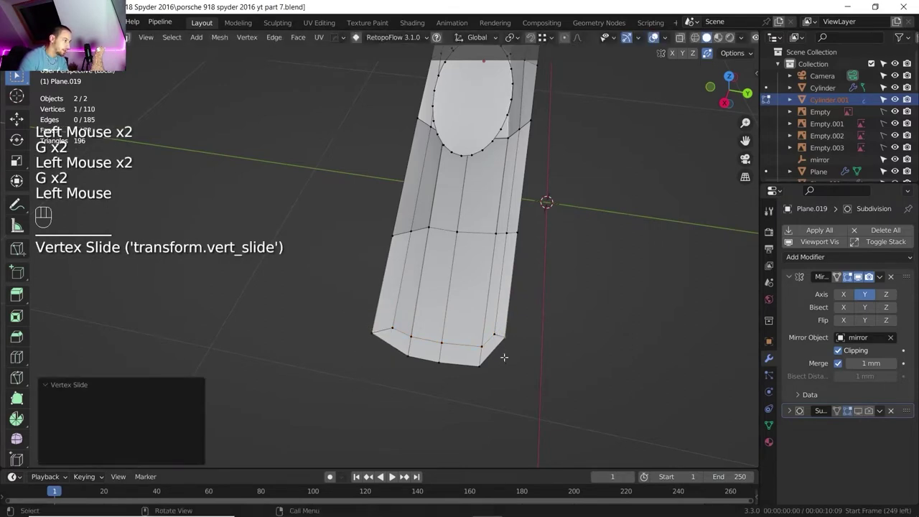
middle_drag(502, 353, 422, 320)
Step: Select the newly cut lengthwise edge line on each side and straighten both with LoopTools Gstretch
key(2)
click(397, 228)
ctrl+click(427, 324)
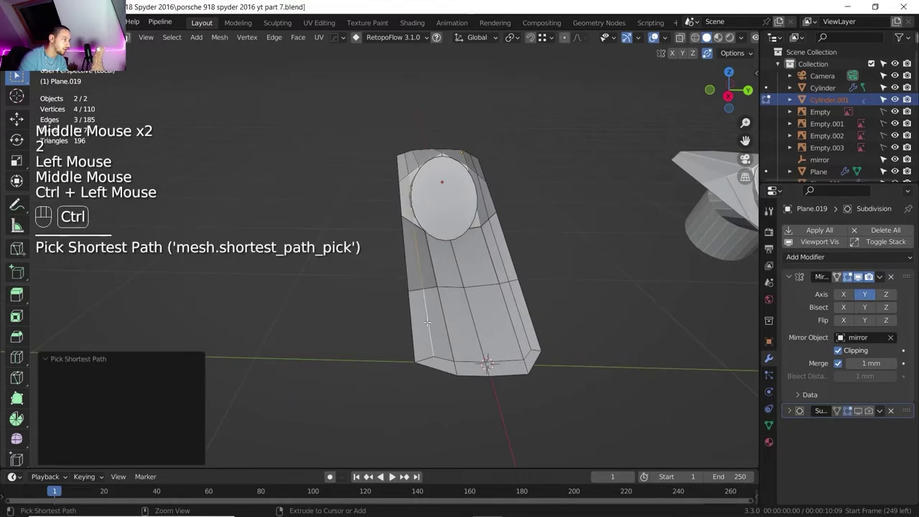
shift+click(517, 313)
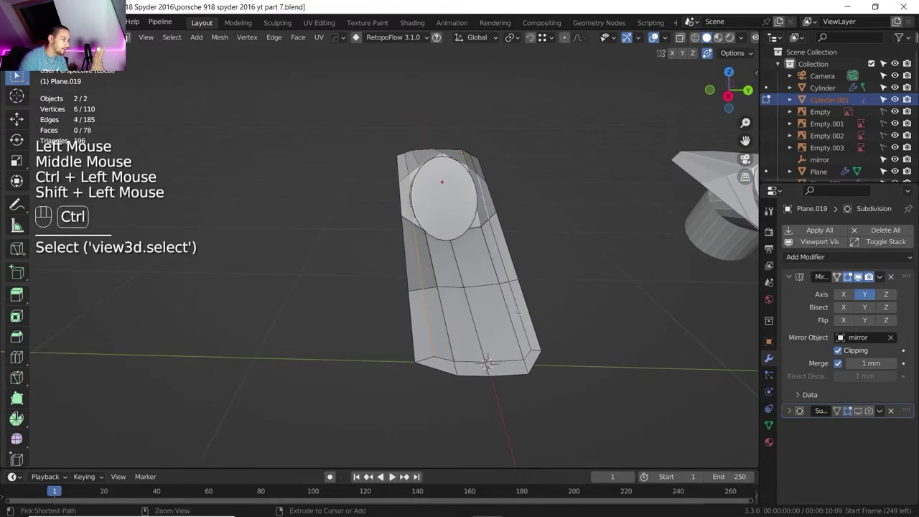
ctrl+click(502, 153)
right_click(505, 143)
mouse_move(489, 80)
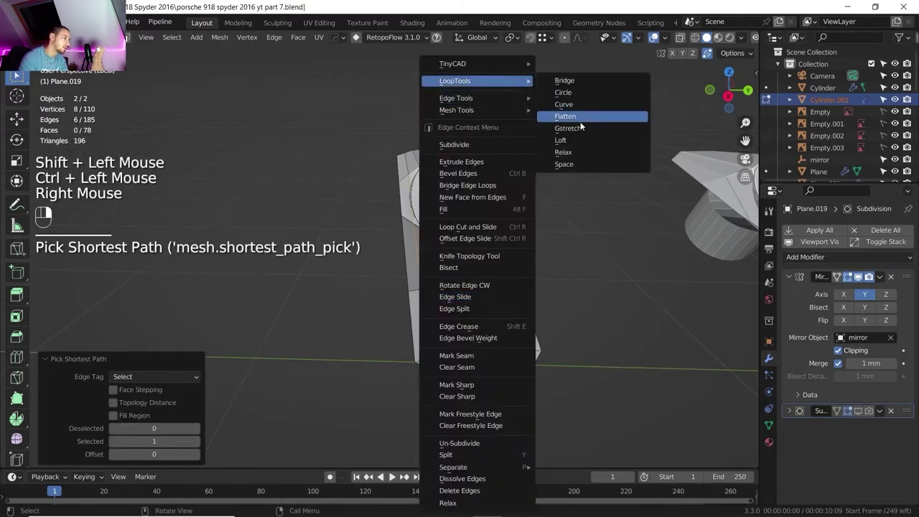
click(580, 127)
Step: Edge-slide the lengthwise line on the surround's left side slightly and bring up the LoopTools operations for it
middle_drag(508, 218, 501, 251)
scroll(454, 227, up, 2)
shift+middle_drag(454, 227, 424, 237)
scroll(461, 279, up, 2)
scroll(461, 279, down, 2)
scroll(433, 226, down, 1)
scroll(434, 226, down, 2)
scroll(431, 230, up, 1)
middle_drag(423, 237, 388, 188)
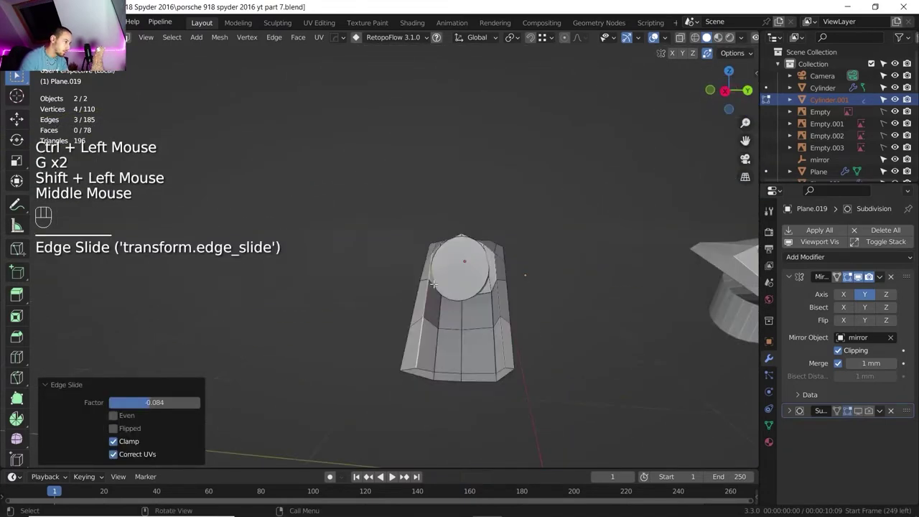
right_click(405, 126)
mouse_move(417, 81)
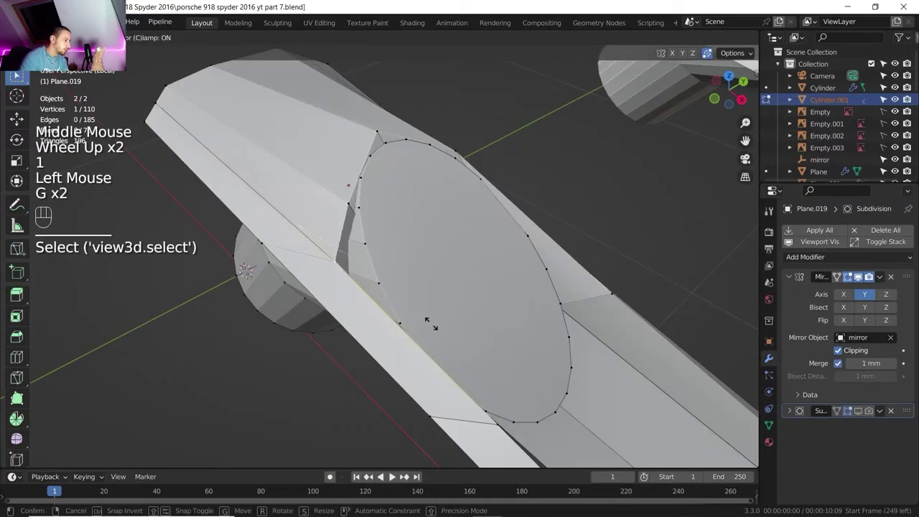
Step: Vertex-slide the surround's side vertices next to the pipe along their edges, one on each side
click(471, 361)
scroll(470, 362, down, 1)
mouse_move(470, 361)
middle_down()
mouse_move(339, 223)
mouse_move(482, 328)
mouse_move(466, 373)
middle_up()
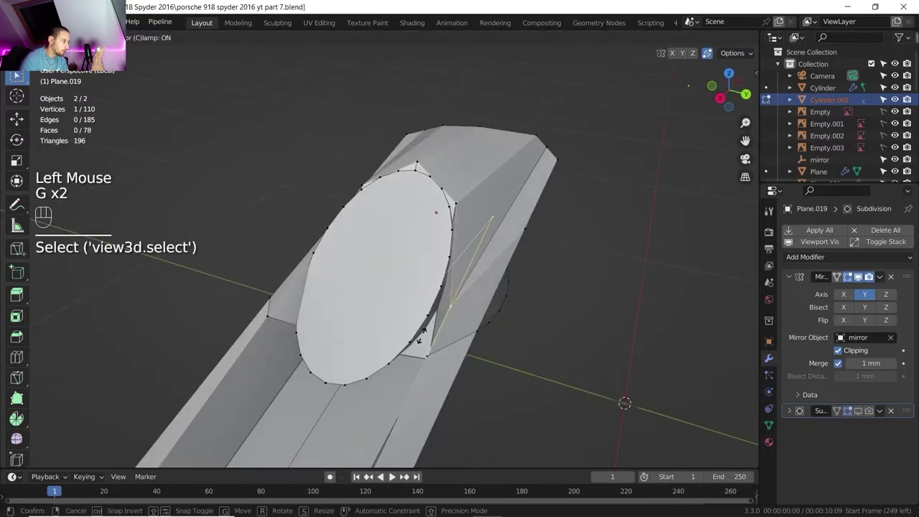
click(421, 335)
Step: Select the five inner vertices of the rear loop and raise them about 8.6 mm on Z
middle_drag(422, 335, 525, 223)
scroll(525, 223, down, 2)
scroll(504, 236, up, 3)
shift+middle_drag(505, 237, 504, 251)
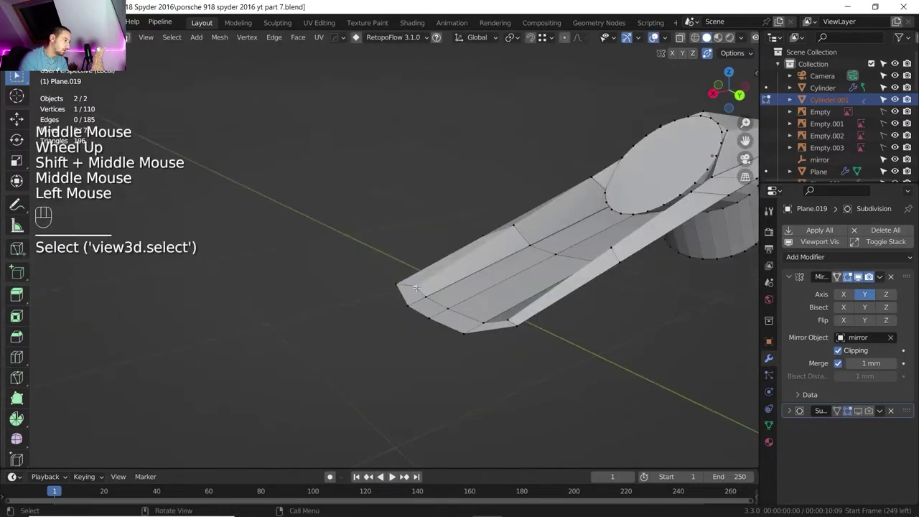
ctrl+click(483, 323)
middle_drag(484, 323, 589, 322)
shift+click(498, 314)
middle_drag(460, 316, 567, 320)
key(g)
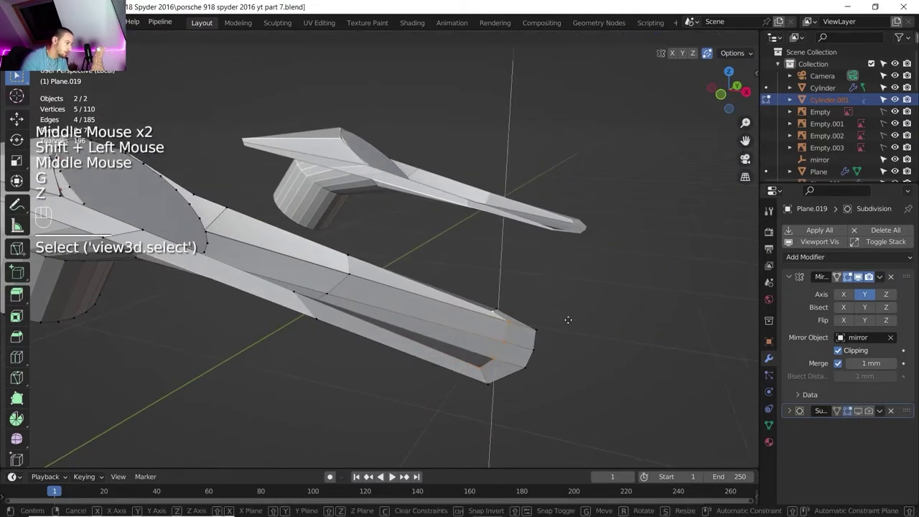
key(z)
key(shift)
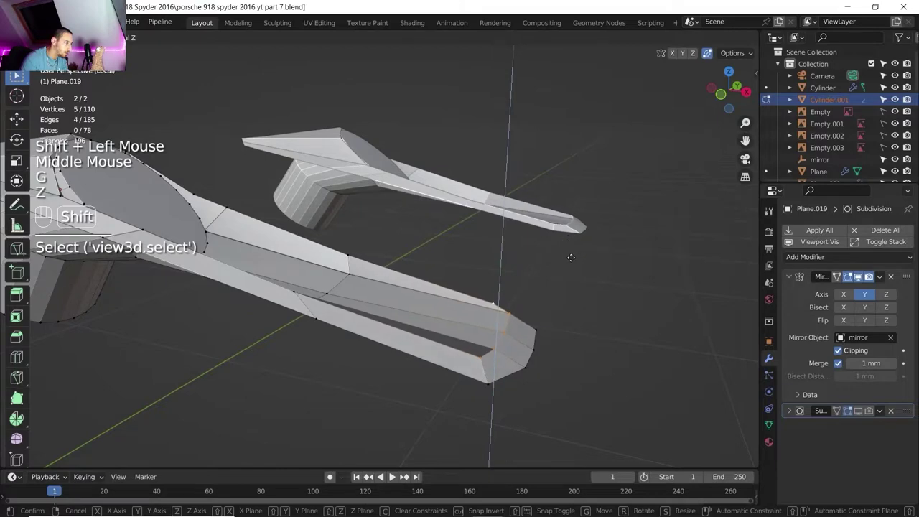
shift+click(570, 253)
Step: Move the five rear loop vertices about 7.7 mm on X toward the rear edge, then check the reference photo
middle_drag(553, 315, 450, 396)
key(g)
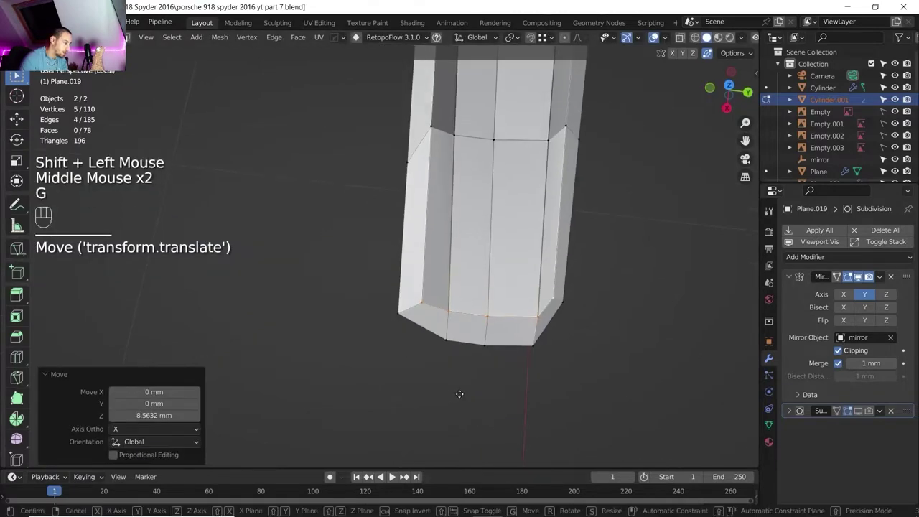
key(x)
click(459, 402)
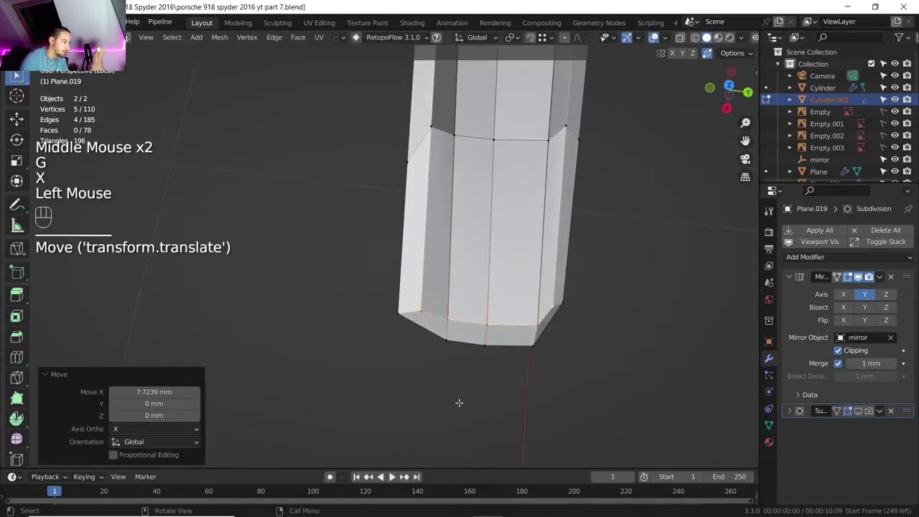
click(544, 504)
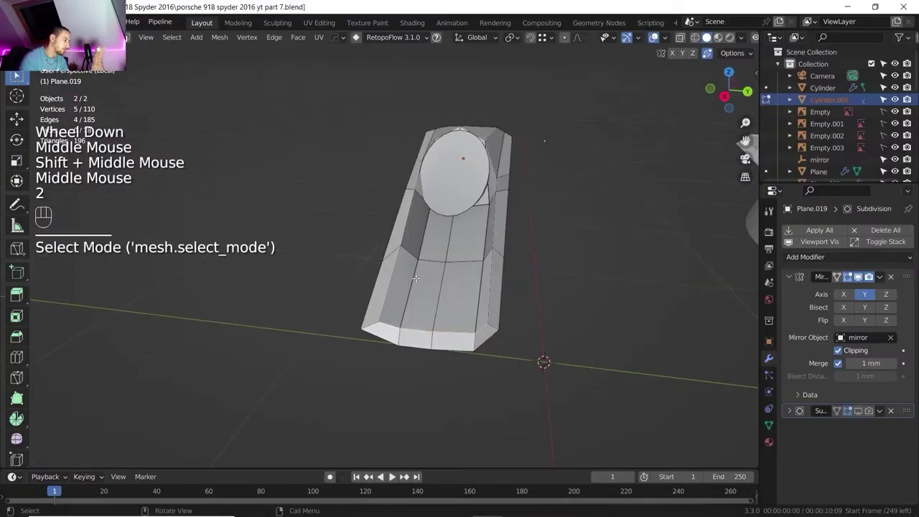
Step: Select the upper edge lines of both recess side walls and straighten them with LoopTools Gstretch
click(425, 178)
middle_drag(425, 178, 420, 225)
ctrl+click(413, 174)
shift+click(544, 256)
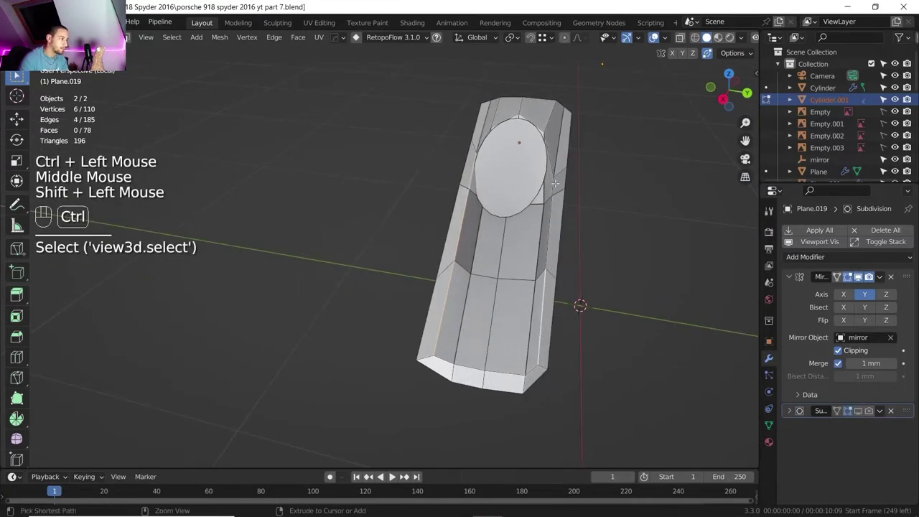
ctrl+click(521, 186)
right_click(517, 185)
mouse_move(517, 81)
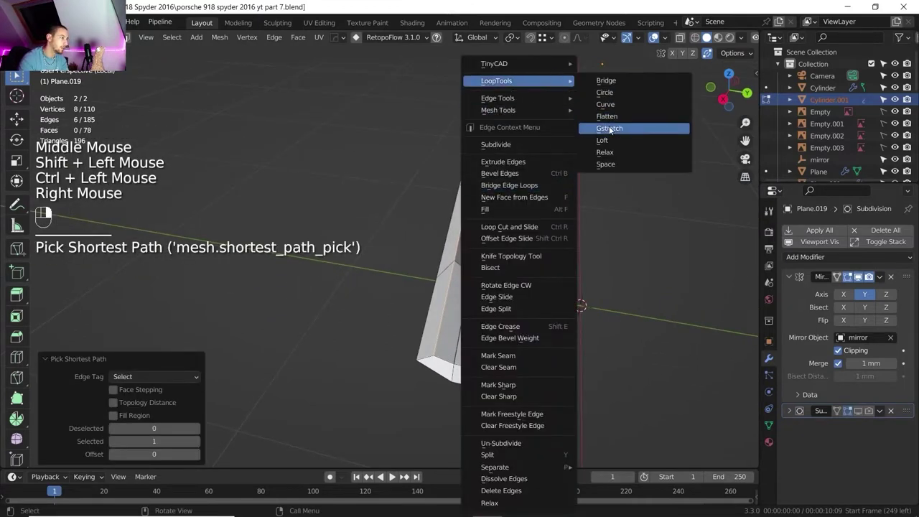
click(611, 128)
Step: Vertex-slide the right wall's vertex just behind the pipe forward along its edge by a factor of 0.540
scroll(575, 174, down, 1)
middle_drag(575, 174, 553, 180)
key(1)
click(521, 264)
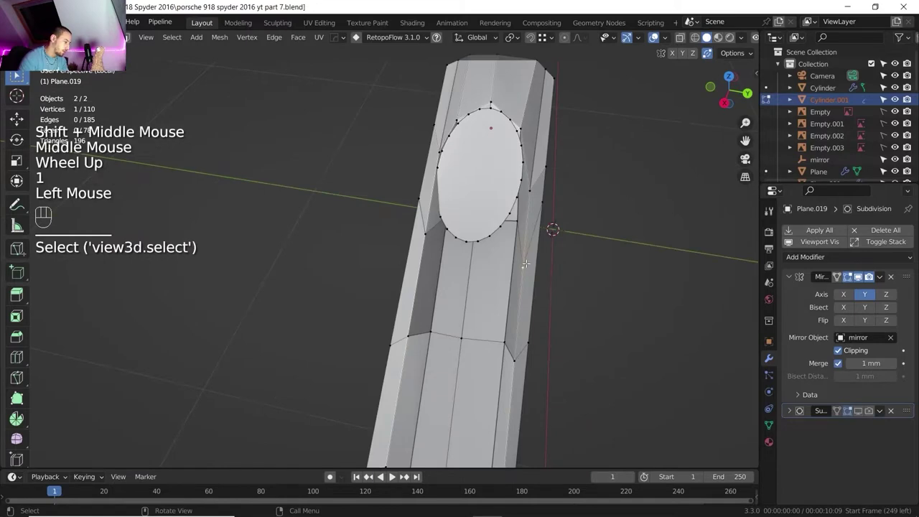
key(g)
key(g)
click(534, 227)
scroll(544, 228, down, 2)
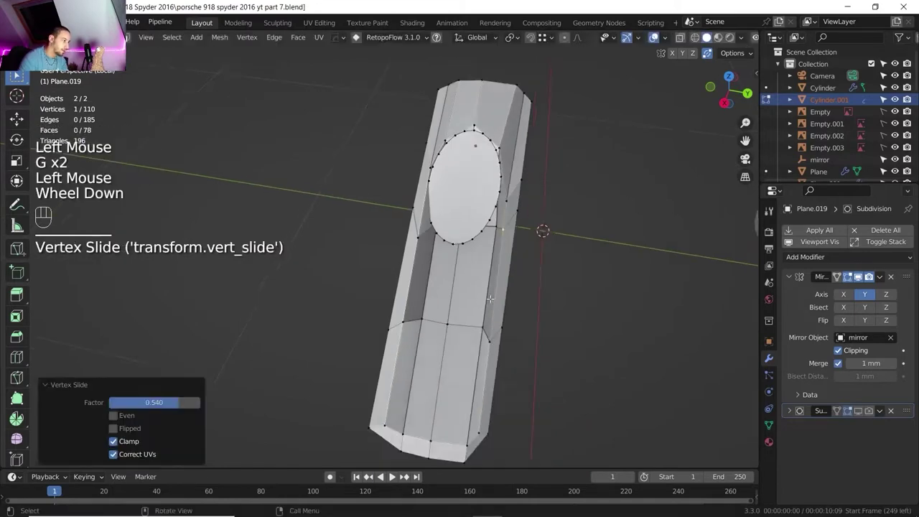
Step: Preview the surround with its Subdivision modifier shown in Object Mode, then return to Edit Mode with the modifier hidden
middle_drag(544, 228, 395, 270)
scroll(478, 264, up, 2)
key(Tab)
scroll(394, 269, down, 1)
middle_drag(395, 269, 398, 273)
scroll(398, 274, down, 1)
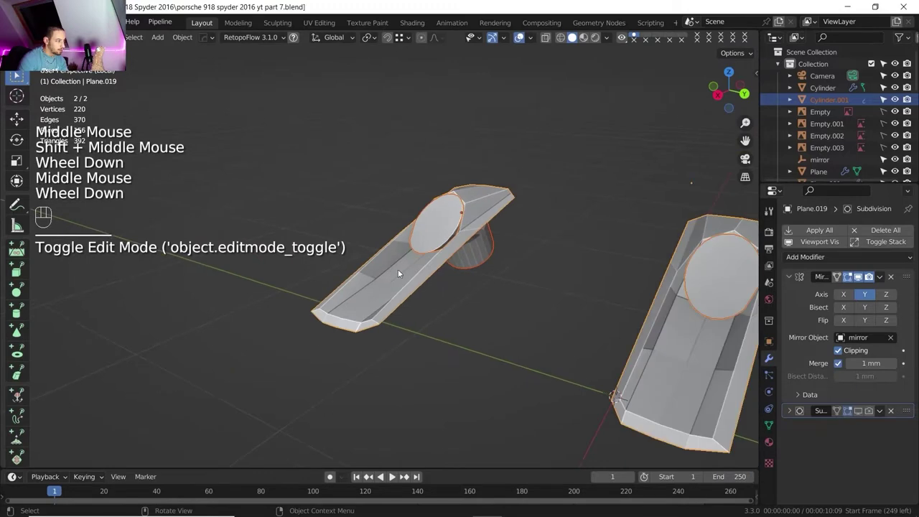
click(859, 411)
scroll(581, 300, down, 1)
shift+middle_drag(546, 302, 517, 308)
middle_drag(517, 307, 517, 244)
scroll(547, 338, up, 3)
scroll(515, 292, up, 2)
key(Tab)
click(859, 411)
Step: Move the three-edge line along the left side of the recess floor on the Y axis
scroll(545, 301, down, 1)
shift+scroll(524, 273, down, 1)
scroll(501, 241, down, 1)
key(ctrl+r)
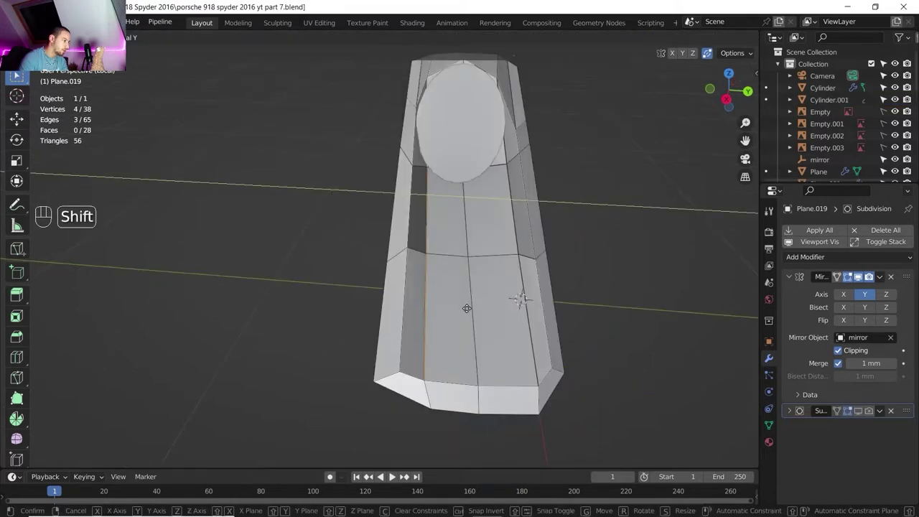
shift+click(466, 309)
shift+middle_drag(418, 245, 455, 252)
scroll(433, 250, down, 2)
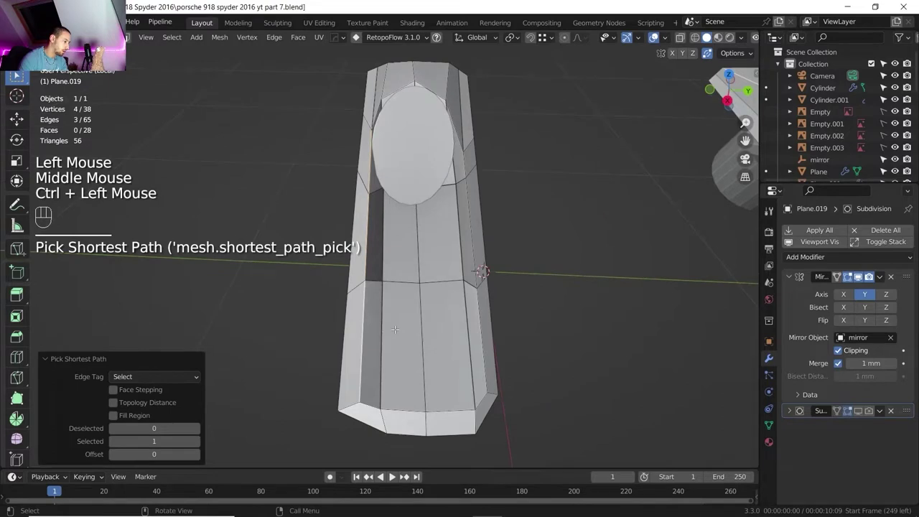
Step: Move the upper edge line of the left recess wall about -3.4 mm on Y and inspect the shape
key(g)
key(y)
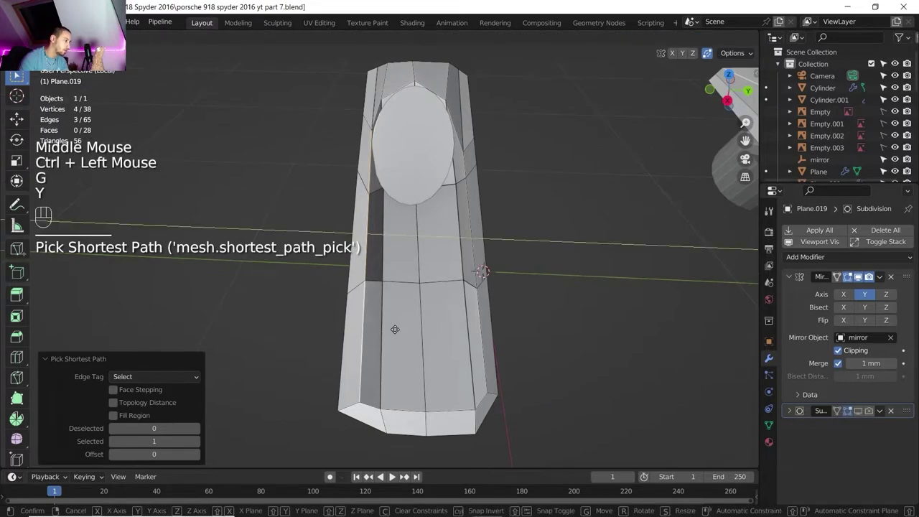
shift+click(366, 324)
scroll(366, 323, down, 2)
middle_drag(367, 323, 425, 242)
scroll(425, 242, down, 1)
middle_drag(365, 241, 308, 222)
shift+middle_drag(308, 222, 337, 215)
middle_drag(338, 216, 330, 208)
scroll(329, 208, up, 2)
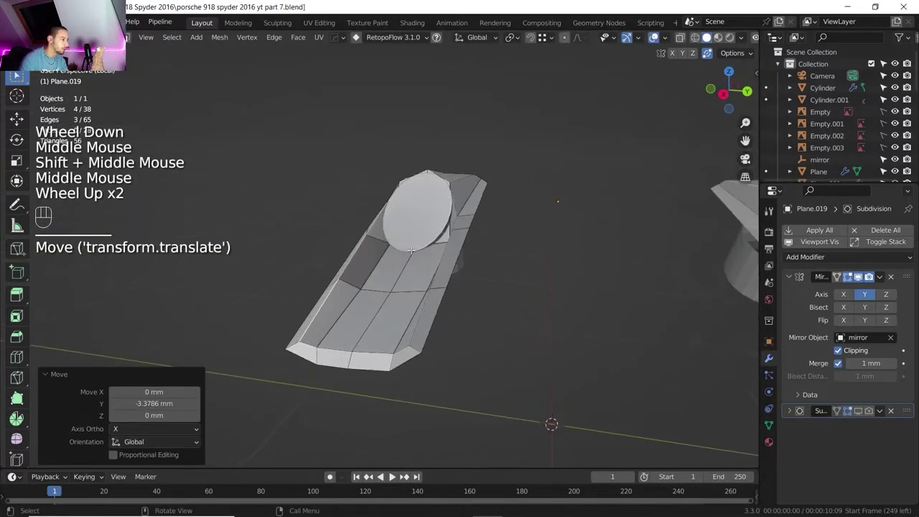
Step: Check the reference photo, then cut two edge loops across the surround's section in front of the pipe
key(alt+Tab)
scroll(484, 334, down, 1)
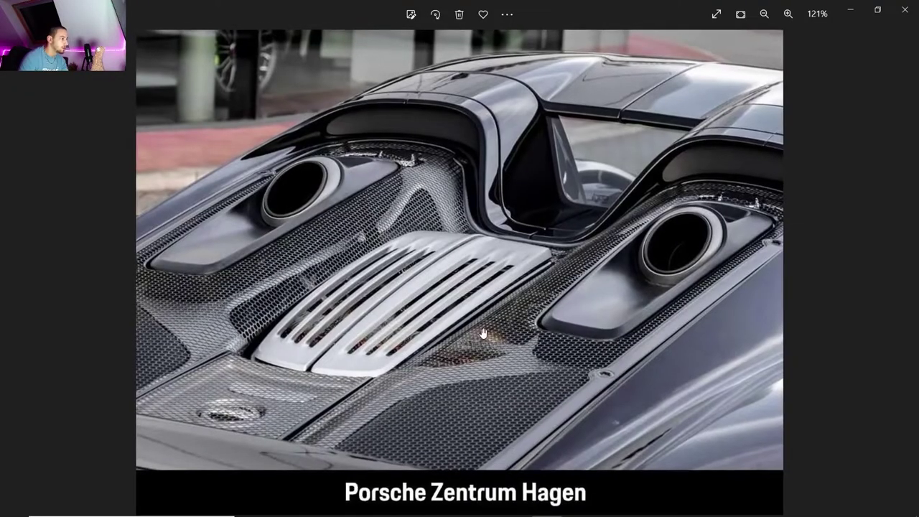
scroll(473, 316, up, 1)
key(alt+Tab)
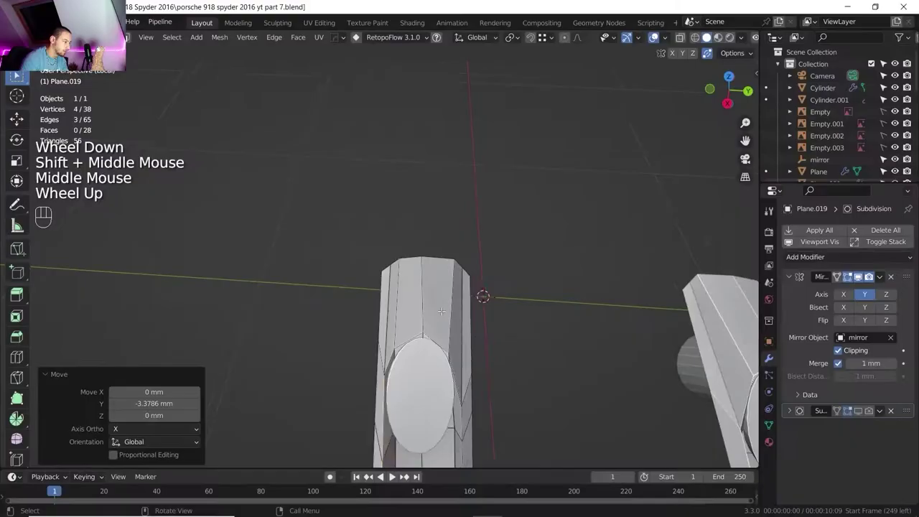
shift+middle_drag(486, 297, 431, 248)
scroll(417, 262, up, 2)
middle_drag(431, 247, 450, 252)
key(ctrl+r)
click(449, 254)
right_click(449, 254)
scroll(454, 253, up, 1)
middle_drag(451, 253, 467, 259)
Step: Select a matching edge on each side of the surround's upper section, behind the pipe, and move both on the Z axis
key(1)
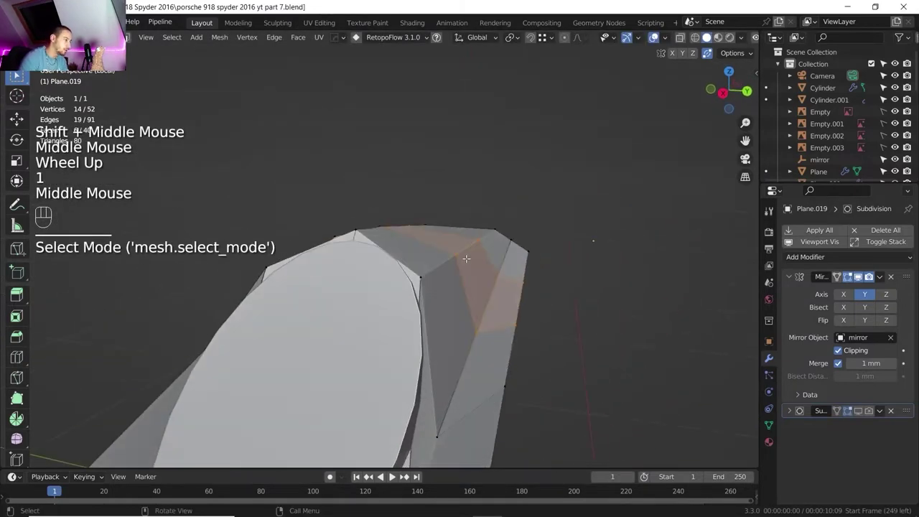
click(471, 321)
shift+click(492, 278)
scroll(492, 279, down, 1)
middle_drag(384, 305, 352, 297)
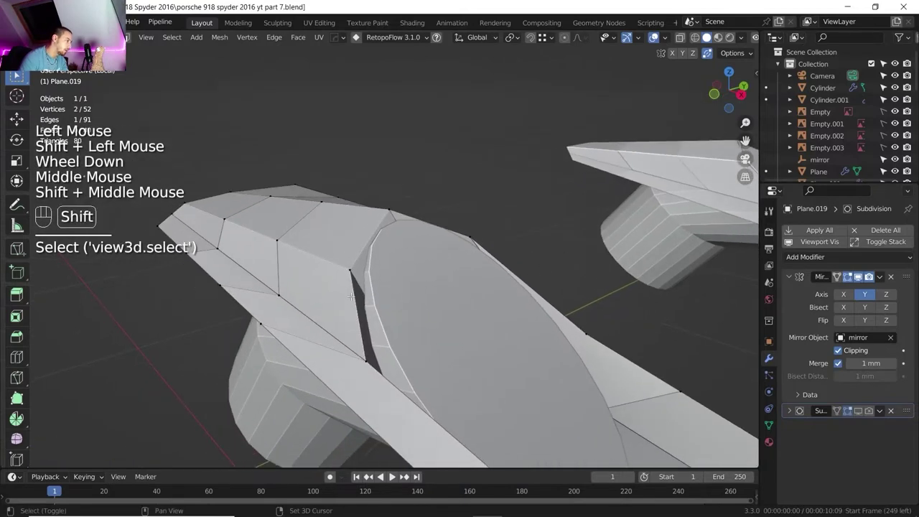
shift+click(280, 296)
shift+click(219, 246)
scroll(219, 246, down, 2)
middle_drag(219, 245, 282, 261)
scroll(283, 260, up, 1)
key(g)
key(z)
key(shift)
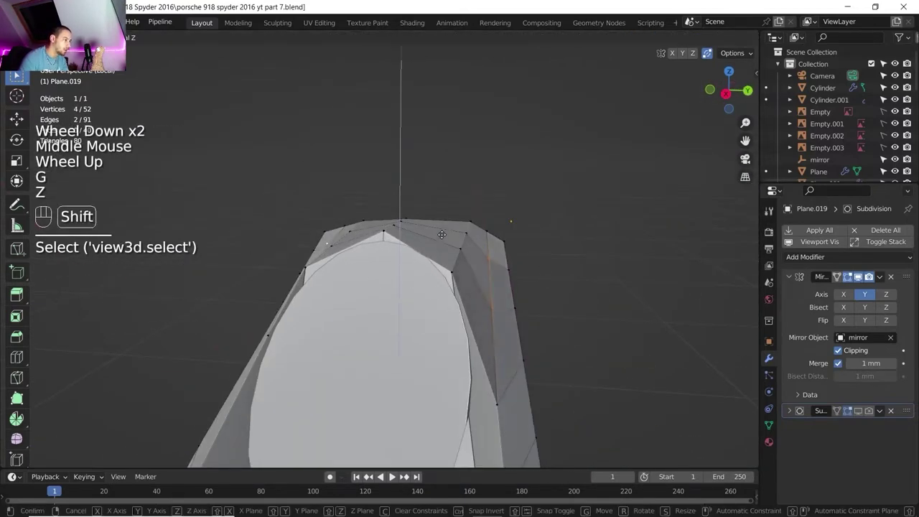
shift+click(445, 181)
Step: Exit Local View and hide the engine cover panel between the exhaust surrounds
scroll(445, 181, down, 1)
middle_drag(445, 181, 400, 250)
key(slash)
scroll(454, 283, down, 2)
scroll(413, 282, down, 1)
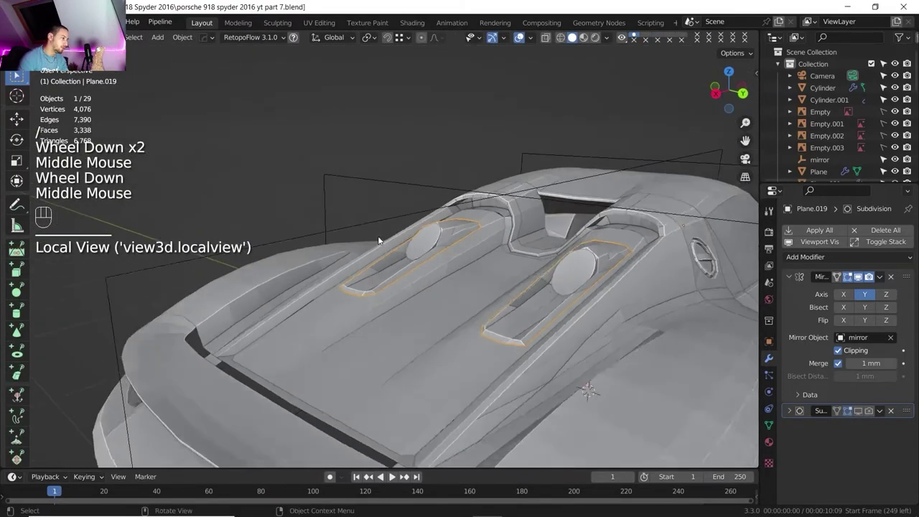
key(h)
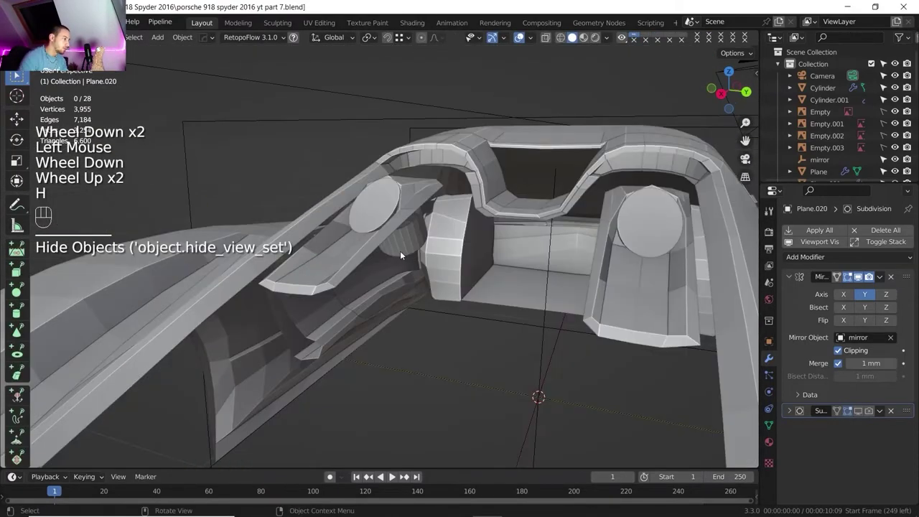
shift+middle_drag(399, 250, 461, 305)
scroll(389, 227, up, 2)
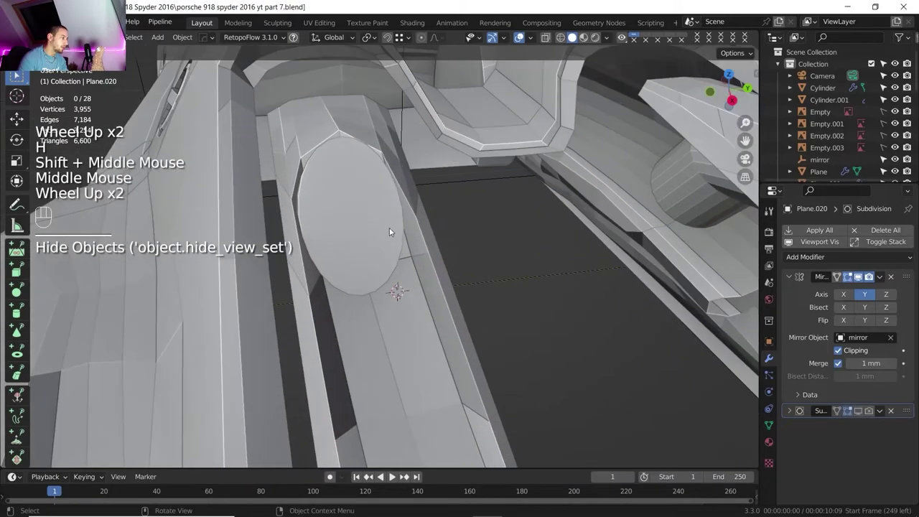
Step: Select the exhaust pipe inside the left surround and save the file
shift+middle_drag(389, 228, 394, 266)
middle_drag(395, 265, 362, 287)
scroll(366, 284, up, 2)
click(374, 281)
scroll(438, 302, down, 4)
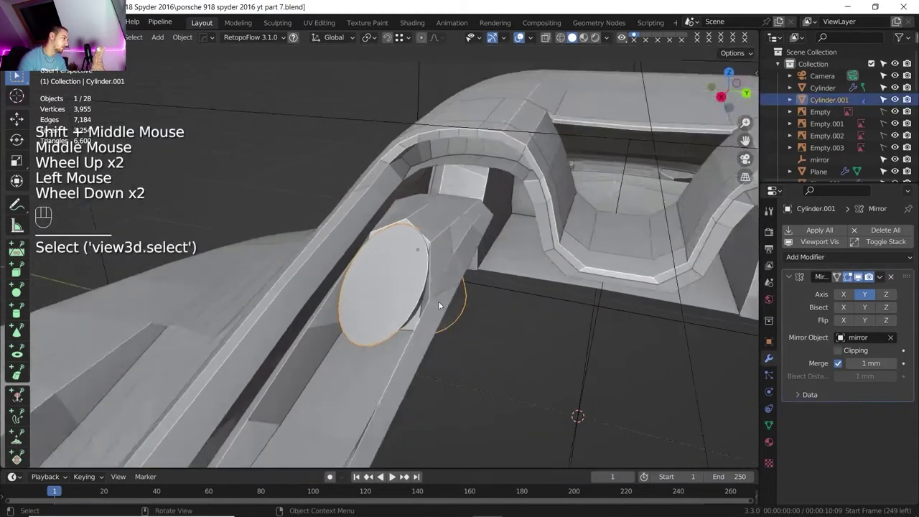
scroll(144, 78, up, 1)
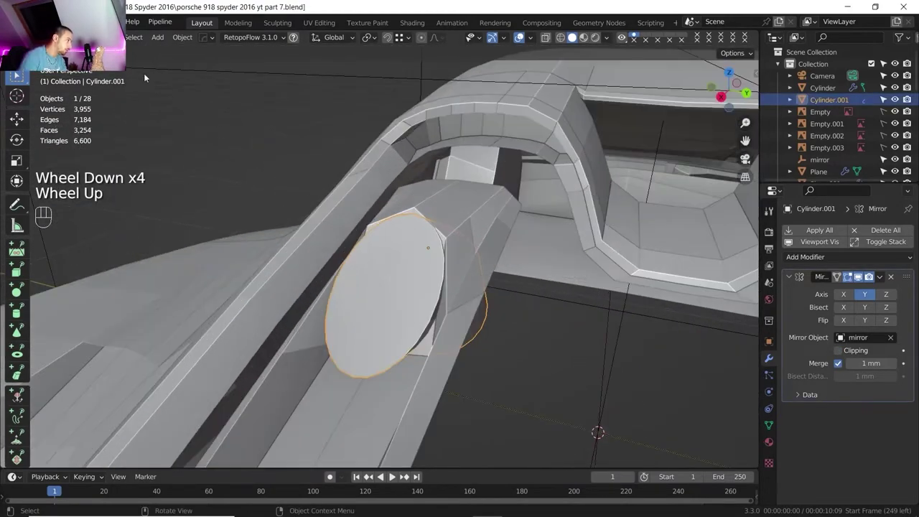
click(28, 21)
click(43, 129)
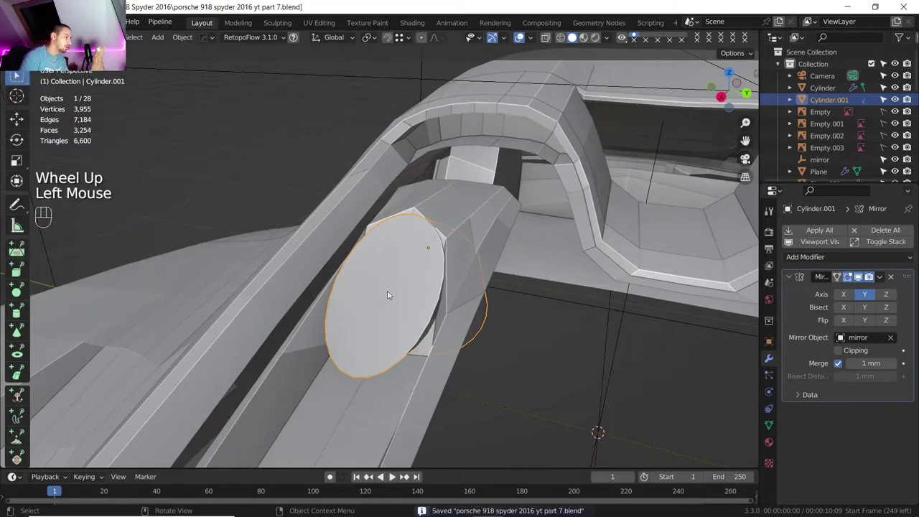
Step: Inset the exhaust pipe's end face and move the inner face about 8.1 mm on Z and 6.5 mm on X
key(Tab)
shift+middle_drag(374, 274, 364, 263)
key(3)
click(389, 274)
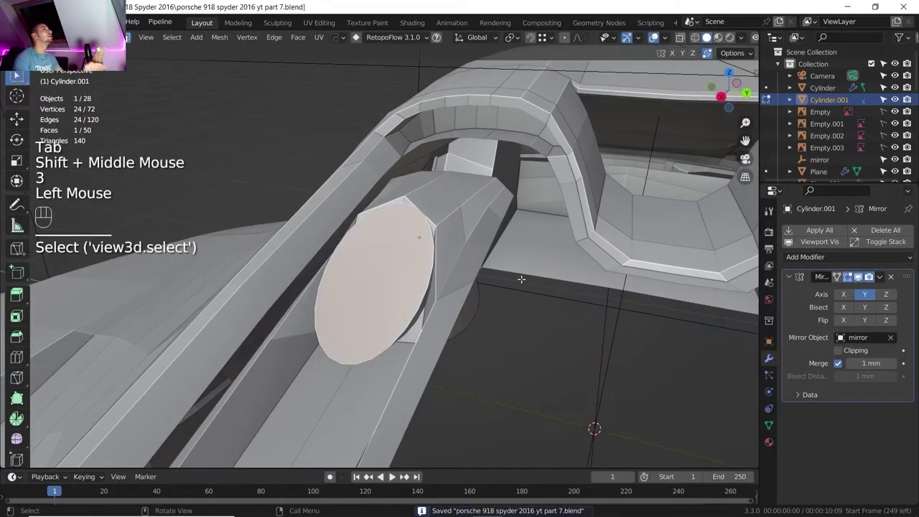
key(i)
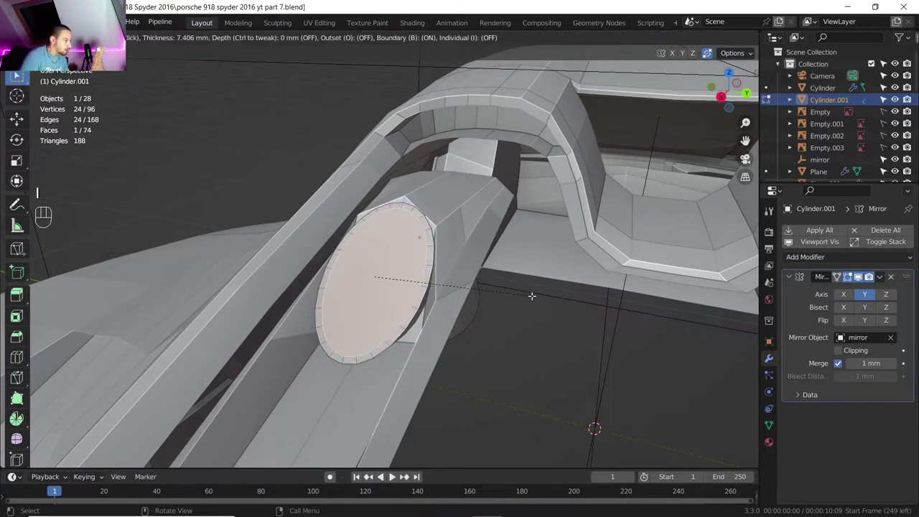
click(548, 505)
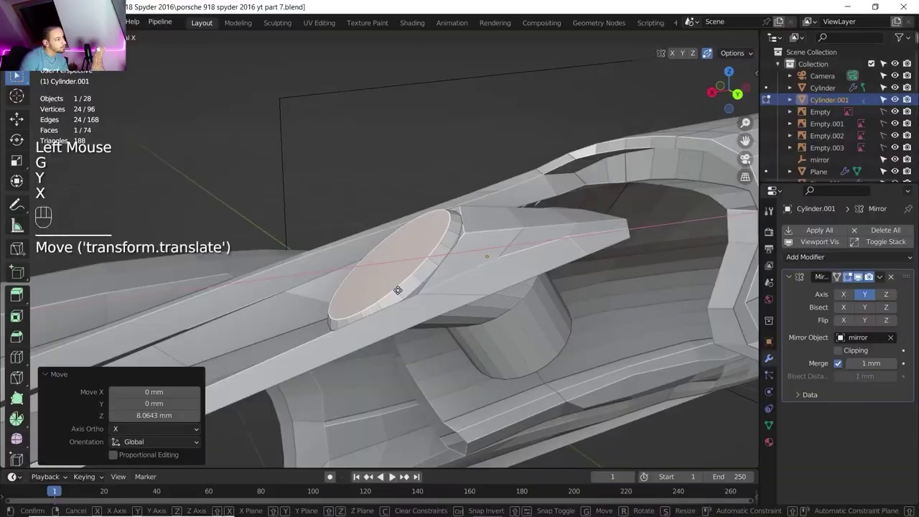
click(406, 286)
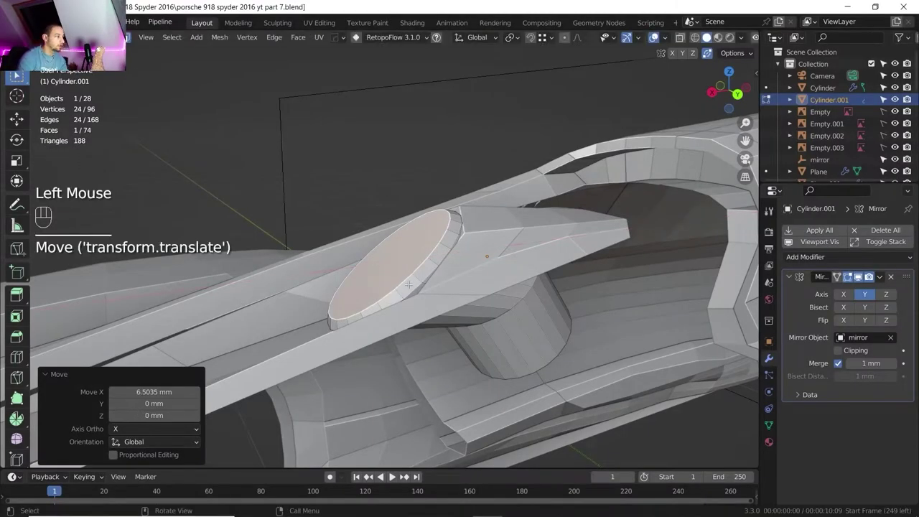
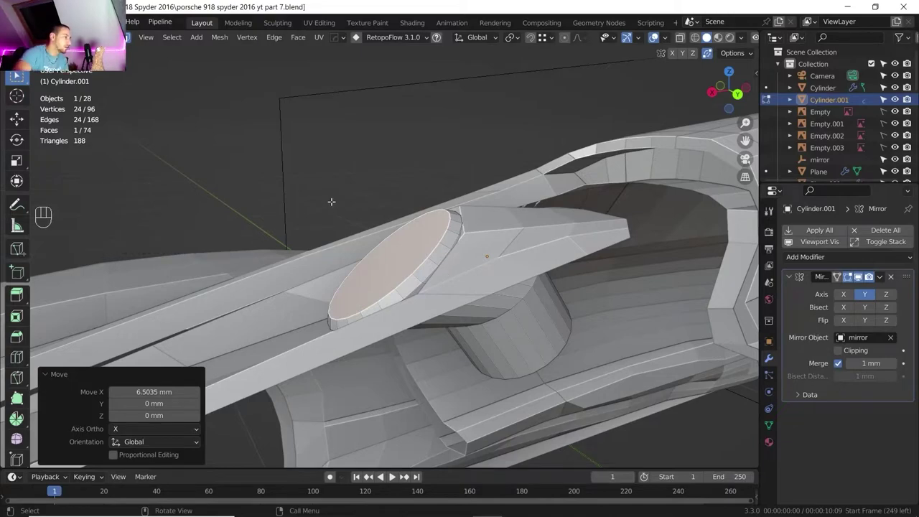
Step: Examine the reshaped pipe end in perspective and against the rear and side blueprints
scroll(388, 204, up, 1)
middle_drag(388, 204, 425, 202)
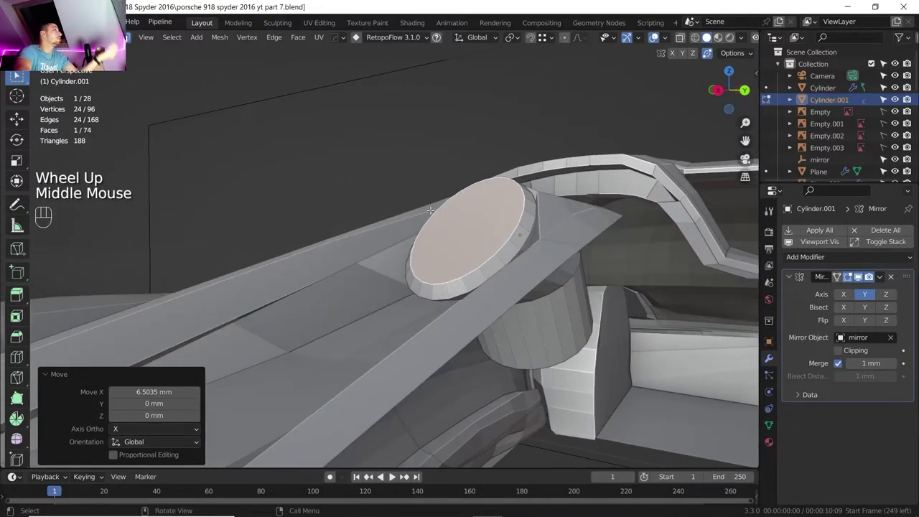
scroll(467, 312, down, 1)
middle_drag(467, 312, 424, 244)
scroll(400, 211, down, 3)
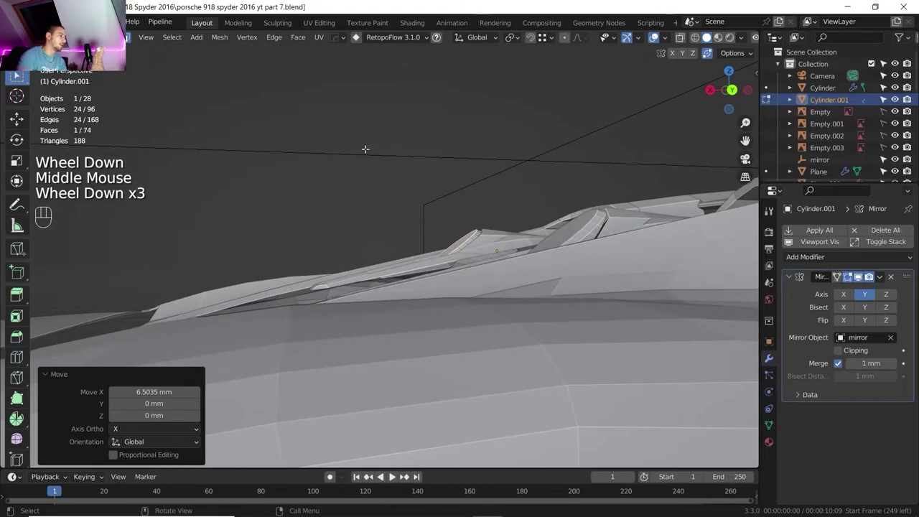
scroll(394, 237, down, 1)
scroll(443, 217, up, 2)
middle_drag(438, 215, 547, 284)
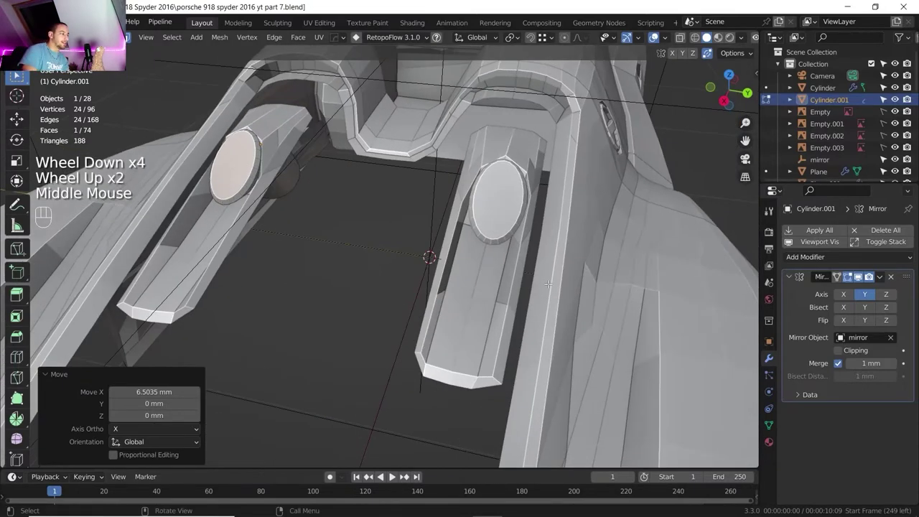
click(709, 110)
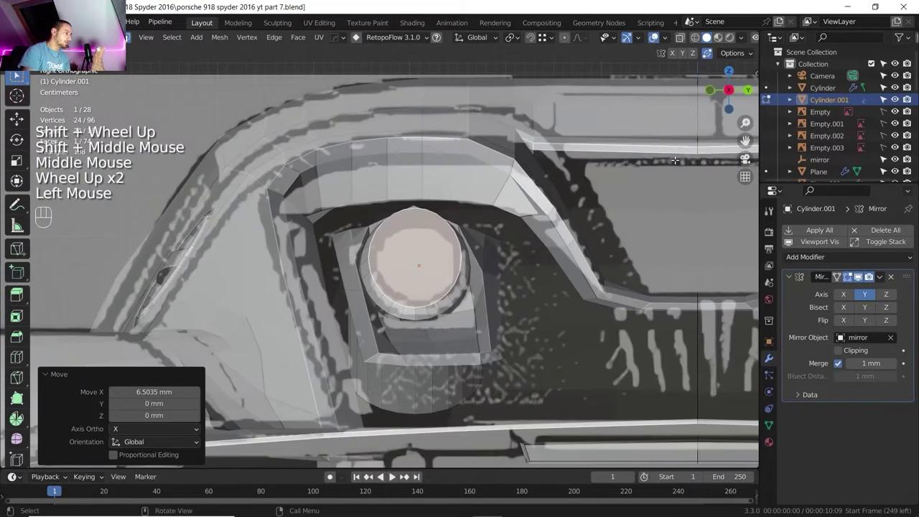
scroll(675, 160, down, 1)
click(675, 160)
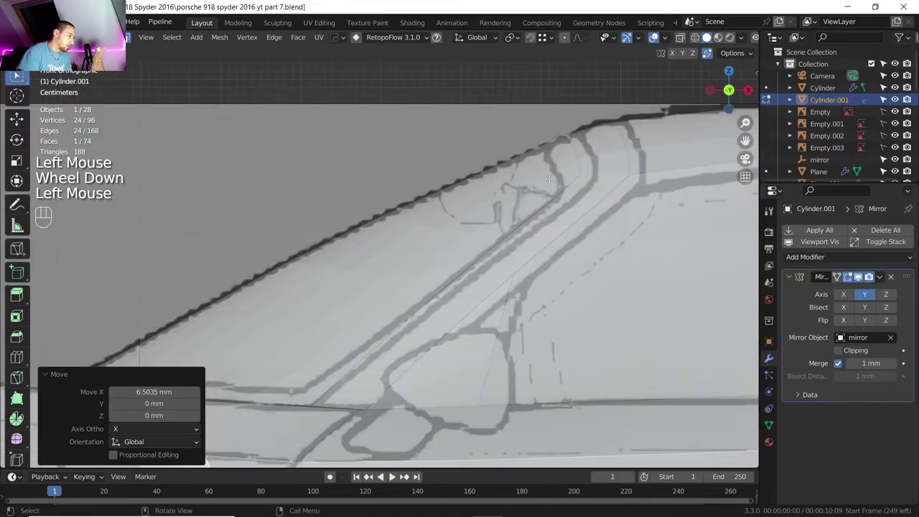
scroll(381, 269, down, 3)
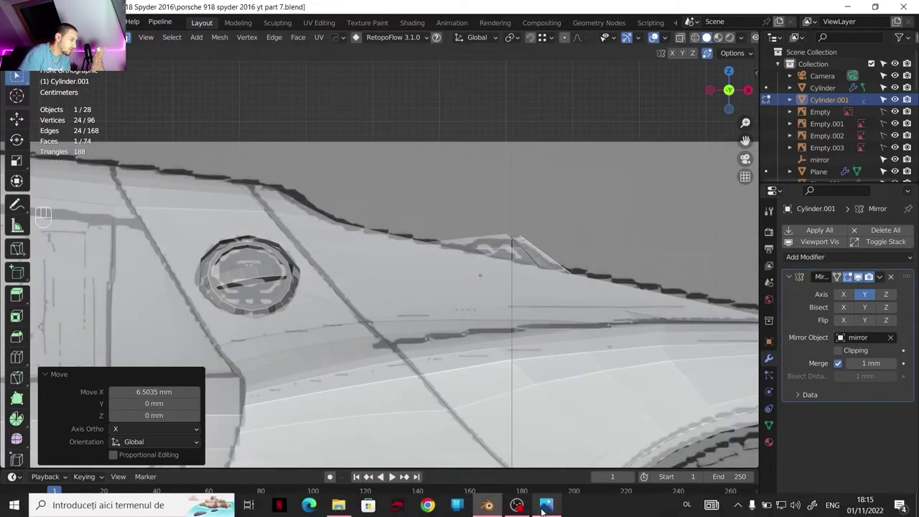
Step: Examine the exhaust pipe openings in the enlarged reference photo, then return to Blender
click(545, 506)
key(Right)
scroll(392, 231, up, 3)
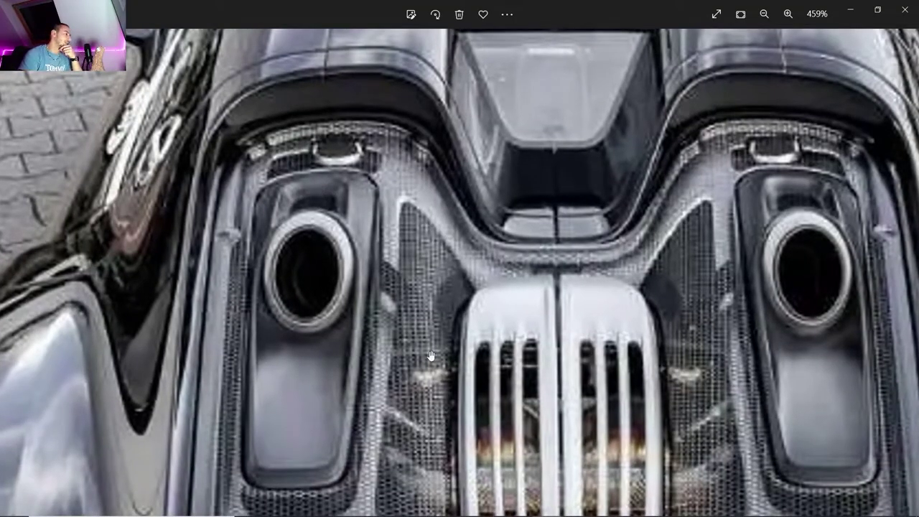
click(496, 497)
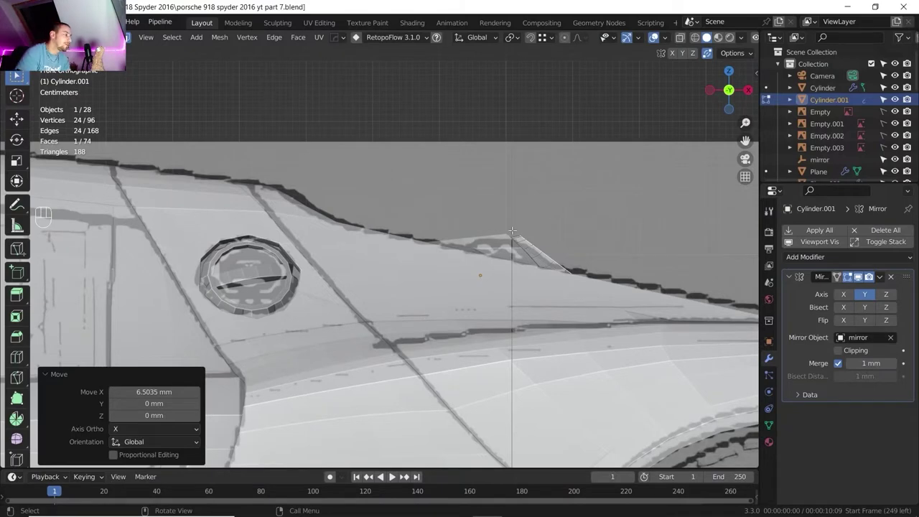
Step: Check the pipe against the blueprints and extrude its inner face about -100.3 mm along the normal toward the pipe's lower end
click(748, 90)
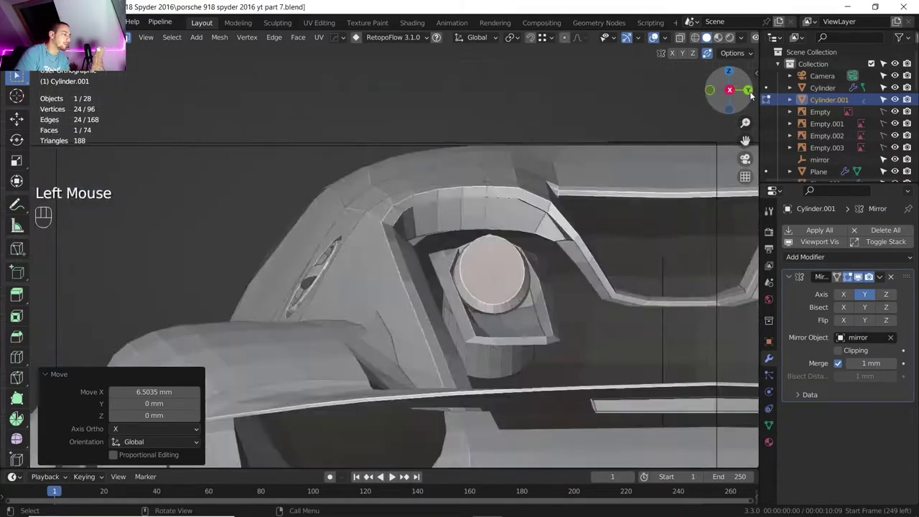
scroll(488, 288, down, 1)
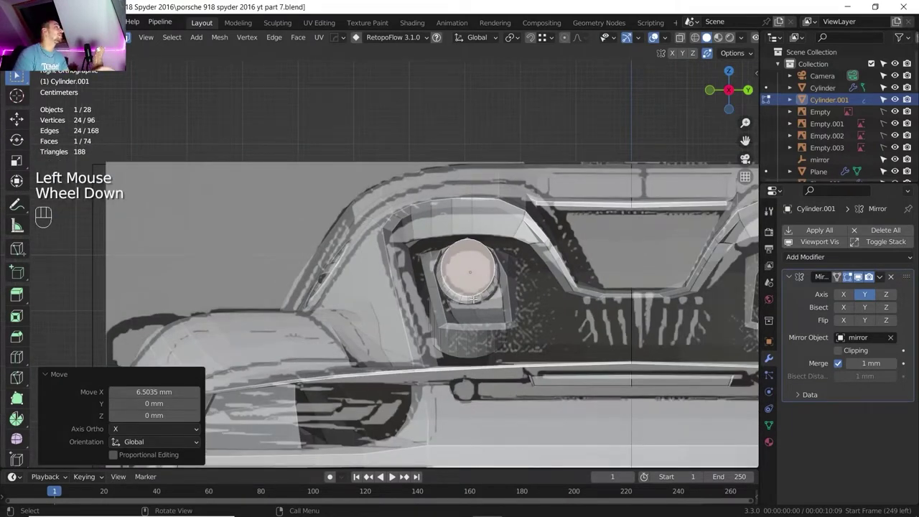
scroll(473, 298, down, 1)
shift+middle_drag(474, 299, 399, 294)
scroll(453, 273, up, 3)
click(727, 96)
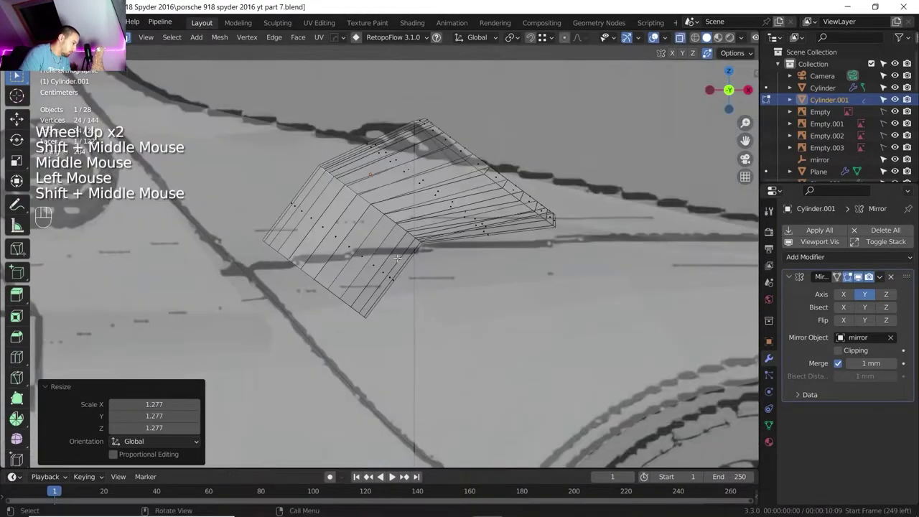
key(e)
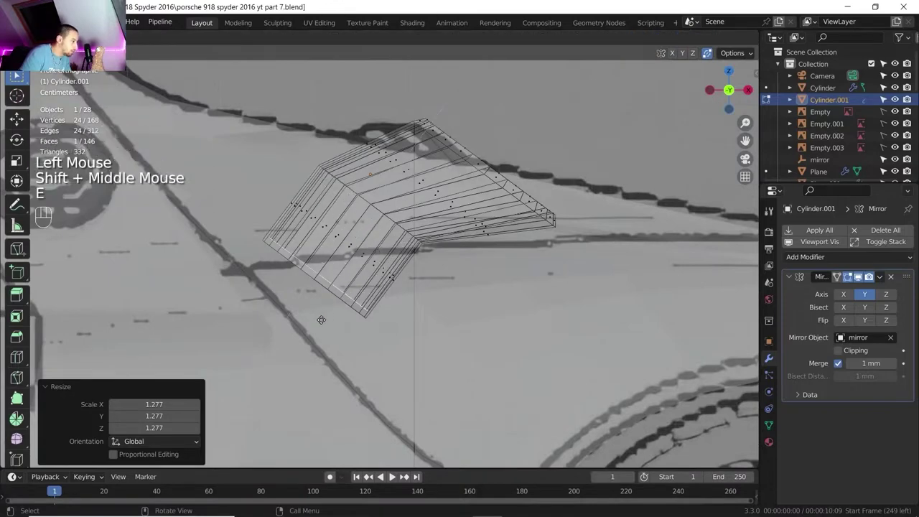
click(320, 321)
middle_drag(320, 322, 333, 286)
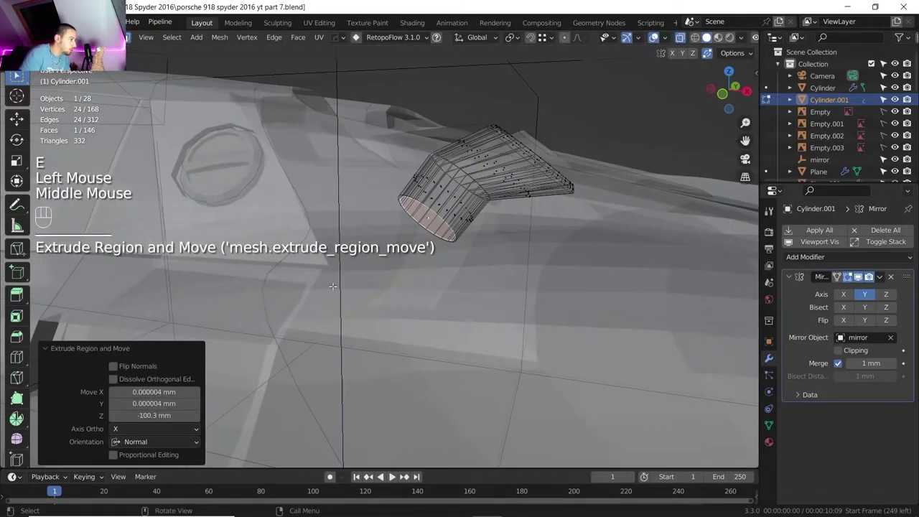
Step: Delete the extruded inner end face and return to Object Mode with X-ray turned off
key(Delete)
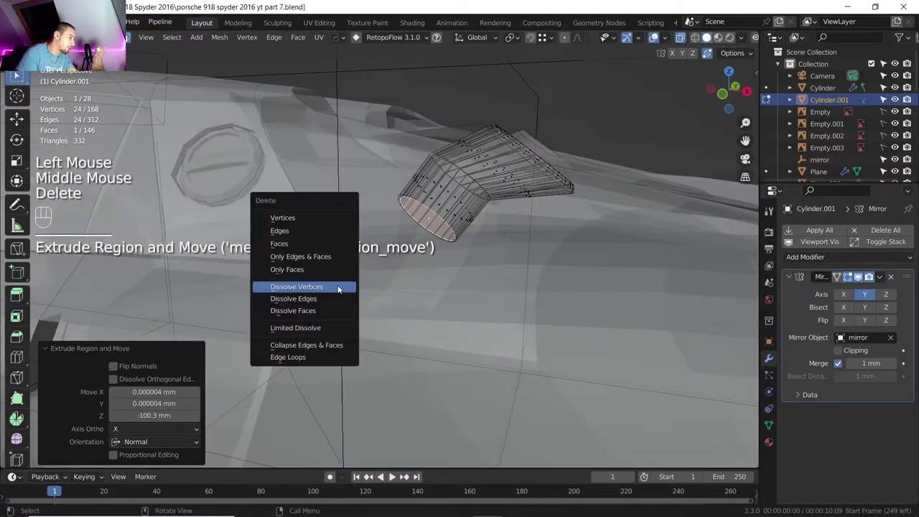
click(320, 244)
scroll(320, 244, down, 1)
middle_drag(320, 244, 603, 94)
key(Tab)
click(545, 38)
scroll(431, 237, down, 1)
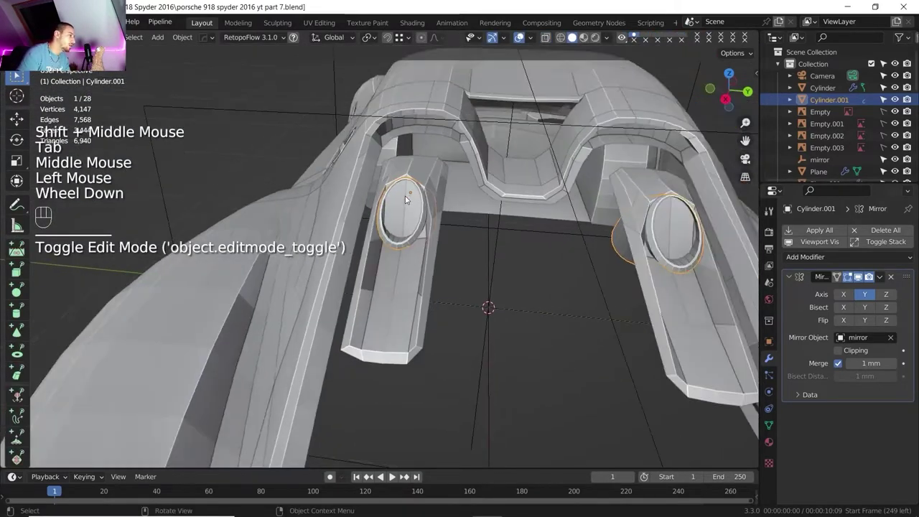
Step: Open the left exhaust surround in Edit Mode and slide the recess floor's corner vertex beside the pipe by a factor of 0.316
scroll(409, 230, up, 3)
shift+middle_drag(431, 237, 390, 196)
scroll(415, 248, up, 1)
click(415, 249)
scroll(395, 195, up, 1)
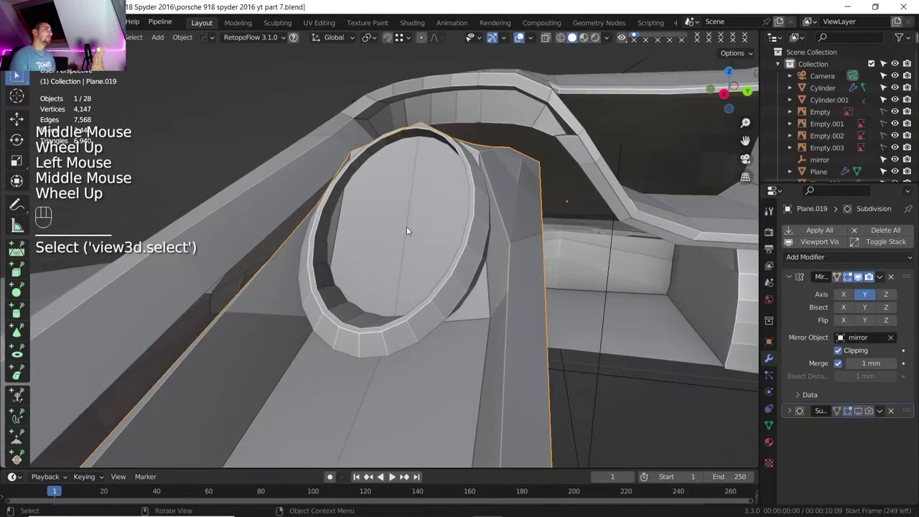
scroll(406, 260, down, 1)
shift+middle_drag(406, 261, 407, 255)
middle_drag(407, 255, 451, 290)
key(Tab)
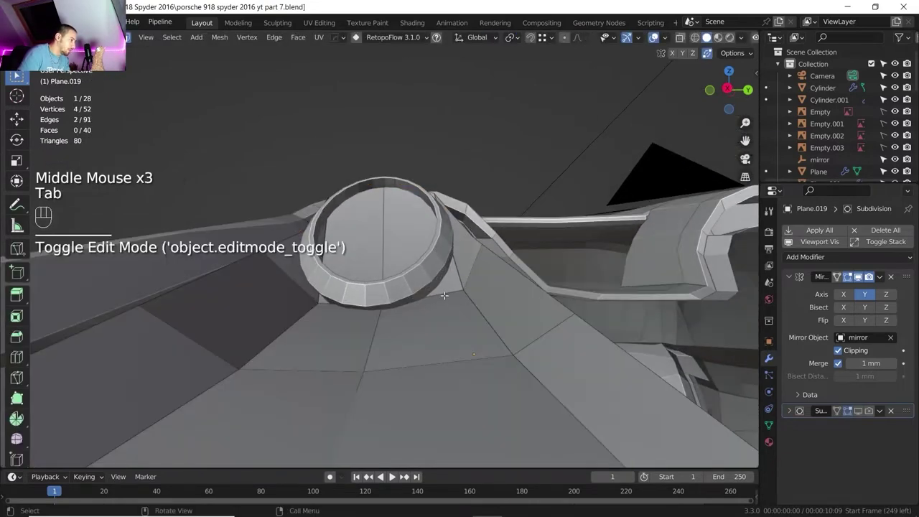
key(1)
click(454, 291)
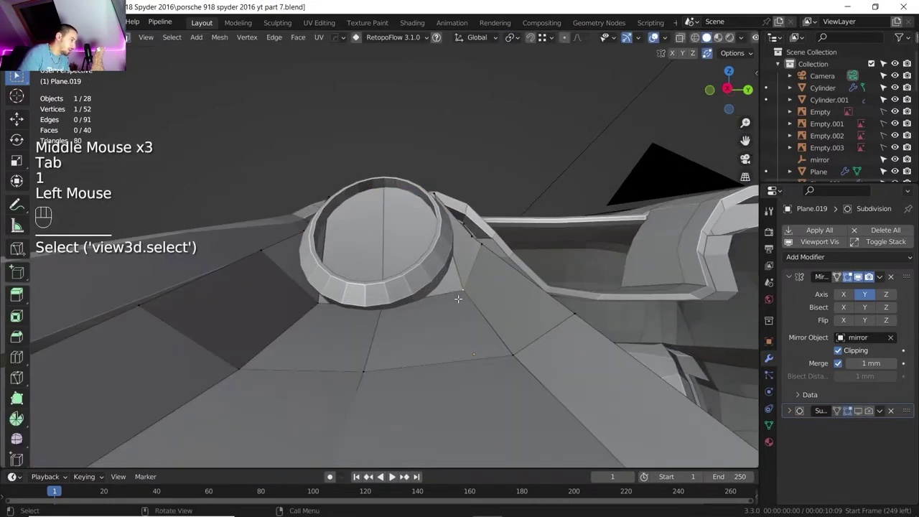
key(g)
key(g)
click(444, 273)
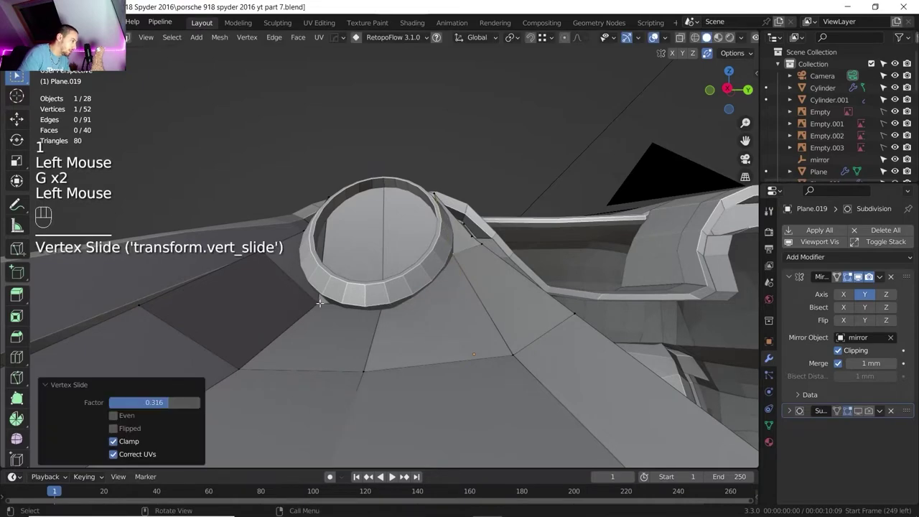
Step: Slide the recess vertex along the pipe's inner flank and the two-vertex rim edge beside it toward the surround's lower end
middle_drag(443, 273, 307, 307)
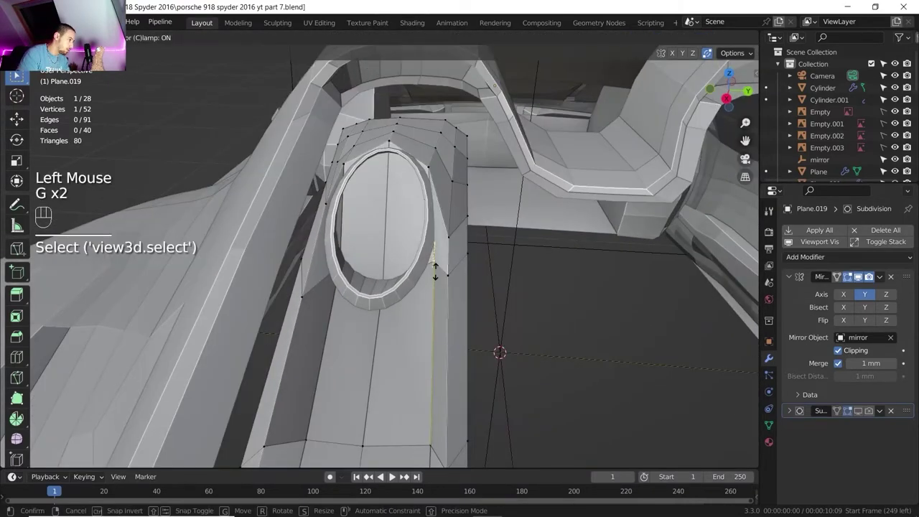
click(435, 271)
scroll(434, 271, down, 2)
mouse_move(434, 271)
middle_down()
mouse_move(403, 320)
mouse_move(442, 284)
middle_up()
scroll(413, 308, down, 1)
click(441, 284)
shift+click(472, 278)
key(g)
key(g)
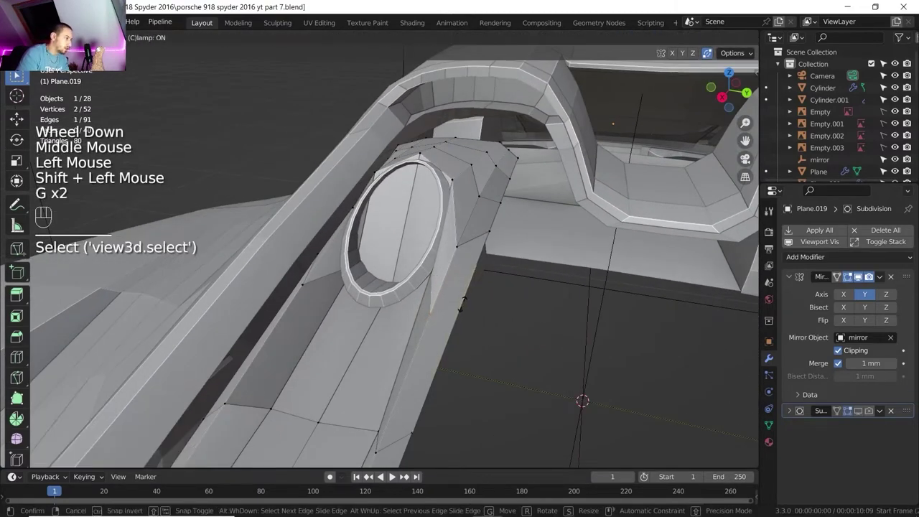
click(462, 309)
Step: Slide the single border vertex of the surround next to that rim edge by a factor of 0.186
click(459, 315)
key(g)
key(g)
click(457, 324)
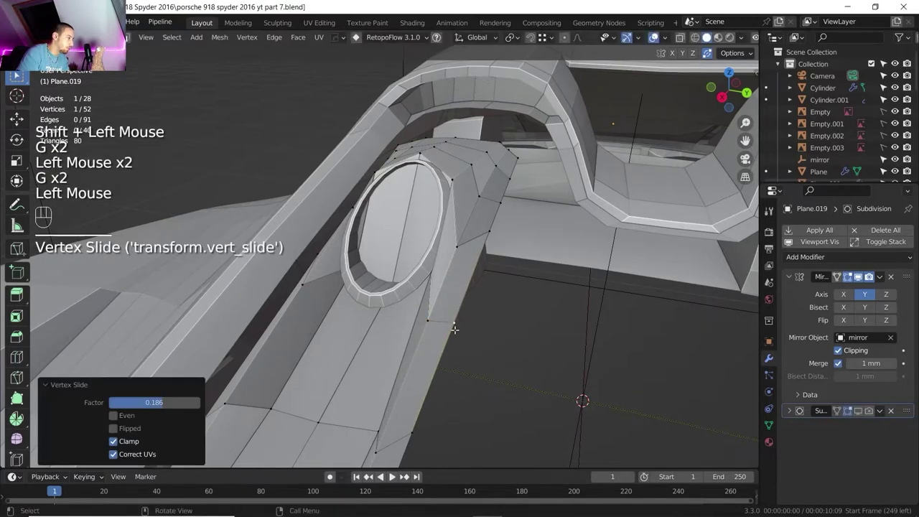
Step: Add one centred loop cut across the surround at the height of the pipe opening
shift+middle_drag(455, 330, 413, 302)
scroll(413, 301, up, 1)
shift+middle_drag(412, 301, 395, 288)
middle_drag(395, 287, 380, 273)
scroll(381, 273, up, 1)
key(ctrl+r)
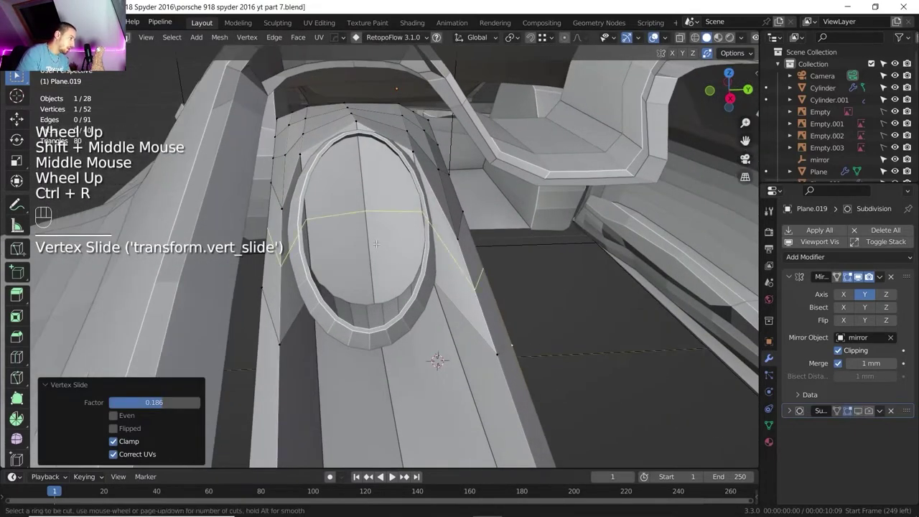
click(357, 237)
right_click(357, 237)
Step: Vertex-slide the new loop's corners beside the pipe, using a factor of 0.091
middle_drag(358, 237, 321, 233)
click(321, 233)
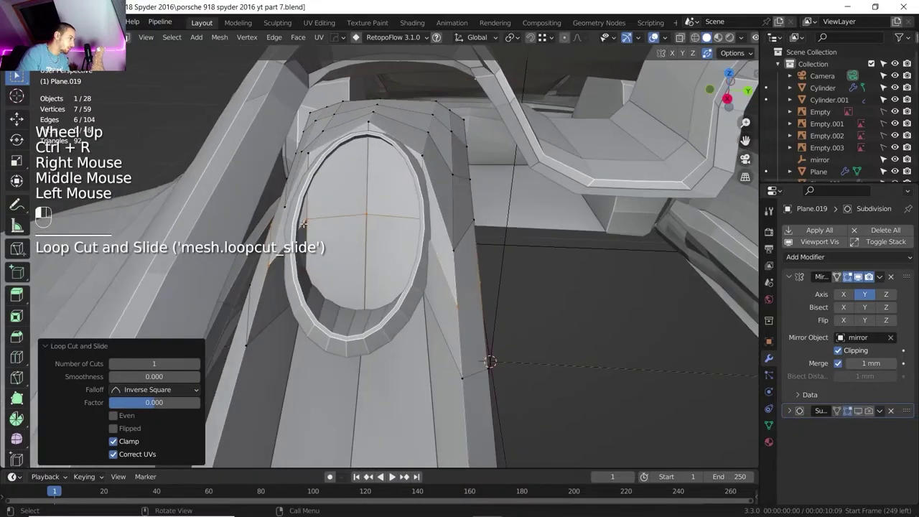
key(g)
key(g)
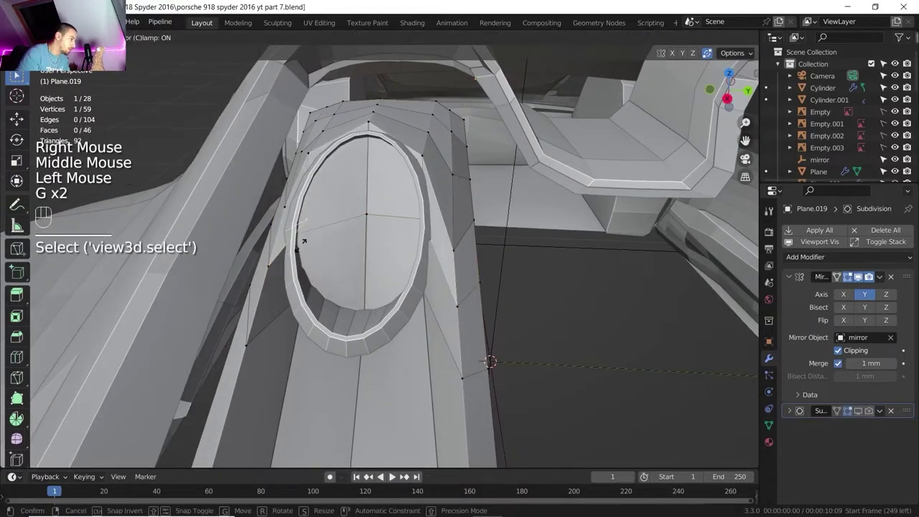
click(297, 247)
middle_drag(297, 248, 334, 240)
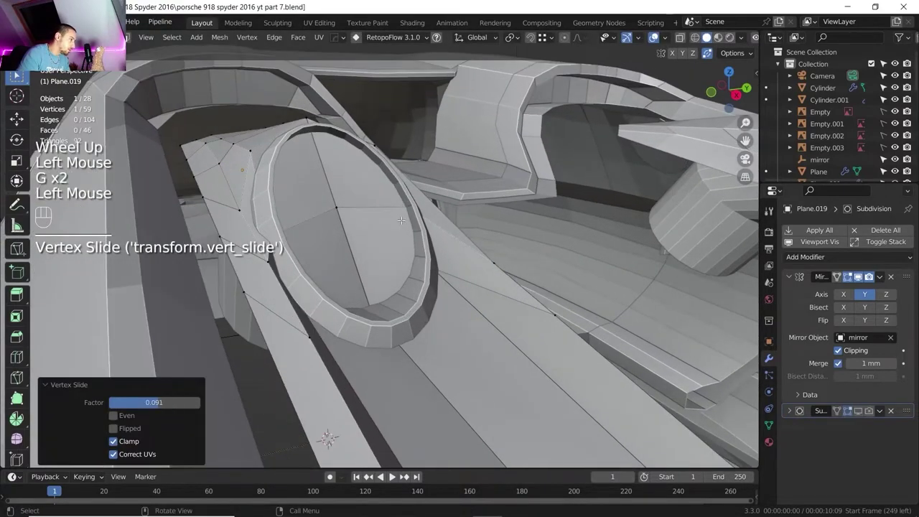
Step: Isolate the surround, slide the two edges at the recess's upper end by a factor of 0.894, and restore the full scene
middle_drag(328, 238, 373, 179)
shift+middle_drag(330, 147, 337, 151)
scroll(338, 152, up, 1)
scroll(337, 151, down, 1)
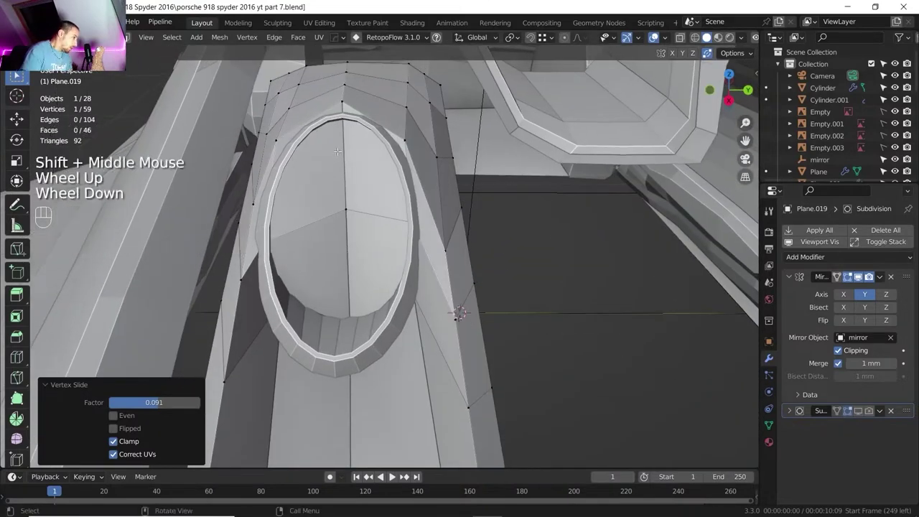
key(3)
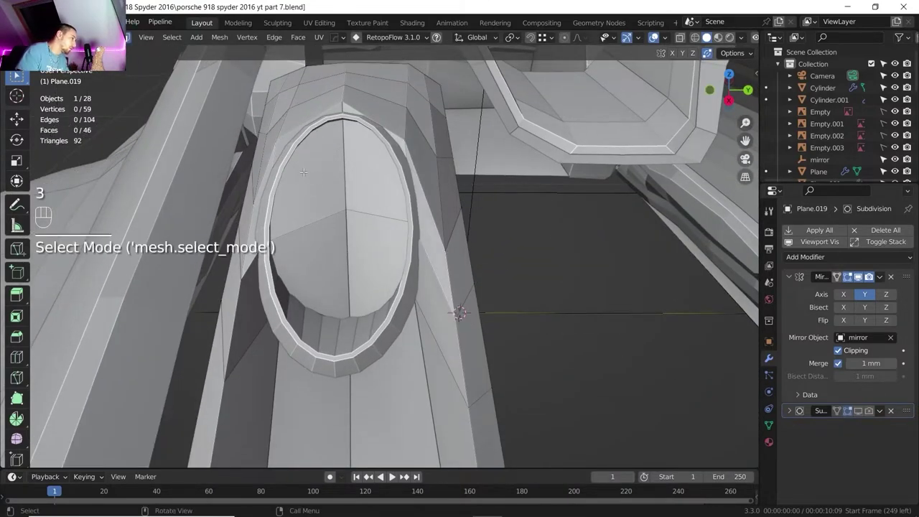
click(296, 187)
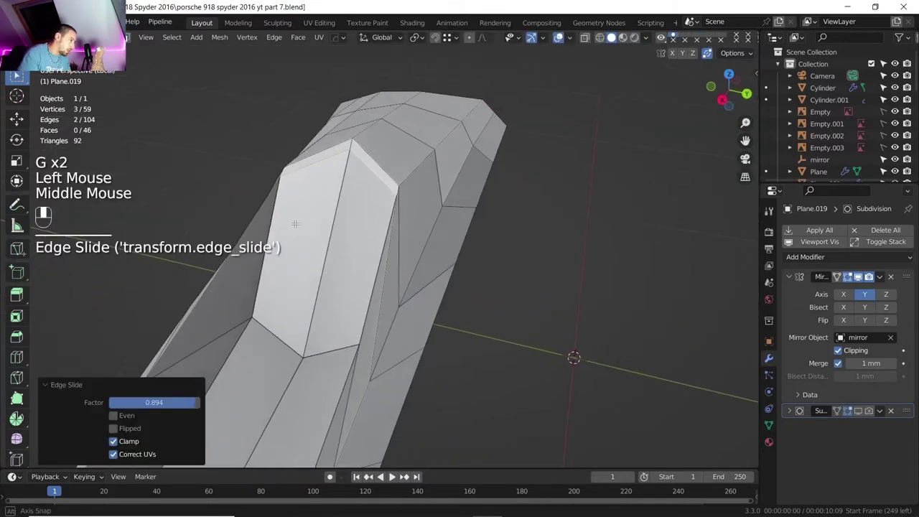
key(Tab)
key(KP_Divide)
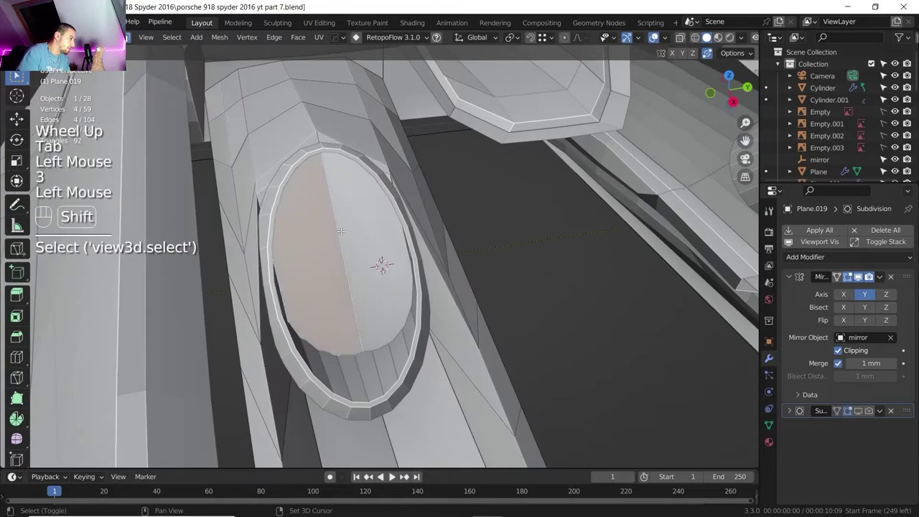
Step: Delete the two recess floor faces that block the pipe opening
shift+click(353, 231)
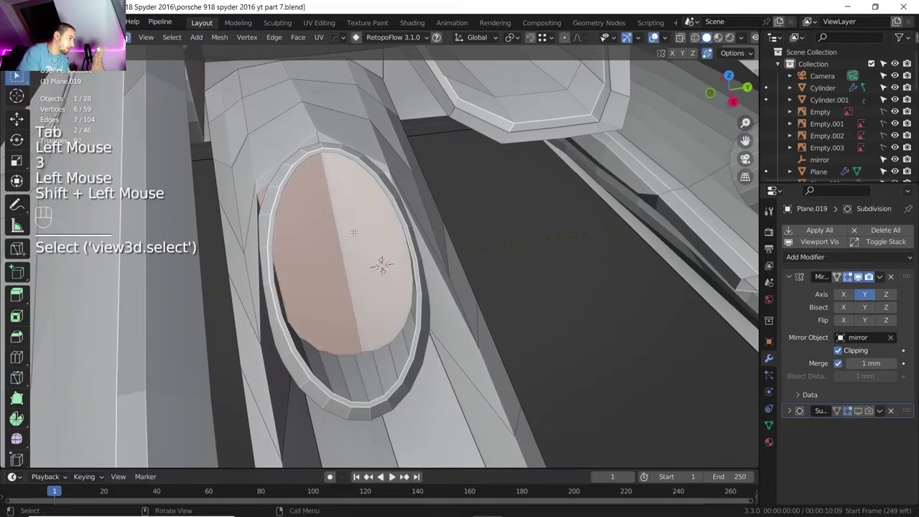
key(Delete)
click(352, 232)
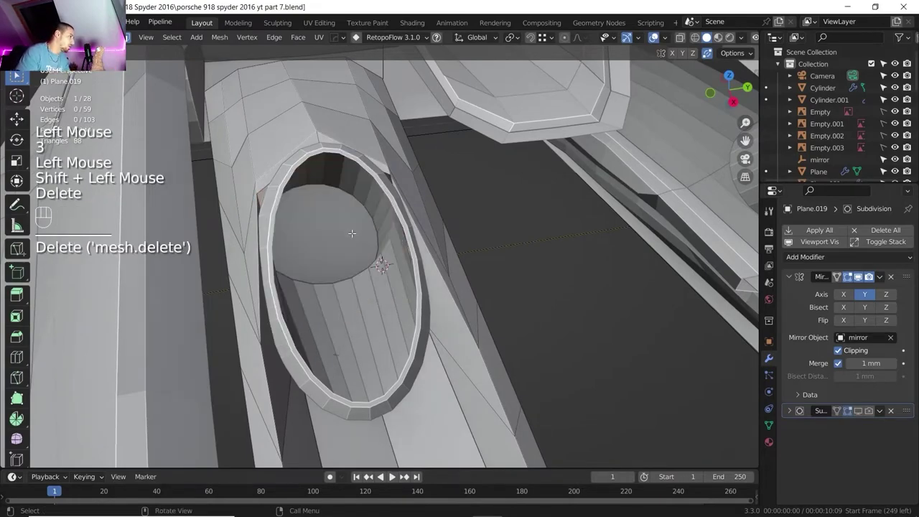
Step: Slide the loose hole-edge vertices on both sides of the pipe by factors of 0.101 and 0.104
middle_drag(352, 234, 424, 208)
scroll(360, 244, up, 2)
key(1)
click(435, 213)
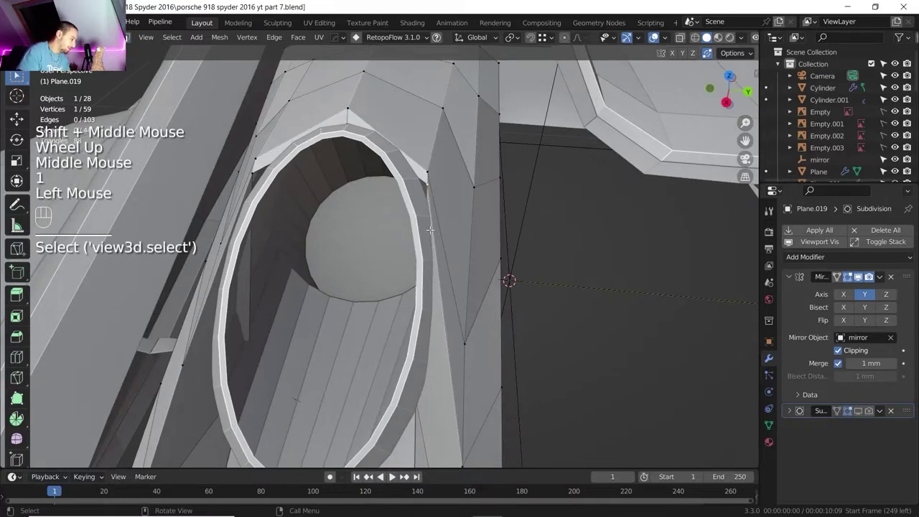
key(g)
key(g)
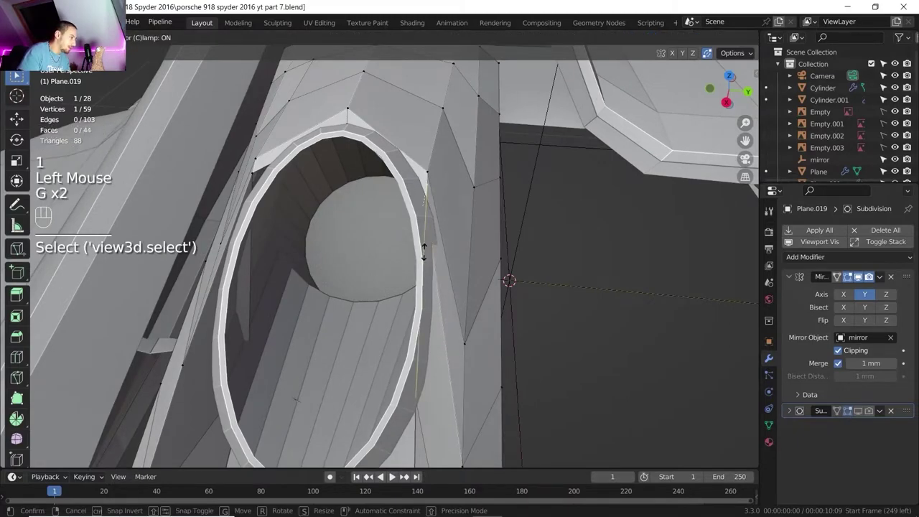
click(423, 247)
middle_drag(424, 247, 443, 234)
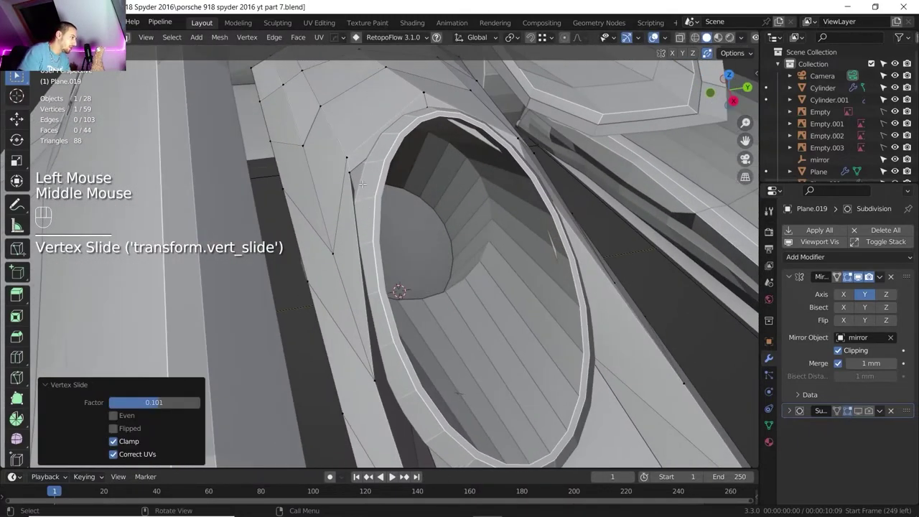
scroll(369, 248, down, 2)
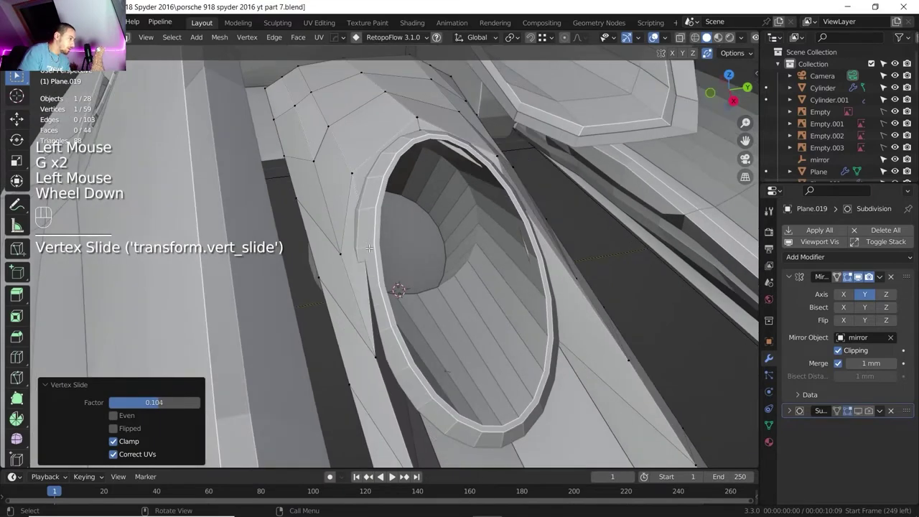
Step: Add a centred lengthwise loop cut on each side of the surround's midline above the pipe and slide their end vertices at the opening
scroll(364, 280, down, 1)
right_click(340, 283)
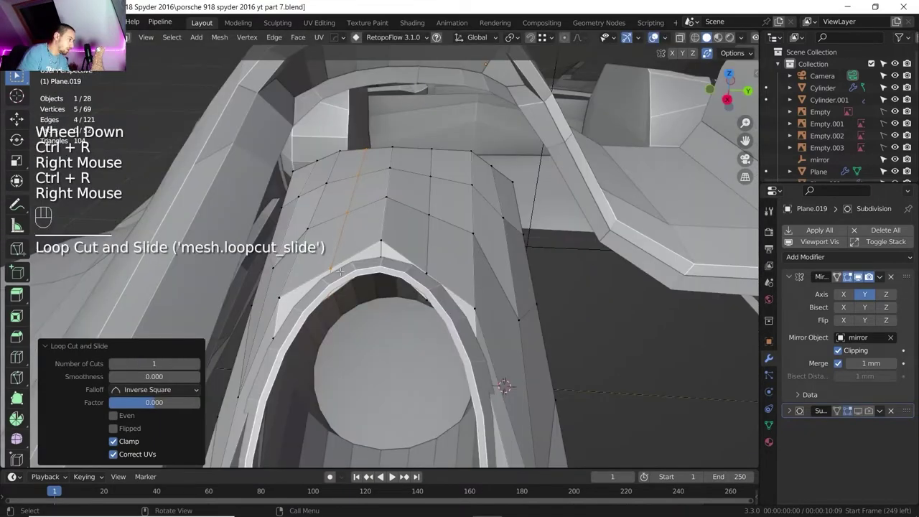
shift+middle_drag(340, 283, 349, 301)
click(336, 315)
shift+click(436, 315)
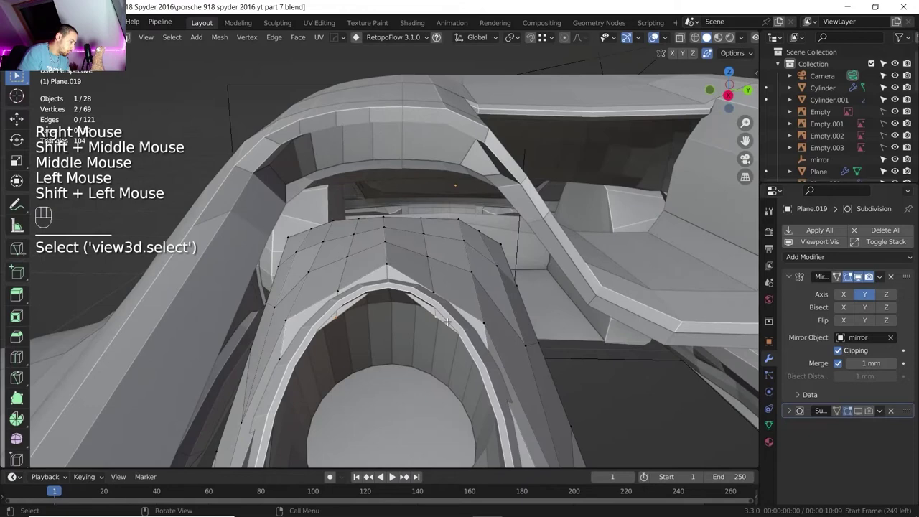
key(g)
key(g)
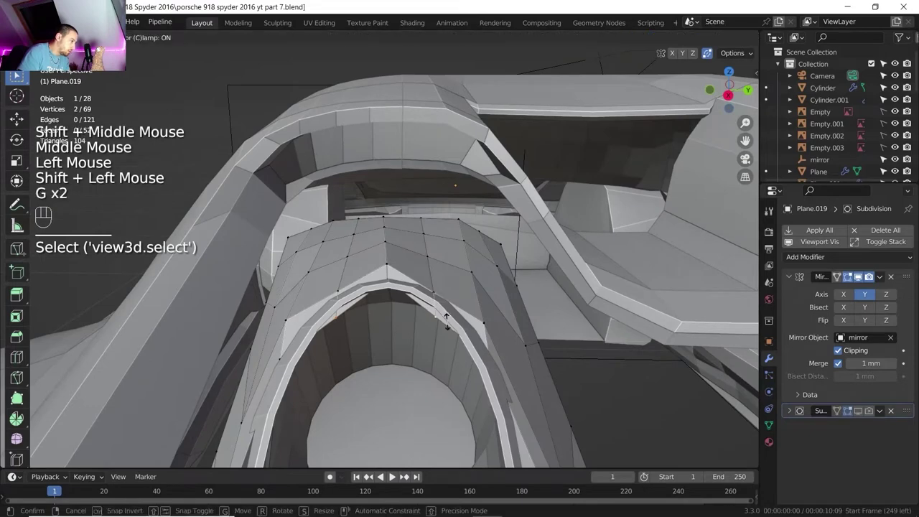
shift+click(460, 275)
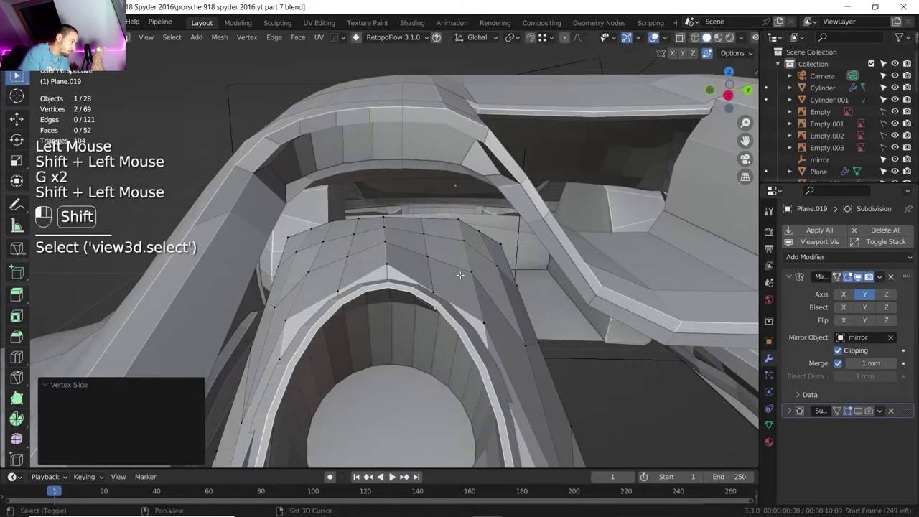
Step: Select three vertices on each new lengthwise loop above the pipe and raise them 4.056 mm along Z
click(341, 287)
ctrl+click(356, 238)
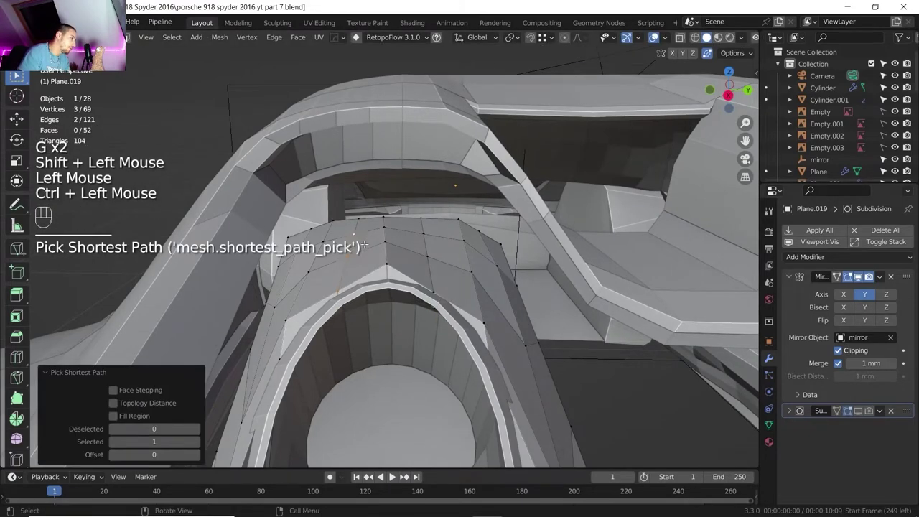
shift+click(434, 287)
ctrl+click(428, 236)
middle_drag(428, 236, 417, 288)
key(g)
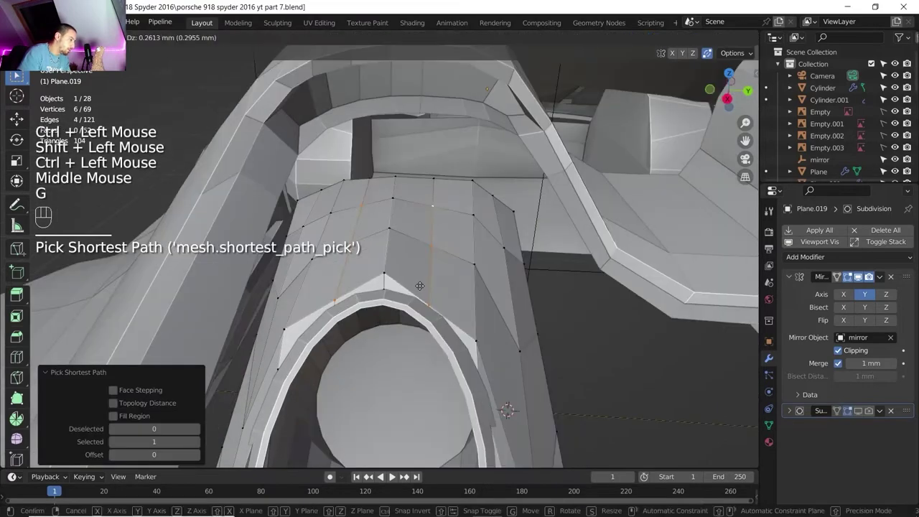
key(z)
shift+click(426, 250)
scroll(427, 250, down, 2)
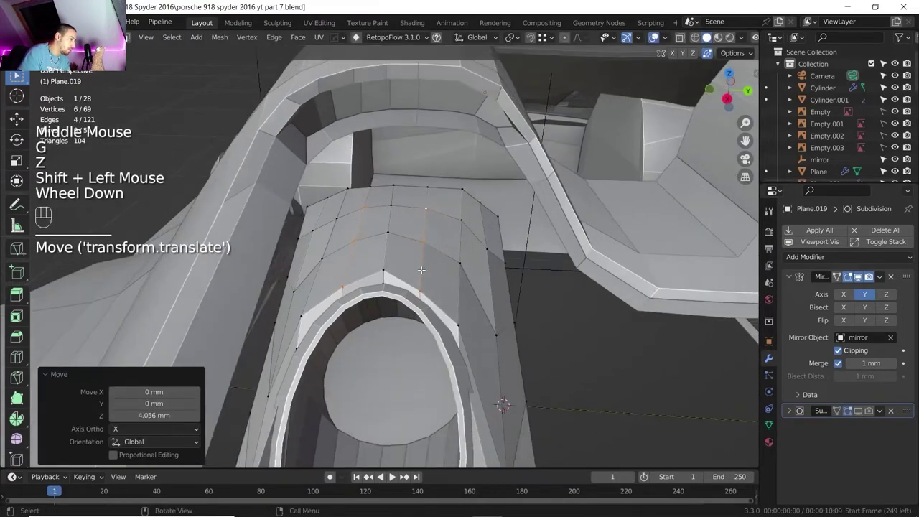
Step: In top view, move the two loops' end vertices at the opening along X away from the pipe rim
middle_drag(426, 249, 753, 64)
click(728, 71)
scroll(478, 242, up, 2)
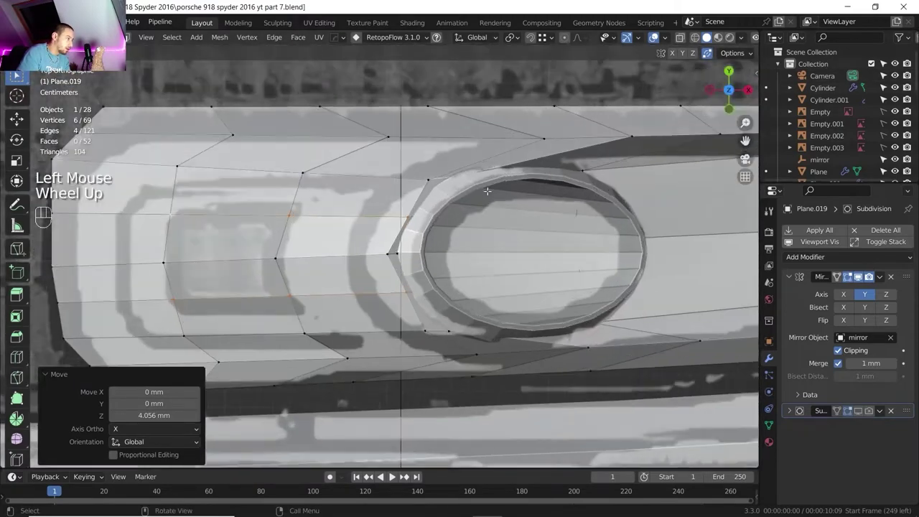
click(410, 206)
shift+click(436, 201)
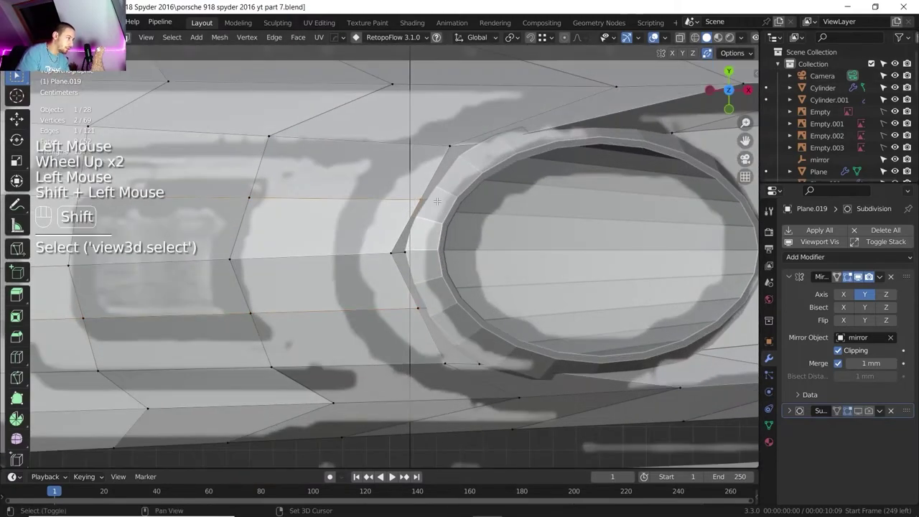
shift+click(438, 309)
shift+click(474, 277)
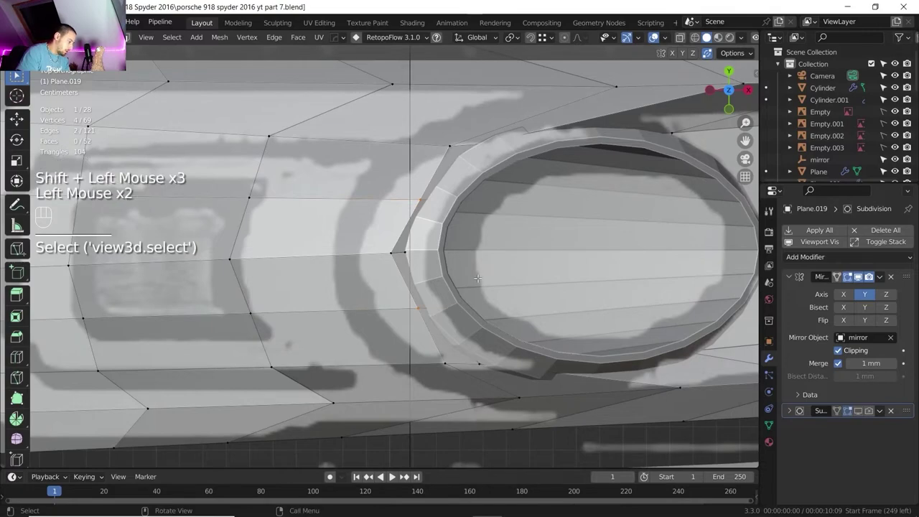
key(g)
key(x)
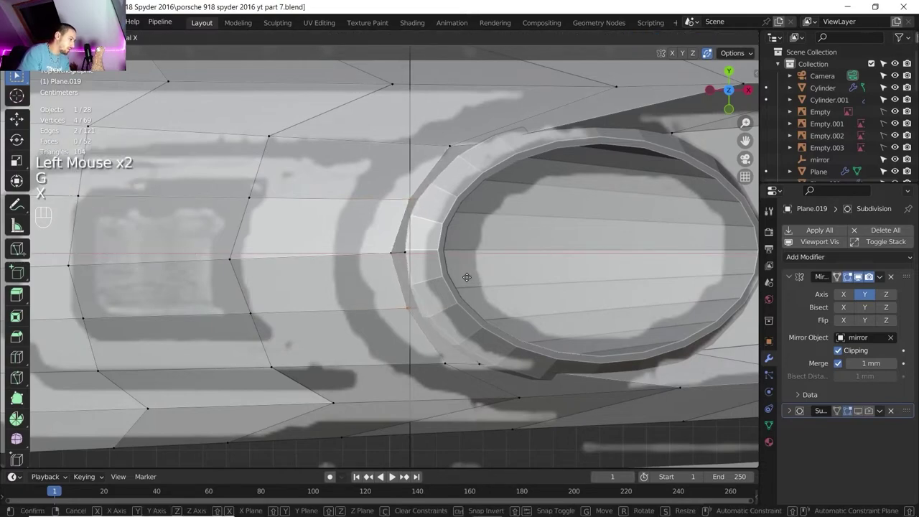
click(467, 277)
Step: Return to Object Mode and preview the surrounds with Subdivision in the viewport, leaving the modifier's viewport display off
scroll(467, 277, down, 2)
middle_drag(466, 277, 354, 244)
scroll(353, 244, down, 1)
key(Tab)
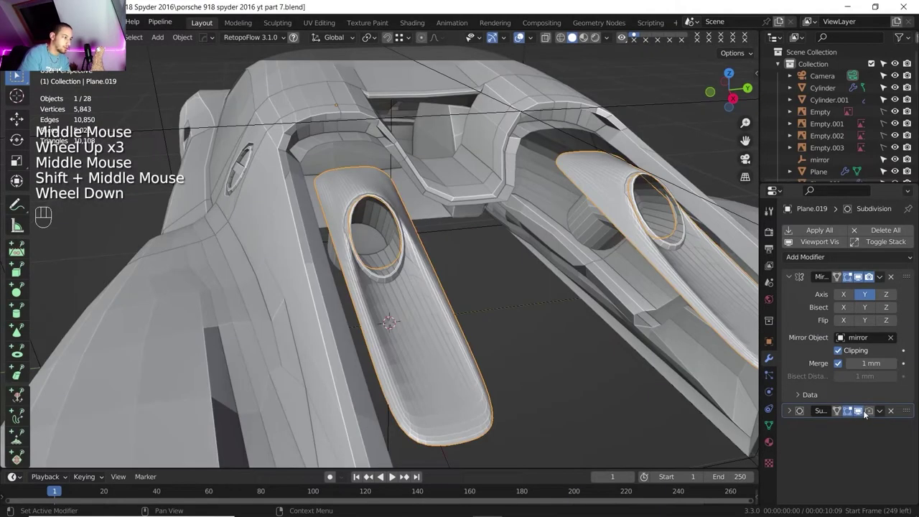
click(864, 412)
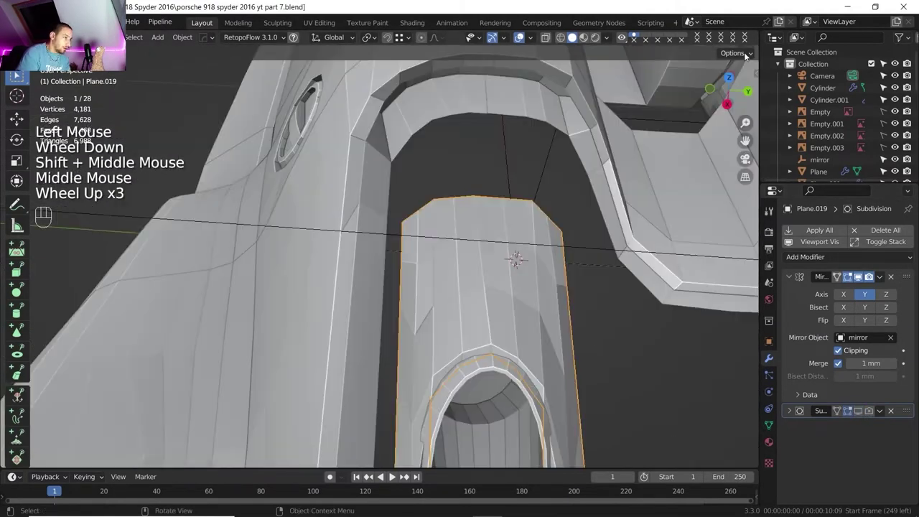
Step: Open the surround in Edit Mode from the top, examine the exhaust surrounds in the reference photo, and return to Blender
click(728, 78)
shift+middle_drag(589, 161, 410, 226)
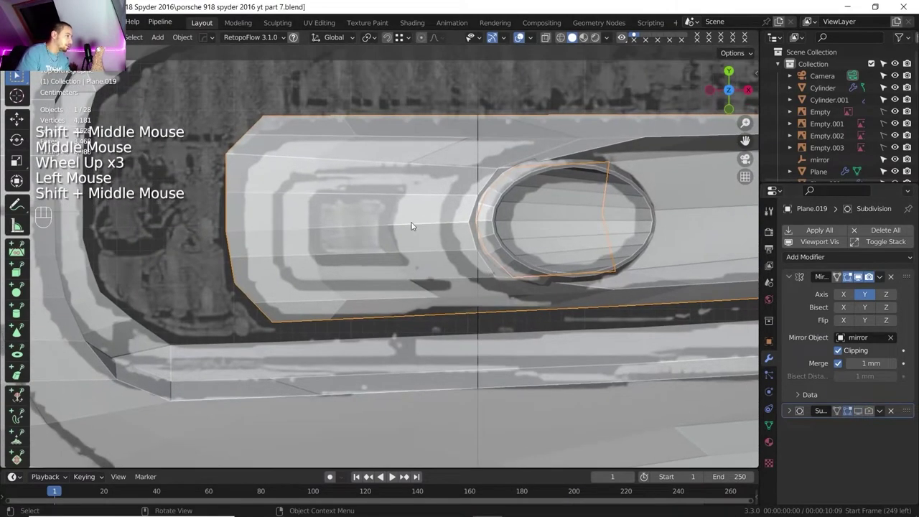
click(397, 208)
key(Tab)
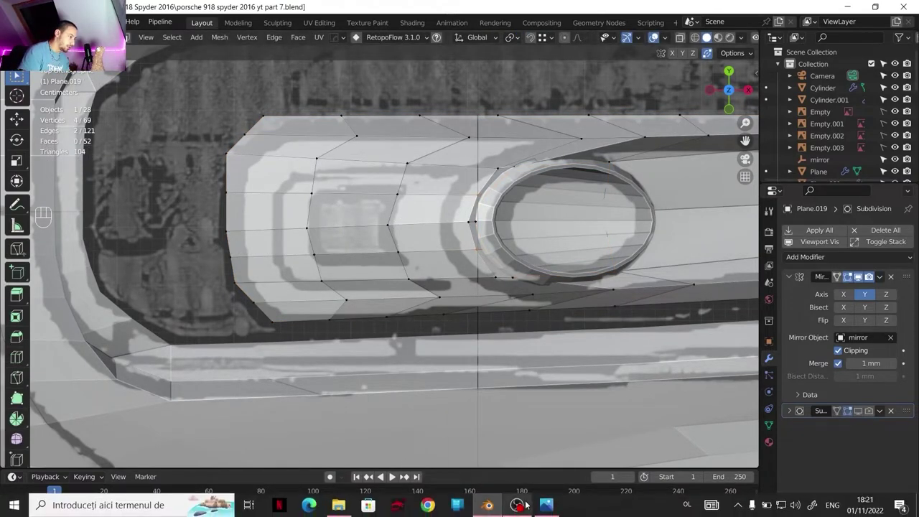
click(538, 504)
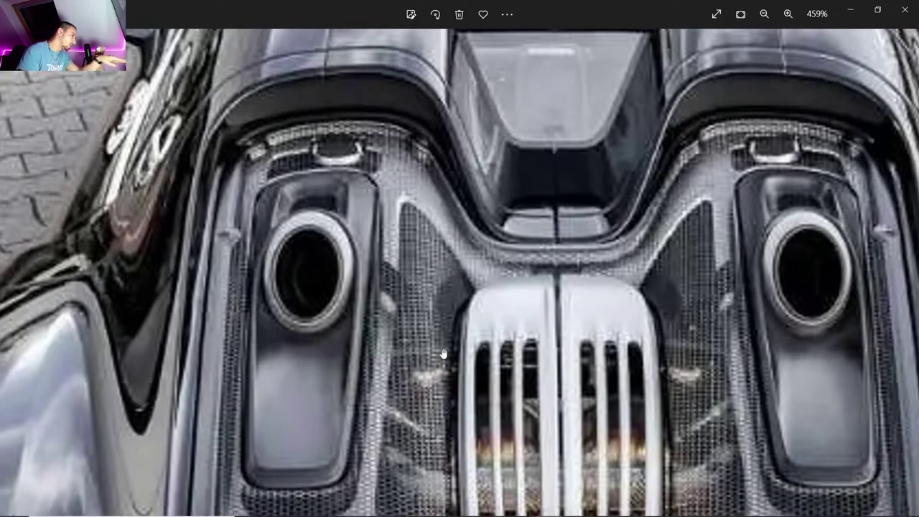
click(488, 505)
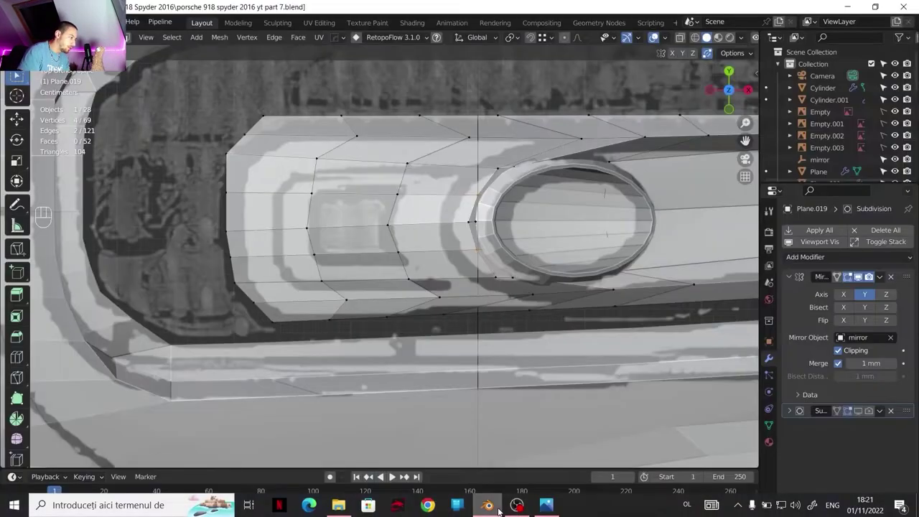
Step: Select the crosswise edge path between the pipe opening and the surround's -X end and slide it slightly toward the pipe
middle_drag(406, 243, 413, 251)
ctrl+click(445, 300)
key(g)
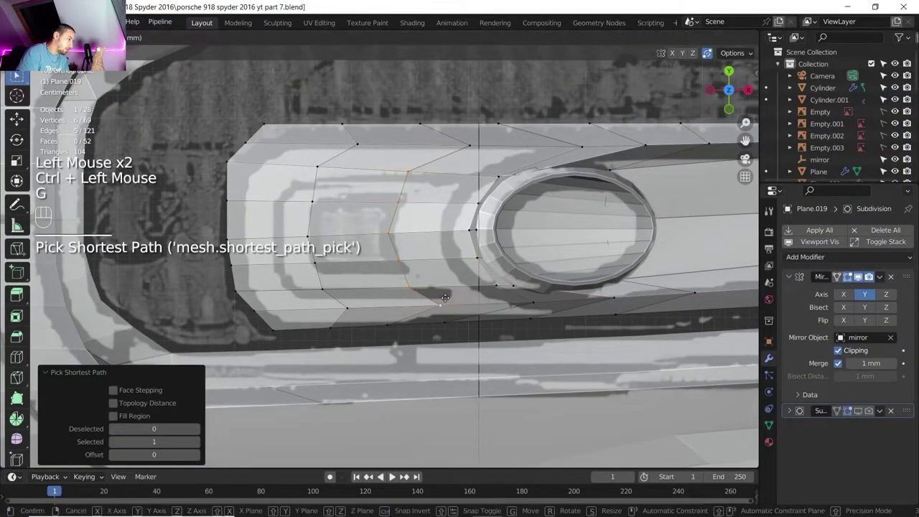
key(g)
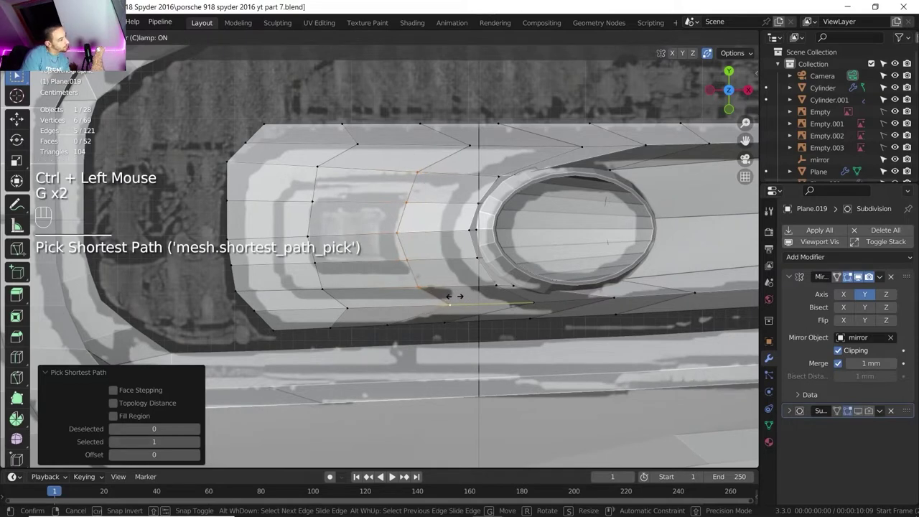
click(453, 296)
Step: Slide the crosswise edge path nearest the surround's -X end farther from the pipe, by a factor of about -0.44
click(316, 166)
ctrl+click(346, 298)
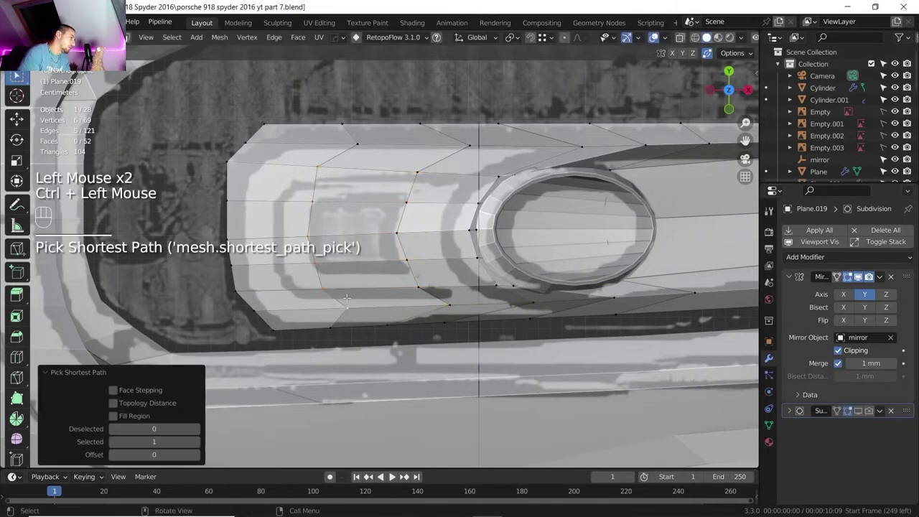
key(g)
key(g)
click(392, 300)
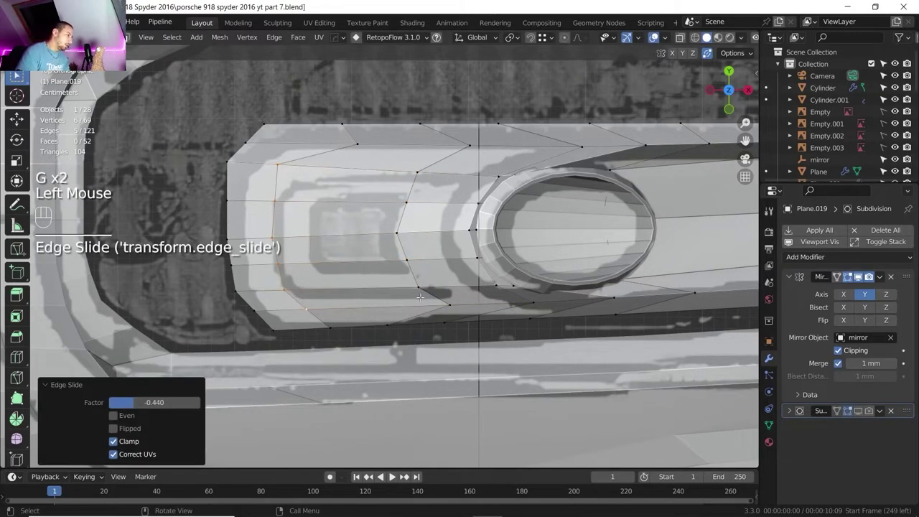
Step: Slide the +Y corner vertex of that path inward by a factor of about 0.419 and along X toward the pipe
double_click(279, 166)
key(g)
key(g)
click(284, 186)
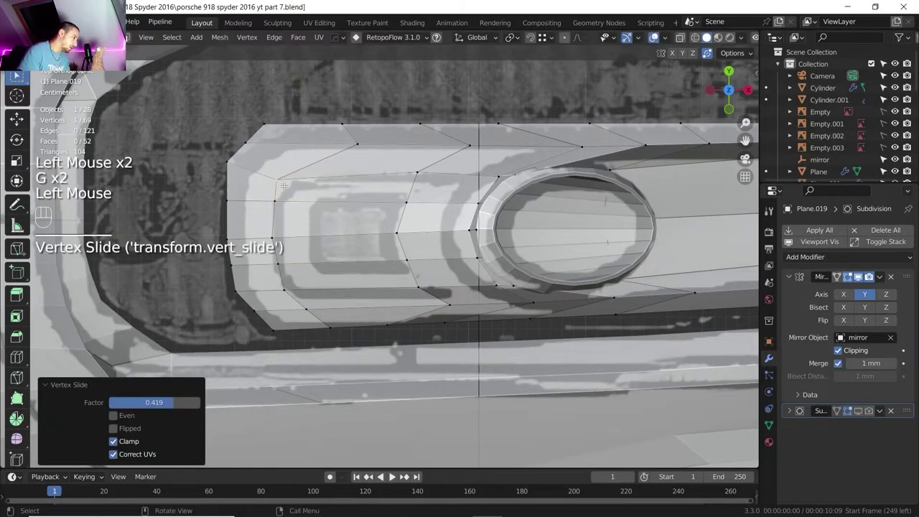
key(g)
key(g)
click(344, 152)
Step: Slide three vertices on the surround's +Y lengthwise row toward the -X end, the last by a factor of about 0.285
click(351, 149)
key(g)
key(g)
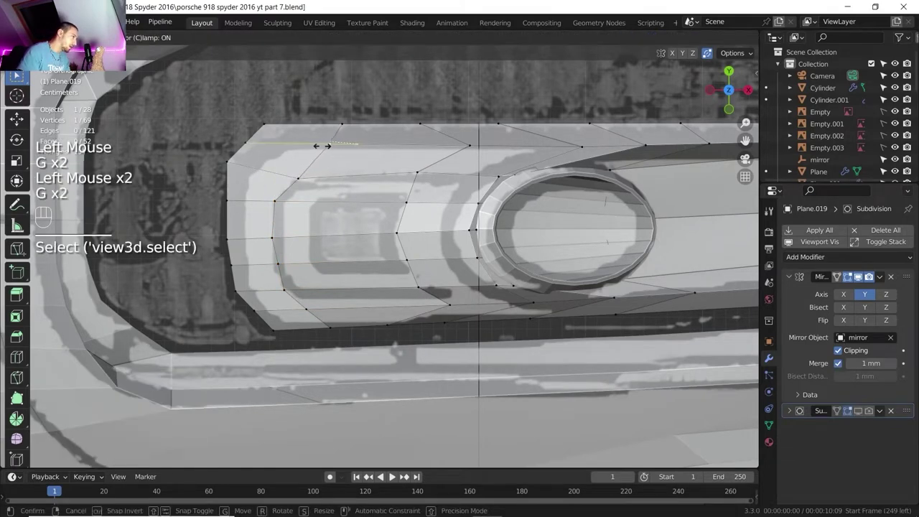
click(430, 146)
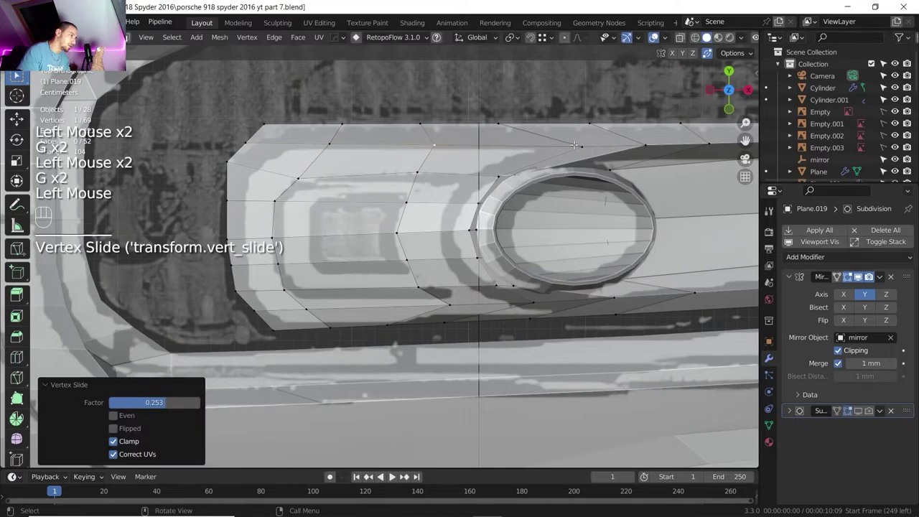
click(574, 145)
key(g)
key(g)
click(544, 144)
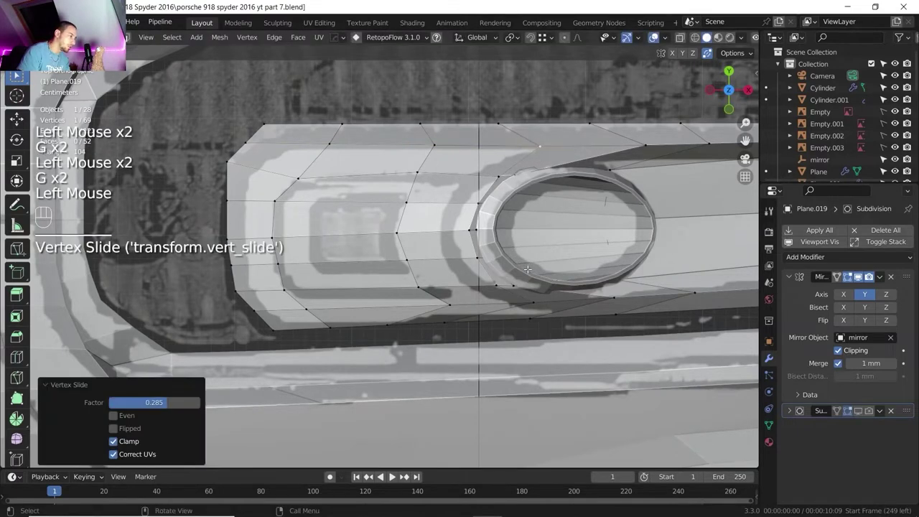
Step: Slide three vertices on the surround's -Y lengthwise row below the pipe toward the -X end, by factors of about 0.25
click(506, 302)
key(g)
key(g)
click(594, 299)
click(587, 296)
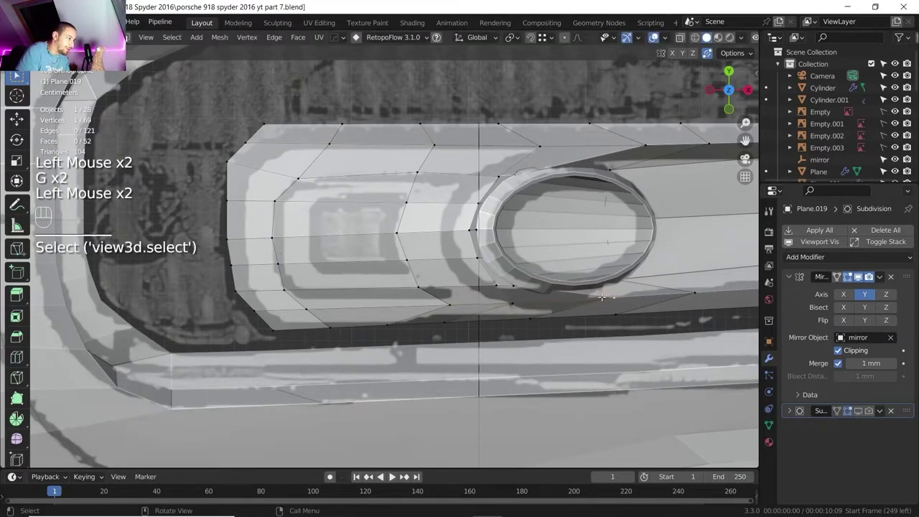
key(g)
key(g)
click(575, 296)
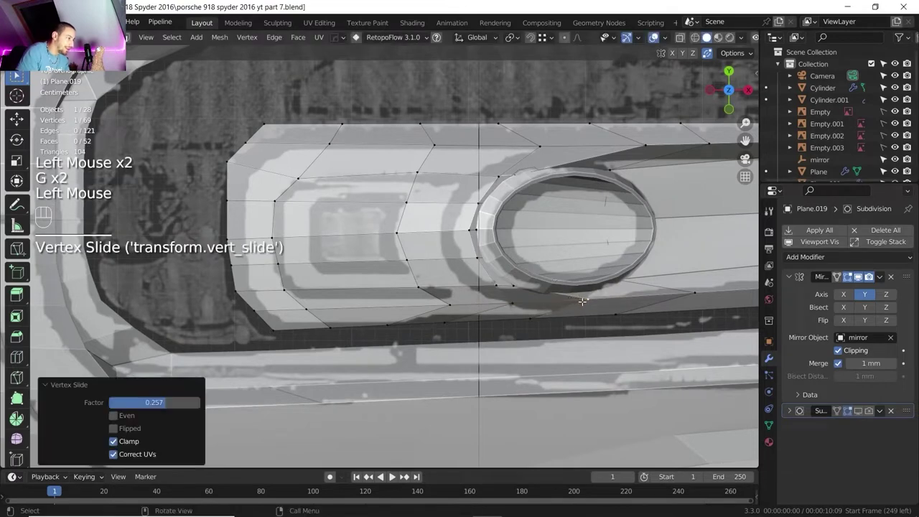
scroll(596, 296, down, 1)
click(619, 291)
key(g)
key(g)
click(615, 291)
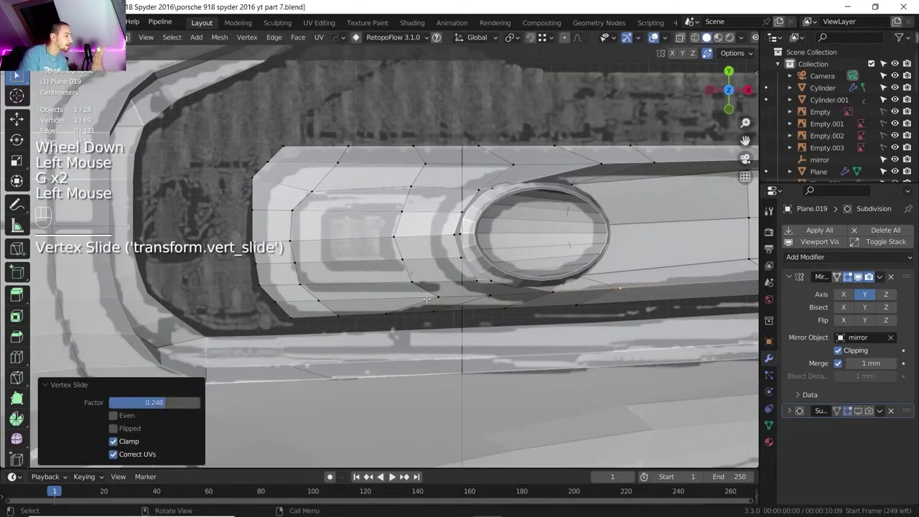
Step: Slide the lengthwise edge on the -Y side of the flat area outward by a factor of about -0.332 to match the blueprint
scroll(427, 298, up, 2)
click(451, 291)
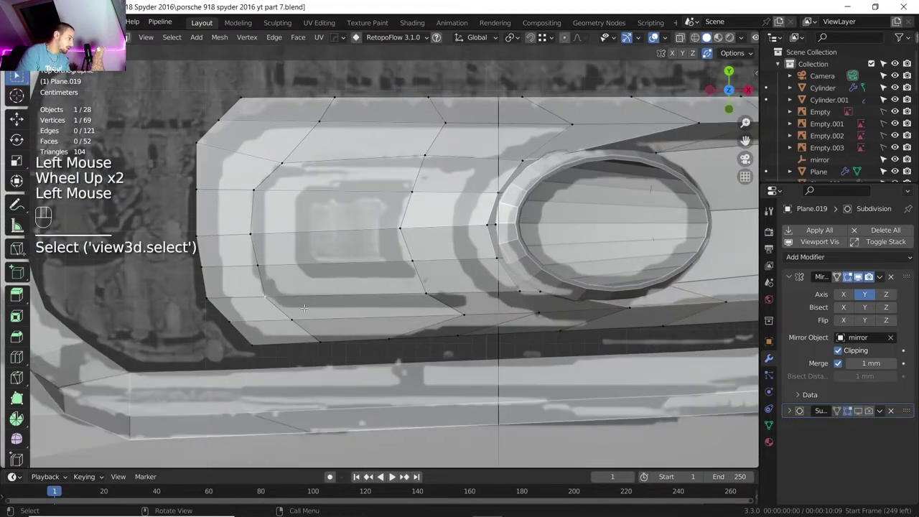
shift+click(452, 292)
key(g)
key(g)
click(305, 184)
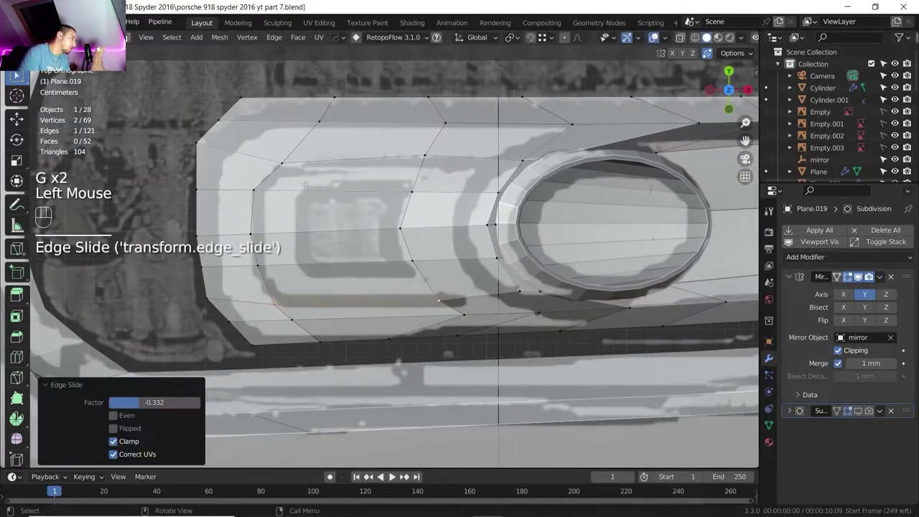
scroll(305, 184, down, 2)
scroll(290, 207, up, 1)
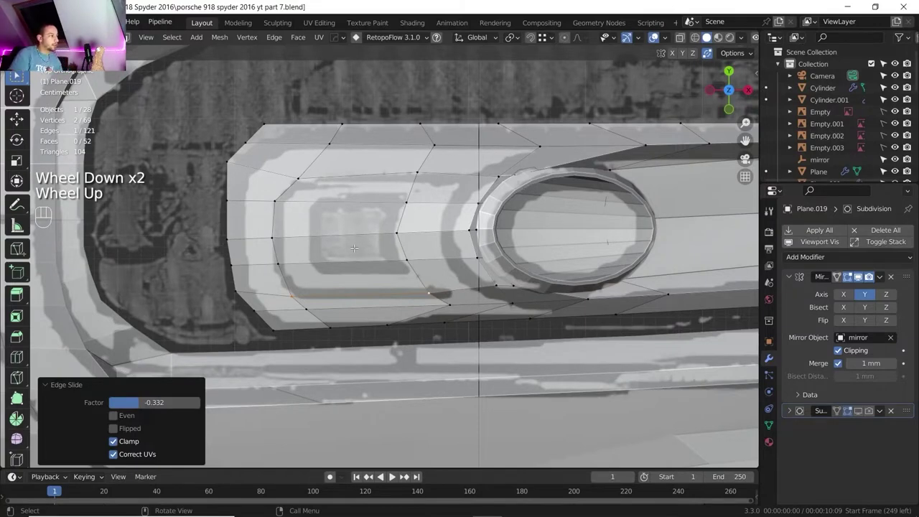
Step: Select the eight faces between the -X edge path and the pipe rim and inset them by about 9 mm
click(435, 180)
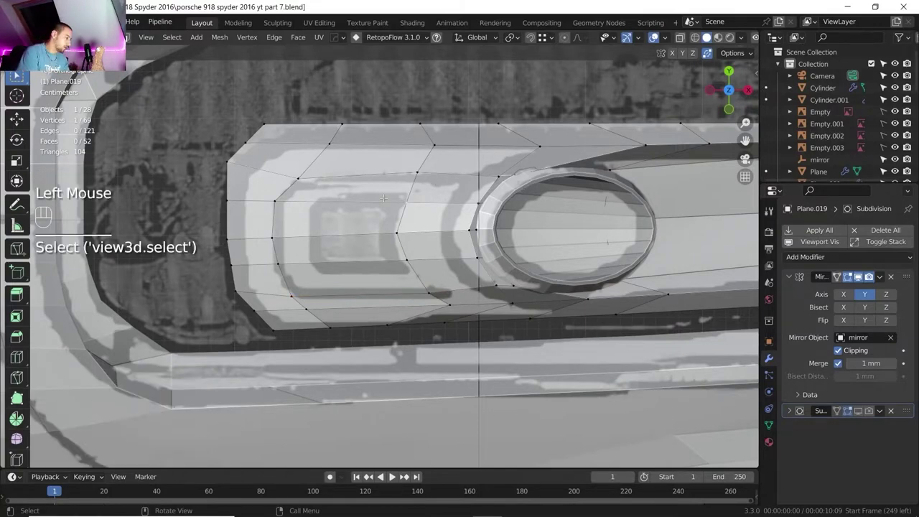
key(3)
click(345, 189)
shift+click(449, 188)
shift+click(416, 226)
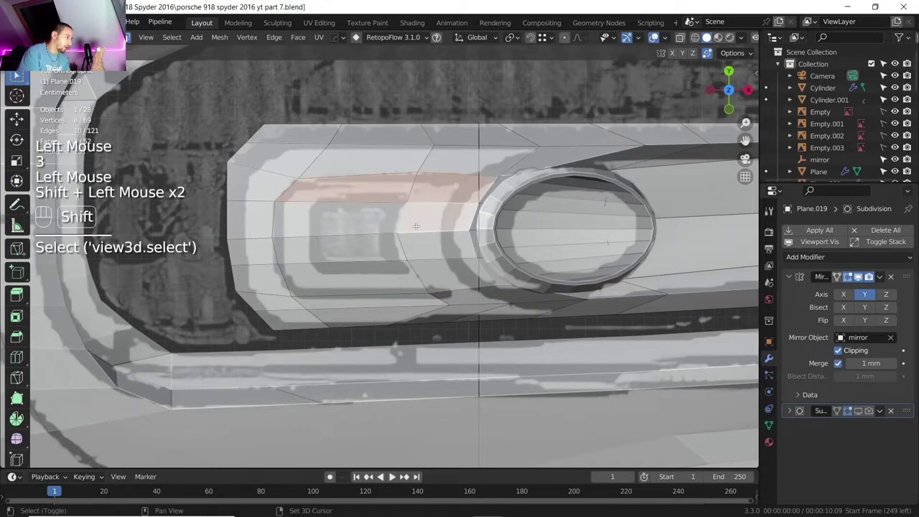
shift+click(425, 279)
shift+click(359, 276)
shift+click(308, 237)
shift+click(345, 216)
key(i)
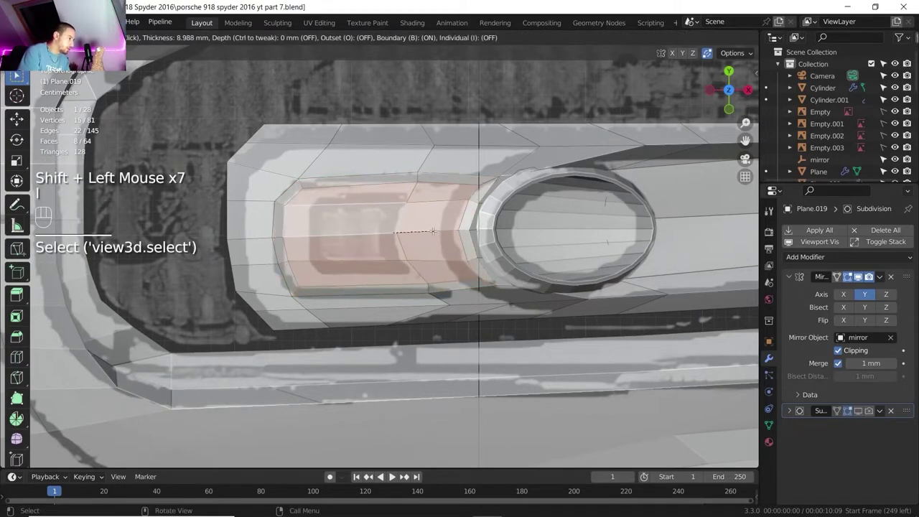
click(433, 231)
Step: Select the middle crosswise edge path across the inset and slide it away from the pipe by a factor of about 0.347
ctrl+click(432, 234)
middle_drag(432, 234, 553, 197)
click(562, 193)
click(726, 82)
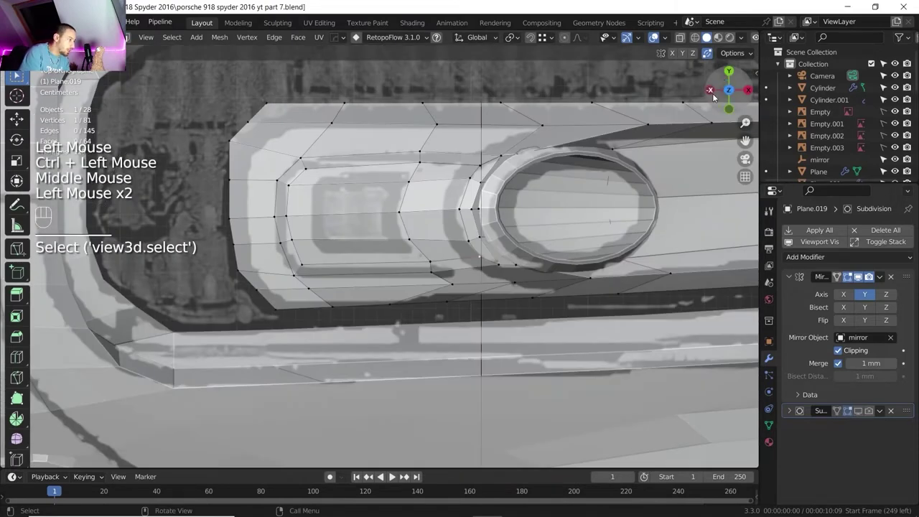
ctrl+click(418, 191)
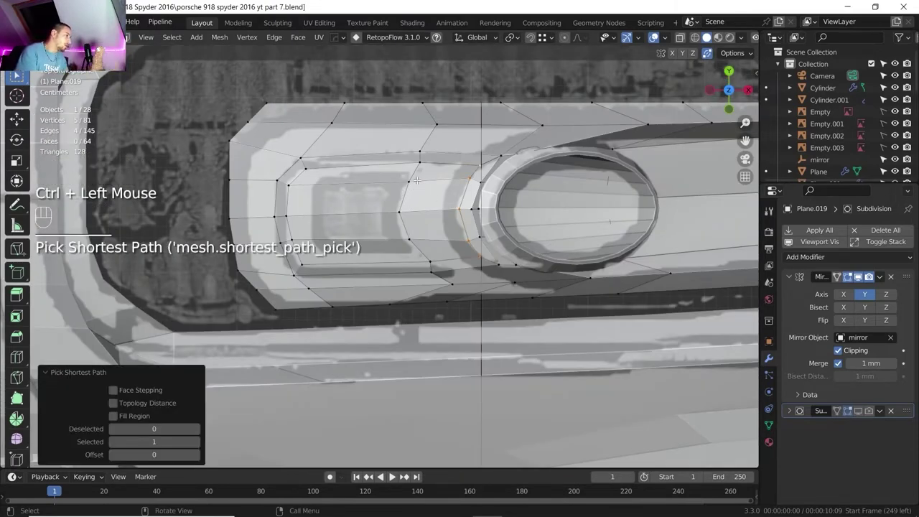
click(433, 123)
ctrl+click(448, 285)
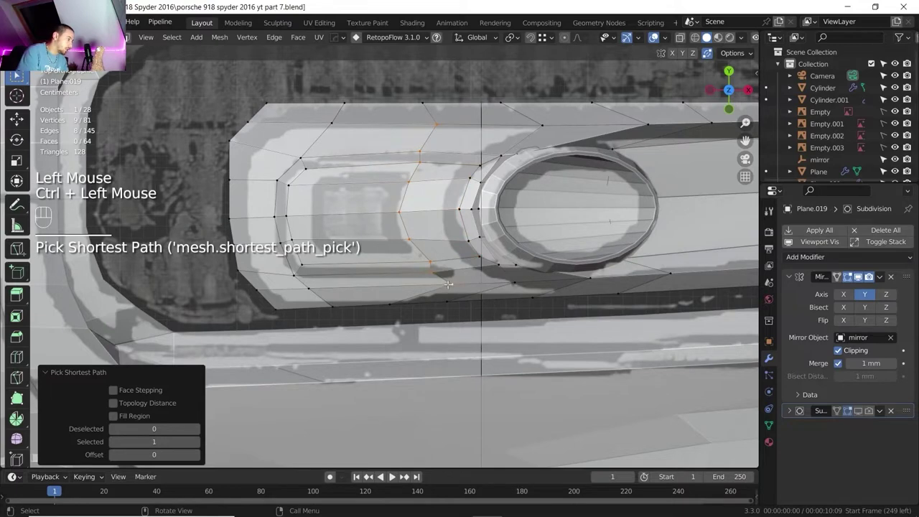
key(g)
key(g)
click(410, 277)
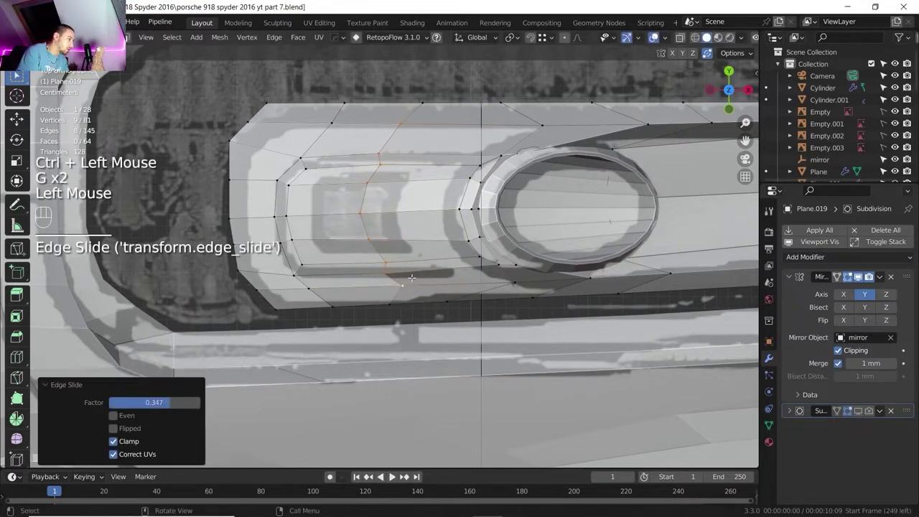
Step: Slide the inset's pipe-side edge path away from the rim to the end of the recess in the blueprint
click(481, 165)
ctrl+click(479, 256)
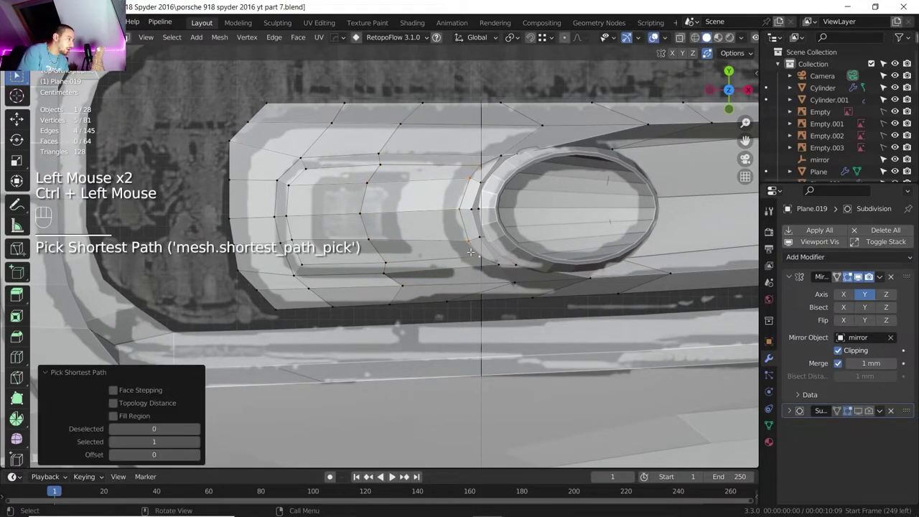
key(g)
key(g)
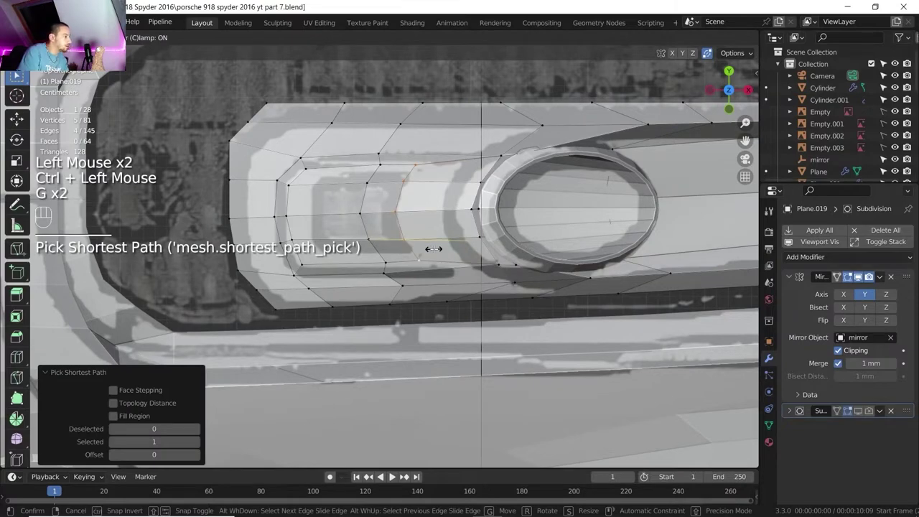
click(433, 249)
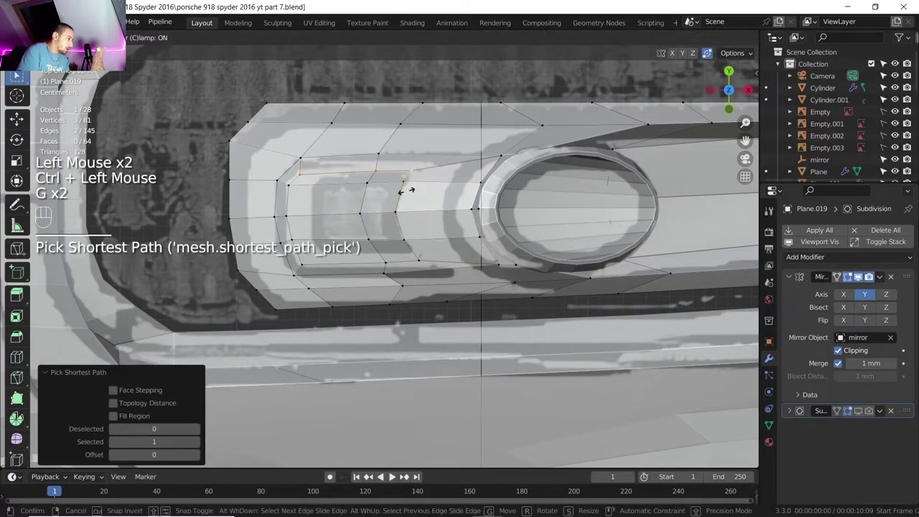
Step: Slide the inset's +Y and -Y edge paths inward to the recess outline, then adjust the pipe-side corner vertex
click(406, 231)
click(354, 257)
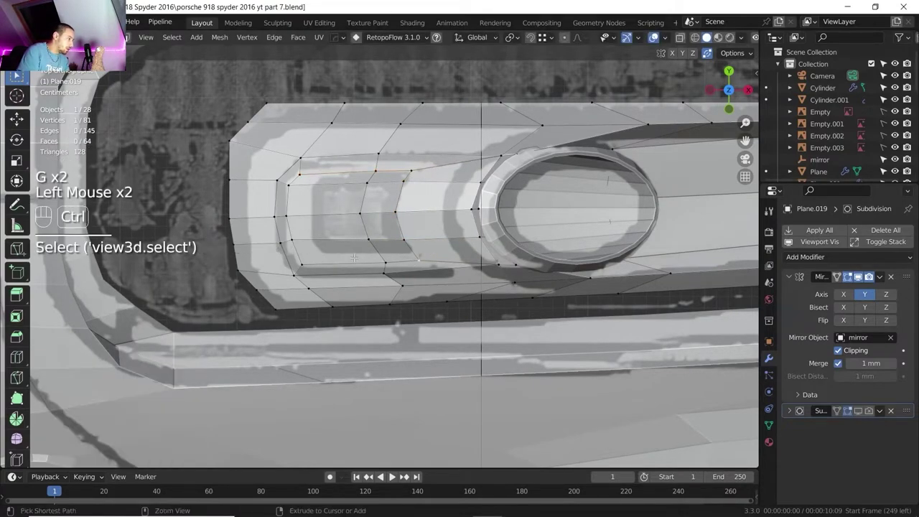
ctrl+click(306, 265)
key(g)
key(g)
click(359, 257)
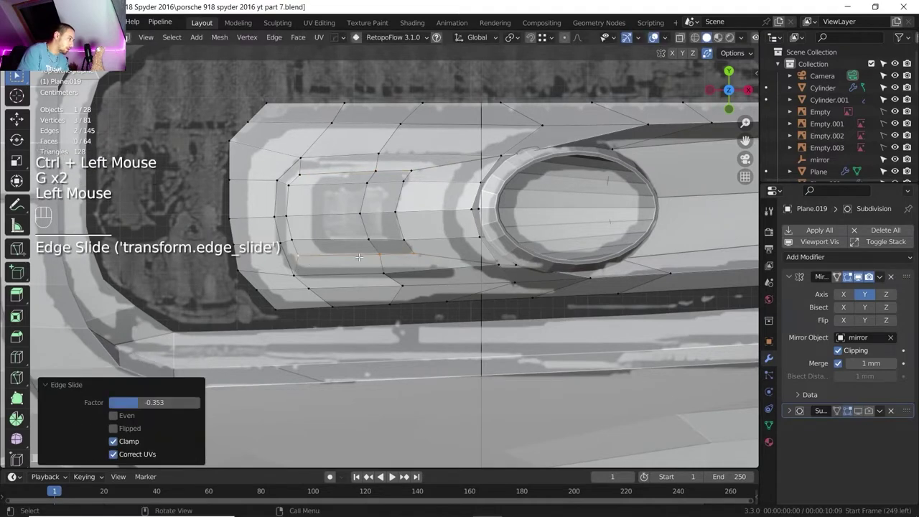
shift+click(304, 255)
key(g)
key(g)
shift+click(299, 252)
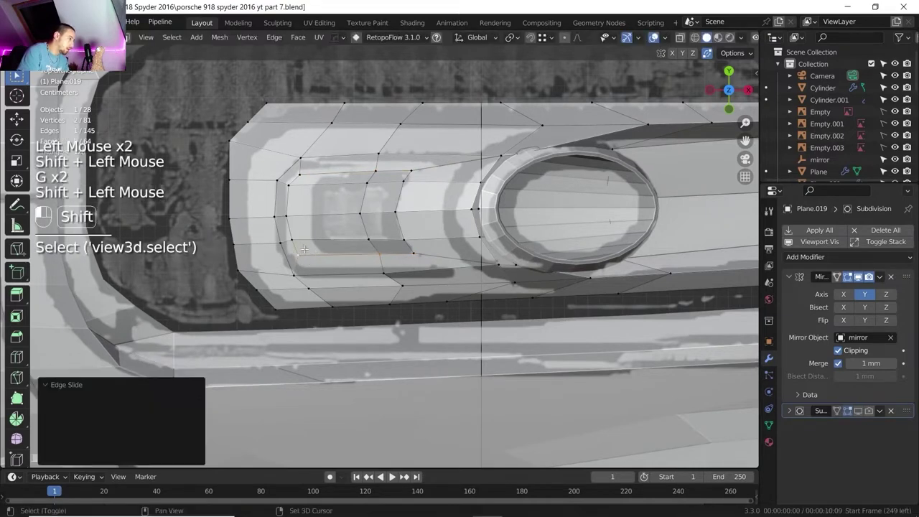
Step: Slide the inset's -X end edge path toward the pipe by a factor of about -0.324
ctrl+click(311, 187)
key(g)
key(g)
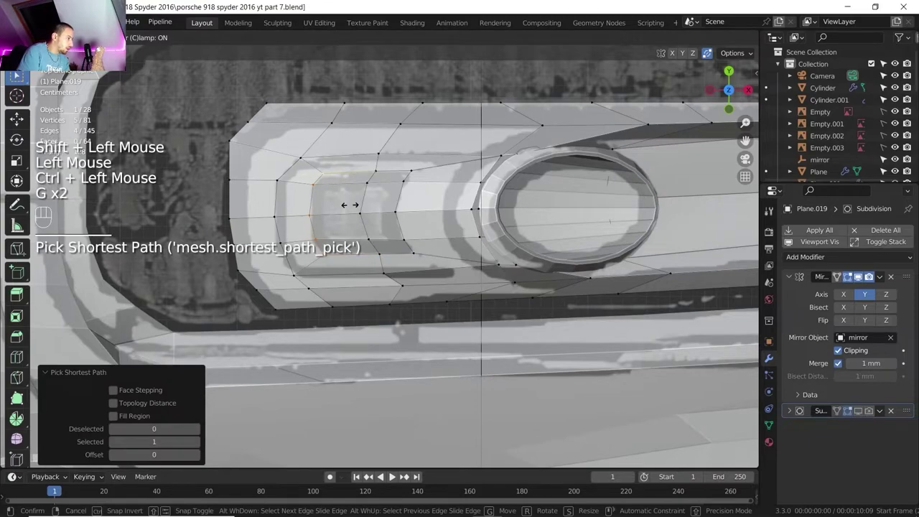
click(358, 224)
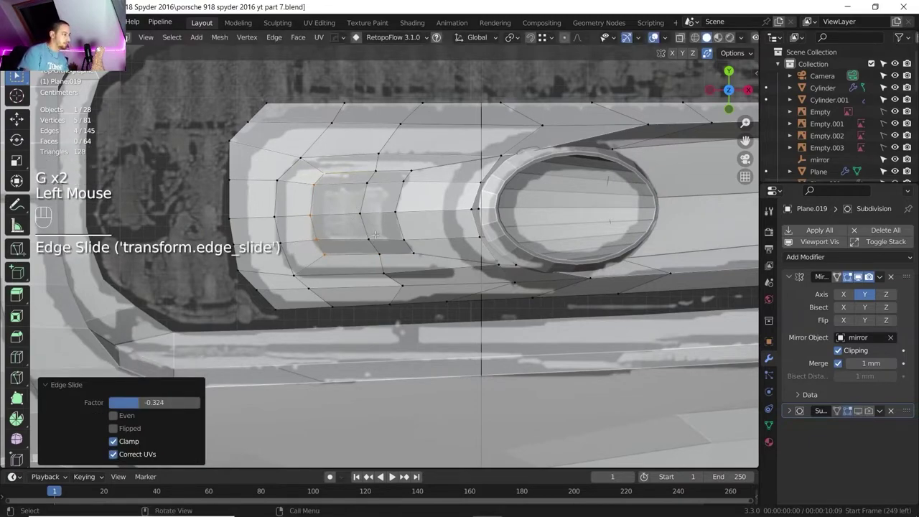
Step: Select the eight faces inside the inset and sink them along Z into a recess, with a final Z move of 1.4237 mm
key(3)
middle_drag(386, 234, 359, 200)
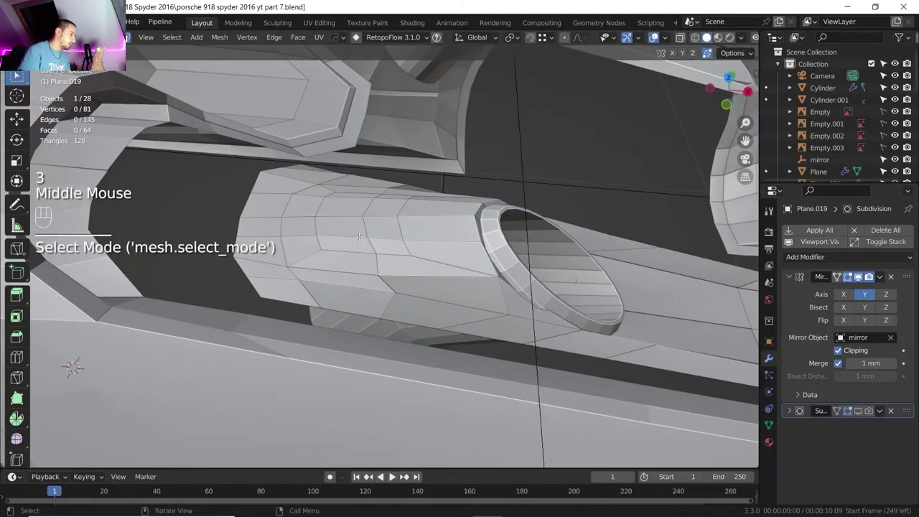
click(359, 253)
mouse_move(360, 253)
middle_down()
mouse_move(371, 259)
mouse_move(384, 233)
middle_up()
key(c)
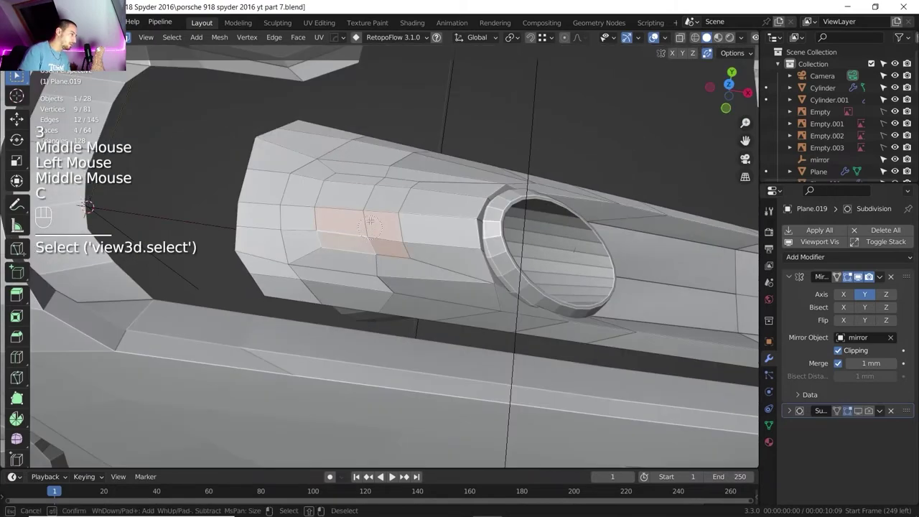
right_click(374, 195)
middle_drag(374, 196, 376, 219)
key(g)
key(z)
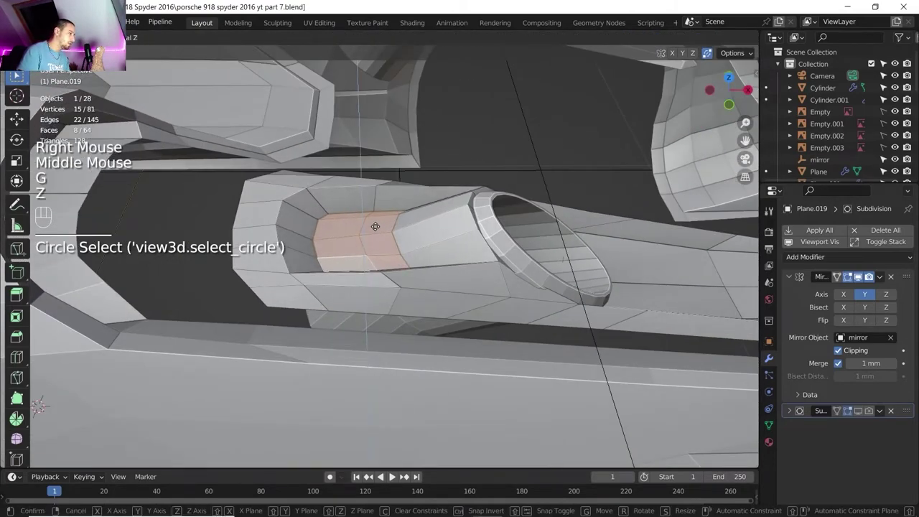
shift+click(375, 227)
scroll(376, 228, down, 2)
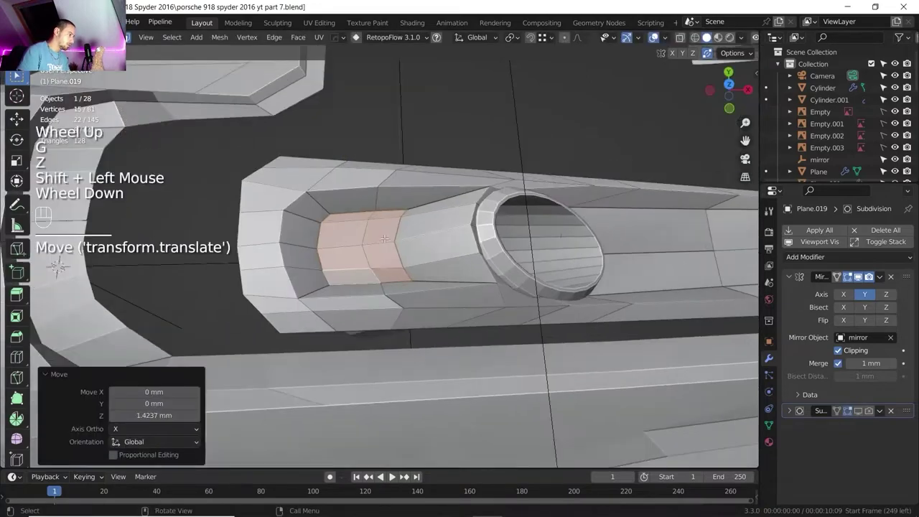
Step: Inspect the recess from several angles and compare it with the exhaust surrounds in the reference photo
middle_drag(376, 227, 374, 258)
scroll(373, 259, down, 1)
middle_drag(373, 258, 431, 272)
scroll(431, 273, up, 1)
click(546, 512)
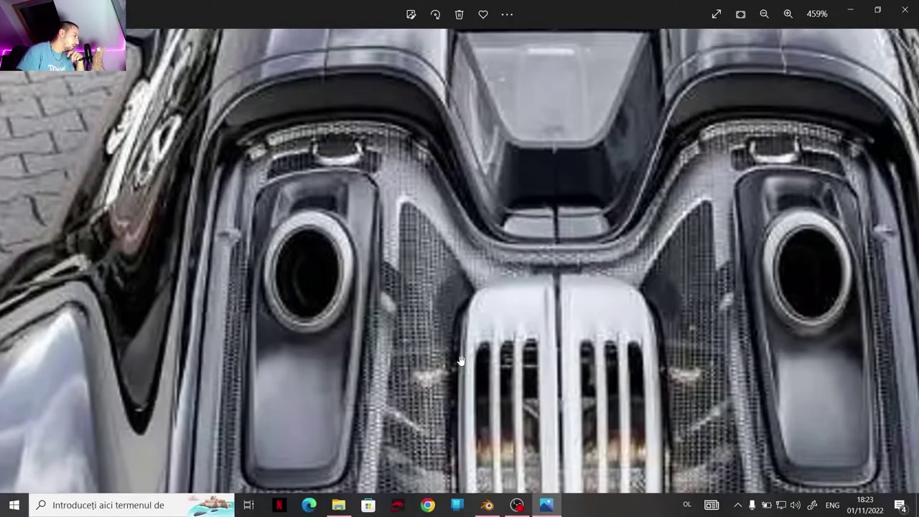
scroll(381, 264, up, 1)
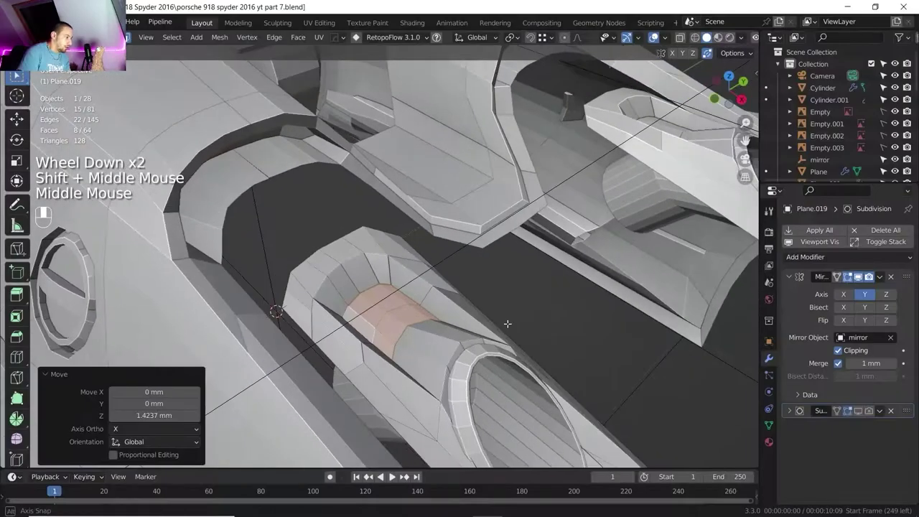
Step: Extrude the eight recess floor faces by 56.038 mm along their normal and shift them -114.34 mm along X
middle_drag(507, 323, 519, 316)
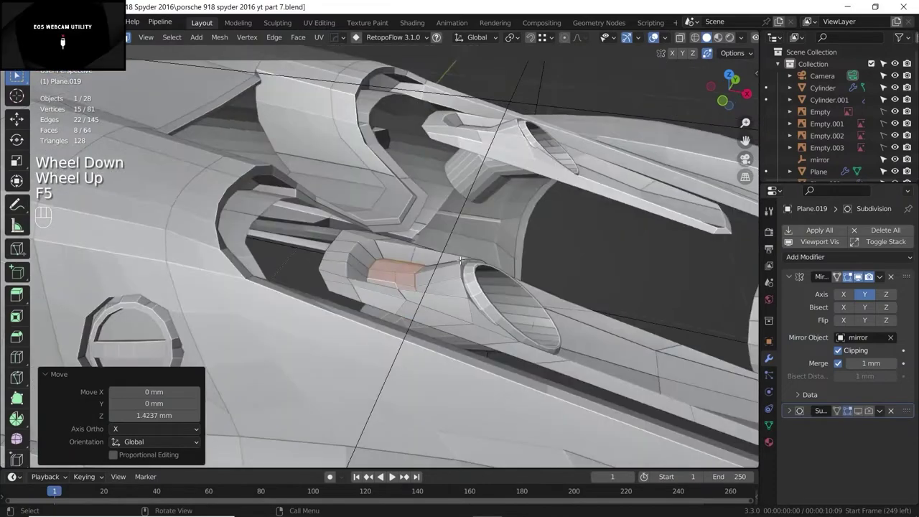
shift+middle_drag(431, 301, 437, 317)
middle_drag(437, 317, 441, 326)
scroll(442, 326, up, 3)
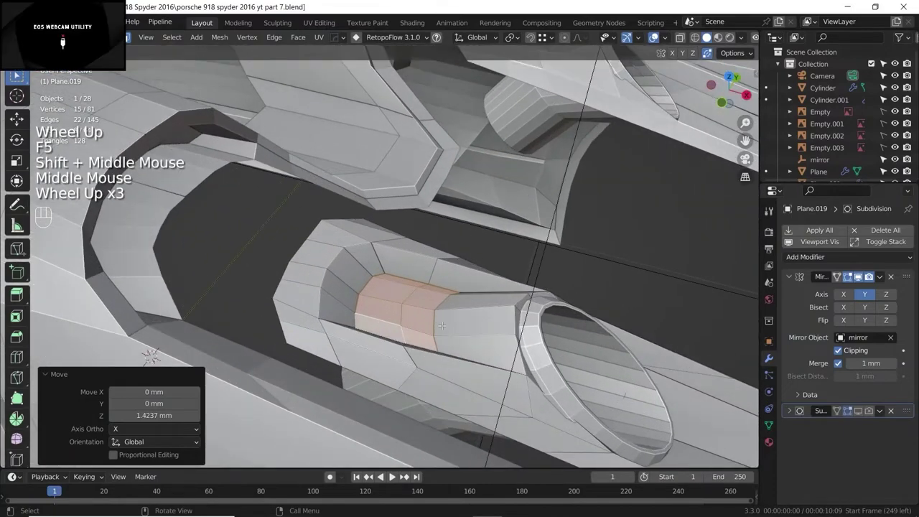
key(e)
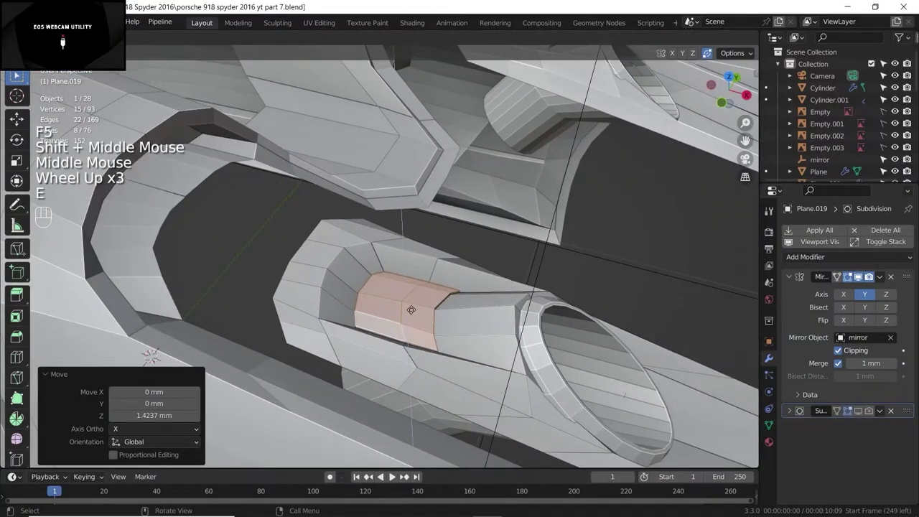
click(412, 335)
key(g)
key(x)
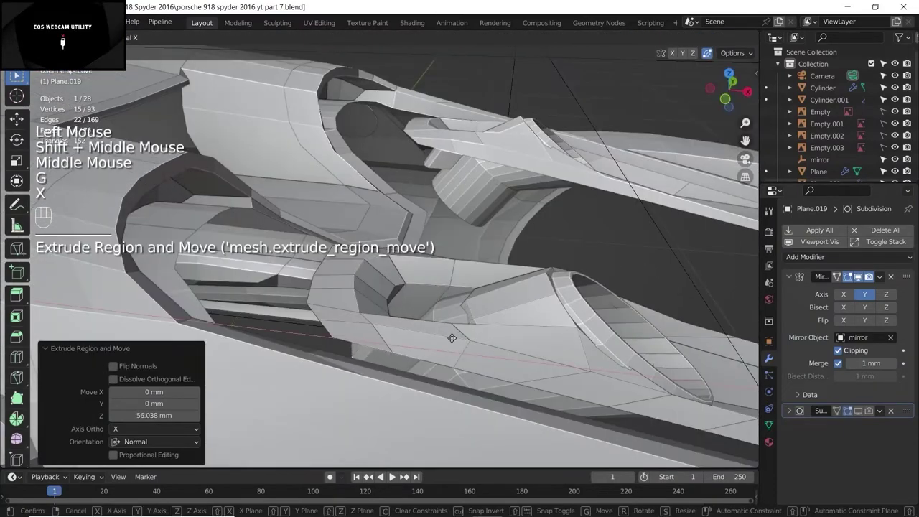
click(442, 336)
Step: Select the short edge at the recess's pipe-side corner and move it -4.8819 mm along X
middle_drag(442, 336, 278, 306)
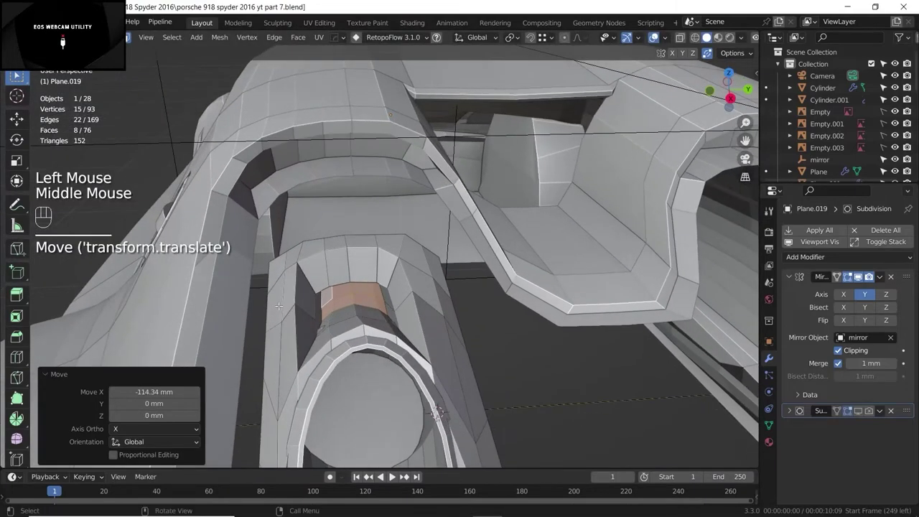
scroll(308, 324, up, 1)
click(320, 346)
key(2)
click(321, 346)
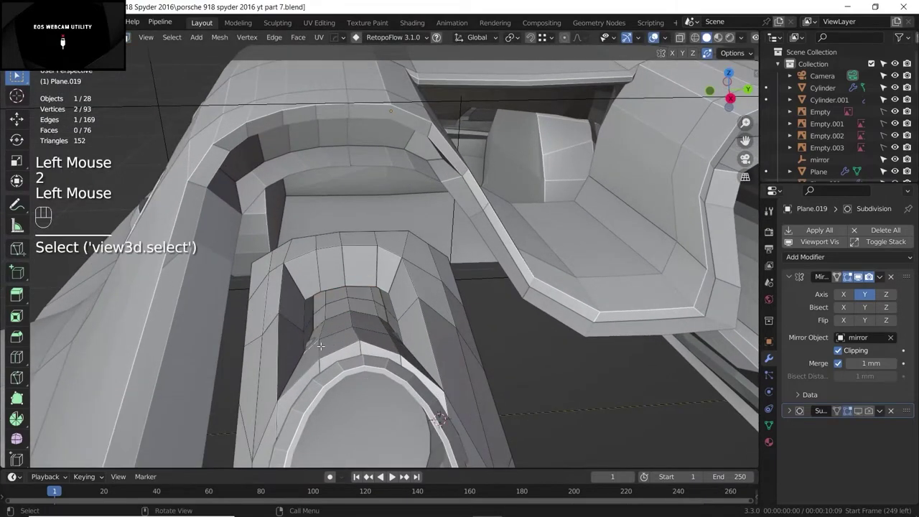
key(g)
key(x)
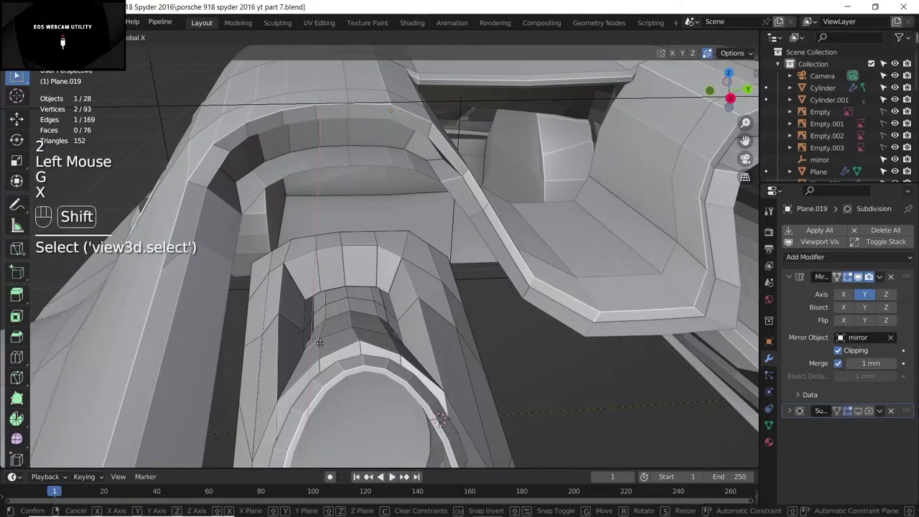
shift+click(320, 330)
scroll(320, 330, down, 1)
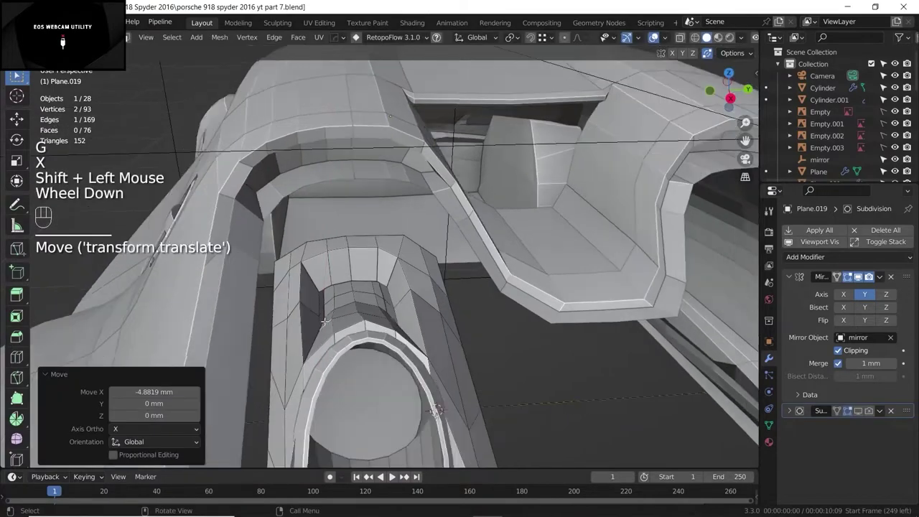
Step: Leave mesh editing and inspect the deepened recess and exhaust surrounds from above, the front and the rear
middle_drag(321, 329, 337, 320)
scroll(345, 313, up, 1)
scroll(344, 313, up, 1)
key(Tab)
shift+middle_drag(301, 293, 345, 280)
shift+scroll(345, 280, up, 1)
scroll(392, 254, down, 2)
middle_drag(344, 280, 461, 334)
scroll(382, 349, up, 2)
shift+middle_drag(381, 349, 487, 262)
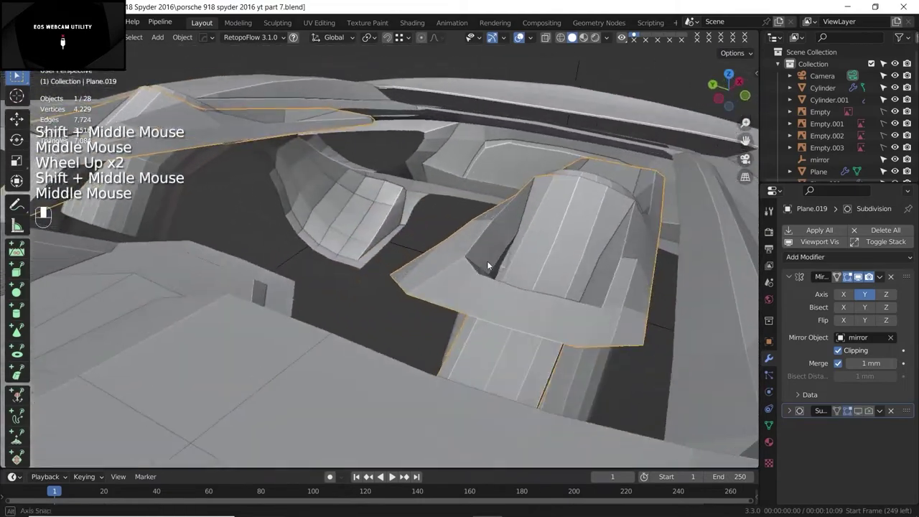
scroll(505, 308, up, 1)
scroll(505, 307, up, 2)
middle_drag(506, 307, 223, 287)
scroll(320, 277, down, 1)
scroll(292, 303, down, 1)
scroll(329, 267, up, 1)
shift+middle_drag(329, 267, 327, 230)
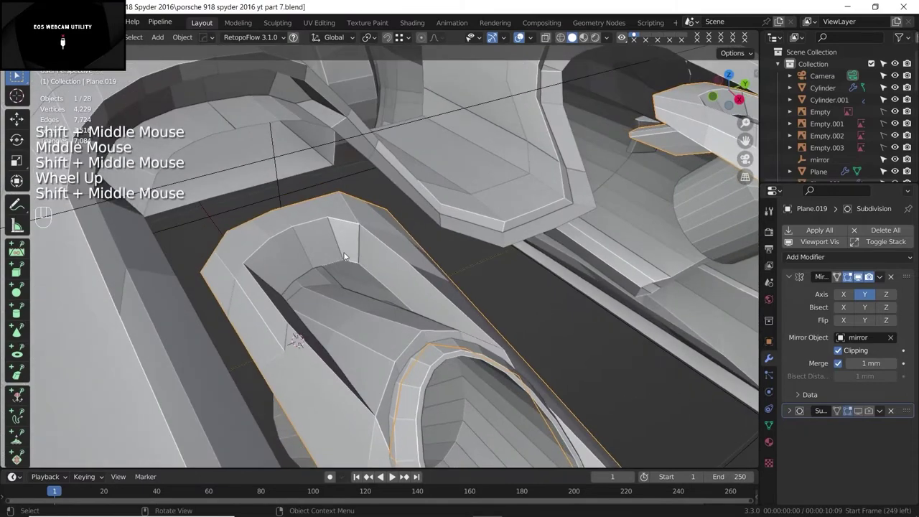
scroll(330, 240, up, 2)
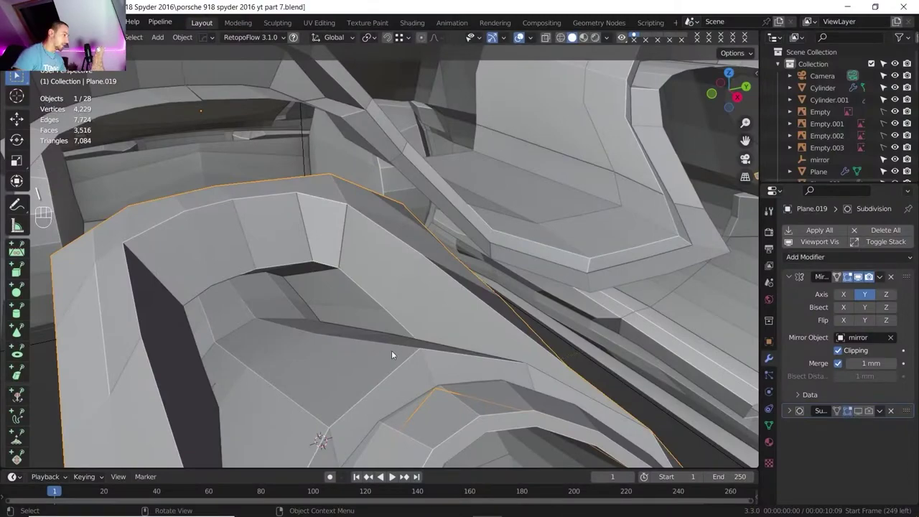
scroll(392, 350, down, 4)
scroll(380, 228, down, 2)
shift+middle_drag(377, 263, 371, 227)
scroll(368, 219, down, 1)
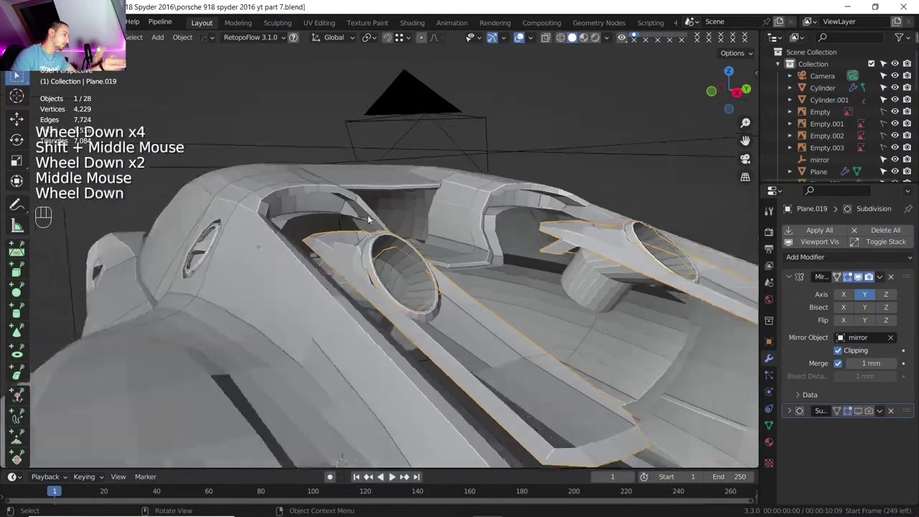
Step: Delete the end cap face of the exhaust pipe cylinder so the pipe is open at its lower end
shift+middle_drag(382, 280, 374, 285)
middle_drag(375, 285, 348, 309)
shift+middle_drag(348, 308, 331, 290)
scroll(330, 291, up, 2)
shift+middle_drag(330, 291, 342, 222)
scroll(531, 284, down, 1)
click(543, 284)
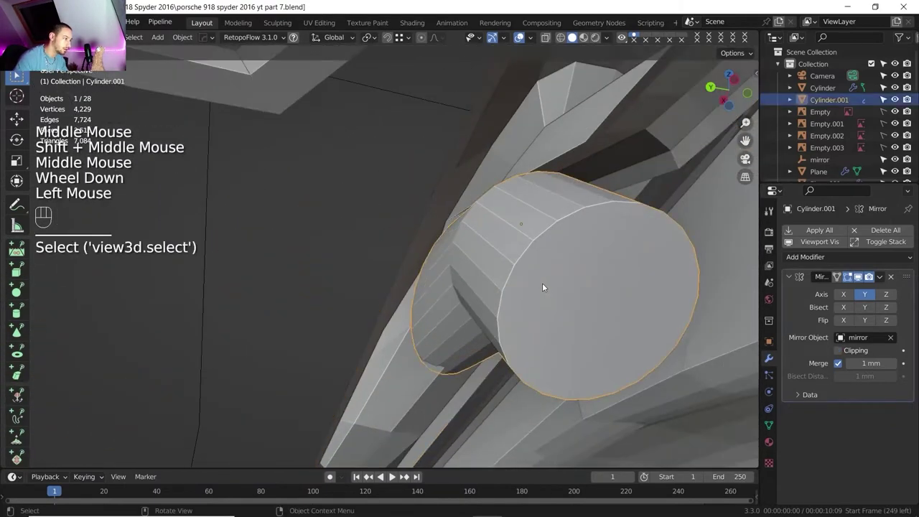
key(Tab)
click(553, 284)
key(3)
click(558, 285)
key(Delete)
click(562, 282)
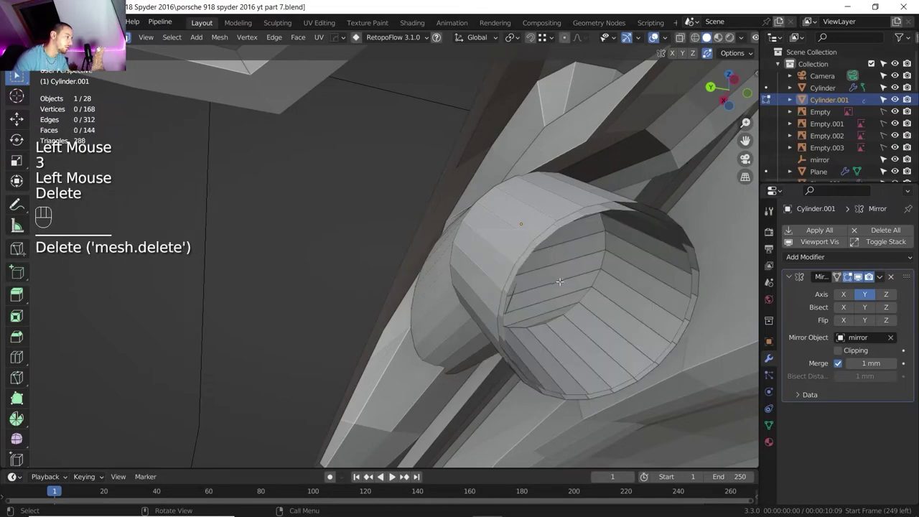
scroll(562, 283, down, 2)
middle_drag(562, 283, 572, 289)
shift+middle_drag(571, 289, 580, 294)
scroll(580, 294, down, 2)
key(Tab)
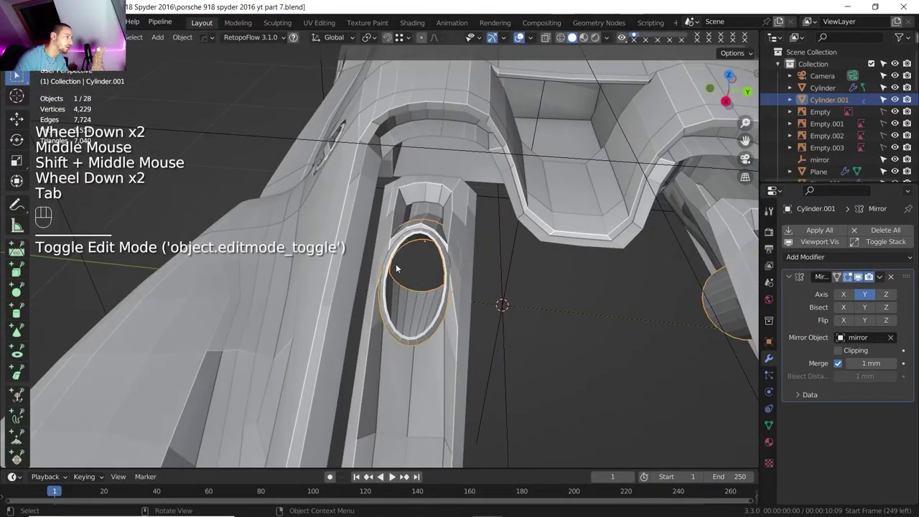
Step: Return to editing the exhaust surround and slide the vertex at the recess side wall along its edge beside the pipe housing
shift+middle_drag(500, 306, 474, 283)
middle_drag(474, 284, 449, 260)
scroll(438, 249, down, 2)
shift+middle_drag(449, 260, 426, 339)
scroll(351, 284, up, 3)
scroll(445, 343, down, 1)
scroll(445, 342, up, 2)
key(Tab)
key(Tab)
click(419, 290)
key(Tab)
scroll(420, 294, up, 1)
shift+scroll(421, 295, up, 1)
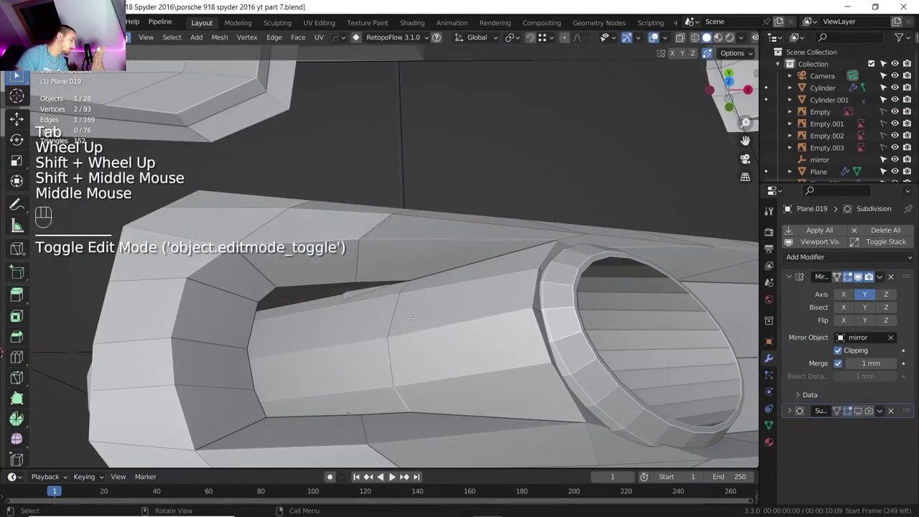
key(1)
click(435, 288)
key(g)
key(g)
click(431, 291)
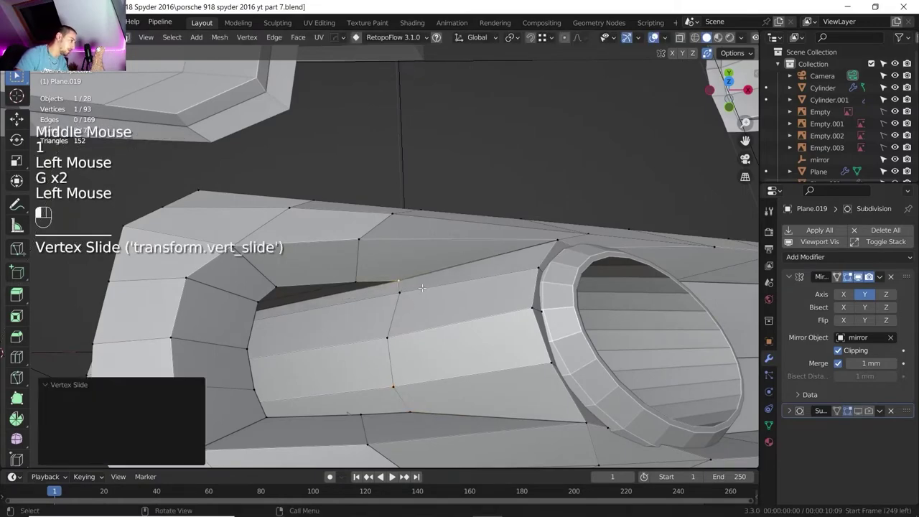
Step: Select the four edges along both long sides of the recess rim and straighten them with LoopTools Gstretch
scroll(424, 291, down, 2)
key(Tab)
middle_drag(420, 290, 400, 266)
scroll(400, 266, down, 2)
key(Tab)
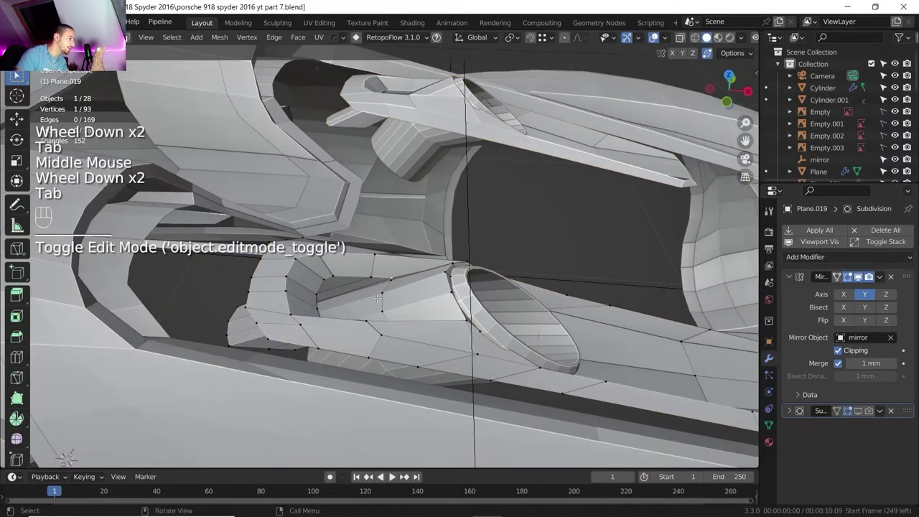
scroll(378, 309, up, 2)
key(2)
click(353, 353)
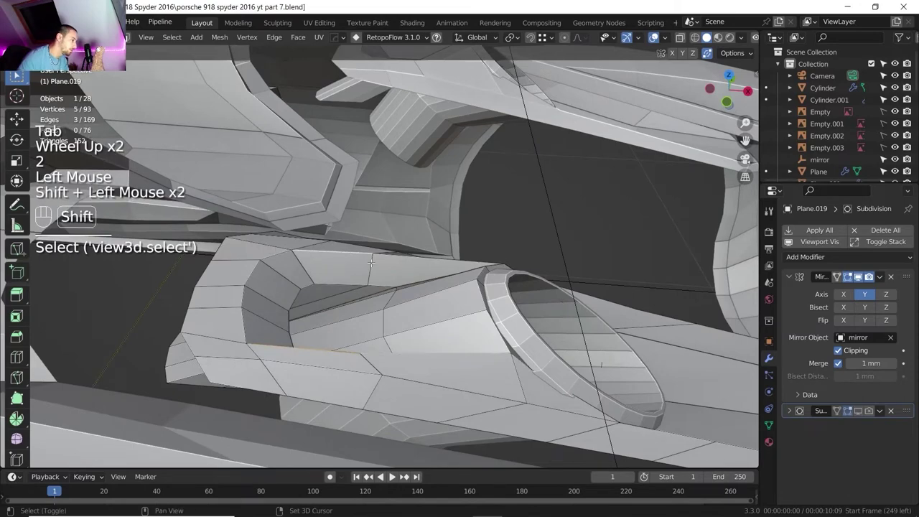
middle_drag(402, 266, 400, 238)
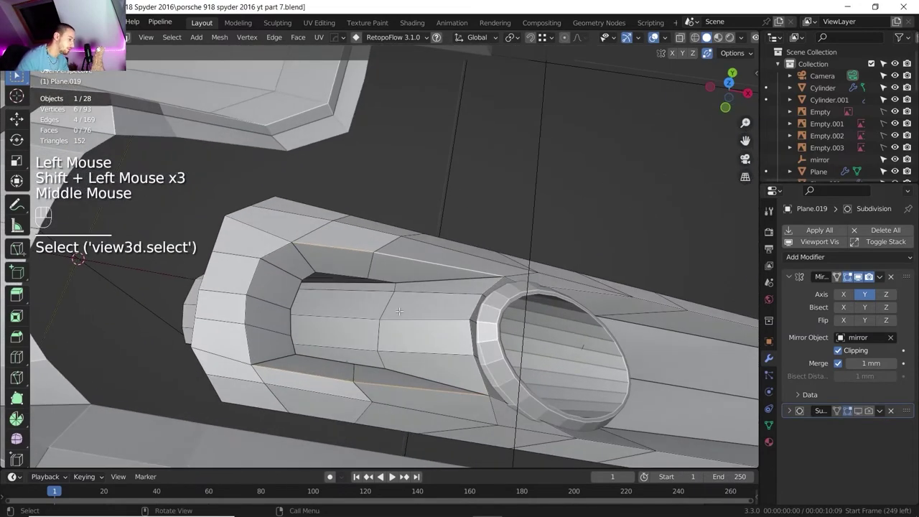
right_click(400, 238)
mouse_move(392, 81)
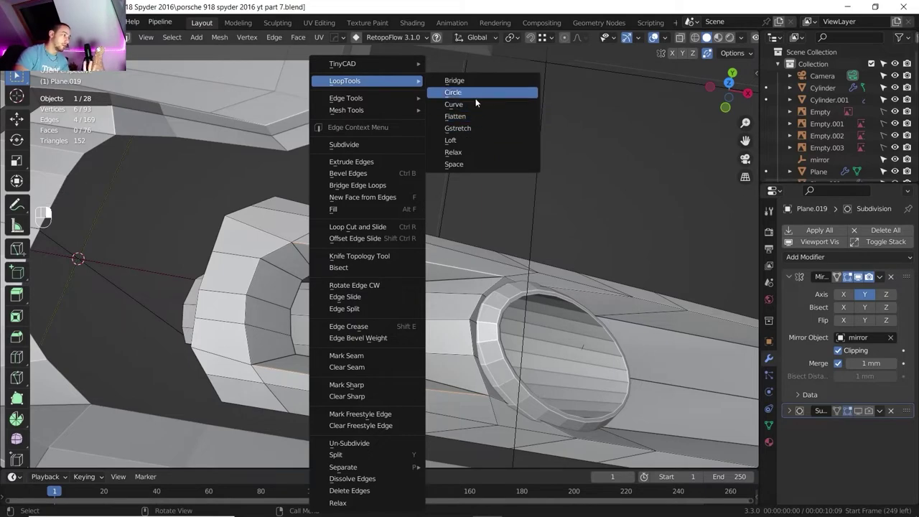
click(475, 127)
scroll(425, 257, down, 2)
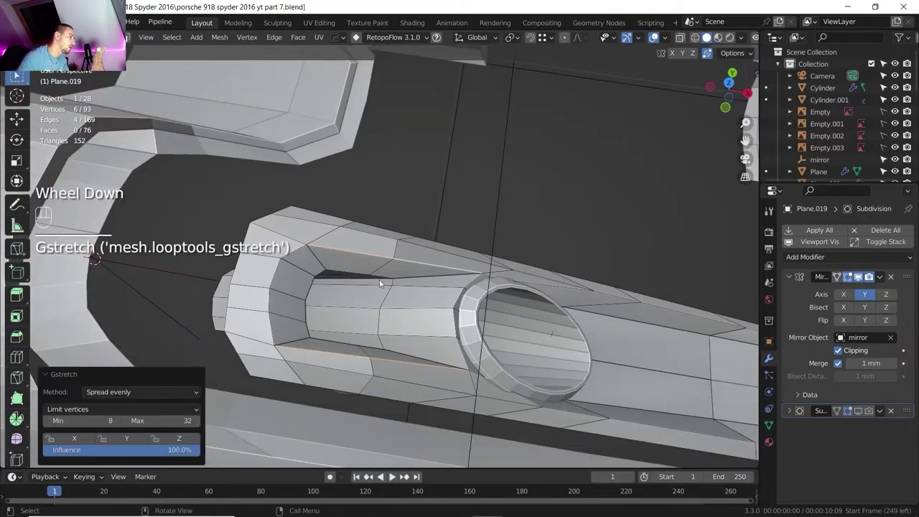
key(Tab)
scroll(369, 278, down, 1)
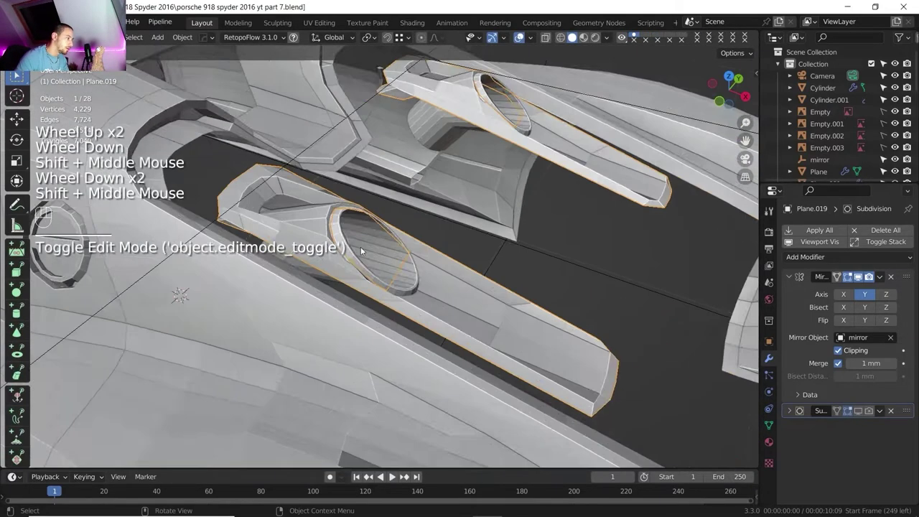
scroll(361, 249, down, 1)
Step: Select the three two-edge lengthwise lines on the tray in front of the pipe and straighten them with LoopTools Gstretch
middle_drag(407, 301, 298, 277)
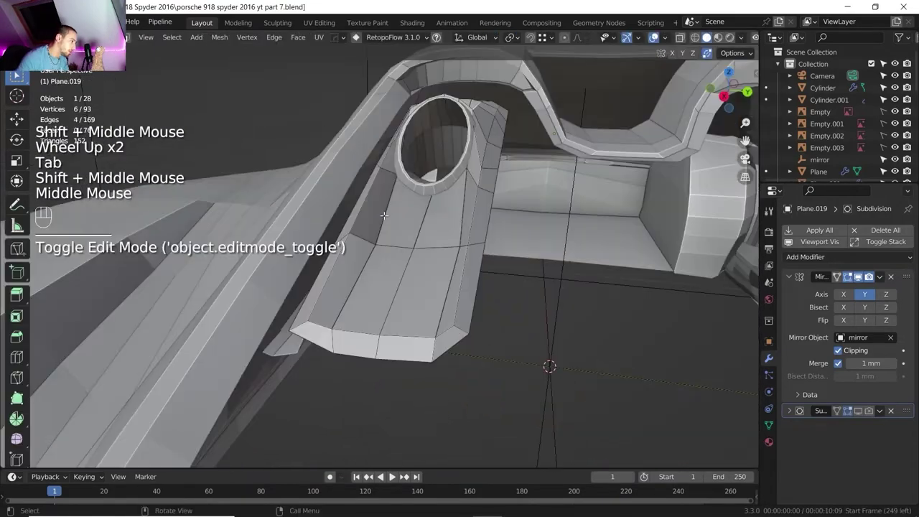
click(431, 259)
shift+click(424, 251)
middle_drag(430, 259, 422, 246)
scroll(422, 245, up, 2)
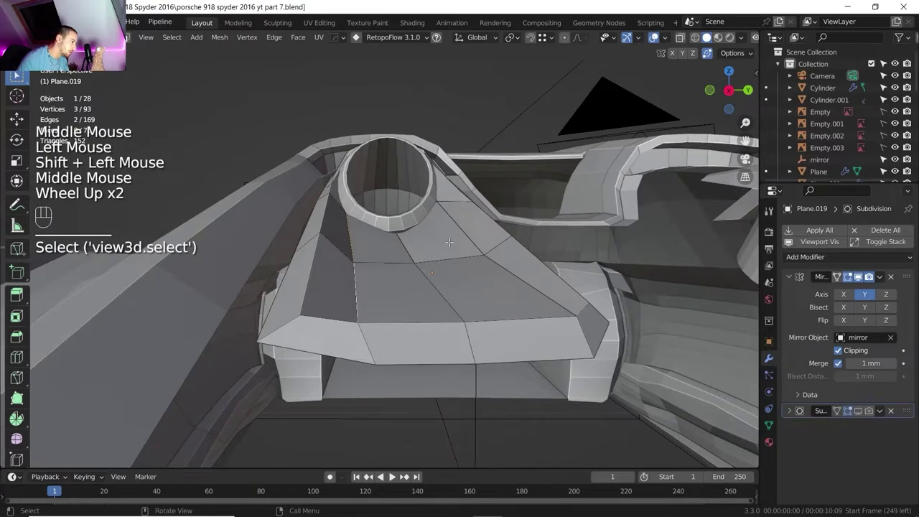
right_click(359, 110)
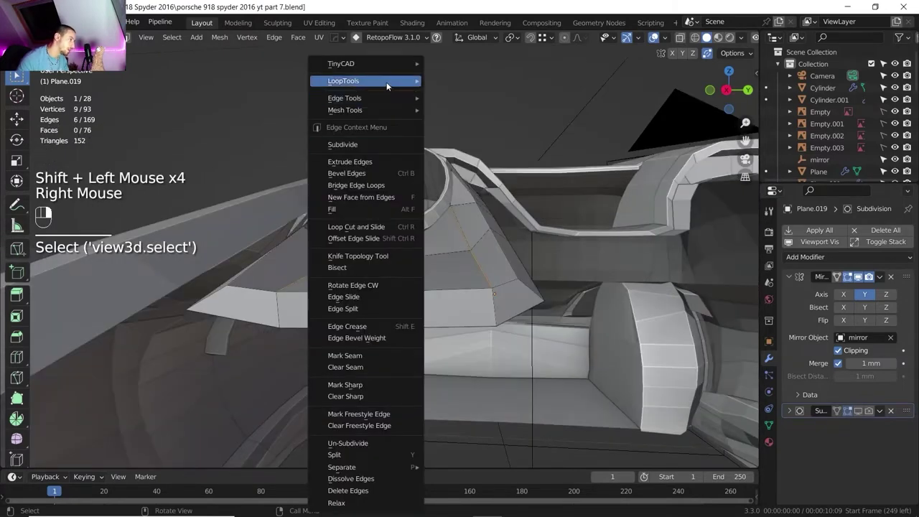
mouse_move(386, 81)
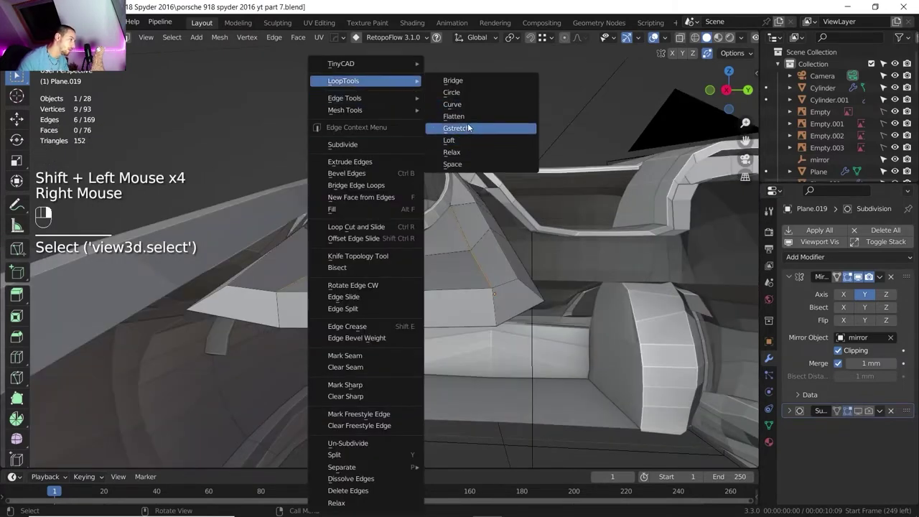
click(468, 128)
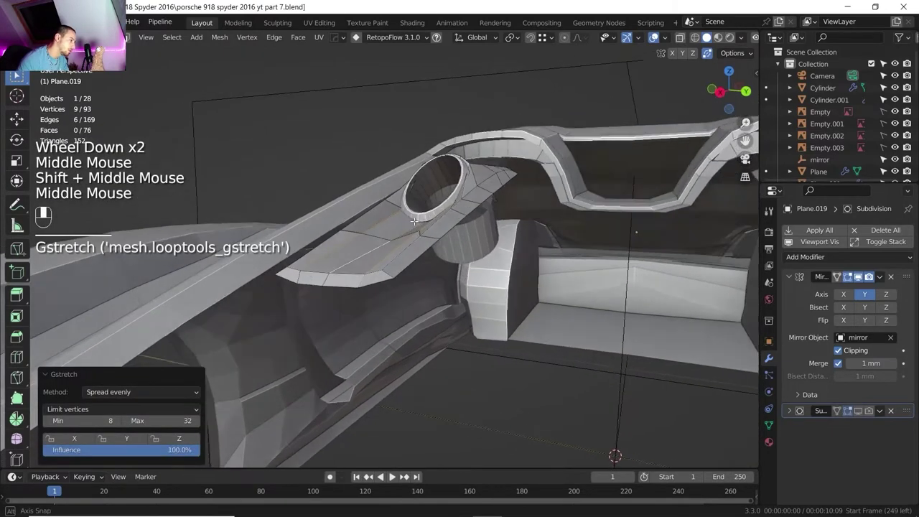
Step: Preview the exhaust surrounds with the Subdivision modifier shown in the viewport, and return to editing the unsmoothed mesh
scroll(415, 237, up, 2)
shift+middle_drag(415, 237, 388, 245)
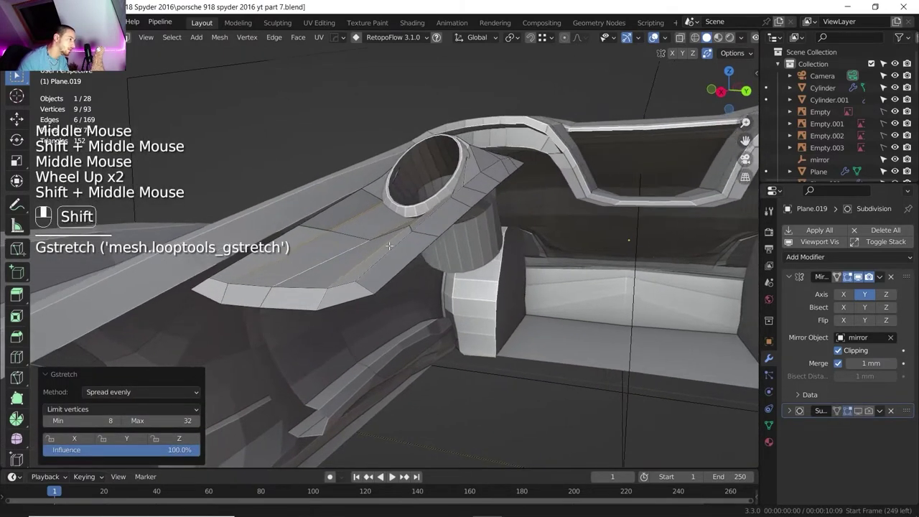
click(422, 246)
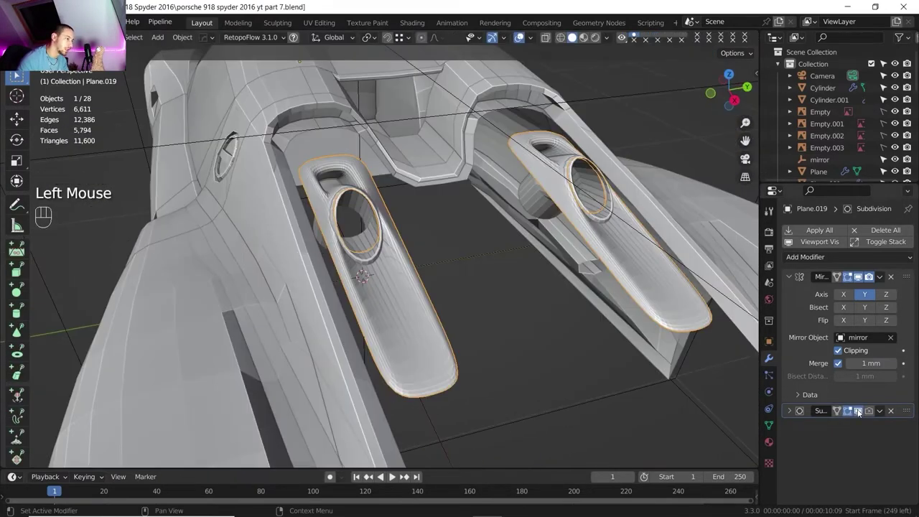
click(422, 245)
shift+middle_drag(422, 246, 439, 275)
key(Tab)
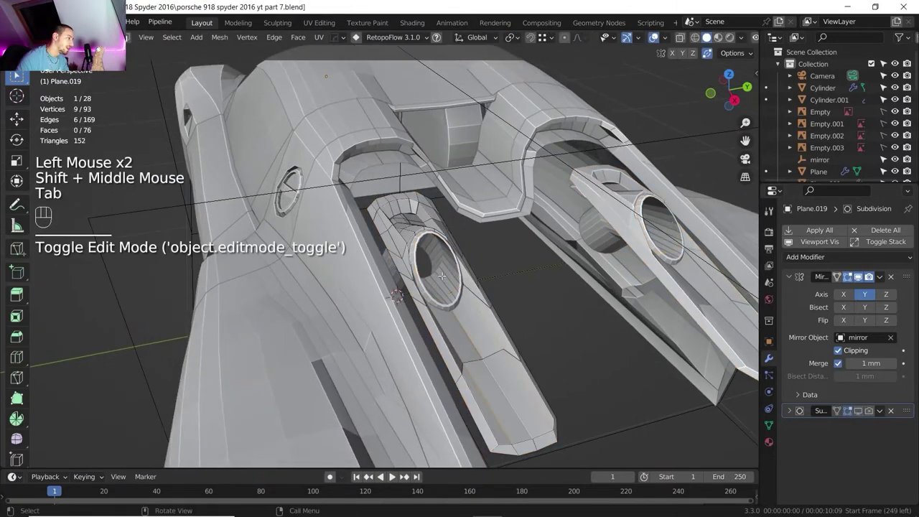
Step: Open the exhaust pipe cylinder for editing and compare its rim and interior with the enlarged engine cover photo in the image viewer
click(442, 275)
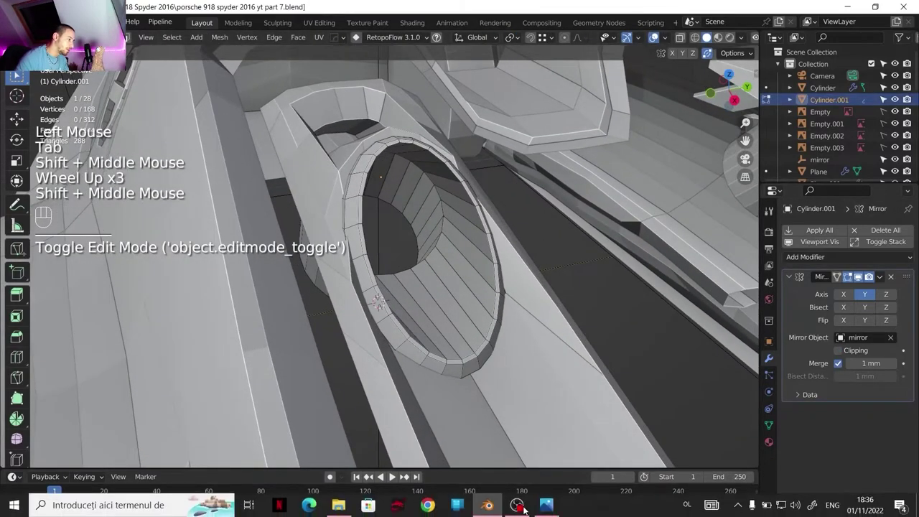
click(524, 506)
click(901, 274)
click(902, 275)
click(897, 280)
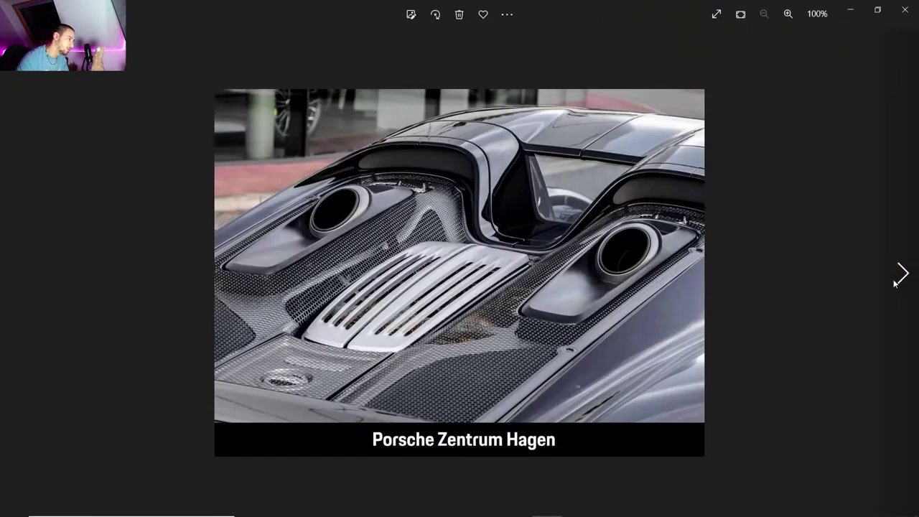
scroll(789, 280, up, 5)
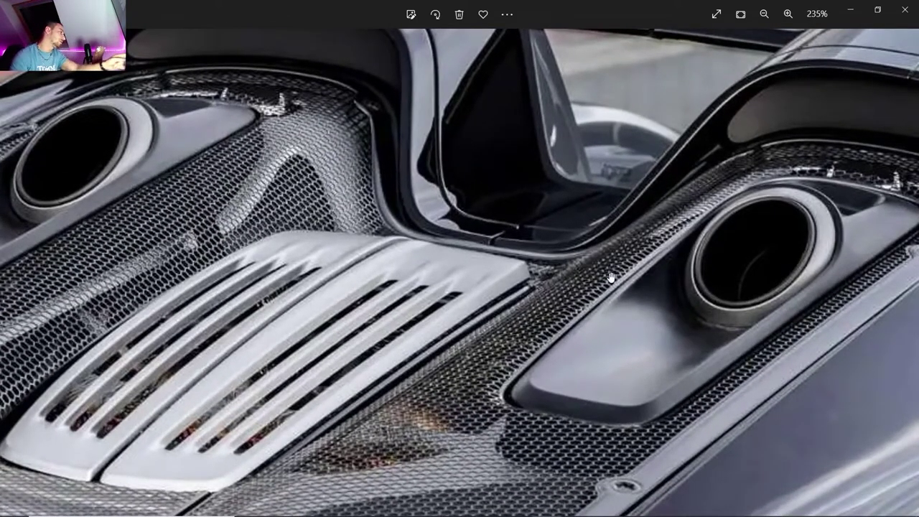
mouse_move(535, 494)
click(487, 505)
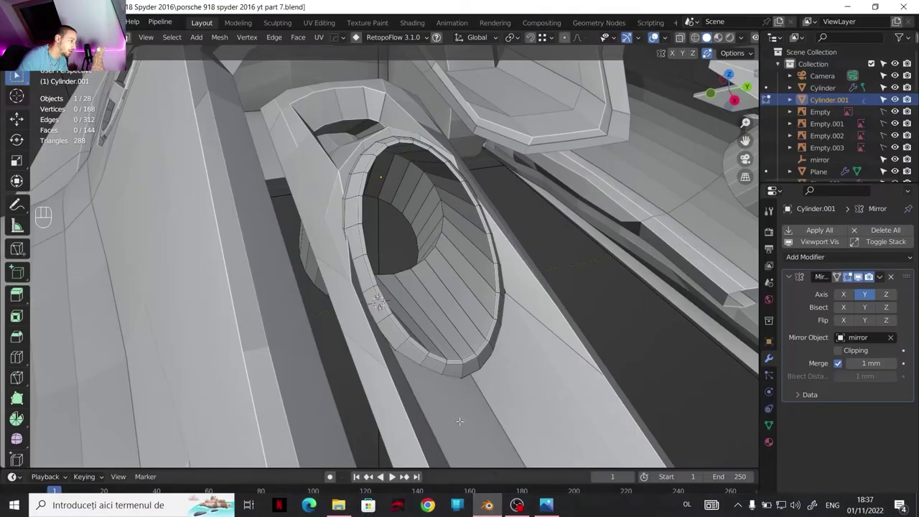
Step: Select the two adjoining face loops that form the inner wall of the exhaust pipe in face select mode
scroll(402, 280, up, 1)
shift+middle_drag(388, 237, 376, 240)
key(Tab)
scroll(446, 287, down, 2)
middle_drag(492, 323, 380, 262)
scroll(355, 248, up, 2)
middle_drag(380, 262, 344, 227)
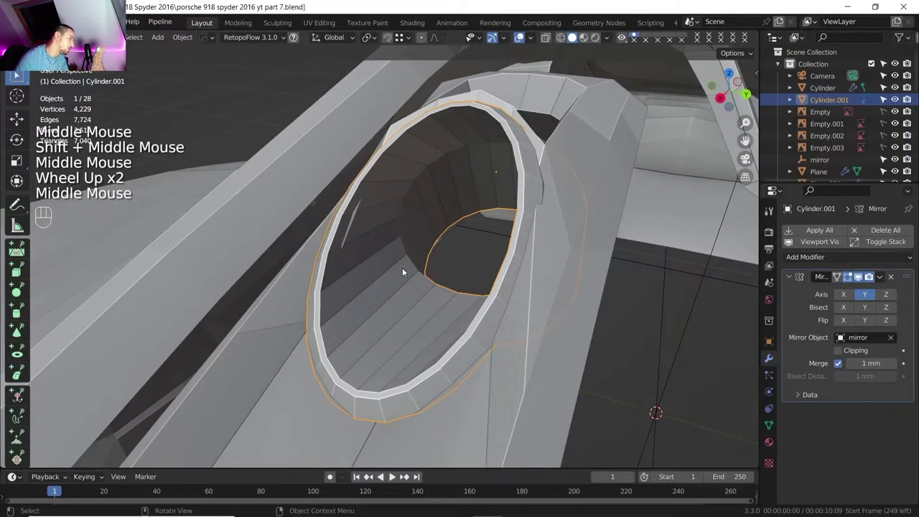
scroll(402, 268, down, 1)
key(Tab)
key(3)
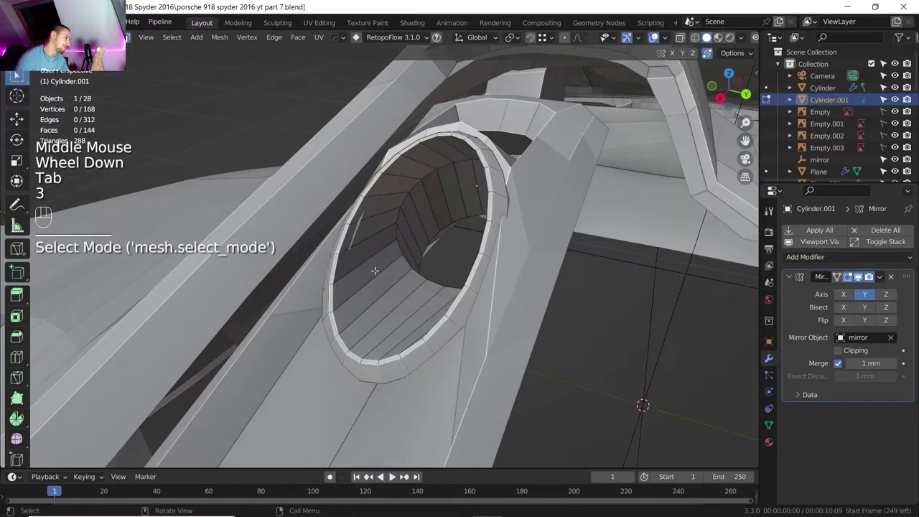
alt+click(379, 249)
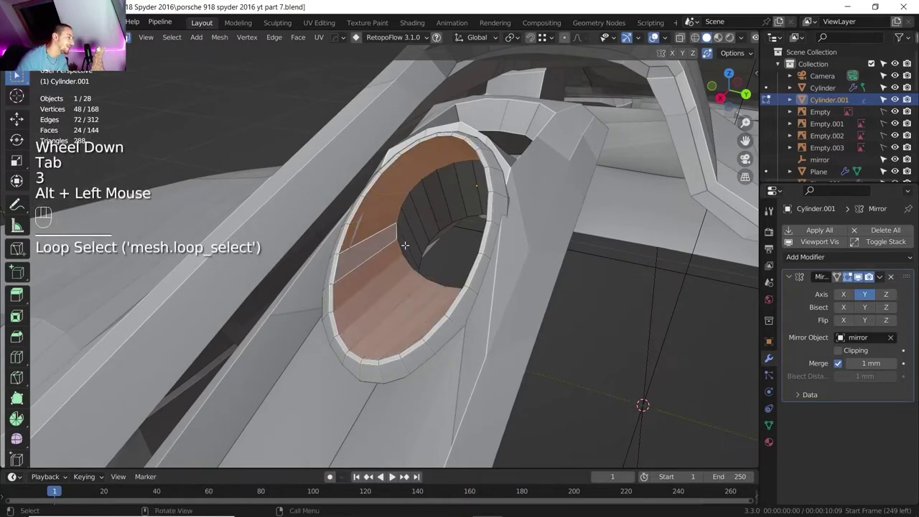
alt+shift+click(405, 246)
shift+middle_drag(405, 246, 405, 246)
middle_drag(404, 246, 404, 246)
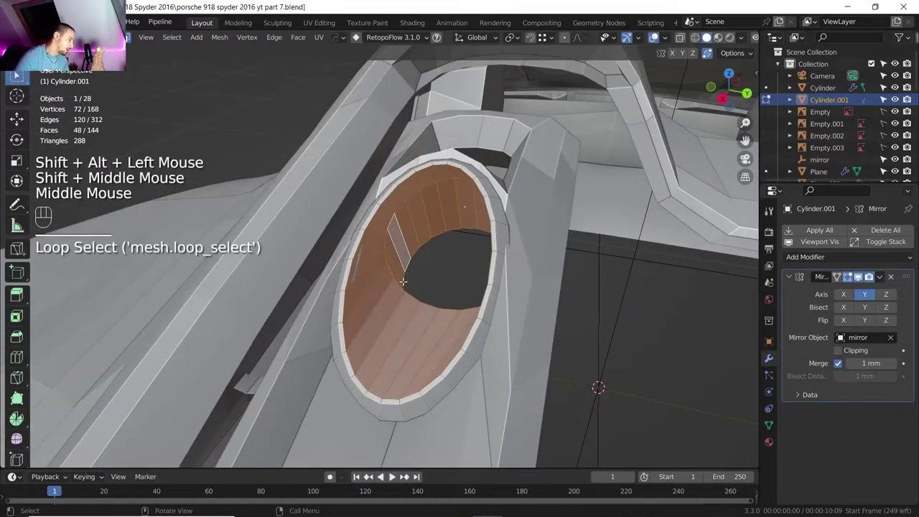
Step: Duplicate the selected inner wall faces in place and separate the copy into its own object
key(shift+d)
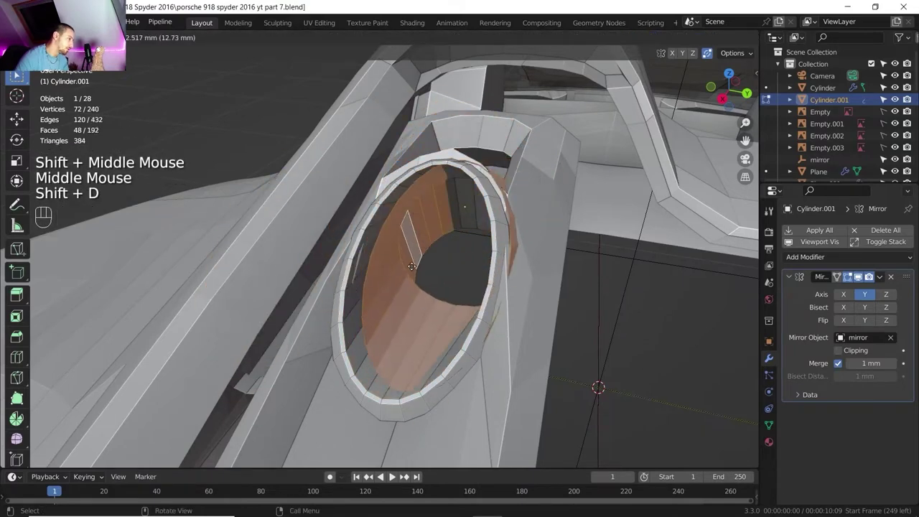
right_click(406, 269)
key(p)
click(405, 269)
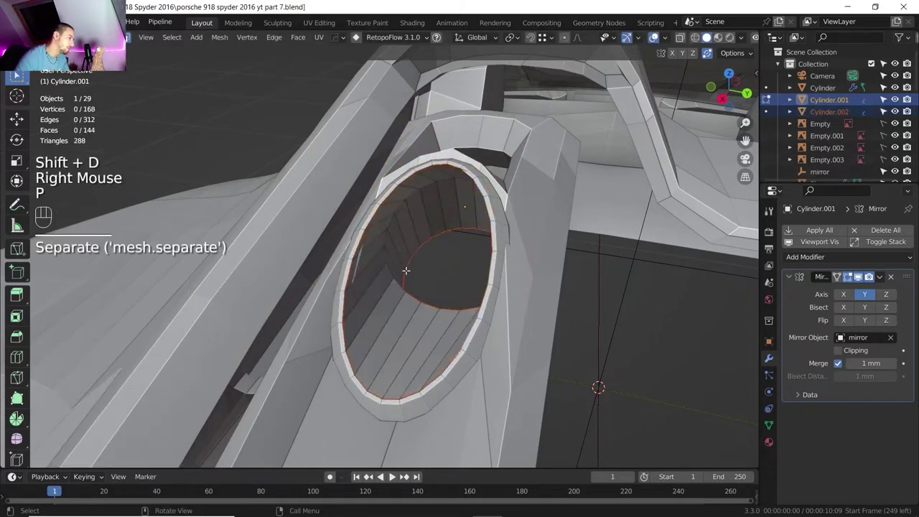
Step: Leave mesh editing, select the separated inner wall object and open the choice of modifiers to add to it
key(Tab)
click(383, 275)
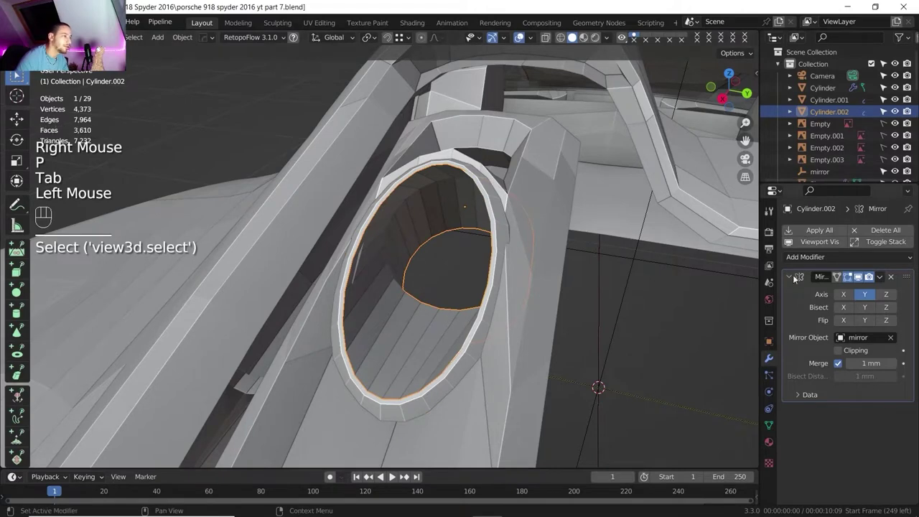
click(803, 257)
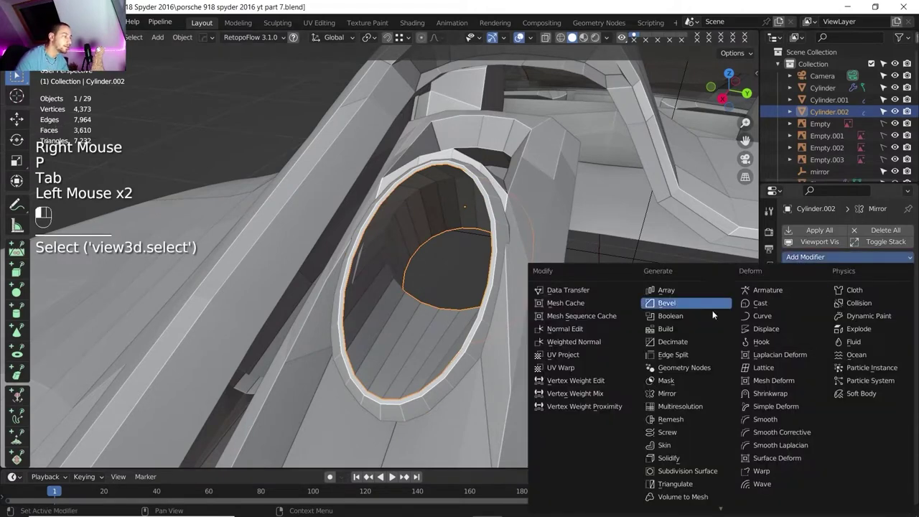
Step: Add a Solidify modifier to the exhaust pipe, adjust its wall thickness and apply the modifier
click(677, 459)
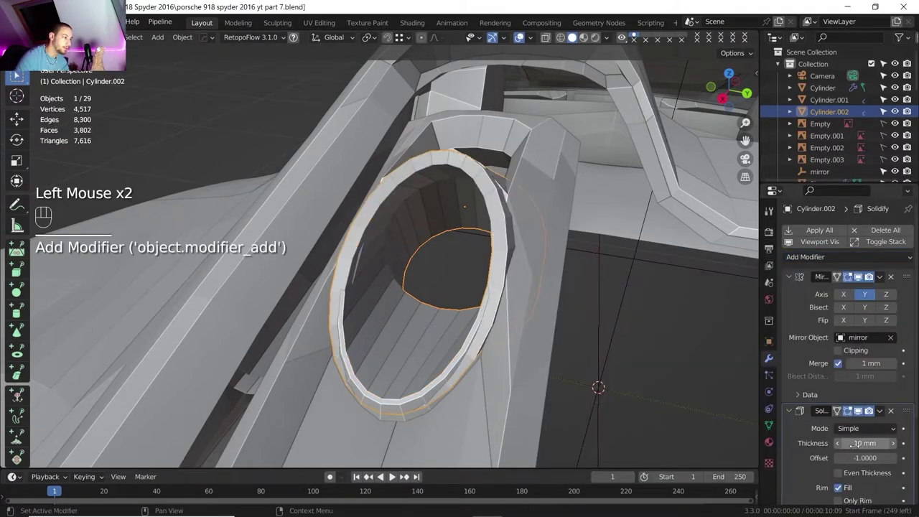
drag(855, 443, 839, 443)
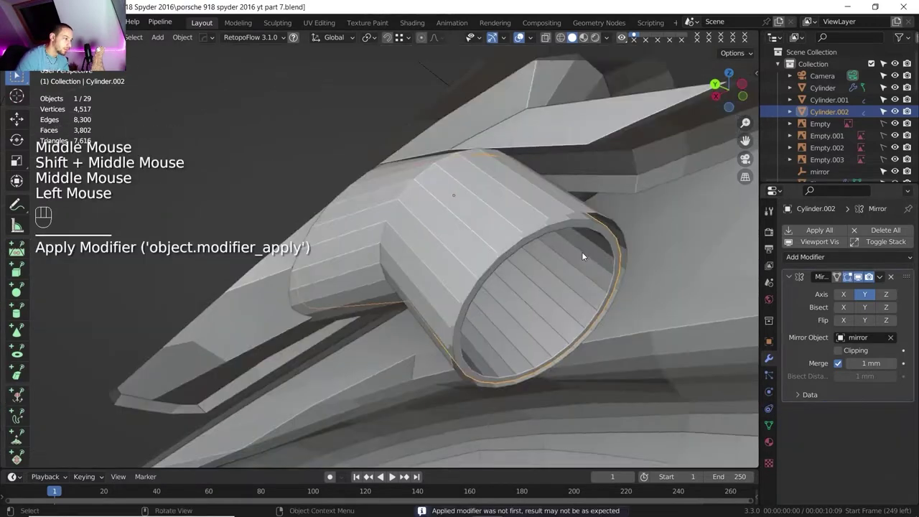
Step: Delete the ring of rim faces closing the wall at the exhaust pipe's lower end
middle_drag(581, 251, 576, 267)
key(Tab)
key(3)
alt+click(584, 236)
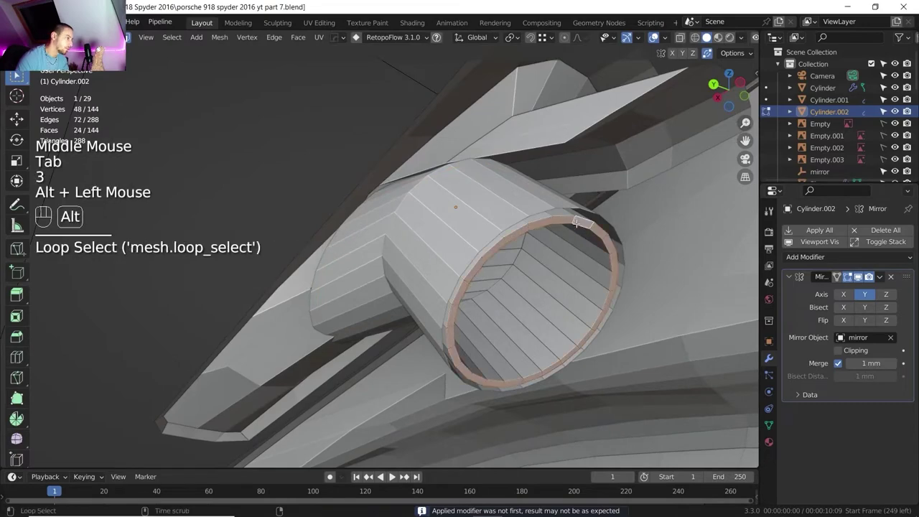
key(Delete)
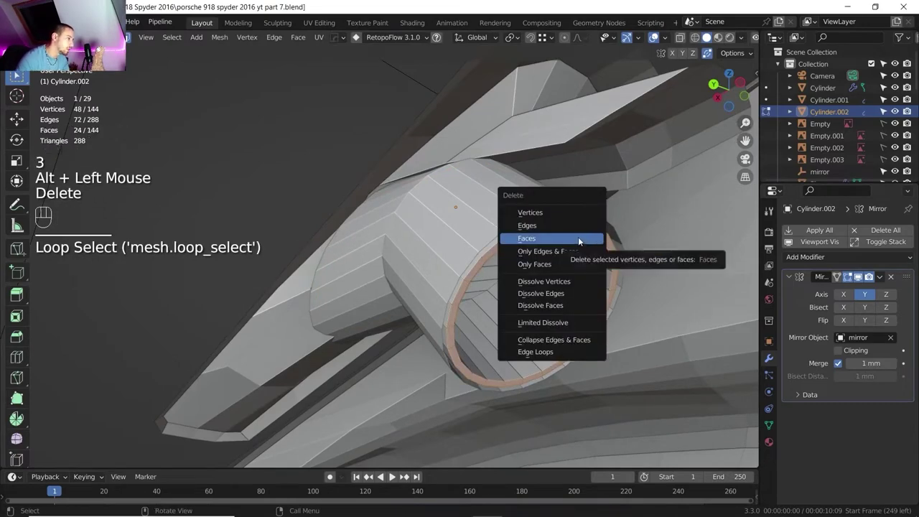
click(567, 236)
middle_drag(567, 236, 431, 223)
middle_drag(459, 223, 420, 205)
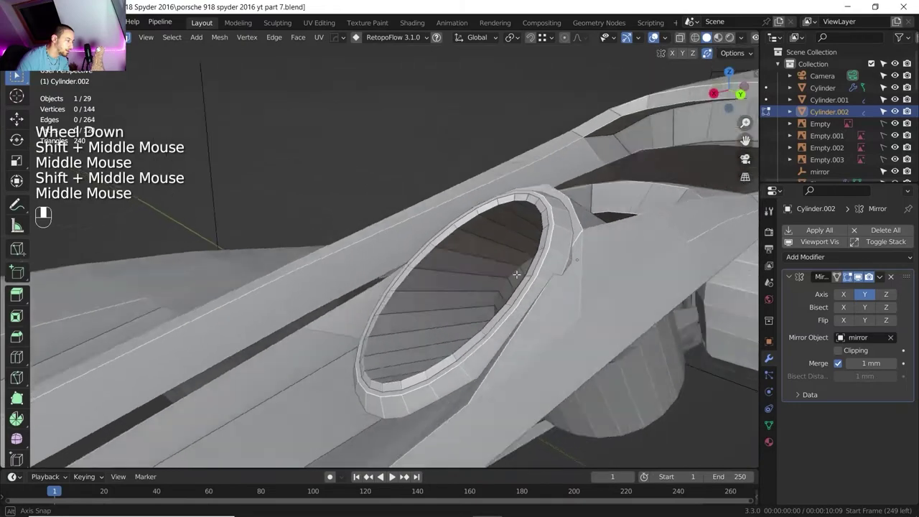
shift+middle_drag(420, 204, 408, 189)
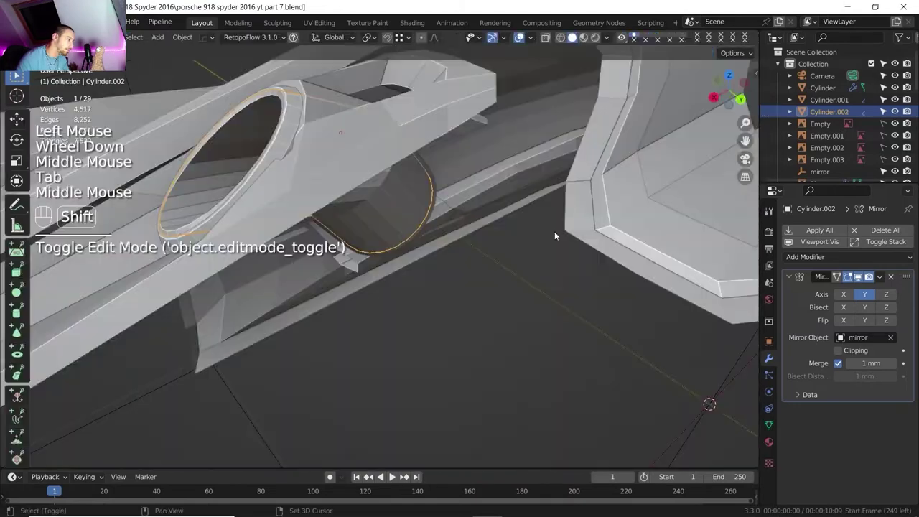
Step: Bevel the inner and outer edge loops of the exhaust pipe's oval rim by about 1.6 mm
shift+middle_drag(554, 231, 523, 235)
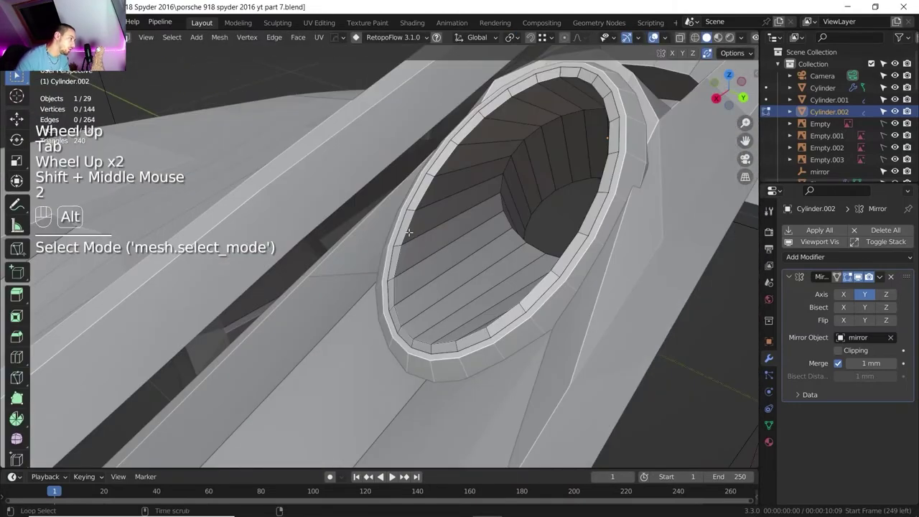
alt+click(409, 232)
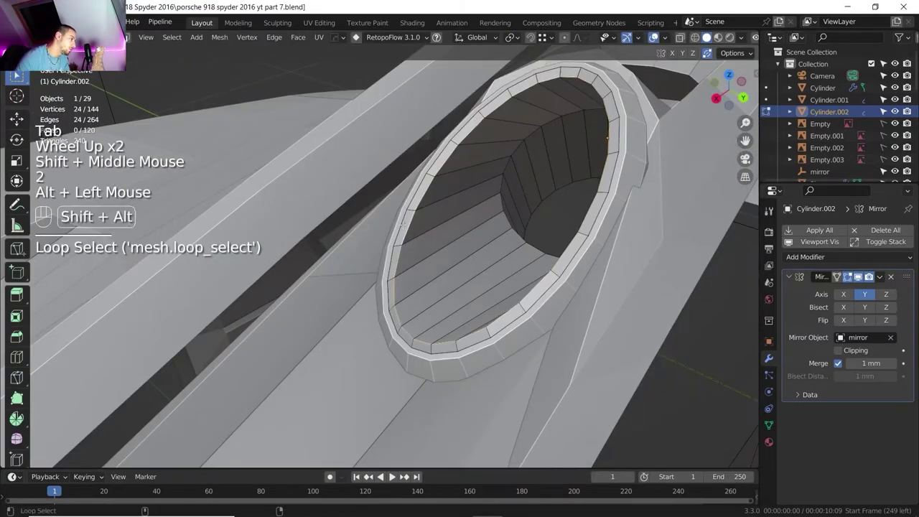
alt+shift+click(421, 236)
scroll(439, 244, up, 2)
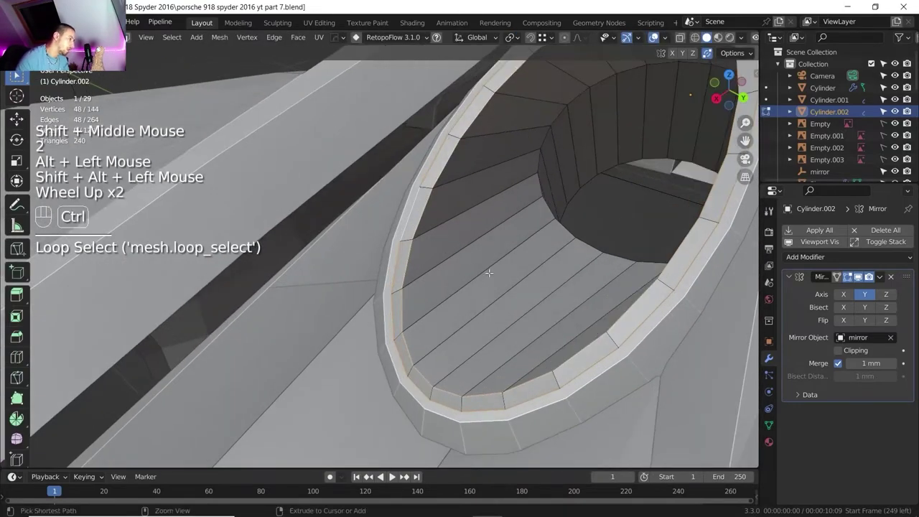
key(ctrl+b)
key(shift)
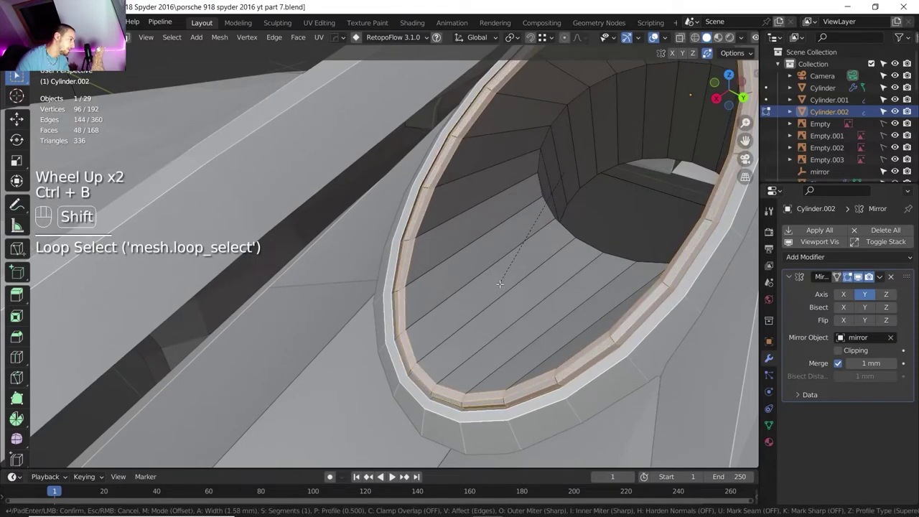
shift+click(506, 279)
key(Tab)
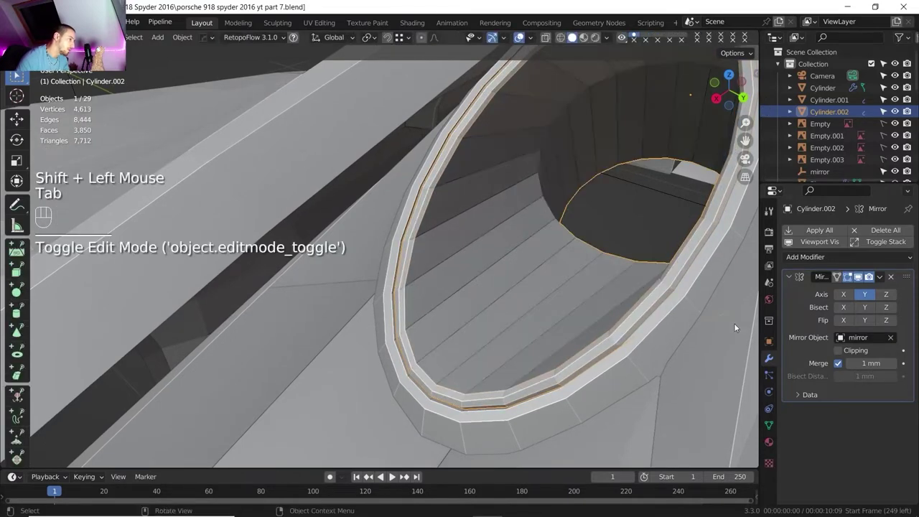
Step: Add a Subdivision Surface modifier to the exhaust pipe and to the surrounding outer pipe (Cylinder.001)
click(812, 257)
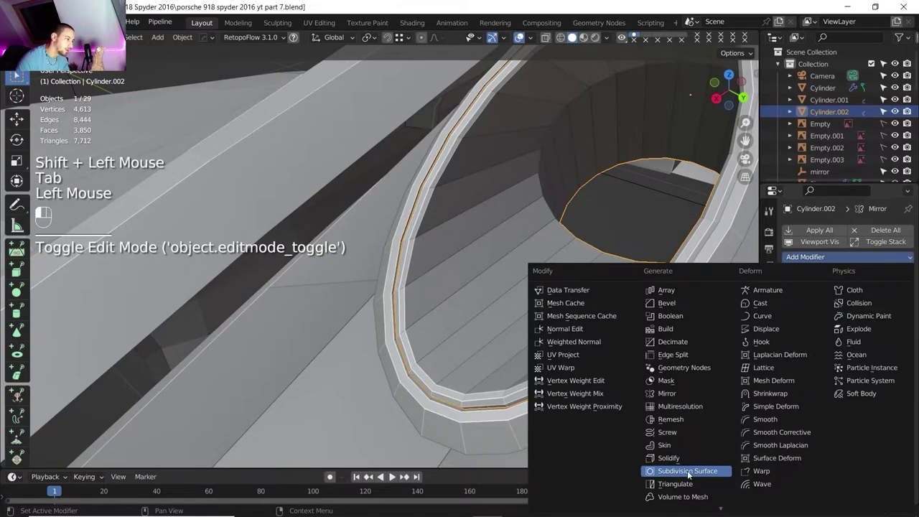
click(687, 471)
scroll(646, 431, down, 3)
shift+middle_drag(546, 374, 442, 305)
click(455, 300)
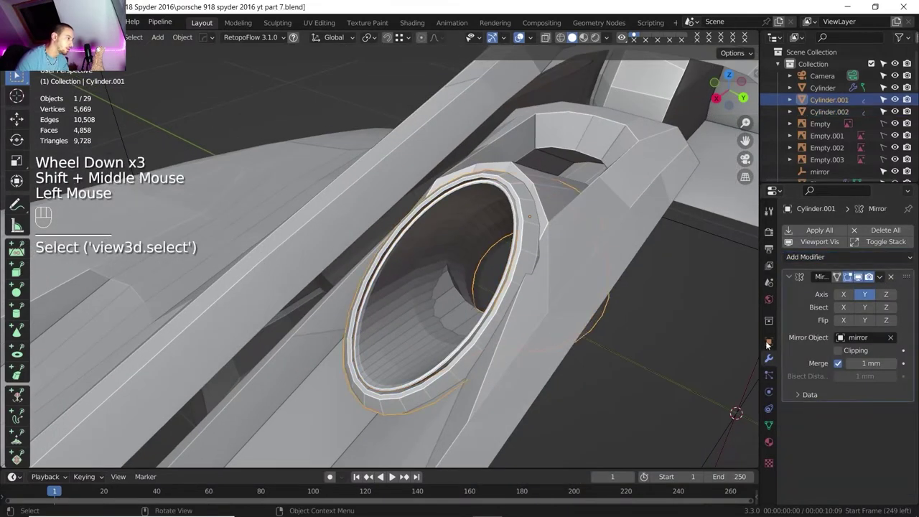
click(833, 256)
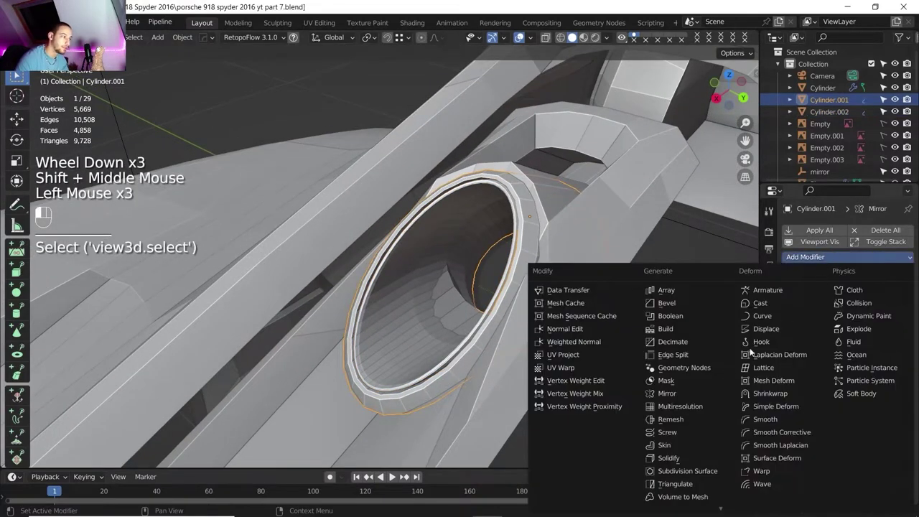
click(687, 499)
Step: Inspect the mirrored exhaust pipes and how they sit in their long surrounding panels on the rear deck
scroll(445, 258, down, 1)
middle_drag(445, 259, 534, 259)
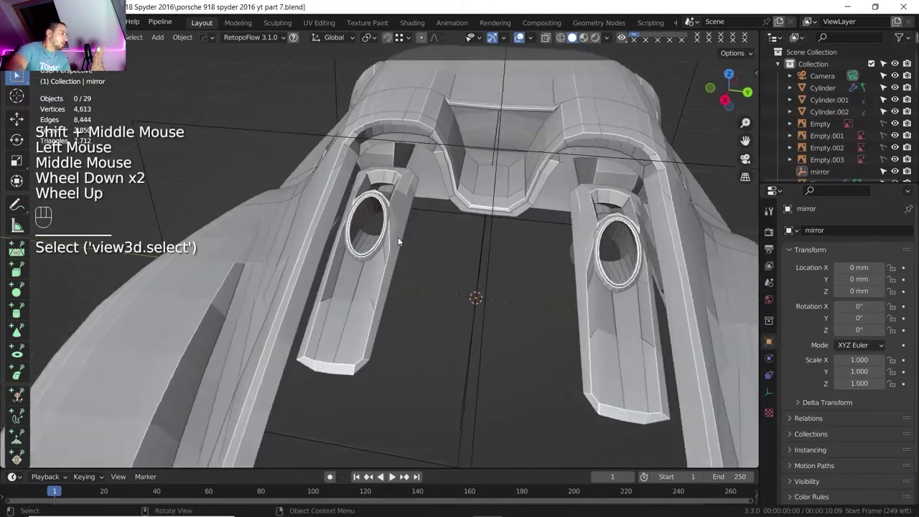
scroll(398, 237, up, 1)
click(395, 236)
scroll(396, 238, up, 1)
scroll(396, 239, up, 2)
shift+middle_drag(396, 239, 354, 348)
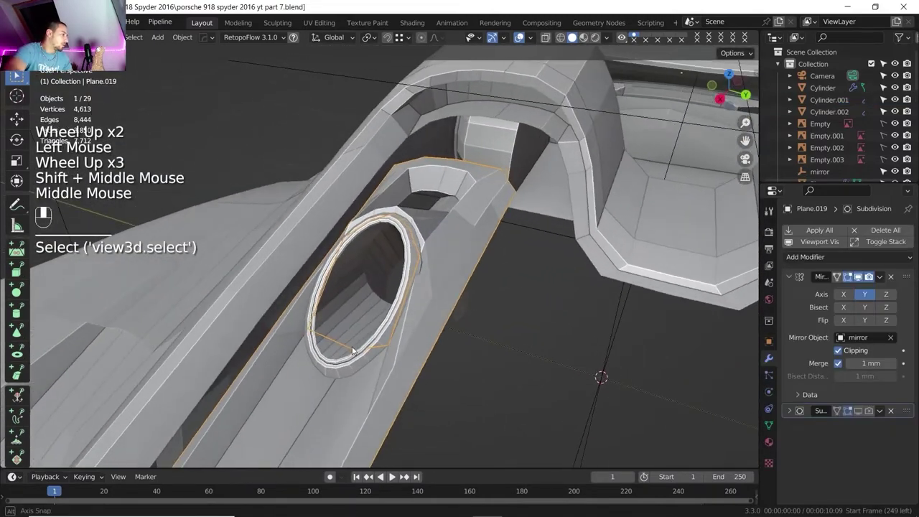
scroll(577, 384, up, 2)
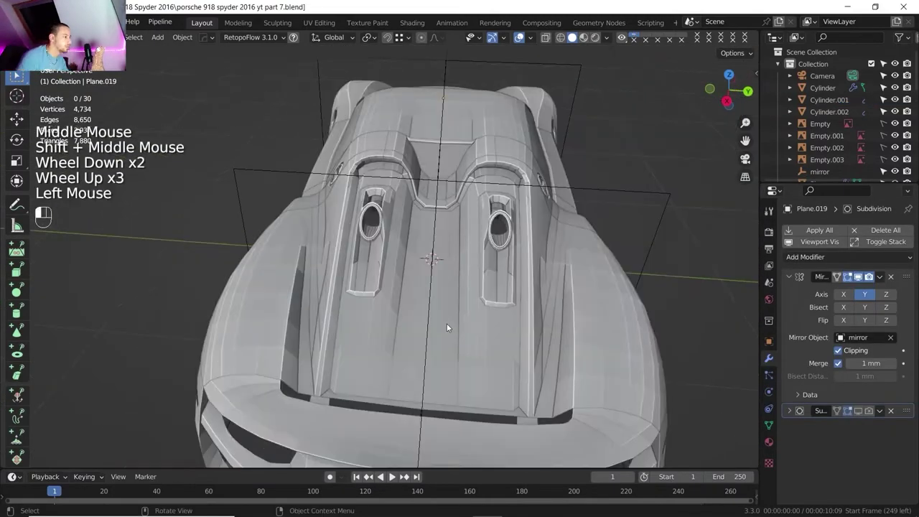
Step: Set the viewport display of the central rear deck panel (Plane.020) to Wire
click(451, 302)
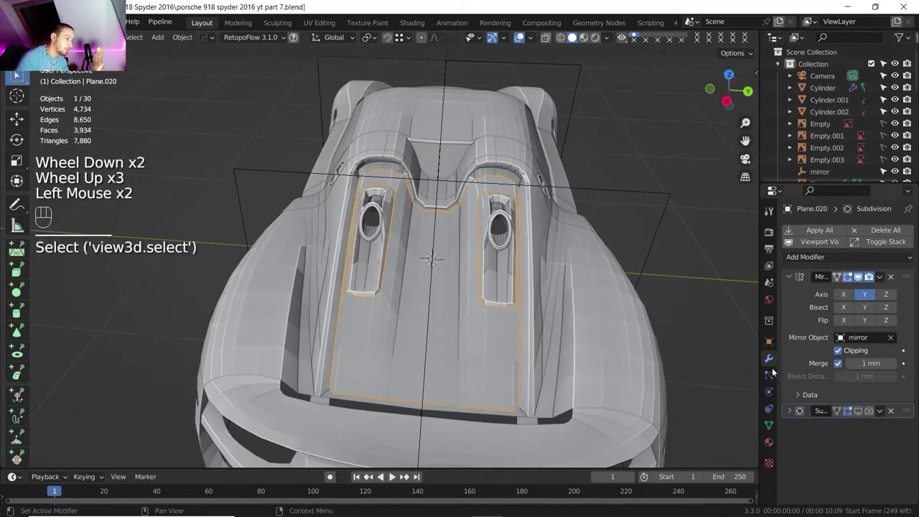
click(767, 424)
scroll(810, 399, down, 4)
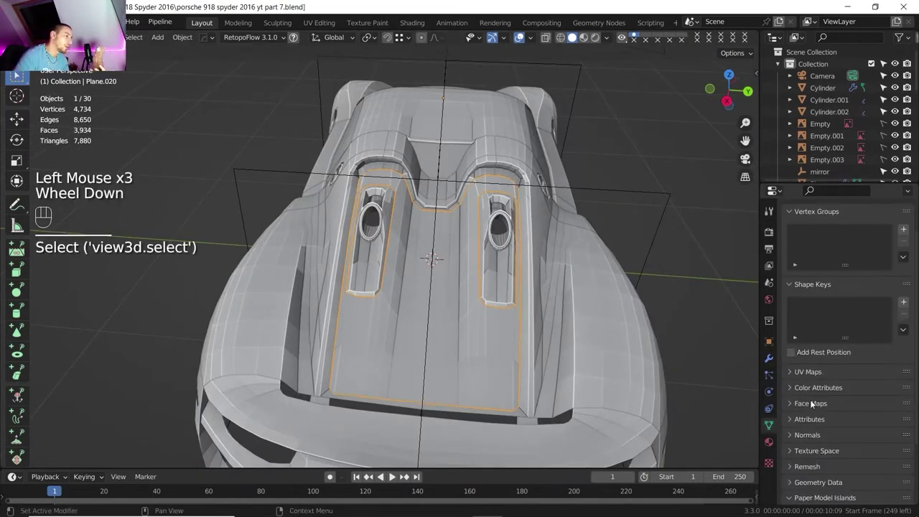
scroll(799, 391, down, 5)
click(768, 341)
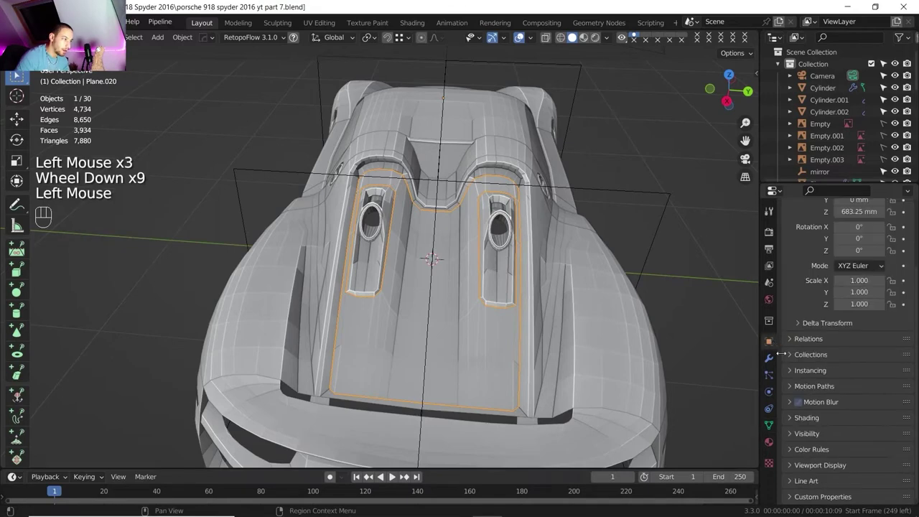
scroll(802, 432, down, 3)
click(787, 465)
scroll(789, 463, down, 3)
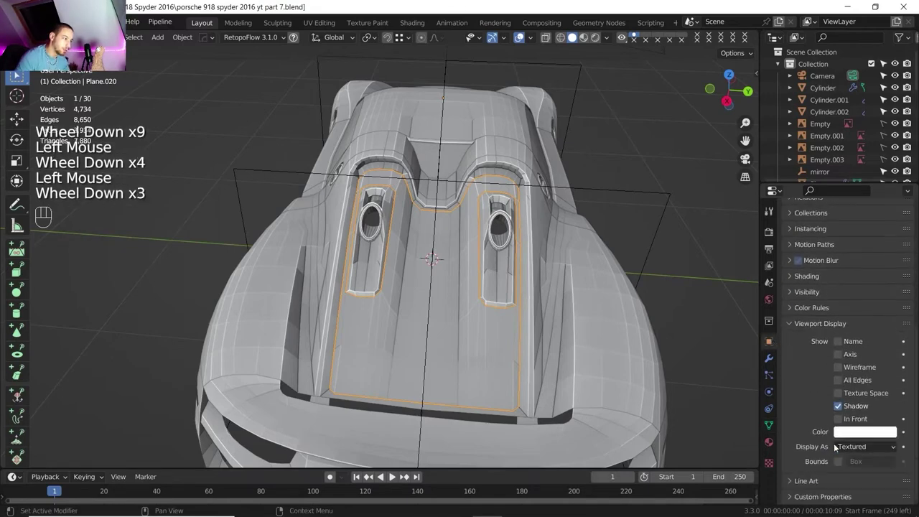
drag(846, 448, 851, 419)
scroll(427, 287, down, 1)
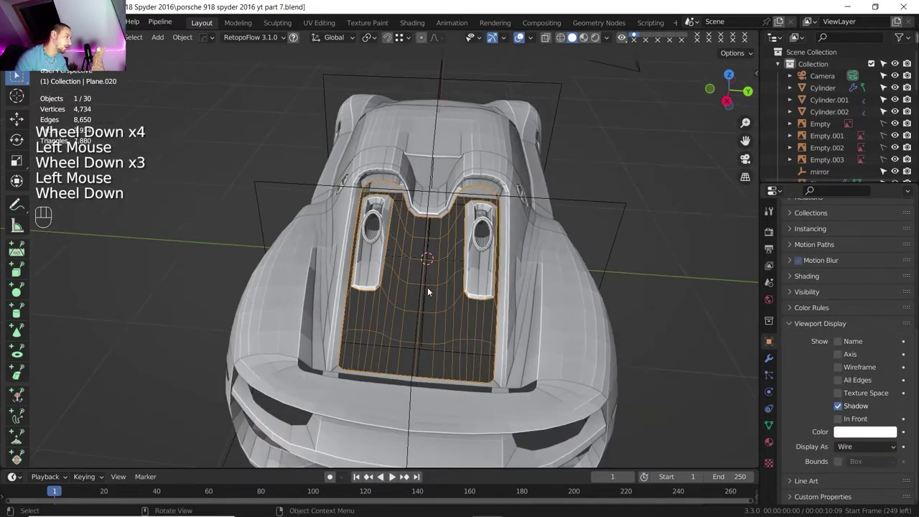
Step: Preview the rear deck in rendered shading, return to solid shading and examine the wireframe panel from several angles
shift+middle_drag(427, 287, 354, 234)
scroll(404, 271, up, 2)
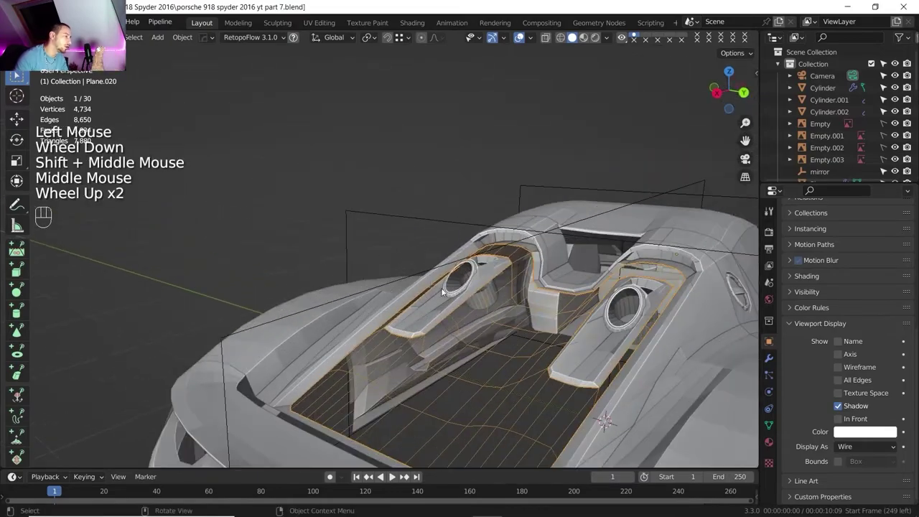
shift+middle_drag(441, 287, 398, 190)
scroll(395, 192, up, 2)
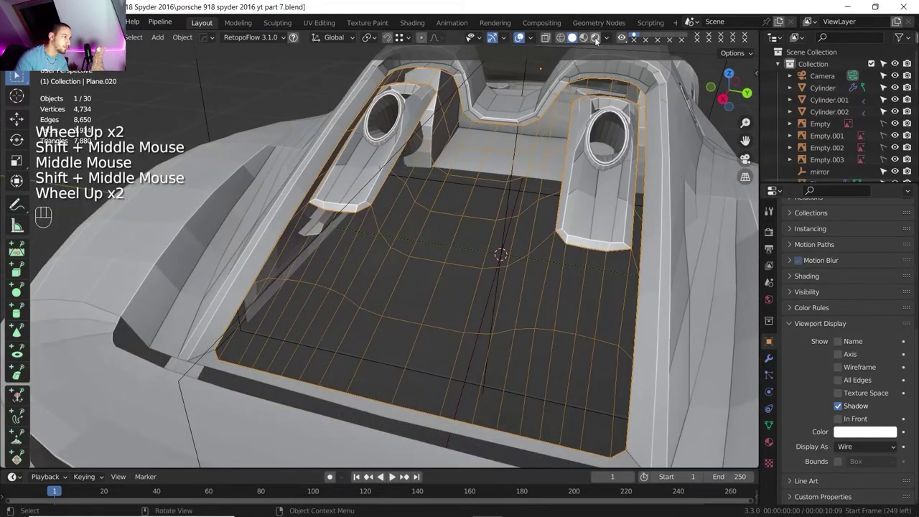
click(595, 38)
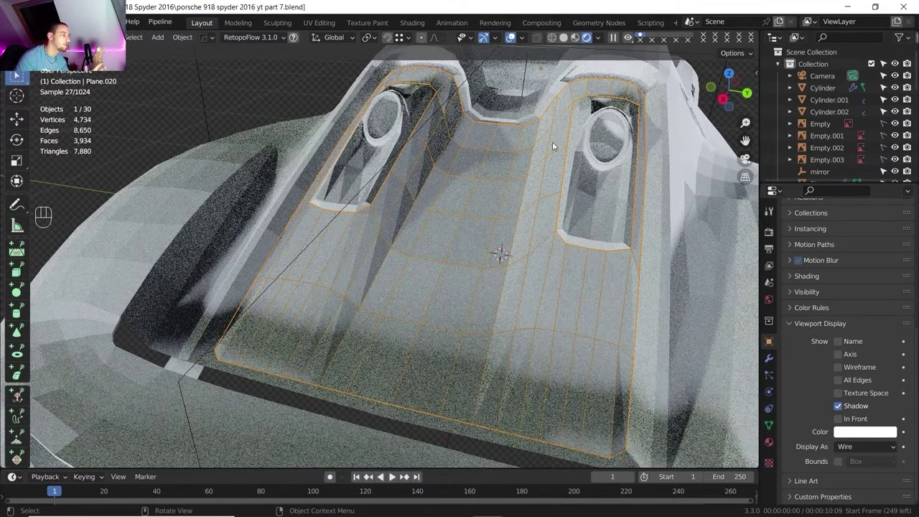
scroll(542, 142, down, 2)
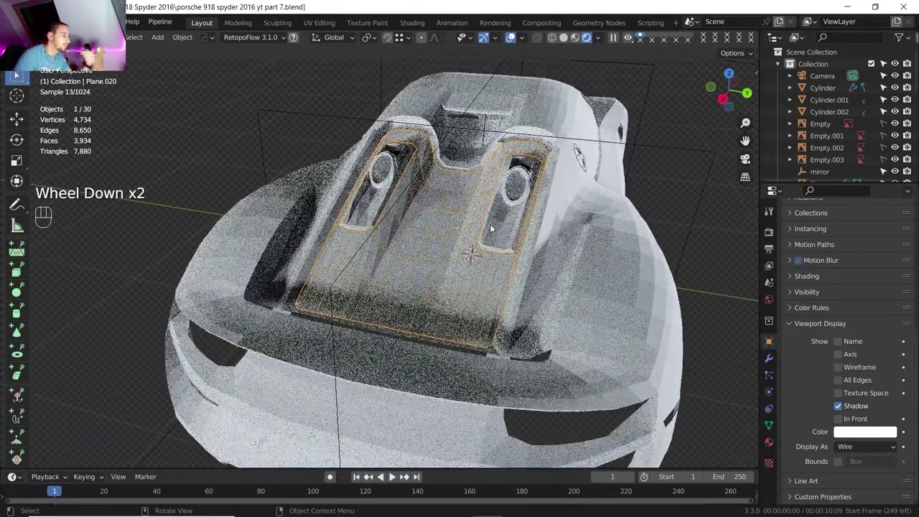
click(564, 37)
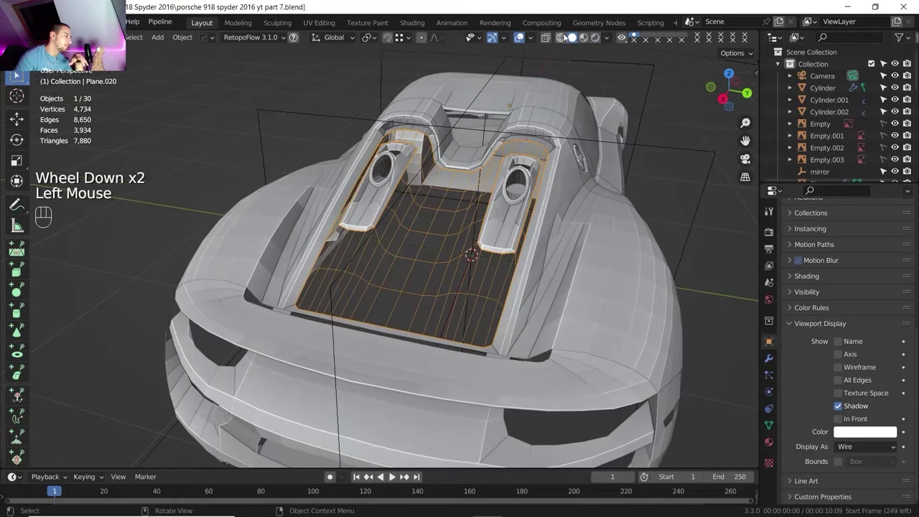
scroll(852, 134, down, 9)
scroll(852, 134, up, 7)
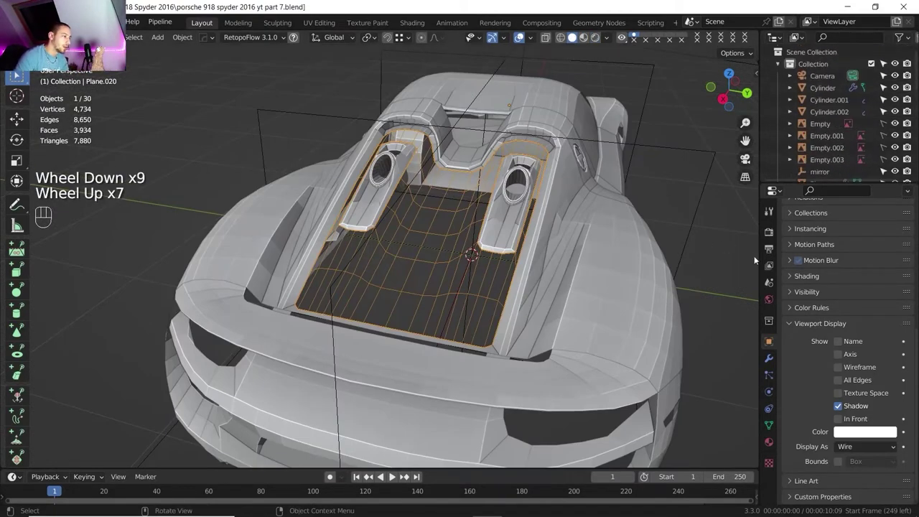
scroll(600, 249, up, 2)
shift+middle_drag(600, 250, 503, 230)
middle_drag(503, 230, 459, 203)
scroll(396, 217, down, 2)
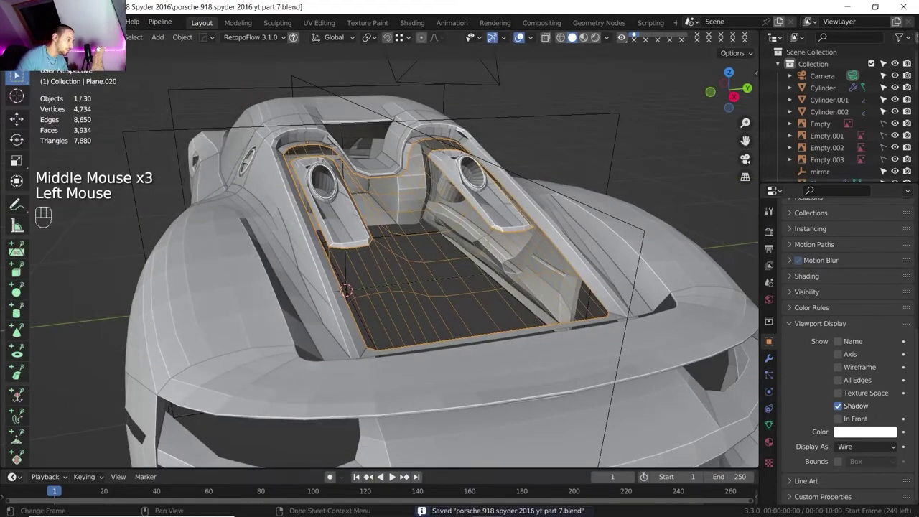
Step: Switch to the photo viewer and study the reference photo of the engine cover, mesh panels and exhausts
click(546, 506)
scroll(568, 308, down, 5)
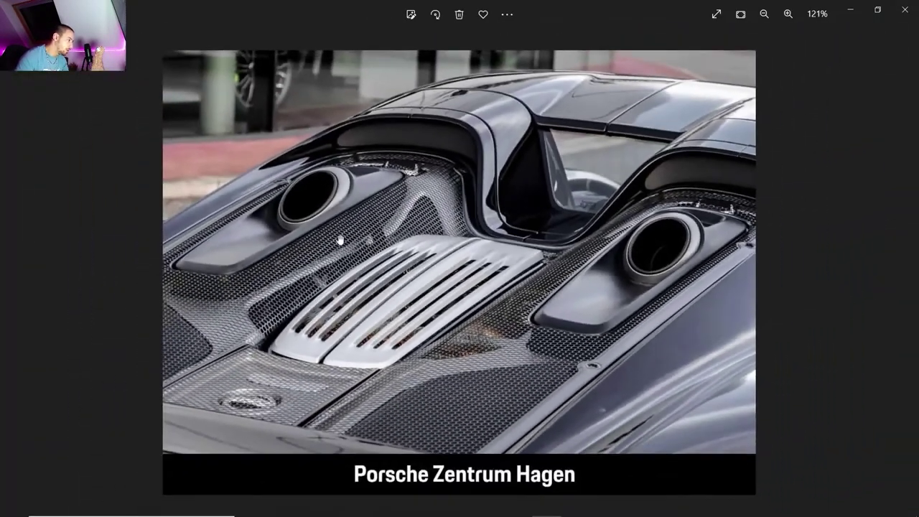
click(16, 272)
scroll(443, 207, up, 5)
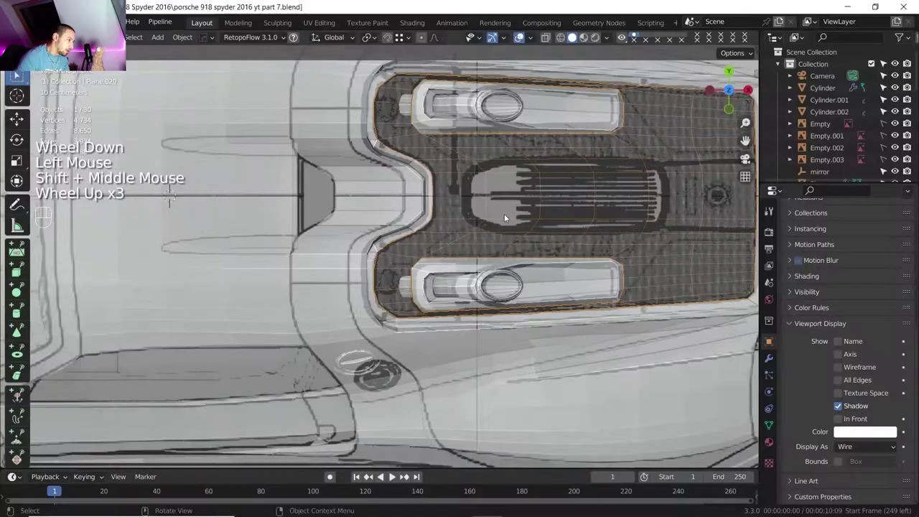
Step: Slide the cabin-end corner vertex of the engine cover outline along its edge to follow the blueprint
shift+middle_drag(504, 213, 355, 242)
scroll(380, 247, up, 2)
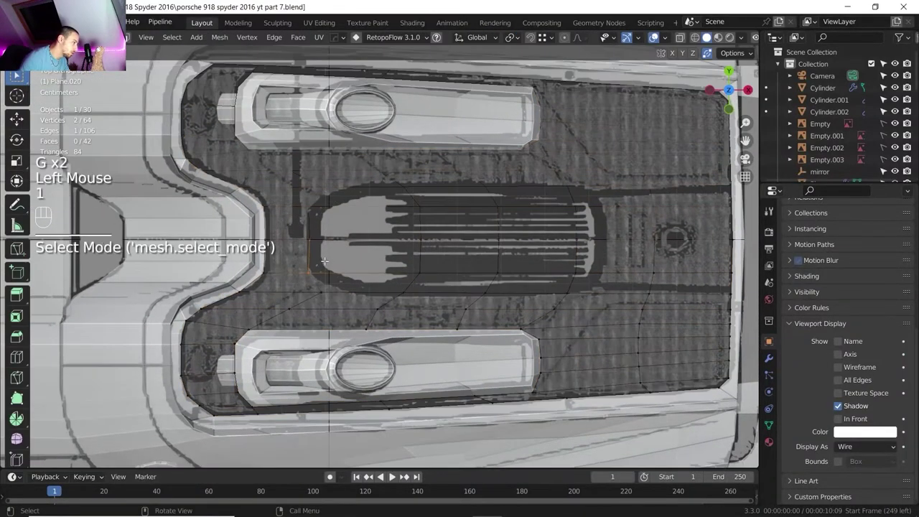
click(322, 268)
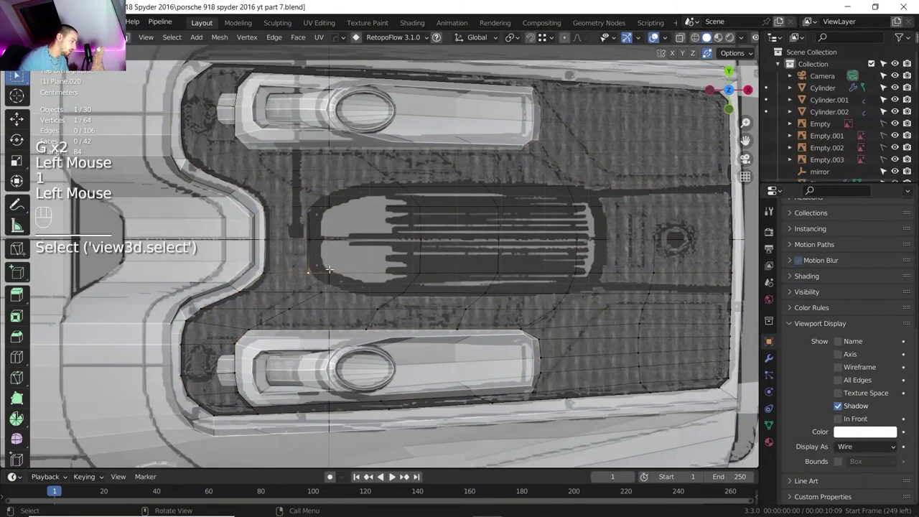
key(g)
key(g)
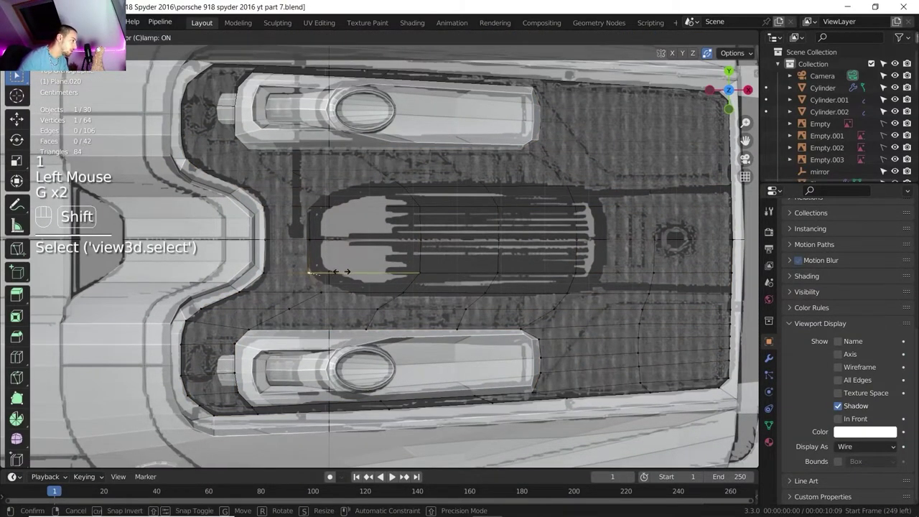
shift+click(387, 271)
Step: Slide the outline's rear end edge by a factor of about 0.38 and its adjacent corner vertex by about 0.12
click(594, 276)
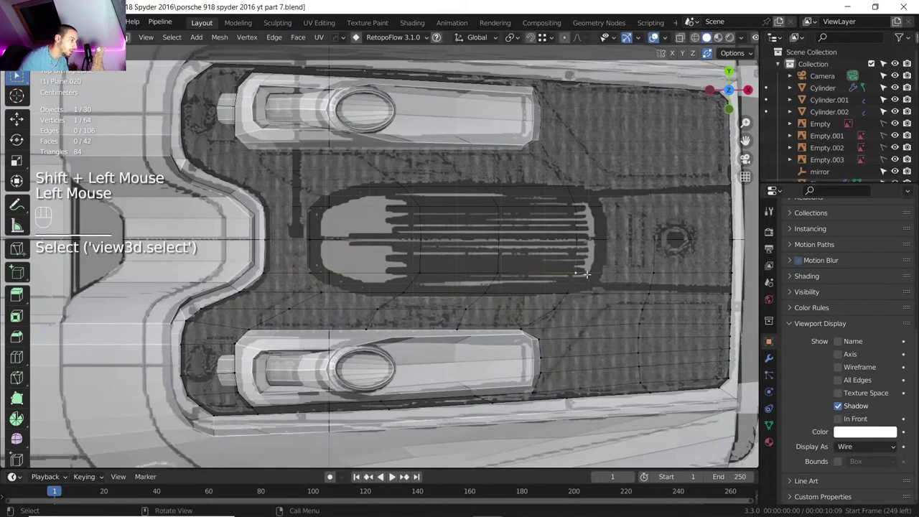
shift+click(596, 273)
key(g)
key(g)
click(603, 272)
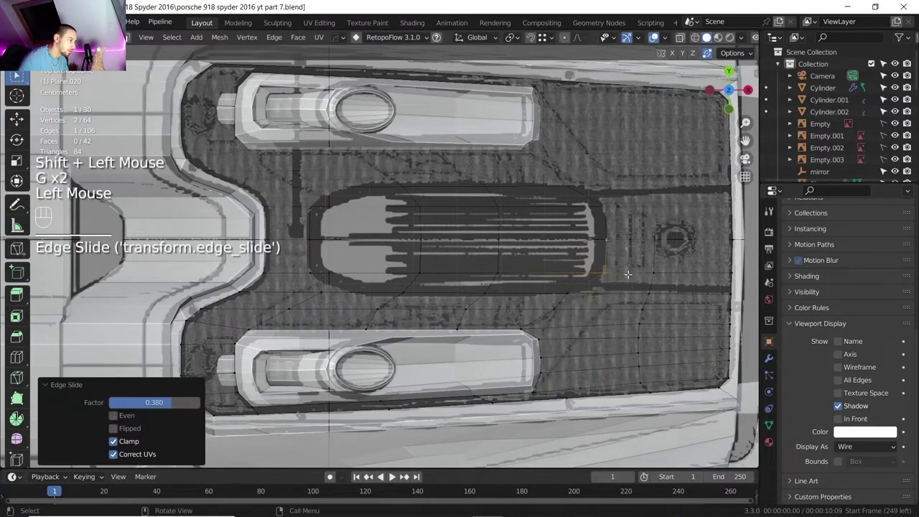
click(609, 271)
key(g)
key(g)
click(521, 273)
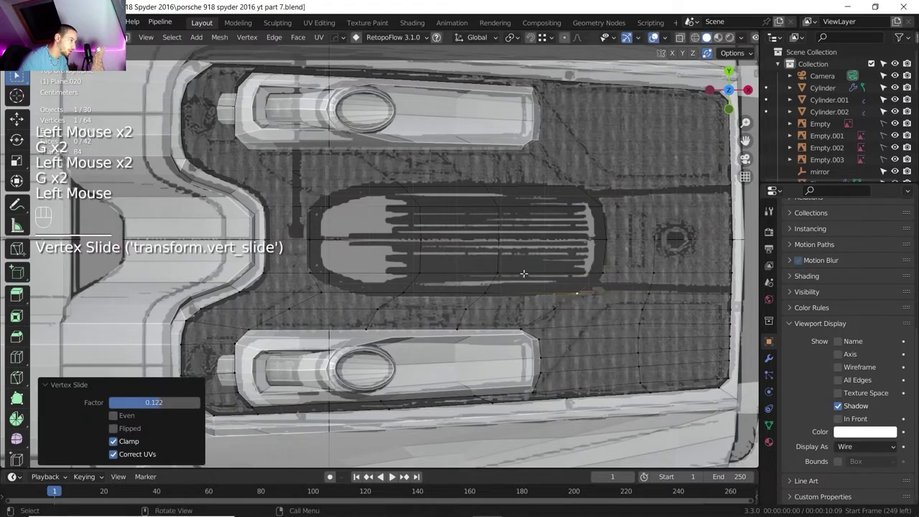
Step: Slide the outline's long side edge to the blueprint, and its cabin-side corner vertex by a factor of about 0.34
click(410, 189)
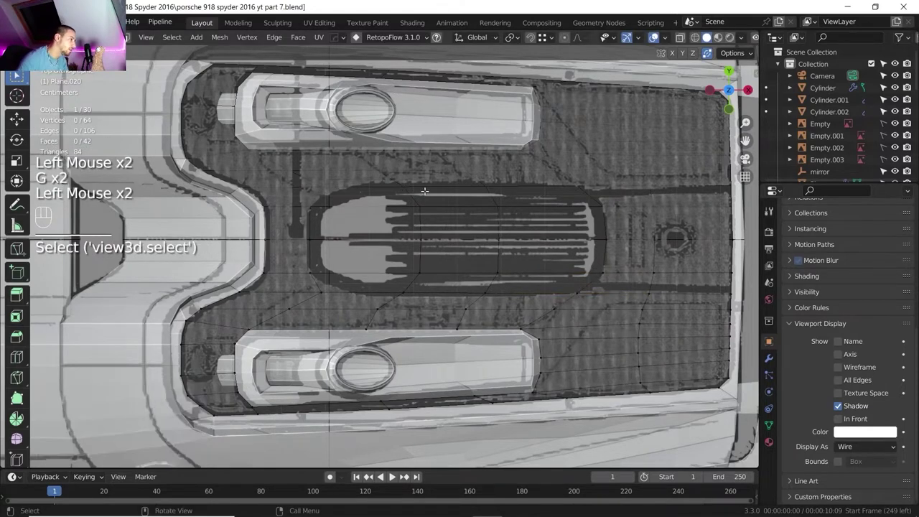
click(403, 293)
shift+click(482, 295)
key(g)
key(g)
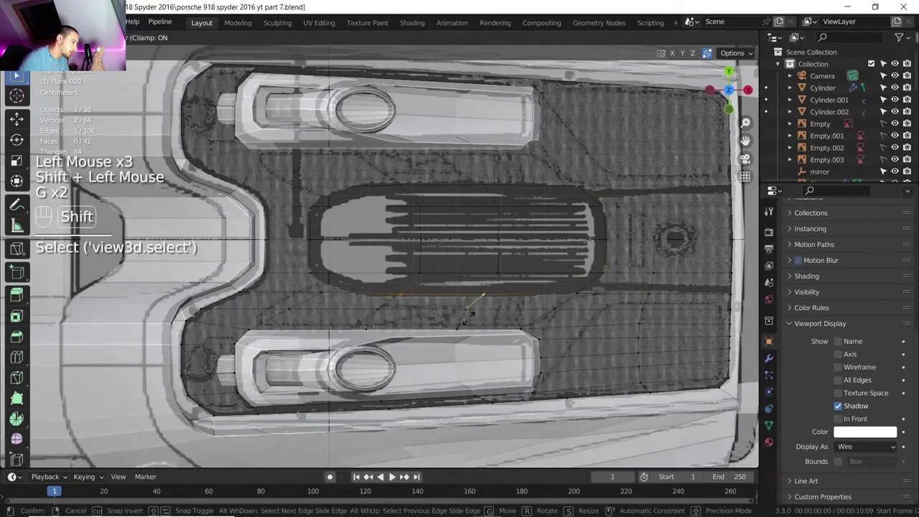
shift+click(463, 319)
click(323, 291)
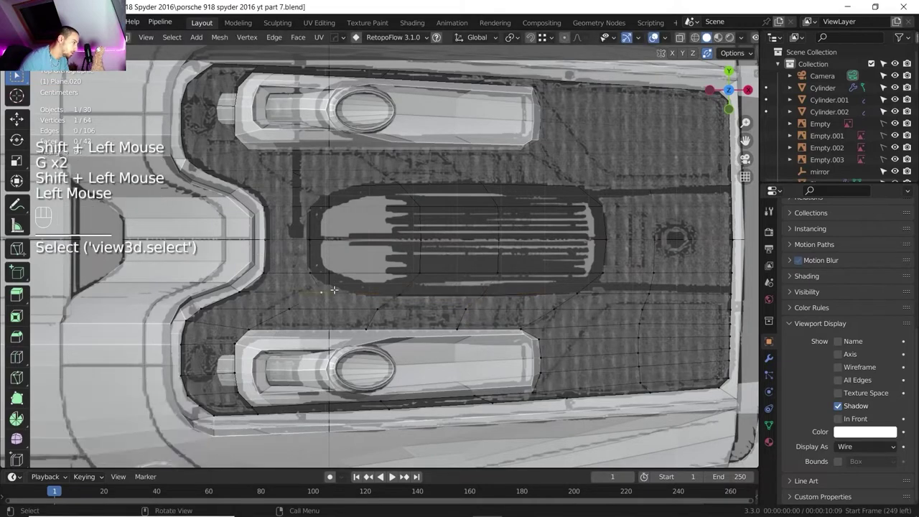
key(g)
key(g)
click(413, 228)
Step: Compare the engine cover outline with the reference photo in the photo viewer, zooming in on the slatted cover
scroll(413, 228, down, 1)
scroll(407, 230, up, 2)
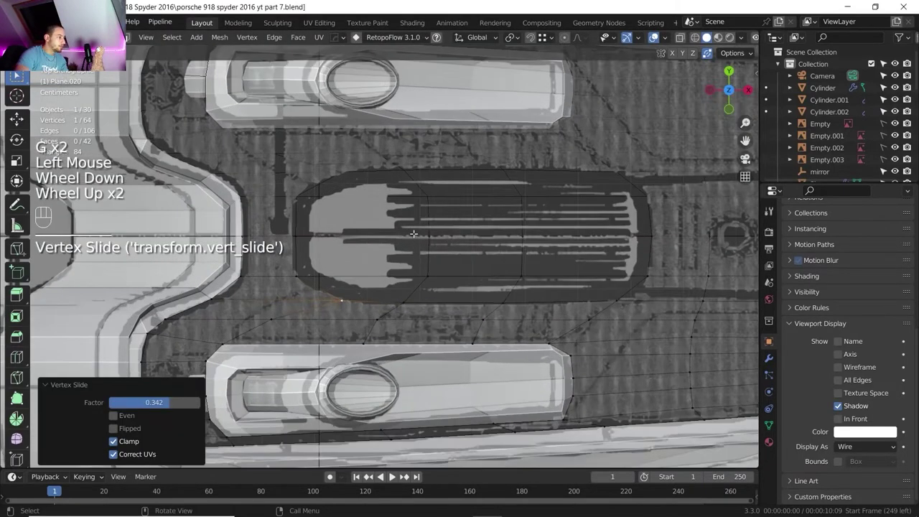
scroll(421, 234, up, 2)
scroll(422, 233, down, 1)
scroll(421, 233, down, 1)
click(545, 508)
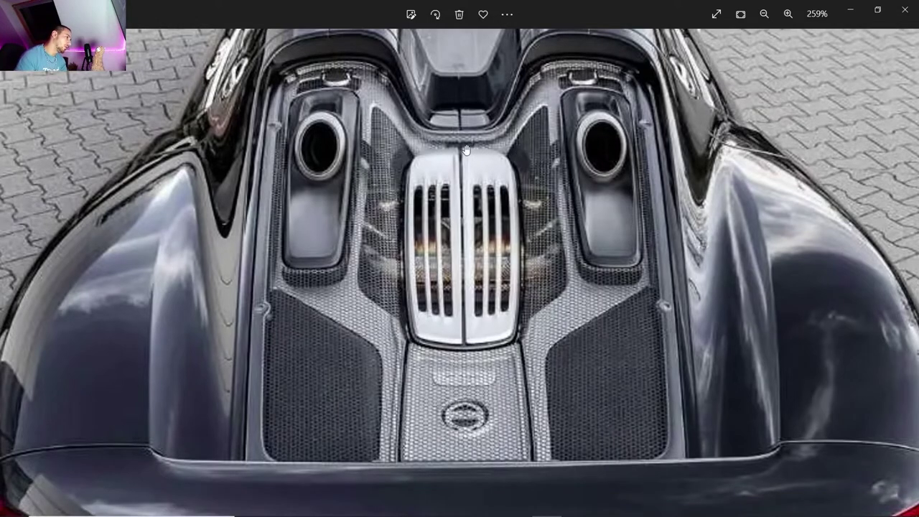
scroll(465, 150, up, 5)
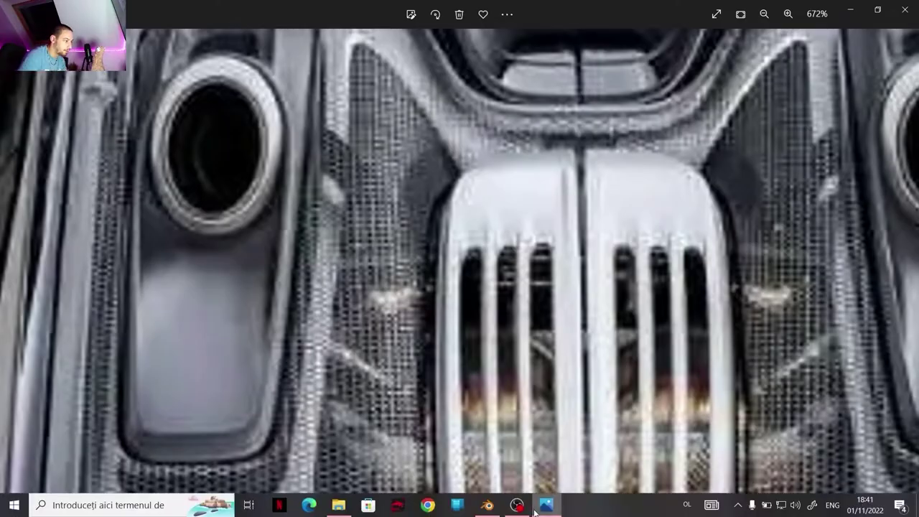
click(532, 505)
Step: Select the six faces inside the engine cover outline and separate them into their own object
key(3)
click(360, 216)
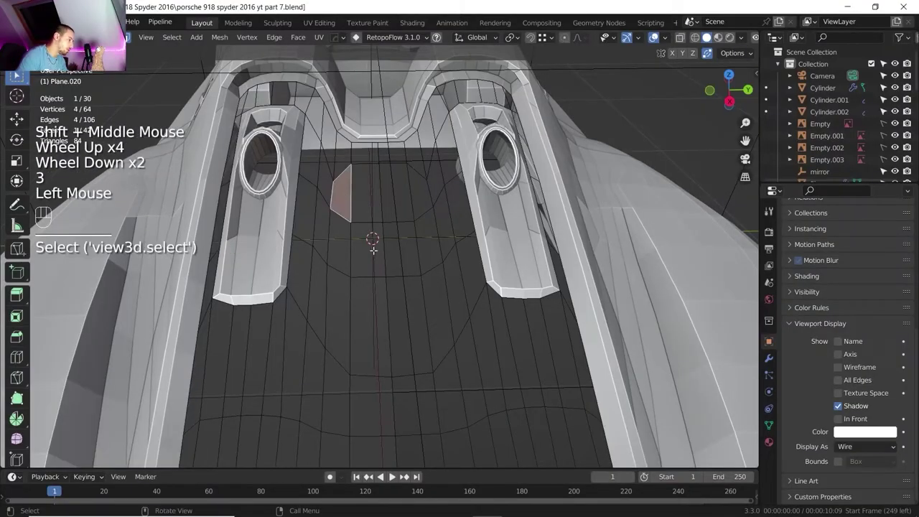
key(c)
mouse_move(362, 288)
mouse_down()
mouse_move(352, 273)
mouse_move(369, 230)
mouse_up()
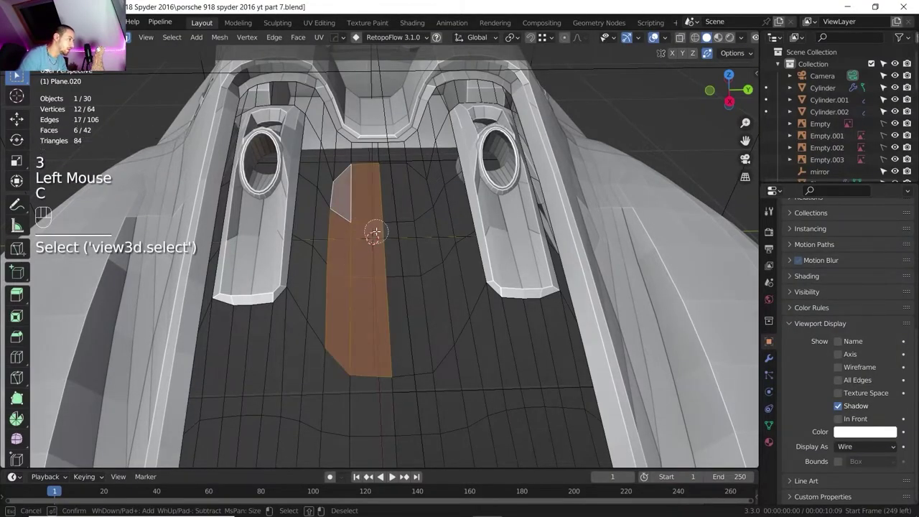
right_click(363, 231)
middle_drag(357, 233, 524, 280)
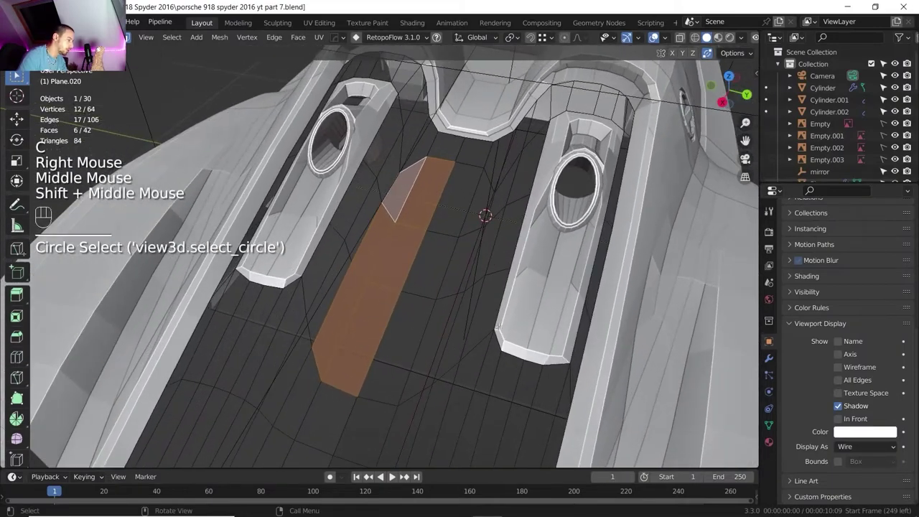
key(p)
click(512, 286)
key(Tab)
click(431, 262)
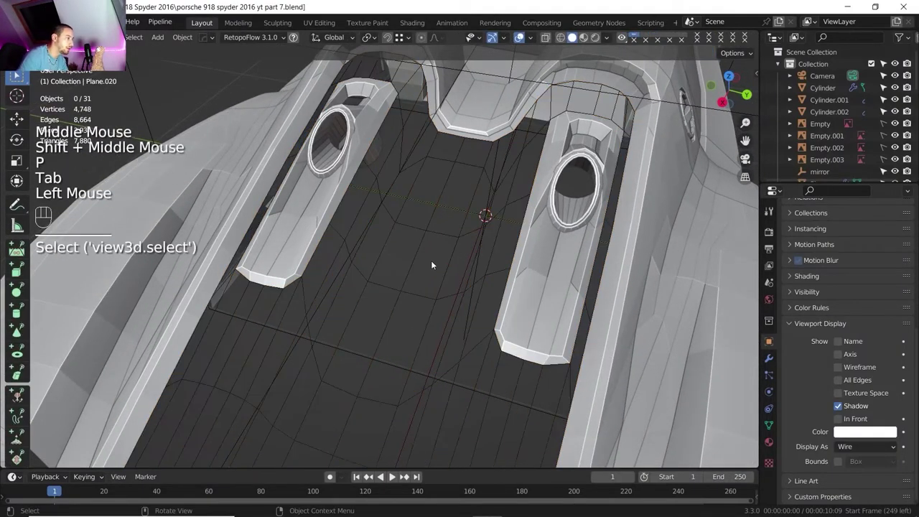
Step: Set the viewport display of the separated engine cover panel to Solid
click(443, 271)
drag(867, 447, 861, 409)
scroll(436, 280, down, 2)
shift+middle_drag(400, 273, 413, 244)
middle_drag(413, 244, 368, 217)
scroll(426, 215, up, 3)
Step: Examine the separated engine cover panel's shape and fit between the exhausts from several angles
key(Tab)
scroll(368, 216, down, 1)
scroll(368, 216, up, 1)
scroll(369, 217, up, 3)
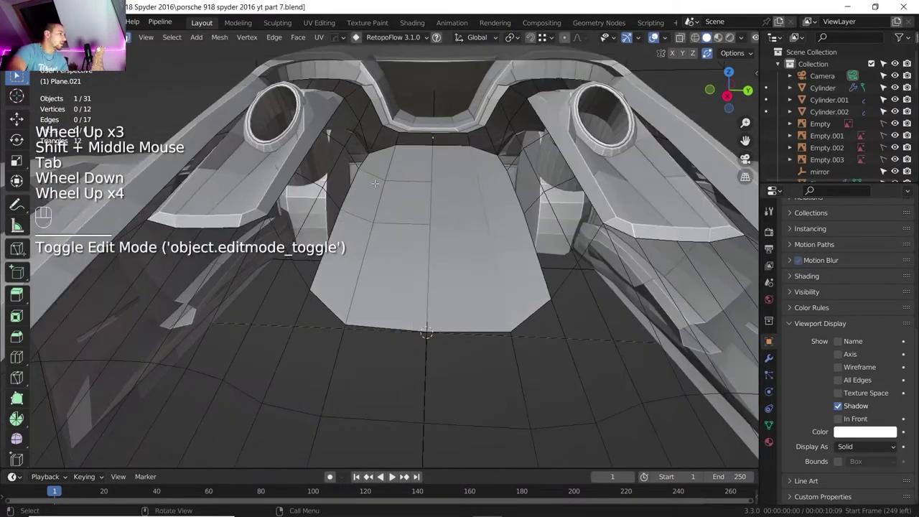
scroll(379, 163, down, 1)
scroll(380, 164, up, 1)
scroll(379, 163, down, 7)
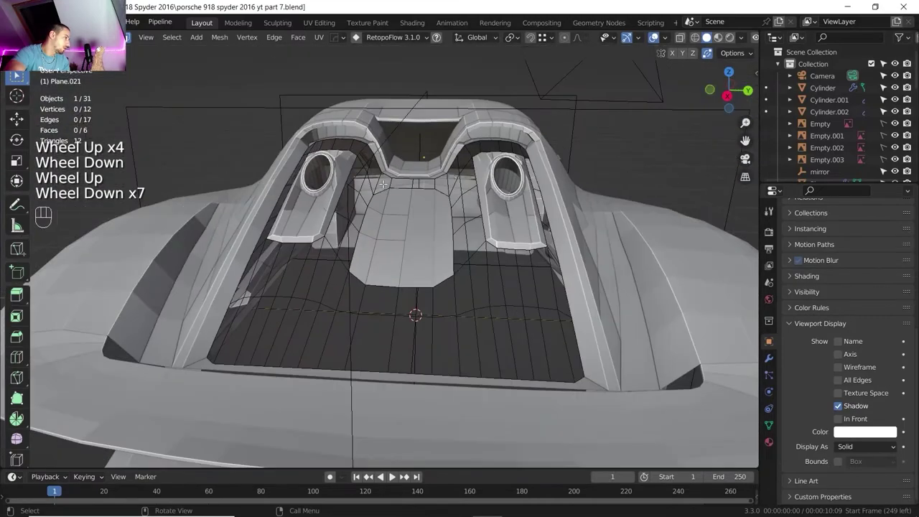
shift+middle_drag(380, 164, 370, 197)
middle_drag(370, 198, 474, 335)
scroll(359, 230, up, 1)
scroll(359, 231, down, 2)
scroll(359, 231, up, 3)
click(474, 335)
key(Tab)
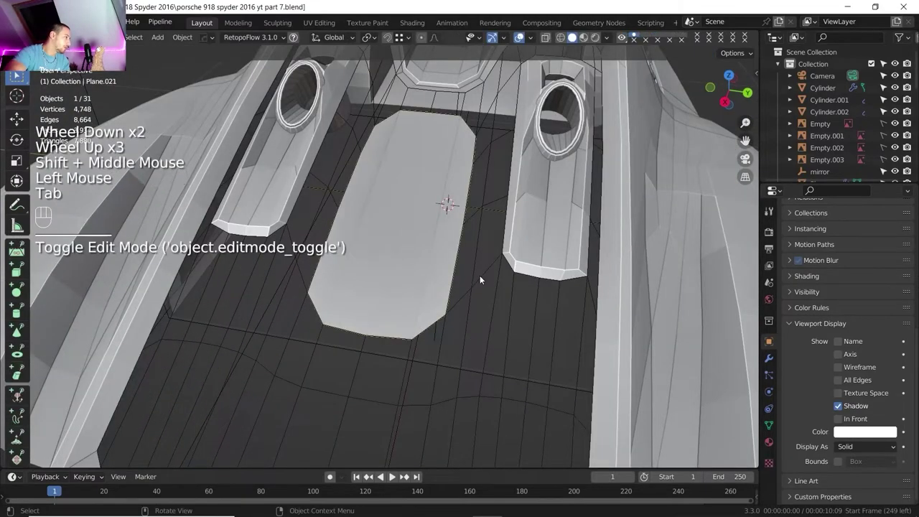
Step: Set the viewport display of the surrounding mesh panel (Plane.020) to Solid
click(481, 277)
click(482, 277)
shift+middle_drag(483, 278, 439, 266)
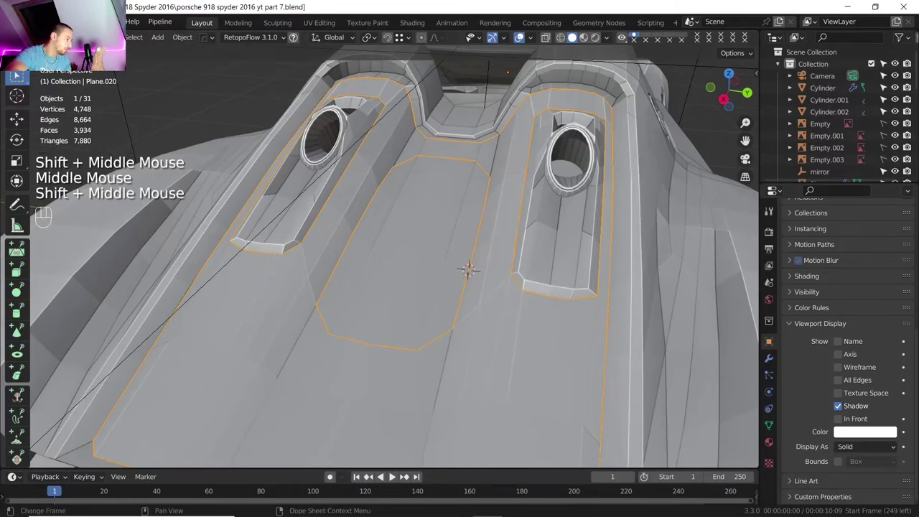
Step: Switch to the photo viewer and study how the mesh panel surrounds the engine cover in the rear deck photos
key(alt+Tab)
scroll(493, 244, down, 2)
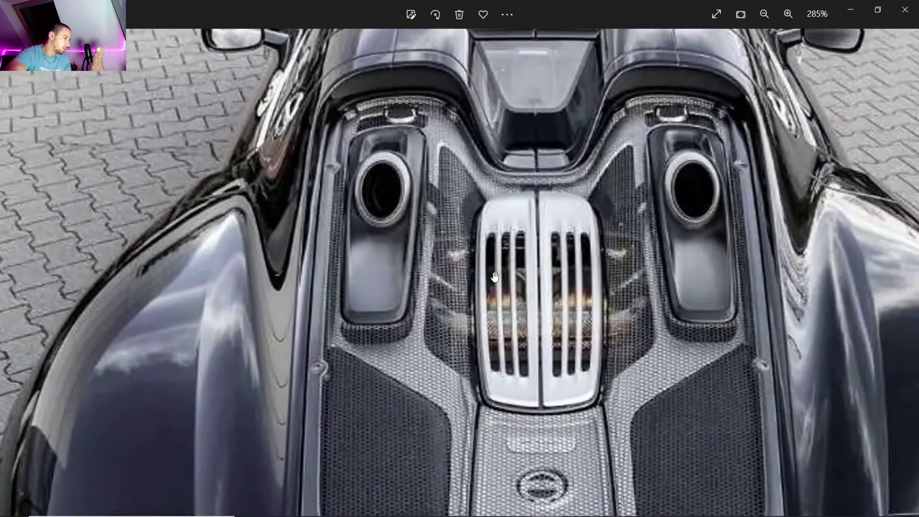
click(17, 274)
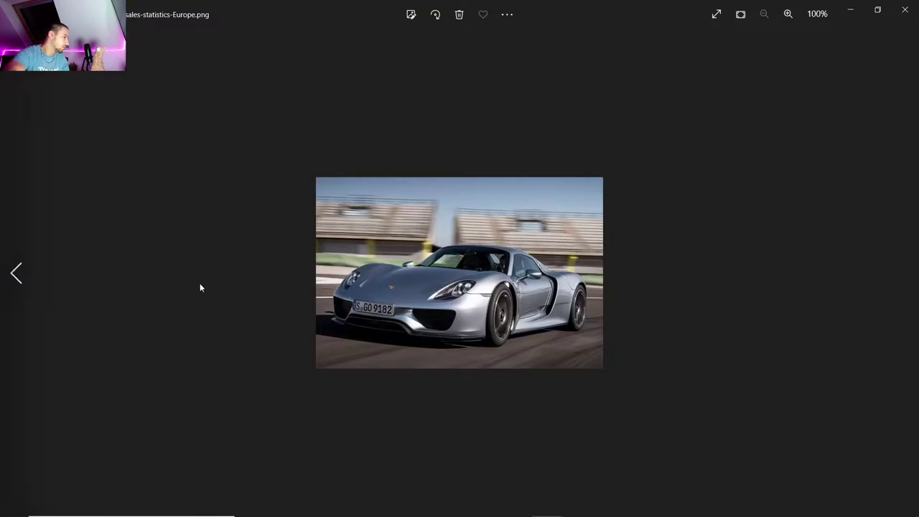
click(903, 287)
scroll(457, 260, up, 3)
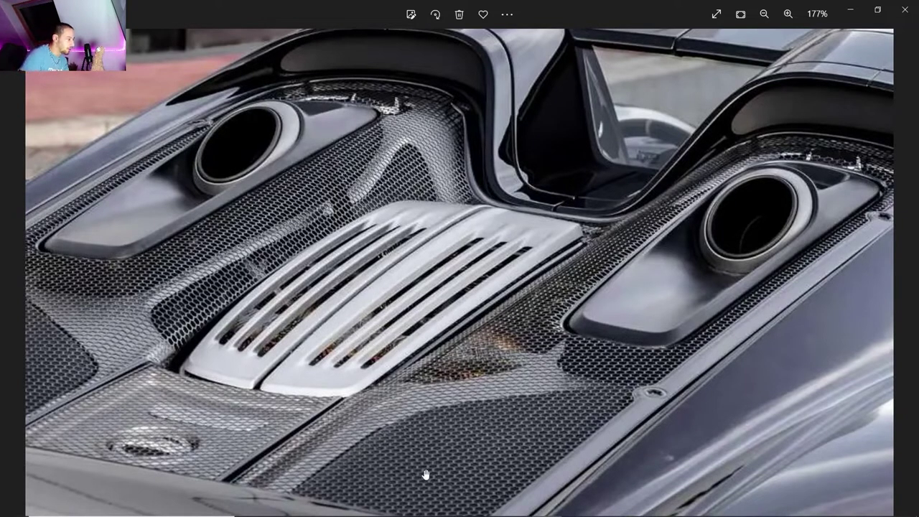
key(alt+Tab)
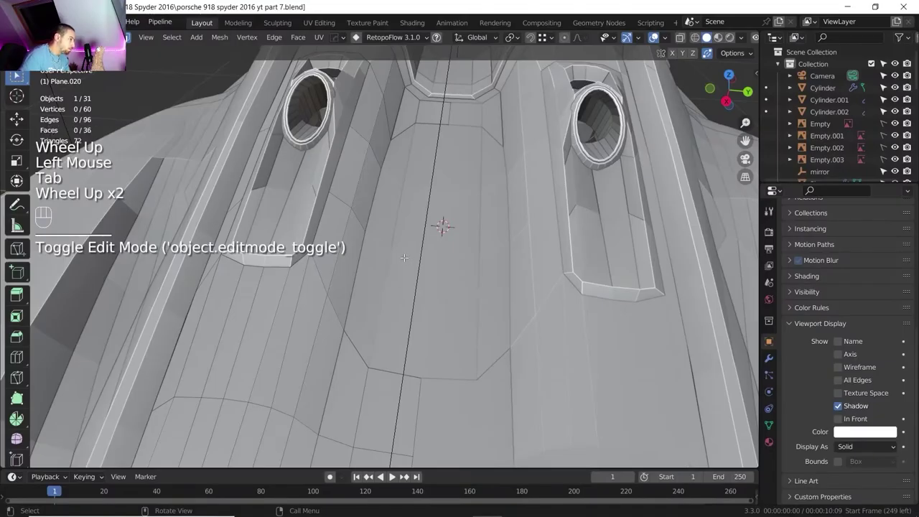
Step: Cut a new edge line with the Knife tool into the mesh panel, just outside the engine cover opening's outline
scroll(405, 237, down, 1)
scroll(428, 176, up, 1)
key(3)
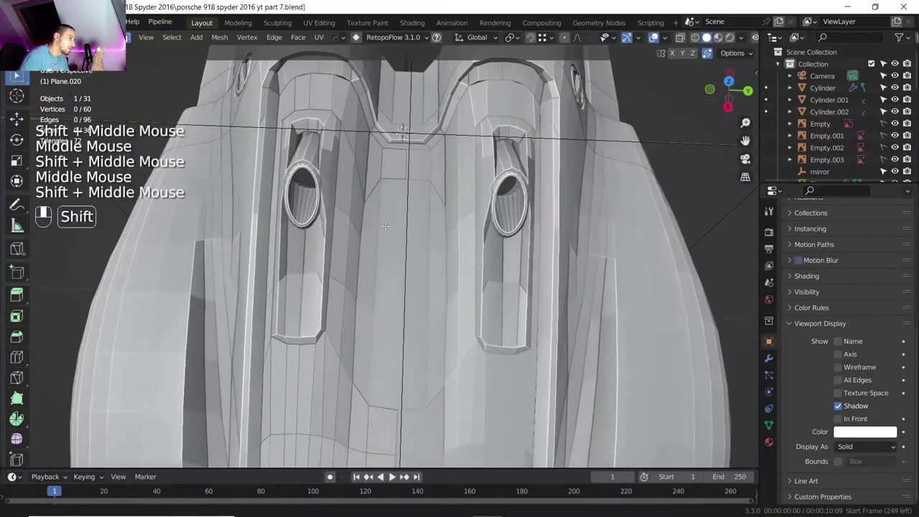
shift+middle_drag(447, 180, 451, 199)
middle_drag(451, 199, 379, 211)
scroll(379, 211, up, 1)
key(k)
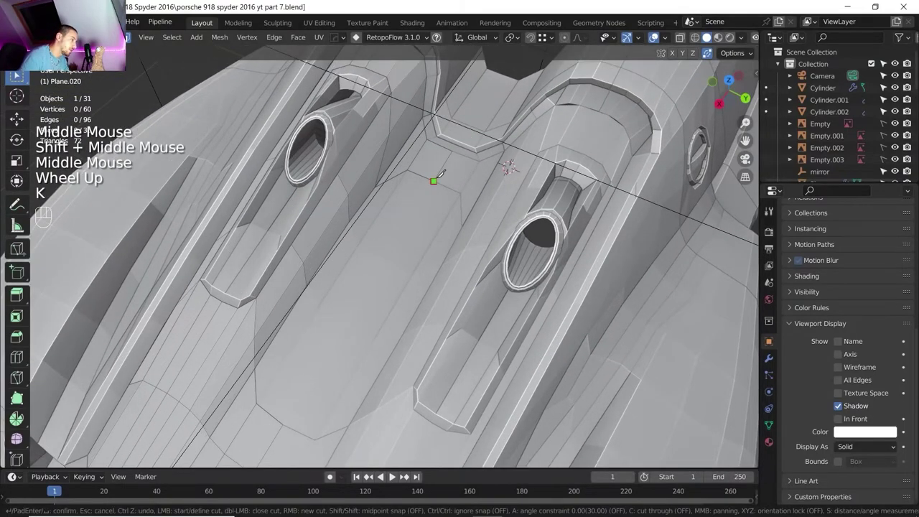
click(437, 175)
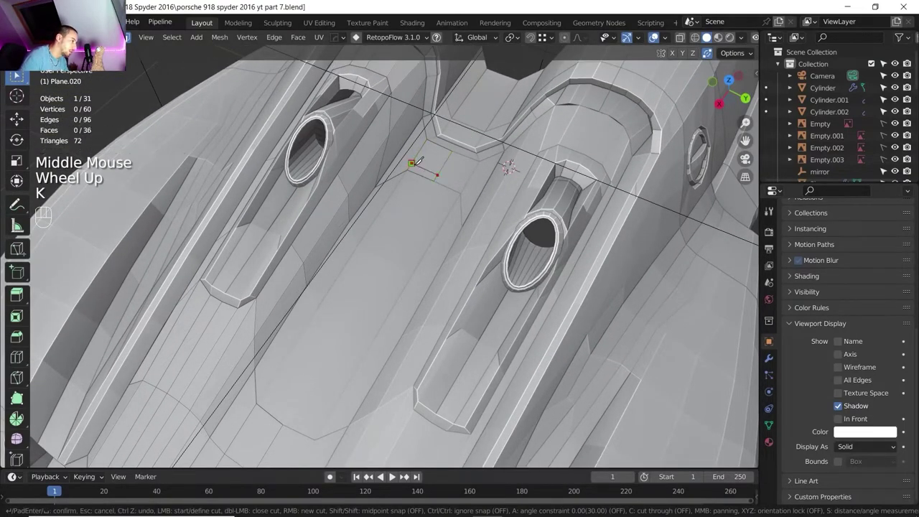
click(410, 163)
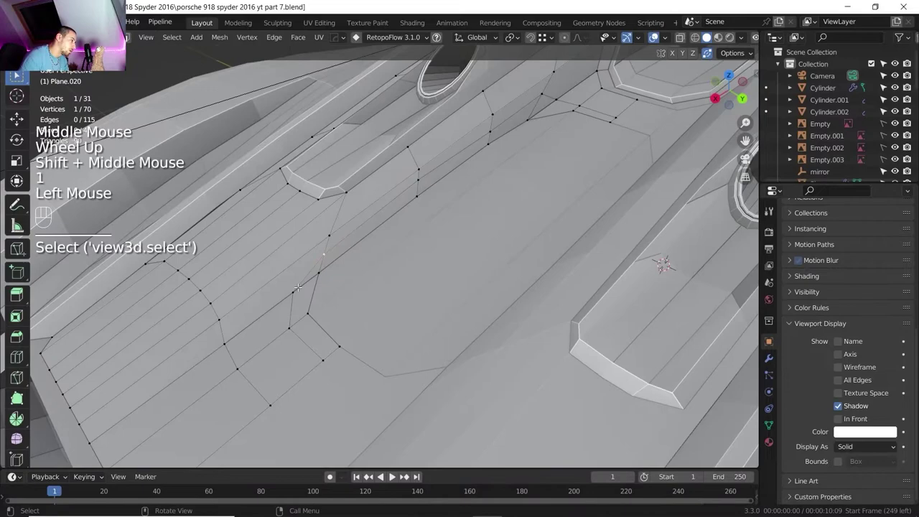
click(297, 287)
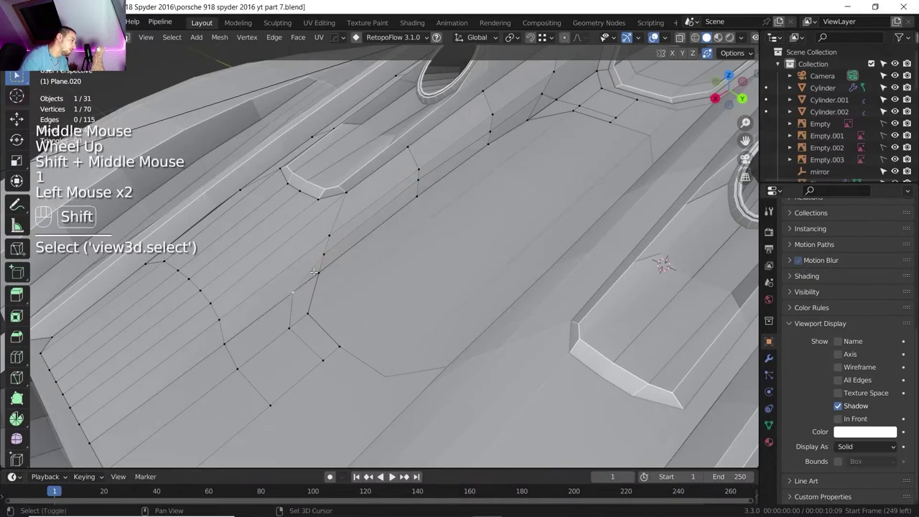
key(g)
key(g)
right_click(326, 256)
Step: Raise the two knife-cut vertices at the cabin end of the engine cover opening about 4.8 mm along local Z
scroll(385, 264, down, 2)
shift+middle_drag(384, 264, 359, 294)
scroll(359, 294, up, 1)
shift+middle_drag(431, 215, 402, 258)
scroll(402, 258, up, 3)
shift+middle_drag(488, 186, 467, 223)
middle_drag(466, 222, 441, 218)
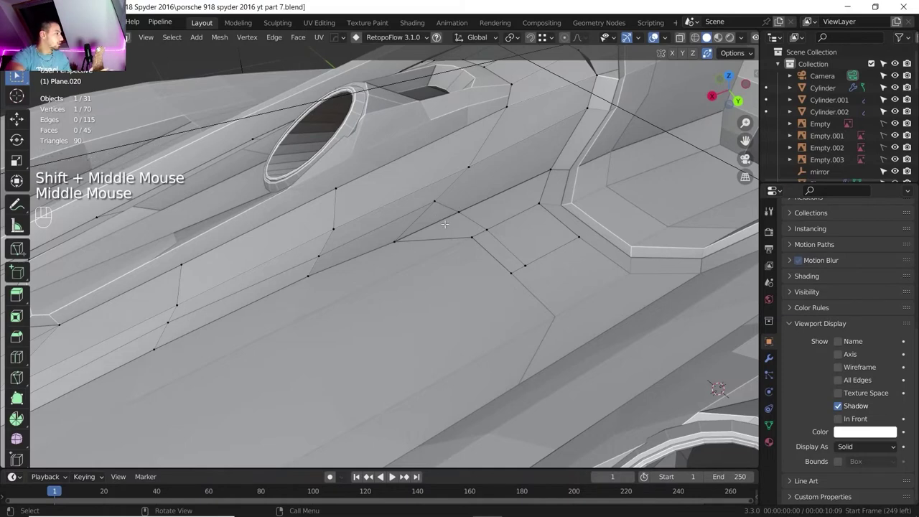
scroll(445, 224, down, 1)
shift+middle_drag(445, 224, 438, 225)
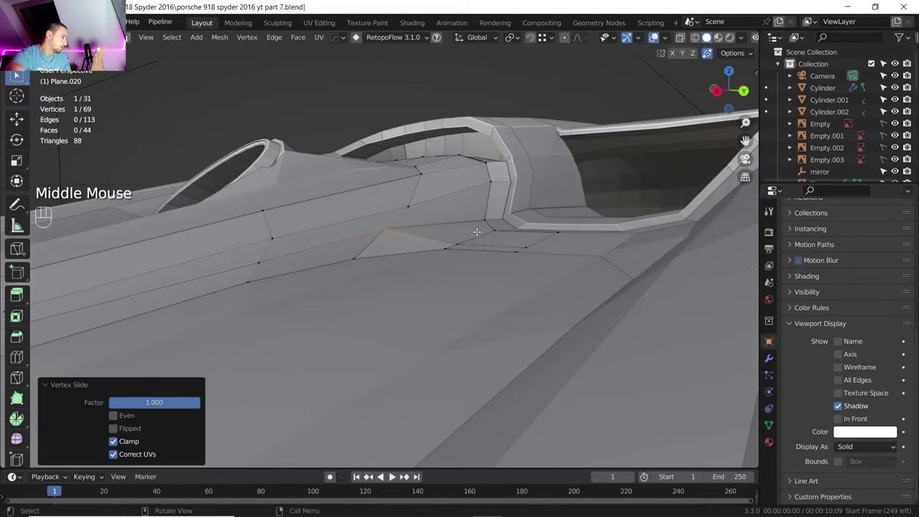
click(464, 239)
shift+click(526, 245)
key(g)
key(z)
key(z)
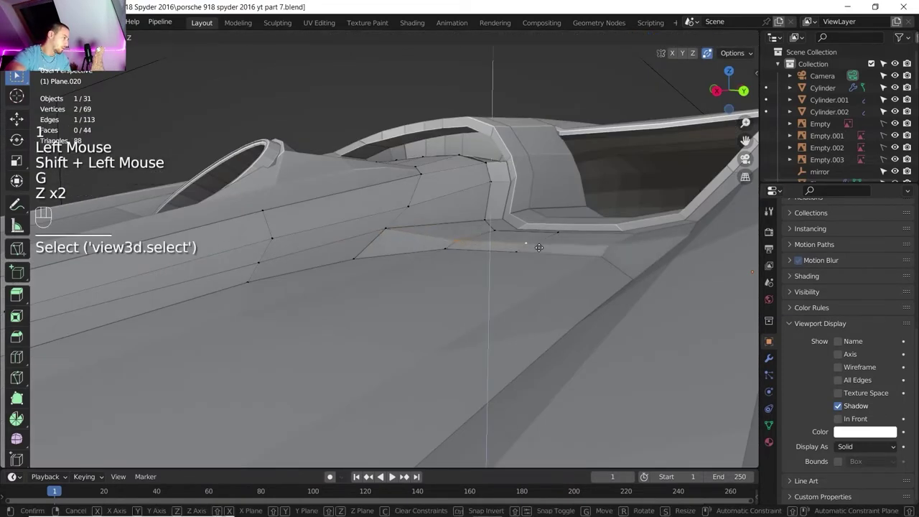
click(540, 247)
Step: Examine the new cut edges along the side and rear corner of the engine cover opening
scroll(539, 247, down, 1)
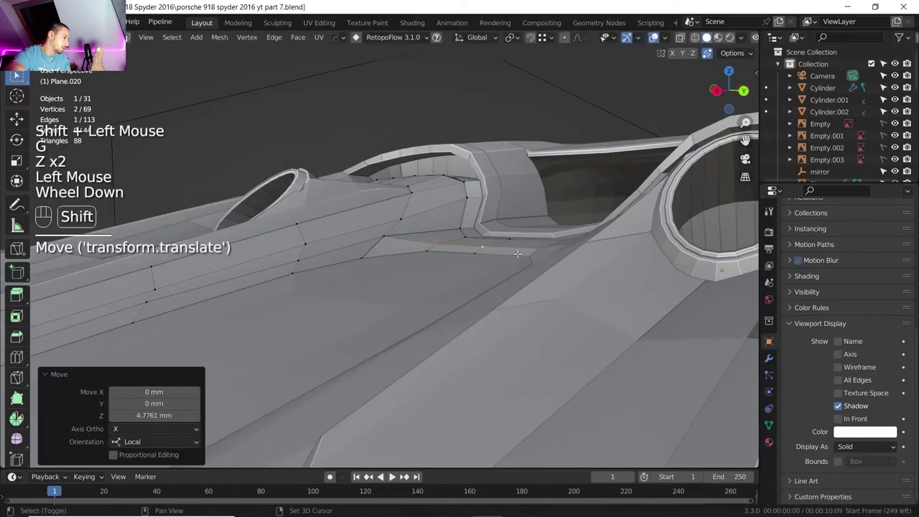
scroll(552, 250, down, 1)
shift+middle_drag(539, 247, 502, 249)
scroll(583, 246, down, 1)
scroll(435, 250, up, 3)
shift+middle_drag(502, 248, 446, 252)
scroll(439, 251, down, 2)
scroll(451, 254, up, 4)
scroll(450, 254, down, 2)
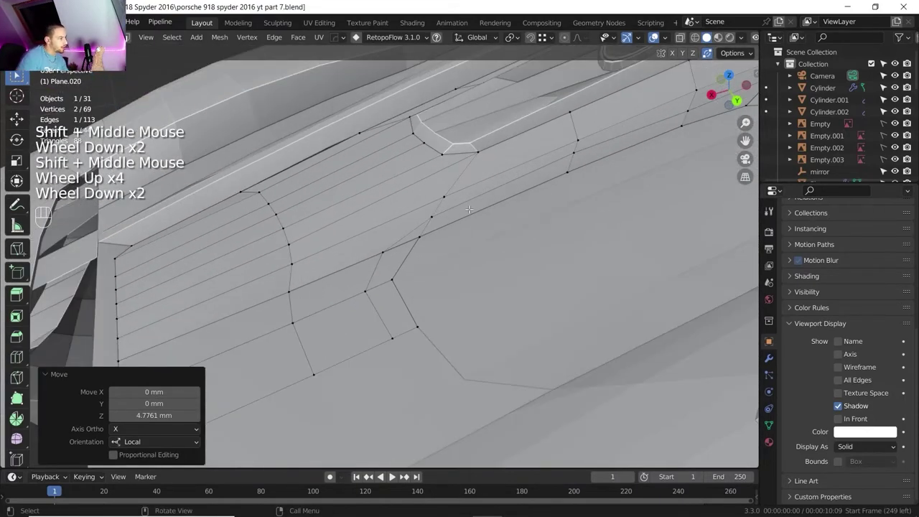
scroll(408, 231, down, 3)
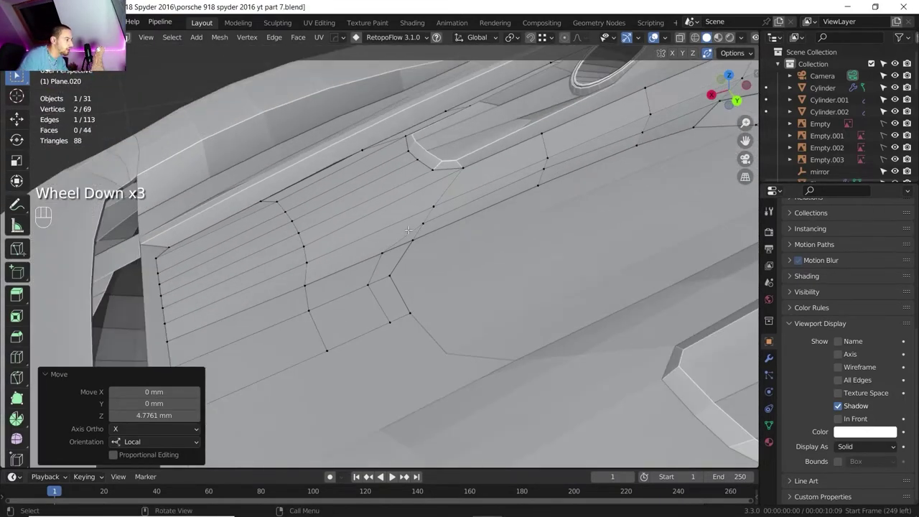
Step: Slide the cut vertex near the cabin end of the engine cover opening close to the opening's edge
key(ctrl+r)
shift+middle_drag(410, 232, 409, 232)
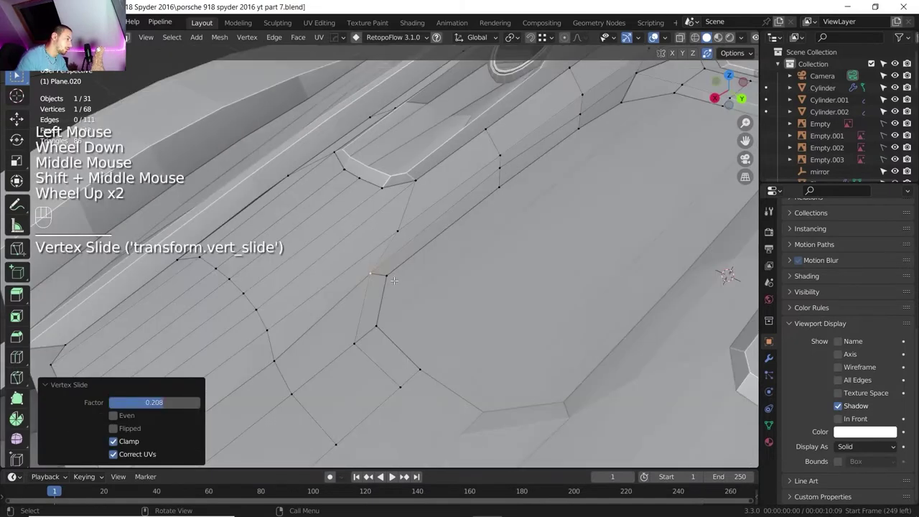
scroll(565, 128, down, 1)
shift+middle_drag(594, 84, 565, 128)
click(565, 128)
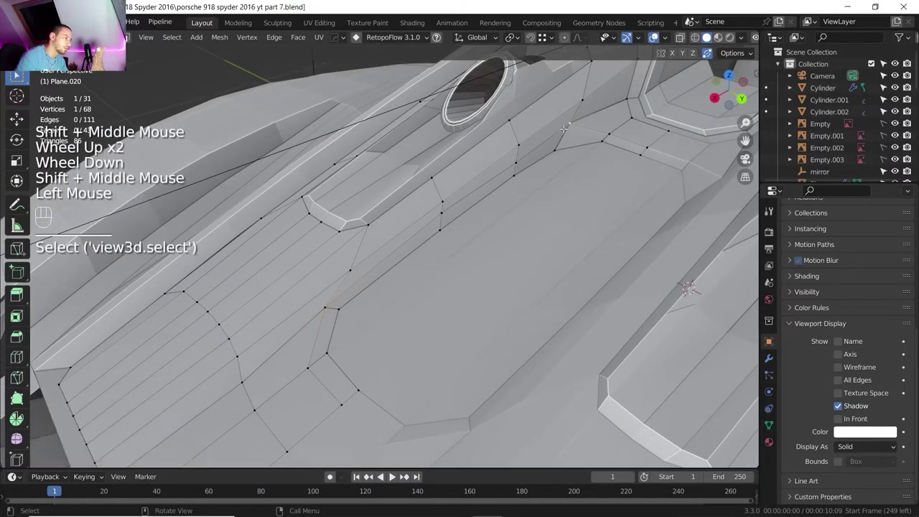
key(g)
key(g)
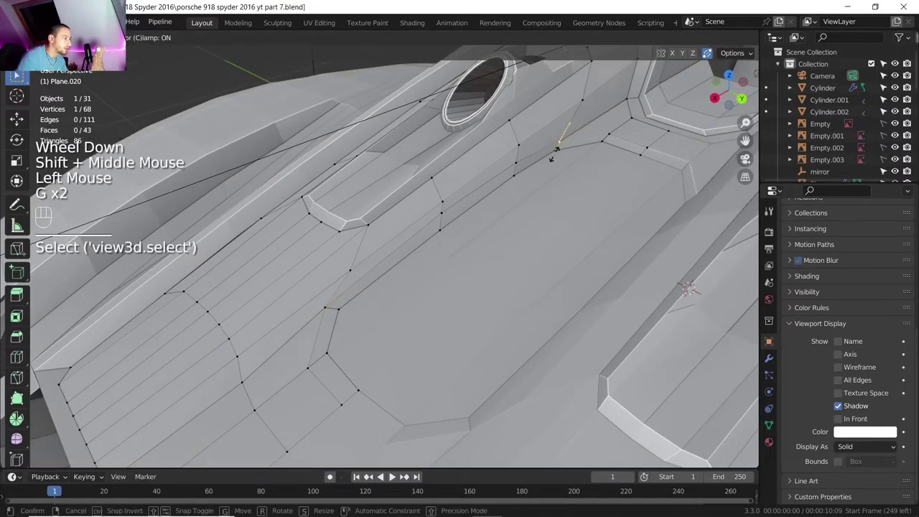
click(554, 152)
click(546, 156)
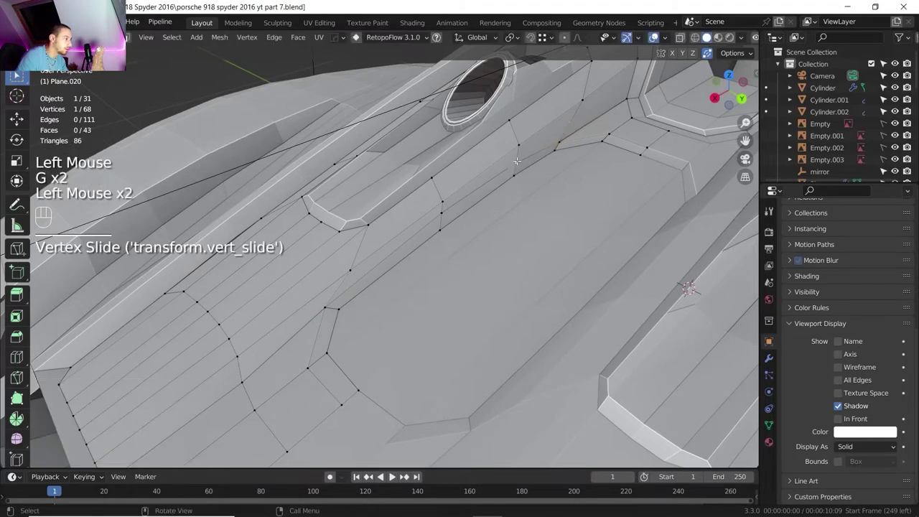
Step: Slide the remaining cut vertices along the side of the engine cover opening closer to the opening's edge
ctrl+click(335, 304)
key(g)
key(g)
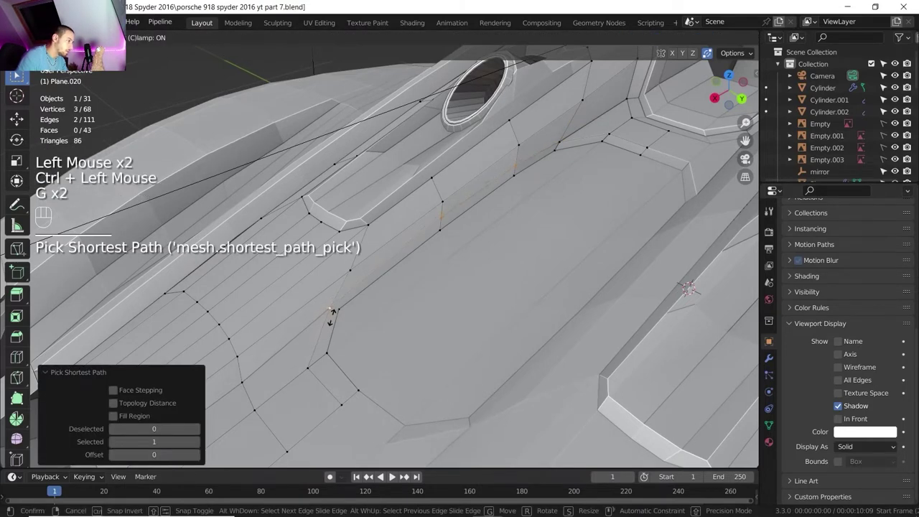
click(332, 320)
click(442, 221)
key(g)
key(g)
shift+click(443, 226)
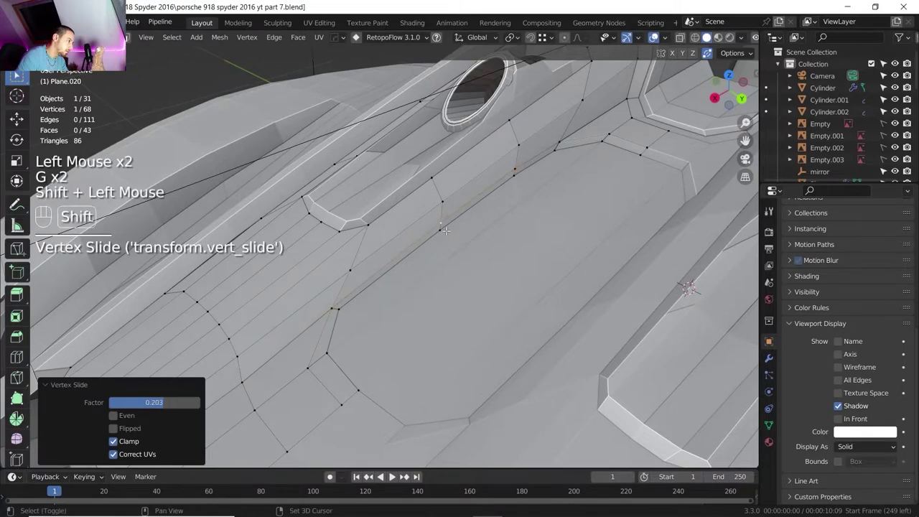
Step: Edge-slide the cut edge at the opening's rear corner toward the opening's edge by a factor of about -0.66
click(314, 361)
shift+click(344, 400)
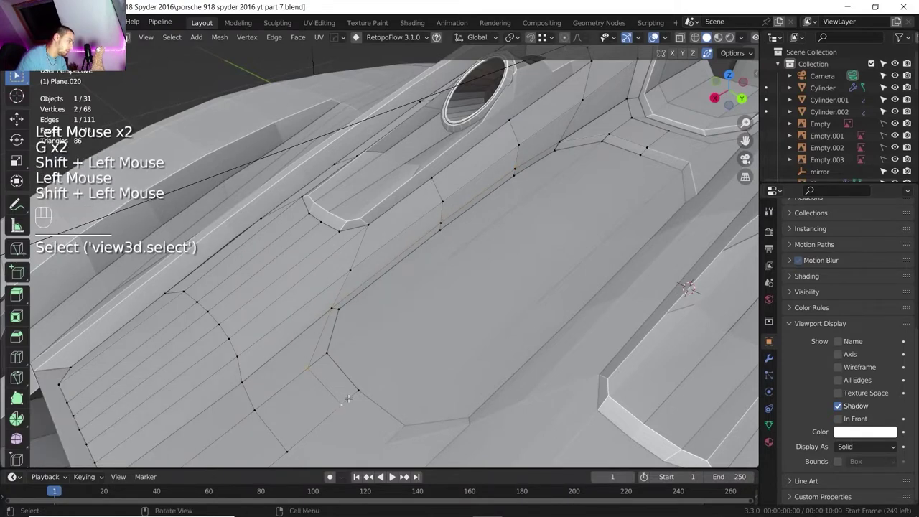
key(g)
key(g)
click(364, 388)
scroll(387, 323, down, 1)
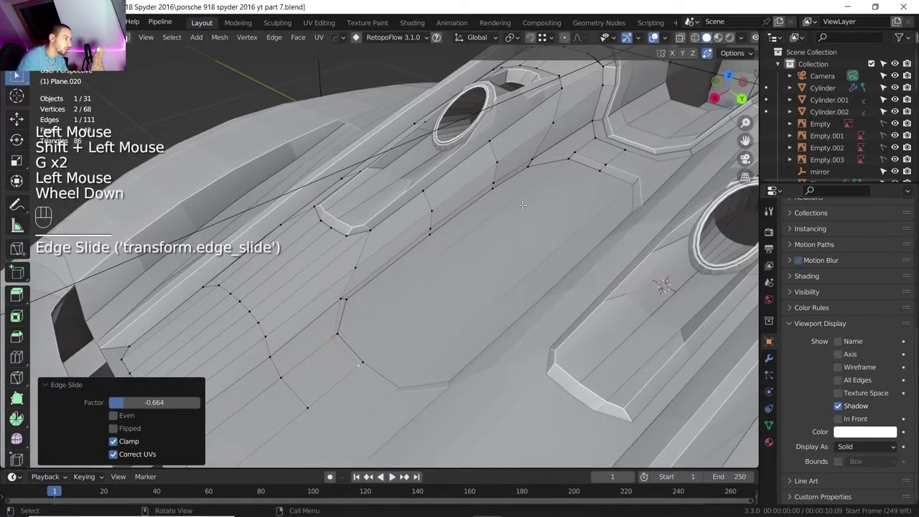
shift+middle_drag(388, 323, 444, 225)
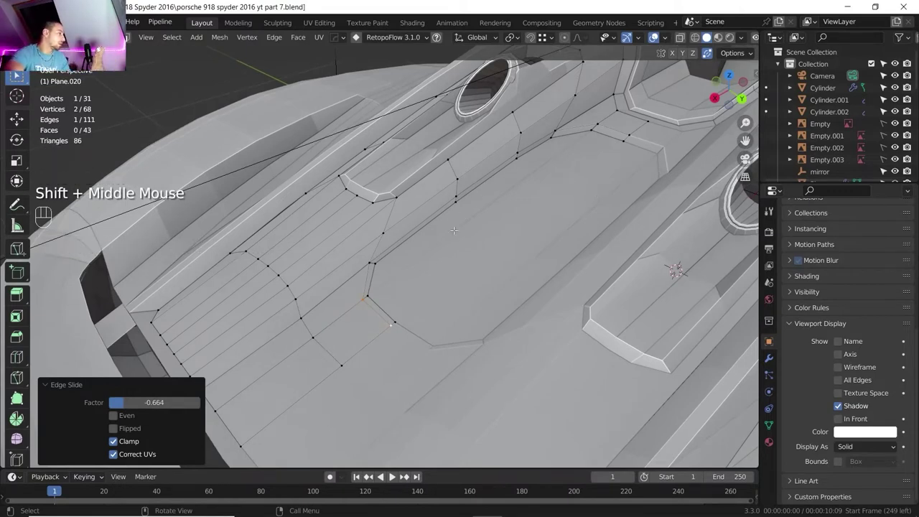
Step: Lower the mesh panel's inner boundary edges around the engine cover opening along Z to form a recessed gap
click(391, 324)
ctrl+click(618, 148)
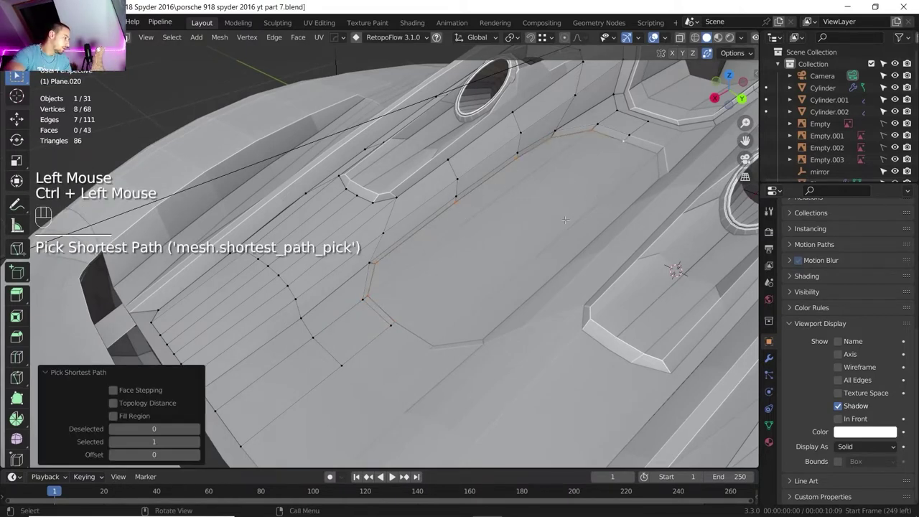
key(g)
key(z)
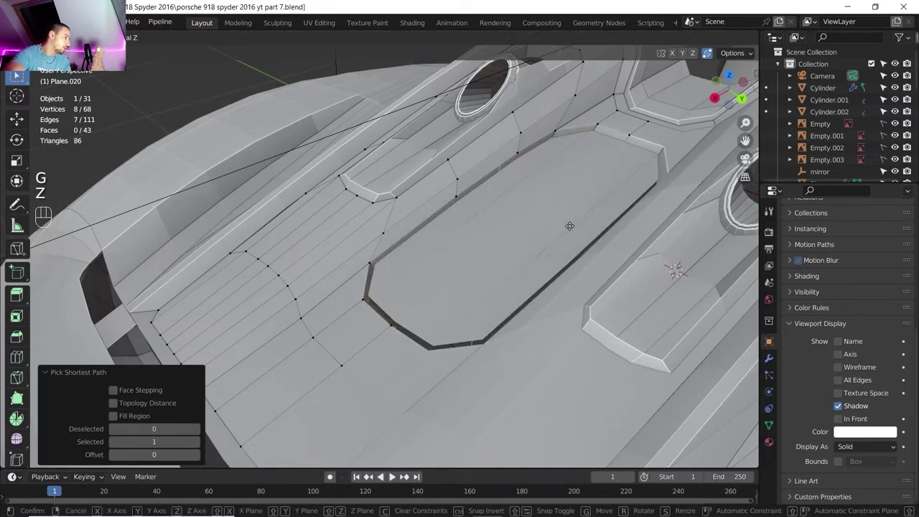
click(569, 226)
Step: Add a lengthwise loop cut beside the engine cover's centre line and delete the narrow strip of faces it creates
key(alt+Tab)
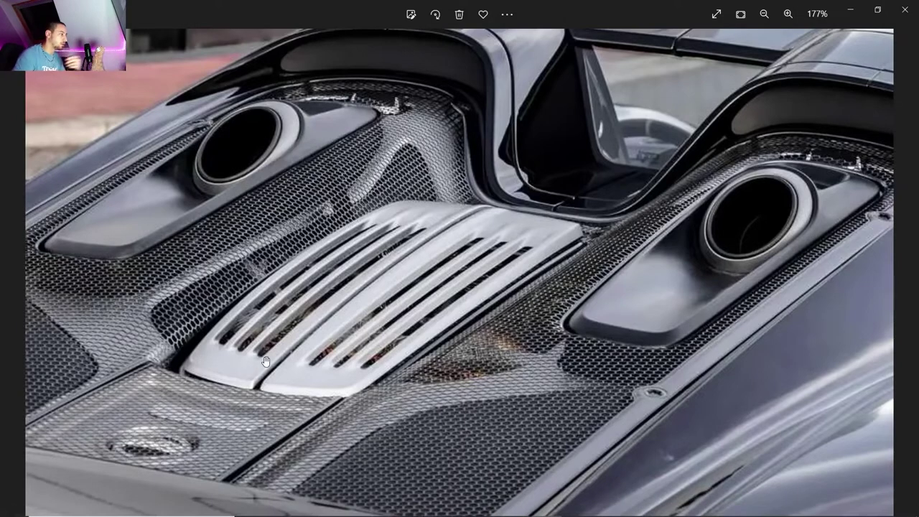
scroll(290, 309, down, 2)
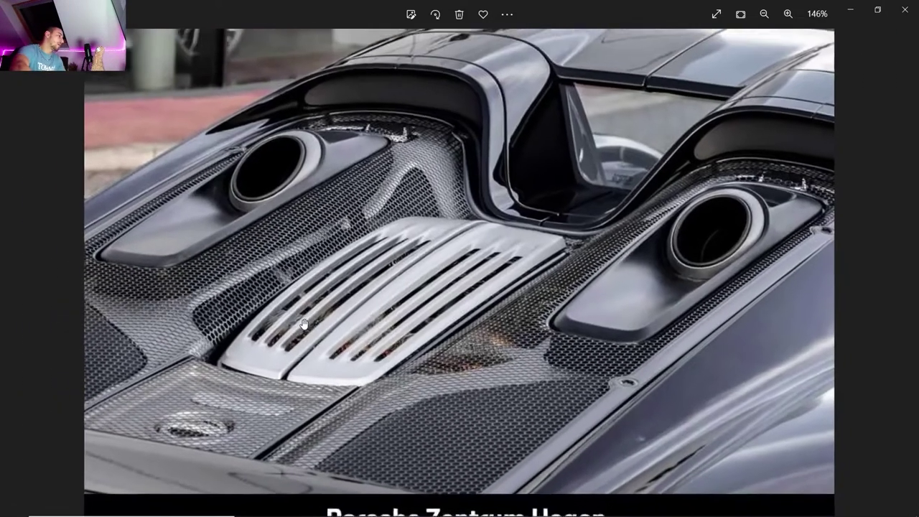
scroll(305, 324, up, 1)
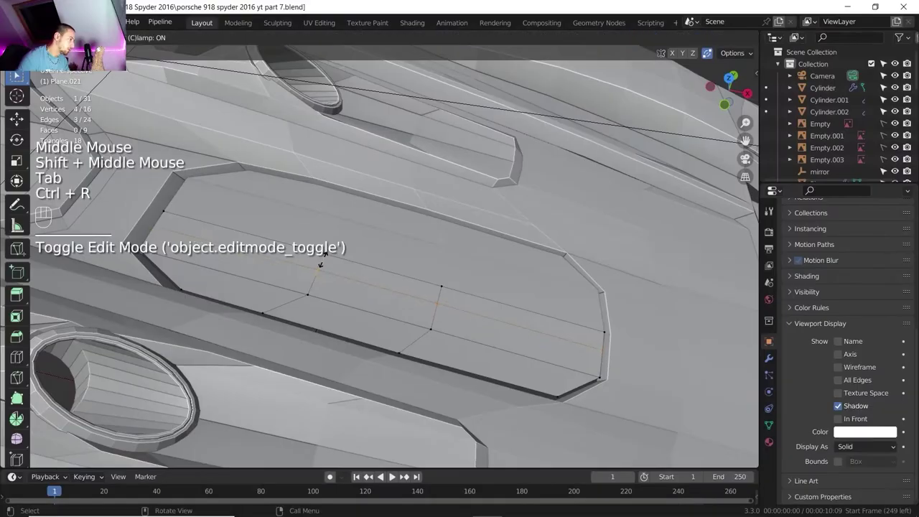
click(326, 247)
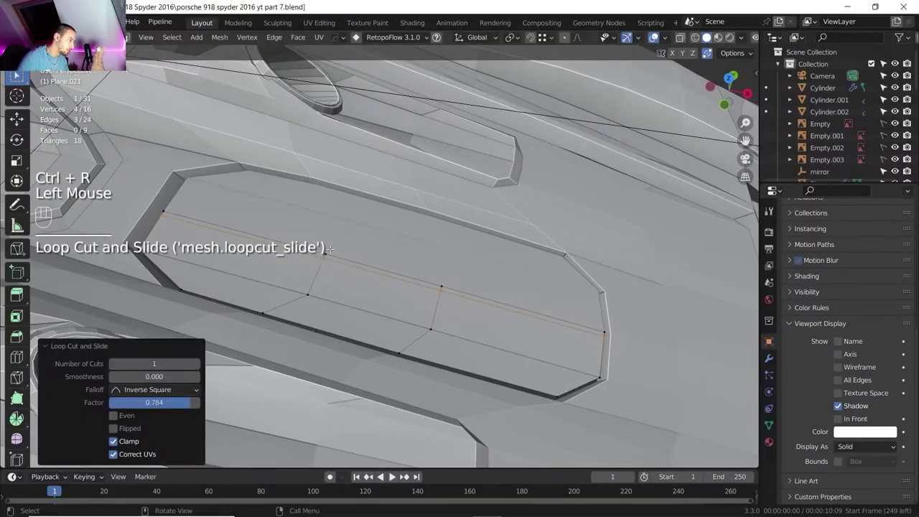
key(3)
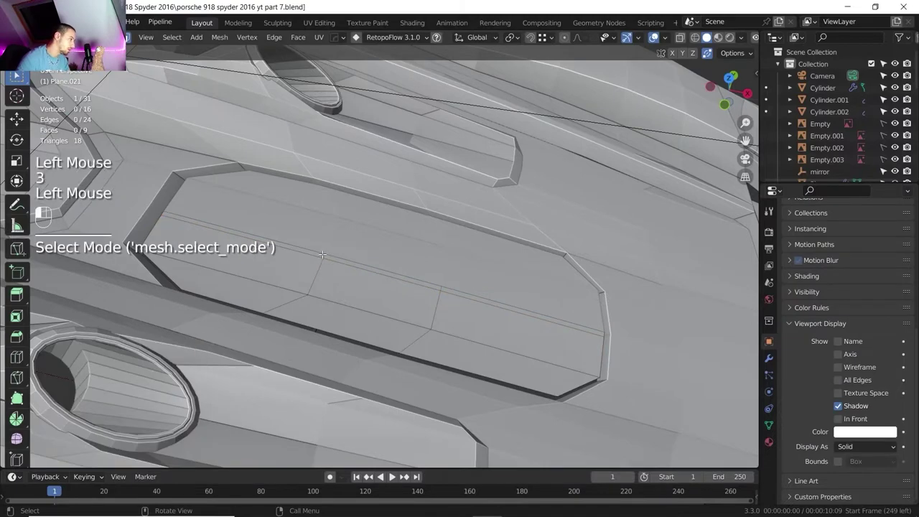
click(497, 287)
ctrl+click(491, 301)
key(Delete)
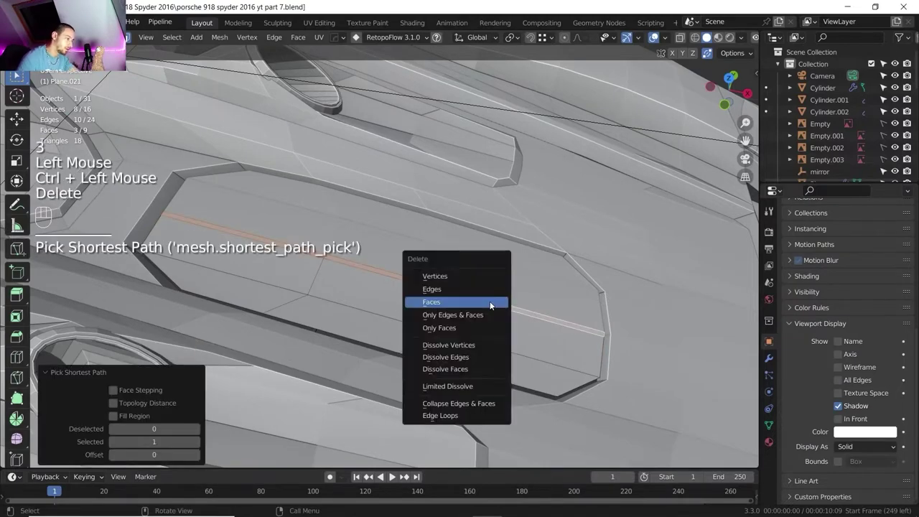
click(490, 305)
Step: Move the engine cover half's inner centre edges about 3.8 mm along Y to narrow the central gap
scroll(490, 305, down, 2)
shift+middle_drag(345, 264, 302, 271)
middle_drag(302, 272, 338, 261)
scroll(280, 271, up, 2)
key(2)
click(321, 158)
ctrl+click(330, 372)
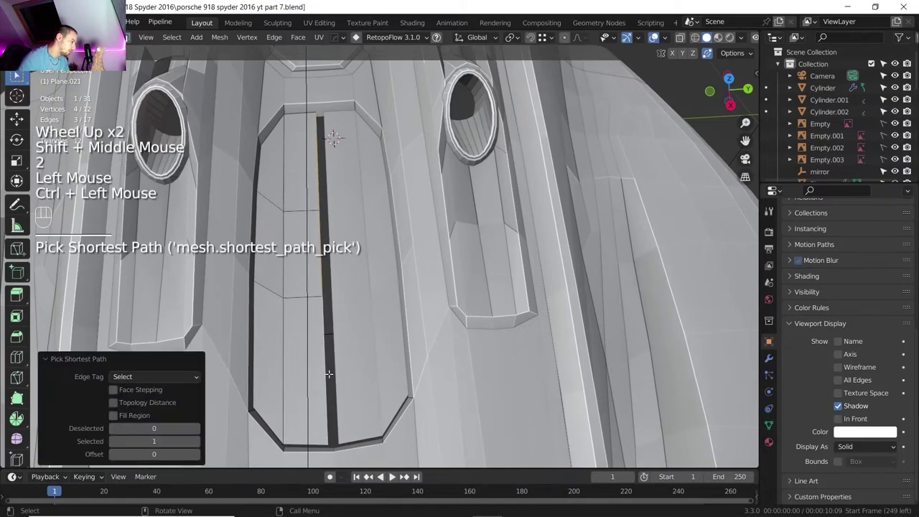
key(g)
key(y)
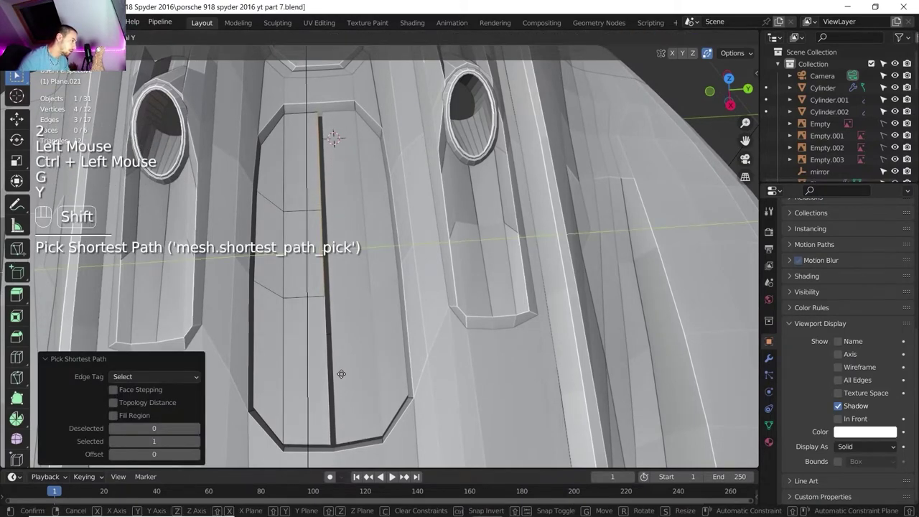
shift+click(336, 373)
scroll(336, 374, down, 1)
shift+middle_drag(336, 374, 366, 216)
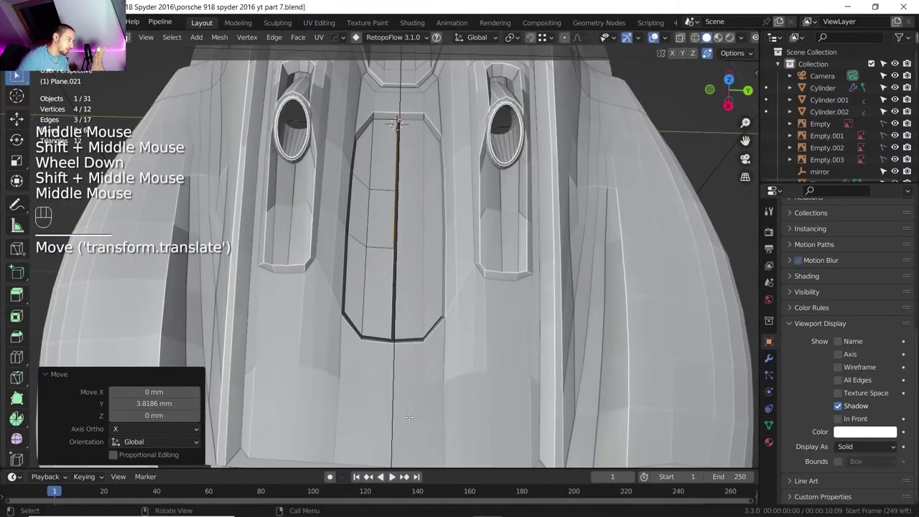
Step: Check the engine cover photo and inset all six faces of the cover half by about 8.8 mm
mouse_move(511, 512)
click(544, 506)
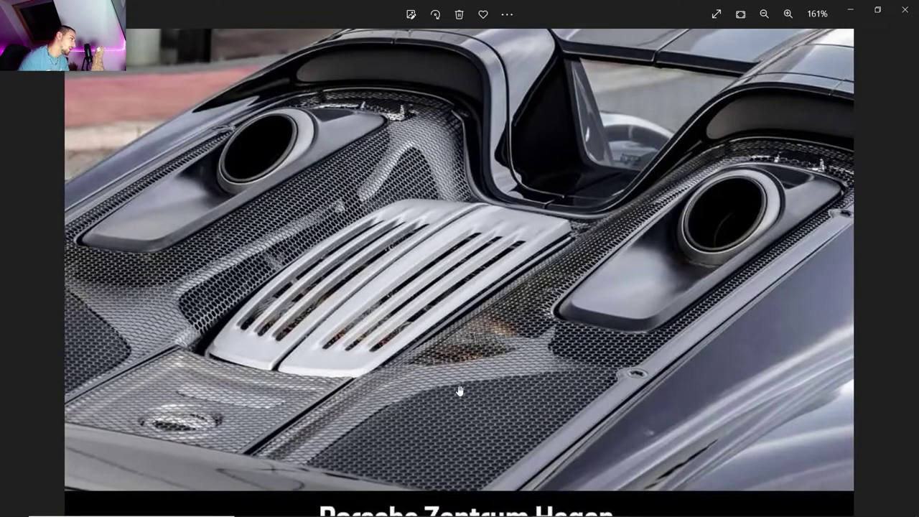
shift+click(374, 332)
shift+click(340, 323)
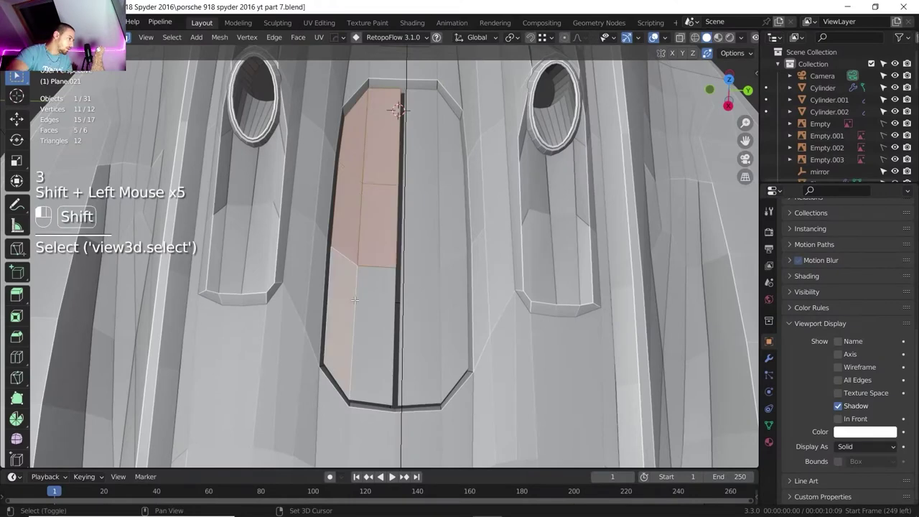
key(i)
shift+click(432, 236)
key(3)
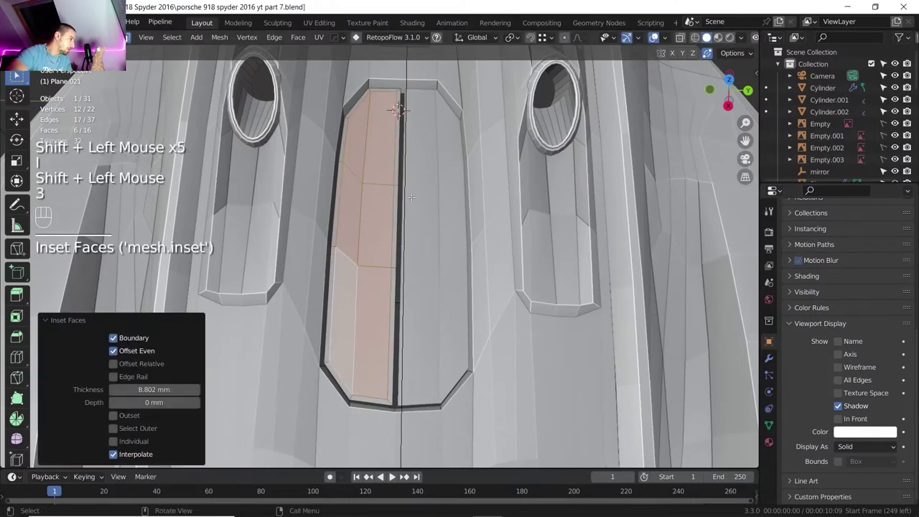
Step: Delete the inset's strip of border faces along the central gap of the engine cover
click(398, 166)
ctrl+click(390, 345)
key(Delete)
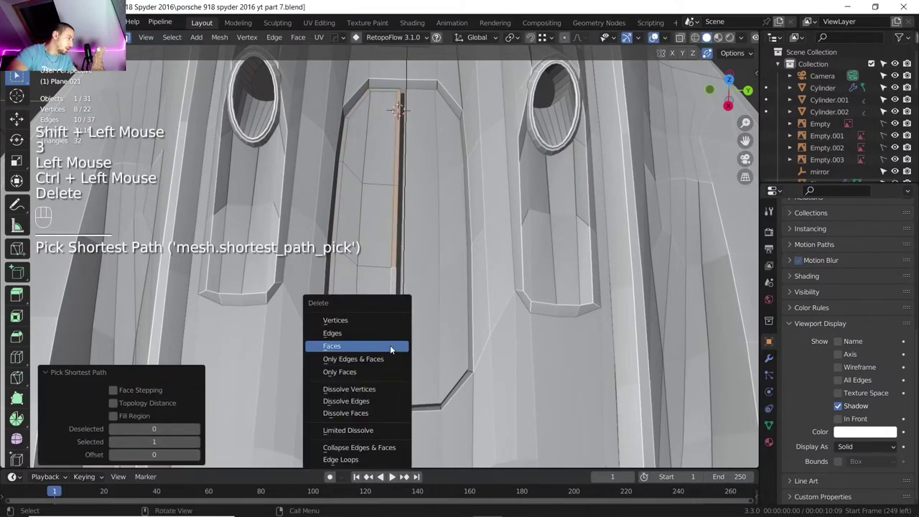
click(390, 346)
Step: Move the cover half's exposed inner edges along Y toward the centre line, closing up the central gap
key(2)
click(395, 174)
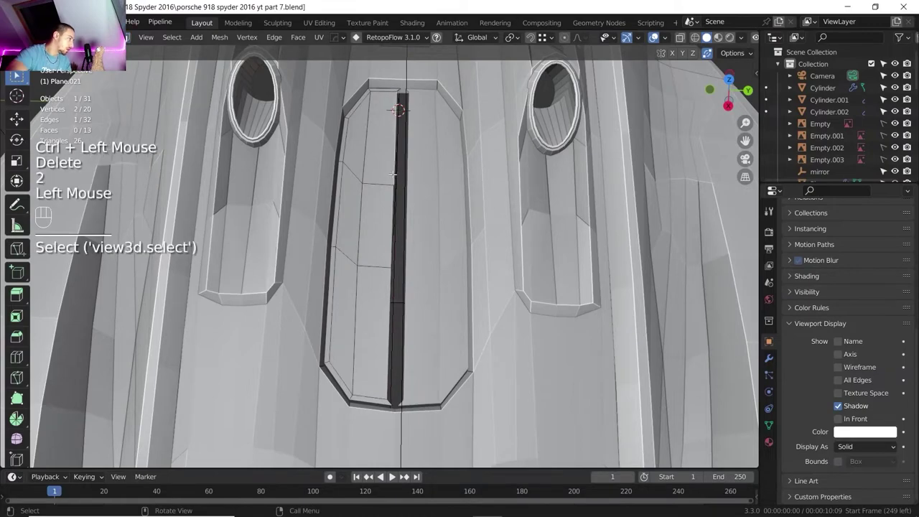
ctrl+click(392, 307)
key(g)
key(y)
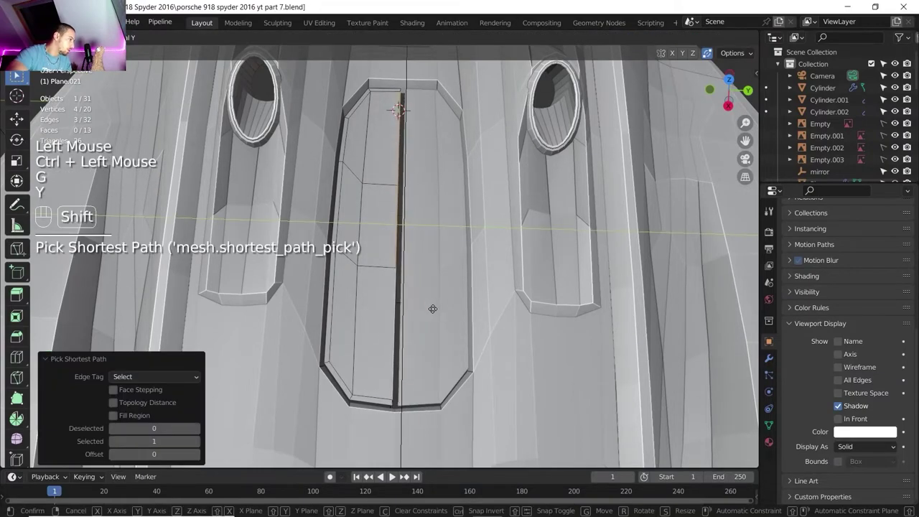
shift+click(431, 310)
scroll(431, 310, down, 2)
middle_drag(431, 309, 359, 272)
scroll(359, 273, up, 1)
Step: Raise the six inner faces of the engine cover half about 6.3 mm along Z
key(alt+Tab)
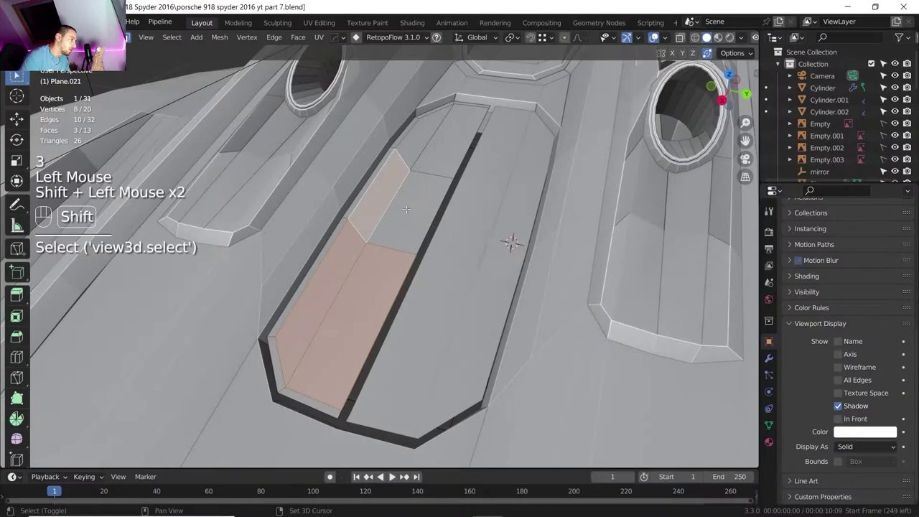
shift+click(399, 215)
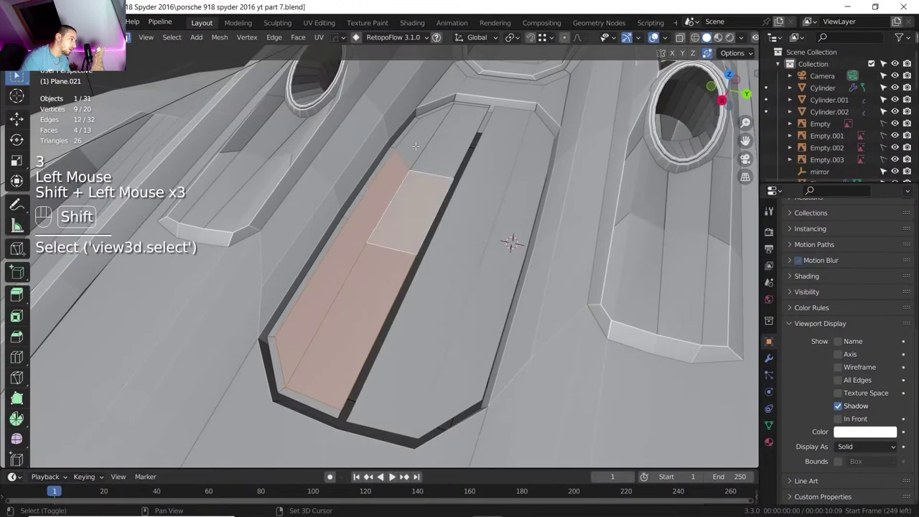
shift+click(425, 180)
shift+click(442, 143)
key(g)
key(z)
shift+click(434, 210)
scroll(433, 209, down, 1)
middle_drag(434, 210, 548, 382)
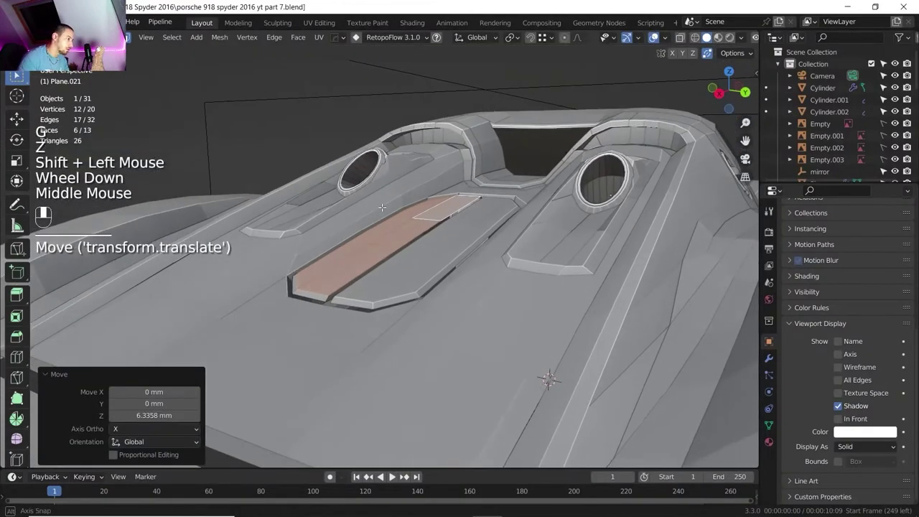
Step: Compare with the photo and raise the rearmost interior pair of crosswise edges on the cover half about 4.5 mm along Z
key(alt+Tab)
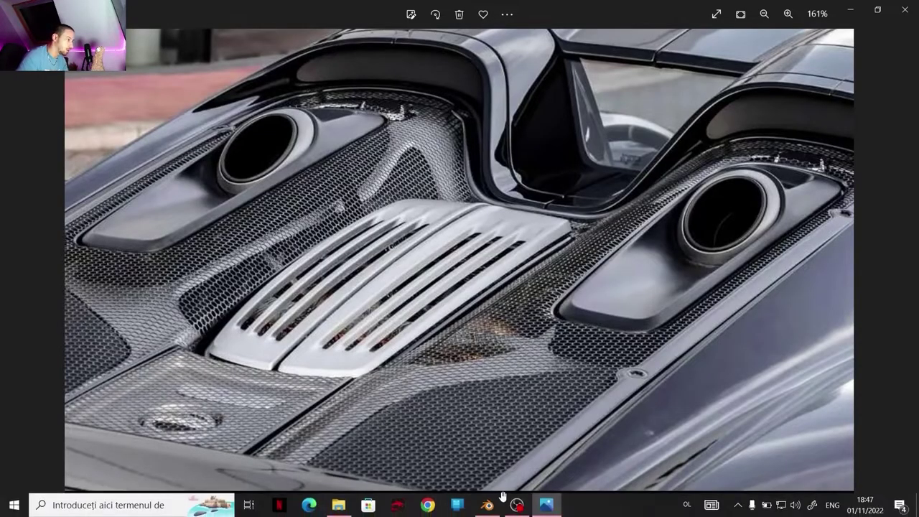
click(503, 501)
key(2)
click(402, 324)
shift+click(430, 316)
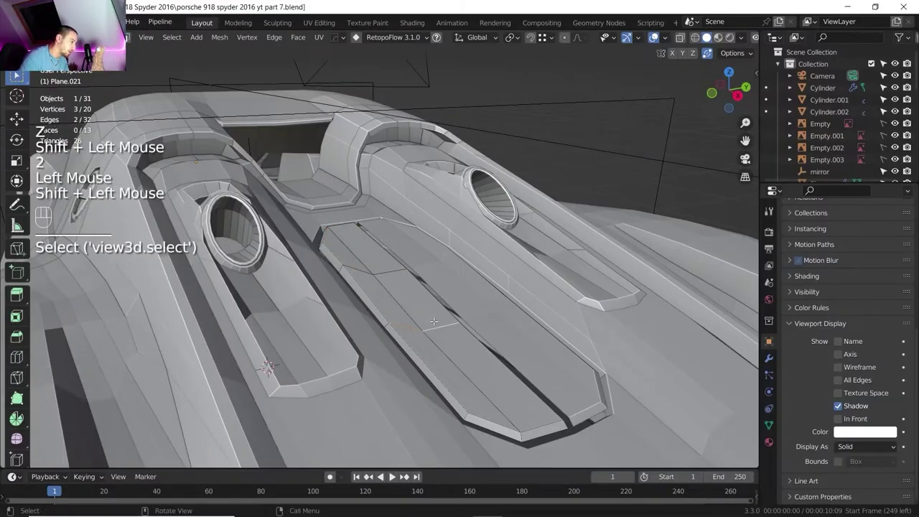
key(g)
key(z)
shift+click(440, 300)
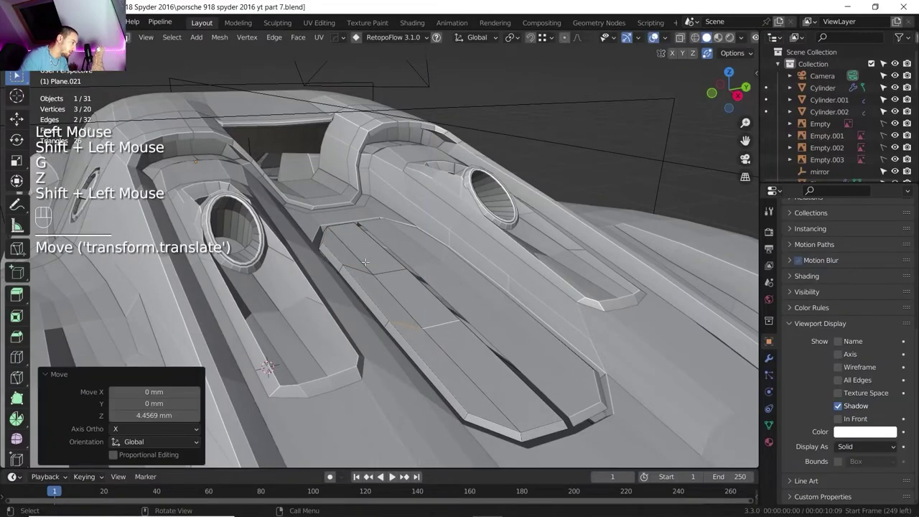
key(3)
click(356, 260)
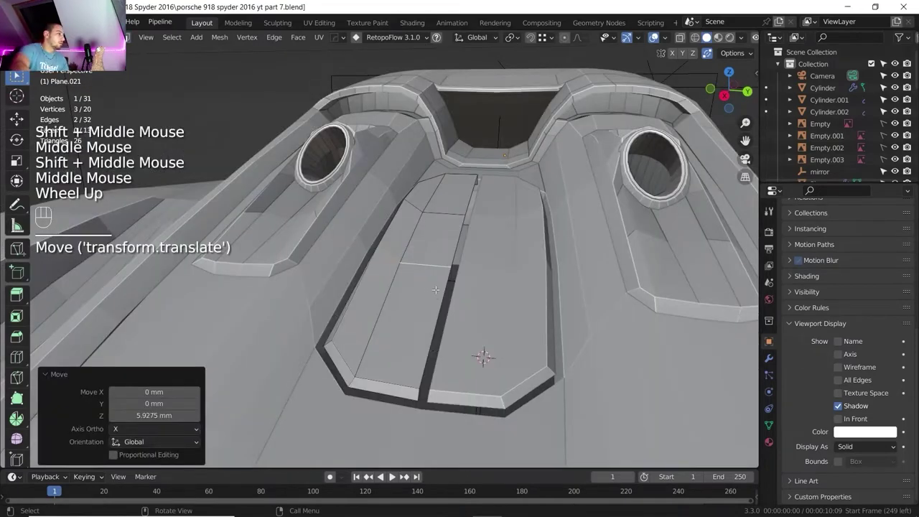
Step: Merge the two vertices at the inner rear corner of the engine cover half at the last selected one
middle_drag(435, 289, 459, 294)
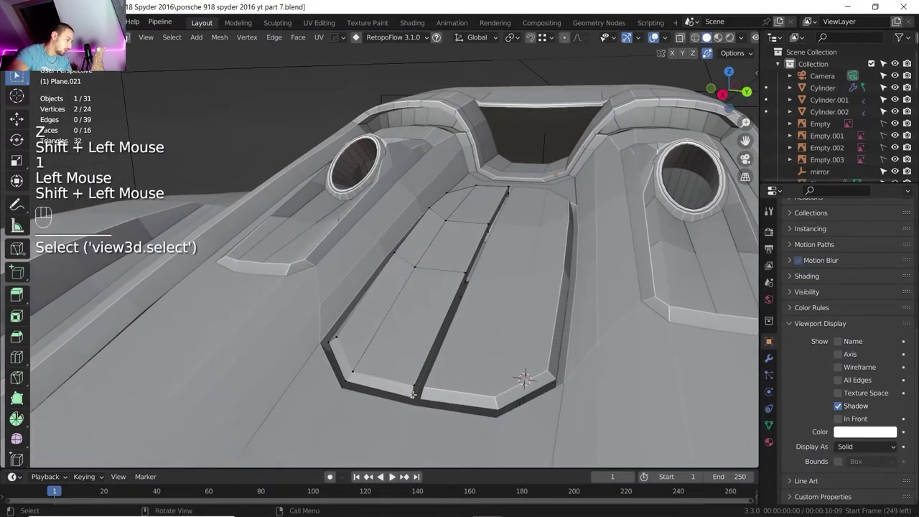
key(m)
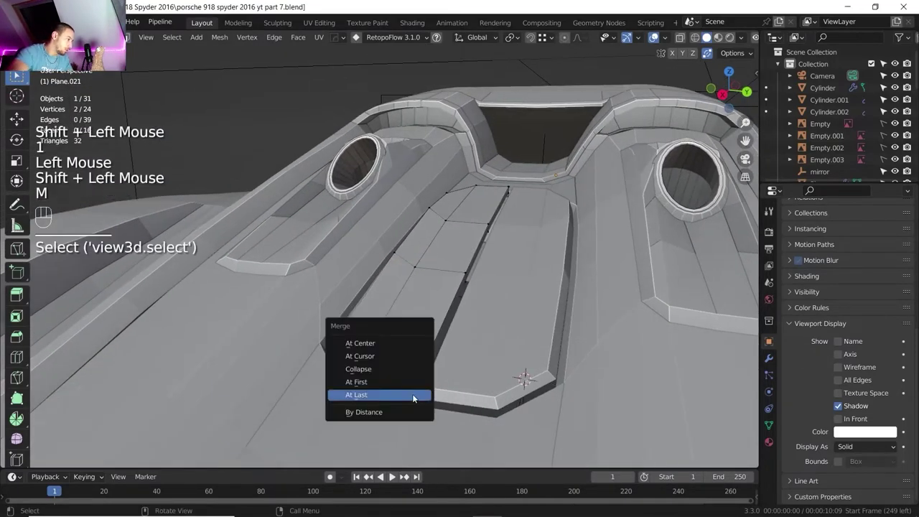
click(412, 393)
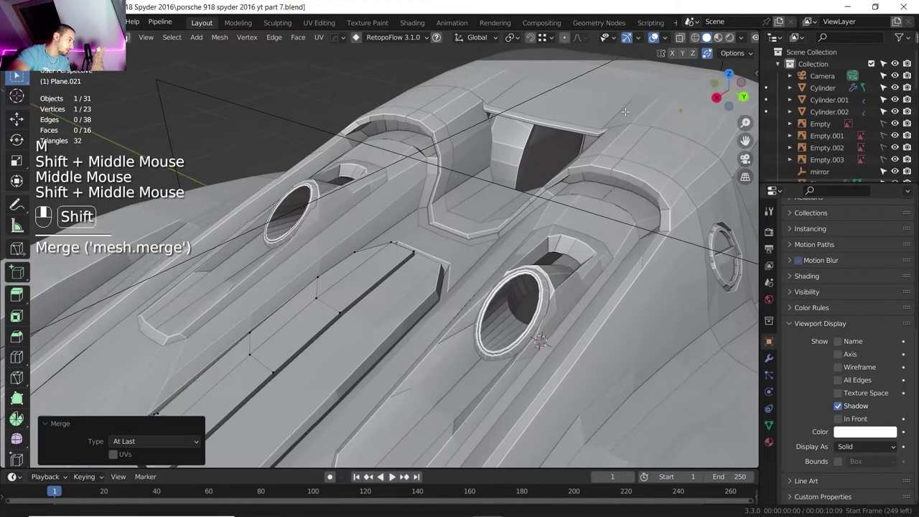
scroll(624, 111, up, 3)
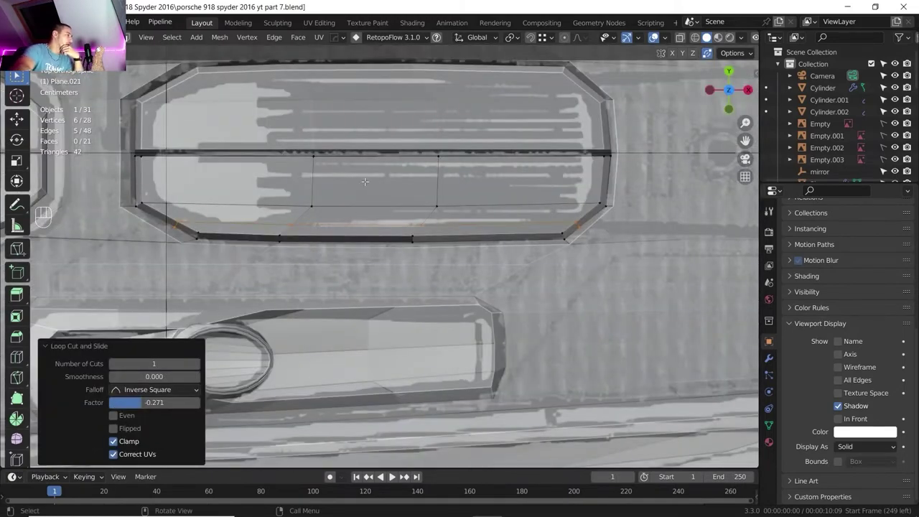
Step: Undo the lengthwise loop cut on the cover half and check the slat layout in the reference photo
key(ctrl+z)
mouse_move(543, 506)
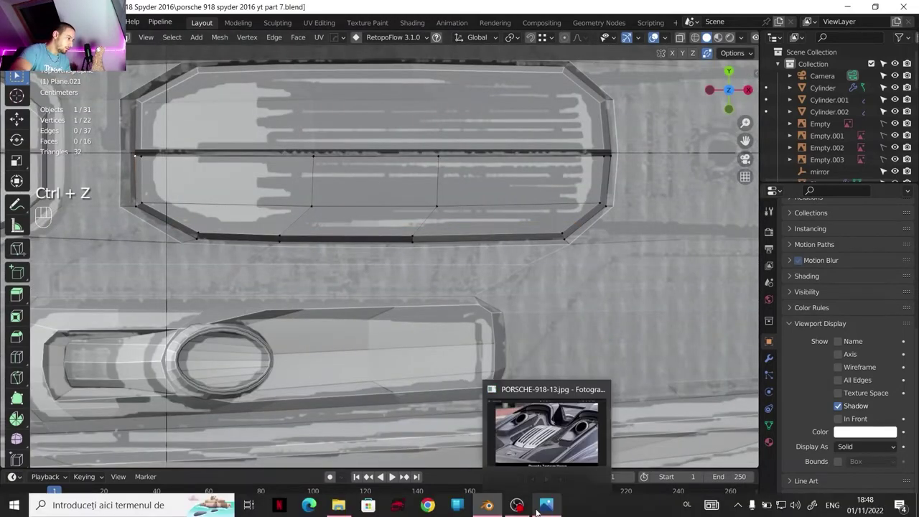
click(543, 427)
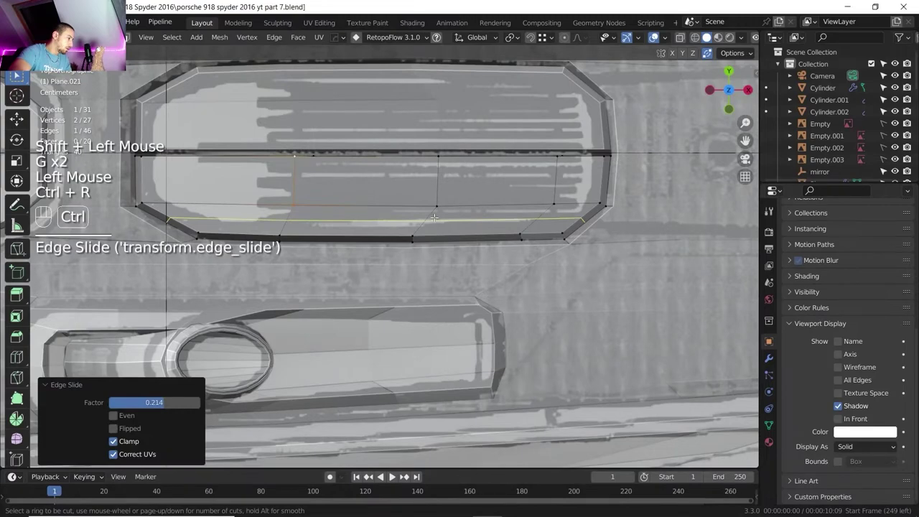
Step: Add one lengthwise loop cut along the outer side of the cover half with a slide factor of -0.258
click(435, 216)
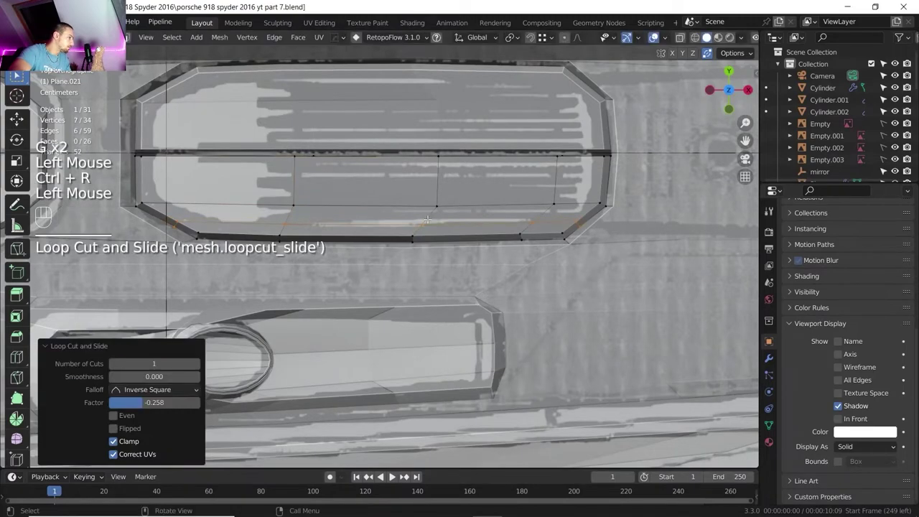
middle_drag(434, 216, 266, 209)
click(728, 89)
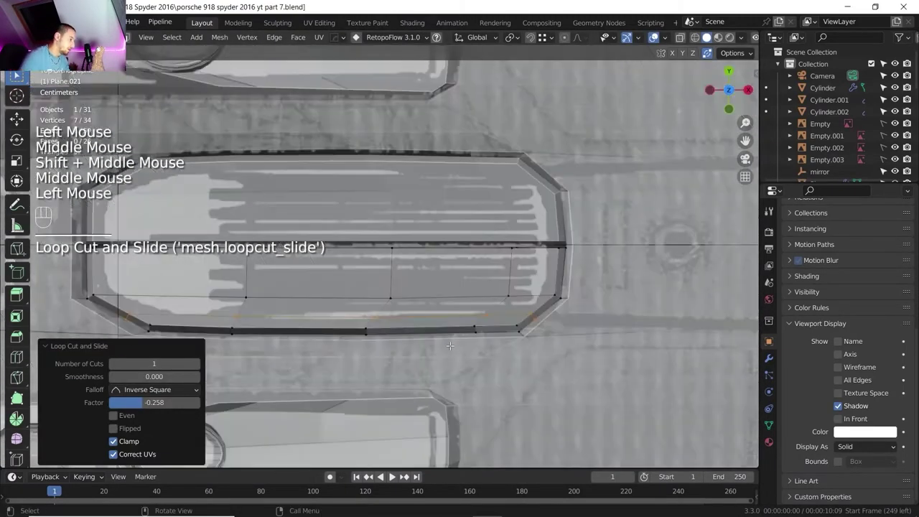
Step: Try two lengthwise loop cuts across the cover half's inner strip, compare them with the photo and undo them
click(546, 506)
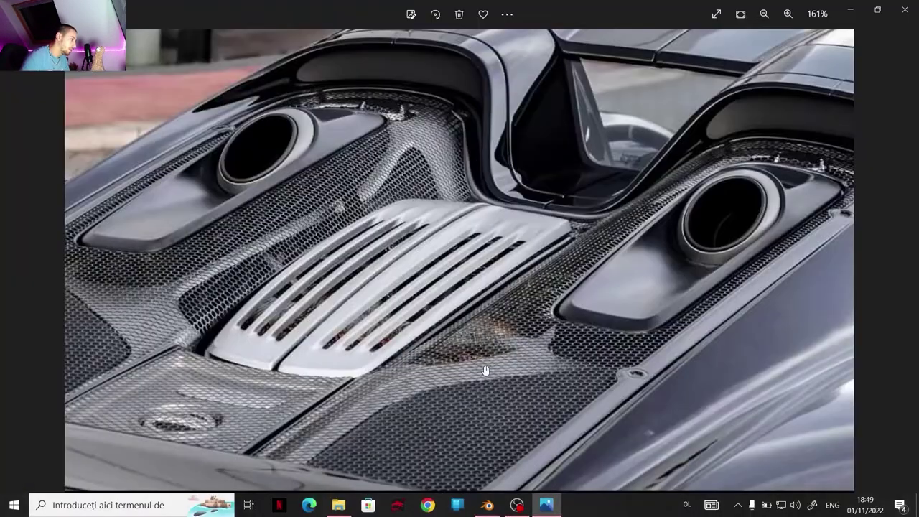
click(488, 506)
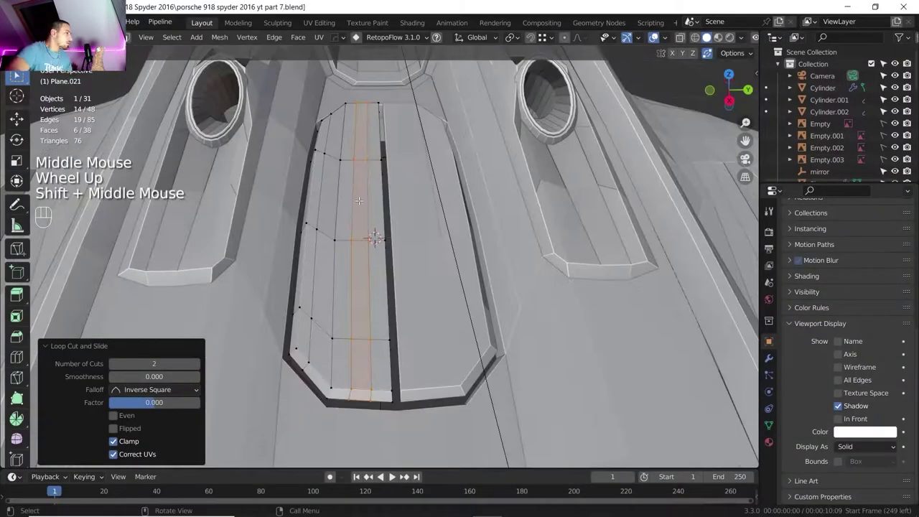
key(alt+Tab)
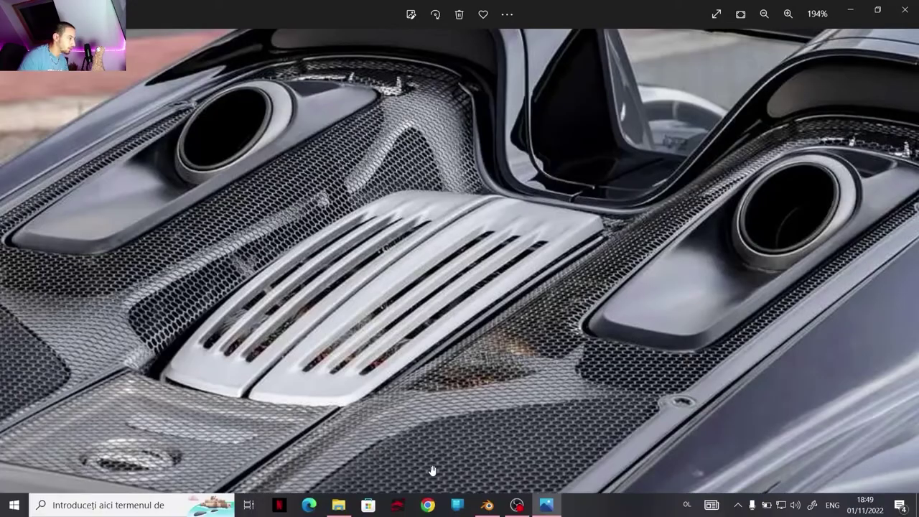
click(488, 506)
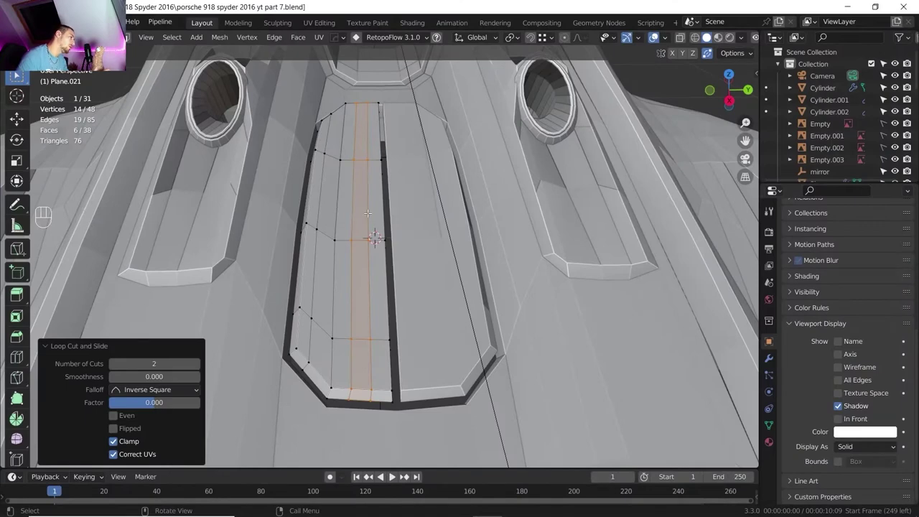
key(ctrl+z)
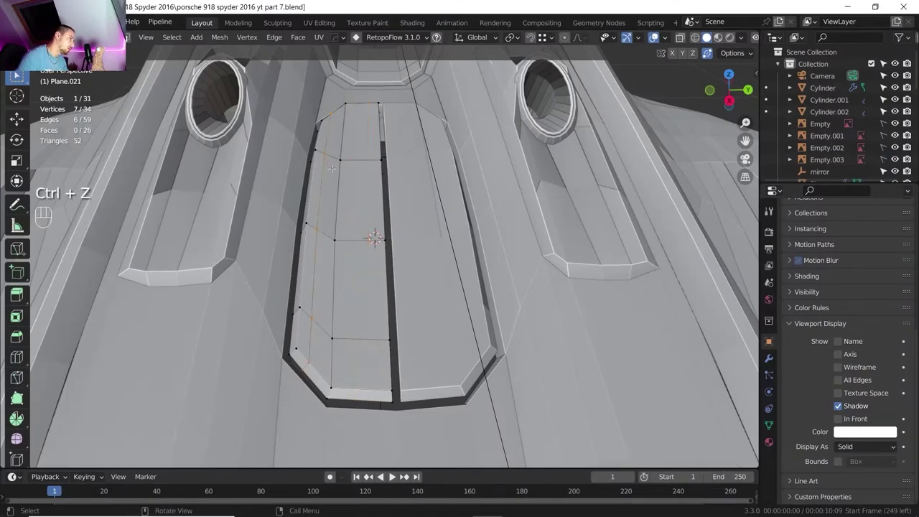
Step: Divide the inner strip of the cover half with four evenly spaced lengthwise loop cuts
click(332, 168)
middle_drag(332, 168, 359, 237)
scroll(373, 216, up, 1)
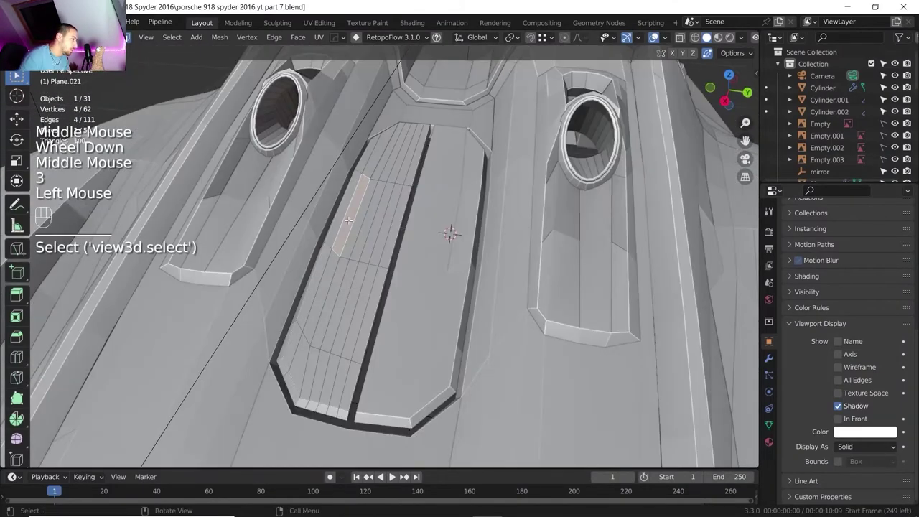
Step: Delete six faces in alternating lengthwise strips of the cover half's middle section to open three slots
shift+click(325, 287)
shift+click(363, 240)
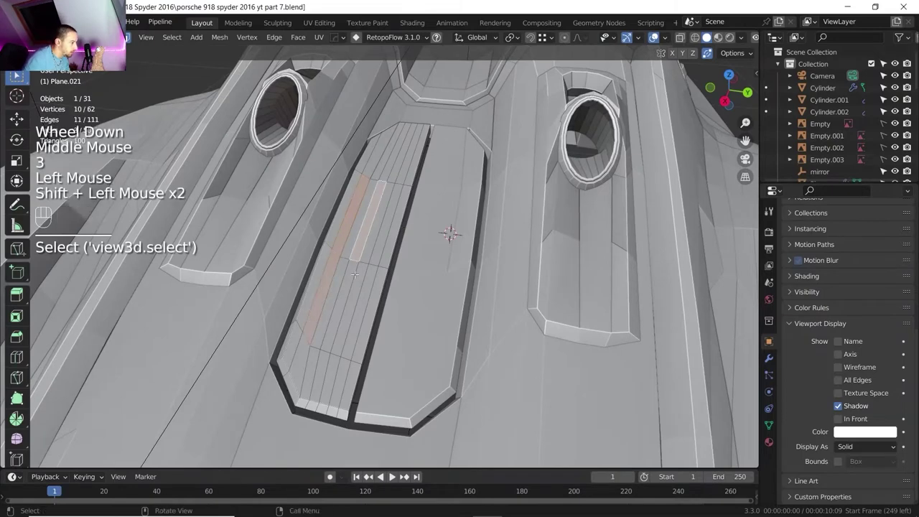
shift+click(373, 248)
shift+click(385, 246)
shift+click(395, 246)
key(Delete)
scroll(395, 246, down, 1)
scroll(403, 230, up, 1)
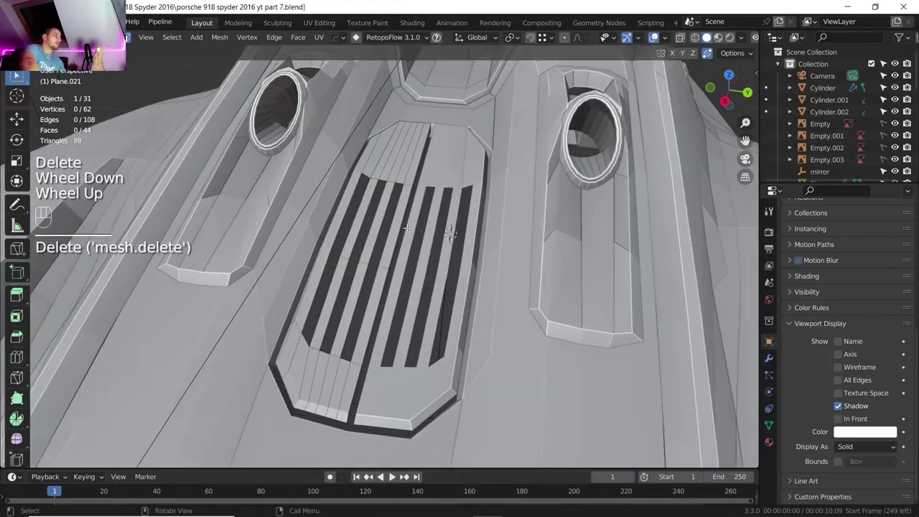
Step: Extrude the border edge loops of the three slots -13.839 mm along Z to give the slats depth
shift+middle_drag(423, 227, 373, 201)
middle_drag(373, 201, 326, 170)
key(2)
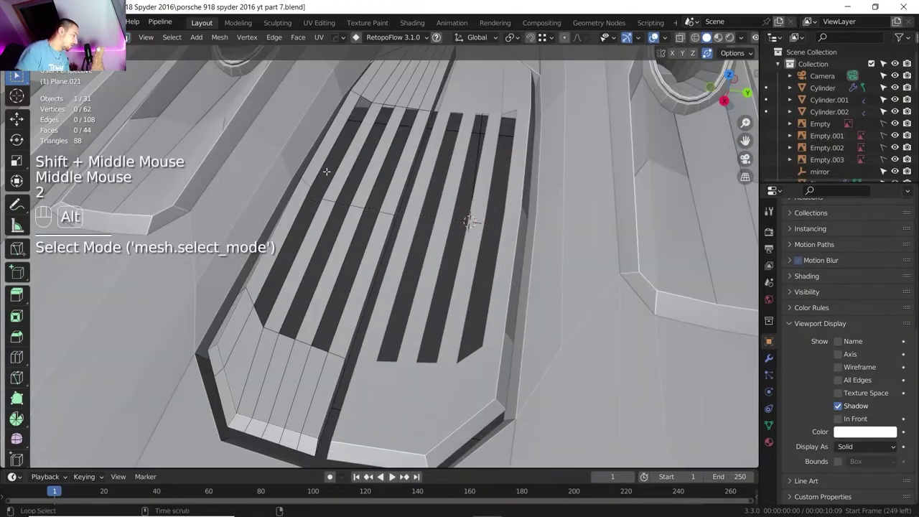
alt+click(324, 169)
alt+shift+click(338, 171)
alt+shift+click(355, 172)
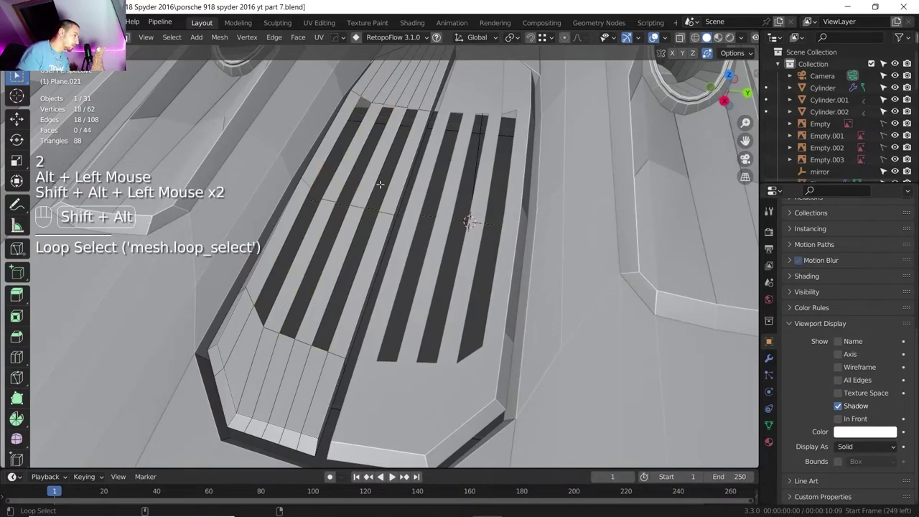
middle_drag(356, 173, 372, 178)
key(e)
key(z)
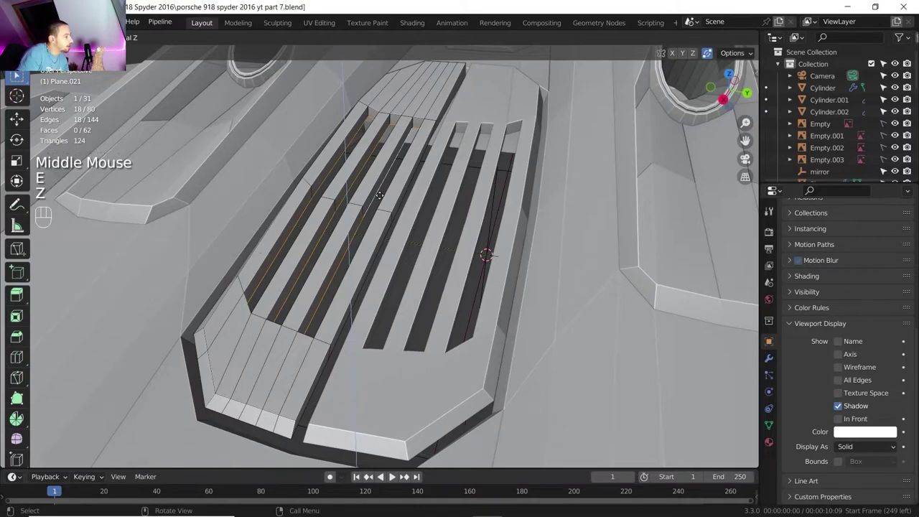
click(379, 195)
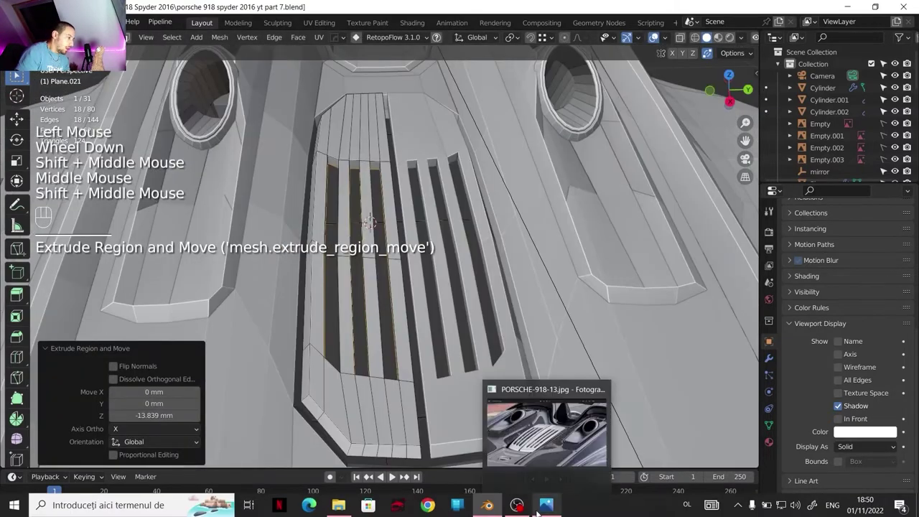
Step: Compare with the photo and slide the three upper edges at the slots' front ends outward, factor -0.227, to slope those ends
click(537, 510)
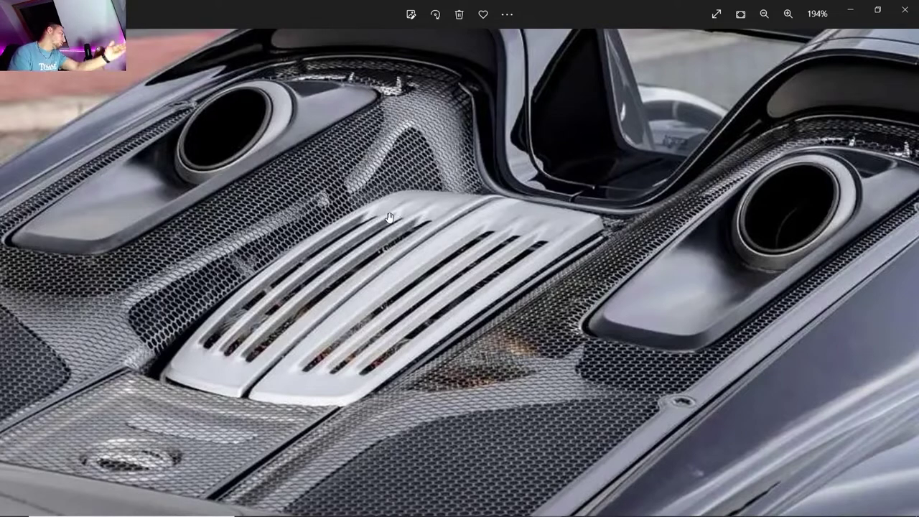
click(477, 511)
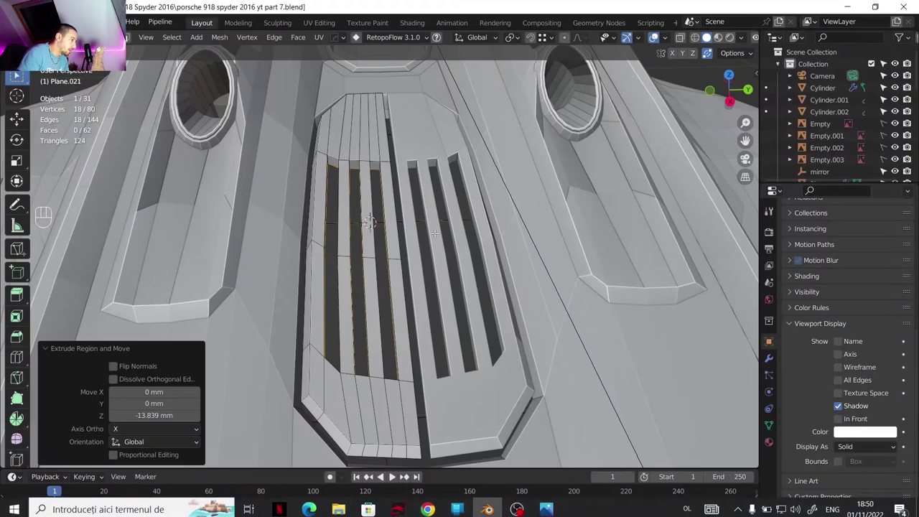
click(335, 159)
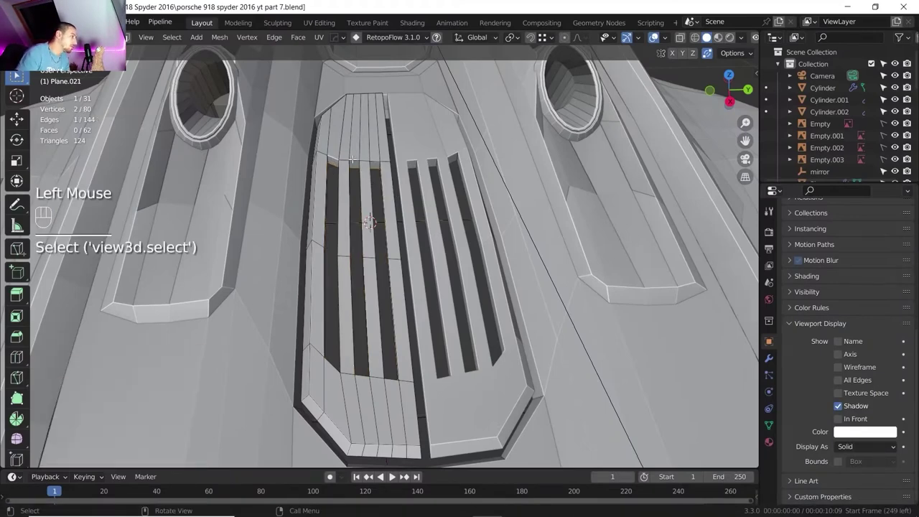
shift+click(361, 159)
shift+click(376, 158)
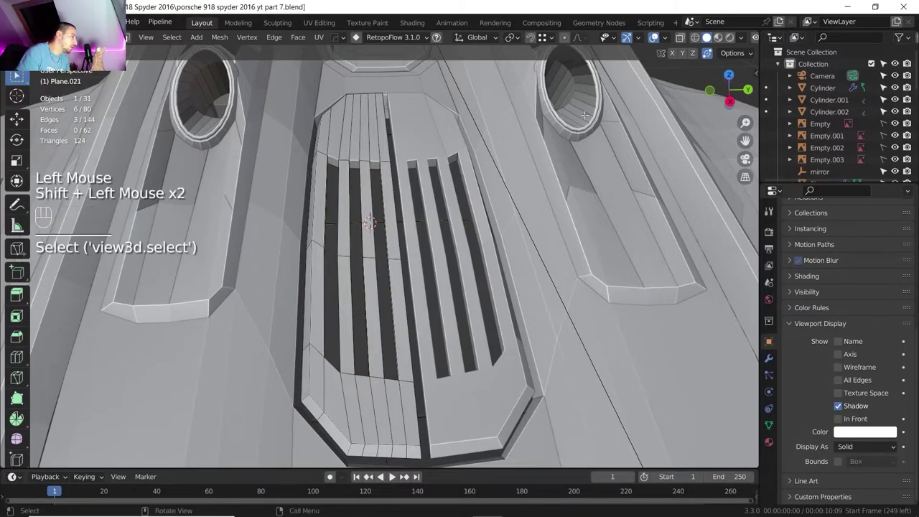
click(729, 75)
shift+middle_drag(382, 269, 424, 271)
key(g)
key(g)
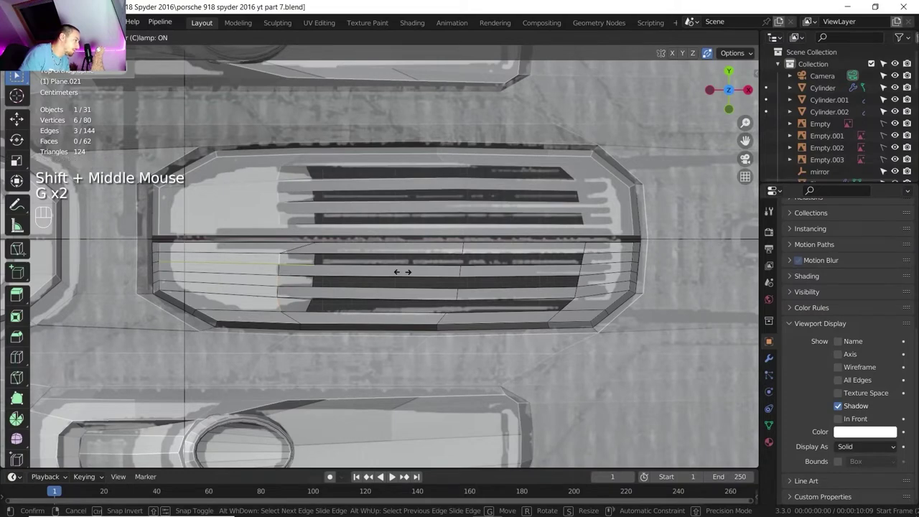
click(402, 271)
middle_drag(575, 257, 588, 251)
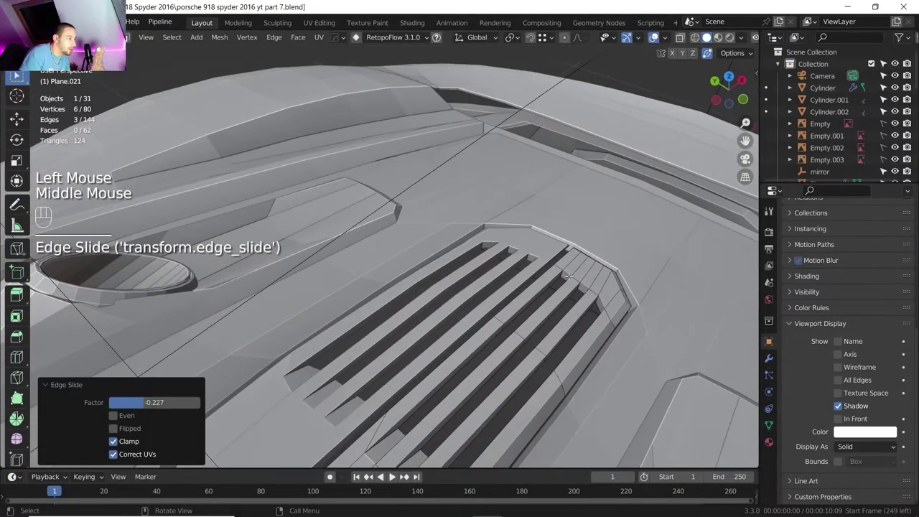
Step: Slide the three upper edges at the slots' rear ends outward to match the top reference, and leave mesh editing
click(567, 276)
shift+click(585, 286)
shift+click(599, 297)
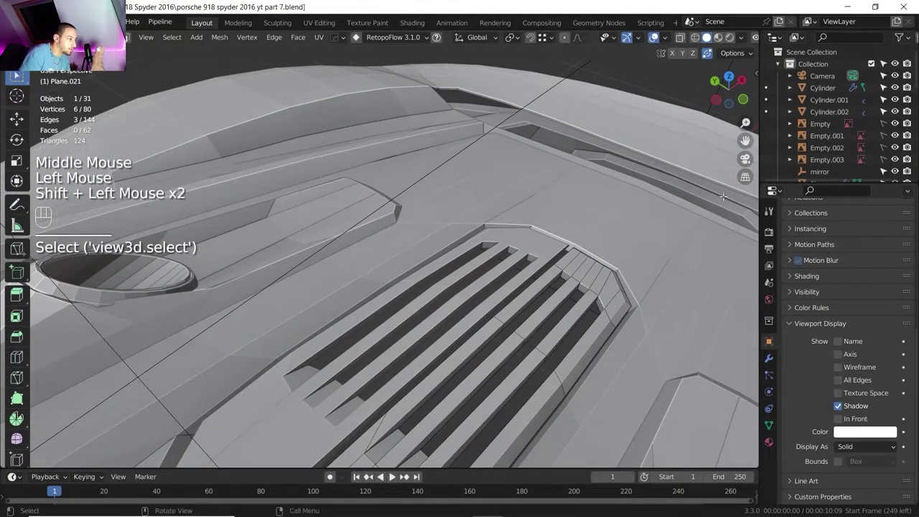
key(g)
key(g)
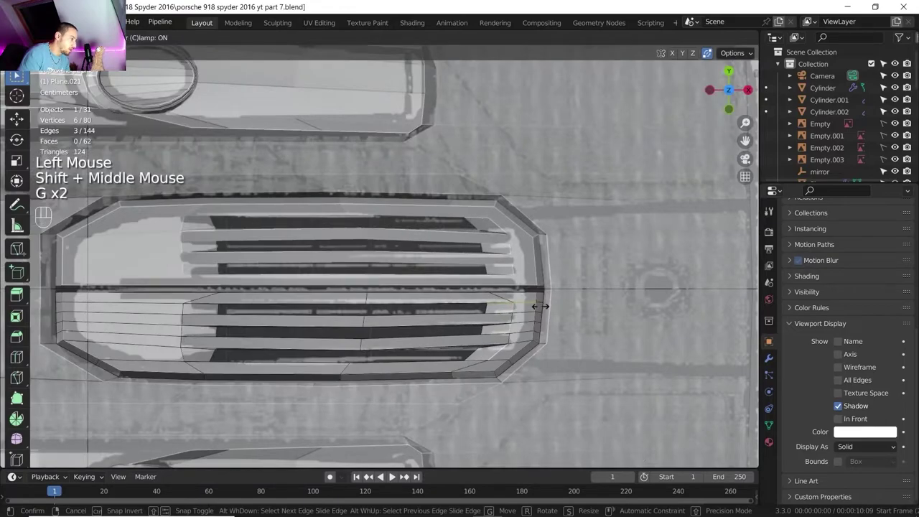
click(541, 306)
scroll(541, 307, down, 1)
middle_drag(540, 306, 460, 244)
key(Tab)
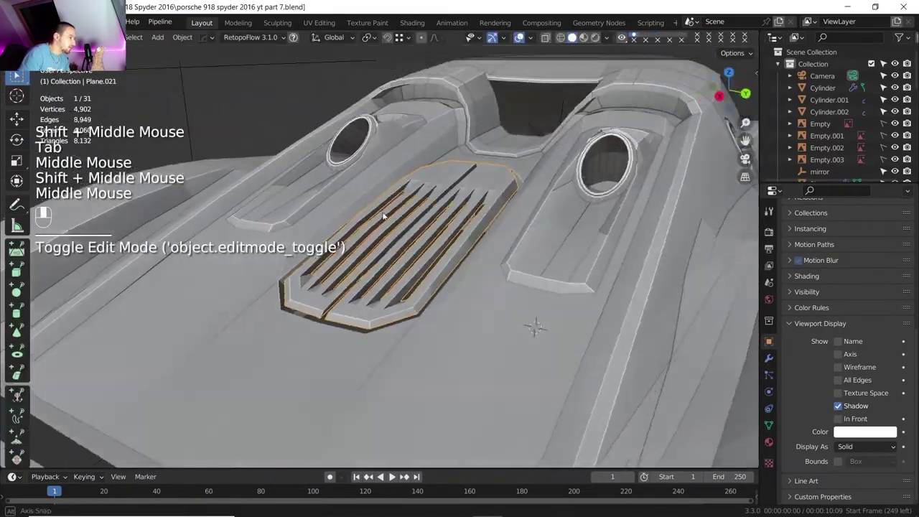
Step: Examine the slotted cover and compare its slat shape and slot ends with the angled and rear-view reference photos
middle_drag(385, 216, 383, 222)
scroll(382, 222, up, 1)
scroll(393, 256, up, 1)
click(546, 509)
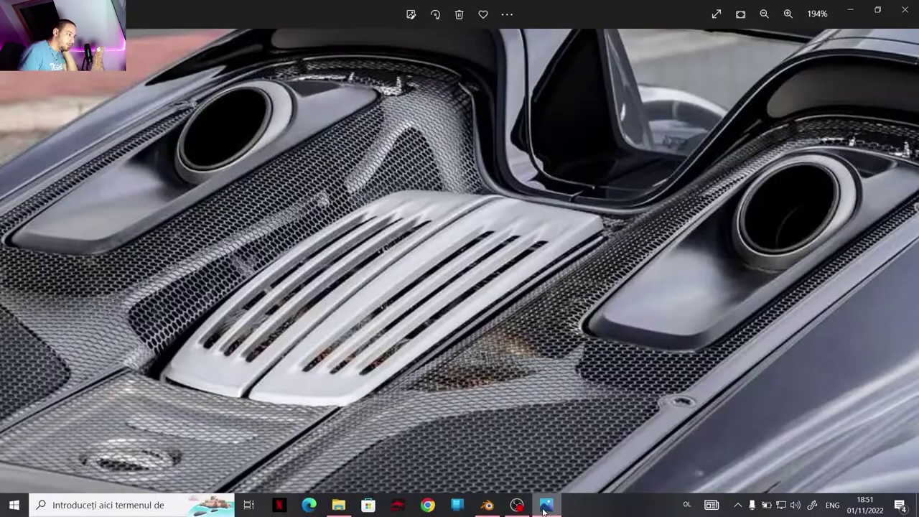
scroll(495, 231, up, 1)
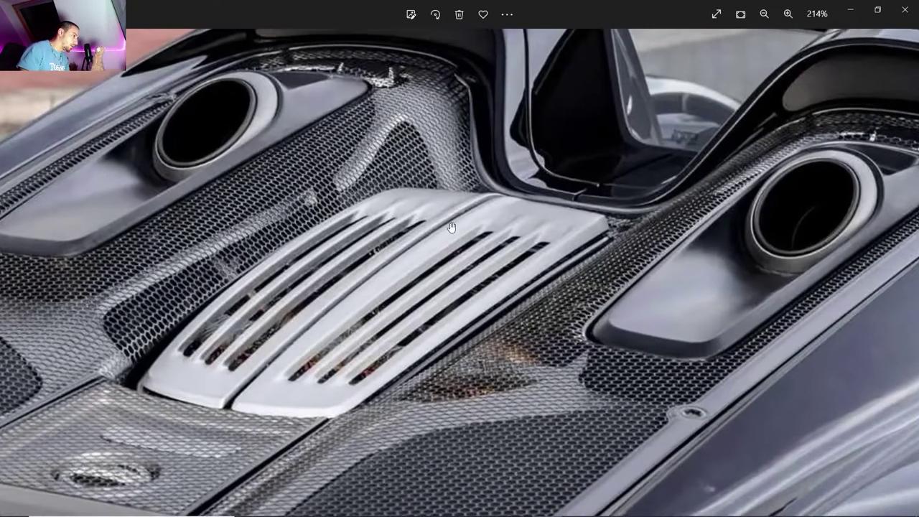
click(20, 251)
scroll(440, 156, up, 5)
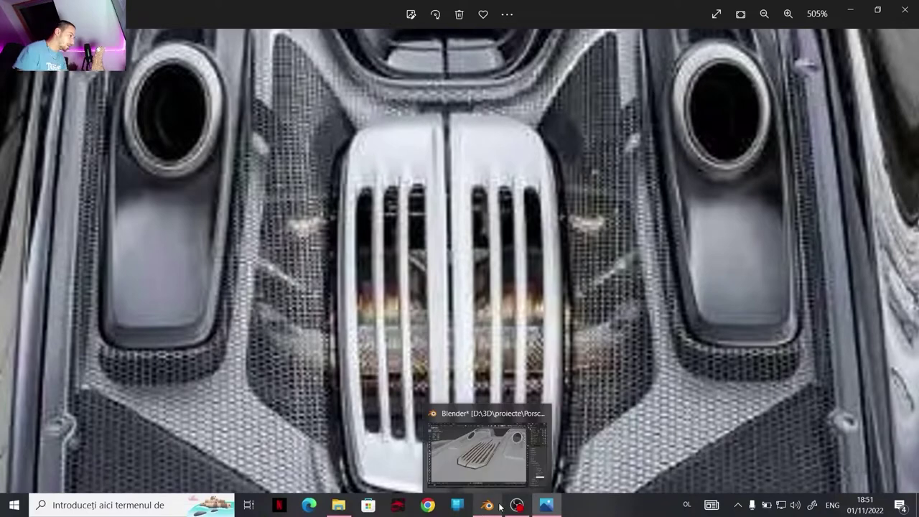
click(500, 506)
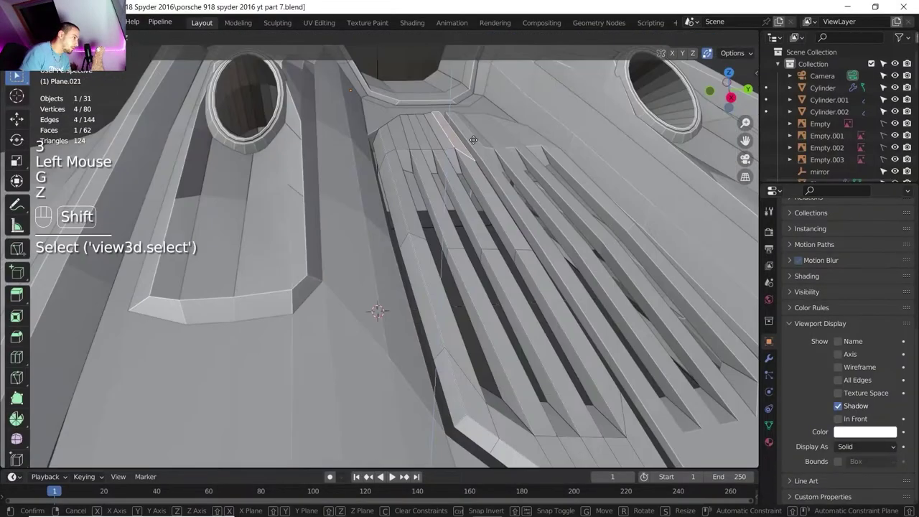
Step: Move the innermost front face beside the central gap slightly along Z and check the cover's shape outside mesh editing
shift+click(473, 139)
scroll(474, 139, down, 2)
middle_drag(473, 139, 435, 157)
scroll(478, 143, up, 2)
scroll(431, 232, down, 1)
scroll(432, 231, up, 2)
key(Tab)
scroll(437, 242, down, 1)
scroll(435, 157, down, 1)
shift+middle_drag(428, 213, 425, 187)
Step: Slide the front and rear edges beside the cover's central gap along the surface and leave mesh editing
key(Tab)
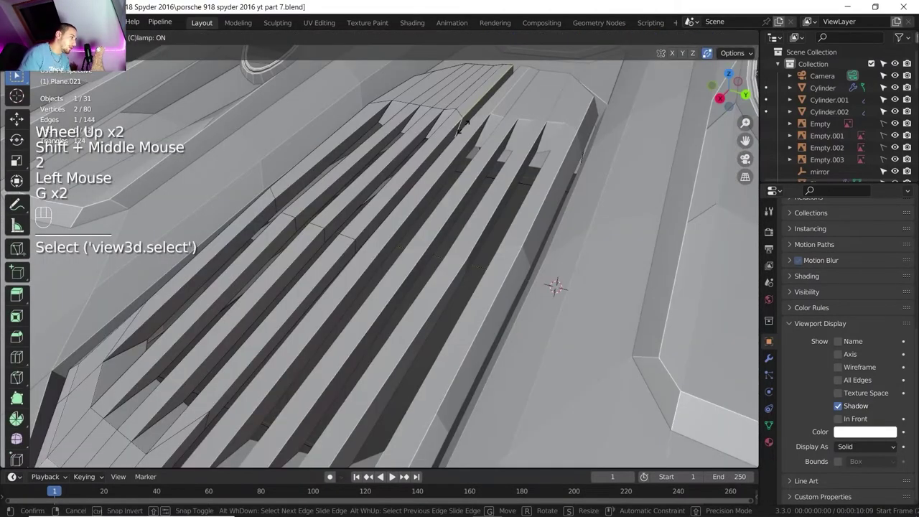
click(460, 128)
scroll(460, 133, down, 2)
shift+middle_drag(460, 133, 363, 228)
click(362, 259)
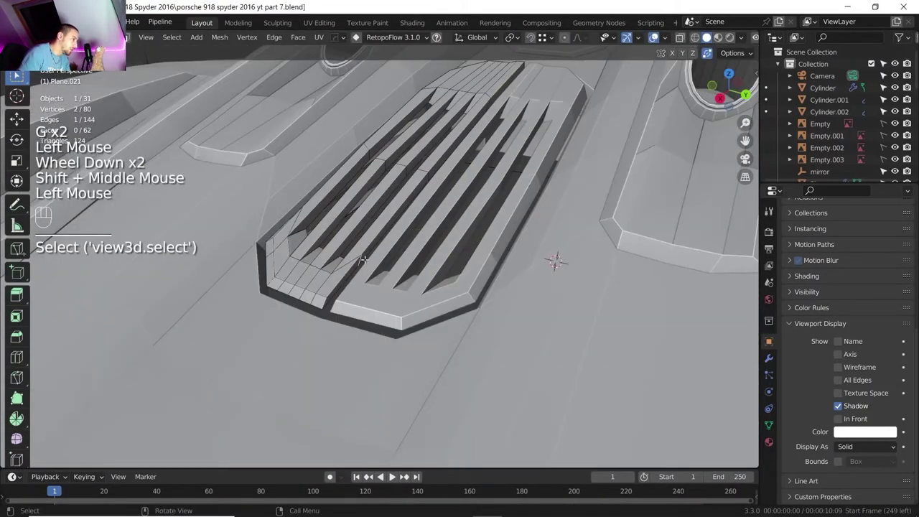
key(g)
key(g)
click(361, 259)
key(Tab)
scroll(362, 260, down, 1)
shift+middle_drag(362, 276, 363, 257)
Step: Compare the slotted engine cover with the angled and rear-view reference photos, examining its outer edge against the surrounding deck
click(585, 512)
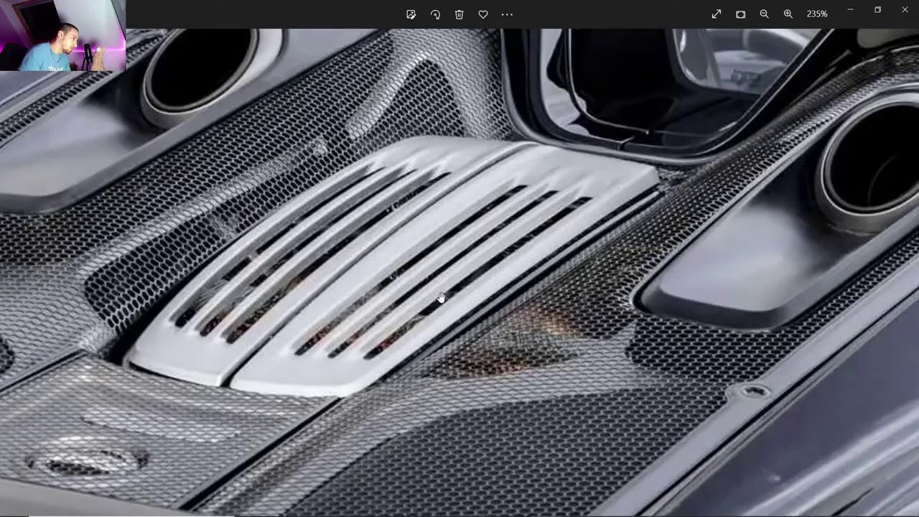
key(Right)
scroll(483, 264, up, 3)
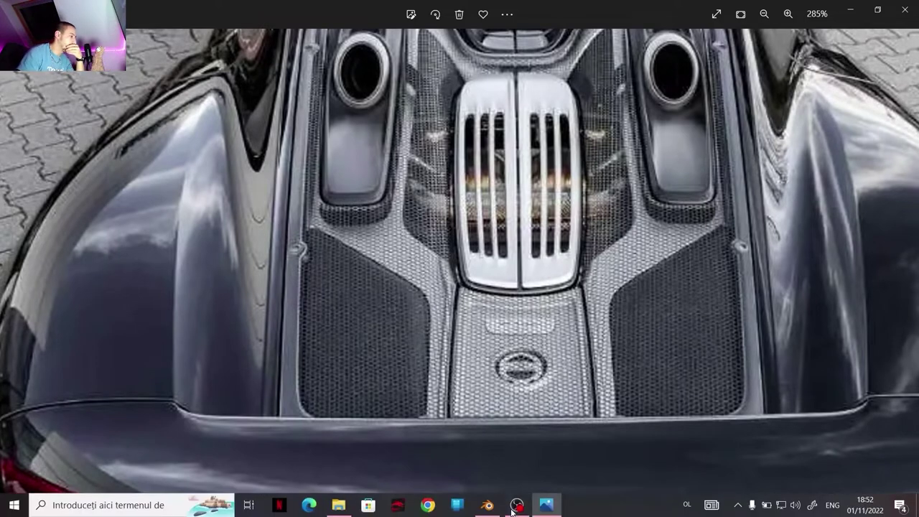
click(490, 506)
scroll(423, 267, down, 1)
shift+middle_drag(431, 288, 473, 277)
scroll(423, 266, down, 1)
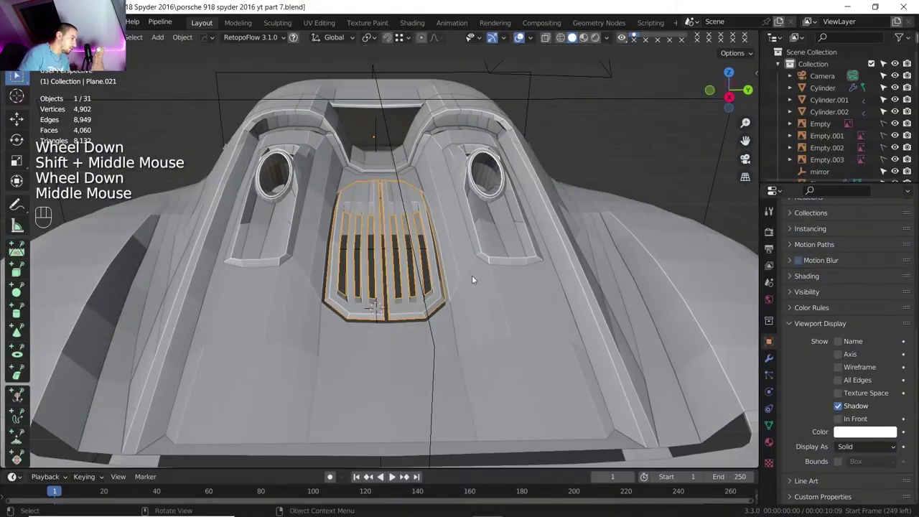
scroll(471, 277, up, 5)
Step: Duplicate the cover's outer lower edge loop in place and separate the copy into its own object
click(471, 278)
key(Tab)
key(3)
key(2)
alt+click(331, 344)
scroll(368, 352, down, 1)
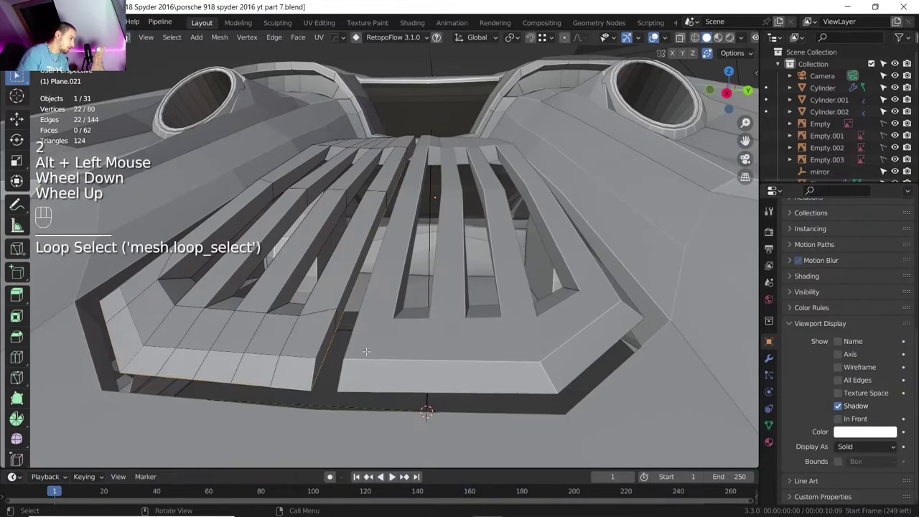
key(shift+d)
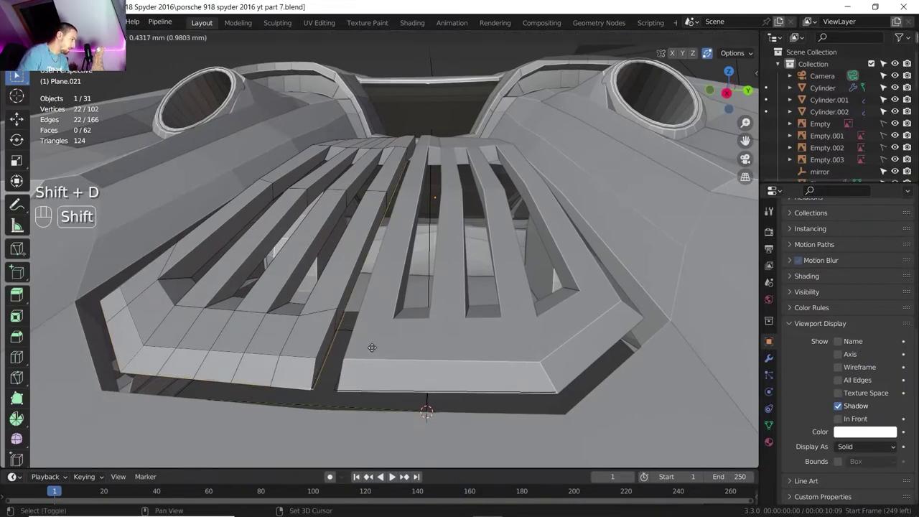
right_click(373, 338)
key(p)
click(373, 338)
key(Tab)
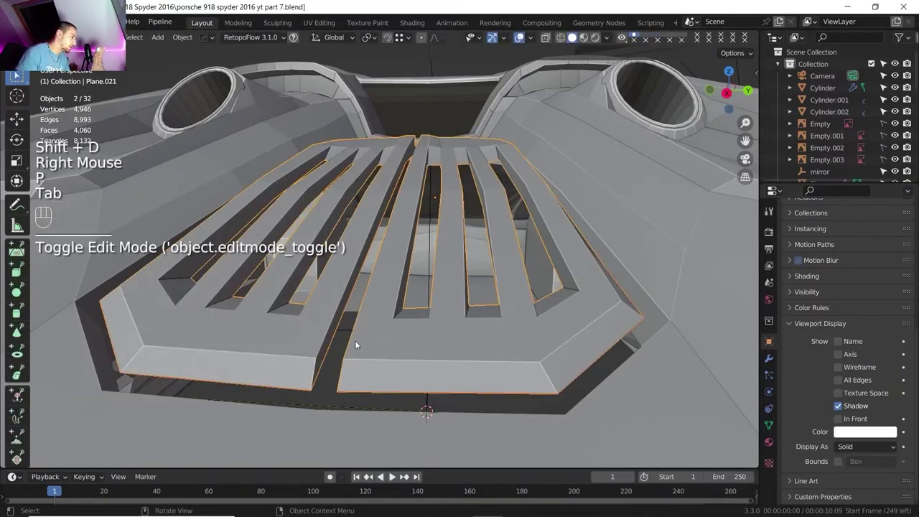
Step: Isolate the separated outline and delete its edges along the central gap to leave one open side
click(320, 363)
key(Tab)
click(323, 366)
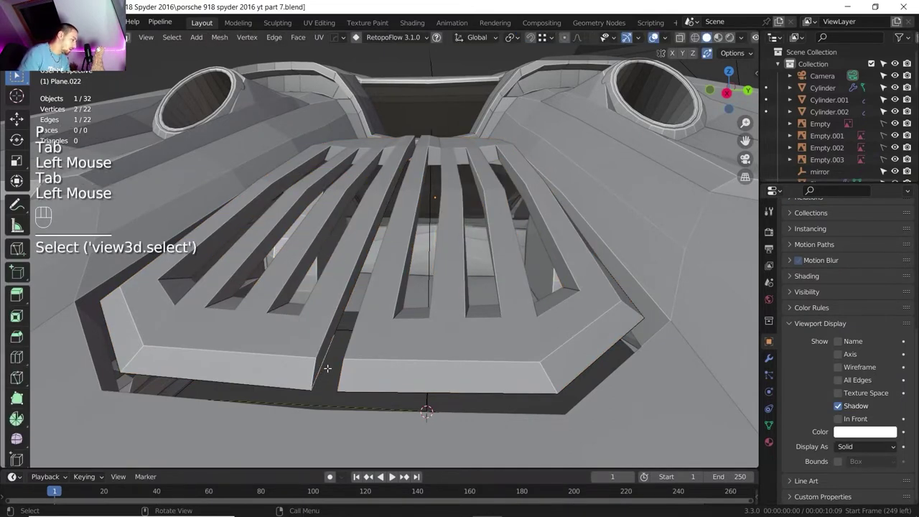
key(Tab)
key(slash)
key(Tab)
middle_drag(349, 312, 417, 217)
ctrl+click(403, 214)
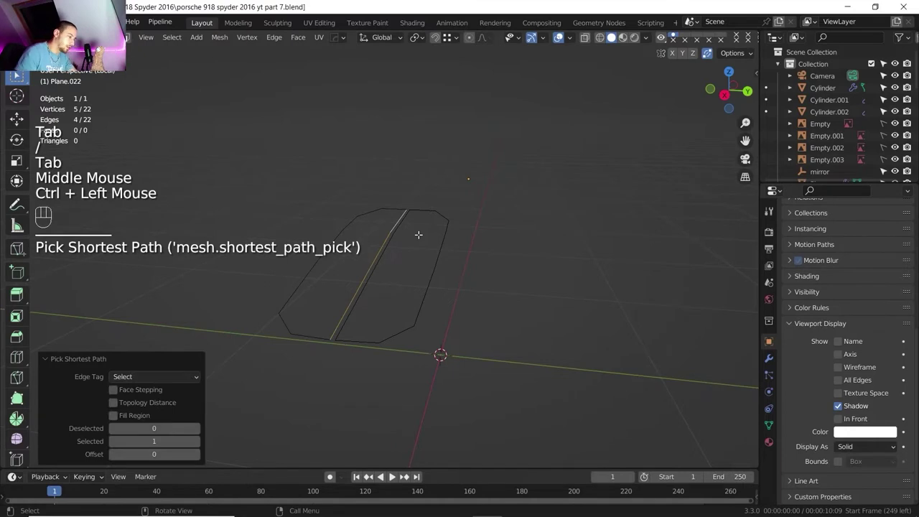
key(Delete)
click(410, 238)
key(1)
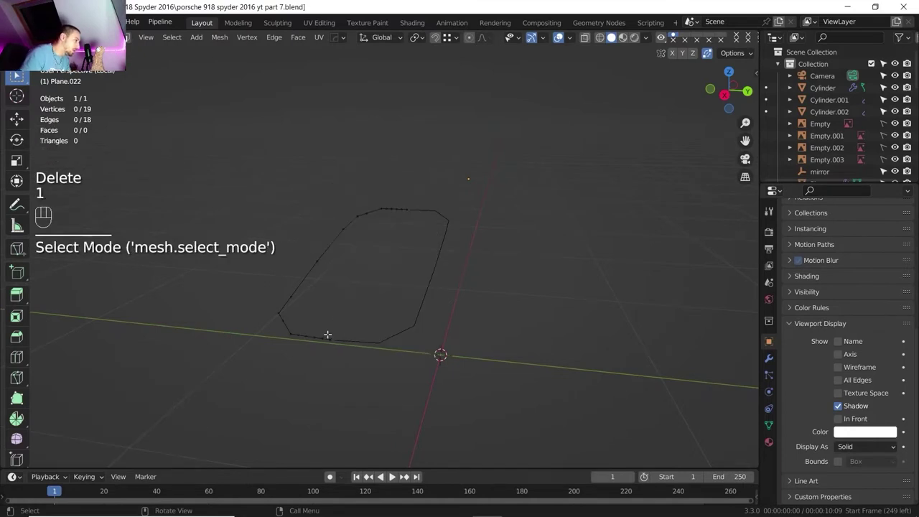
Step: Move the outline's two open end vertices about 76 mm along Y to join the mirrored half at the centre
click(329, 338)
shift+click(406, 211)
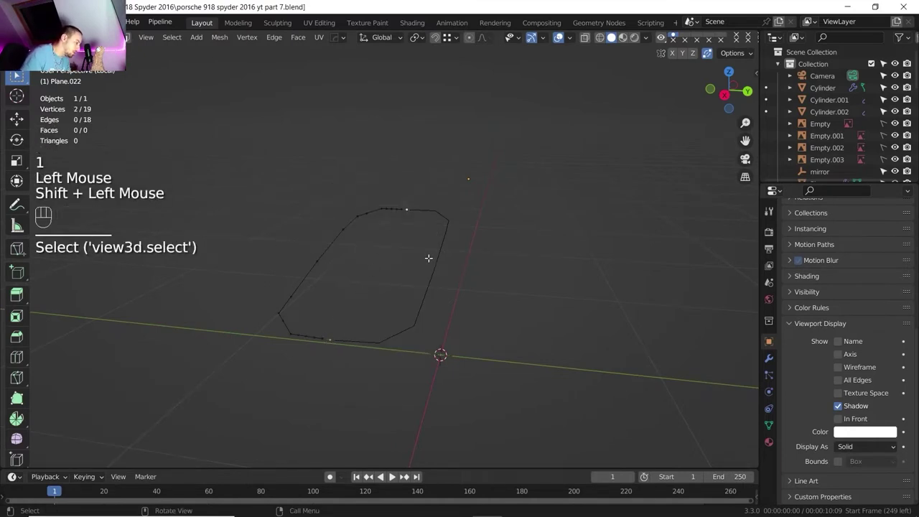
key(g)
key(g)
right_click(431, 265)
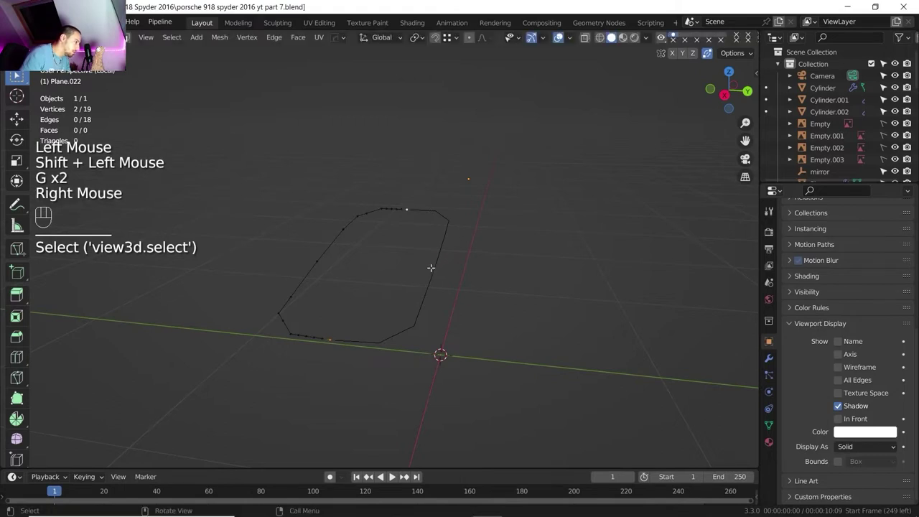
key(g)
key(y)
click(389, 301)
scroll(389, 301, up, 1)
shift+middle_drag(389, 301, 410, 273)
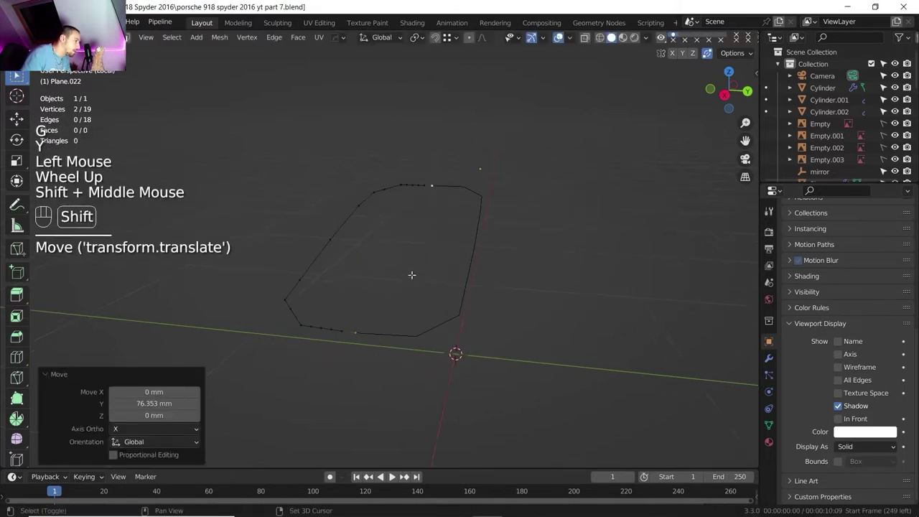
Step: Dissolve the extra vertices along the outline's straight front and rear edges
scroll(360, 321, up, 2)
click(317, 387)
ctrl+click(256, 382)
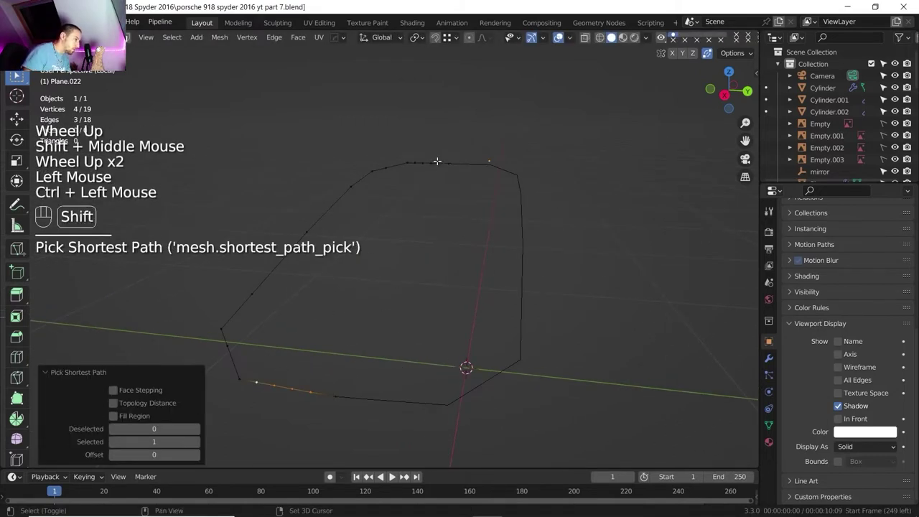
shift+click(438, 163)
ctrl+click(410, 163)
key(Delete)
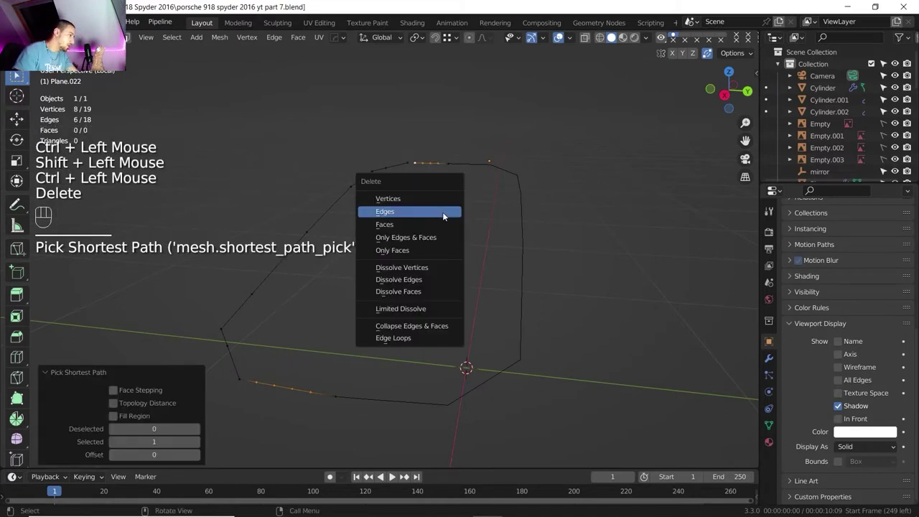
click(413, 273)
Step: Dissolve the surplus vertices on the outline's angled front and rear corner edges, leave mesh editing and exit the isolated view
shift+middle_drag(410, 271, 419, 158)
click(399, 154)
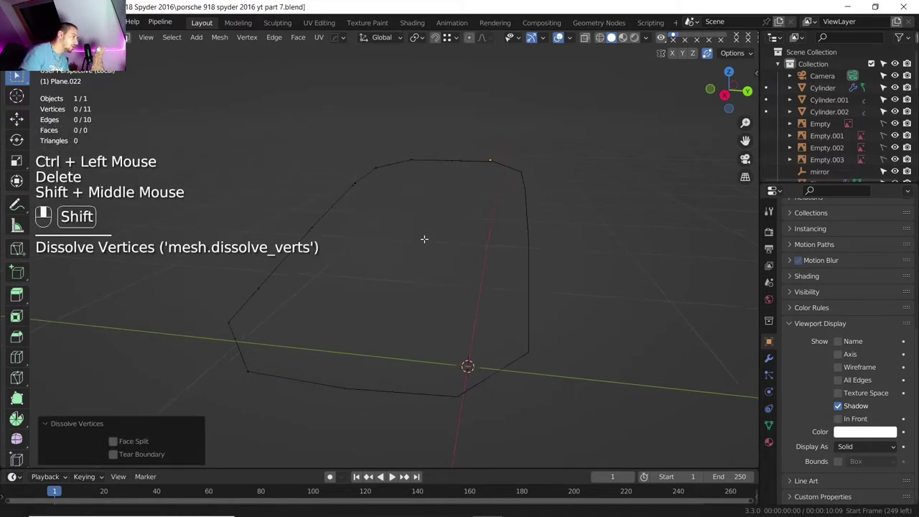
shift+click(399, 153)
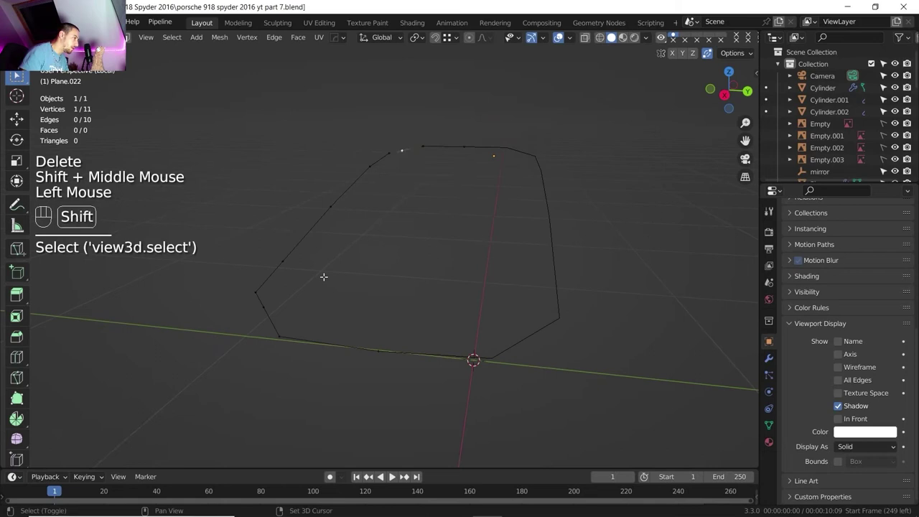
shift+click(267, 308)
key(Delete)
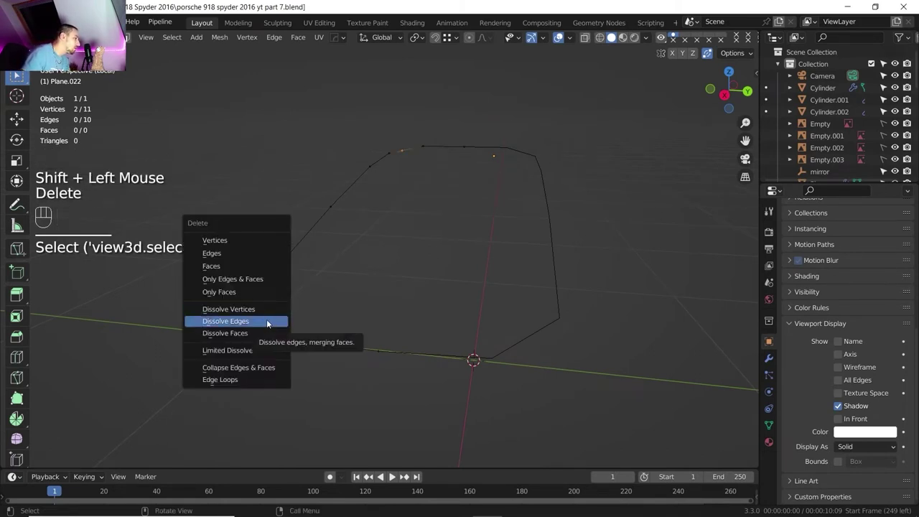
click(244, 308)
scroll(406, 254, down, 2)
key(Tab)
middle_drag(402, 253, 402, 318)
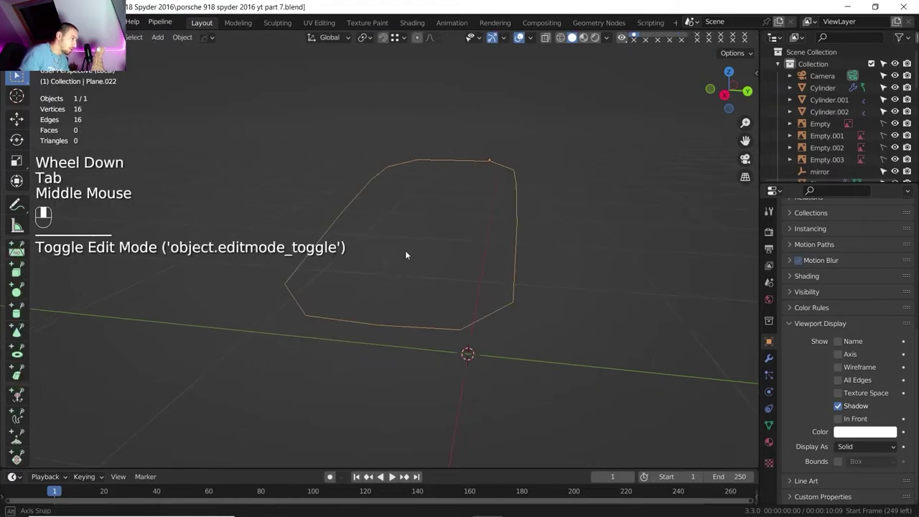
key(slash)
Step: Extrude the whole outline and scale it slightly outward with Z locked to form a flat rim around the cover
scroll(406, 249, down, 2)
scroll(402, 318, up, 1)
key(Tab)
key(a)
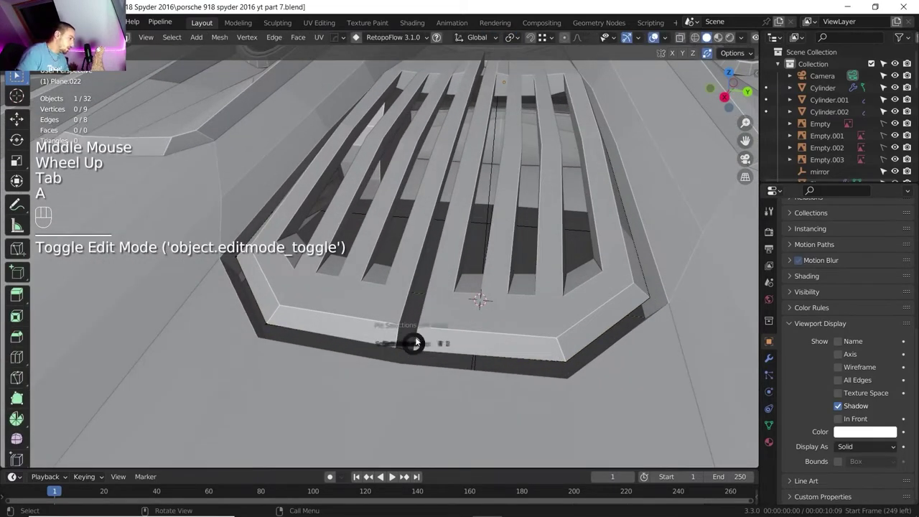
click(422, 282)
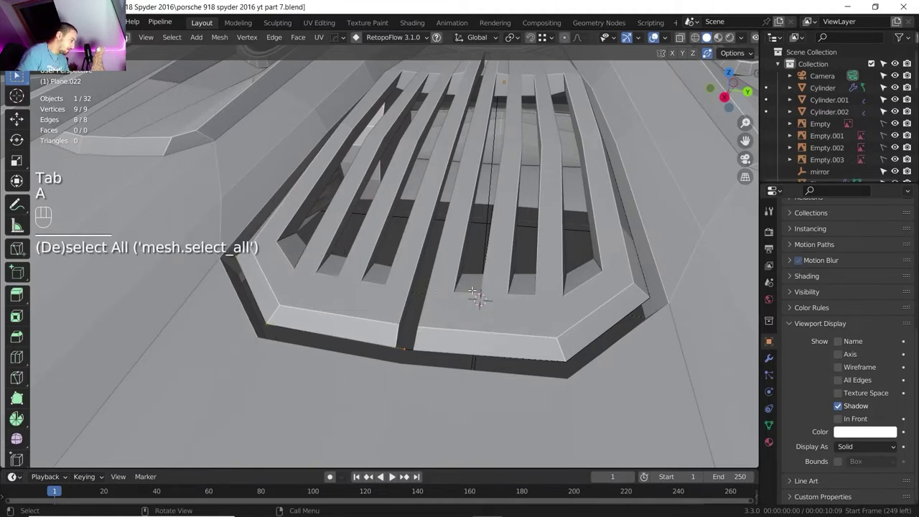
key(e)
right_click(475, 293)
key(s)
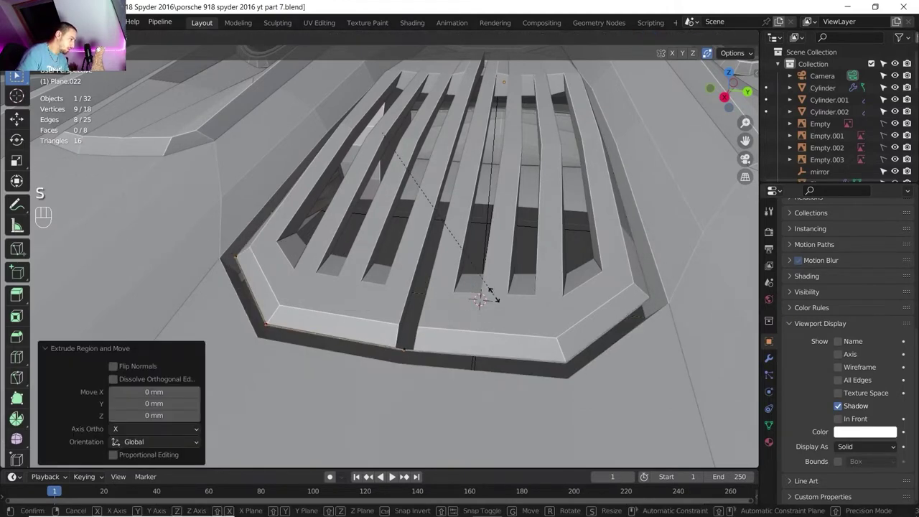
key(shift+z)
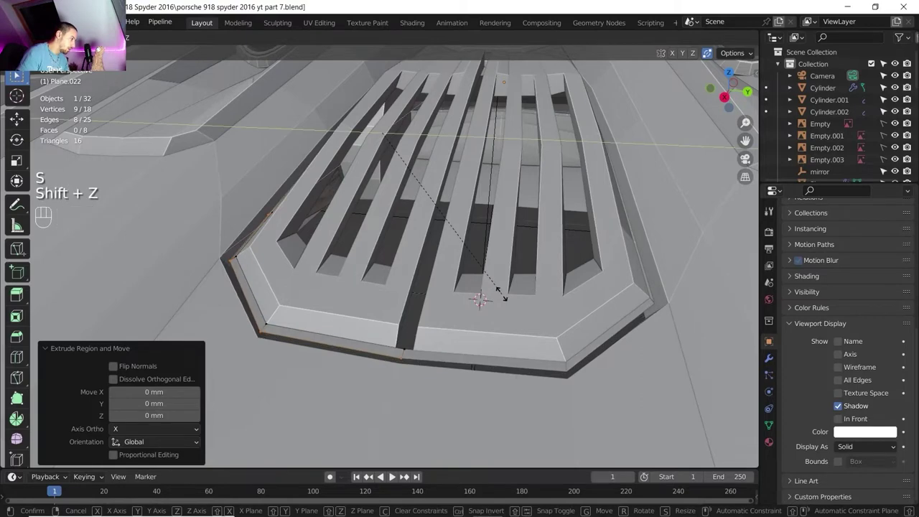
key(shift)
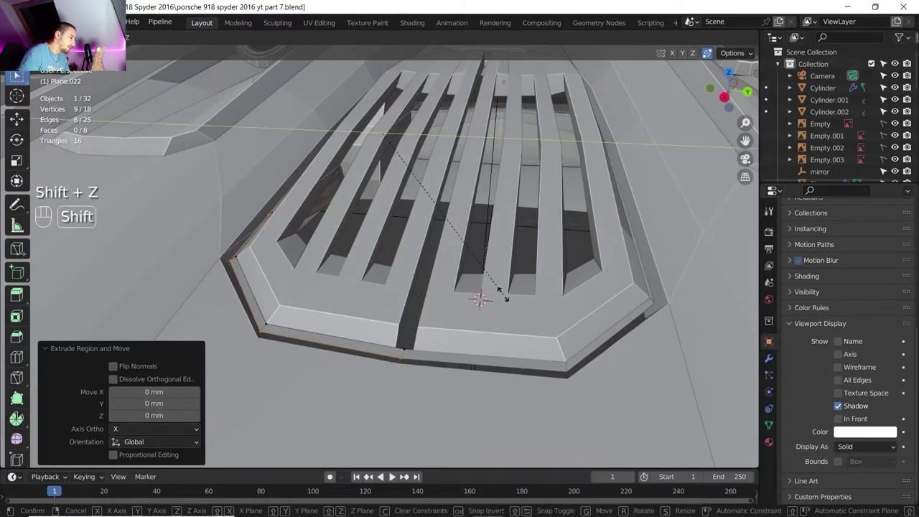
shift+click(501, 294)
Step: Extrude all of the rim's faces about 8.09 mm along their normal to thicken it, and inspect it from beneath
key(3)
click(392, 350)
key(a)
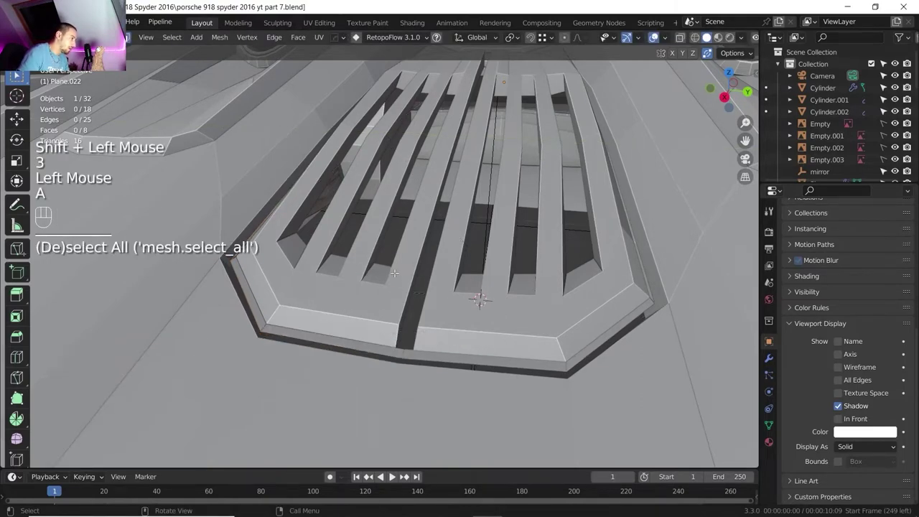
key(a)
key(e)
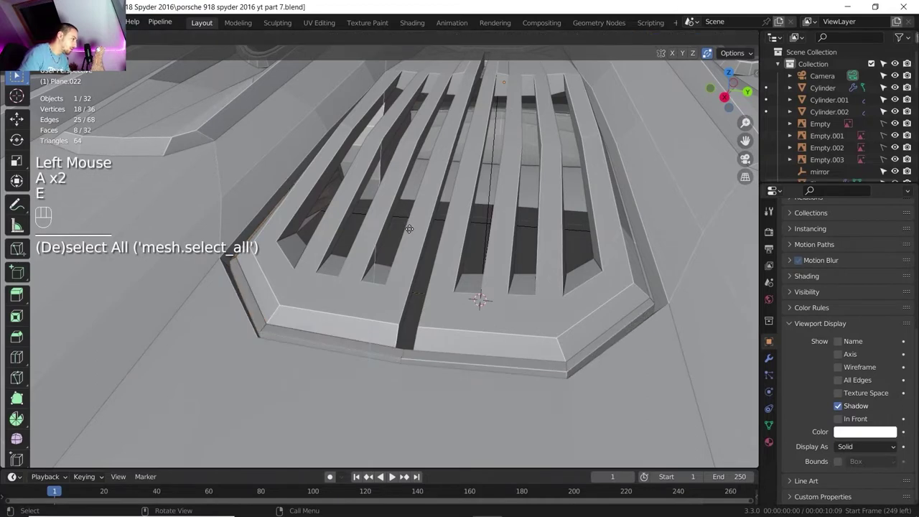
click(408, 229)
shift+scroll(409, 228, down, 1)
shift+middle_drag(409, 228, 406, 237)
scroll(405, 237, up, 2)
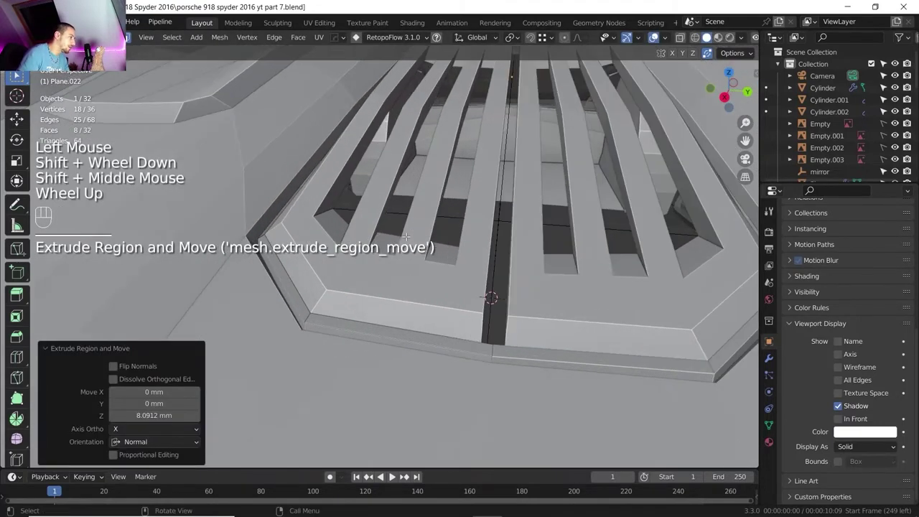
shift+middle_drag(357, 161, 411, 132)
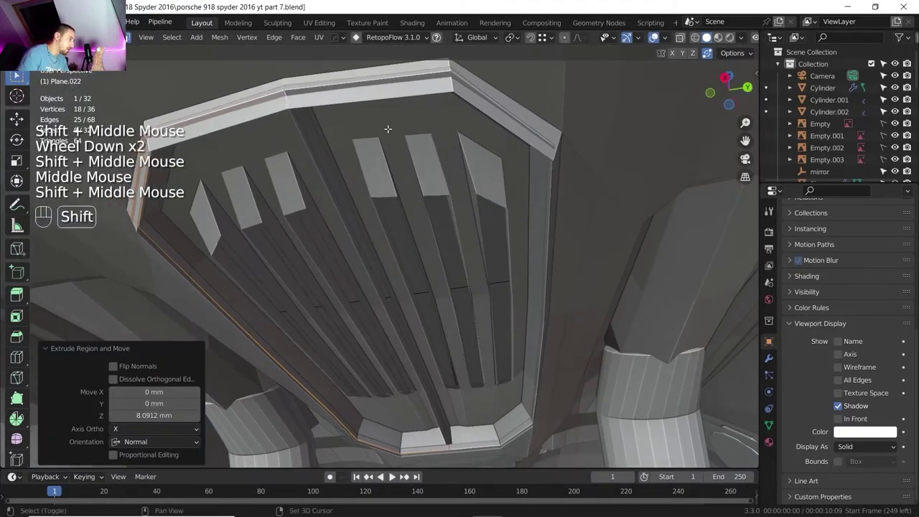
scroll(367, 143, down, 1)
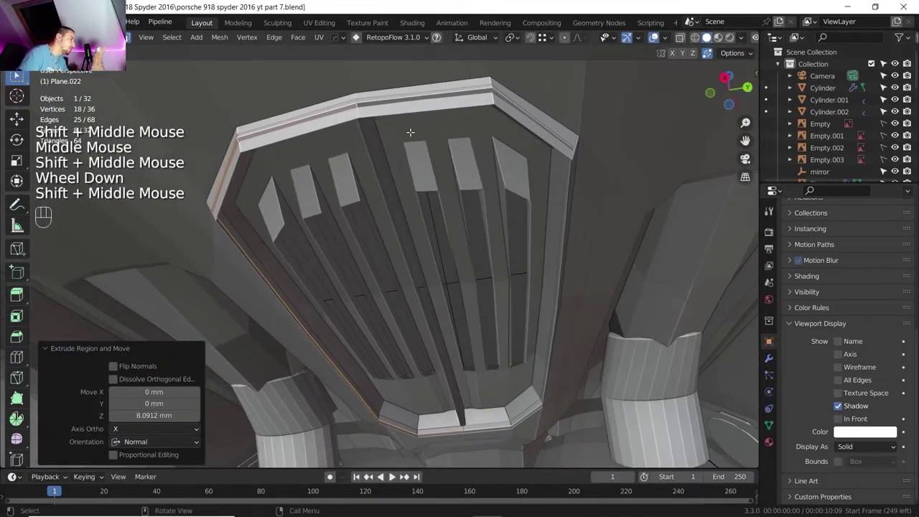
Step: Move the lower edge loop around the deck panel's opening along Z against the new rim, and reselect the deck panel
key(Tab)
click(337, 130)
key(Tab)
alt+click(334, 128)
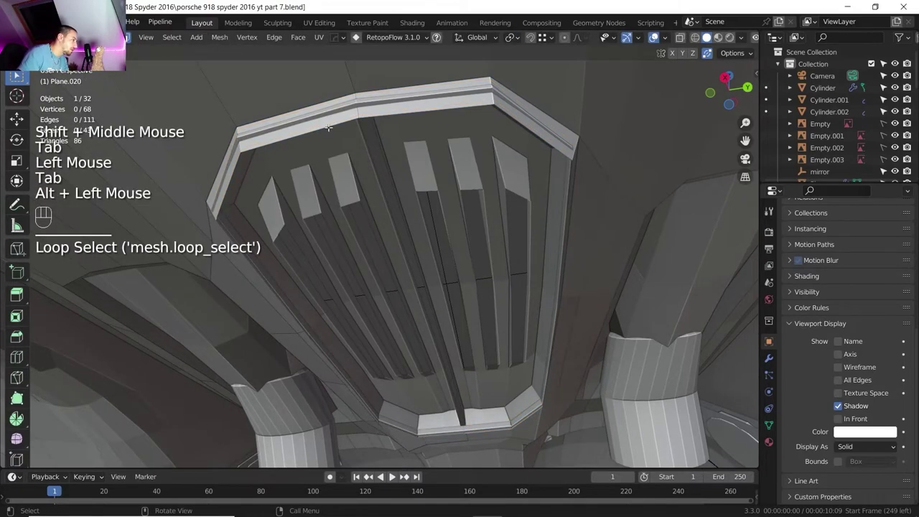
key(2)
alt+click(351, 154)
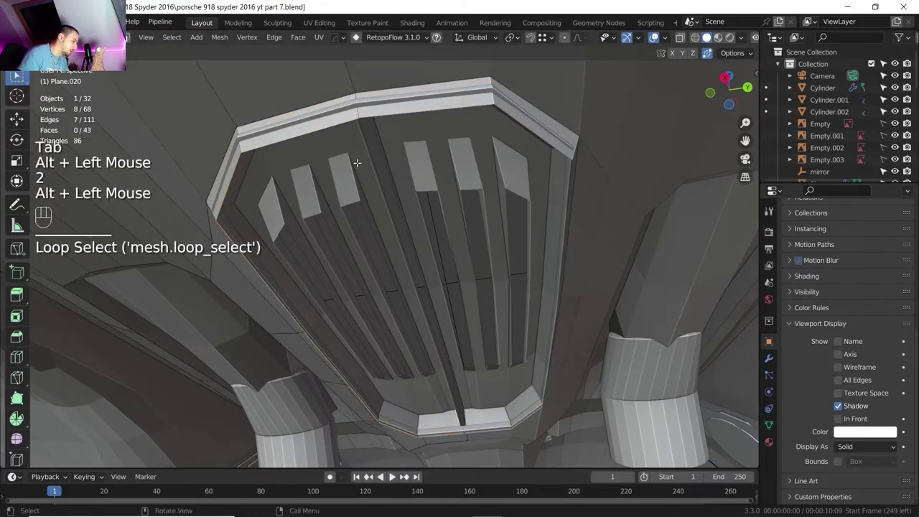
key(g)
key(z)
key(shift)
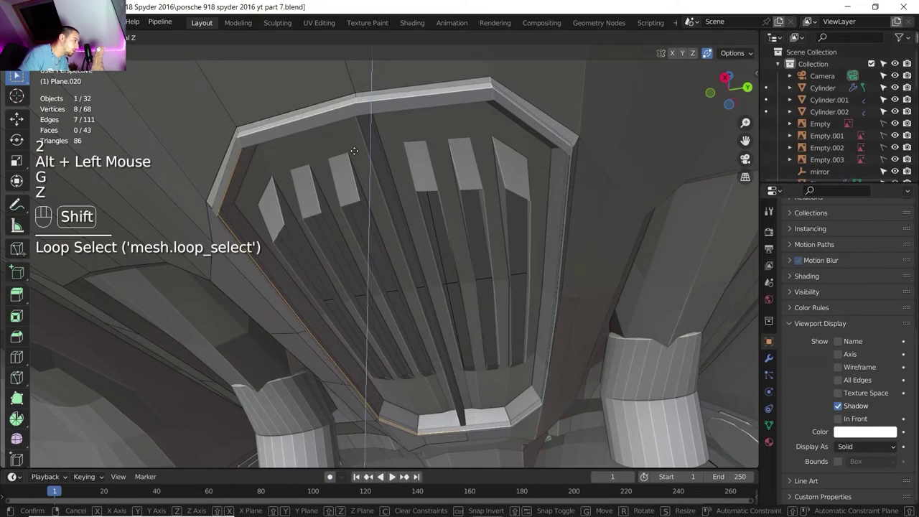
shift+click(354, 151)
middle_drag(354, 151, 359, 154)
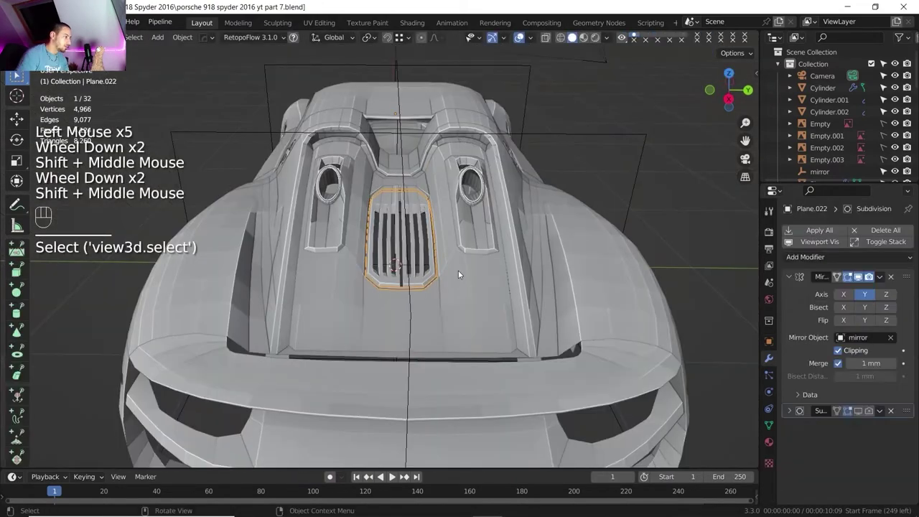
click(455, 287)
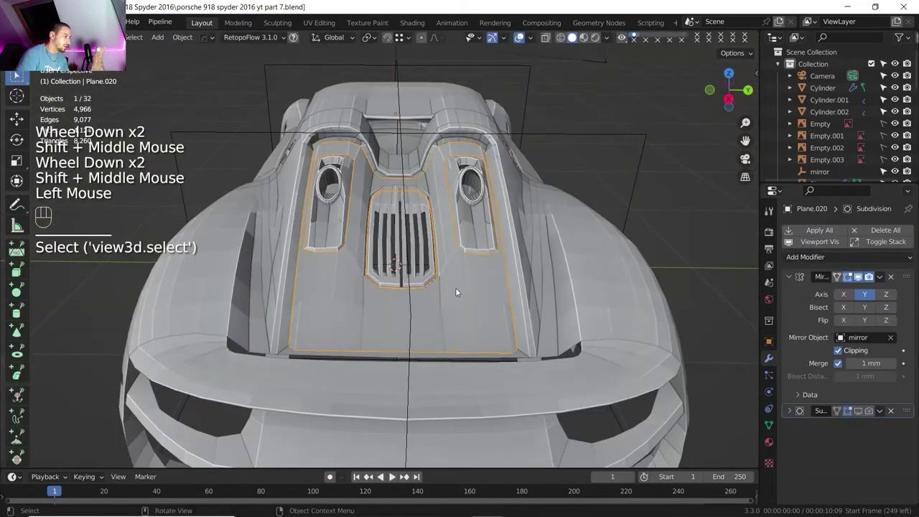
Step: Set the rear deck panel's viewport display to Wire and deselect the panel
middle_drag(455, 292, 729, 345)
scroll(728, 345, up, 1)
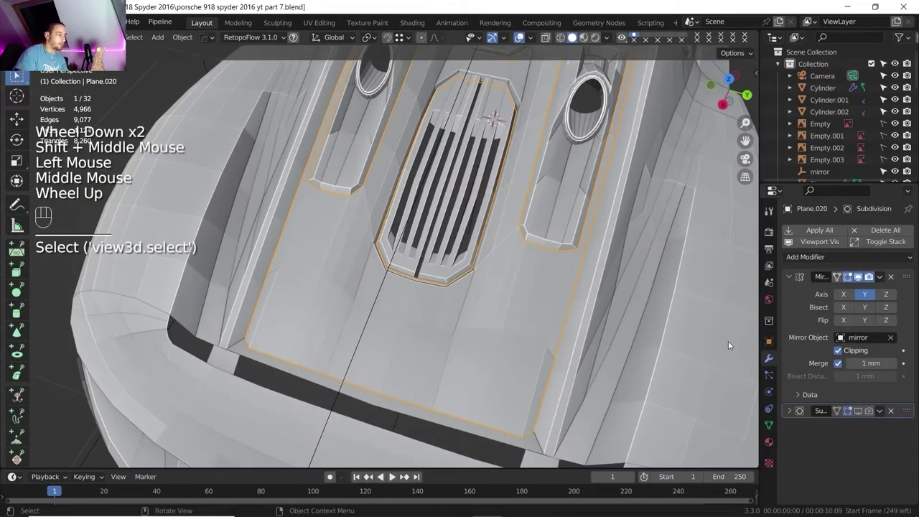
click(768, 341)
scroll(813, 421, down, 6)
click(854, 420)
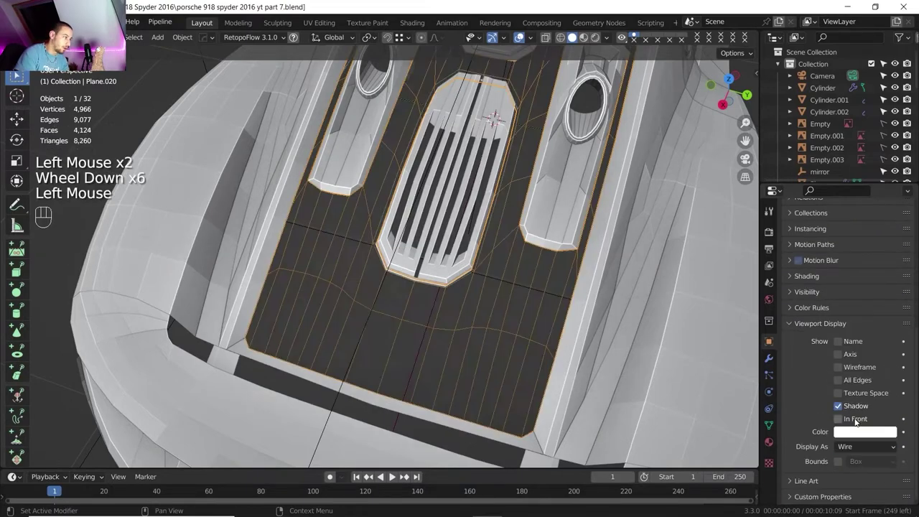
scroll(424, 329, down, 2)
shift+middle_drag(424, 329, 266, 162)
click(266, 162)
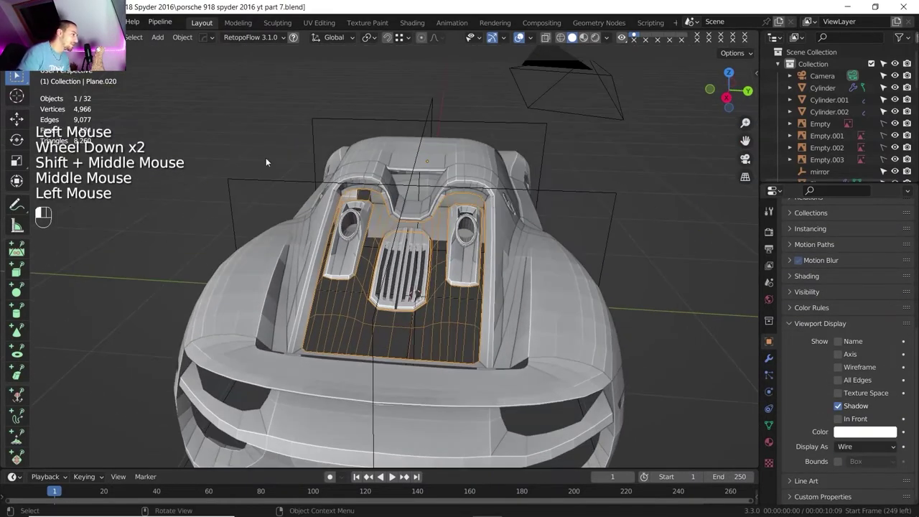
Step: Inspect the wireframe deck panel from low and top views and compare its rear section with the reference photo
scroll(326, 259, up, 2)
shift+middle_drag(326, 258, 330, 248)
scroll(431, 323, up, 1)
middle_drag(430, 324, 421, 236)
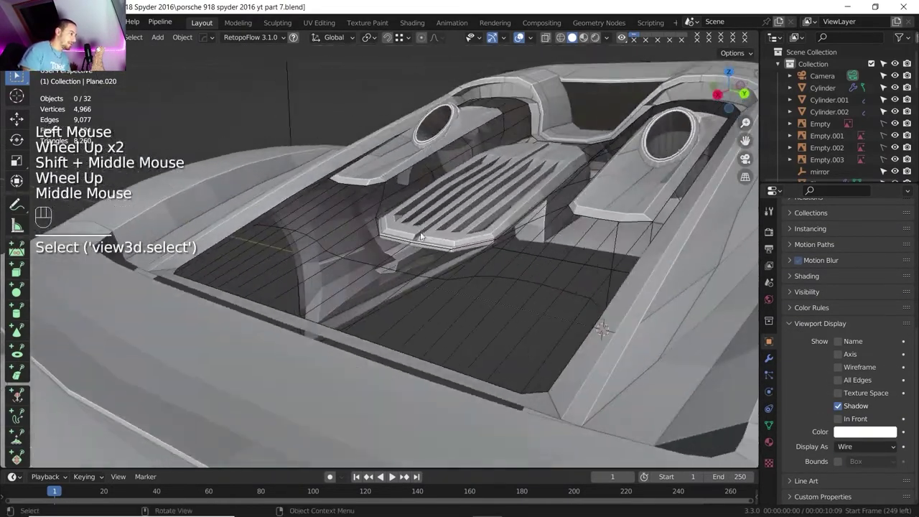
click(729, 73)
scroll(384, 265, down, 4)
scroll(385, 265, up, 4)
middle_drag(373, 213, 632, 107)
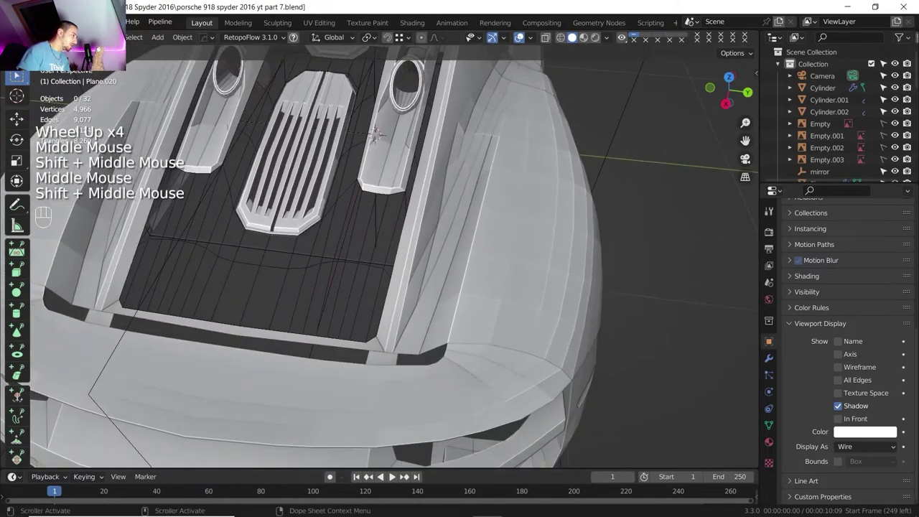
scroll(303, 309, up, 2)
shift+middle_drag(310, 285, 536, 413)
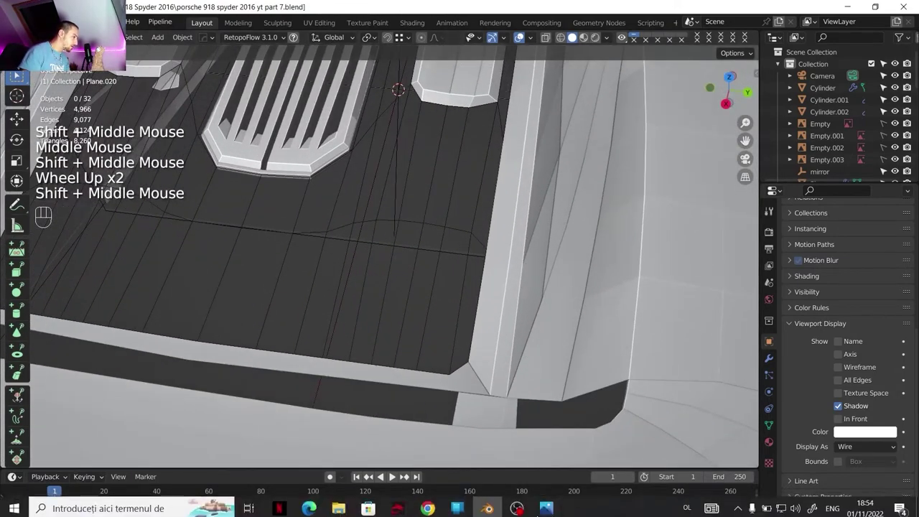
click(546, 508)
scroll(579, 285, up, 2)
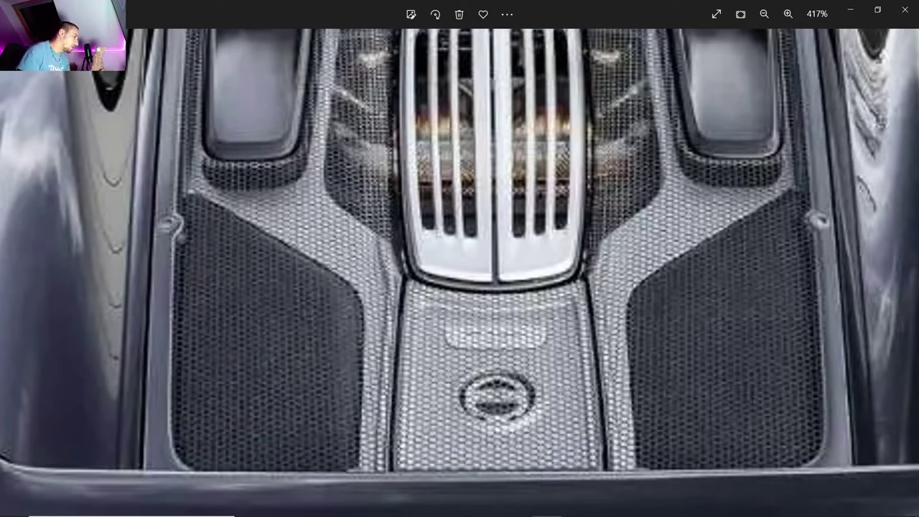
mouse_move(434, 512)
click(487, 505)
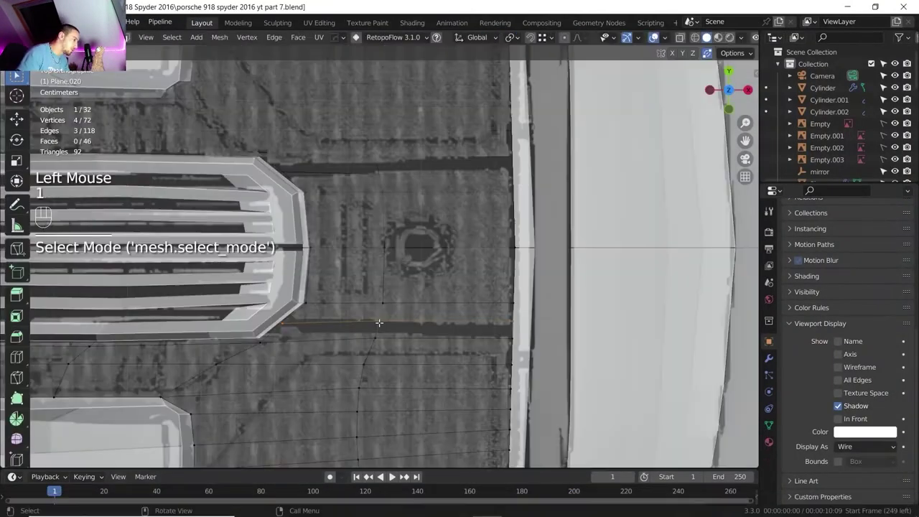
Step: Separate the central badge section behind the slotted cover from the deck panel into its own object, and leave mesh editing
click(377, 320)
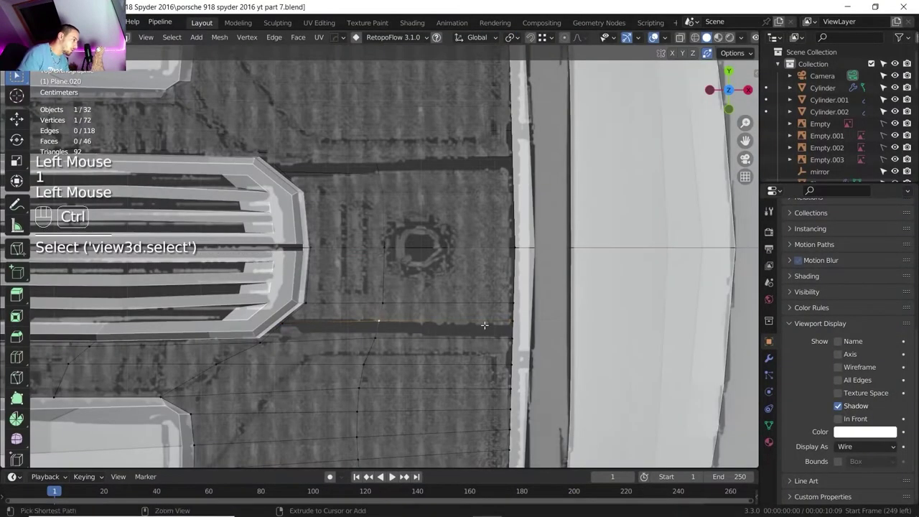
shift+click(510, 323)
key(p)
click(299, 309)
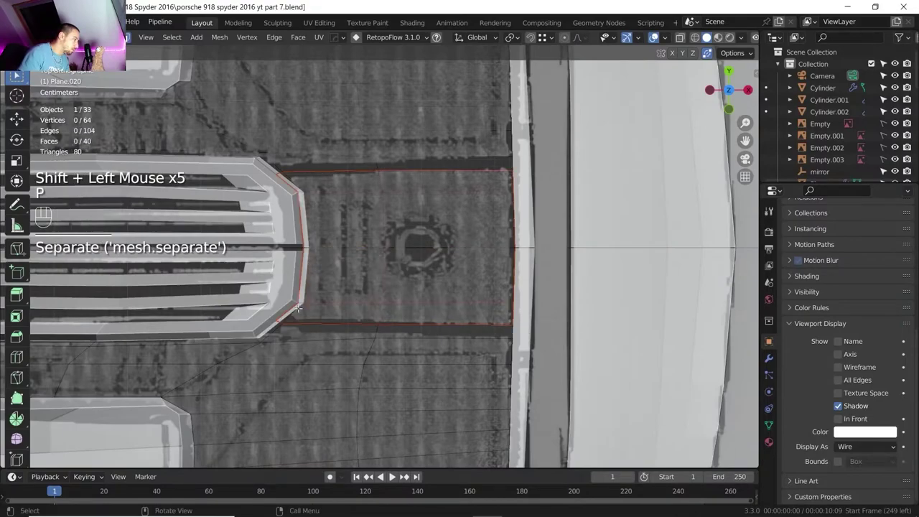
key(Tab)
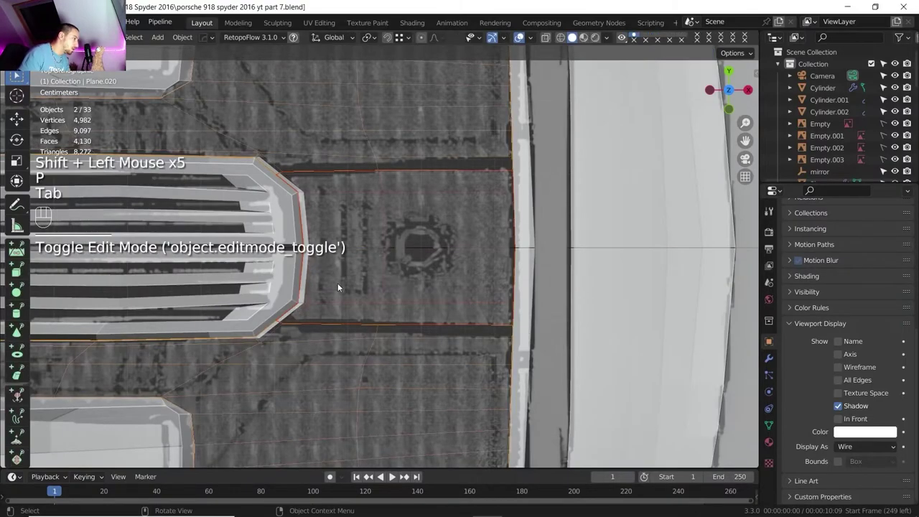
Step: Examine the separated badge section and the remaining deck panel in perspective and against the top blueprint
scroll(337, 282, down, 2)
scroll(395, 276, up, 1)
middle_drag(396, 275, 487, 198)
scroll(324, 201, up, 4)
scroll(402, 242, down, 2)
scroll(487, 198, down, 2)
click(729, 77)
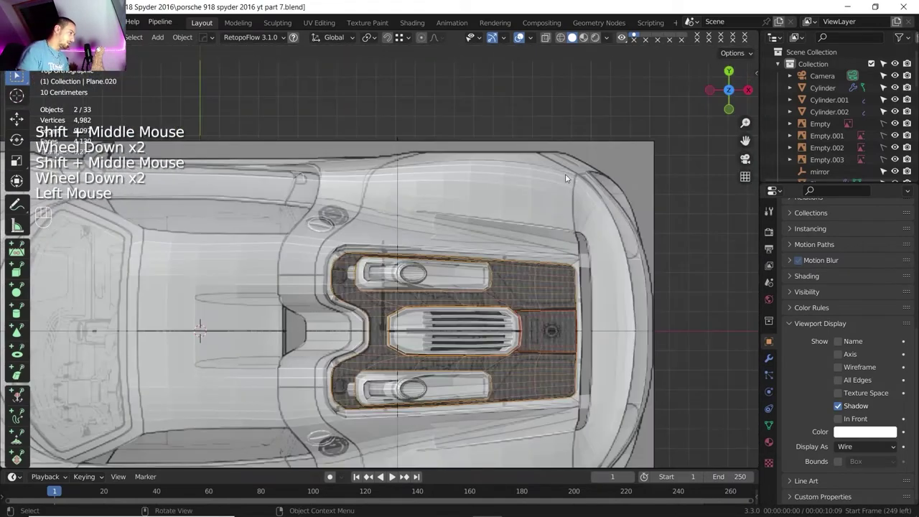
scroll(510, 279, up, 3)
shift+middle_drag(509, 280, 508, 239)
scroll(404, 145, down, 1)
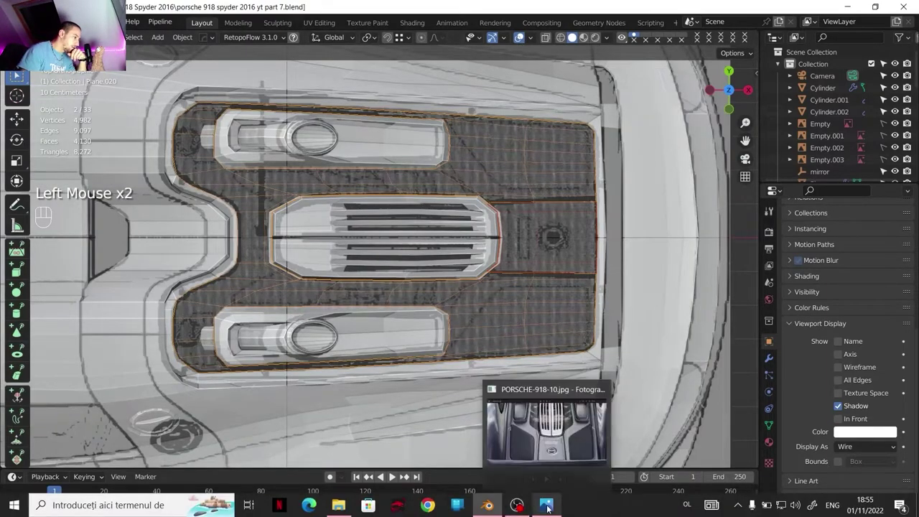
Step: Switch to the reference photos and study the mesh areas, badge panel and raised surfaces of the rear deck
click(546, 504)
scroll(540, 260, down, 2)
drag(363, 179, 369, 268)
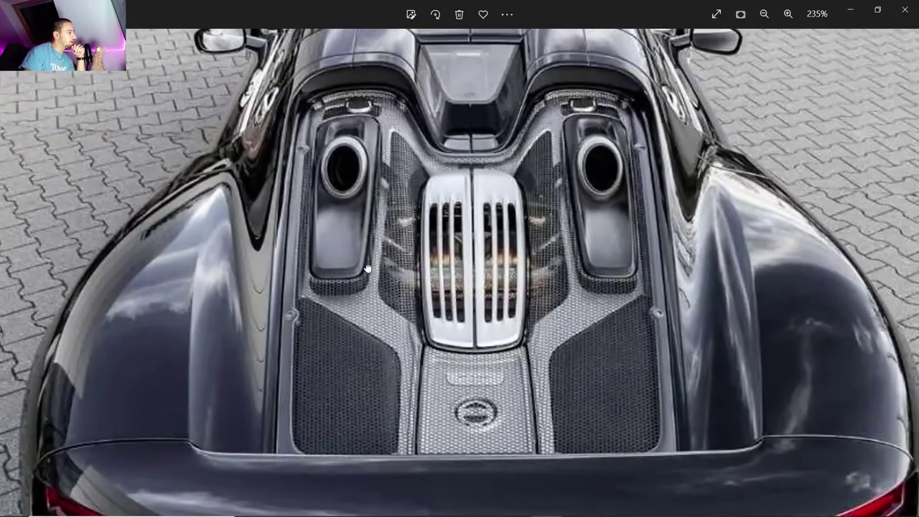
scroll(370, 256, down, 1)
scroll(380, 251, up, 2)
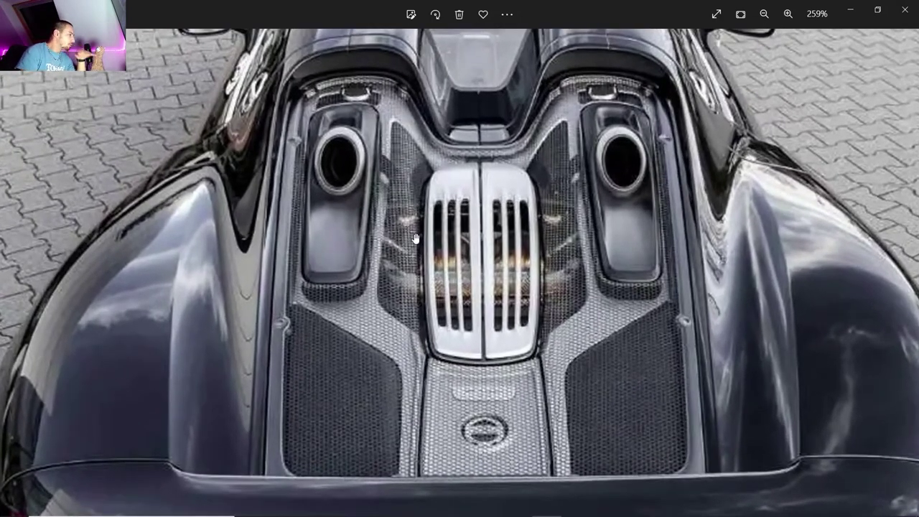
scroll(421, 260, down, 2)
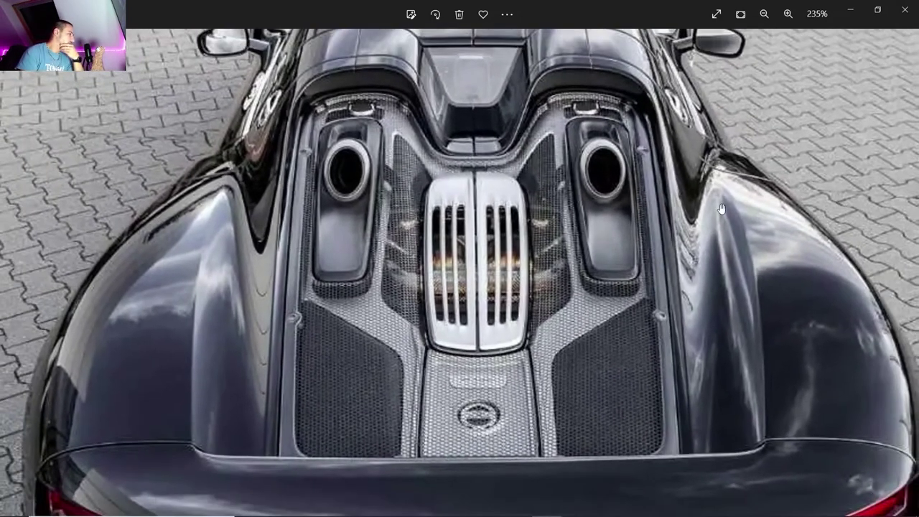
click(899, 268)
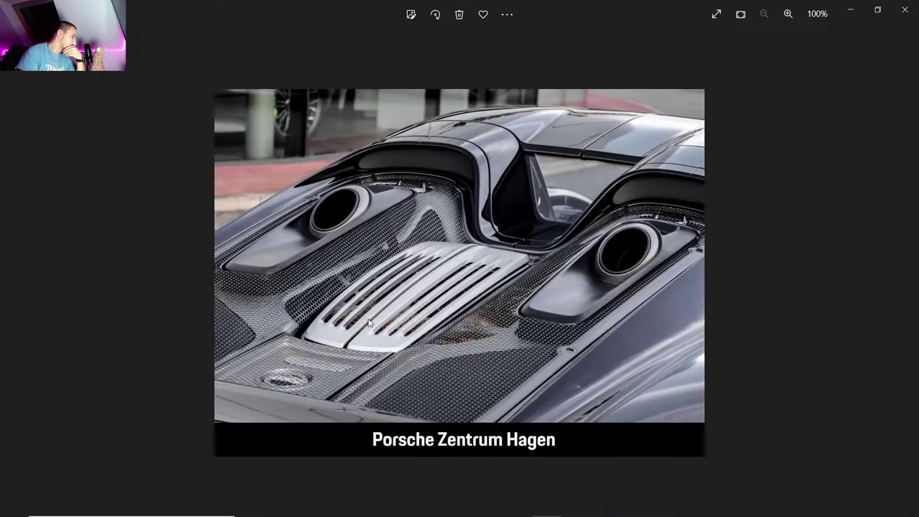
scroll(370, 323, up, 1)
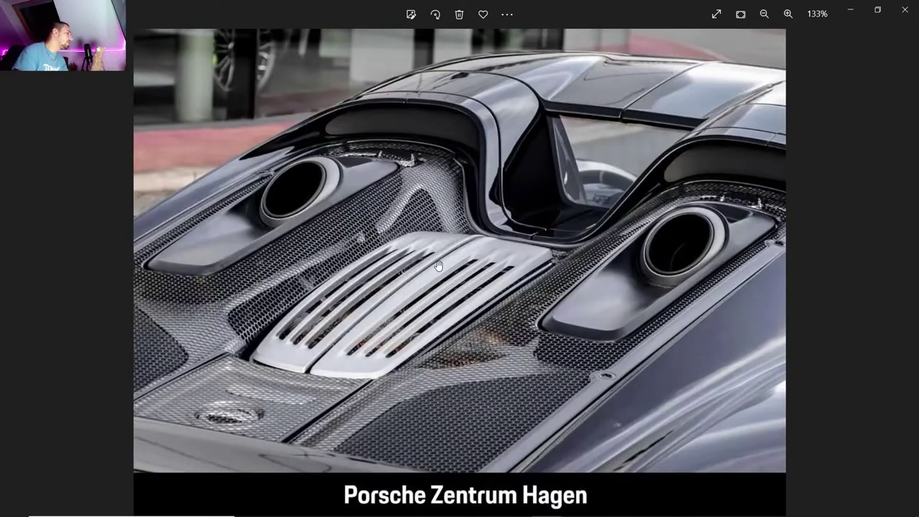
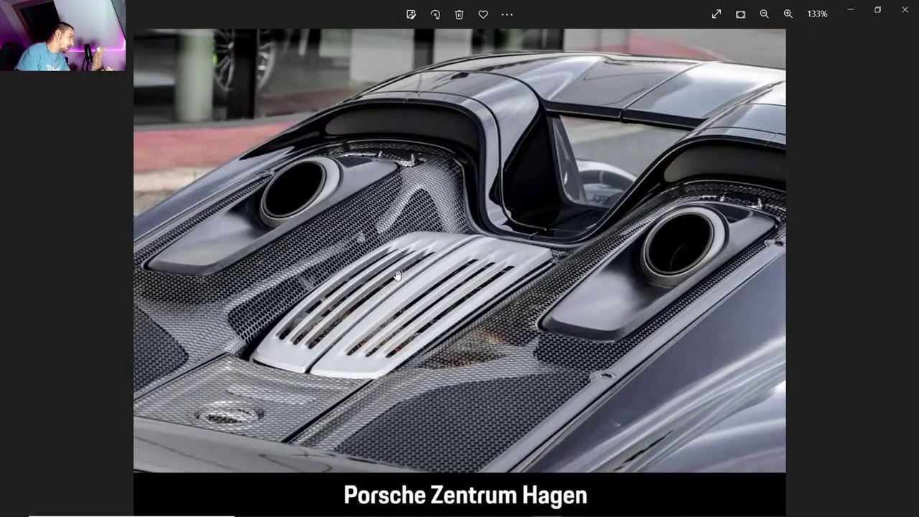
scroll(397, 275, down, 1)
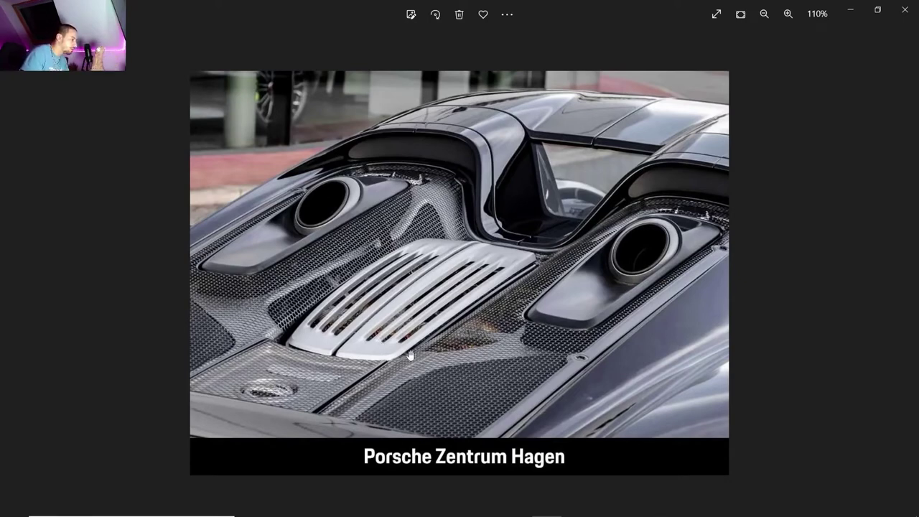
click(489, 504)
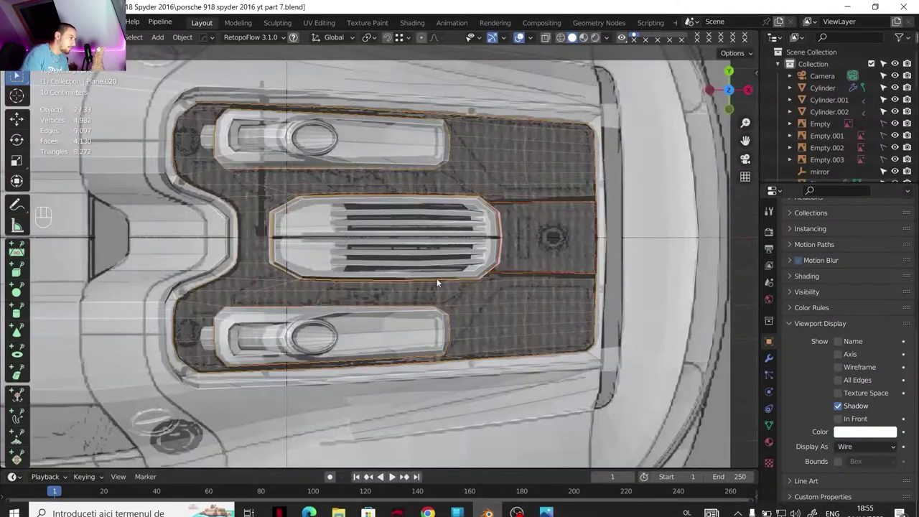
Step: Duplicate the deck panel without the badge section and move the copy about 26.5 mm down along Z
scroll(437, 278, down, 1)
middle_drag(437, 277, 419, 268)
scroll(419, 268, up, 3)
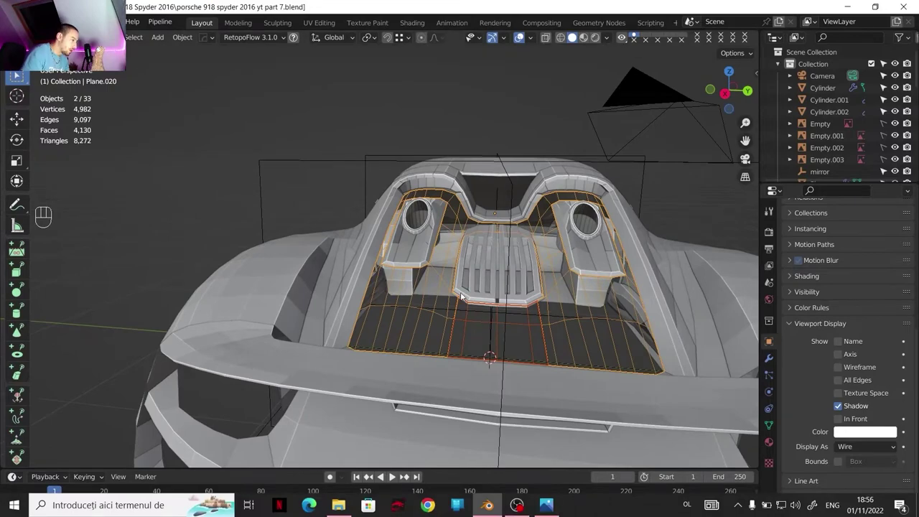
scroll(380, 256, up, 2)
click(733, 68)
scroll(503, 258, down, 2)
shift+middle_drag(502, 251, 299, 265)
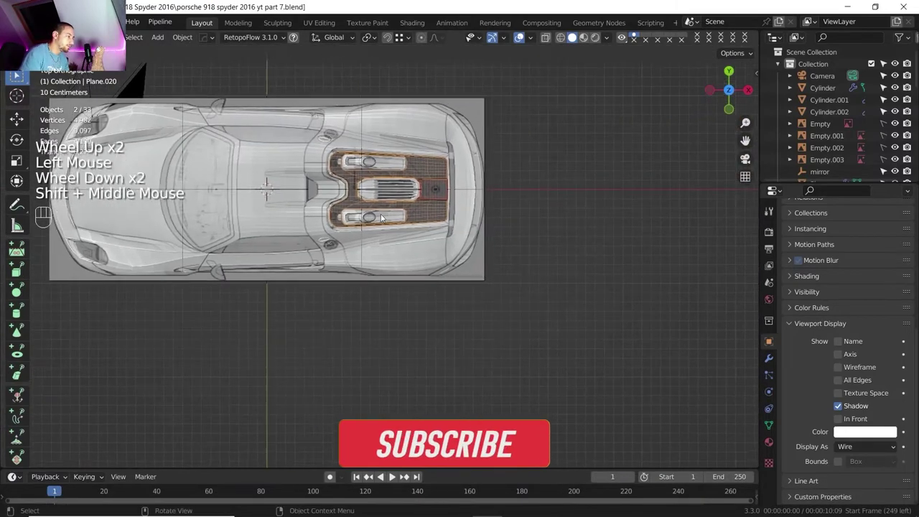
scroll(374, 215, up, 4)
click(373, 215)
shift+middle_drag(373, 215, 424, 337)
middle_drag(424, 337, 344, 251)
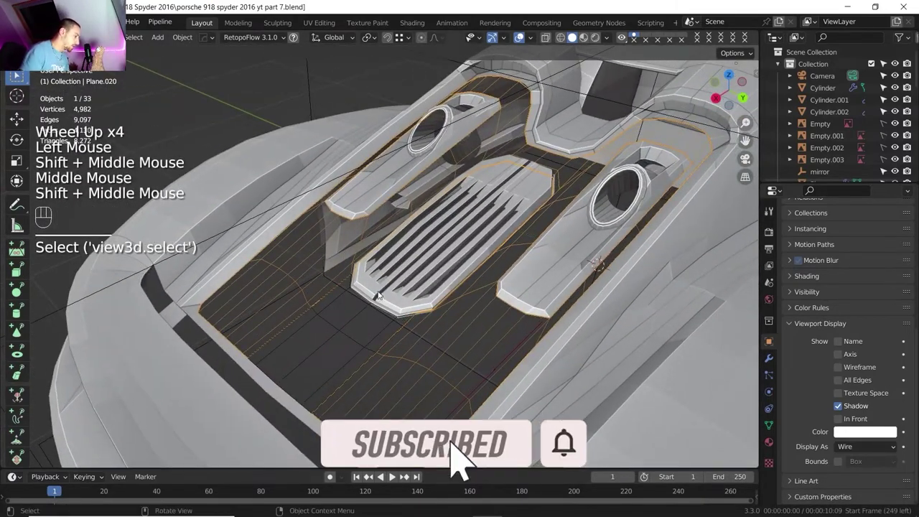
key(shift+d)
key(z)
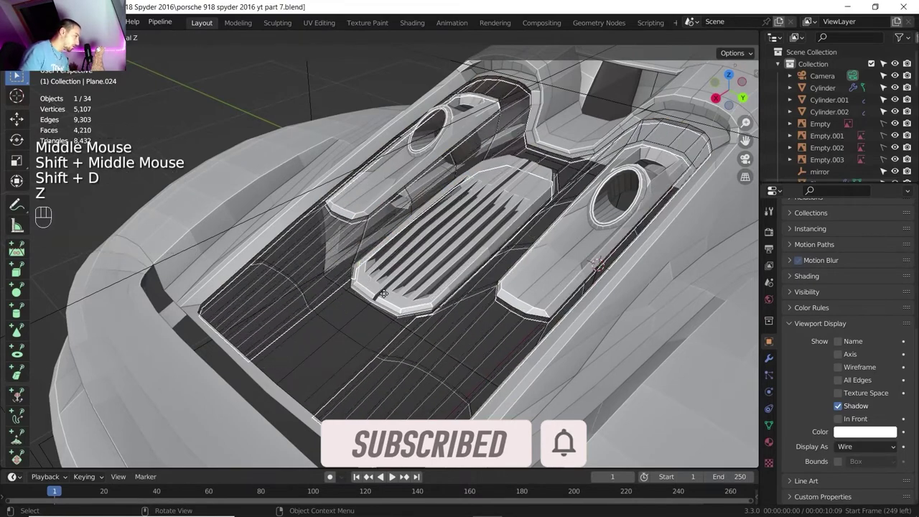
click(388, 300)
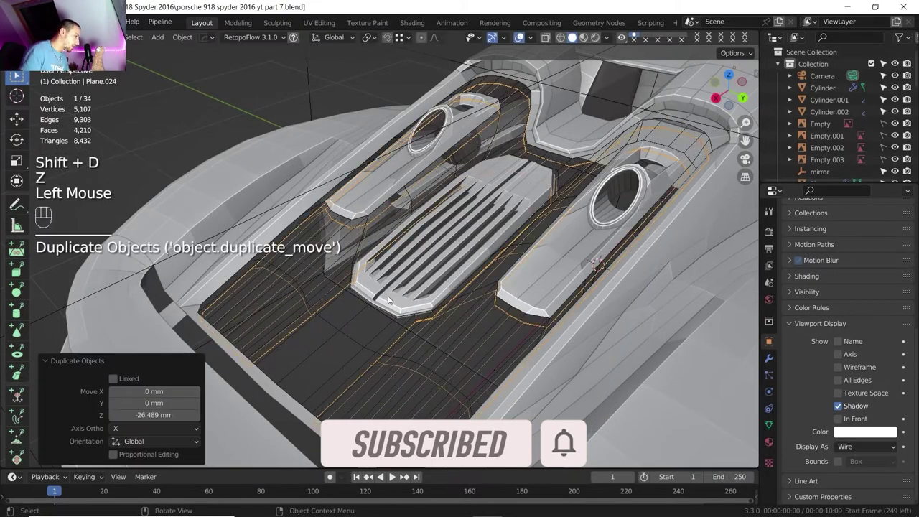
Step: Set the lowered deck copy's viewport display to Solid and check it beneath the wireframe panel
click(842, 446)
click(854, 408)
shift+middle_drag(682, 362, 589, 331)
middle_drag(589, 331, 517, 301)
scroll(517, 302, up, 2)
shift+middle_drag(517, 302, 453, 273)
middle_drag(452, 273, 391, 255)
Step: Switch to the reference photos and compare the rear and angled shots for the deck's layered mesh surfaces
click(547, 506)
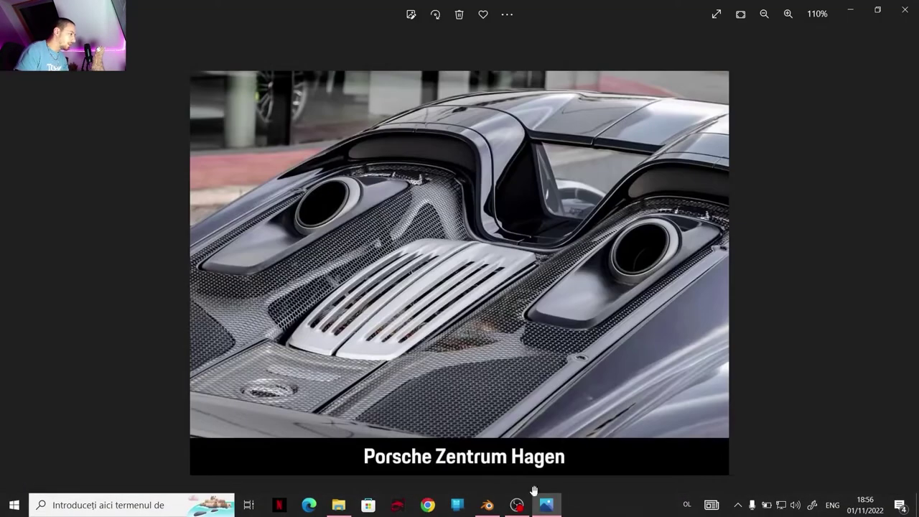
scroll(317, 326, up, 1)
click(16, 273)
scroll(540, 273, up, 3)
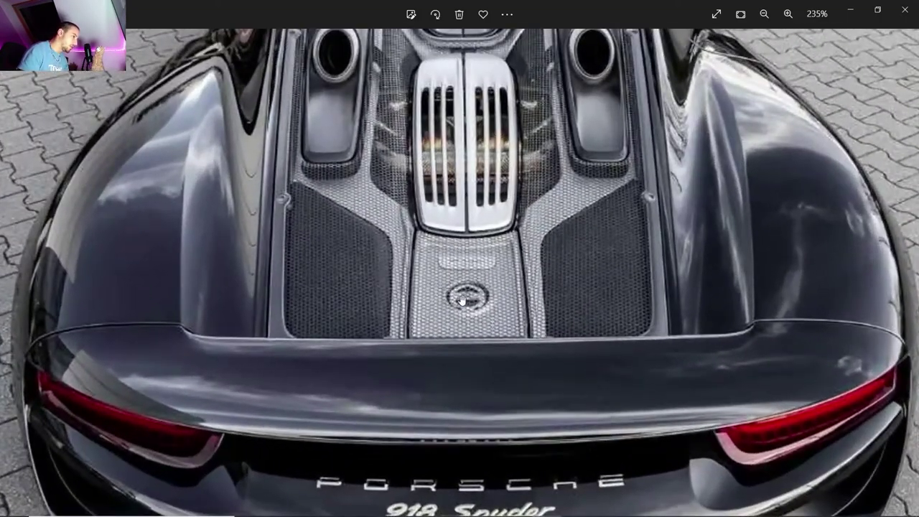
scroll(540, 274, down, 2)
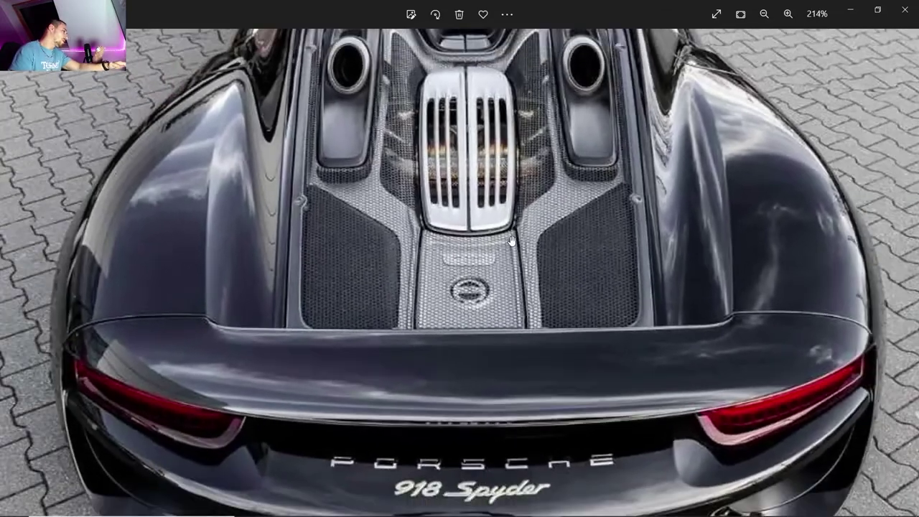
scroll(503, 244, down, 1)
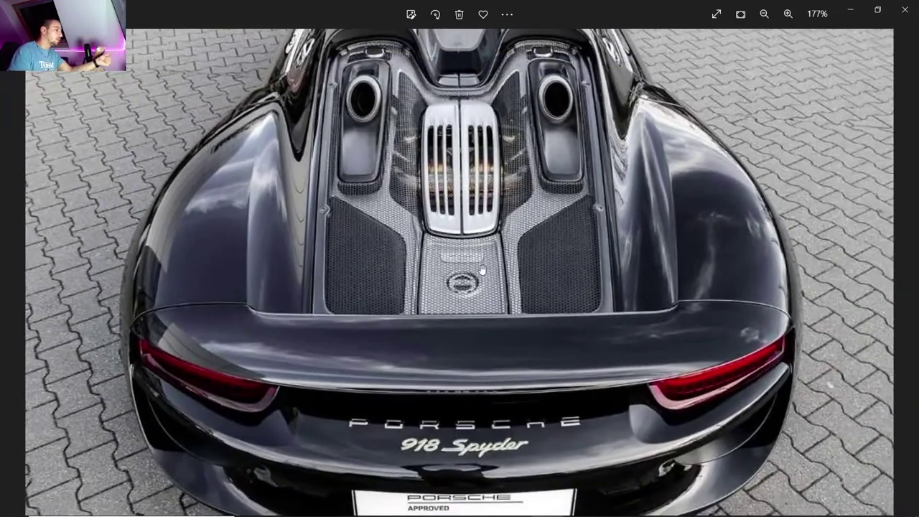
scroll(482, 270, up, 1)
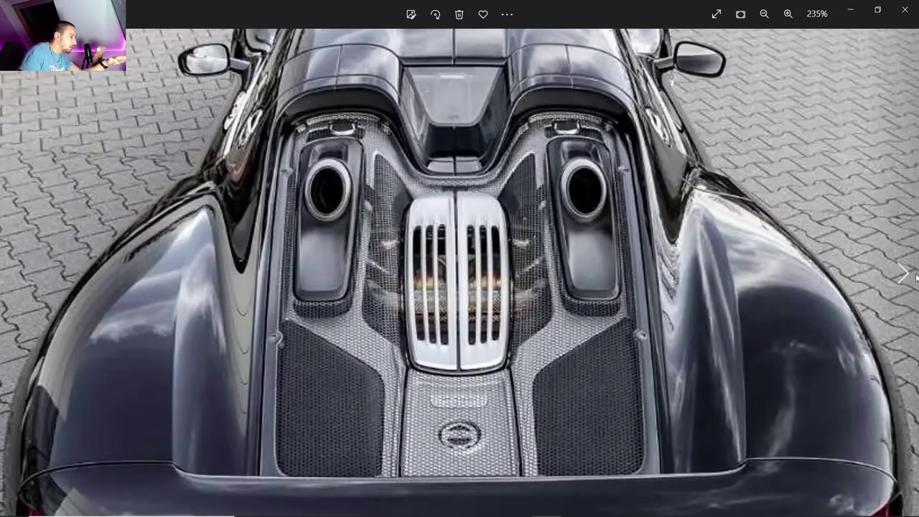
click(903, 272)
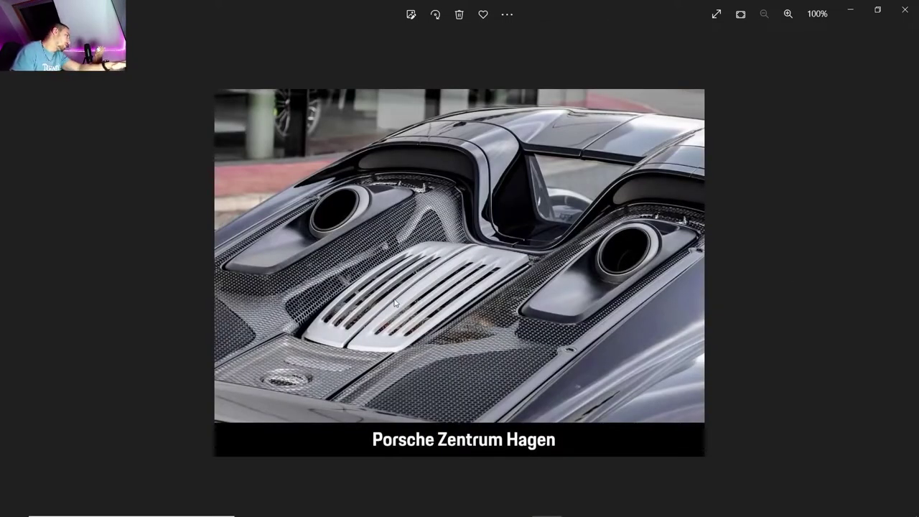
Step: Return to Blender and check the lowered deck copy against the top and rear blueprints
click(493, 511)
scroll(427, 248, down, 2)
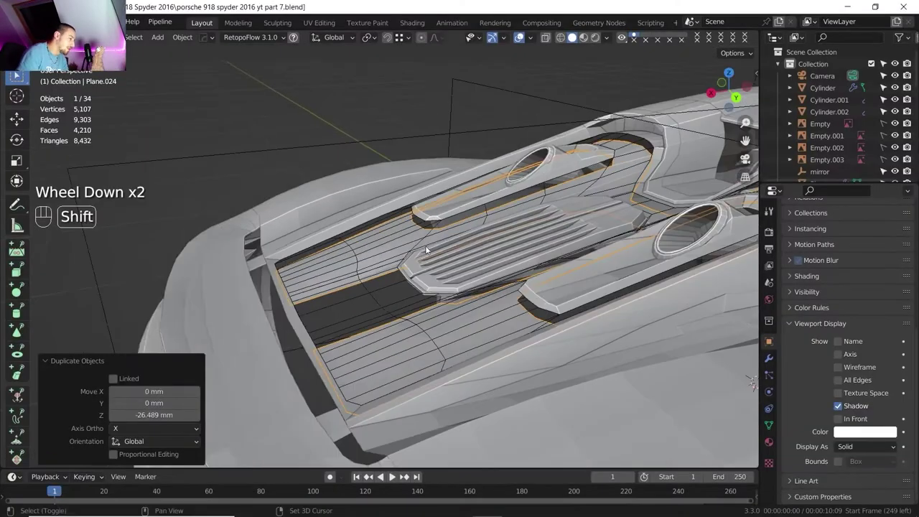
shift+middle_drag(427, 248, 325, 232)
click(729, 75)
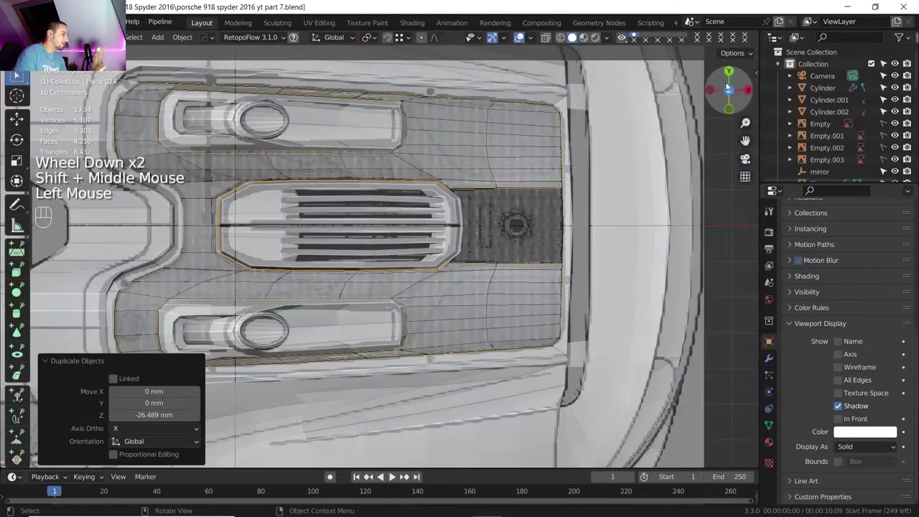
click(748, 91)
scroll(413, 191, up, 3)
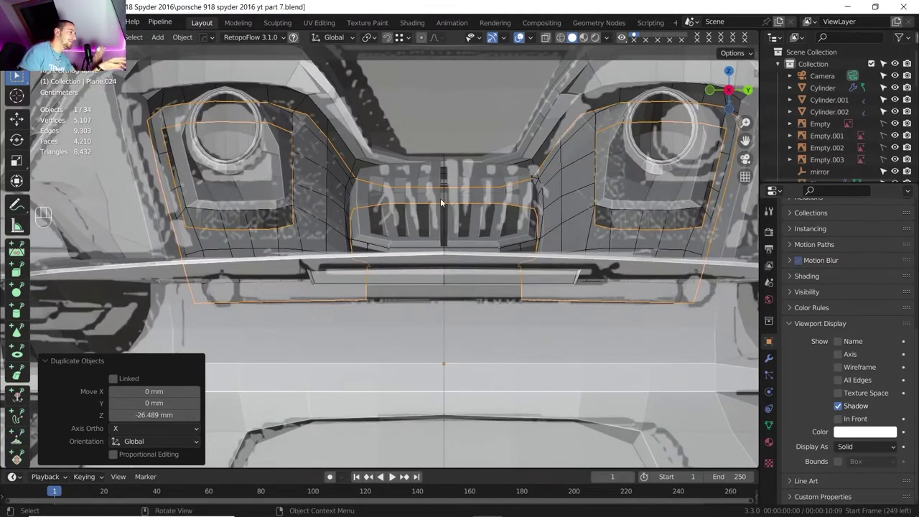
Step: Check the lowered deck copy against the side, rear and top blueprints, and raise it about 17.9 mm along Z
click(709, 90)
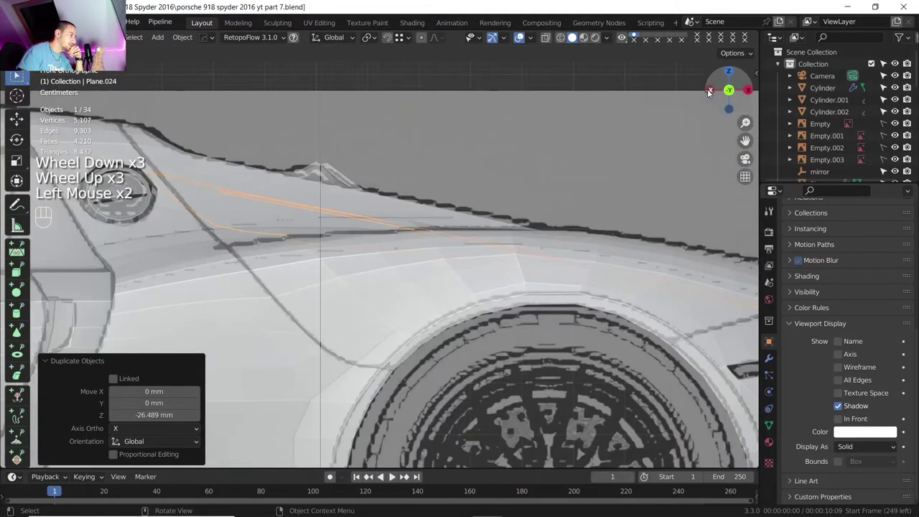
click(750, 90)
scroll(343, 285, down, 2)
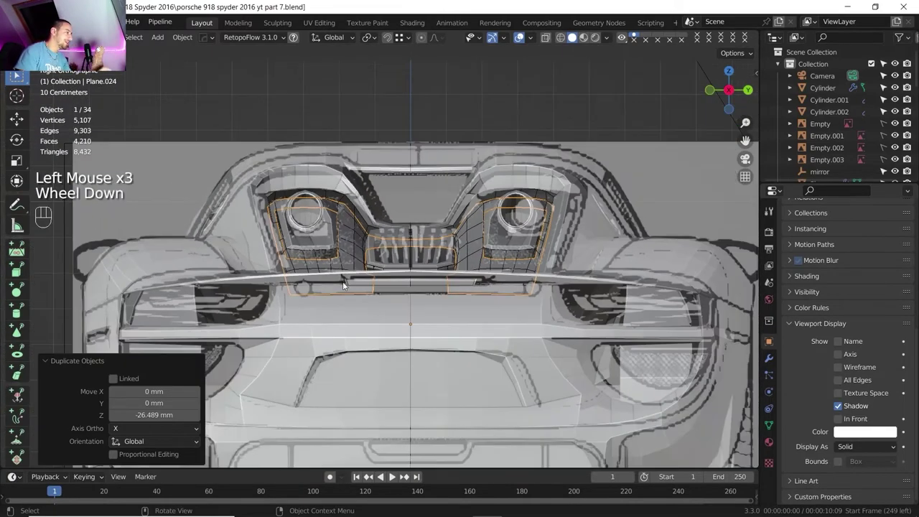
click(729, 72)
middle_drag(301, 180, 338, 247)
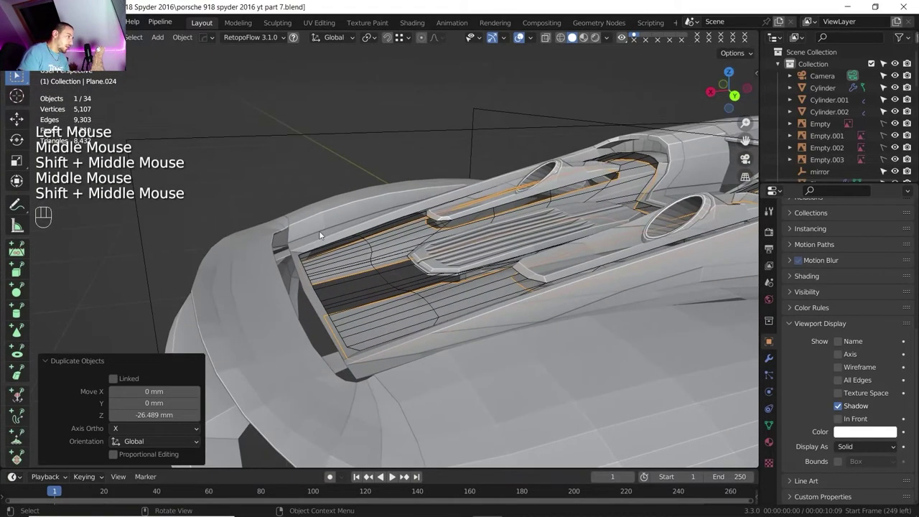
scroll(343, 237, up, 1)
middle_drag(339, 248, 335, 256)
scroll(379, 281, up, 2)
key(g)
key(z)
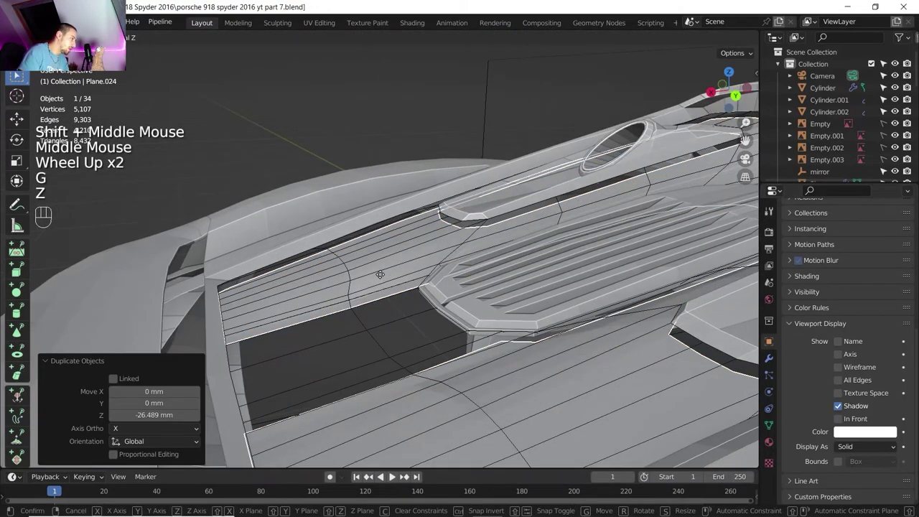
click(379, 277)
scroll(379, 276, down, 1)
shift+middle_drag(379, 277, 323, 279)
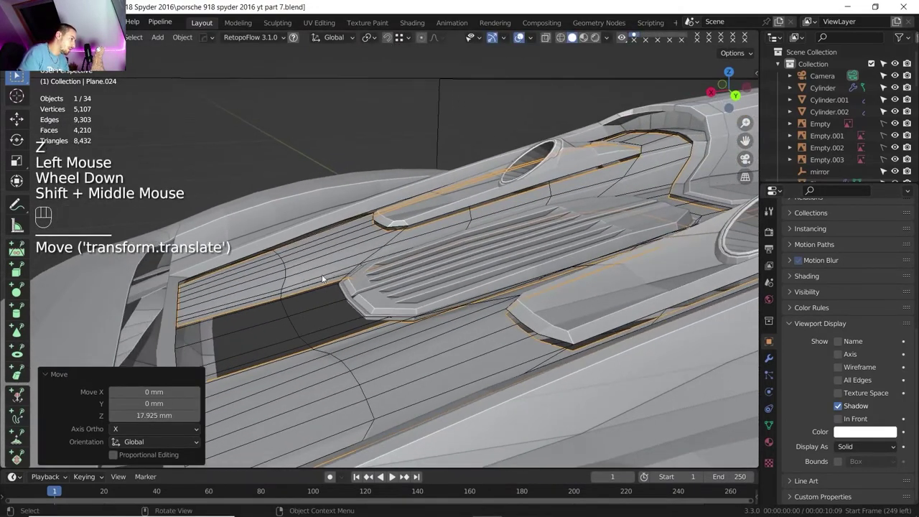
scroll(341, 275, down, 1)
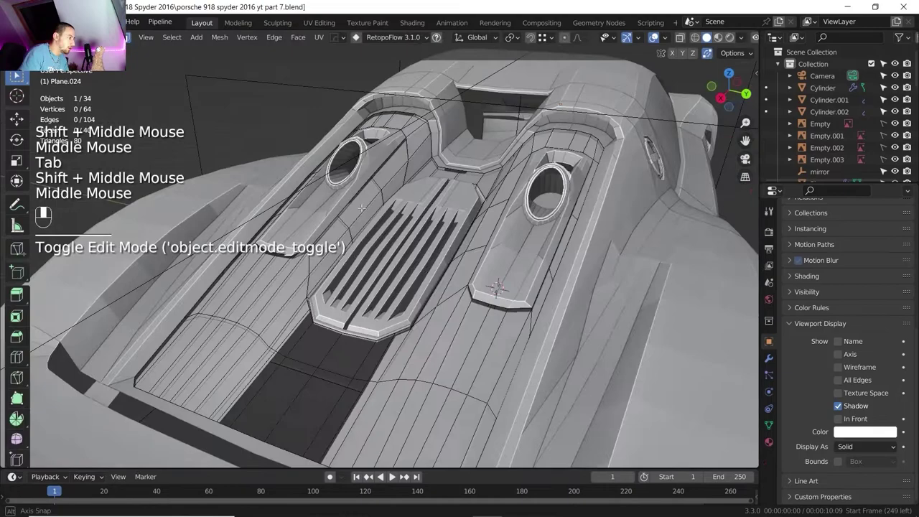
Step: In the deck copy's mesh, lower the front edge loop beneath the roof arches about 20.6 mm along Z
middle_drag(373, 216, 225, 202)
alt+click(270, 119)
key(2)
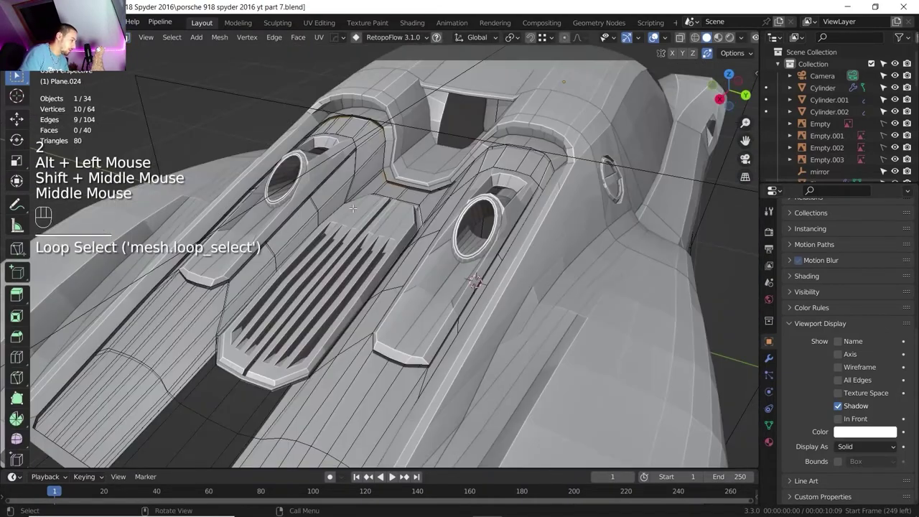
key(g)
key(z)
key(shift)
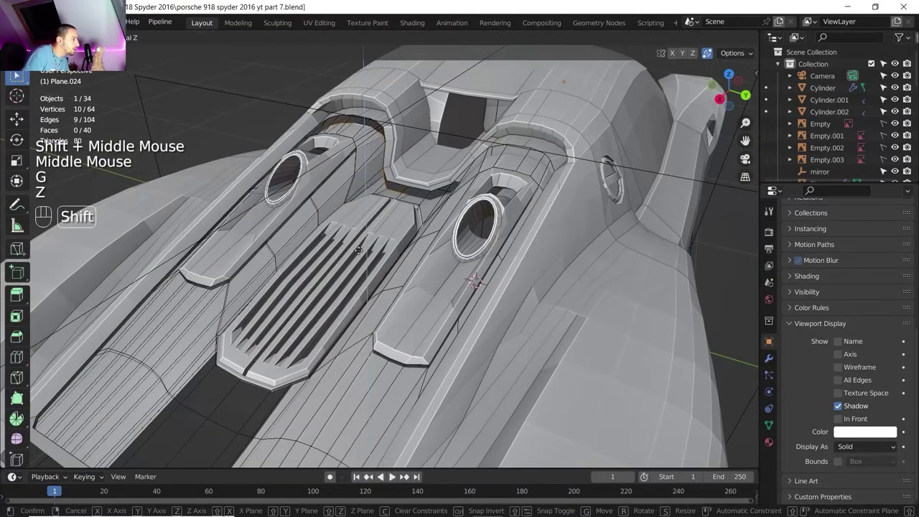
shift+click(359, 256)
scroll(357, 251, down, 1)
middle_drag(358, 252, 388, 208)
scroll(352, 219, up, 1)
scroll(361, 226, down, 1)
middle_drag(387, 208, 429, 140)
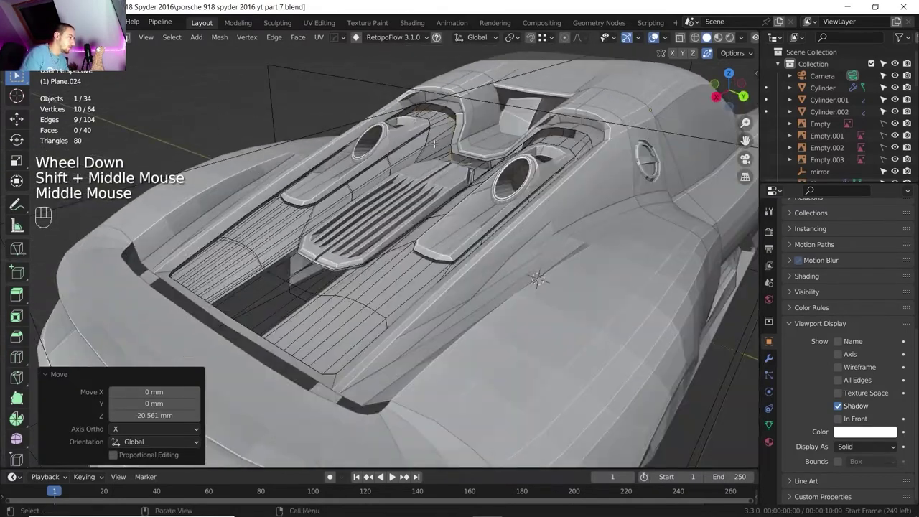
Step: Compare the deck with the reference photos in the photo viewer, and lower another of the copy's edge loops about 4 mm along Z in Blender
scroll(429, 141, up, 2)
alt+click(444, 97)
key(alt+Tab)
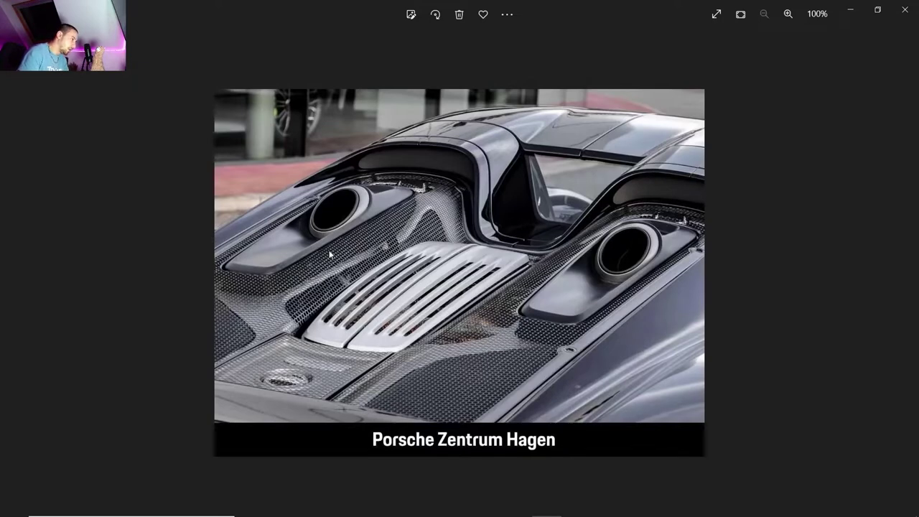
mouse_move(452, 514)
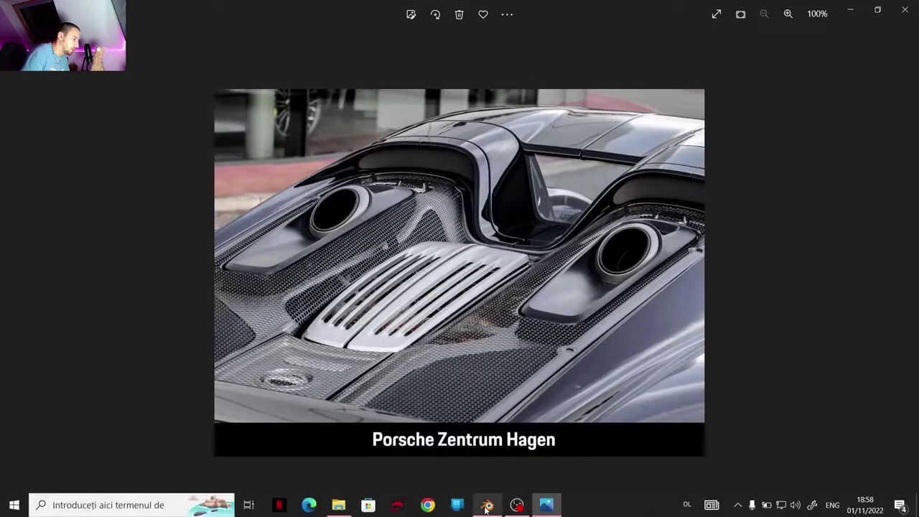
click(487, 505)
key(alt+Tab)
scroll(509, 221, up, 1)
scroll(509, 223, up, 1)
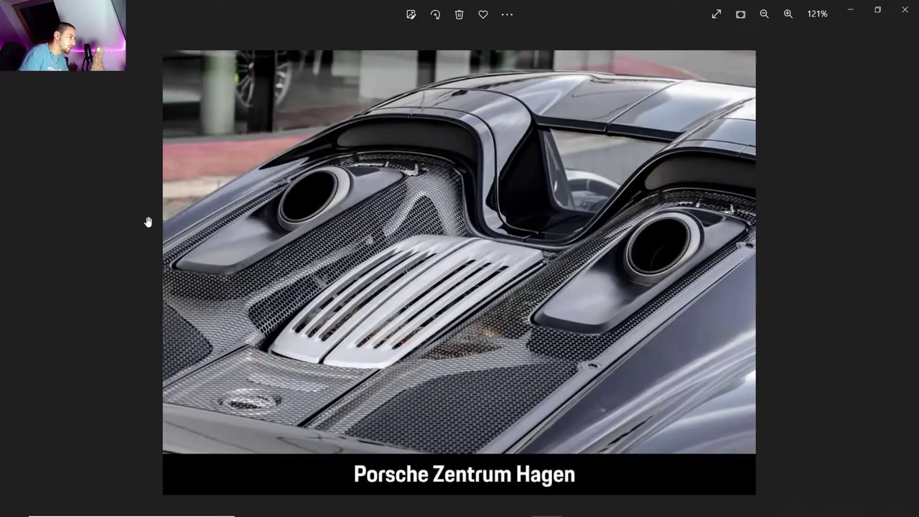
click(15, 271)
scroll(316, 227, up, 14)
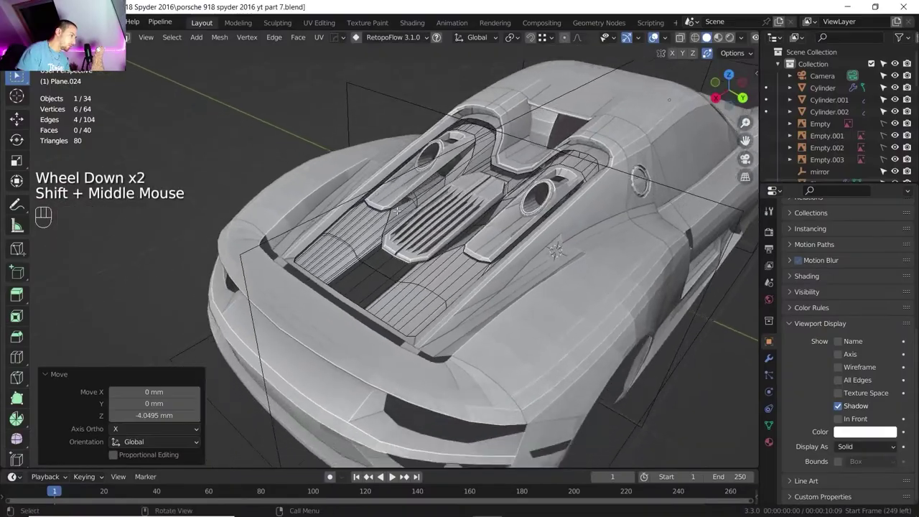
Step: Select the copy's edge path from the exhaust trim's rear end to the grille corner and lower it about 24.1 mm along Z
scroll(430, 248, up, 4)
shift+middle_drag(430, 248, 430, 248)
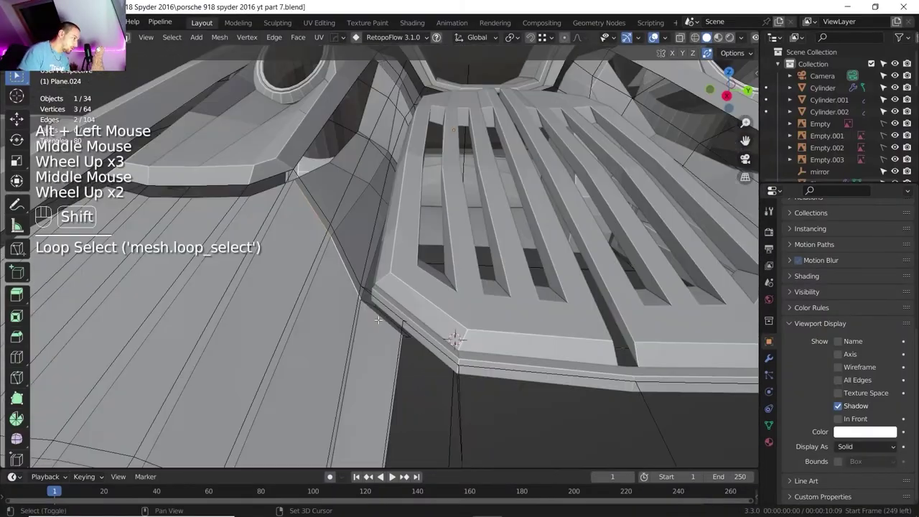
shift+click(455, 335)
middle_drag(455, 335, 328, 312)
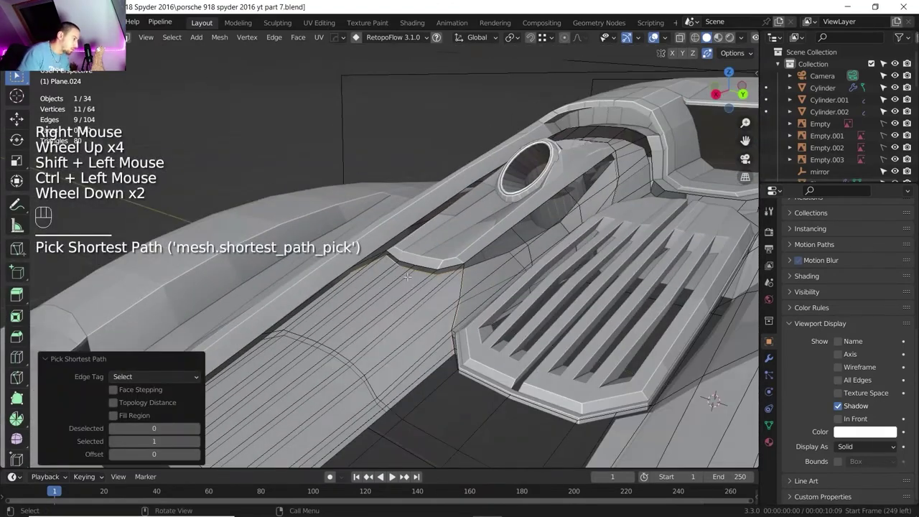
middle_drag(393, 309, 403, 290)
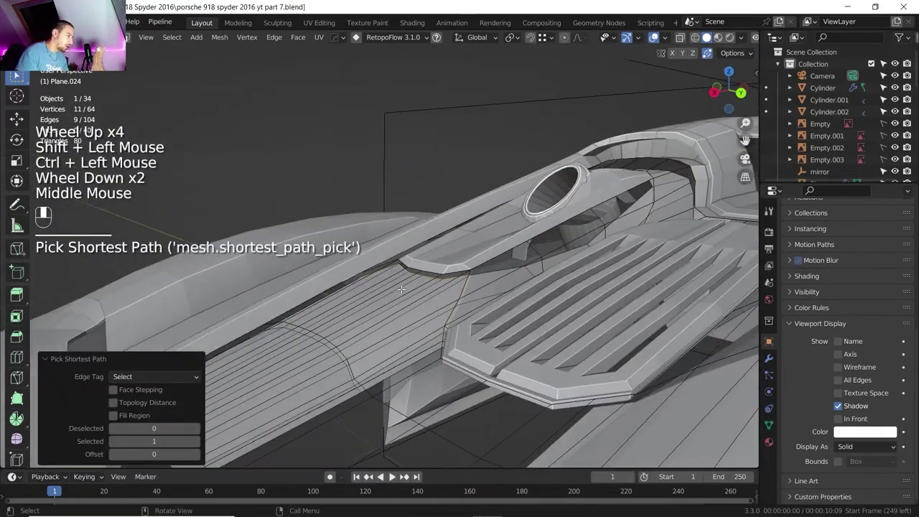
key(g)
key(z)
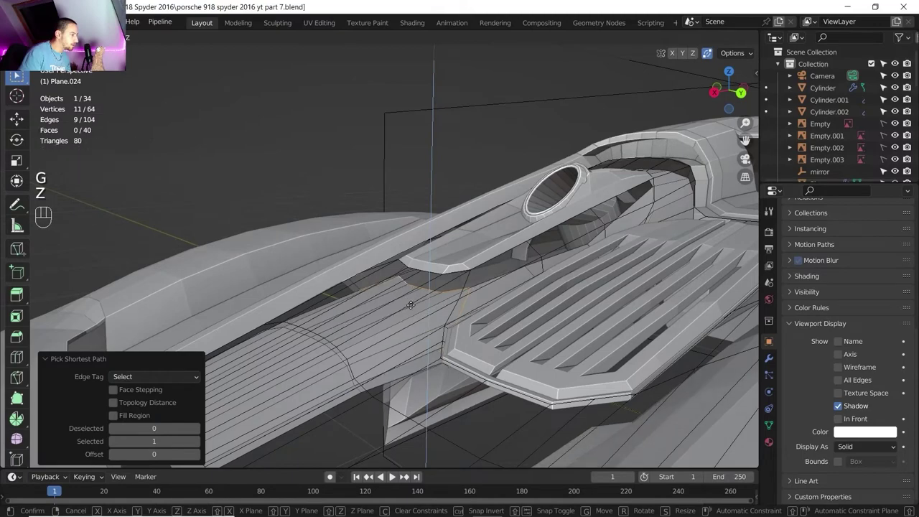
click(411, 308)
shift+middle_drag(411, 307, 395, 301)
middle_drag(452, 289, 476, 303)
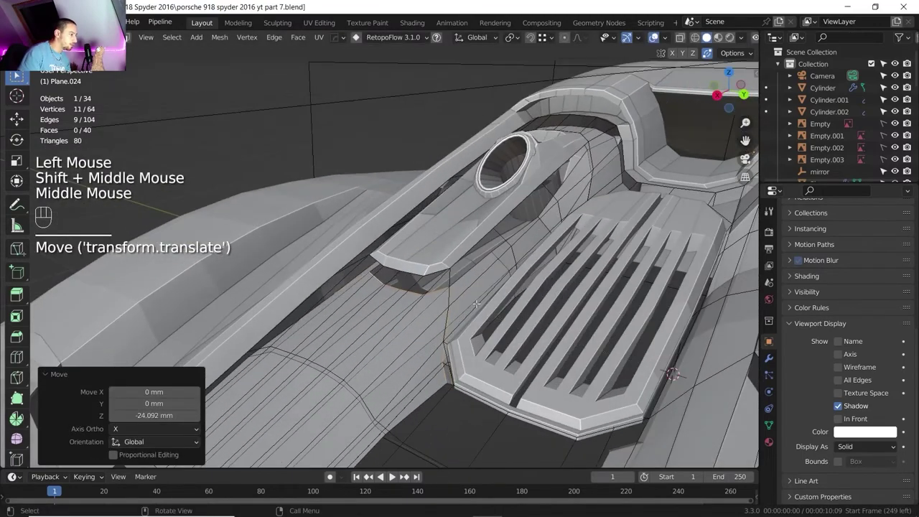
Step: Lower the curved cross loop on the rear part of the deck copy along Z
alt+click(501, 264)
middle_drag(501, 264, 395, 258)
key(g)
key(z)
click(509, 239)
scroll(509, 239, down, 2)
middle_drag(395, 259, 363, 264)
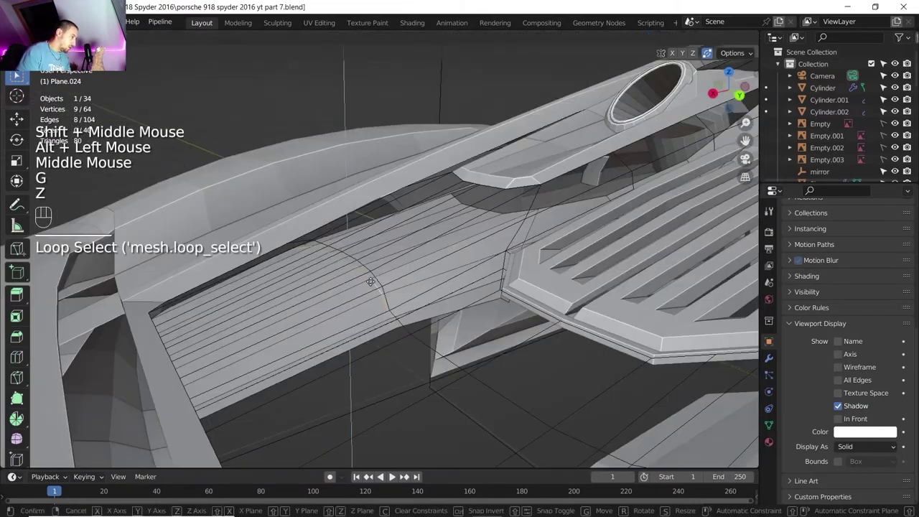
key(shift)
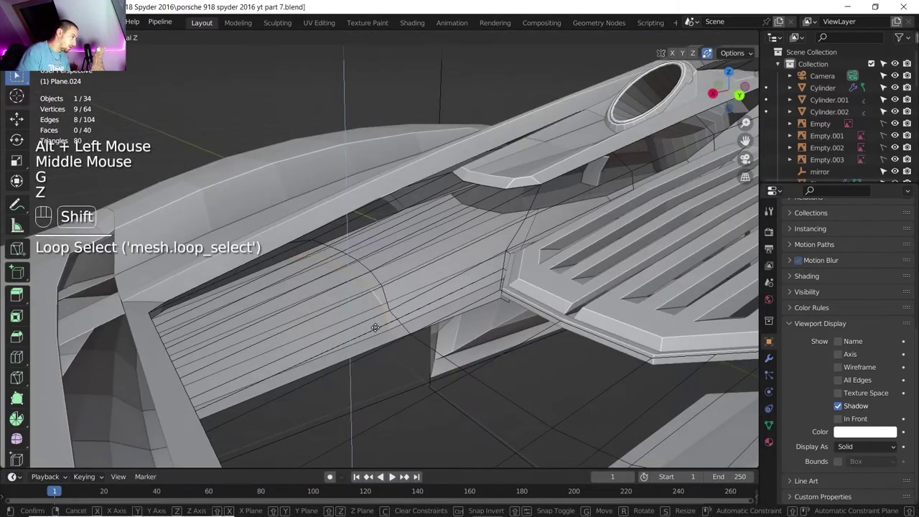
shift+click(374, 327)
middle_drag(375, 327, 359, 305)
scroll(425, 335, down, 3)
Step: Isolate the deck copy in local view and inspect its reshaped surface around the grille and exhaust openings
key(Tab)
key(slash)
scroll(386, 285, up, 2)
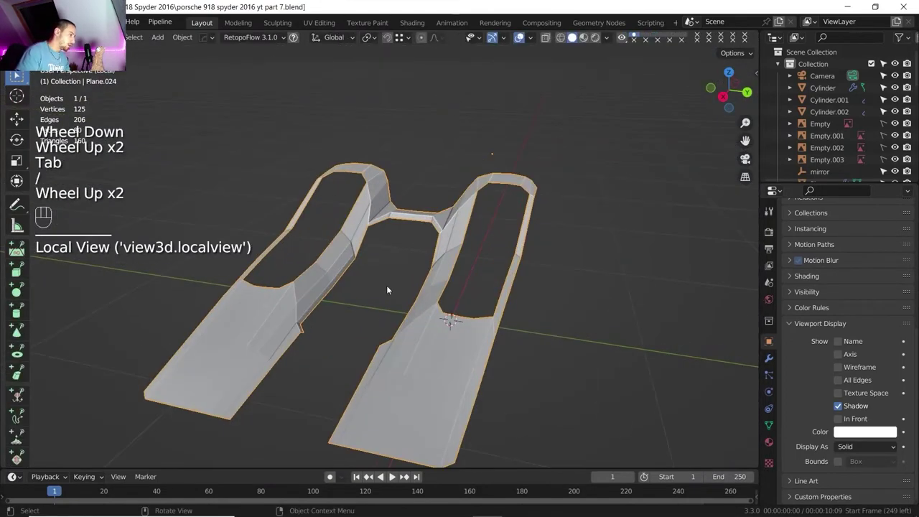
shift+middle_drag(386, 285, 423, 244)
middle_drag(423, 244, 431, 301)
middle_drag(430, 302, 417, 331)
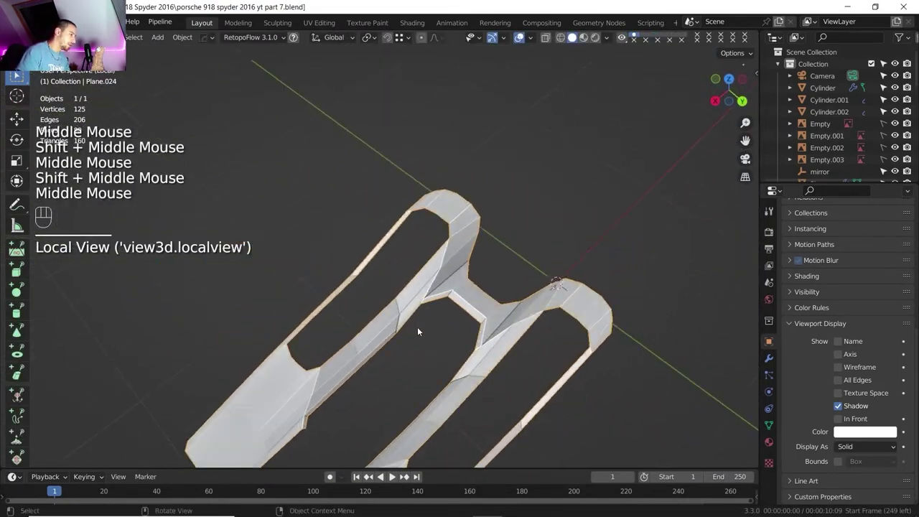
scroll(417, 331, up, 2)
scroll(452, 300, up, 2)
Step: Slide two vertices along their edges near the front of the deck copy's grille opening
key(Tab)
shift+middle_drag(462, 301, 503, 262)
key(1)
click(475, 311)
shift+click(506, 301)
key(g)
key(g)
click(509, 307)
Step: Slide one more vertex along its edge near the grille opening, and bring the full car model back into view
scroll(514, 237, up, 1)
shift+middle_drag(503, 262, 503, 215)
click(508, 220)
key(g)
key(g)
click(512, 220)
scroll(512, 220, down, 1)
scroll(503, 215, down, 2)
shift+middle_drag(503, 216, 481, 230)
middle_drag(481, 230, 402, 265)
scroll(403, 265, up, 2)
key(Tab)
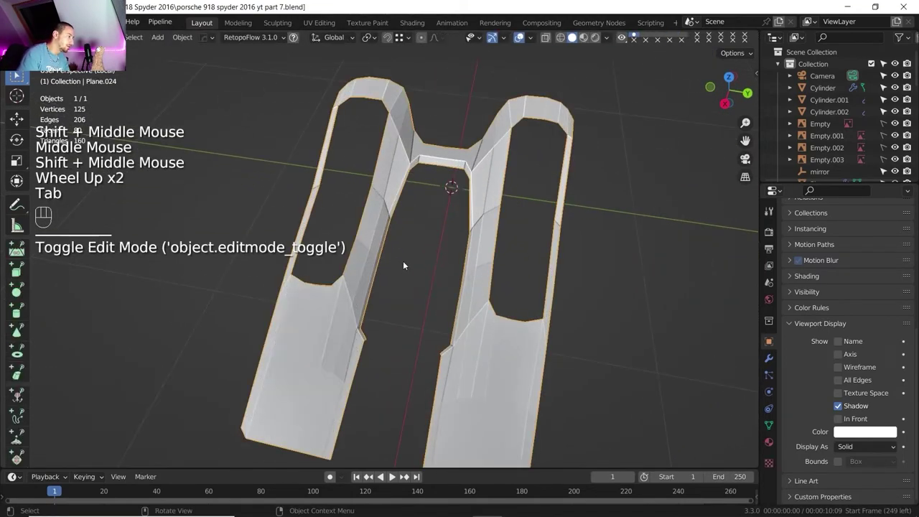
key(slash)
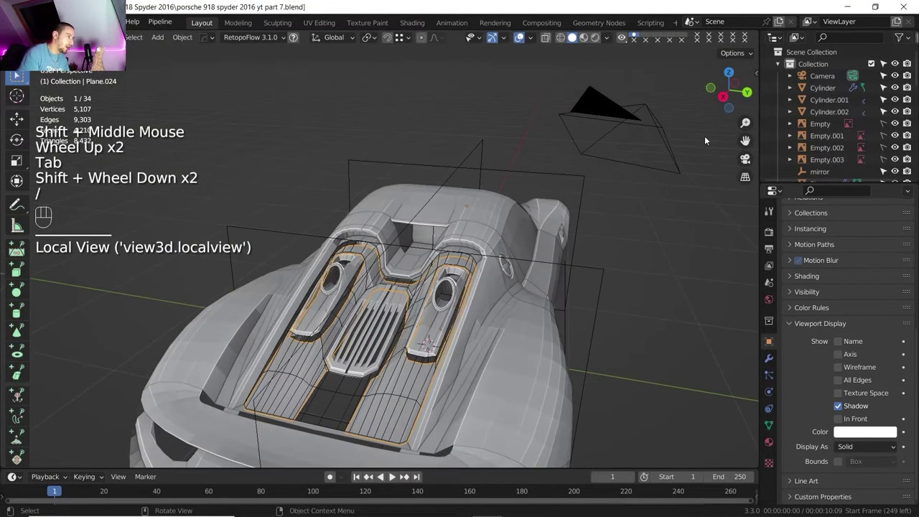
Step: Compare the deck copy with the top blueprint, and switch to the reference photos to study the outlines of the mesh openings
click(729, 74)
shift+middle_drag(447, 245, 374, 281)
scroll(417, 223, up, 2)
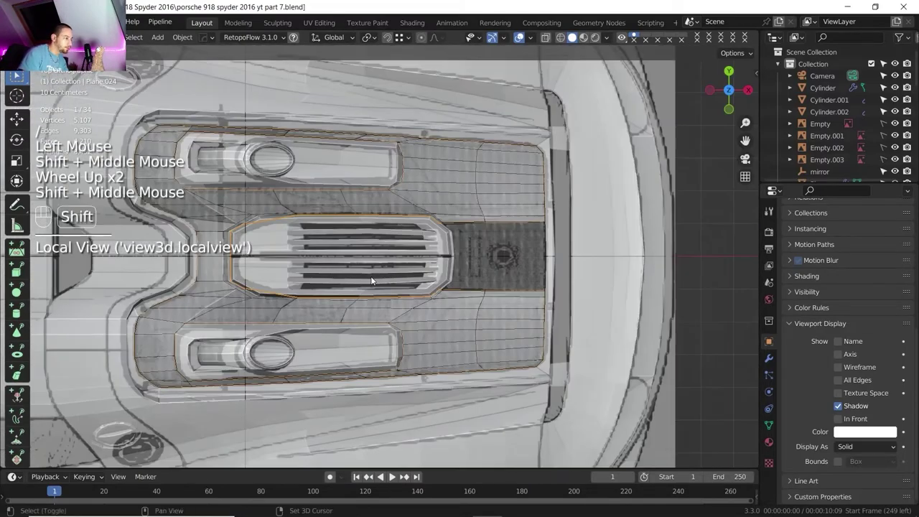
scroll(374, 280, up, 2)
scroll(440, 243, down, 2)
shift+middle_drag(461, 244, 482, 248)
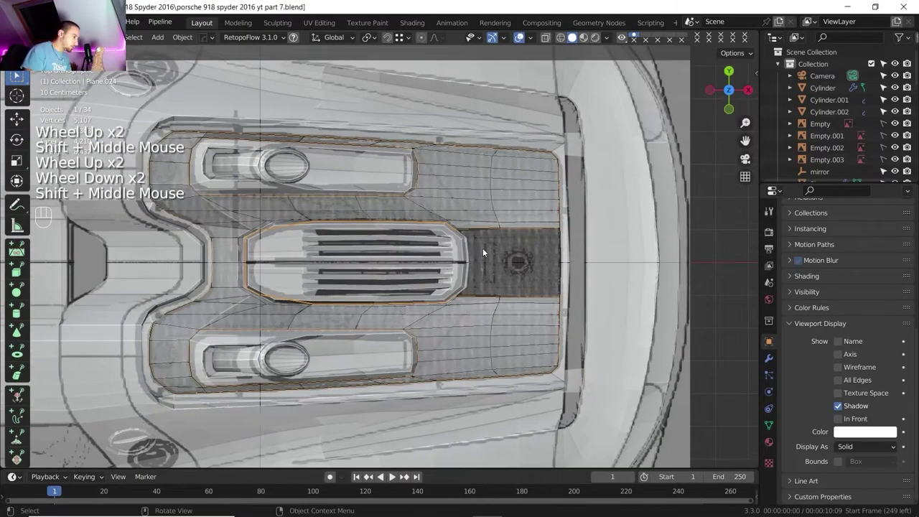
scroll(482, 247, up, 1)
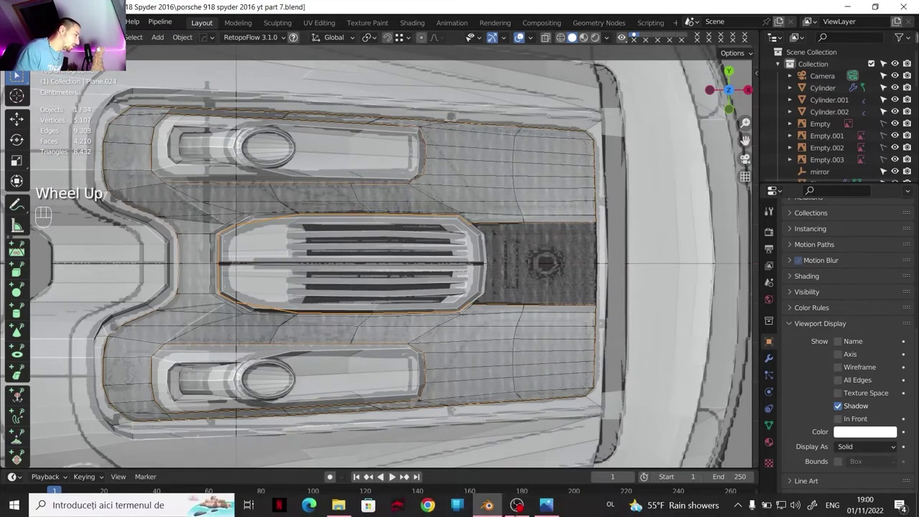
click(532, 509)
scroll(456, 292, down, 4)
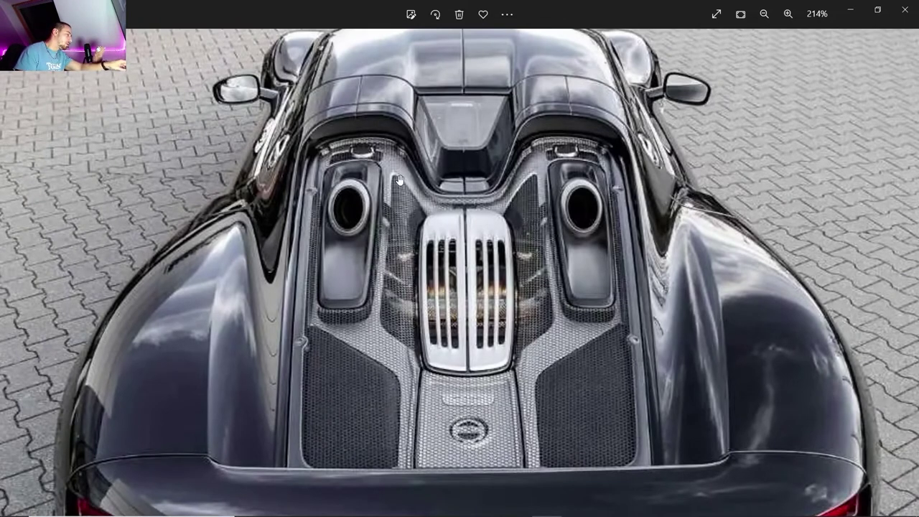
click(902, 273)
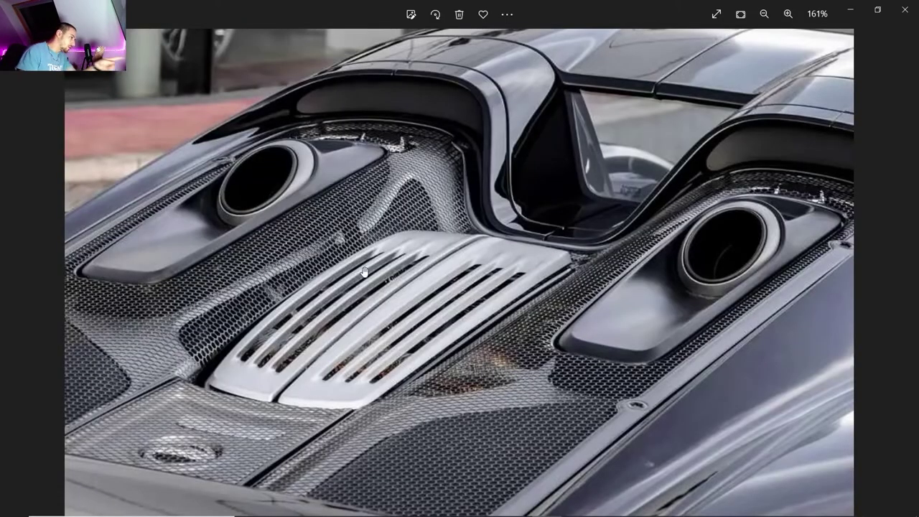
click(16, 273)
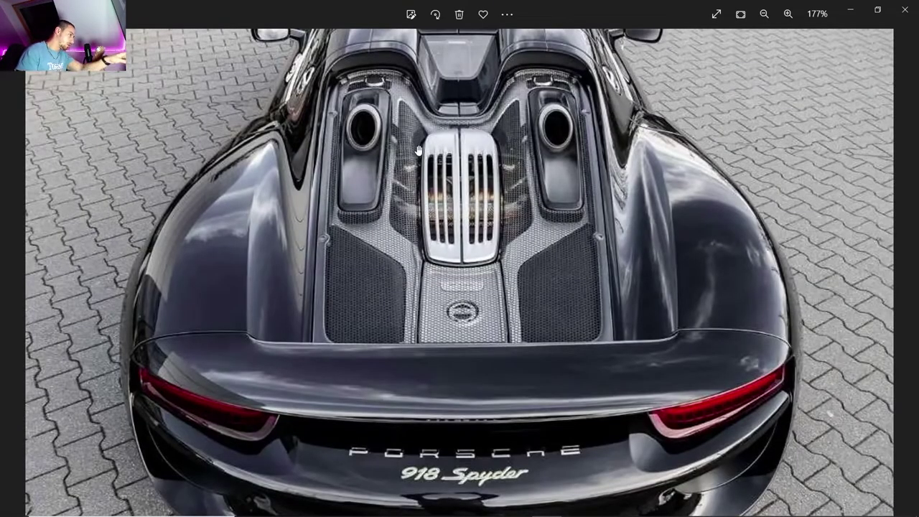
Step: Return to Blender, add a lengthwise loop cut at factor 0.433 between the grille and exhaust trim, and compare with the rear photo
click(487, 506)
scroll(384, 263, up, 2)
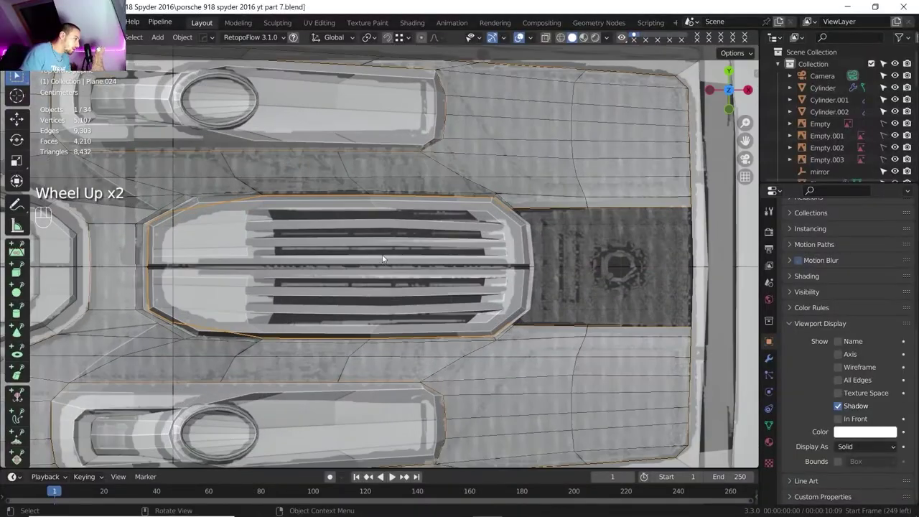
shift+middle_drag(383, 264, 429, 231)
key(Tab)
scroll(413, 249, down, 1)
scroll(428, 231, up, 3)
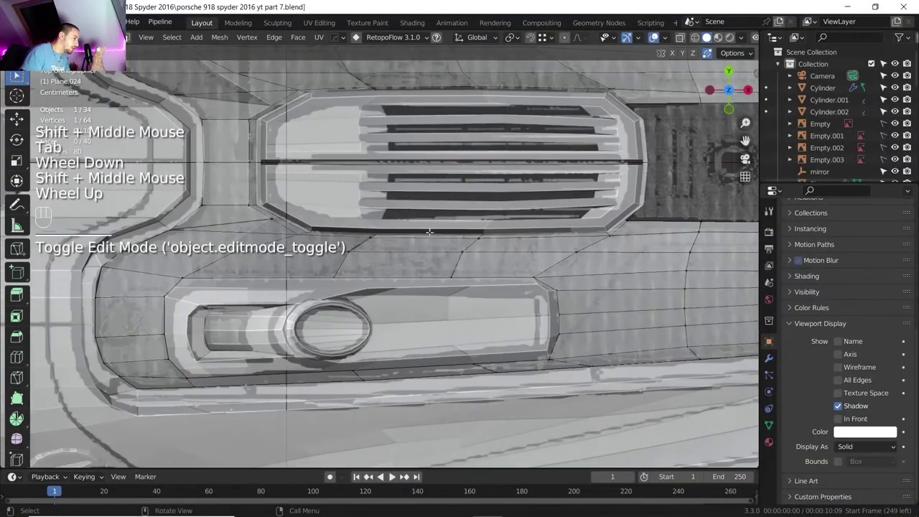
key(ctrl+r)
click(465, 264)
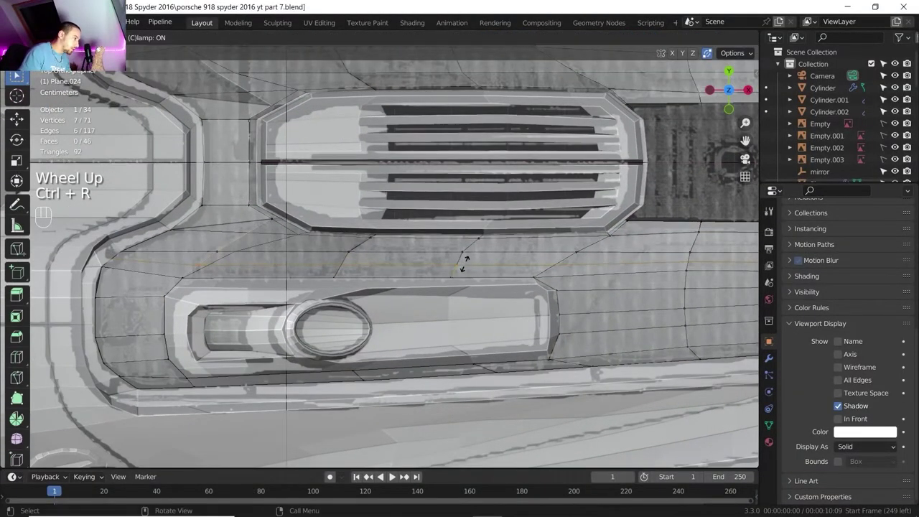
click(460, 269)
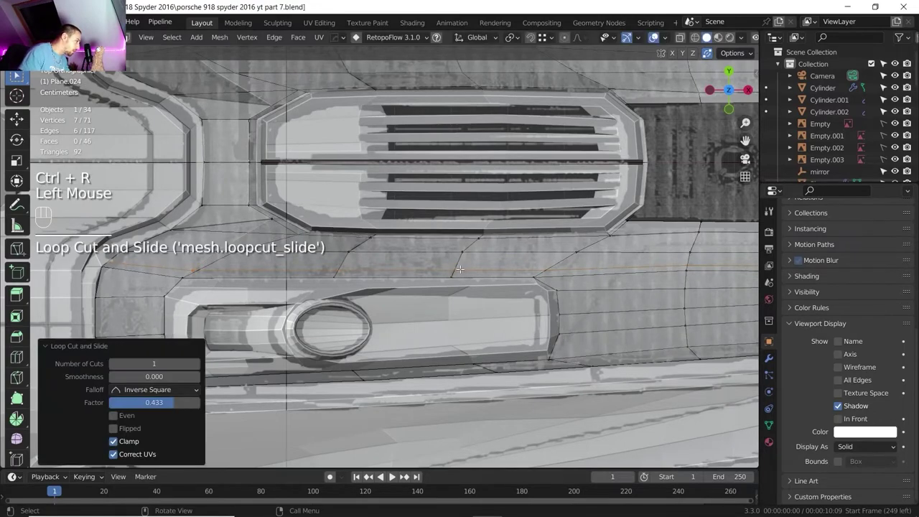
key(alt+Tab)
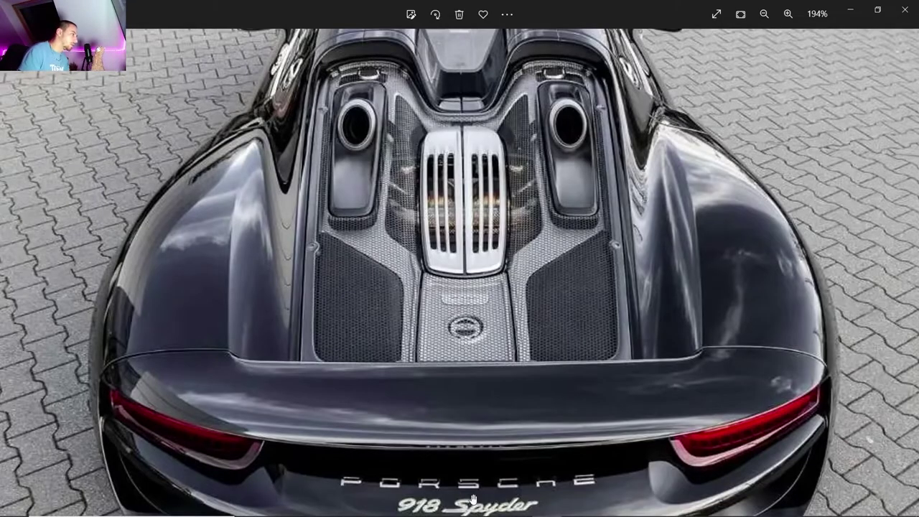
Step: Study the mesh openings around the grille and exhausts in the rear photo, and switch back to the deck copy in Blender
scroll(441, 151, up, 3)
drag(441, 151, 470, 357)
scroll(344, 223, up, 3)
scroll(352, 224, down, 2)
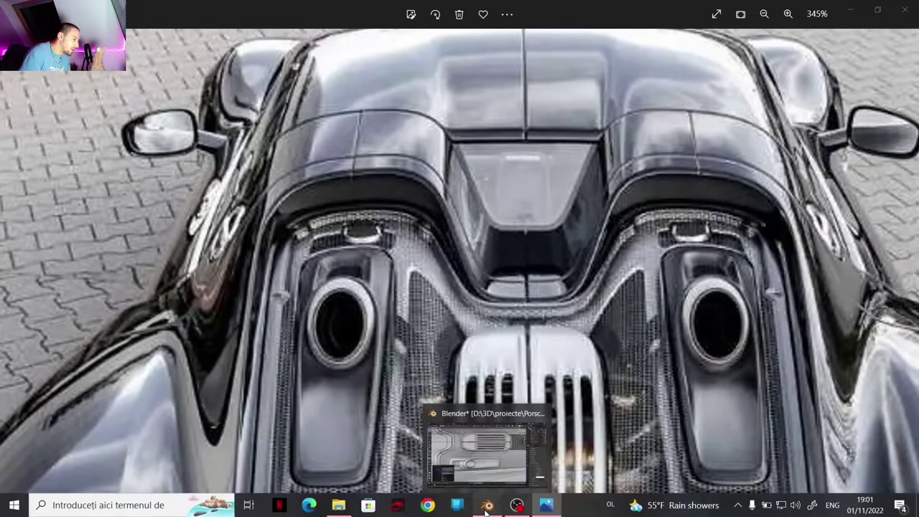
click(490, 507)
scroll(380, 359, down, 2)
shift+middle_drag(379, 396, 351, 237)
scroll(380, 246, up, 1)
shift+middle_drag(501, 245, 406, 244)
scroll(493, 266, up, 2)
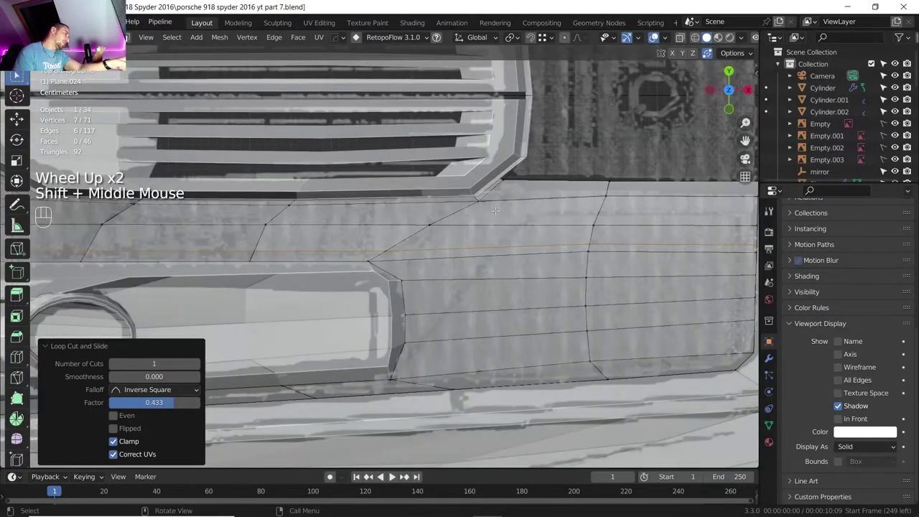
scroll(533, 237, down, 2)
scroll(529, 242, up, 1)
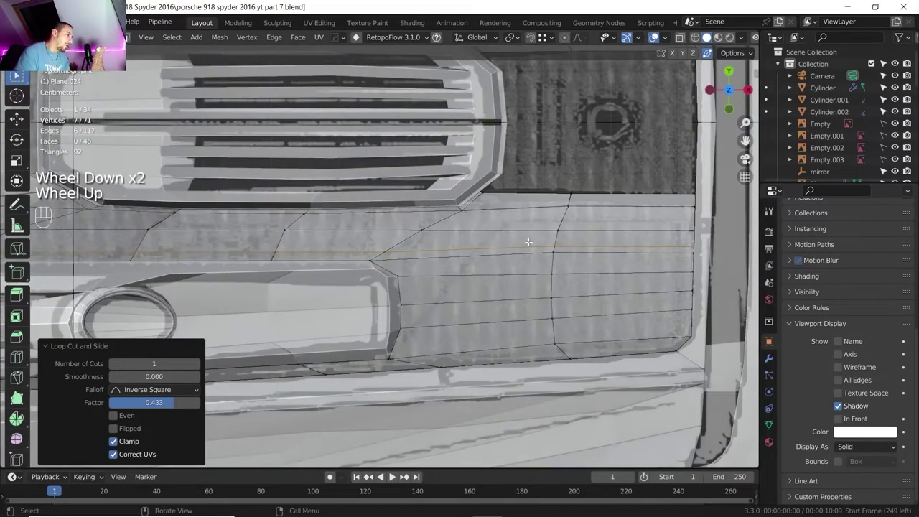
Step: Add a crosswise loop cut at factor -0.132 to the deck copy, just behind the exhaust trim
shift+middle_drag(516, 252, 405, 345)
scroll(406, 345, down, 1)
scroll(406, 346, up, 1)
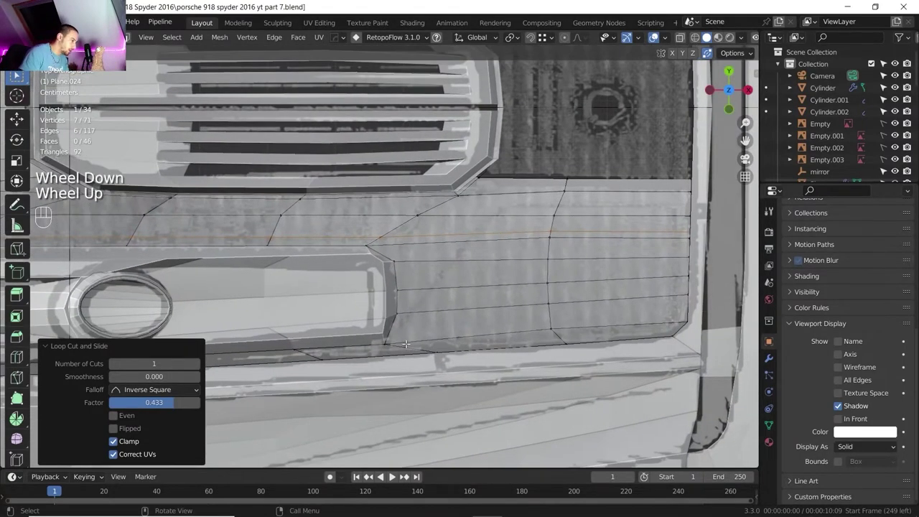
key(ctrl+r)
drag(409, 316, 435, 311)
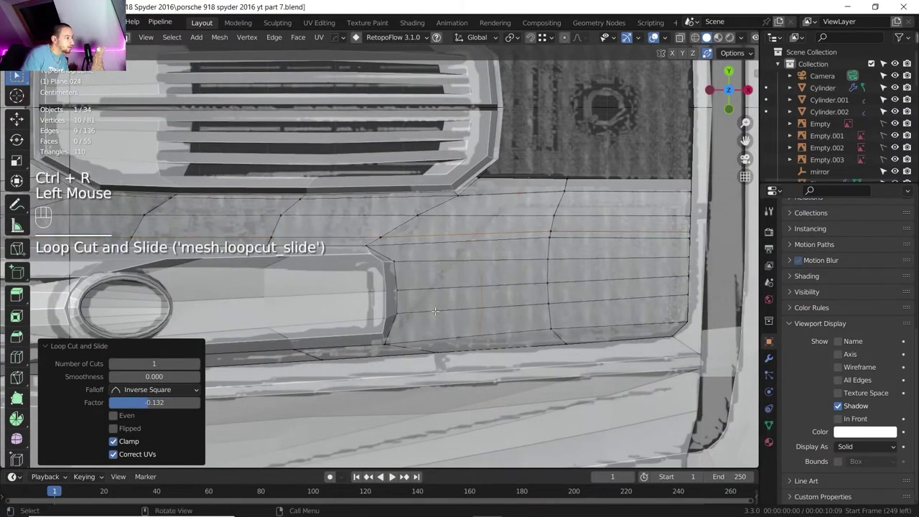
Step: Select the outer stretch of the new crosswise edge loop and slide it toward the exhaust trim at factor 0.312
double_click(481, 264)
ctrl+click(482, 316)
key(g)
key(g)
click(463, 266)
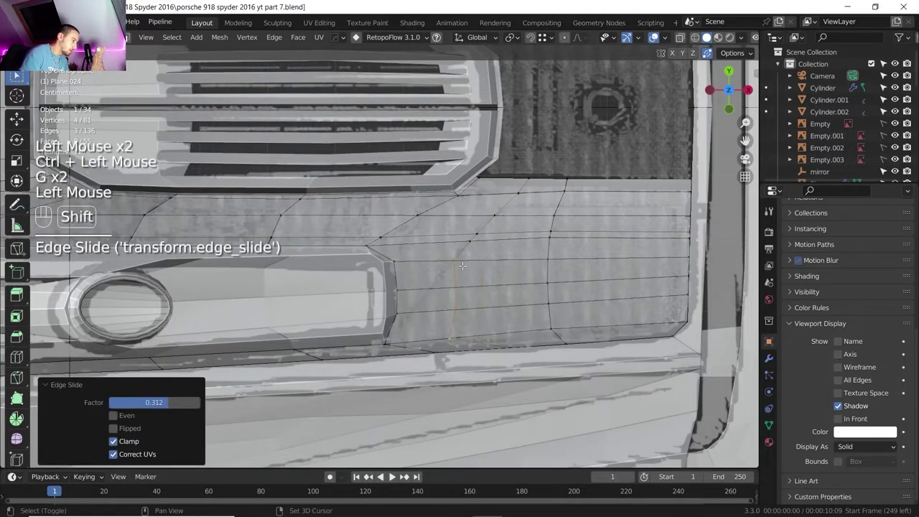
Step: Slide progressively fewer of the loop's outer vertices toward the exhaust trim so the edge runs diagonally to its rear corner
shift+click(463, 269)
key(g)
key(g)
click(465, 281)
shift+click(431, 291)
key(g)
key(g)
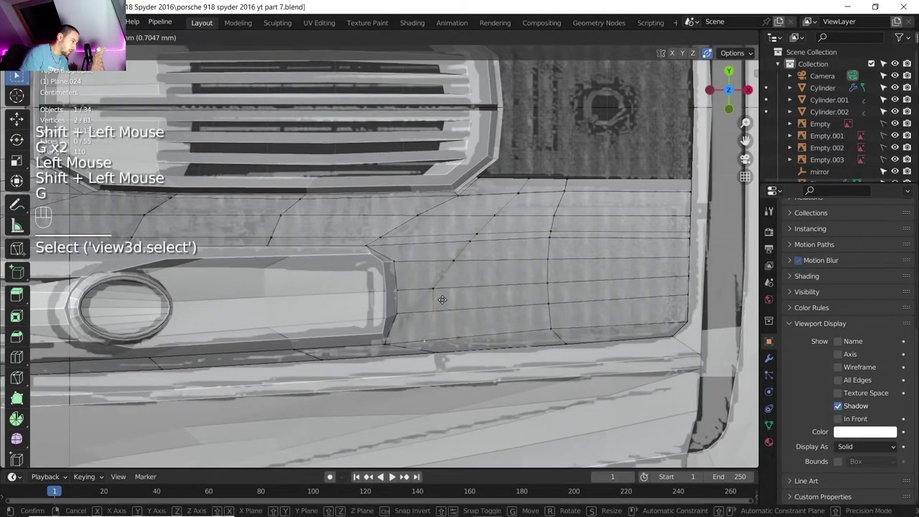
right_click(452, 380)
Step: Slide the deck copy's outer border vertices along their edges near the rear corner of the exhaust trim
click(438, 354)
key(g)
key(g)
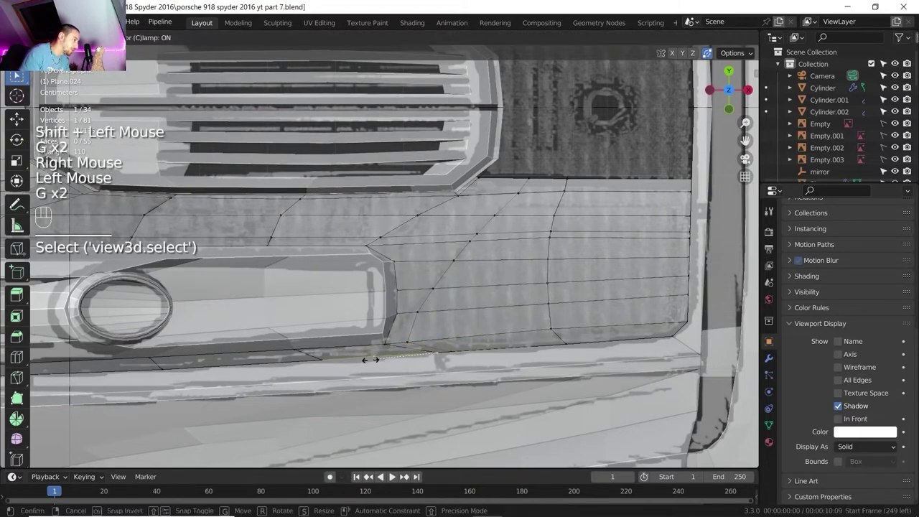
click(364, 359)
click(385, 355)
key(g)
key(g)
click(420, 352)
Step: Edit the original deck panel and slide its outer border vertex forward toward the exhaust trim's rear corner
key(Tab)
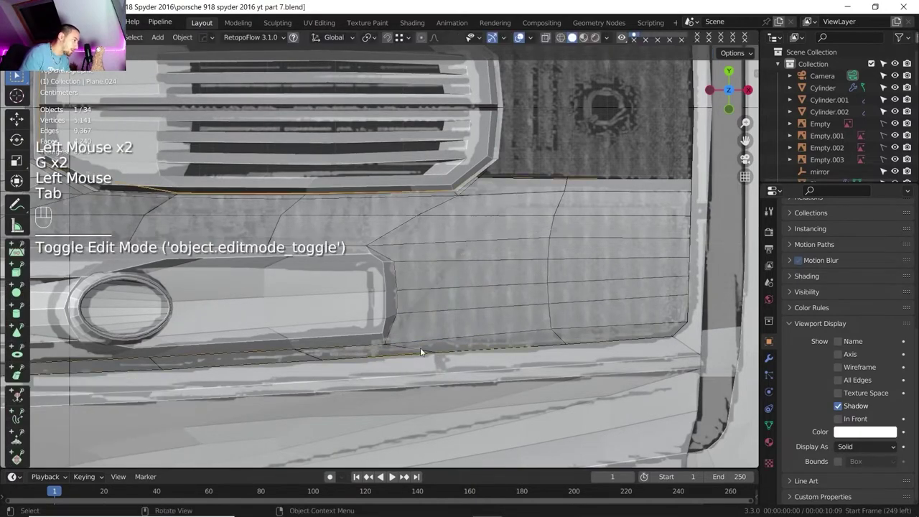
click(420, 352)
key(Tab)
click(432, 351)
key(g)
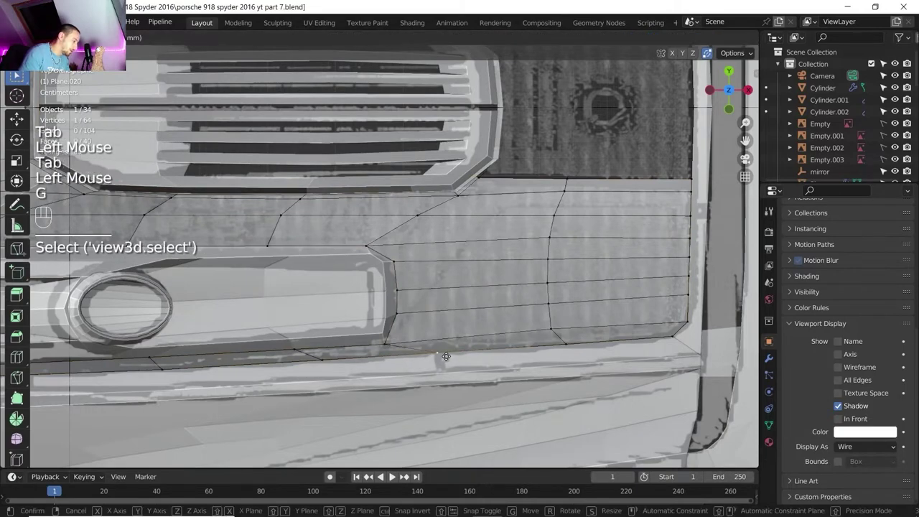
key(g)
click(416, 356)
key(Tab)
Step: Reopen the deck copy for editing and add a lengthwise loop cut at factor 0.192 near its inner border beside the grille
click(536, 211)
click(537, 211)
key(Tab)
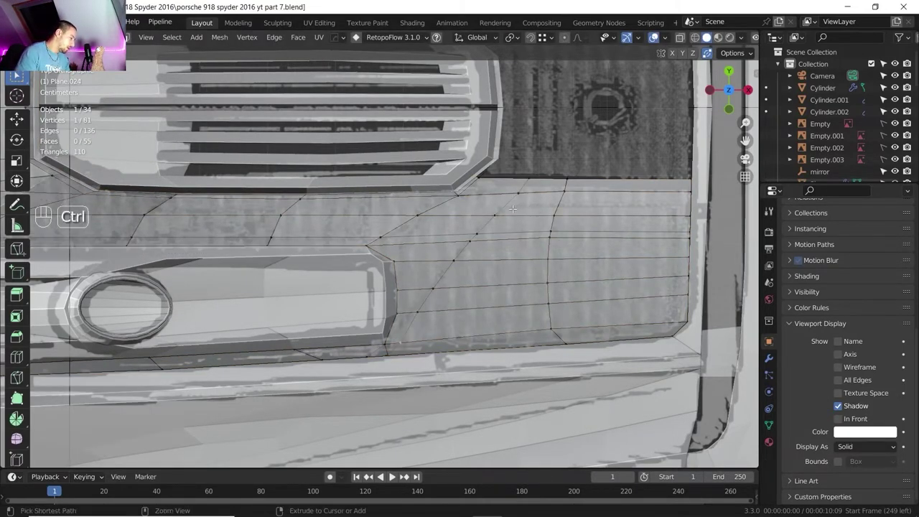
key(ctrl+r)
click(508, 209)
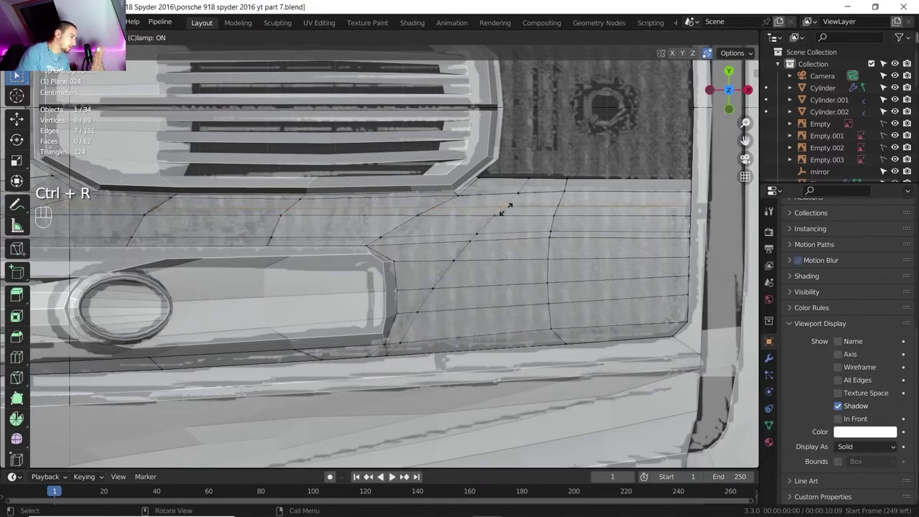
click(508, 209)
shift+middle_drag(522, 229, 511, 220)
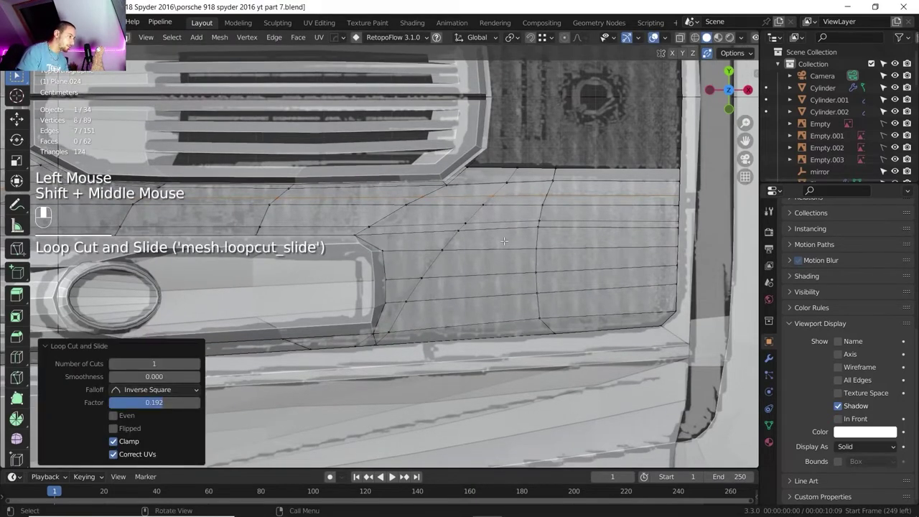
Step: Select the deck copy's faces behind the diagonal edge and outside the new lengthwise cut, and separate them into their own object
key(3)
click(530, 219)
shift+click(532, 223)
key(c)
drag(533, 222, 540, 223)
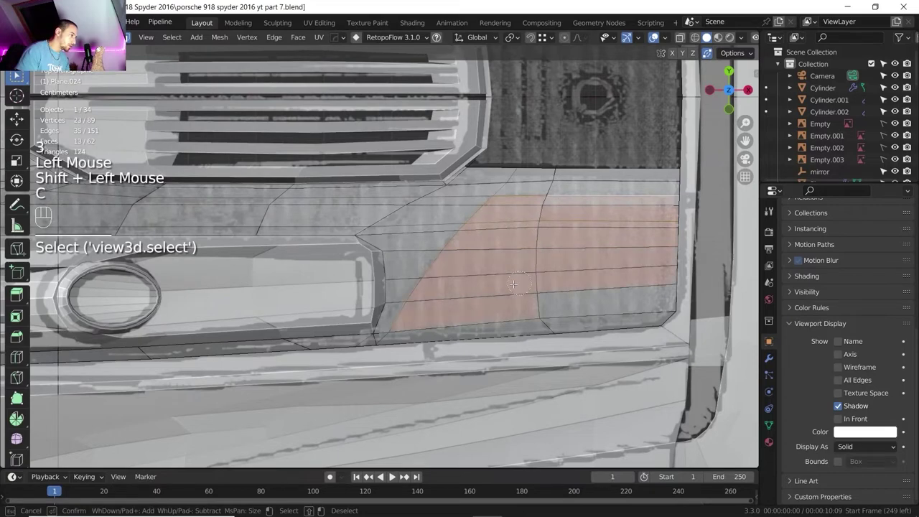
right_click(570, 308)
shift+middle_drag(570, 308, 560, 287)
middle_drag(560, 288, 624, 215)
shift+middle_drag(625, 216, 690, 144)
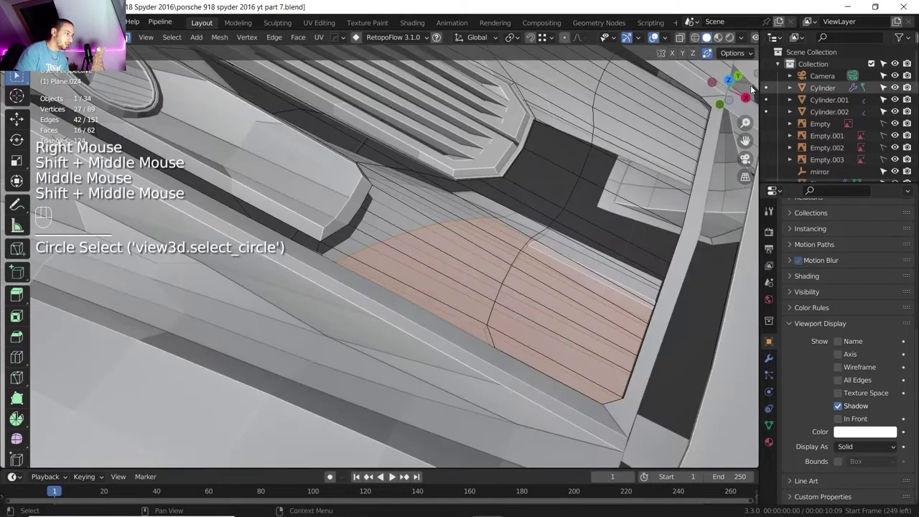
click(729, 79)
shift+middle_drag(539, 168, 550, 212)
key(p)
click(511, 194)
scroll(550, 212, down, 1)
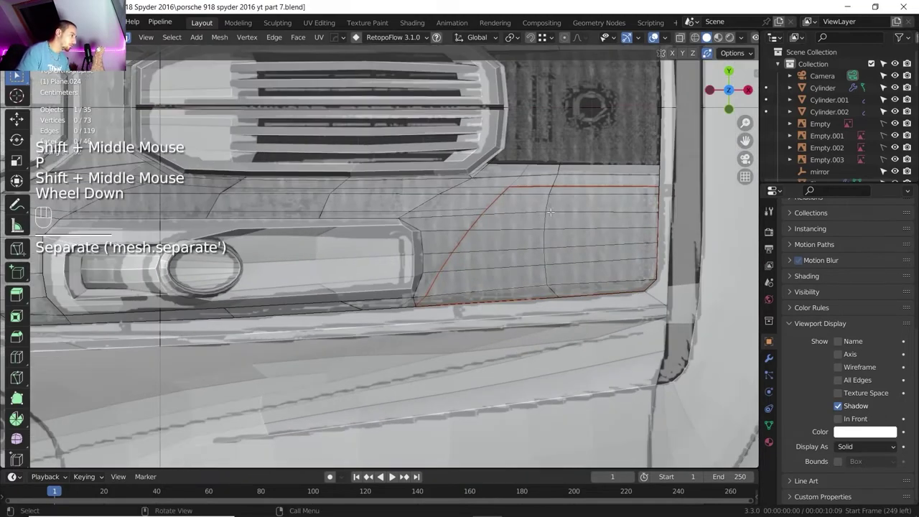
Step: Review the front of the deck against the rear photo's openings beside the engine grille, and return to Blender
scroll(487, 224, down, 1)
shift+middle_drag(487, 224, 549, 307)
scroll(549, 306, up, 1)
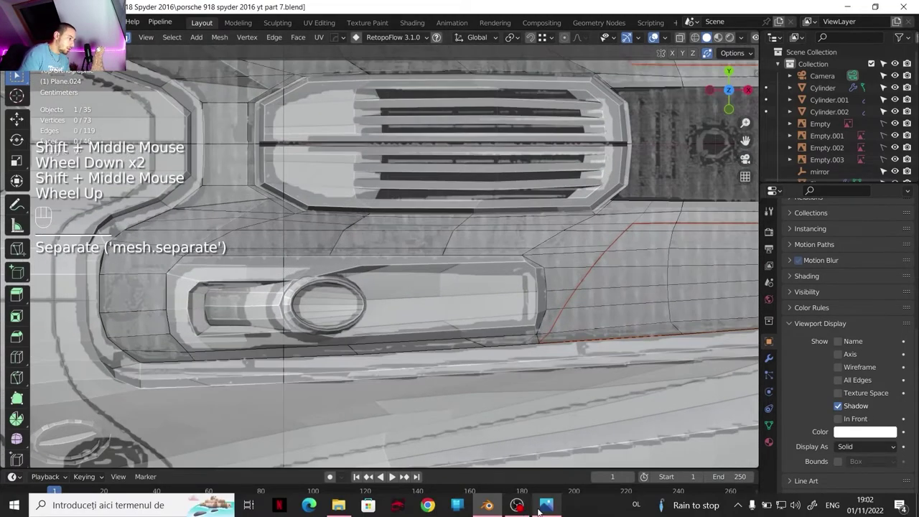
click(545, 506)
scroll(475, 313, down, 2)
drag(461, 354, 441, 213)
scroll(429, 262, up, 2)
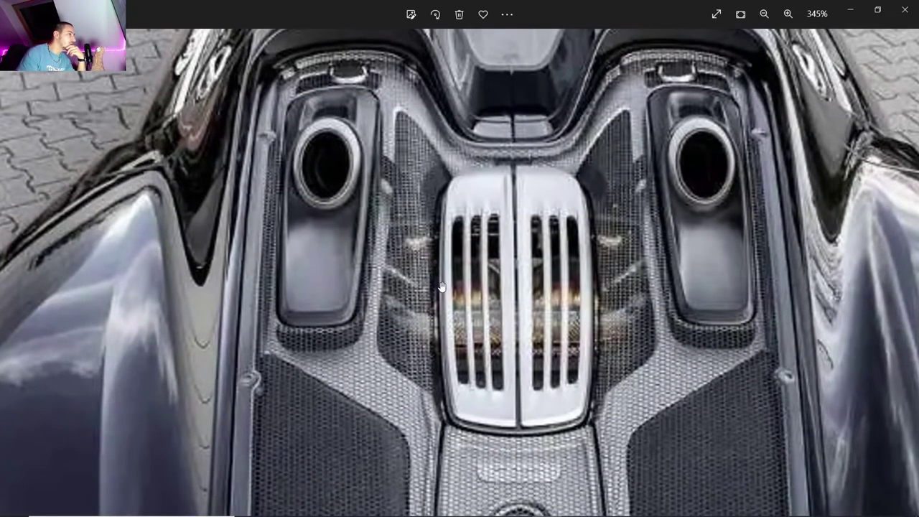
mouse_move(450, 511)
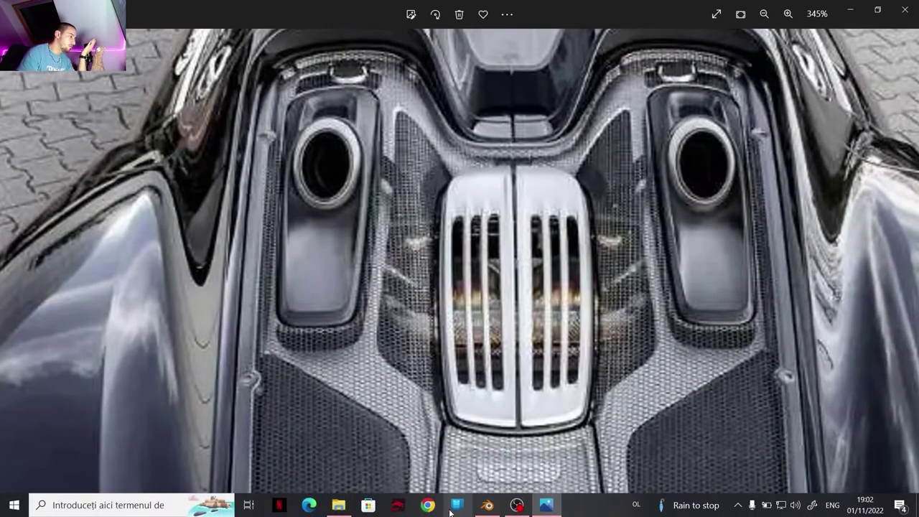
click(485, 506)
Step: Trace the diagonal edge path by the grille's front corner in top view and compare its position with the rear photo
key(Tab)
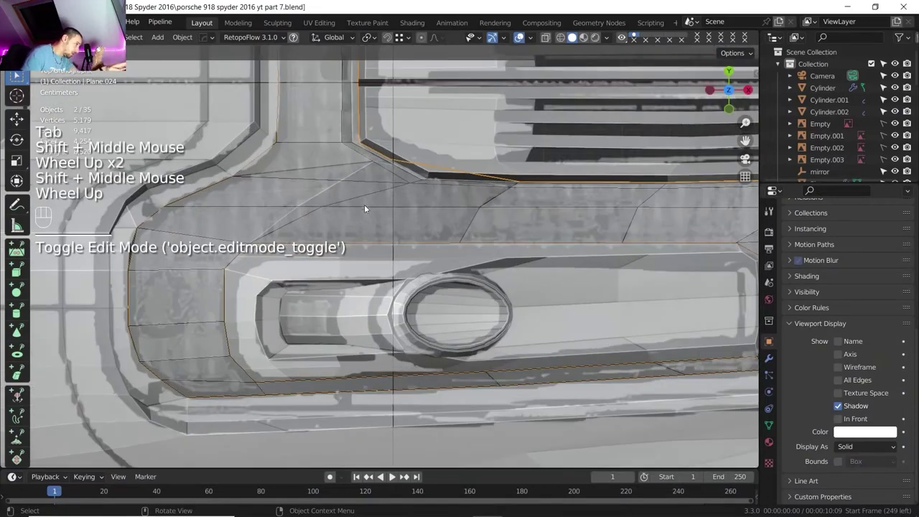
scroll(373, 196, down, 1)
key(Tab)
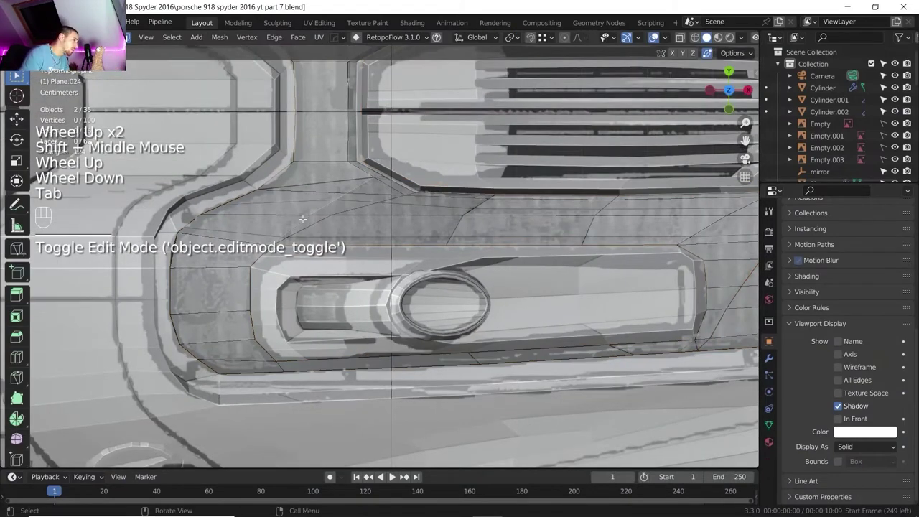
shift+middle_drag(401, 192, 374, 188)
middle_drag(374, 189, 287, 179)
scroll(287, 180, up, 2)
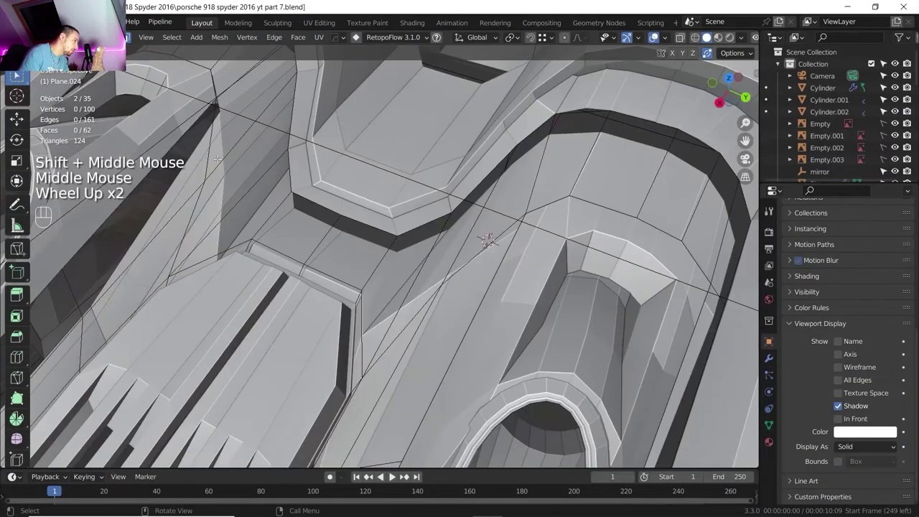
click(223, 167)
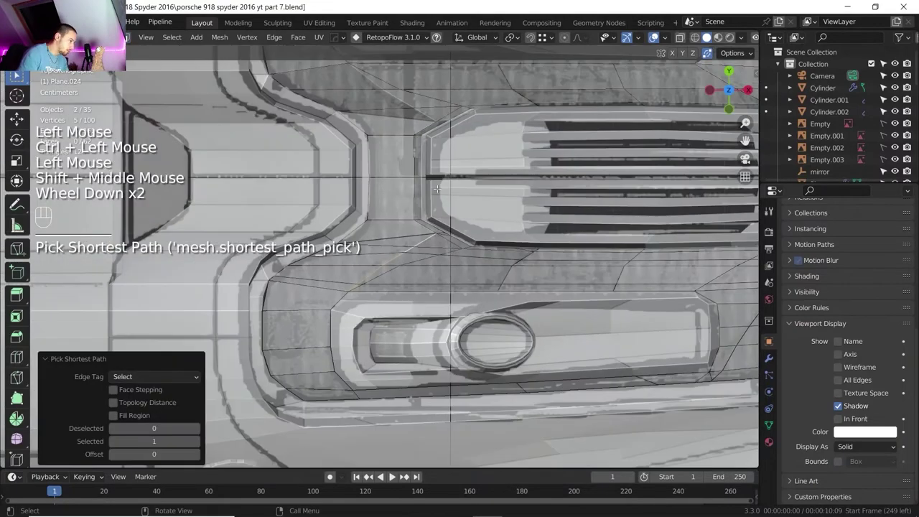
scroll(422, 245, down, 2)
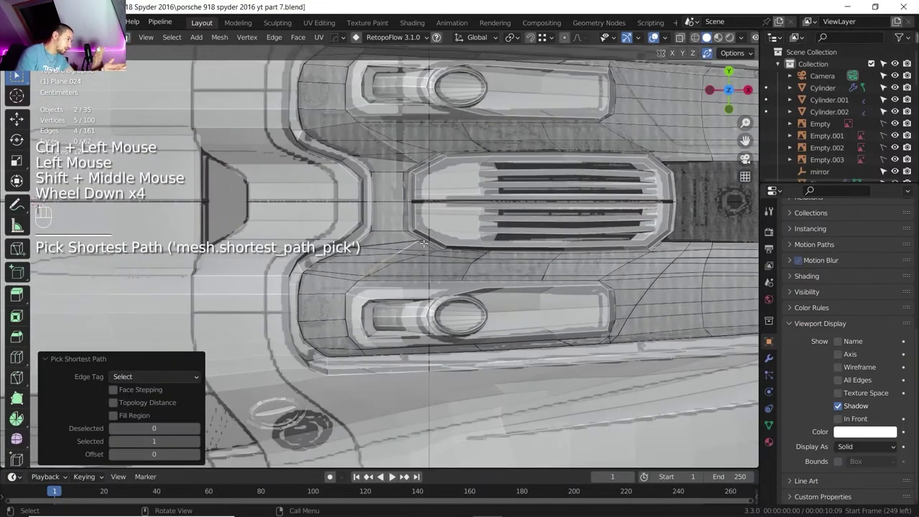
scroll(420, 247, up, 1)
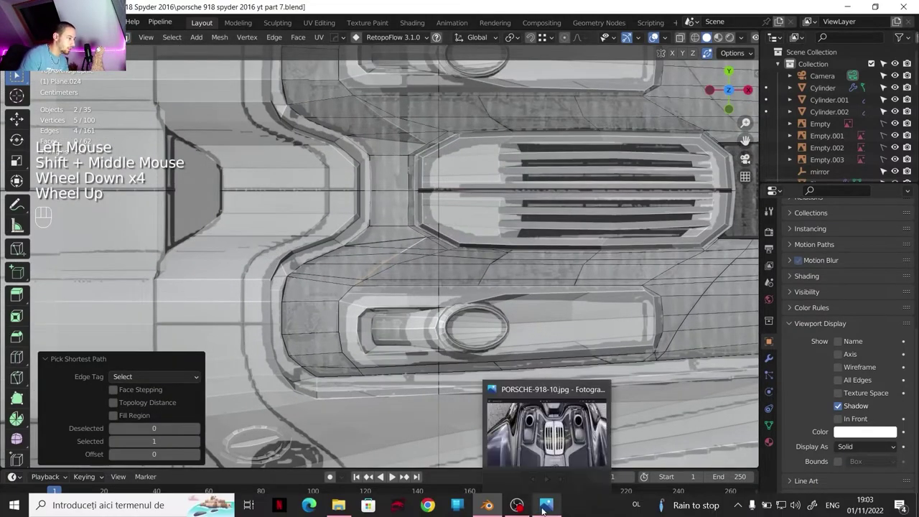
click(549, 507)
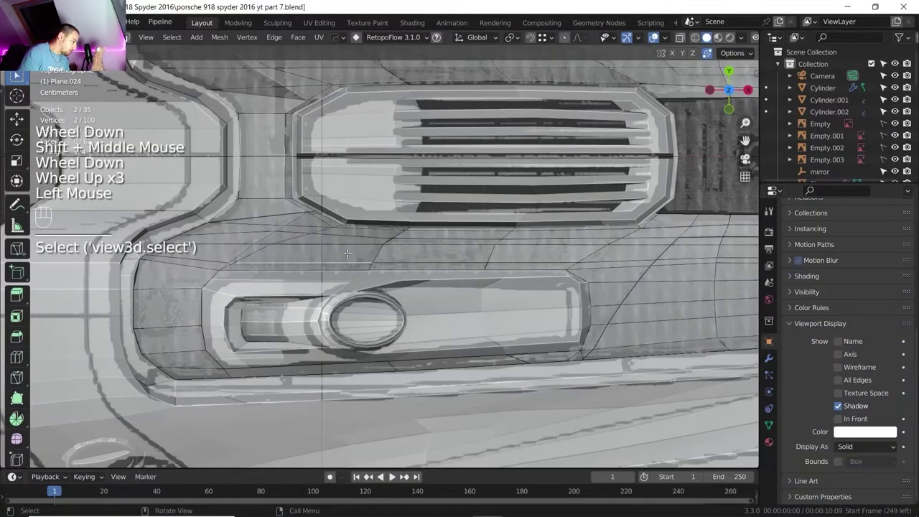
Step: Select the deck copy's faces in the opening between the engine grille and exhaust trim, and delete them
key(3)
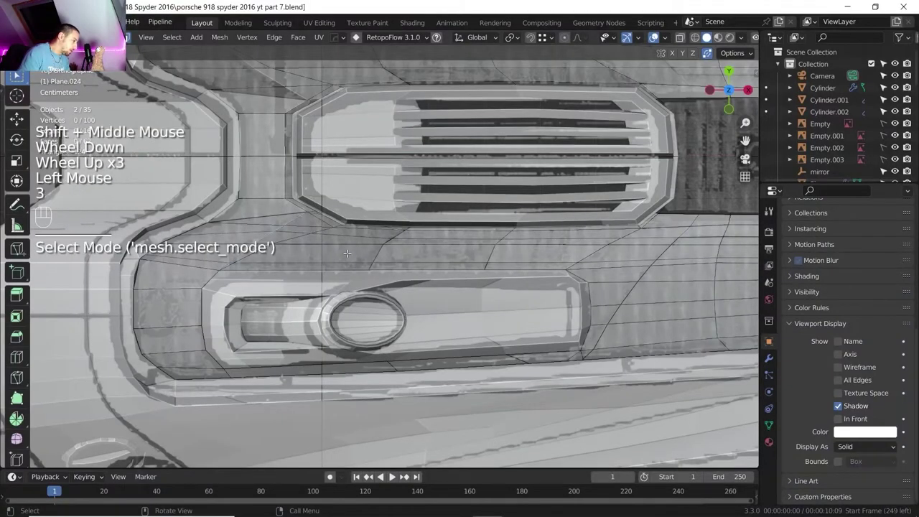
key(c)
click(315, 246)
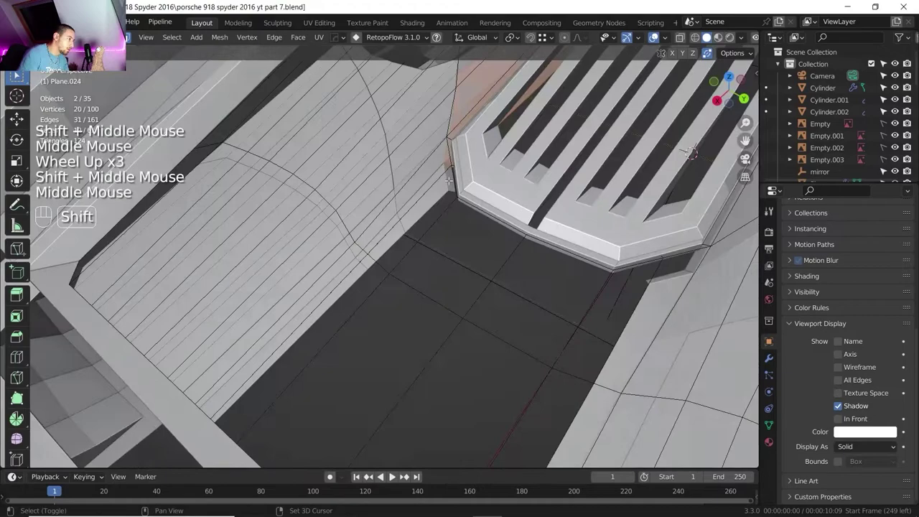
shift+click(460, 180)
scroll(459, 180, down, 1)
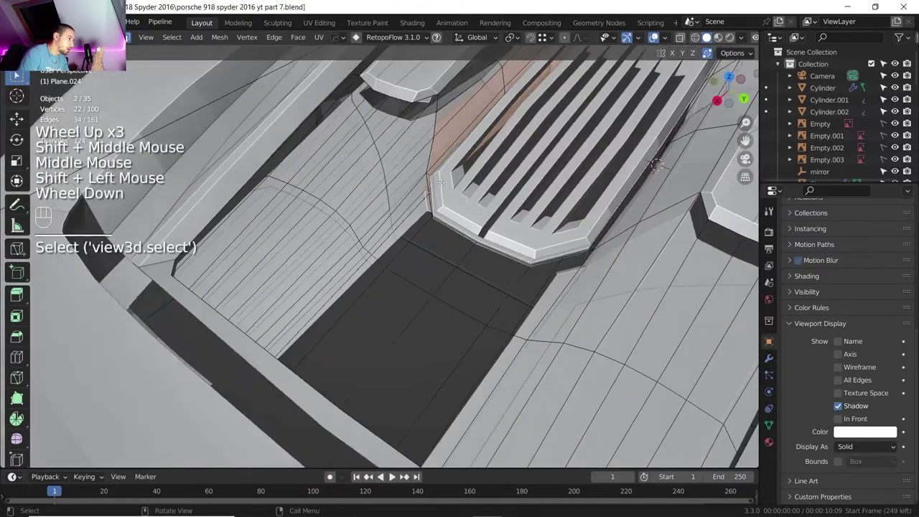
shift+middle_drag(459, 179, 419, 227)
scroll(451, 179, down, 2)
middle_drag(419, 227, 423, 260)
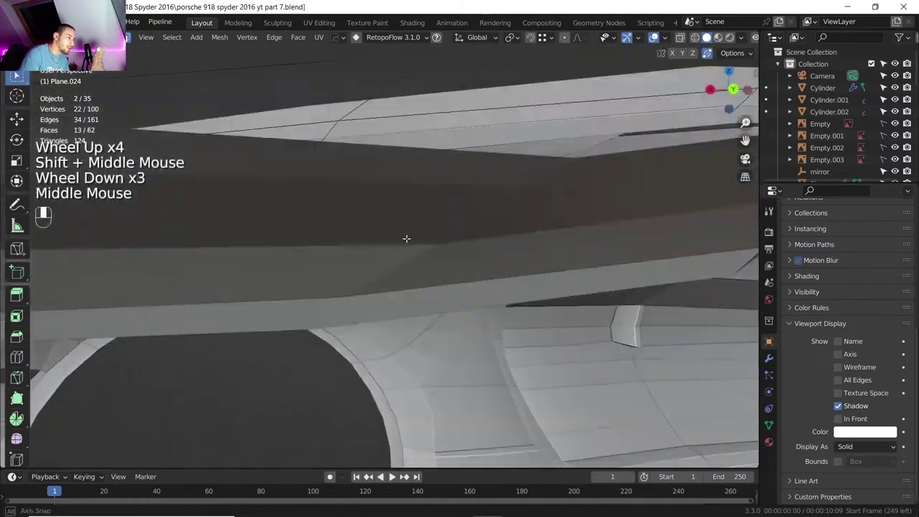
scroll(425, 267, down, 2)
middle_drag(424, 260, 444, 248)
scroll(443, 216, up, 2)
key(Delete)
click(444, 211)
Step: Check the openings in the rear photo, return to Blender, and isolate the separated rear mesh panel in local view
scroll(444, 215, down, 1)
key(alt+Tab)
scroll(444, 257, down, 5)
click(487, 505)
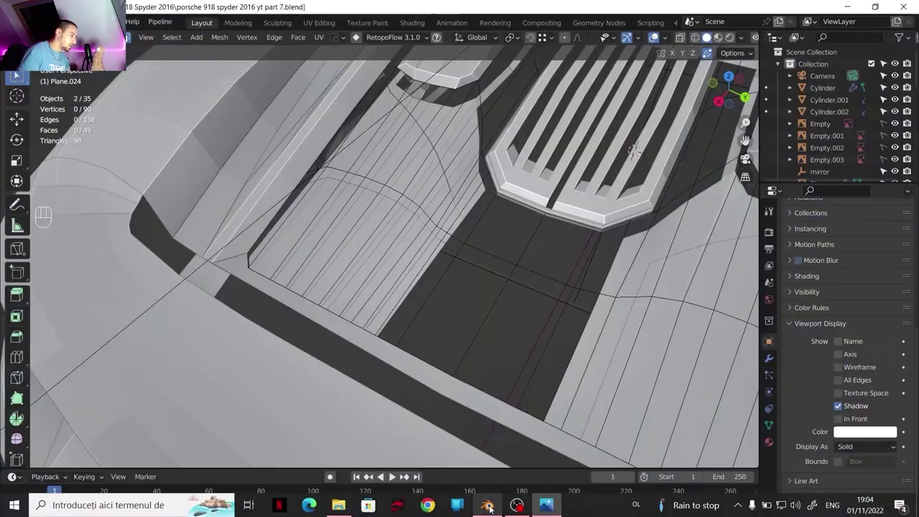
scroll(365, 231, down, 2)
click(364, 232)
key(Tab)
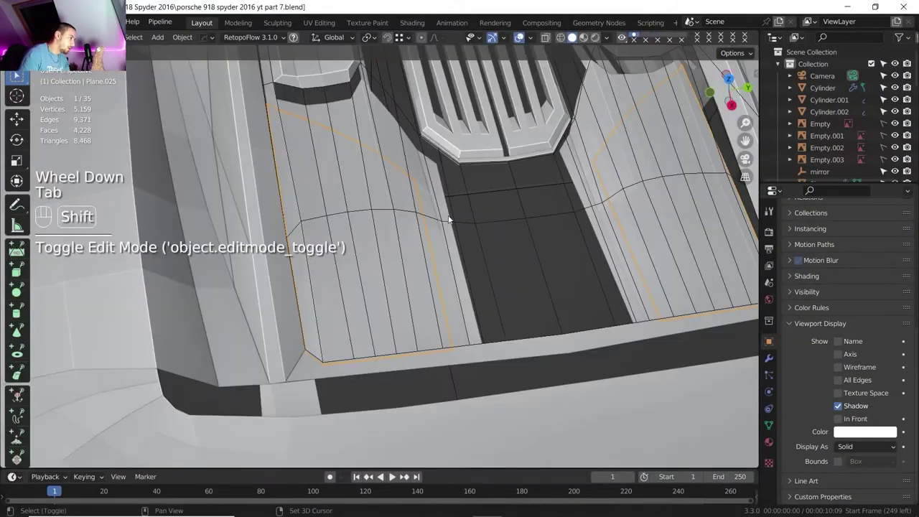
shift+click(425, 209)
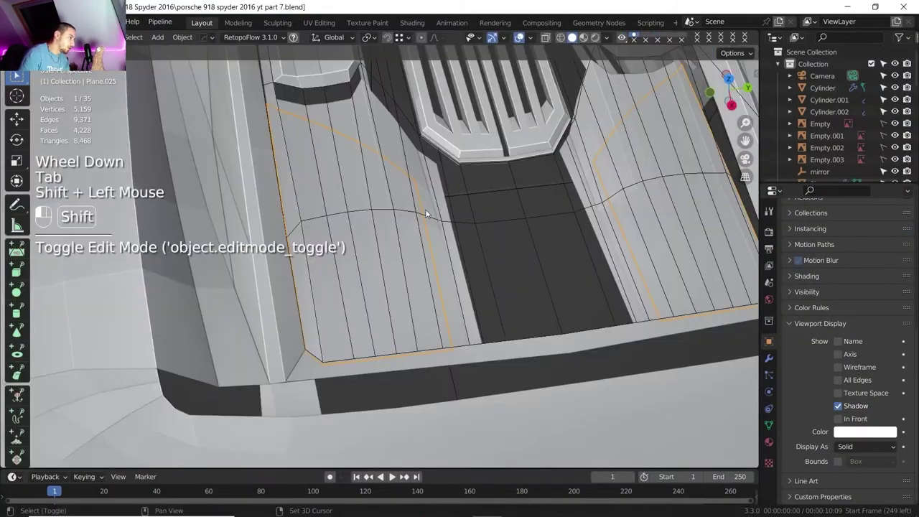
key(slash)
Step: Slide the first lengthwise edge path of the narrow strips in the rear mesh panel onto its neighbouring edge to merge them
shift+middle_drag(428, 212, 409, 237)
scroll(386, 178, up, 2)
key(Tab)
scroll(416, 263, up, 2)
key(Tab)
click(417, 229)
key(Tab)
scroll(409, 236, up, 1)
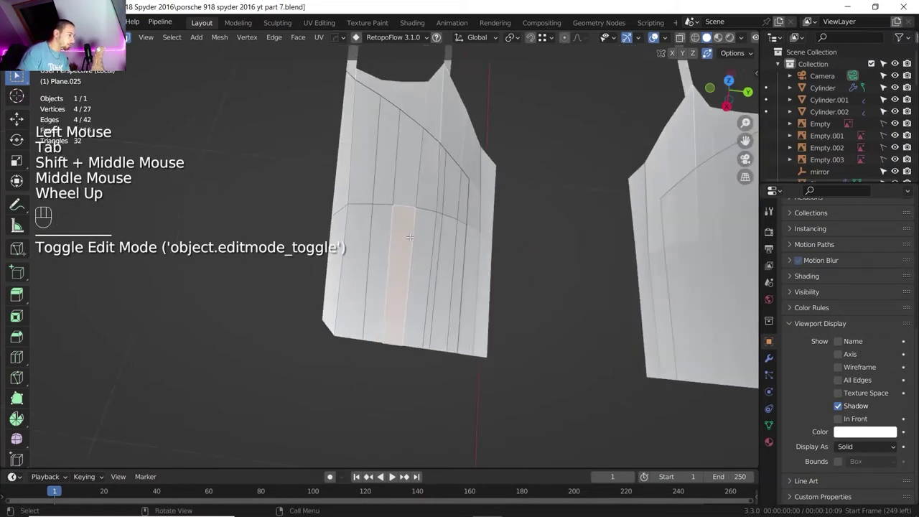
key(1)
click(447, 175)
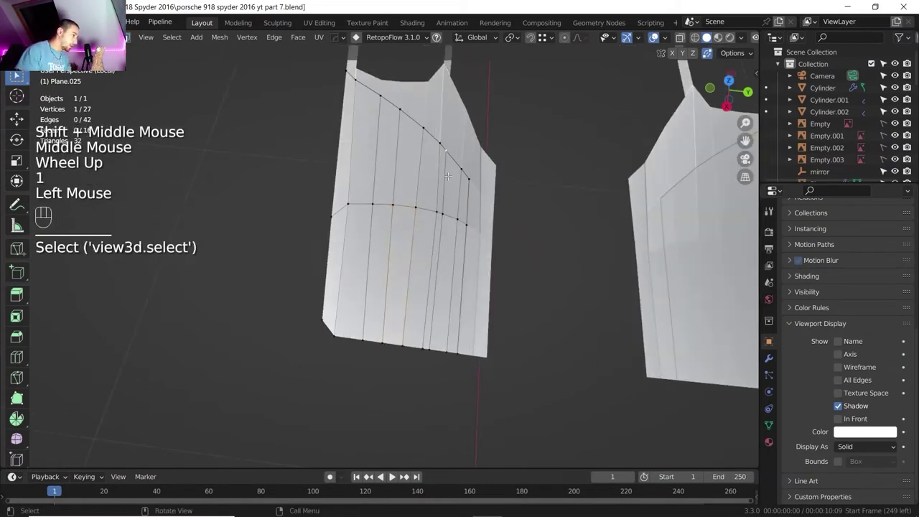
ctrl+click(426, 347)
key(g)
key(g)
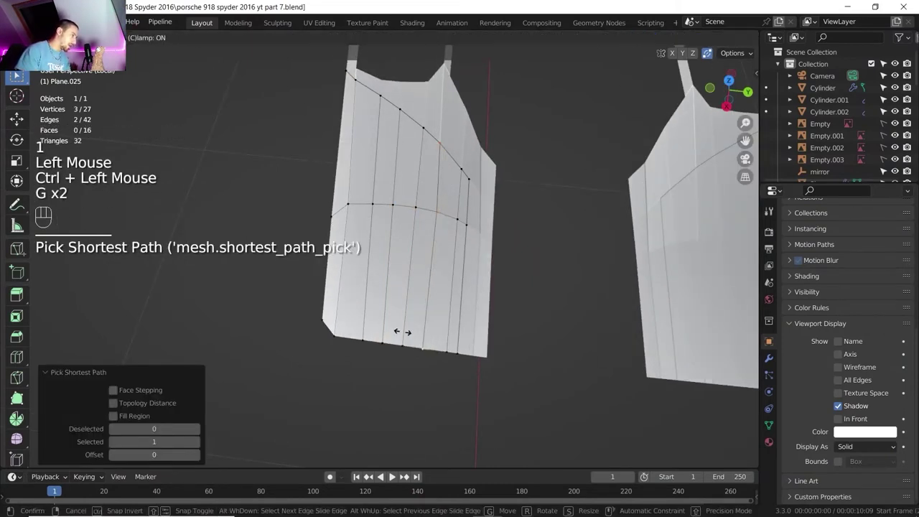
click(421, 297)
Step: Slide the remaining extra lengthwise edge path onto the mesh panel's inner border to merge the duplicate edges
click(464, 174)
ctrl+click(448, 341)
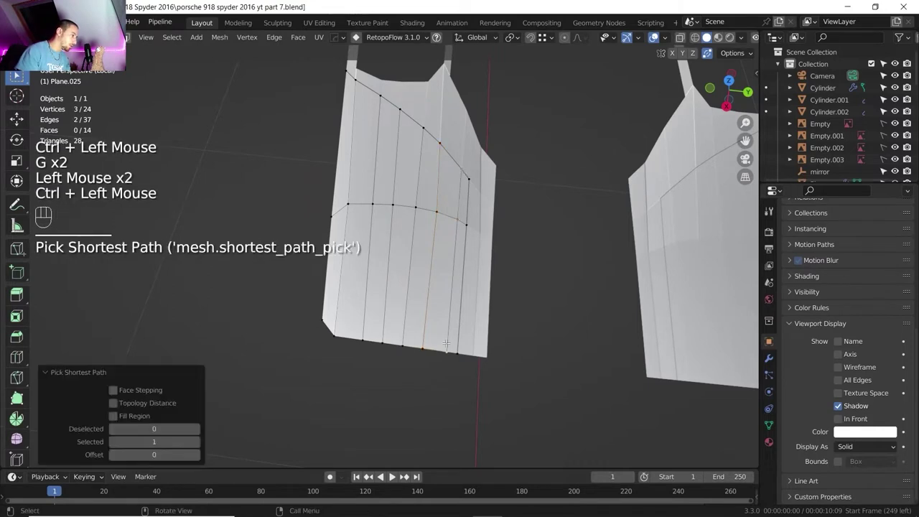
key(g)
key(g)
click(446, 276)
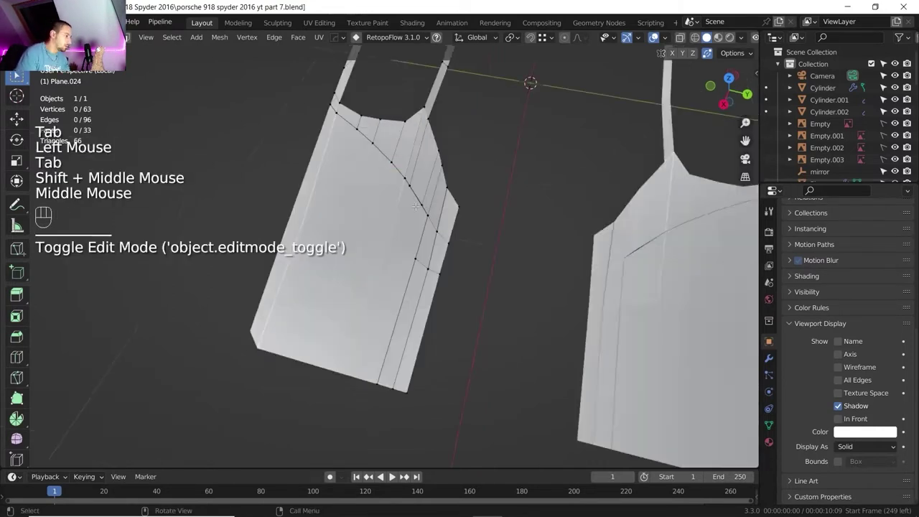
Step: Slide the cross edge on the inner side of the deck frame fully onto its neighbour, with a factor of 1
scroll(420, 220, up, 1)
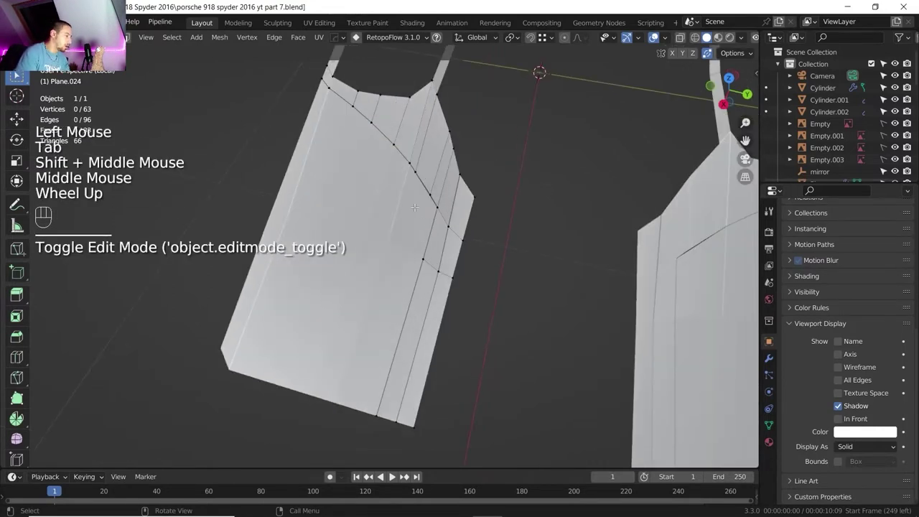
middle_drag(420, 219, 406, 293)
click(396, 265)
shift+click(421, 204)
key(g)
key(g)
click(429, 280)
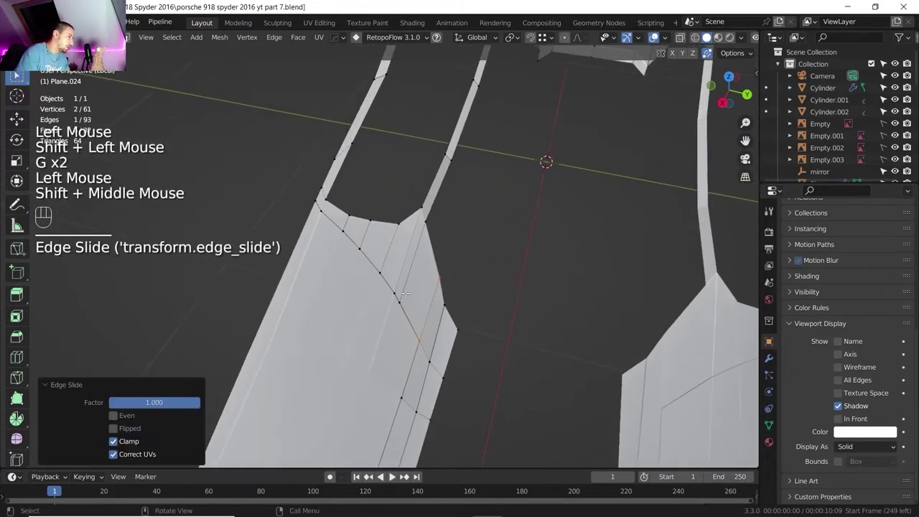
Step: Slide the redundant cross edge at the inner side of the deck frame's front arch onto the adjacent edge
scroll(405, 293, down, 1)
shift+middle_drag(380, 219, 380, 280)
scroll(388, 265, down, 2)
shift+middle_drag(481, 125, 416, 241)
scroll(416, 241, up, 2)
click(411, 231)
shift+click(437, 174)
key(g)
key(g)
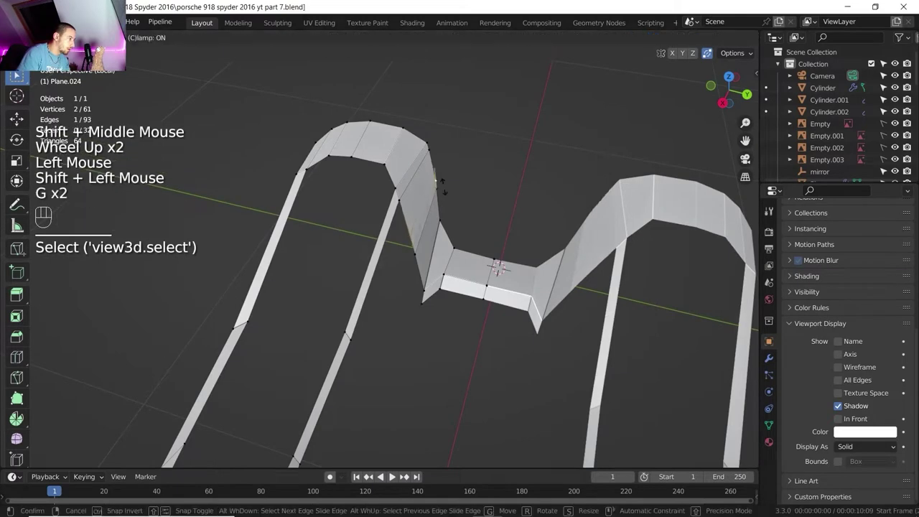
click(443, 185)
mouse_move(443, 185)
middle_down()
mouse_move(396, 236)
mouse_move(475, 276)
mouse_move(458, 188)
middle_up()
scroll(415, 219, down, 1)
scroll(464, 267, down, 3)
Step: Select all faces of the rear mesh panel and inset them by about 6 mm
key(Tab)
click(391, 366)
key(Tab)
scroll(391, 366, up, 3)
shift+middle_drag(392, 366, 390, 246)
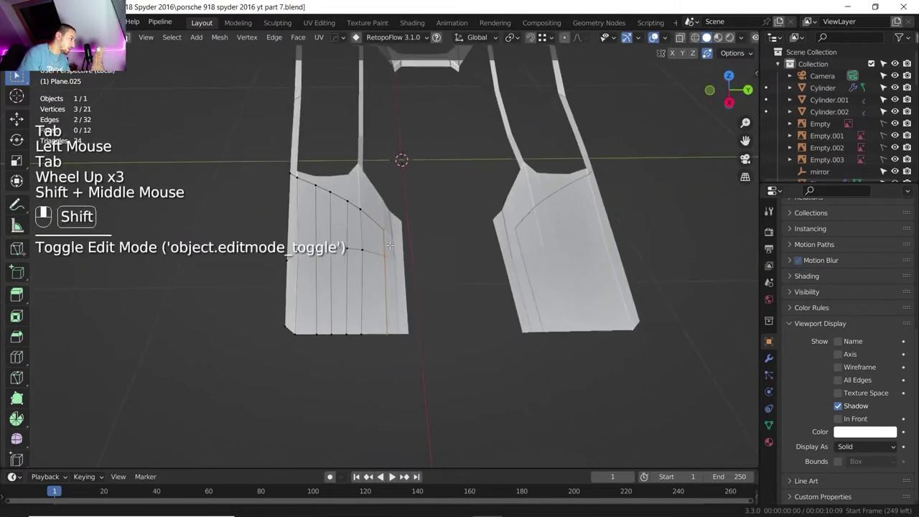
scroll(390, 246, up, 2)
key(3)
key(c)
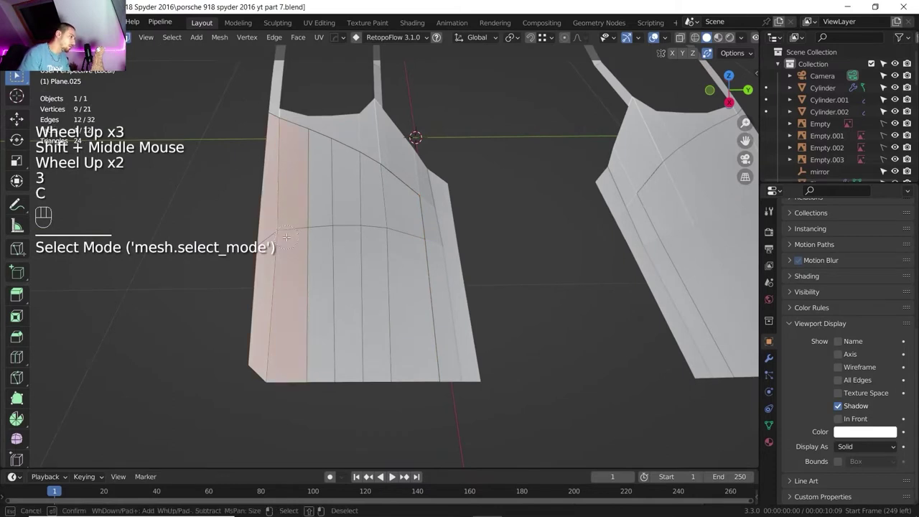
drag(286, 236, 383, 229)
right_click(382, 229)
scroll(383, 228, down, 1)
shift+middle_drag(329, 272, 330, 300)
mouse_move(330, 300)
middle_down()
mouse_move(329, 315)
mouse_move(332, 301)
mouse_move(359, 287)
middle_up()
scroll(402, 280, up, 1)
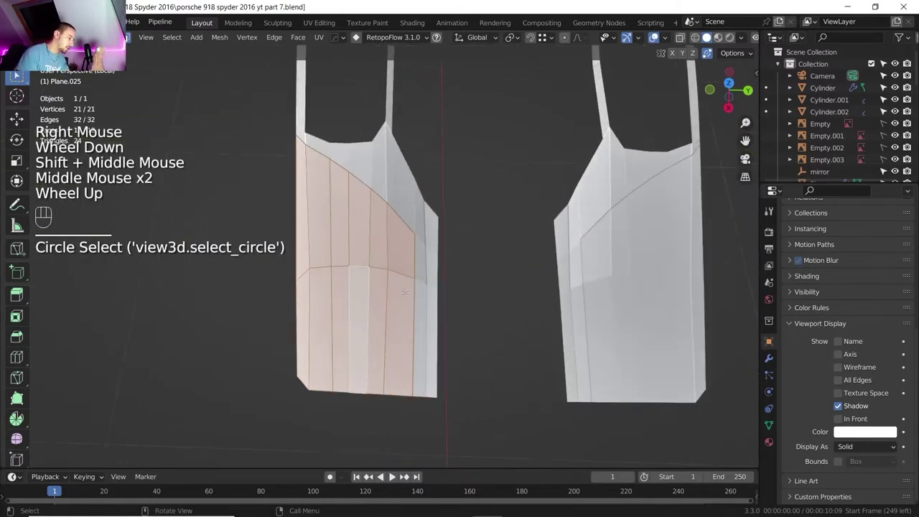
key(i)
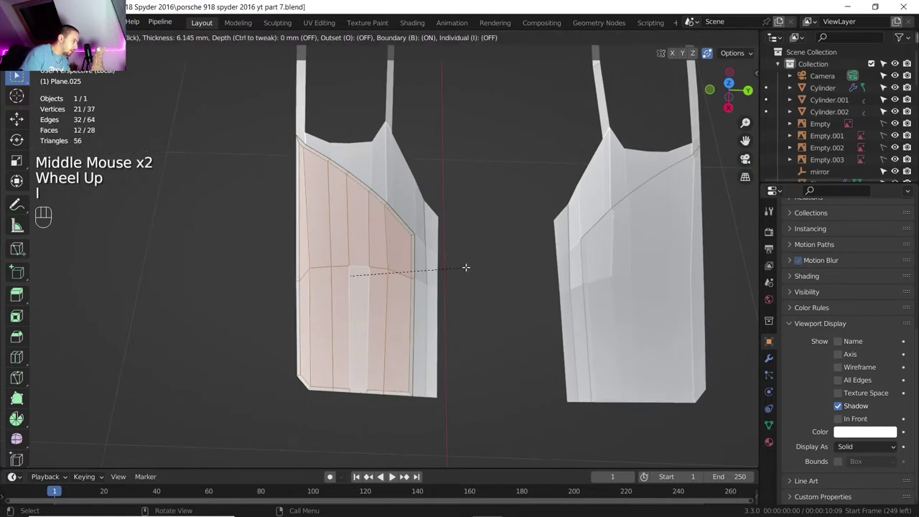
click(466, 267)
Step: Slide the inset's outer front corner vertex slightly along its edge, with a factor of 0.018
key(1)
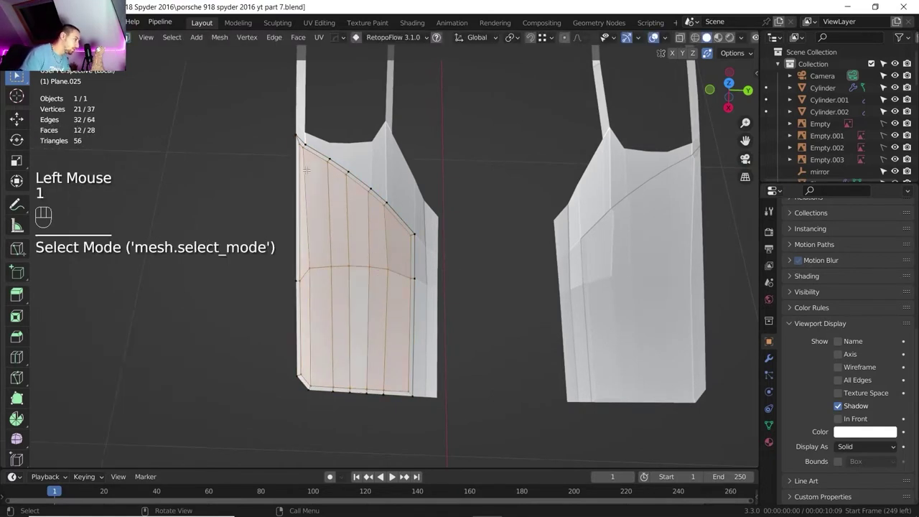
click(300, 144)
key(g)
key(g)
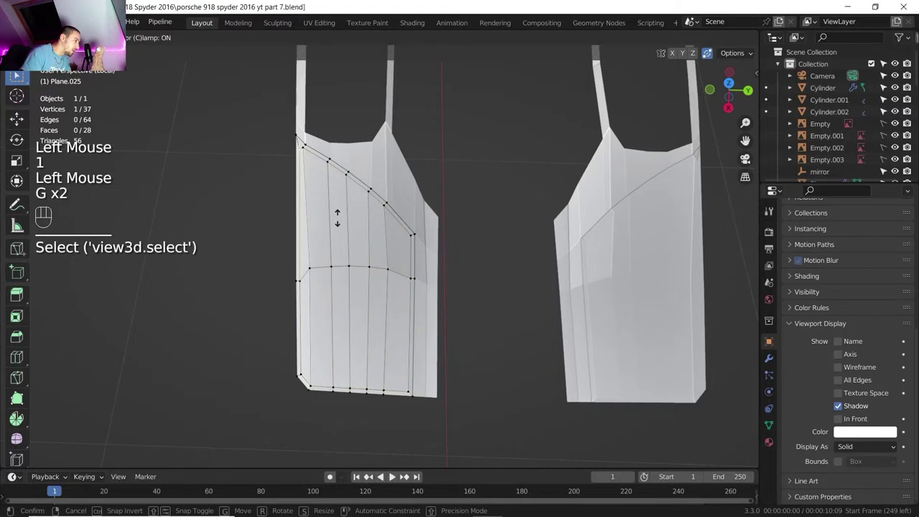
click(336, 214)
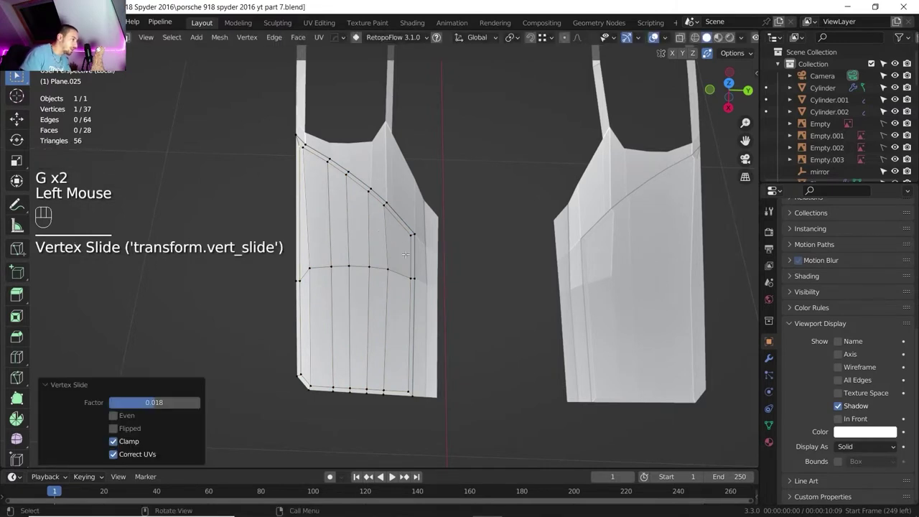
Step: Select the mesh panel's inner inset faces and raise them about 4.2 mm along Z
key(3)
key(c)
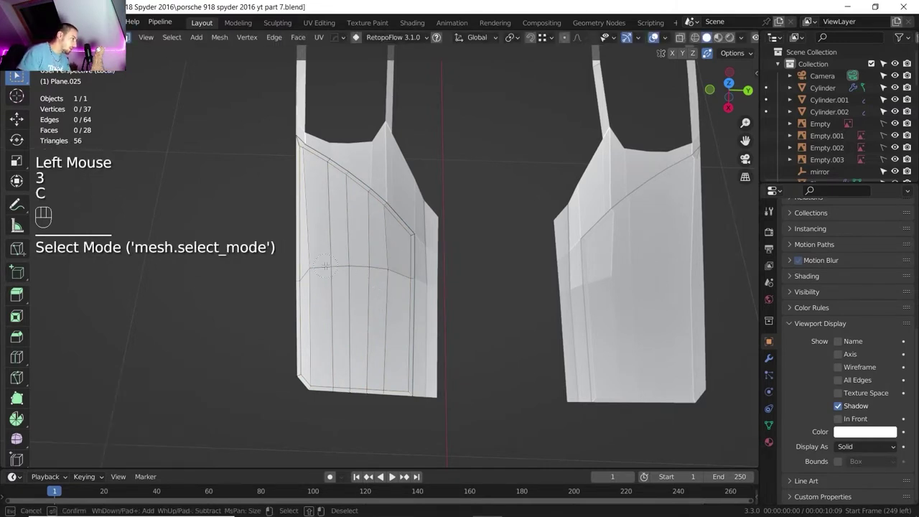
right_click(379, 273)
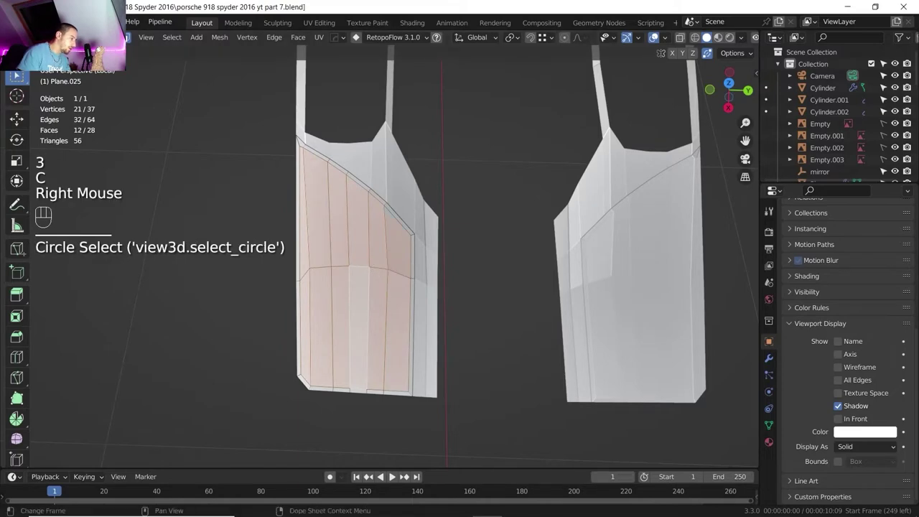
click(549, 507)
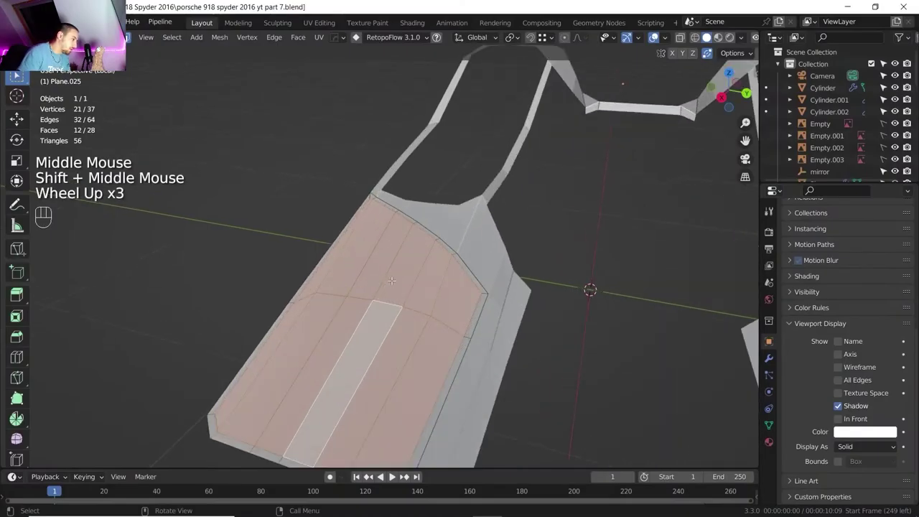
key(g)
key(z)
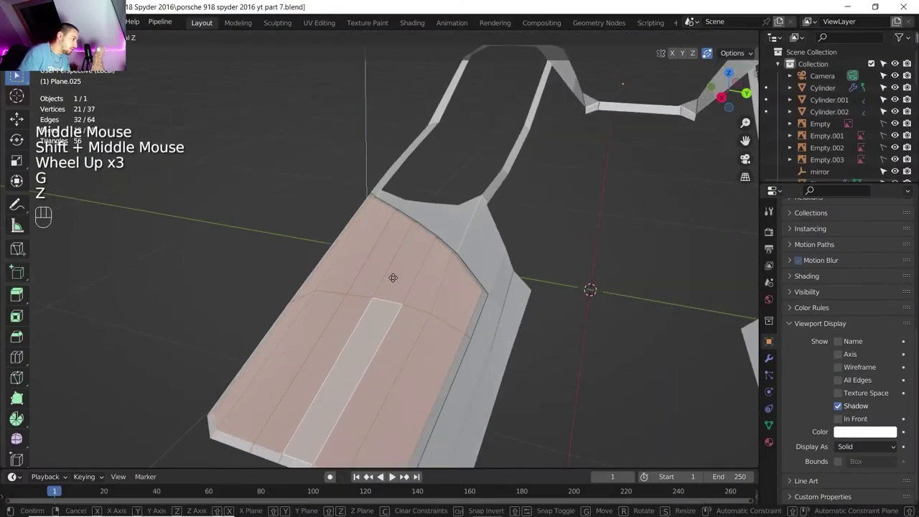
key(shift)
shift+click(392, 275)
scroll(376, 322, down, 2)
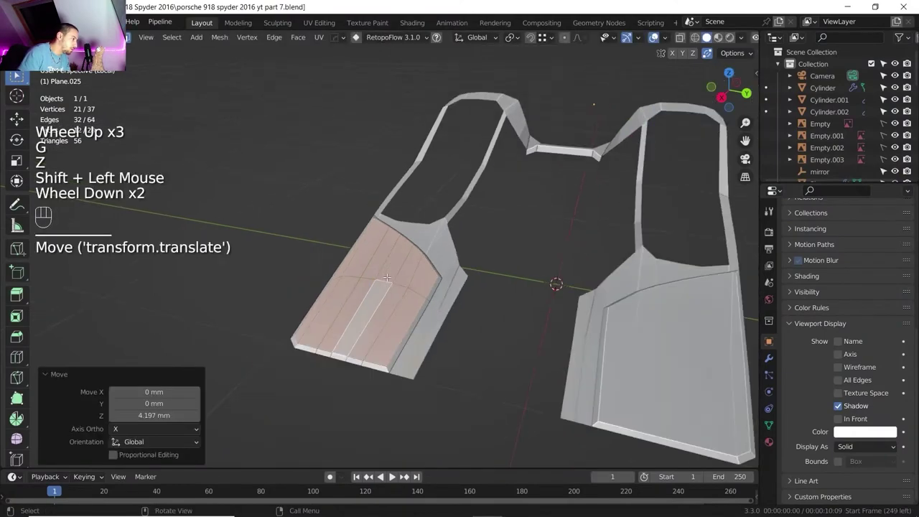
Step: Finish editing the mesh panel, bring back the whole car from local view, and save the file
key(Tab)
middle_drag(375, 322, 402, 298)
scroll(344, 296, down, 1)
scroll(402, 299, down, 1)
key(slash)
scroll(423, 247, down, 2)
middle_drag(423, 248, 402, 237)
scroll(453, 251, up, 2)
middle_drag(402, 236, 366, 231)
shift+middle_drag(366, 232, 373, 256)
scroll(347, 235, down, 1)
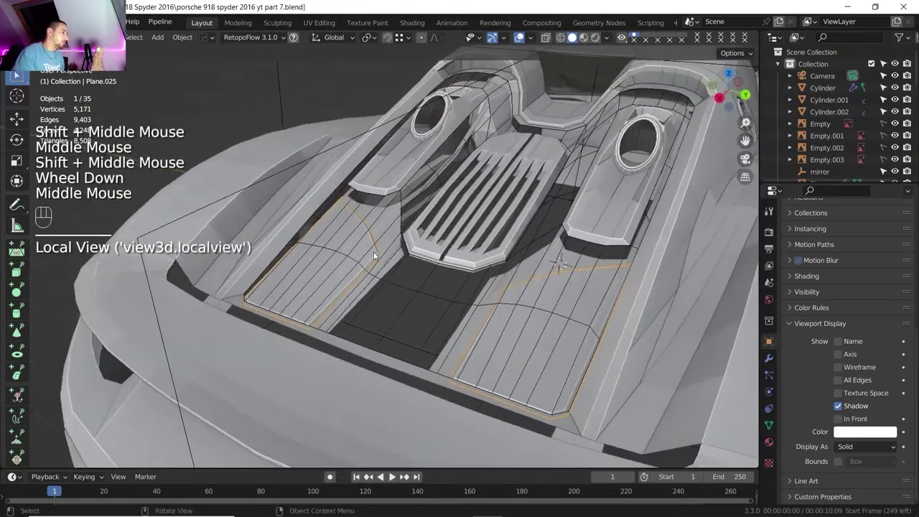
click(32, 22)
click(70, 130)
Step: Compare the center panel behind the engine grille and the deck around the exhausts with the rear reference photo
scroll(378, 252, up, 1)
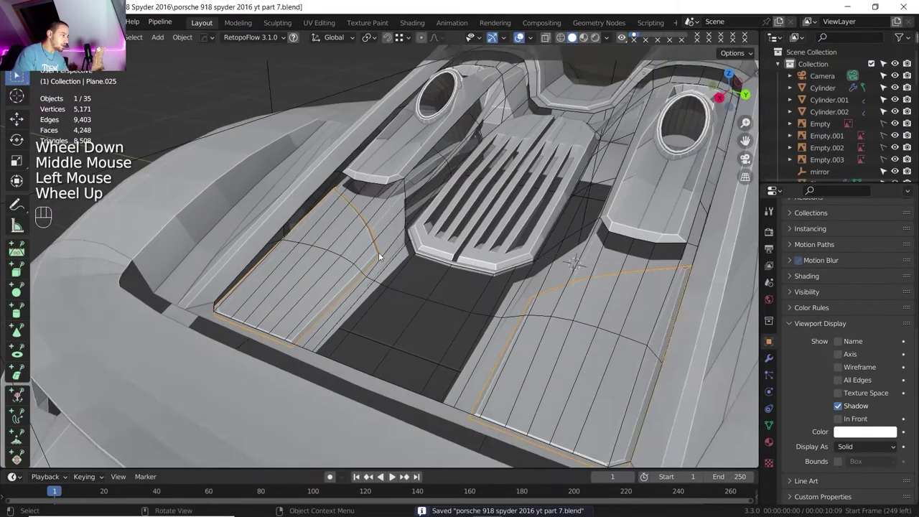
scroll(386, 250, up, 2)
mouse_move(385, 250)
shift+middle_down()
mouse_move(359, 191)
mouse_move(379, 246)
mouse_move(400, 268)
mouse_move(381, 247)
shift+middle_up()
scroll(359, 191, down, 1)
click(378, 287)
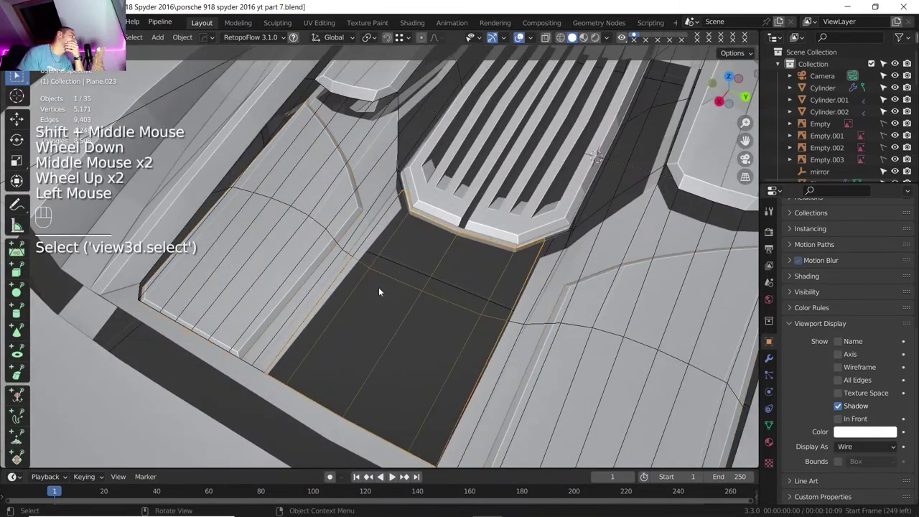
middle_drag(379, 287, 410, 288)
scroll(411, 293, up, 1)
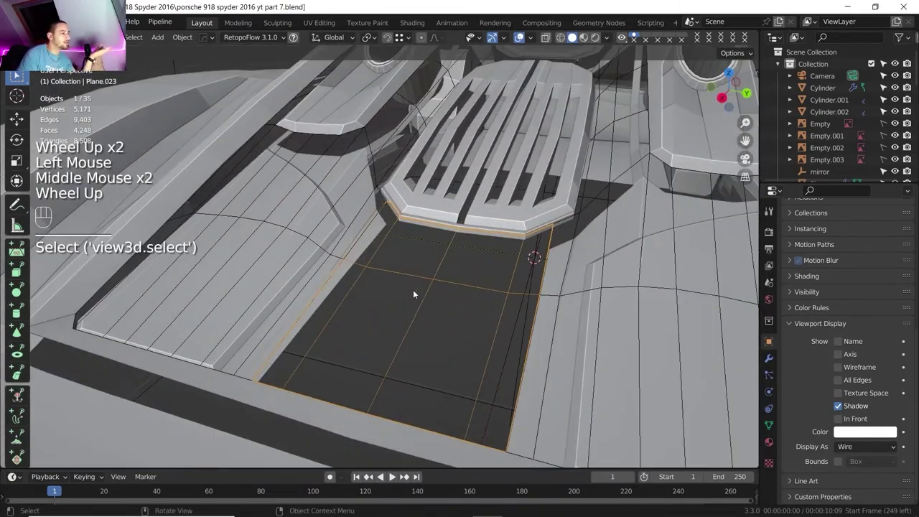
key(alt+Tab)
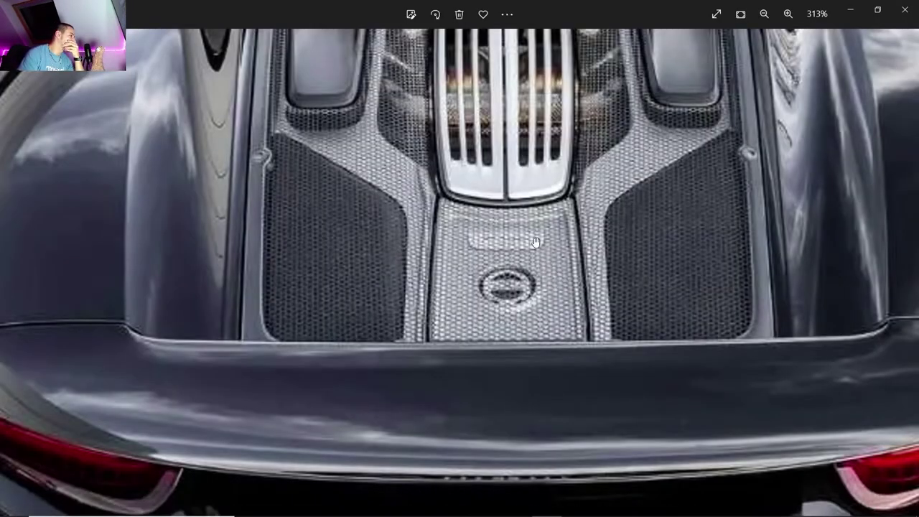
scroll(535, 242, up, 1)
scroll(469, 278, up, 2)
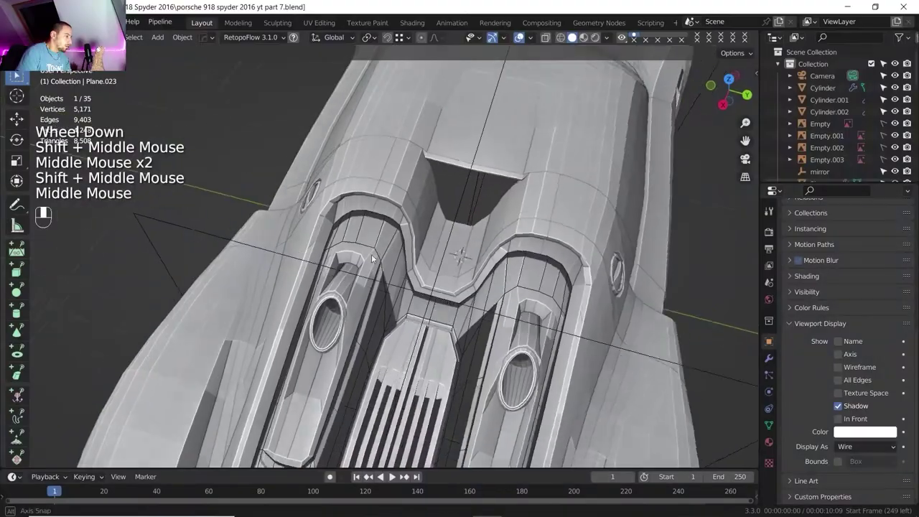
scroll(377, 231, up, 2)
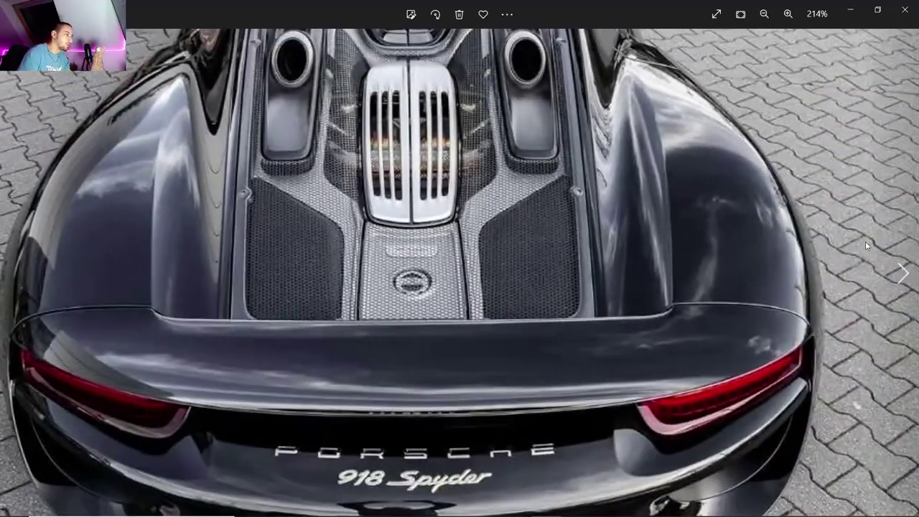
click(890, 263)
scroll(436, 178, up, 8)
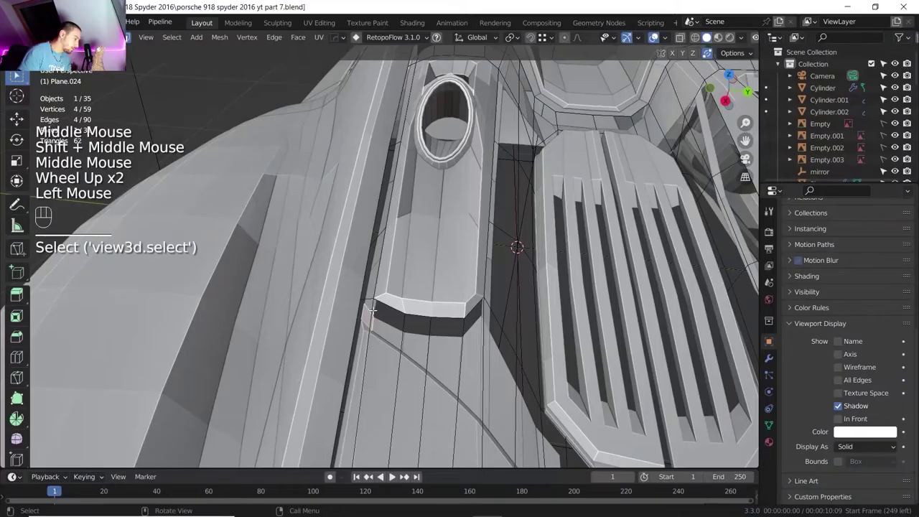
Step: Select the deck frame's outer edge path around the exhaust trim to the front center, and extrude it about 71 mm upward along Z
key(2)
click(372, 310)
shift+middle_drag(372, 310, 361, 262)
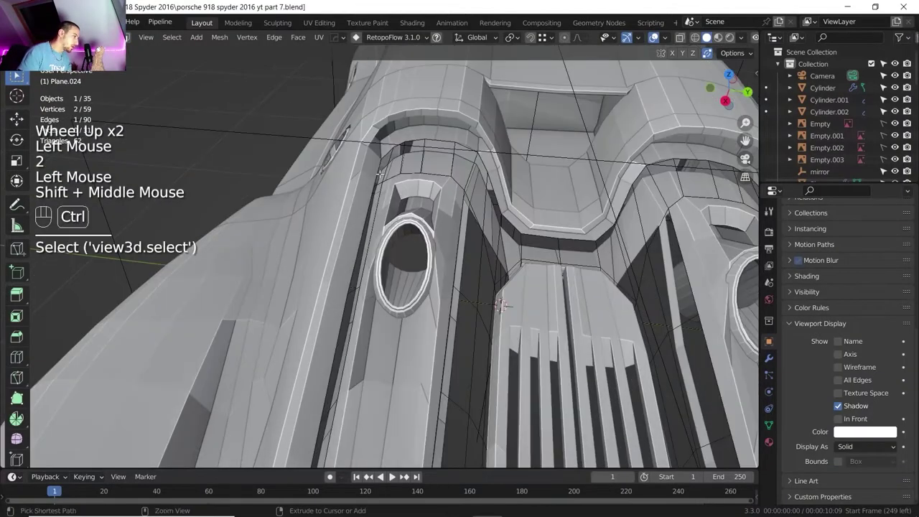
ctrl+click(473, 163)
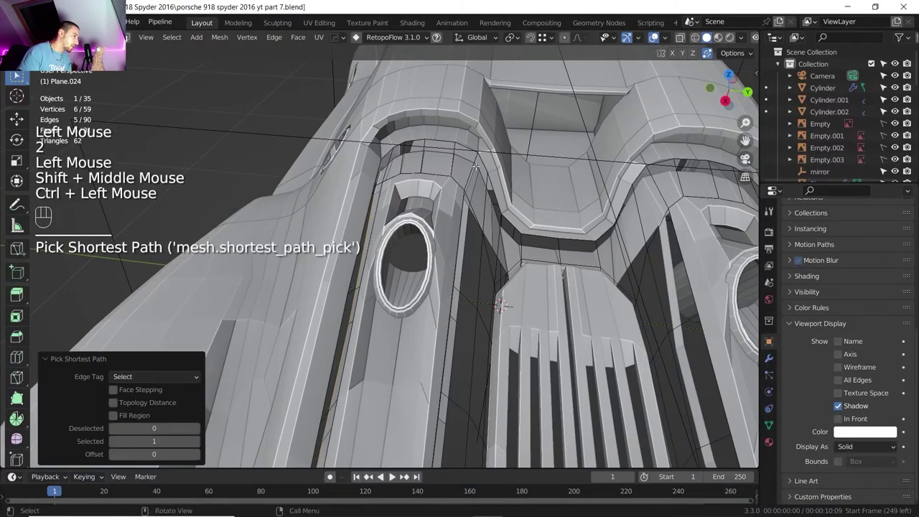
ctrl+click(520, 248)
middle_drag(520, 249, 503, 237)
middle_drag(503, 237, 459, 208)
shift+middle_drag(460, 208, 476, 197)
scroll(476, 200, down, 1)
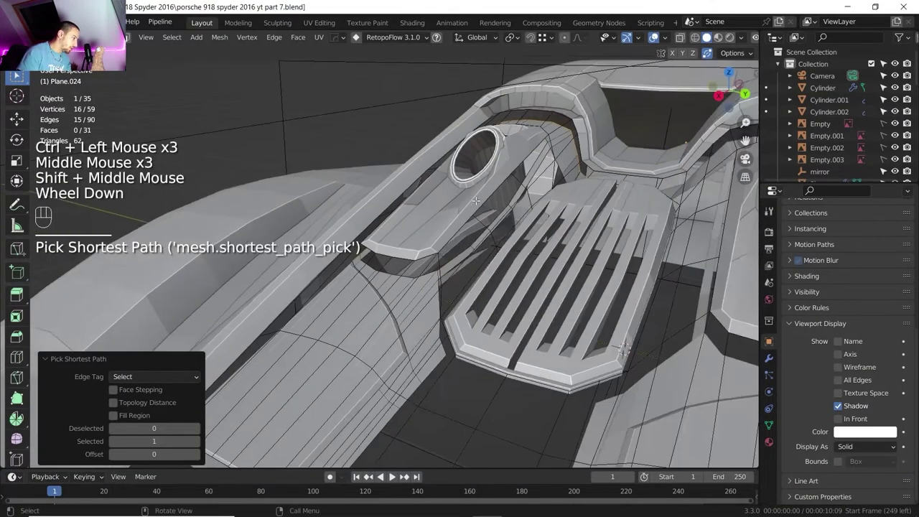
scroll(475, 200, up, 1)
key(g)
key(z)
right_click(479, 196)
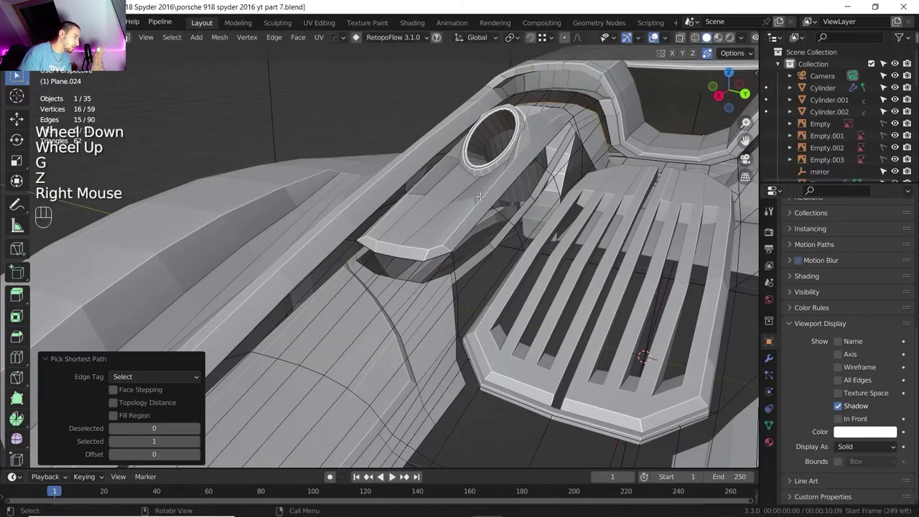
key(e)
key(z)
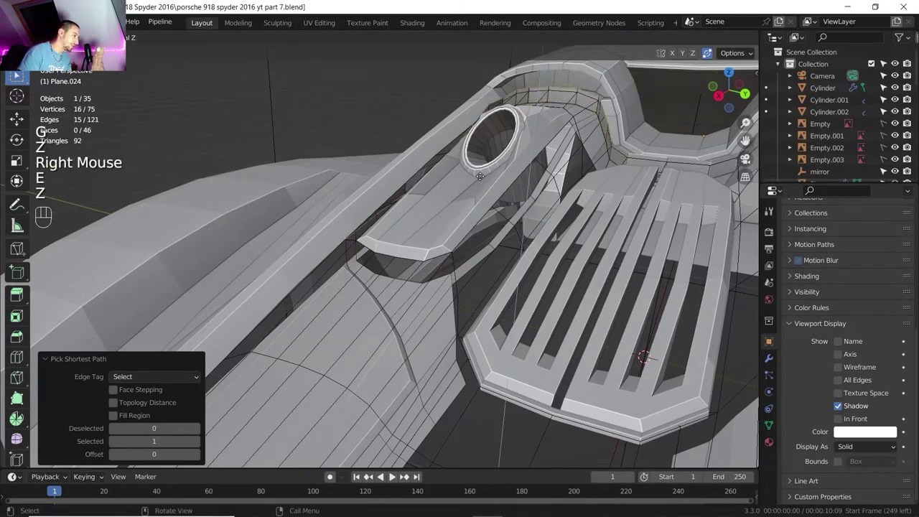
click(483, 172)
Step: Scale the deck frame's newly extruded upper edge around the exhaust opening up to about 1.027
shift+middle_drag(483, 172, 484, 184)
middle_drag(484, 184, 486, 196)
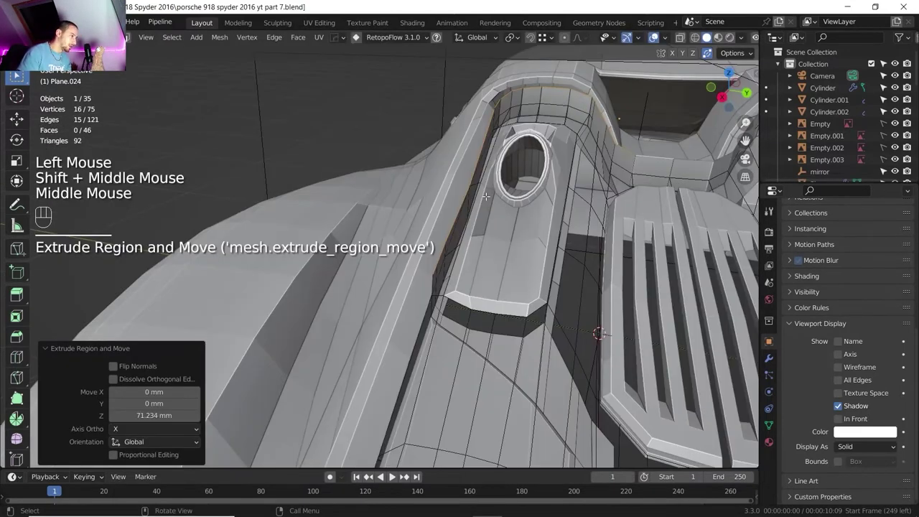
key(s)
key(shift)
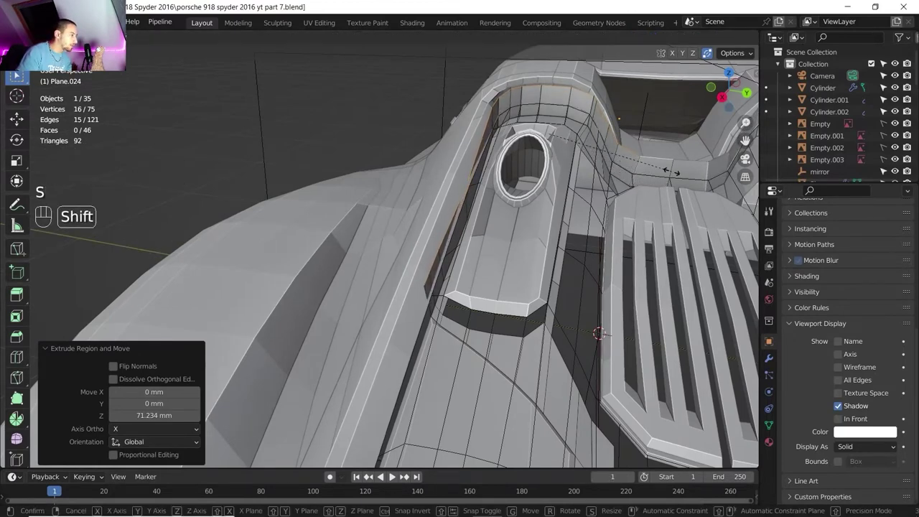
shift+click(646, 171)
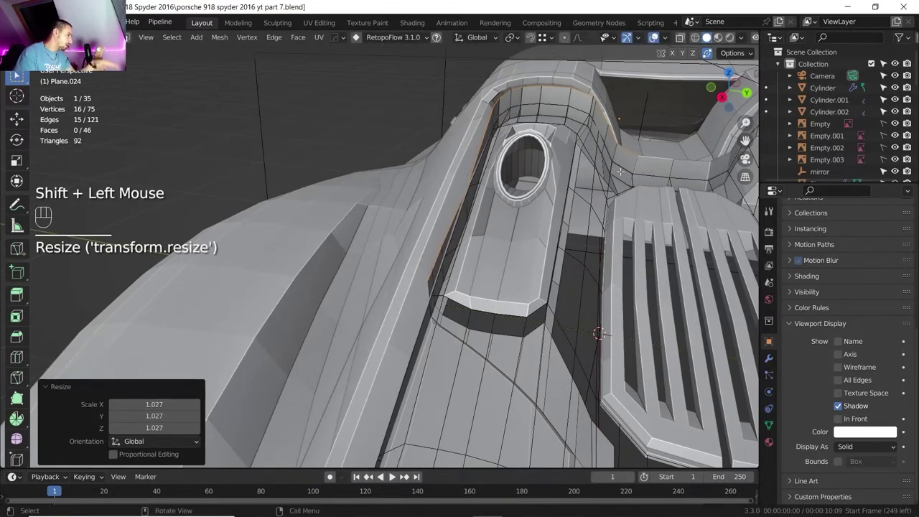
Step: Select the vertices at the rear end of the extruded rim beside the exhaust trim and slide them down along their edges in two passes
middle_drag(646, 171, 422, 277)
scroll(453, 235, up, 1)
scroll(470, 236, down, 2)
scroll(506, 236, down, 1)
key(1)
click(405, 277)
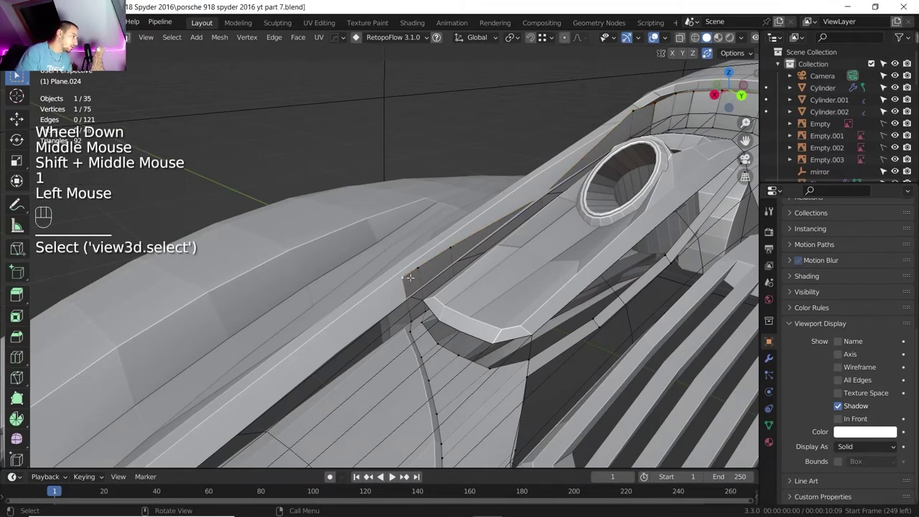
ctrl+click(419, 269)
shift+click(450, 250)
shift+click(466, 271)
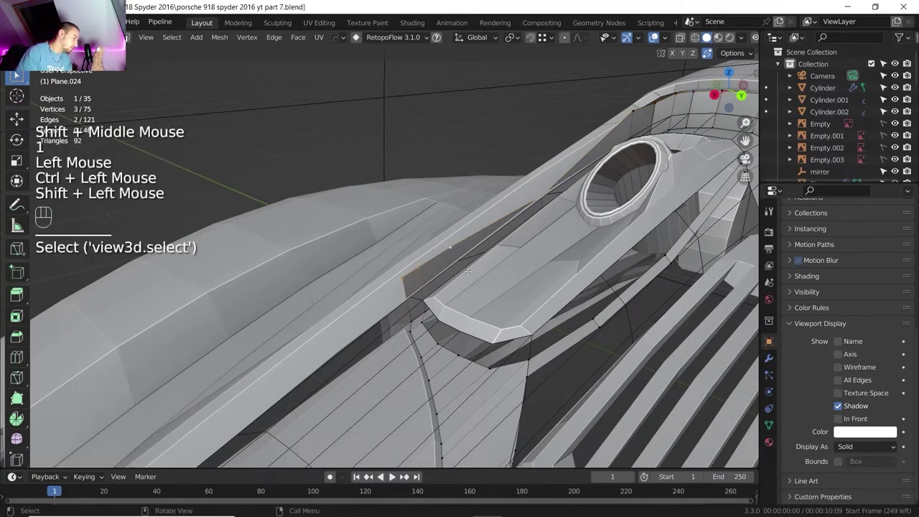
key(g)
key(g)
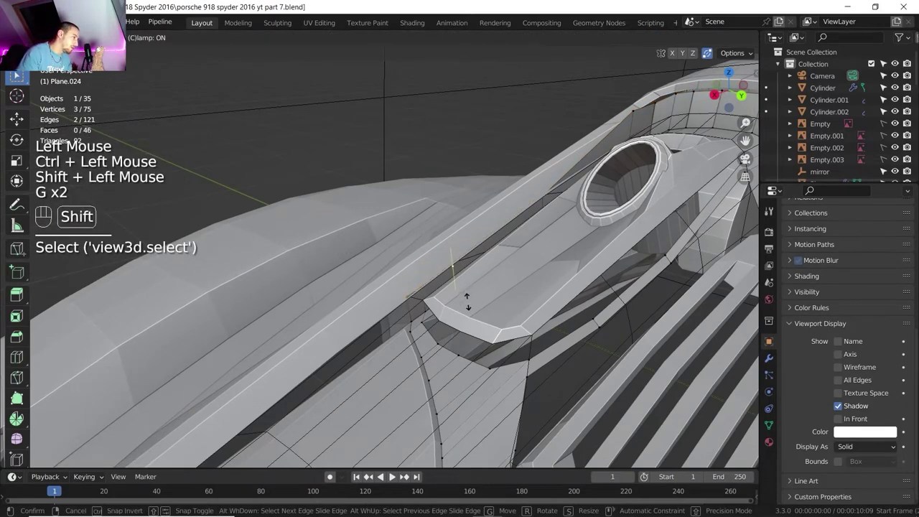
shift+click(451, 286)
key(g)
key(g)
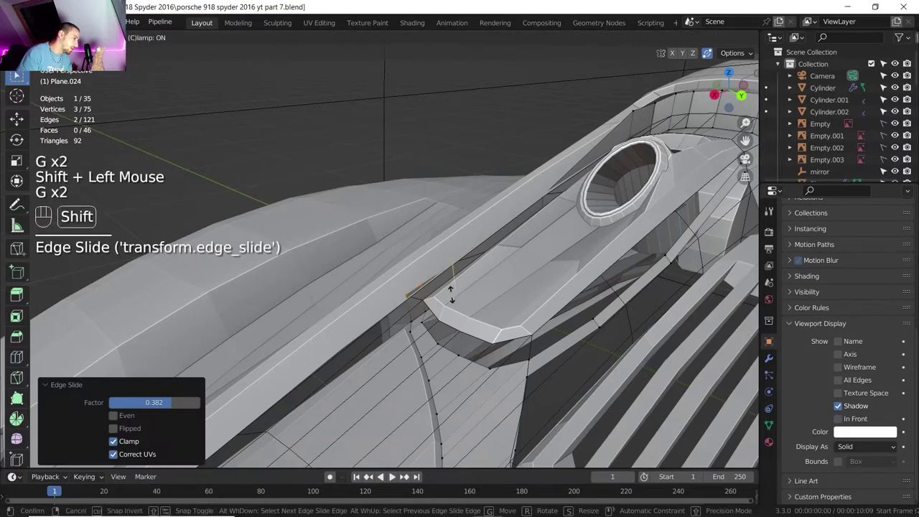
shift+click(451, 294)
Step: Select the extruded rim's vertices at the front center above the engine grille and edge-slide them down with a factor of about 0.596
shift+middle_drag(646, 108, 466, 195)
click(475, 192)
ctrl+click(646, 229)
middle_drag(628, 192, 567, 207)
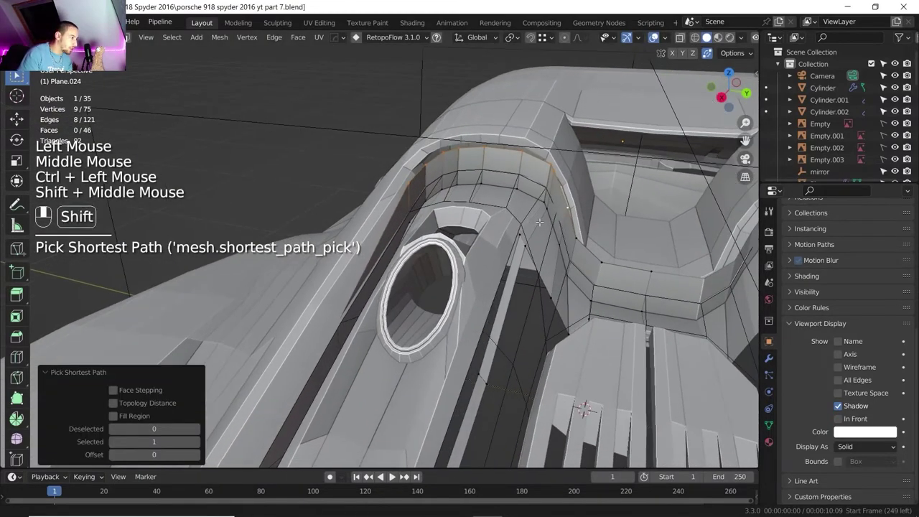
key(g)
key(g)
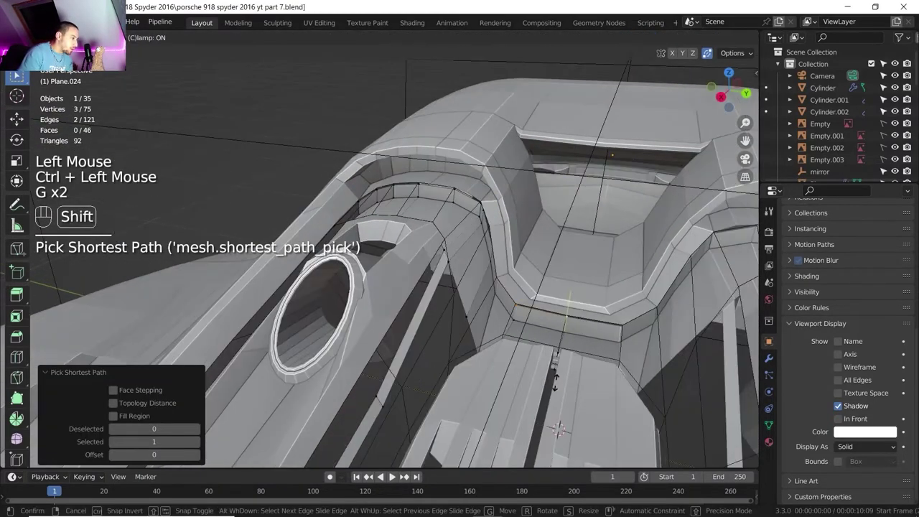
shift+click(544, 321)
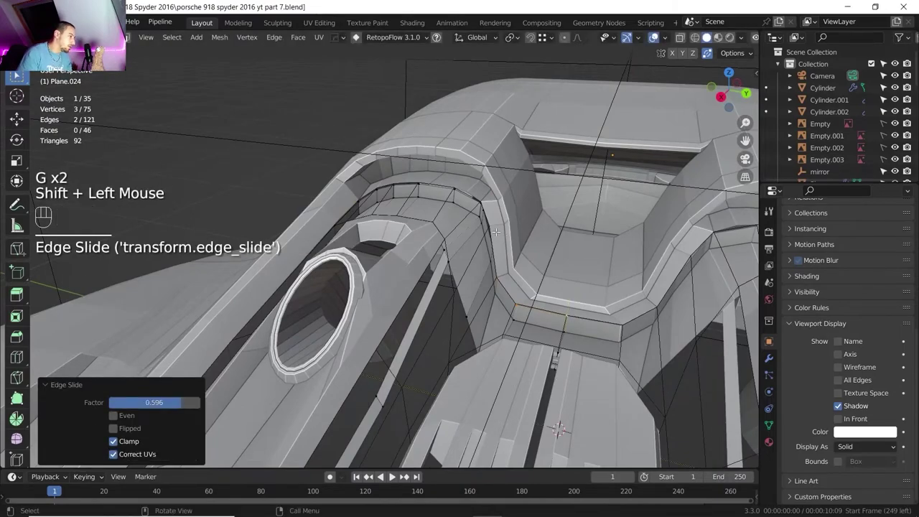
Step: Examine how the deck frame's extruded rim meets the bodywork around the exhaust opening, in and out of mesh editing
scroll(484, 226, up, 2)
middle_drag(495, 231, 391, 238)
scroll(470, 219, up, 2)
scroll(391, 239, up, 1)
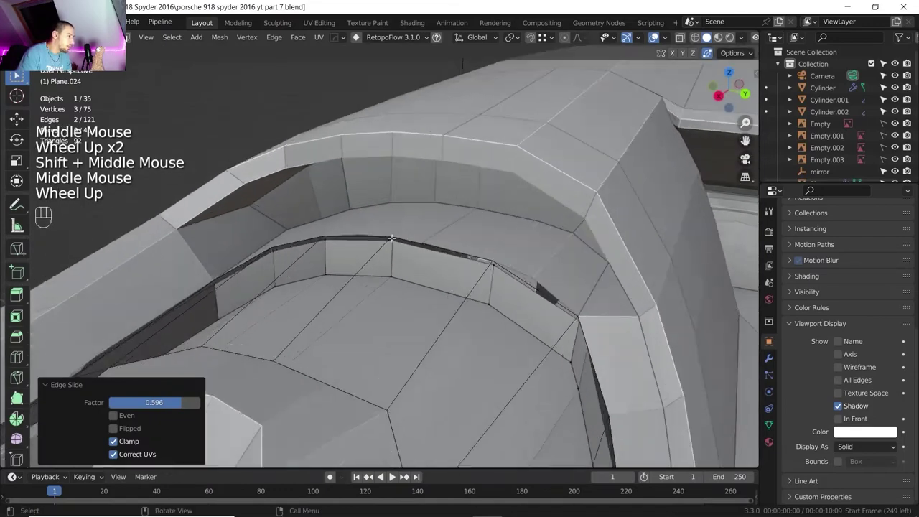
scroll(392, 238, up, 1)
scroll(402, 242, down, 5)
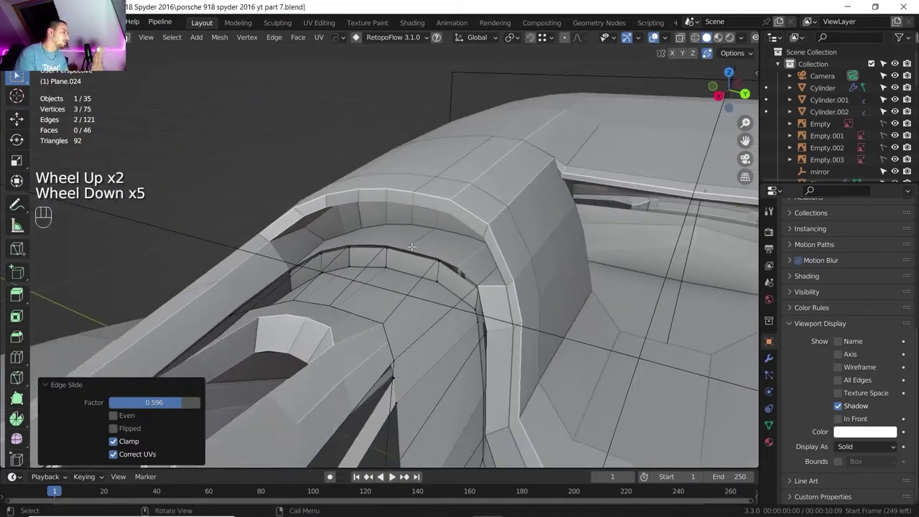
shift+middle_drag(411, 246, 447, 237)
key(Tab)
scroll(440, 240, down, 1)
mouse_move(446, 237)
middle_down()
mouse_move(455, 232)
mouse_move(455, 247)
middle_up()
scroll(454, 231, down, 2)
middle_drag(455, 248, 442, 272)
key(Tab)
scroll(447, 285, up, 2)
middle_drag(443, 272, 438, 240)
scroll(429, 225, down, 1)
scroll(434, 233, down, 1)
Step: Finish editing the deck frame and compare the rear deck around the exhausts with the reference photo
key(Tab)
scroll(435, 233, down, 2)
middle_drag(438, 240, 440, 250)
shift+middle_drag(441, 250, 393, 295)
scroll(439, 262, up, 2)
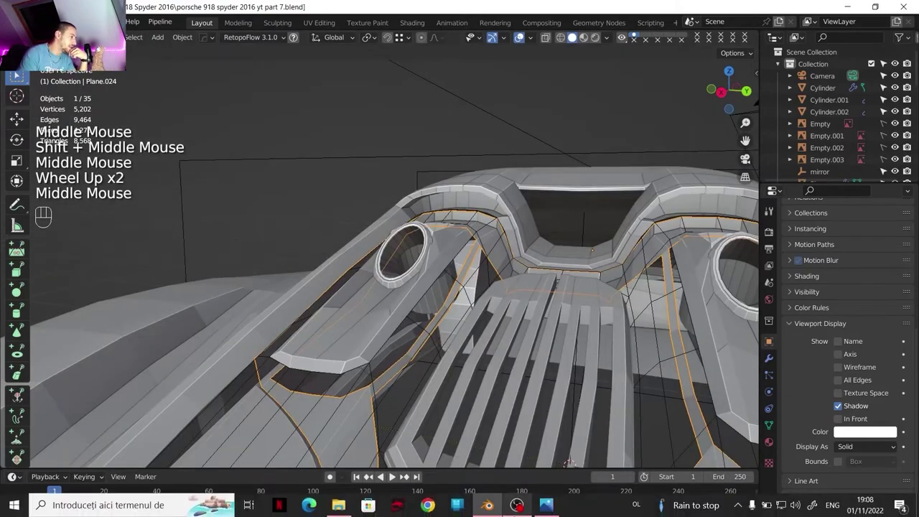
click(508, 506)
click(905, 286)
scroll(422, 252, up, 2)
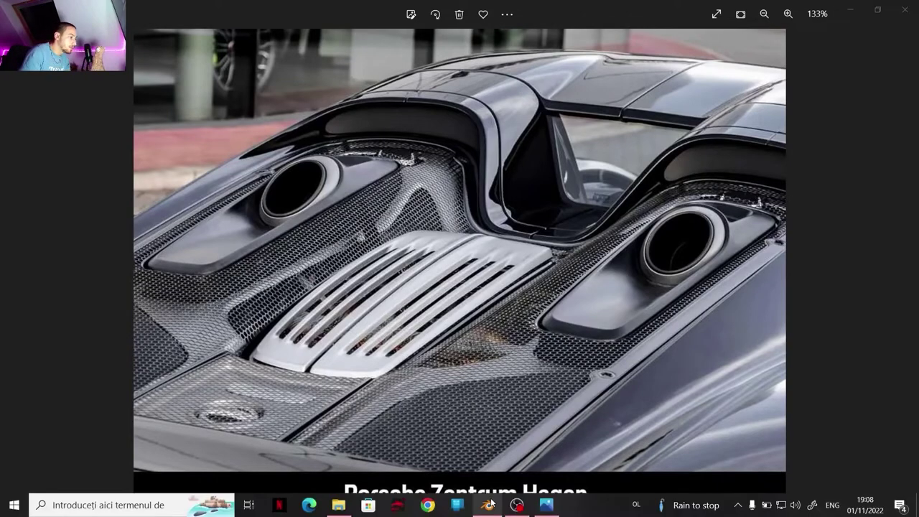
click(418, 506)
Step: Select the exhaust trim's outer border edges in edge mode and extrude them about 84 mm downward along Z
middle_drag(390, 326, 345, 273)
click(344, 276)
key(Tab)
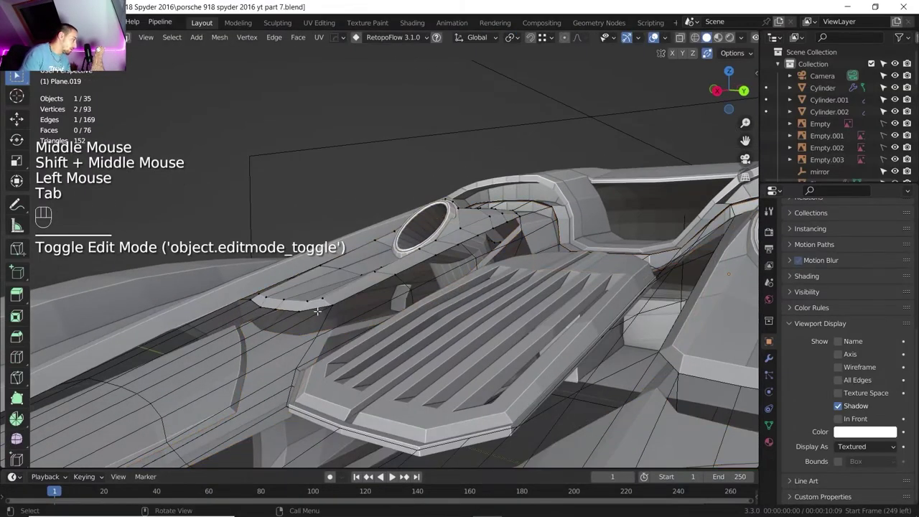
key(z)
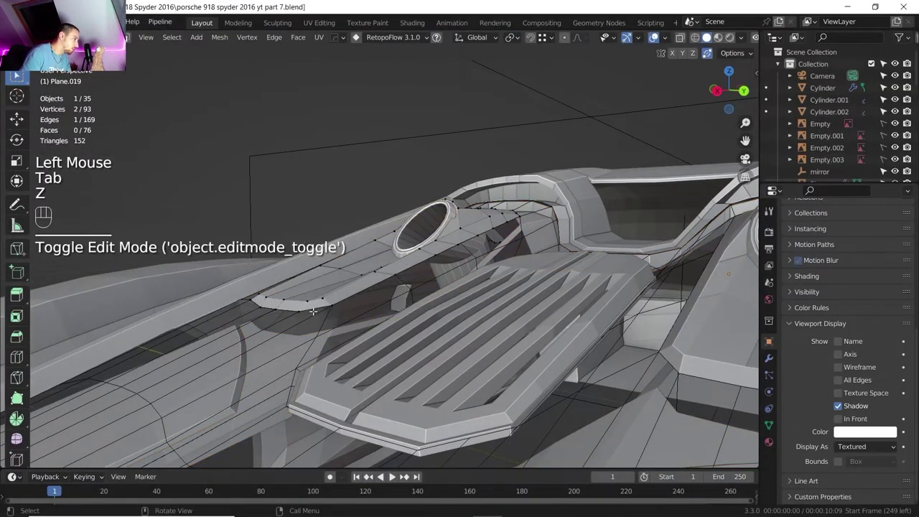
key(2)
alt+click(316, 310)
mouse_move(316, 310)
middle_down()
mouse_move(369, 345)
mouse_move(363, 355)
middle_up()
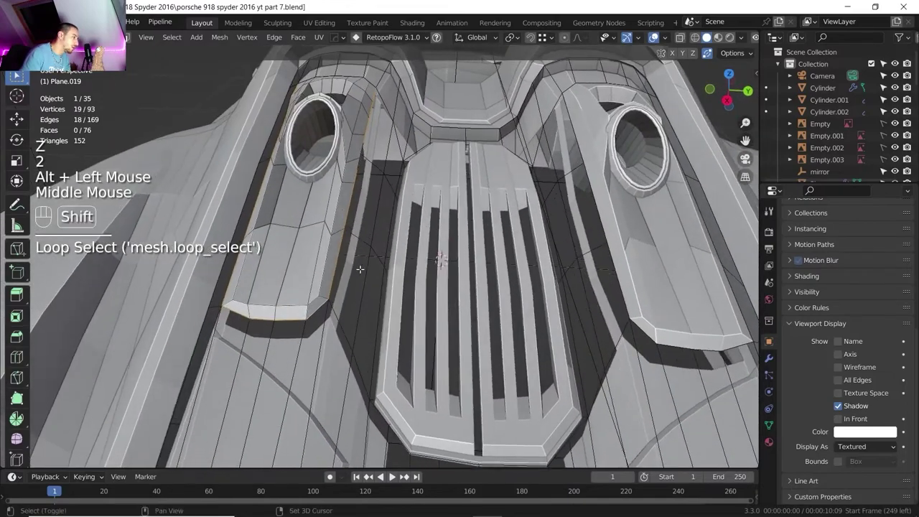
shift+middle_drag(374, 158, 383, 232)
middle_drag(531, 140, 552, 149)
key(g)
right_click(430, 153)
alt+shift+click(429, 153)
scroll(553, 149, up, 1)
key(e)
key(z)
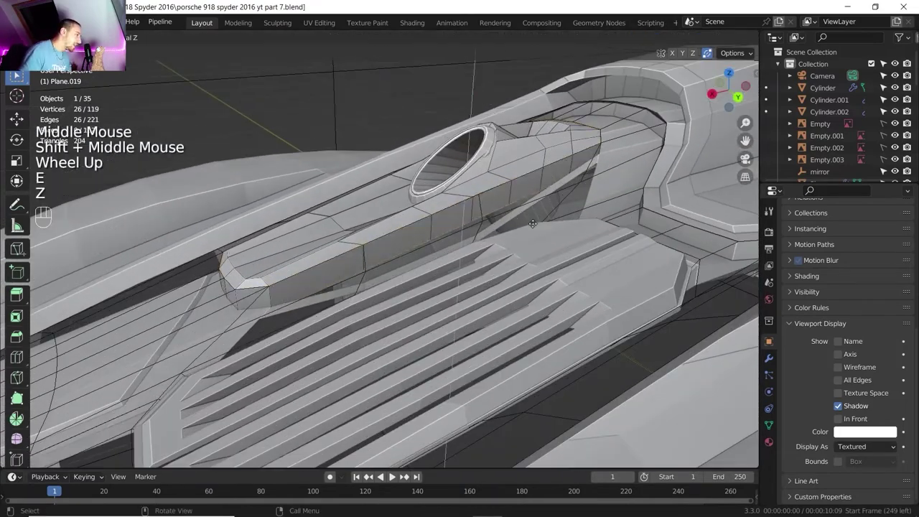
click(571, 197)
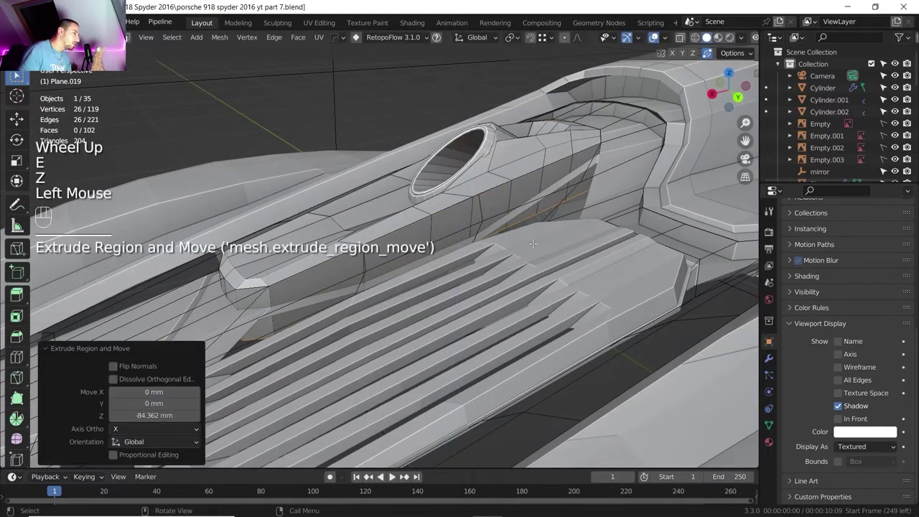
Step: Flatten the exhaust trim's extruded lower edge by scaling it to 0 along Z, adjust its height along Z, and finish editing
middle_drag(571, 197, 551, 133)
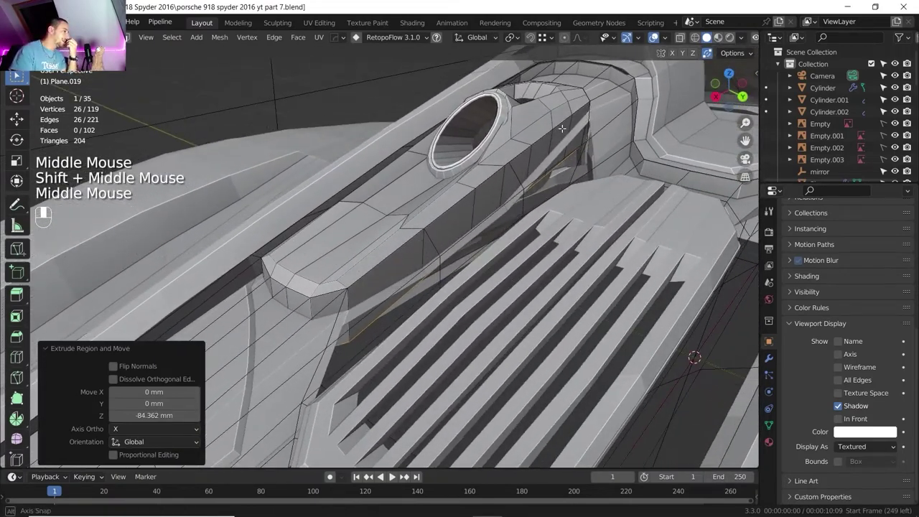
click(548, 507)
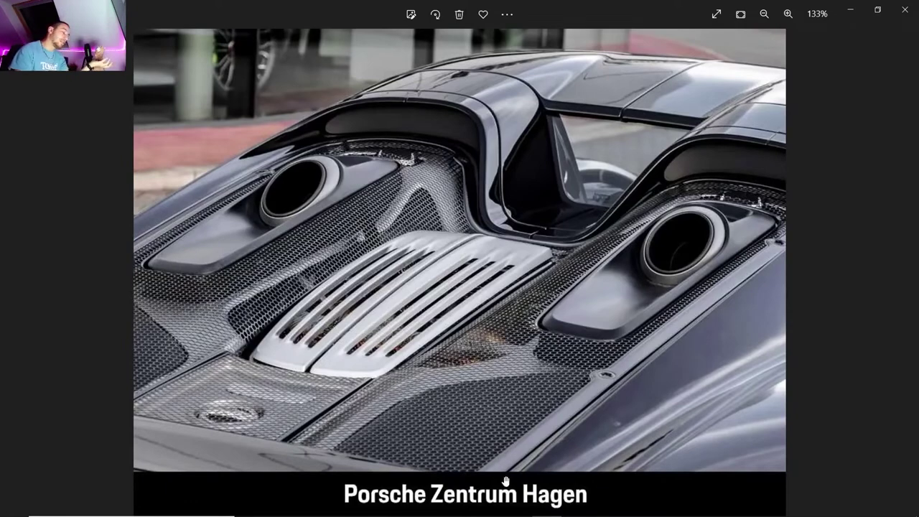
click(488, 505)
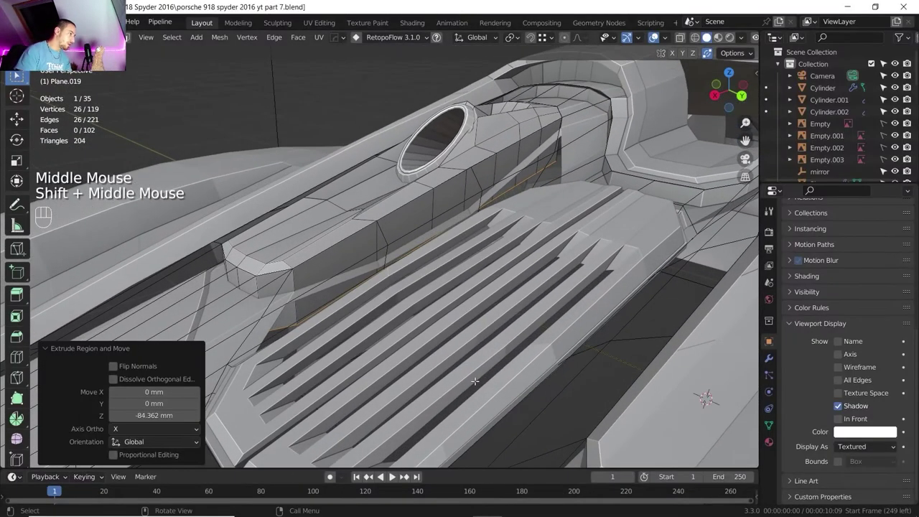
key(s)
key(z)
key(shift+0)
key(Return)
key(g)
key(z)
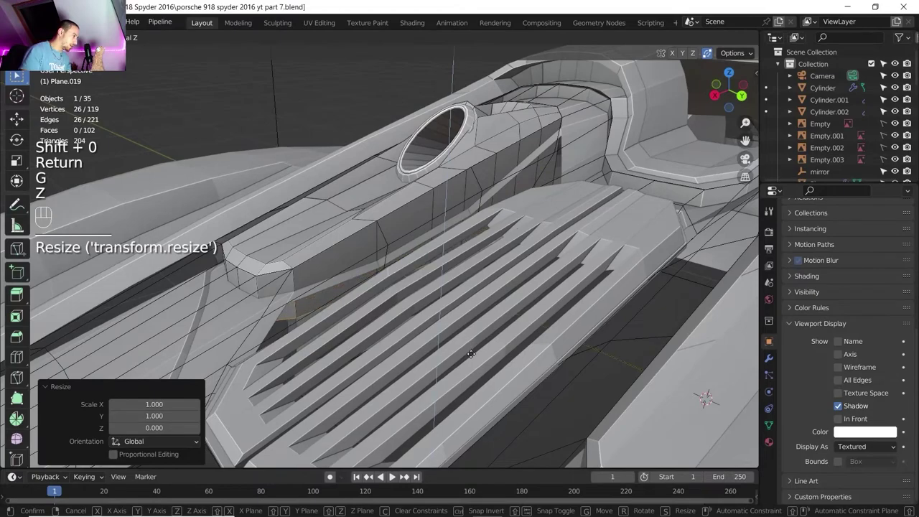
click(467, 348)
middle_drag(467, 347, 456, 255)
scroll(431, 337, down, 3)
key(Tab)
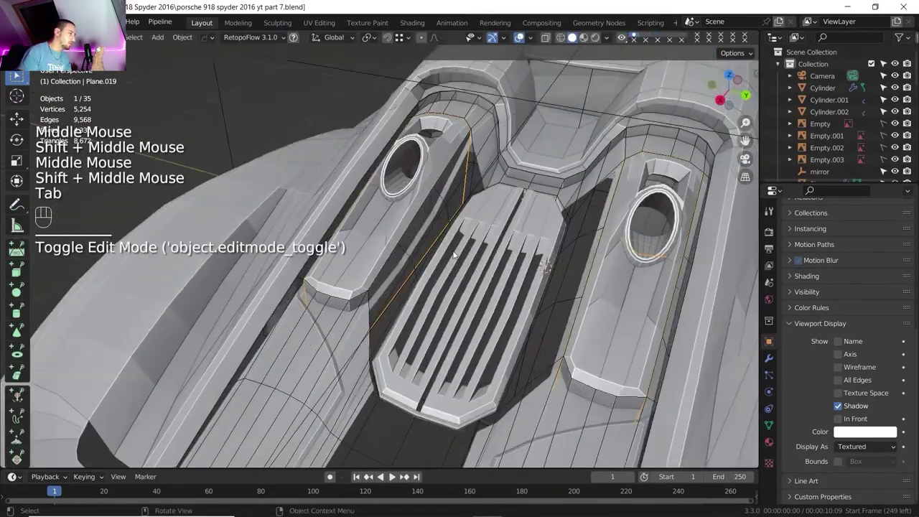
Step: Compare the deck surface around the exhaust trims with the rear reference photo, and select the deck panel surrounding the trims
shift+middle_drag(426, 148, 407, 153)
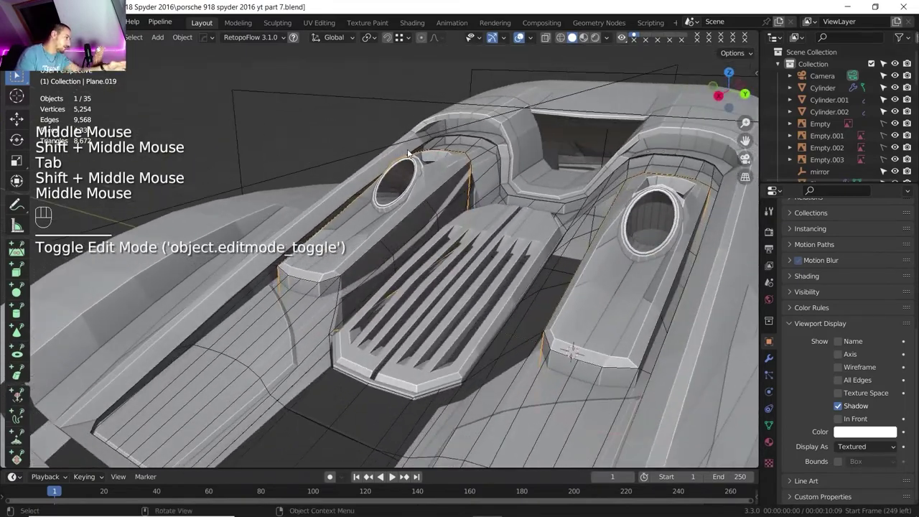
scroll(379, 244, up, 2)
shift+middle_drag(334, 267, 435, 212)
middle_drag(435, 213, 441, 312)
key(alt+Tab)
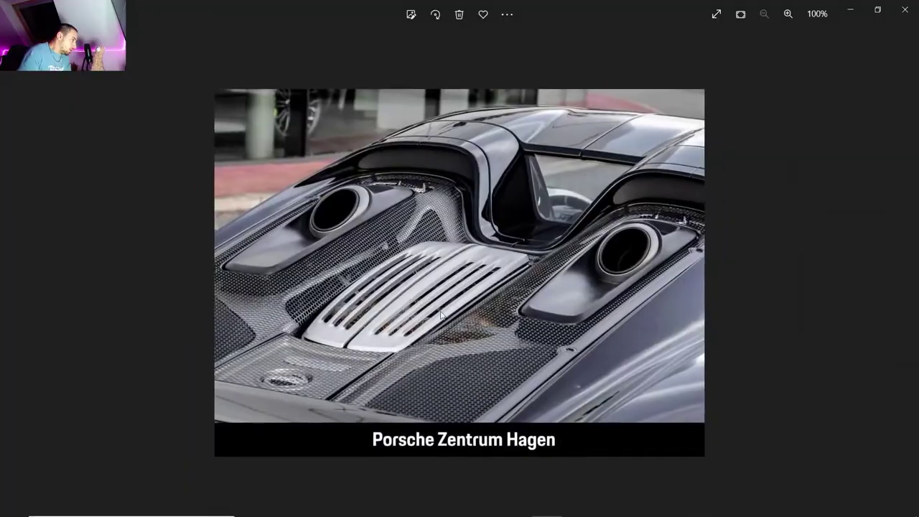
click(48, 271)
scroll(402, 316, up, 3)
key(alt+Tab)
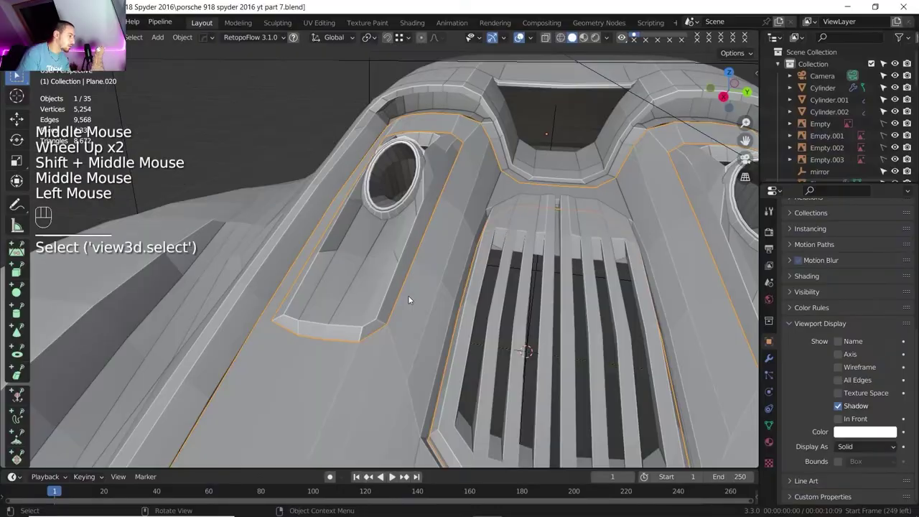
Step: Knife-cut a line across the deck panel around the rear end and inner side of the exhaust trim
key(Tab)
middle_drag(408, 300, 296, 361)
scroll(296, 360, down, 1)
scroll(296, 360, up, 1)
key(k)
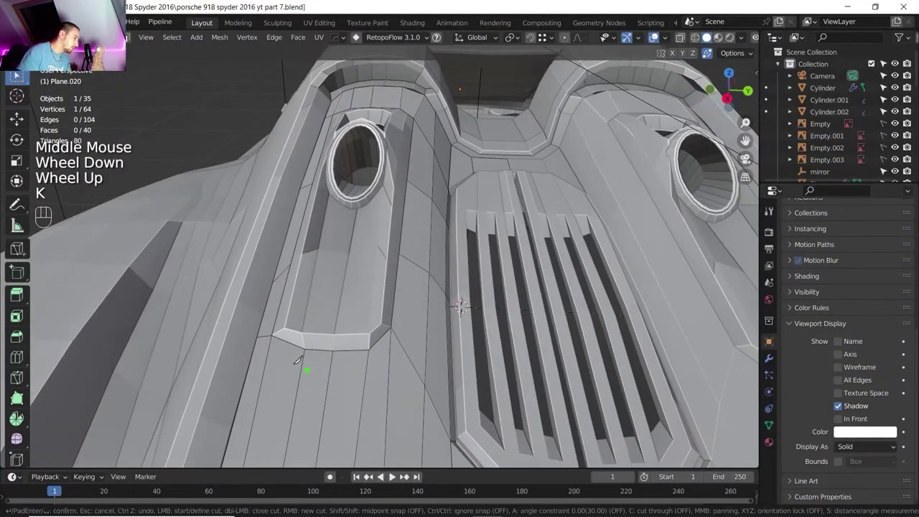
click(282, 353)
click(303, 361)
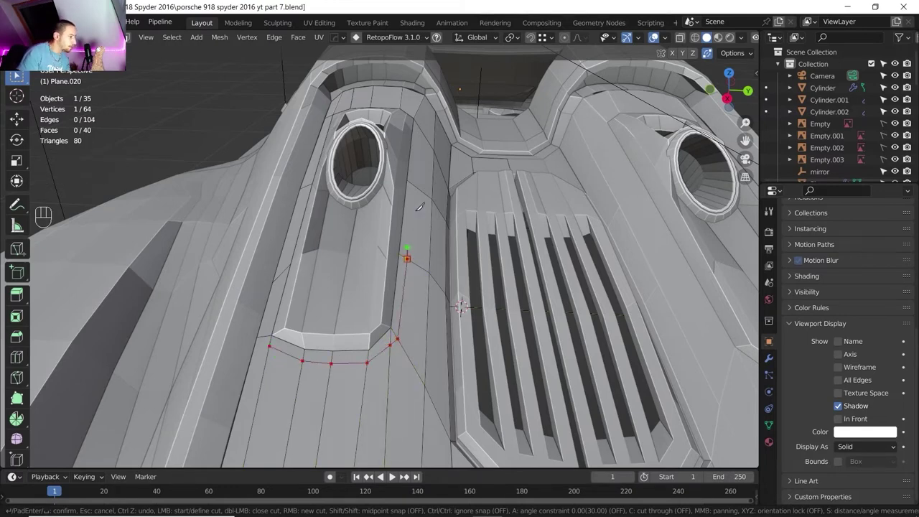
key(Return)
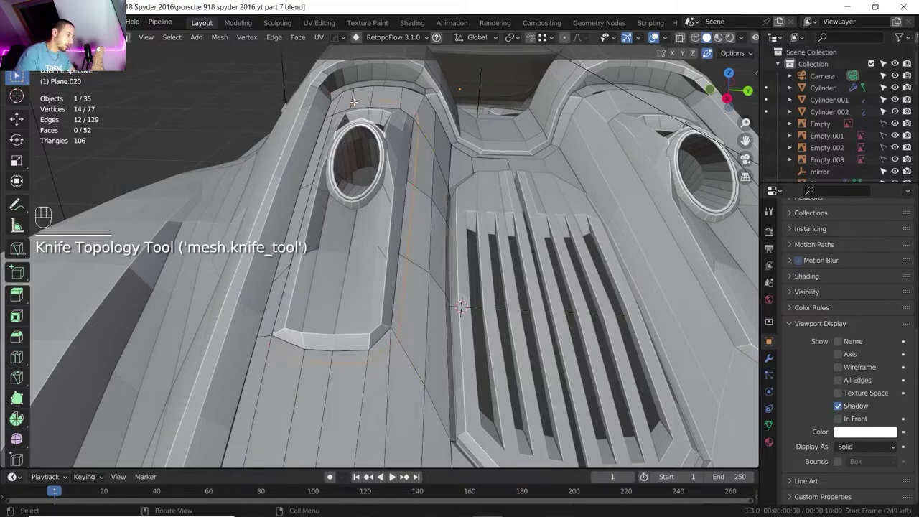
Step: Knife-cut the deck panel's faces at the outer front corner of the exhaust trim to continue the outline
middle_drag(425, 119, 411, 338)
scroll(411, 338, up, 2)
scroll(411, 338, up, 1)
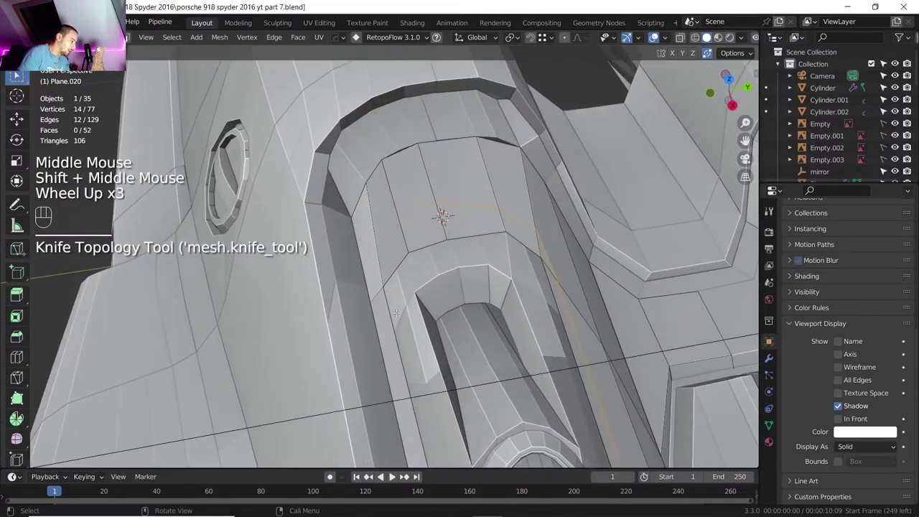
key(k)
click(400, 224)
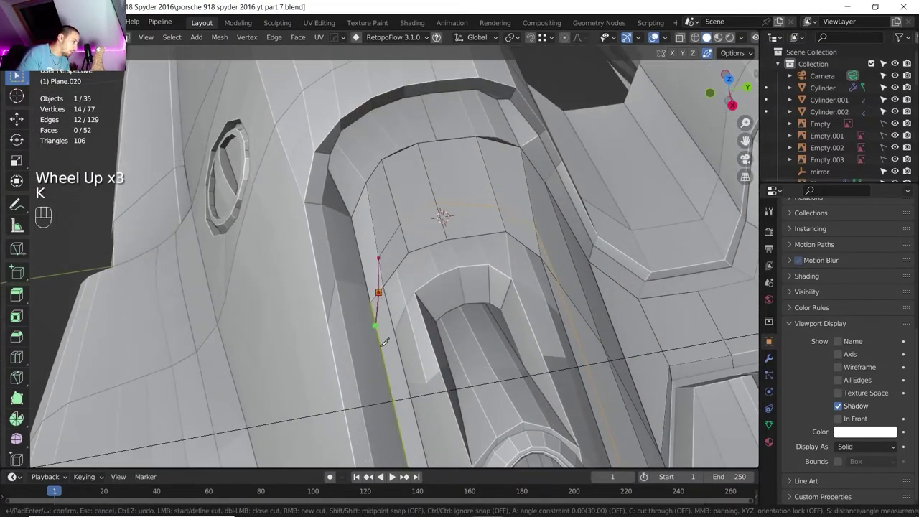
scroll(384, 343, down, 8)
key(Return)
Step: Slide the extra cut vertices at the exhaust trim's outer front corner along their edges to merge them with neighbouring vertices
click(422, 265)
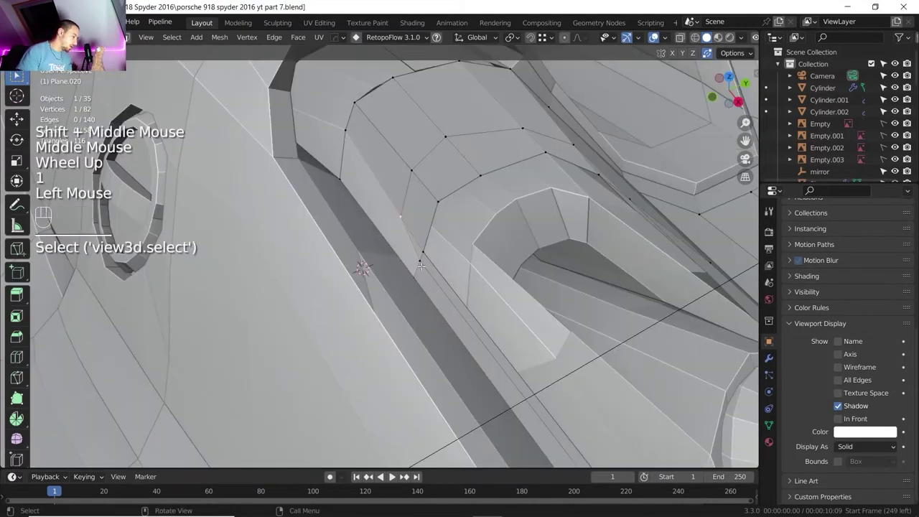
key(g)
key(g)
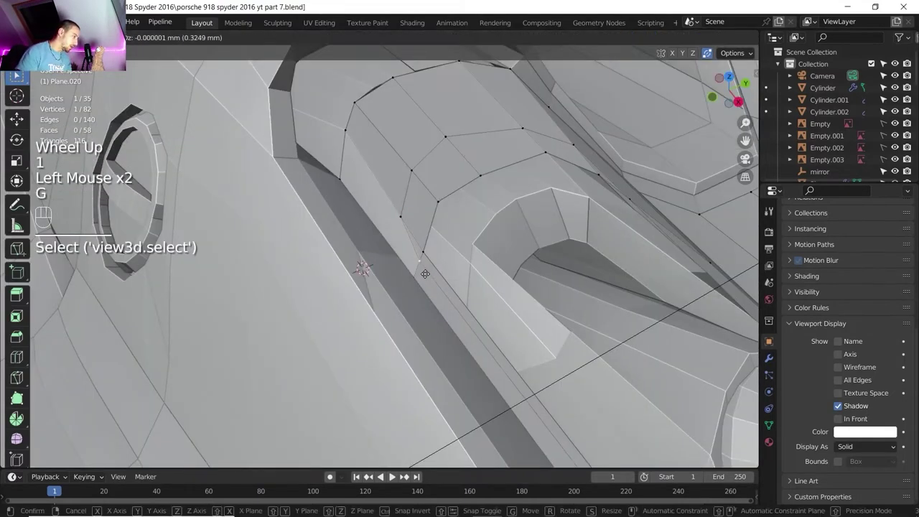
click(394, 211)
key(g)
key(g)
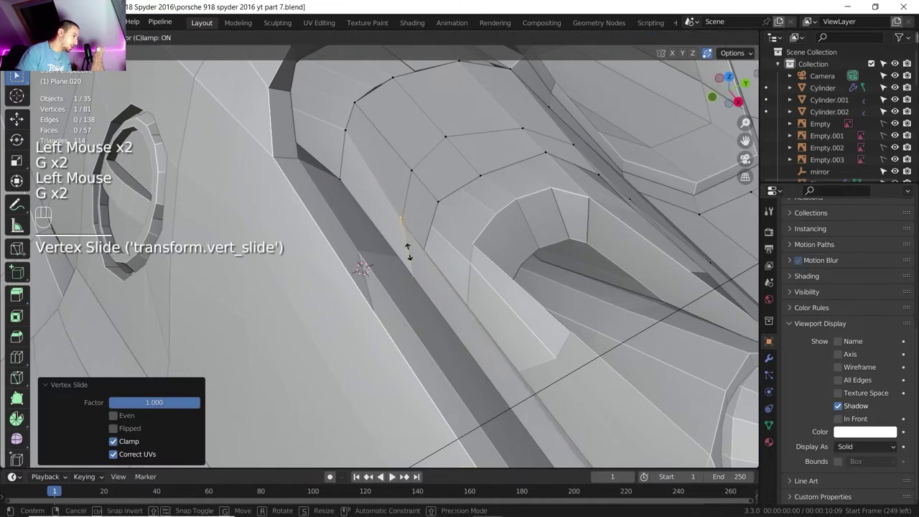
click(411, 275)
Step: Slide the extra cut vertices at the exhaust trim's inner front corner along their edges onto the neighbouring vertices
scroll(412, 275, down, 2)
shift+middle_drag(411, 275, 445, 259)
middle_drag(445, 259, 498, 227)
click(498, 228)
key(g)
key(g)
click(502, 211)
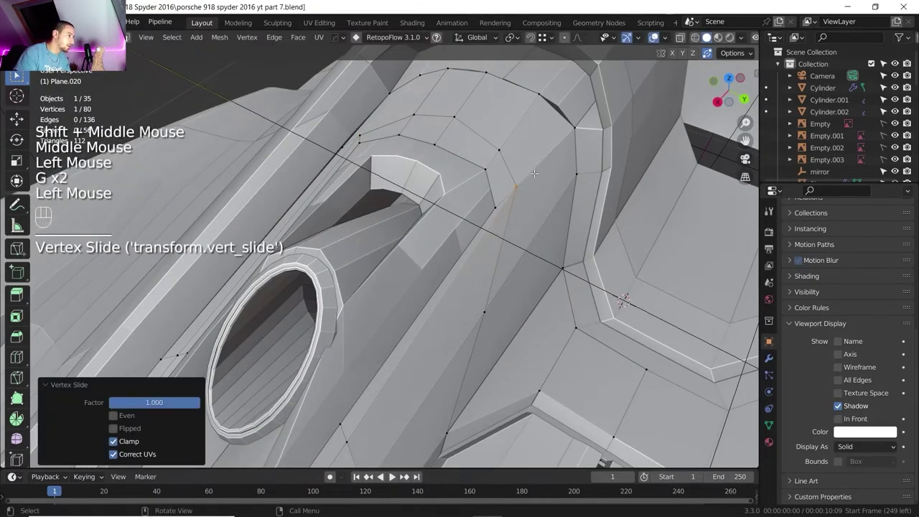
key(g)
key(g)
click(525, 201)
Step: Slide the stray cut vertex at the trim's rear end along its edge to merge it into the outline
scroll(525, 201, down, 2)
shift+middle_drag(525, 201, 414, 231)
scroll(474, 144, down, 1)
scroll(447, 286, up, 1)
click(443, 286)
key(g)
key(g)
click(459, 287)
Step: Edge-slide the cut path behind the exhaust trim's rear end closer to the trim, with a factor of about -0.595
click(429, 234)
ctrl+click(567, 241)
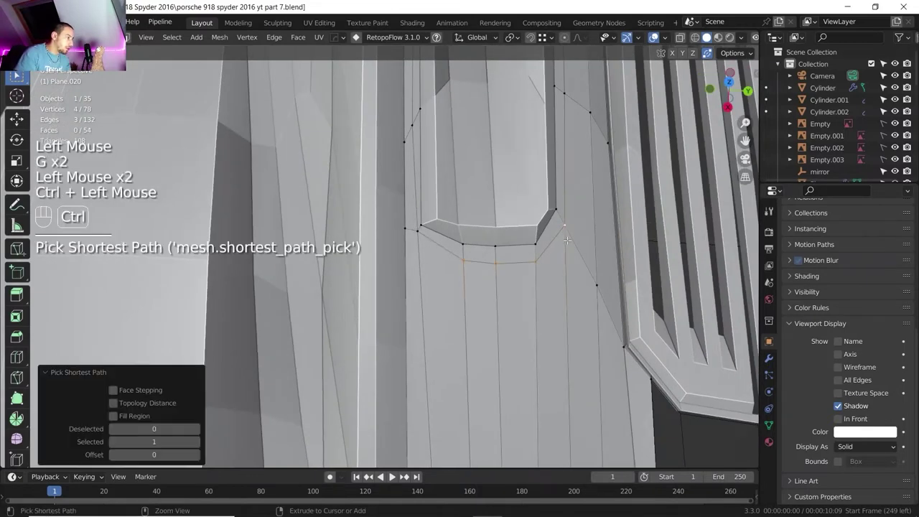
key(g)
key(g)
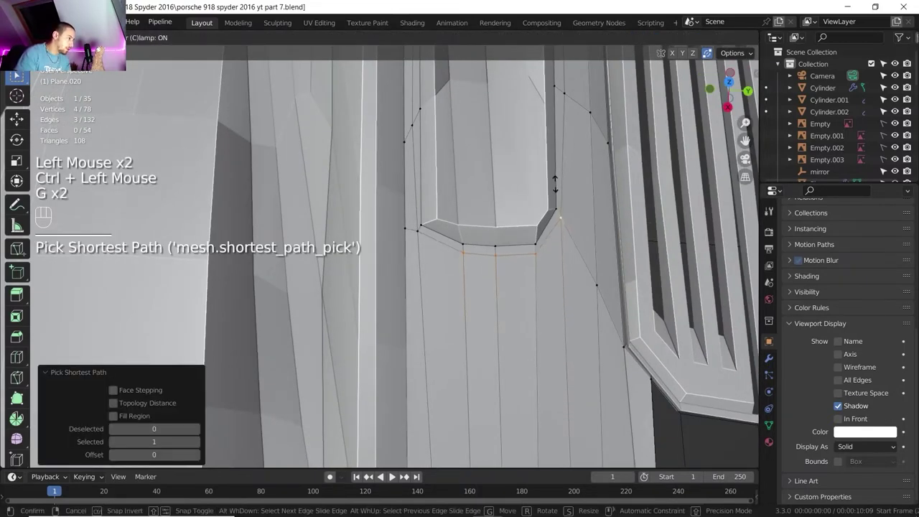
click(551, 169)
Step: Edge-slide the cut path along the exhaust trim's outer side towards the trim, with a factor of about 0.475
shift+middle_drag(462, 126, 470, 237)
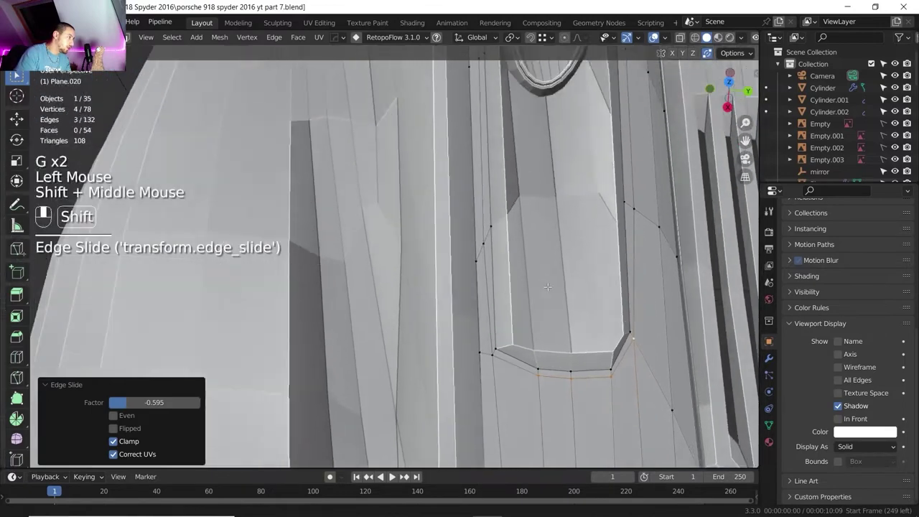
scroll(473, 244, down, 2)
click(475, 249)
shift+middle_drag(474, 301, 499, 431)
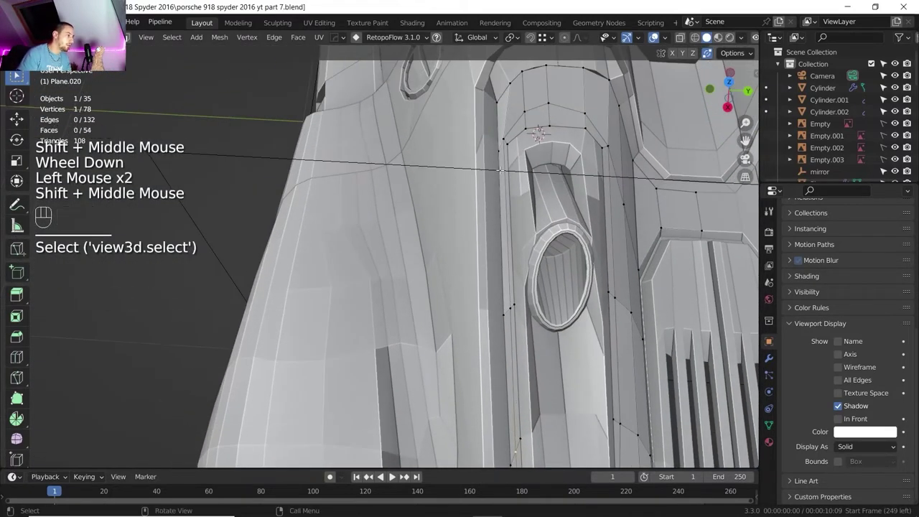
ctrl+click(499, 431)
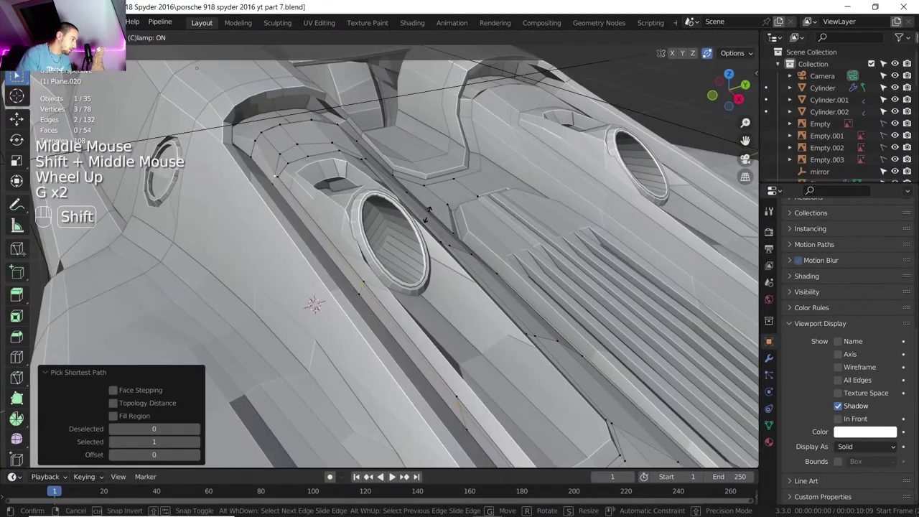
shift+click(426, 212)
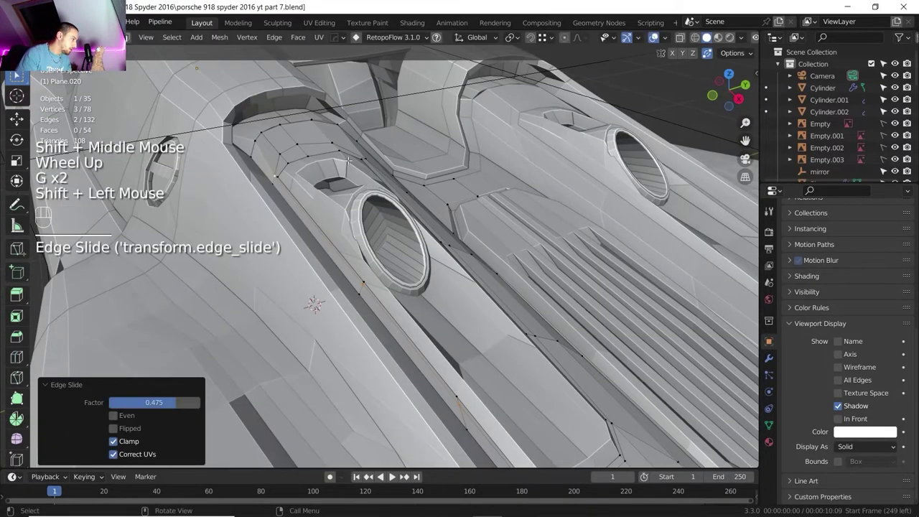
Step: Slide the cut line's vertex at the trim's outer front corner along its edge by a factor of about 0.171
middle_drag(427, 212, 289, 235)
scroll(308, 149, up, 2)
click(310, 159)
key(g)
key(g)
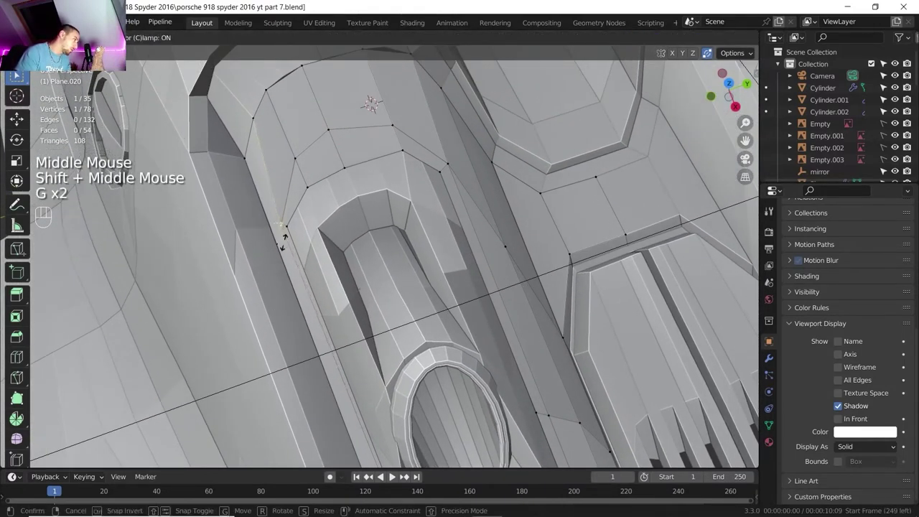
shift+click(291, 240)
Step: Select the cut path across the exhaust trim's front end and edge-slide it close to the trim
scroll(294, 242, down, 1)
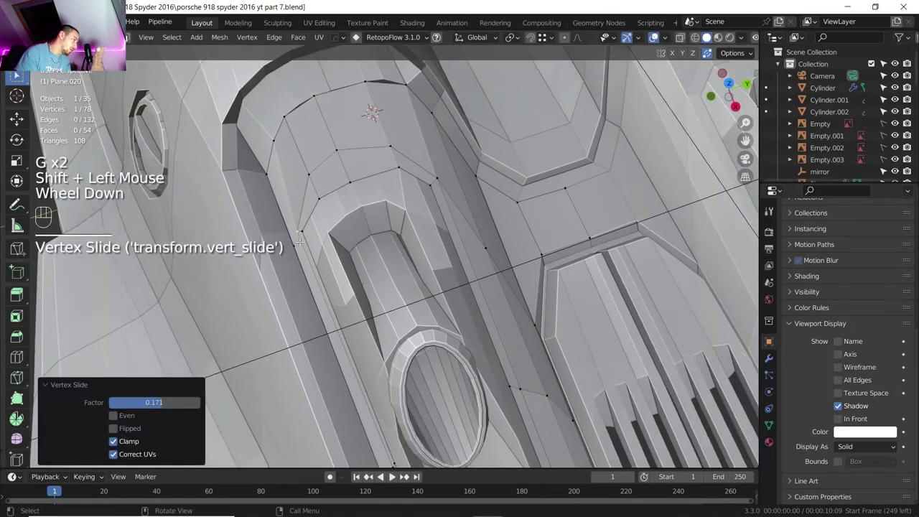
scroll(302, 240, up, 1)
click(300, 167)
ctrl+click(404, 130)
key(g)
key(g)
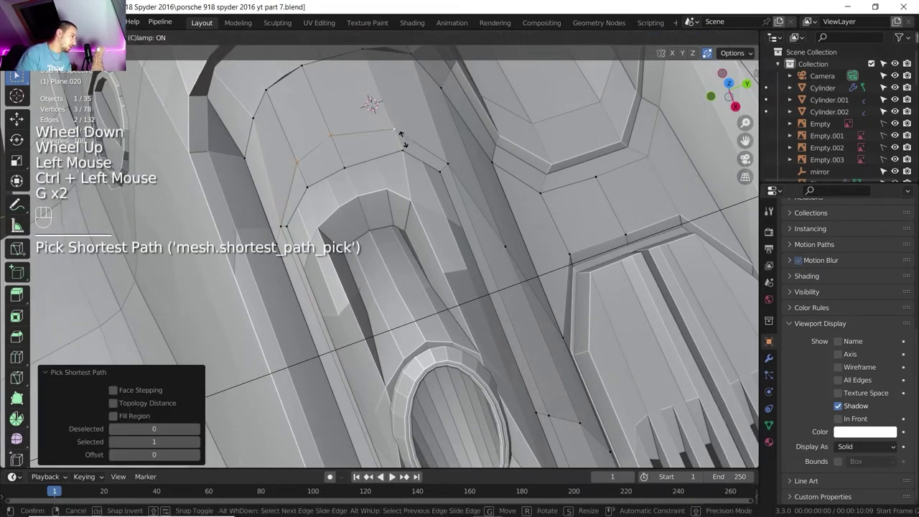
click(421, 164)
Step: Slide the front path's middle and inner corner vertices individually so the outline follows the exhaust trim evenly
click(340, 157)
key(g)
key(g)
click(342, 159)
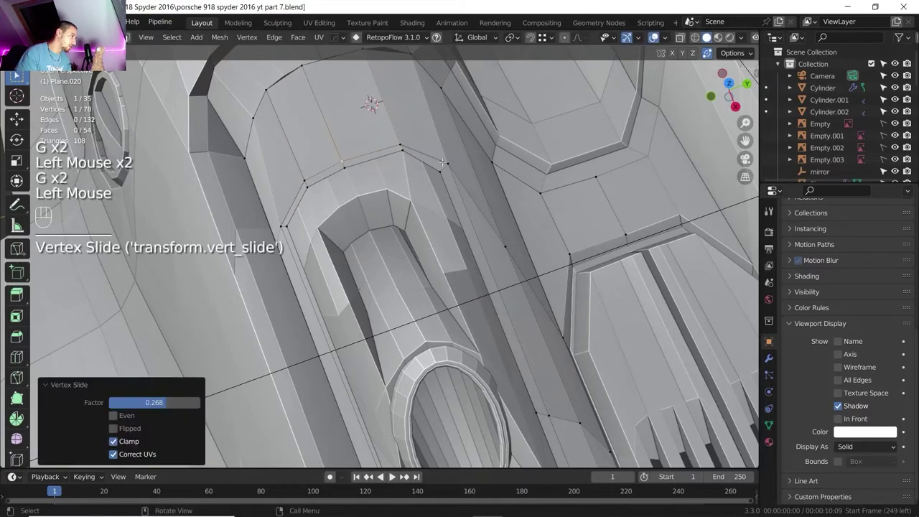
click(448, 170)
key(g)
key(g)
click(449, 185)
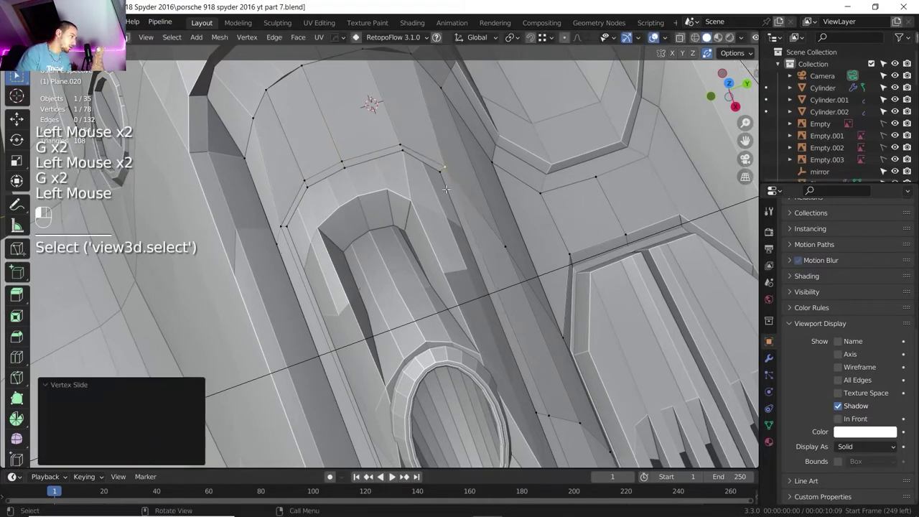
Step: Select the cut edge along the exhaust trim's inner side and edge-slide it to adjust its distance from the trim
scroll(449, 215, down, 1)
shift+middle_drag(445, 502, 316, 465)
click(365, 177)
shift+click(413, 309)
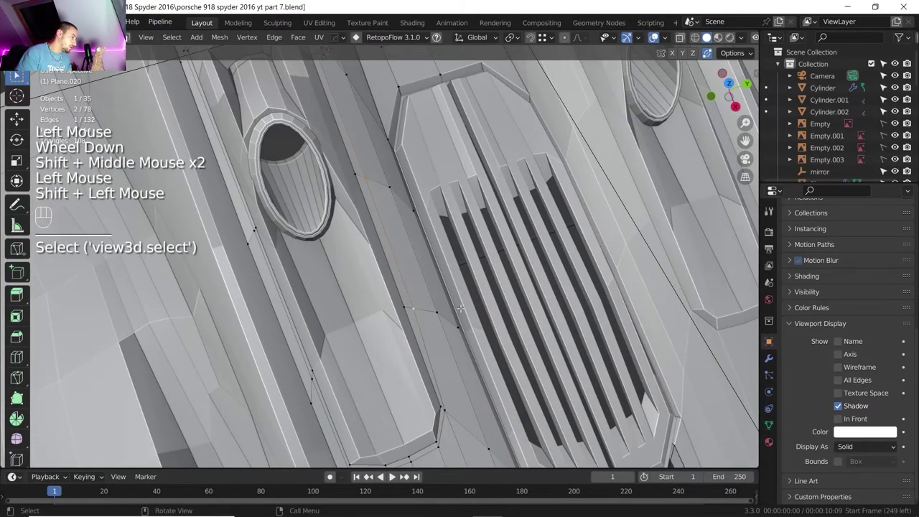
key(g)
key(g)
click(452, 308)
Step: Select the deck panel's edge loop bordering the exhaust trim, move it along Z, and finish editing
shift+scroll(452, 308, down, 1)
shift+middle_drag(453, 308, 409, 216)
middle_drag(409, 215, 366, 157)
shift+middle_drag(366, 158, 363, 370)
scroll(363, 370, up, 1)
key(2)
alt+click(377, 384)
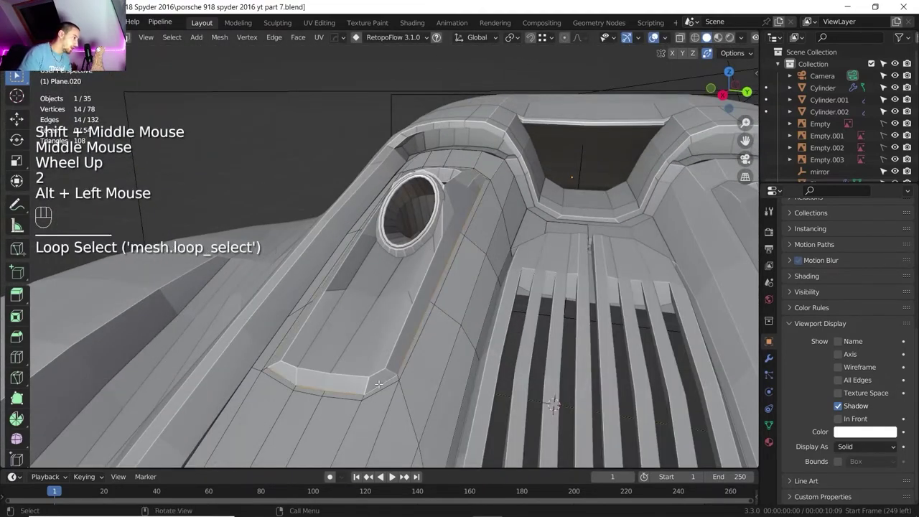
key(g)
key(z)
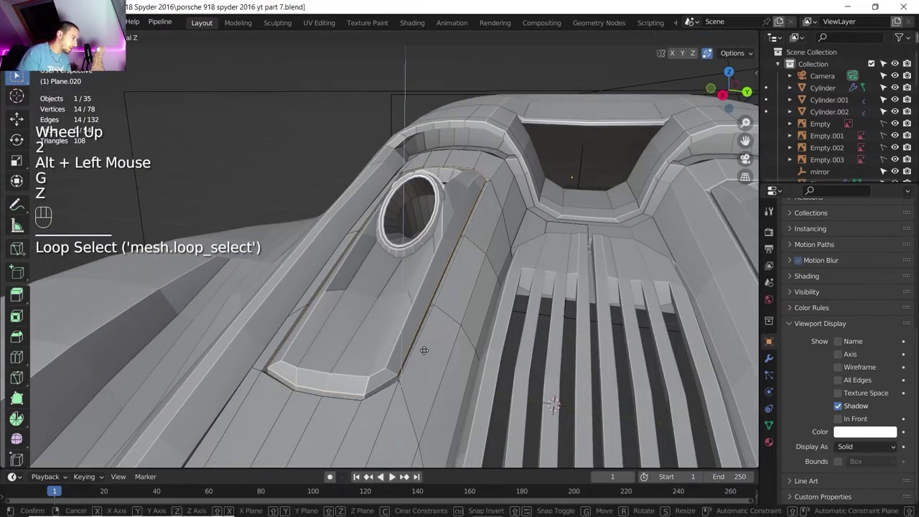
click(424, 350)
key(Tab)
Step: Compare the deck and exhaust surrounds with the rear reference photo, and open the next photo
scroll(431, 324, down, 2)
middle_drag(431, 323, 570, 463)
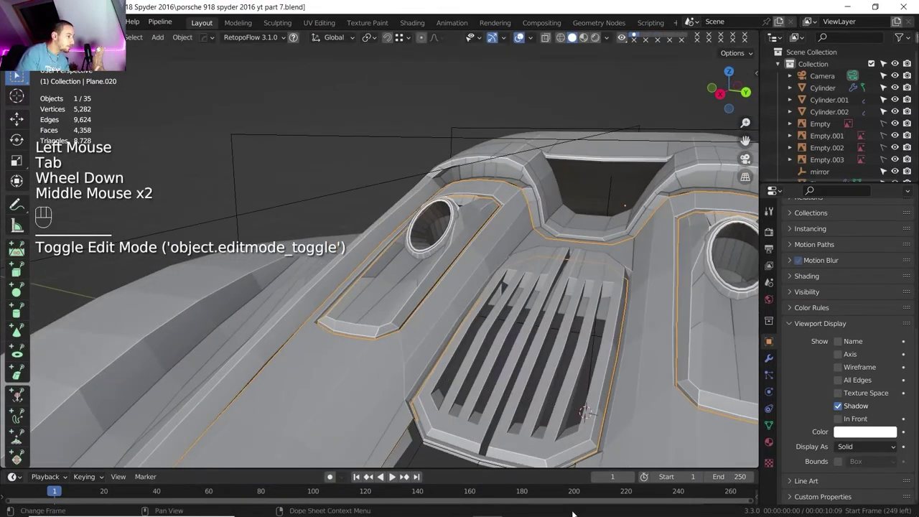
mouse_move(572, 514)
click(547, 505)
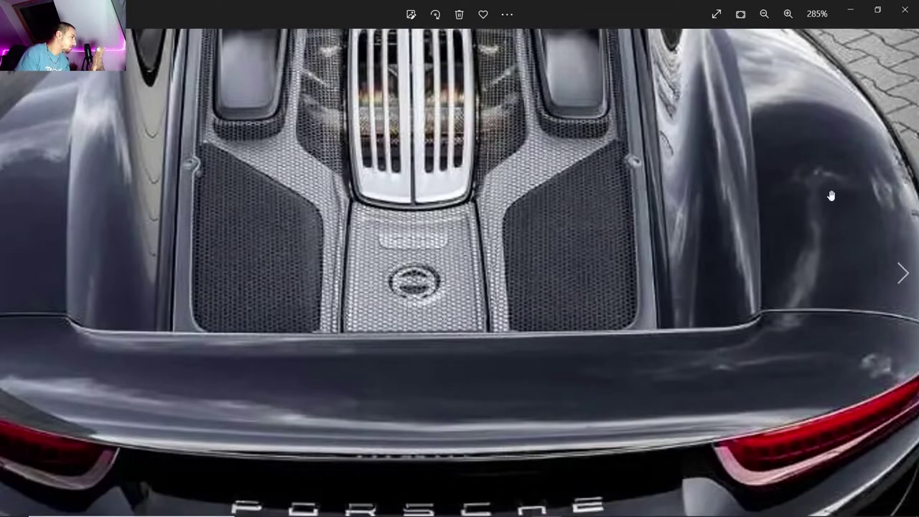
scroll(320, 165, up, 1)
drag(320, 165, 381, 351)
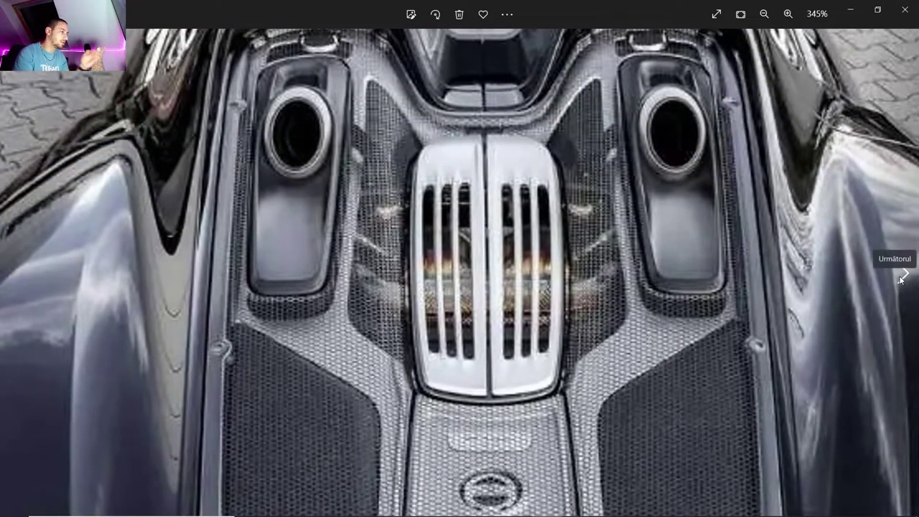
click(901, 274)
scroll(113, 281, up, 1)
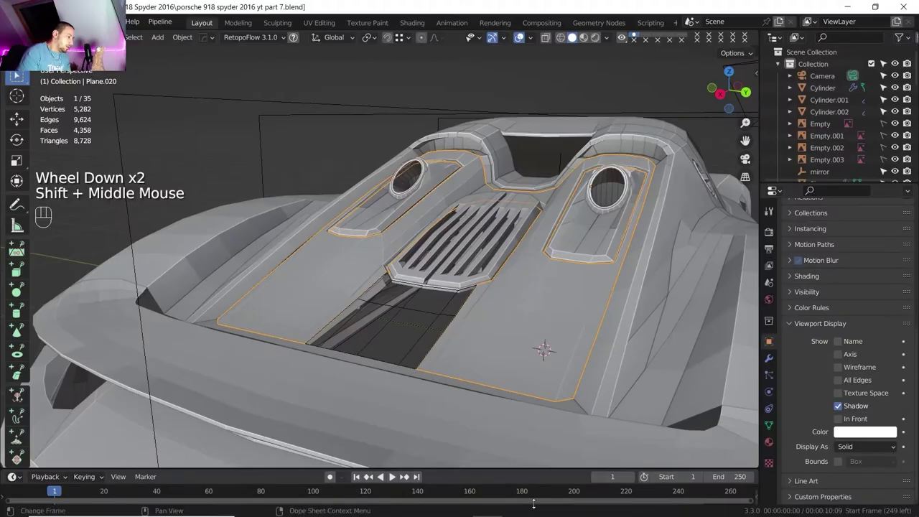
Step: Examine the mesh panels beside the engine grille in the angled reference photo and compare them with the modelled deck
scroll(475, 340, up, 1)
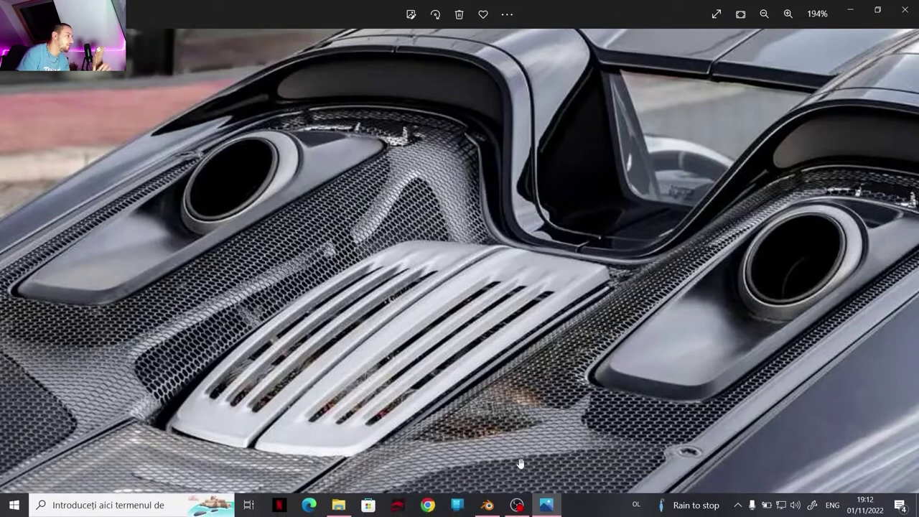
click(495, 511)
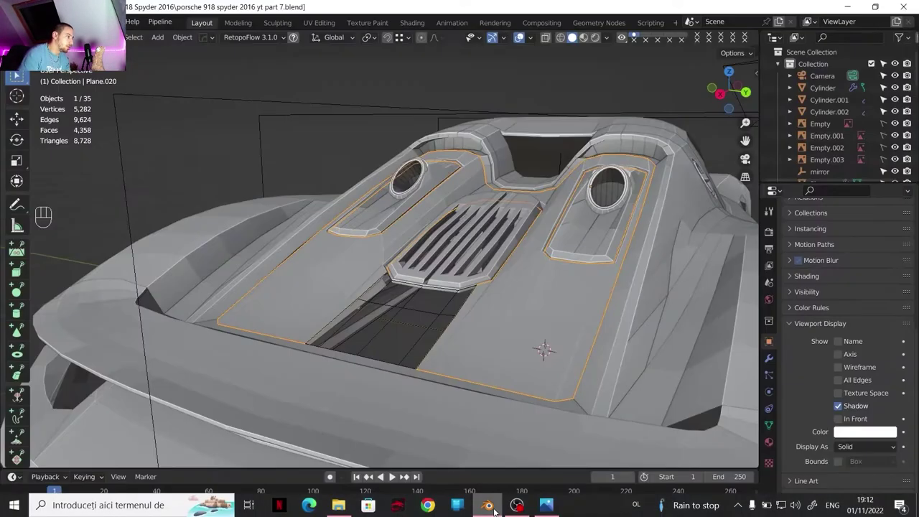
click(545, 506)
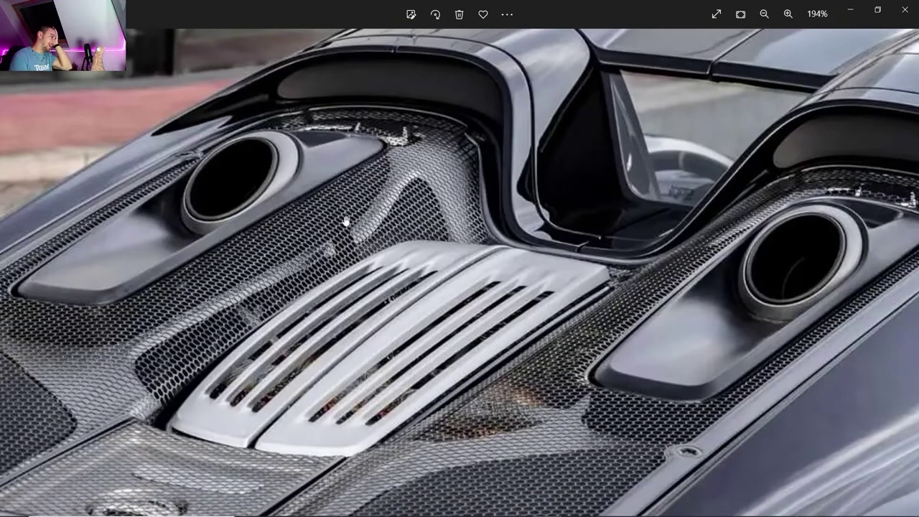
click(495, 511)
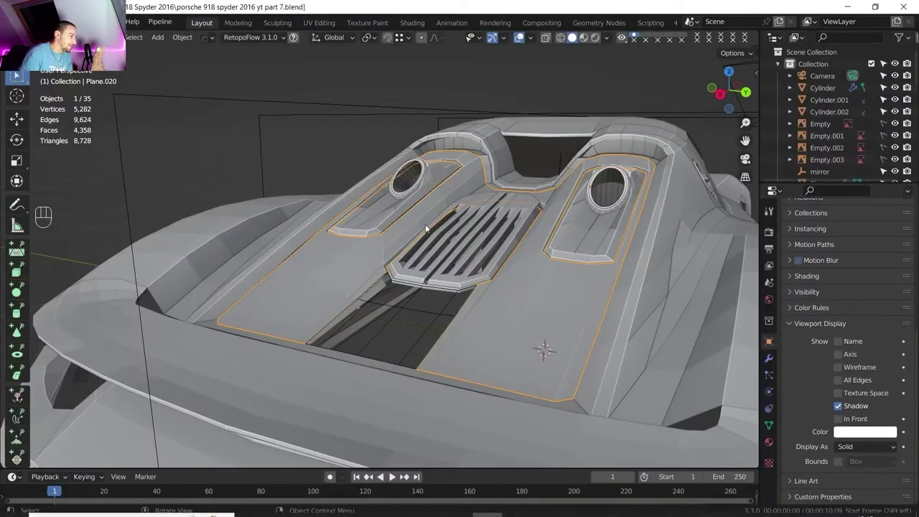
scroll(431, 202, up, 2)
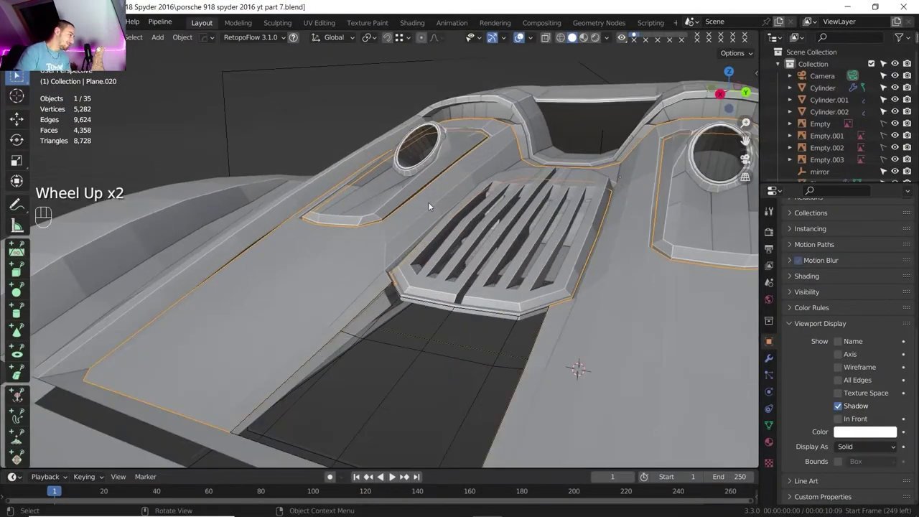
scroll(402, 225, down, 3)
middle_drag(373, 226, 409, 255)
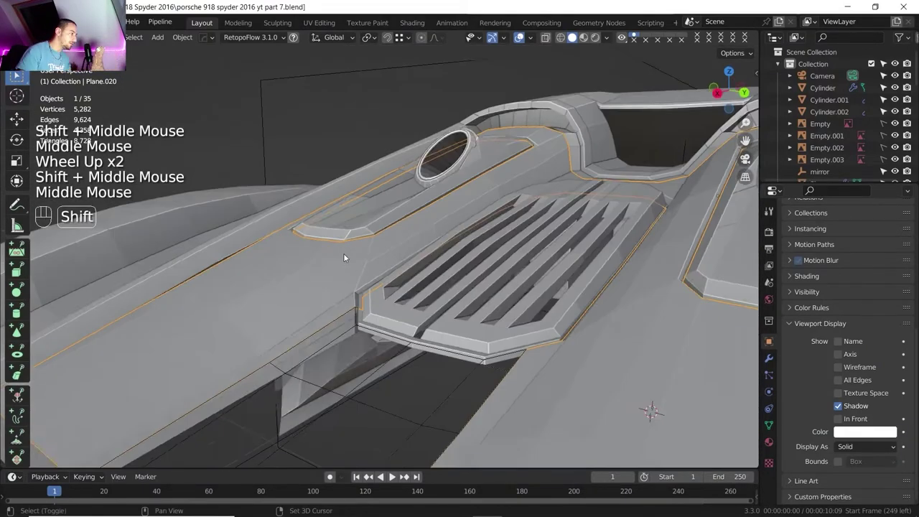
shift+middle_drag(343, 253, 350, 262)
middle_drag(351, 263, 359, 284)
middle_drag(391, 290, 398, 299)
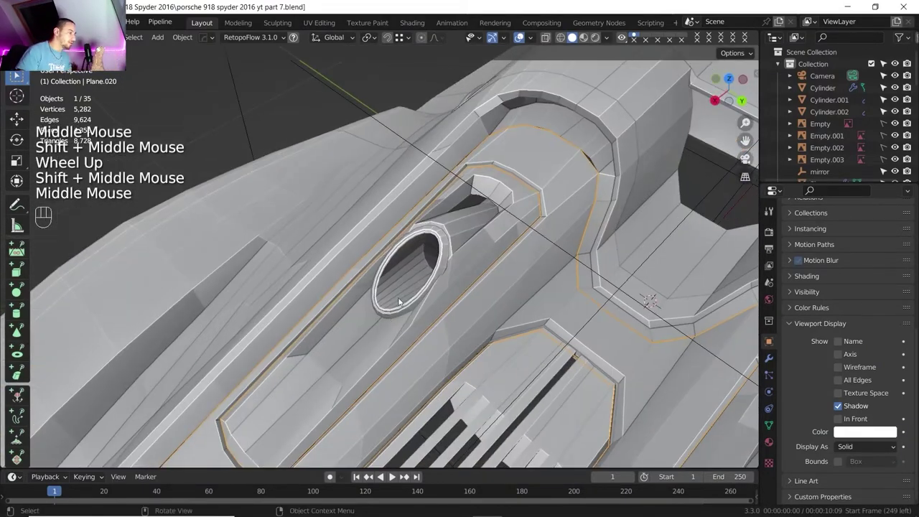
Step: Lower the surrounding frame's vertex at the gap along the deck panel's front edge by about 3.83 mm along Z
middle_drag(419, 268, 413, 244)
scroll(429, 226, up, 2)
middle_drag(413, 244, 398, 259)
scroll(392, 262, up, 3)
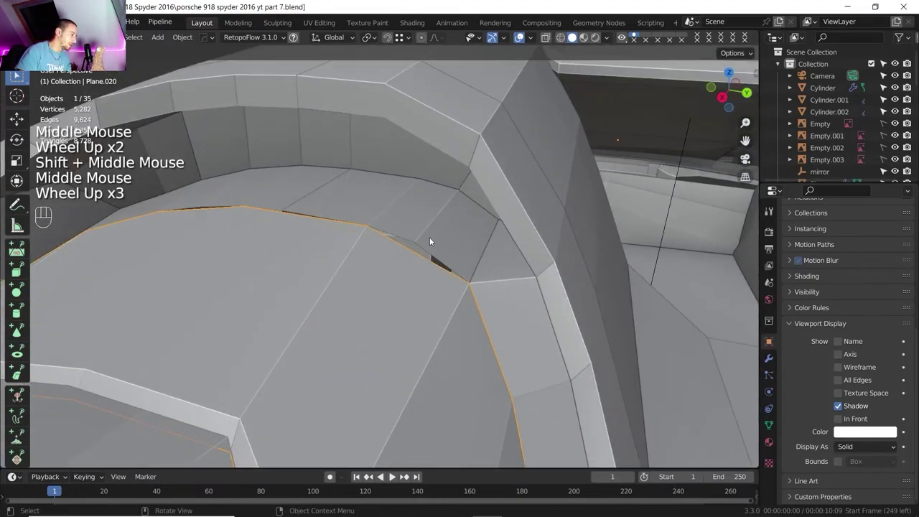
click(428, 228)
key(Tab)
key(1)
click(384, 270)
key(g)
key(z)
shift+click(363, 307)
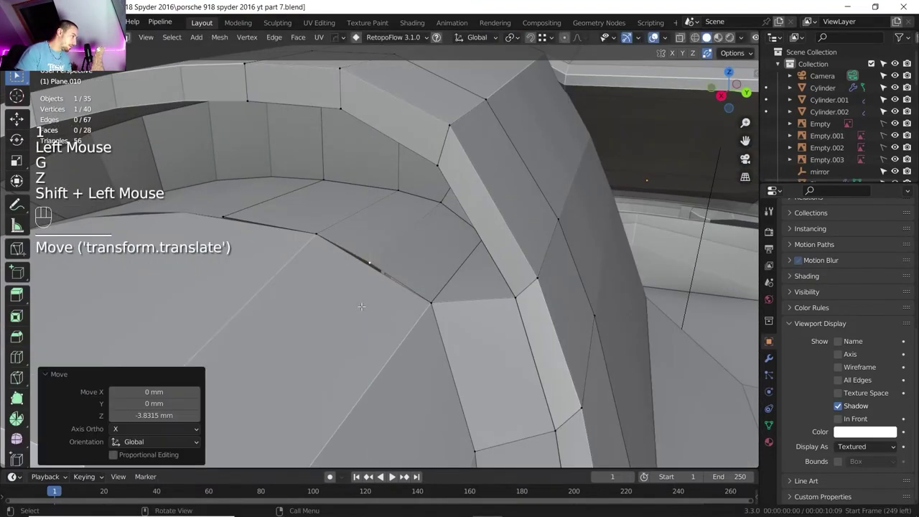
key(Tab)
Step: Add one loop cut along the side deck panel's inner border strip beside the engine grille, sliding it with a factor of about 0.427
scroll(379, 310, down, 2)
scroll(379, 314, down, 2)
shift+middle_drag(379, 313, 391, 197)
scroll(404, 174, down, 1)
shift+middle_drag(390, 197, 383, 203)
scroll(383, 203, up, 3)
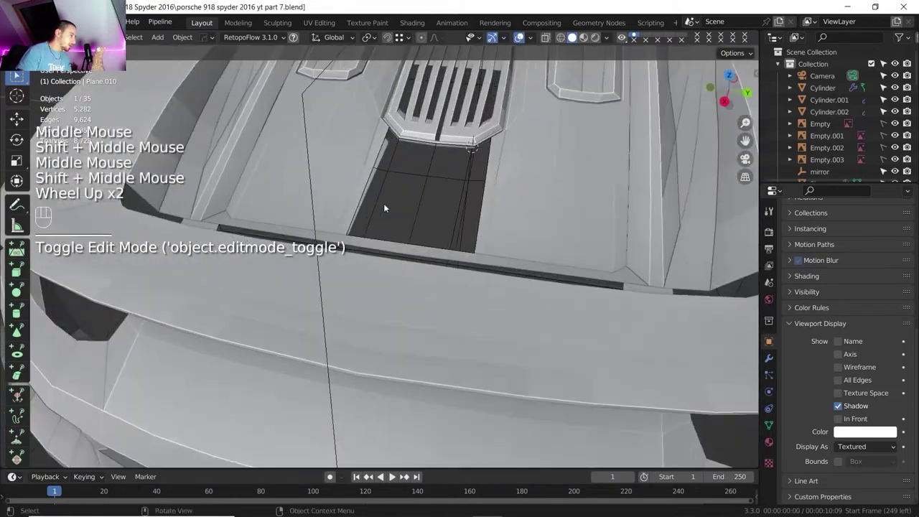
key(Tab)
shift+middle_drag(385, 155, 364, 201)
click(402, 231)
scroll(402, 231, down, 1)
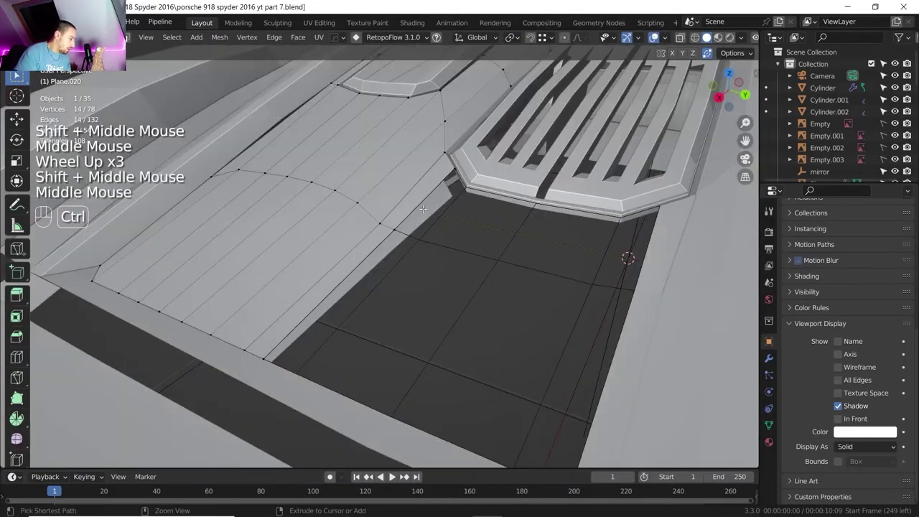
key(ctrl+r)
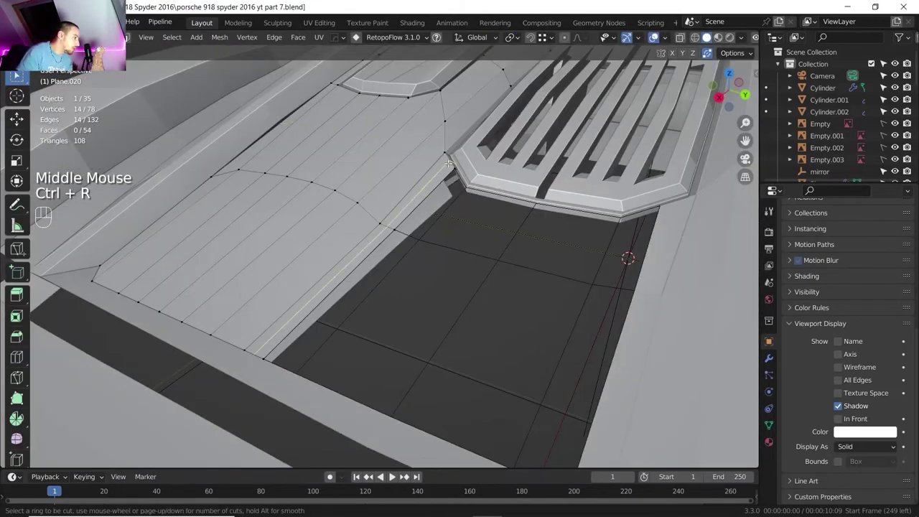
click(448, 163)
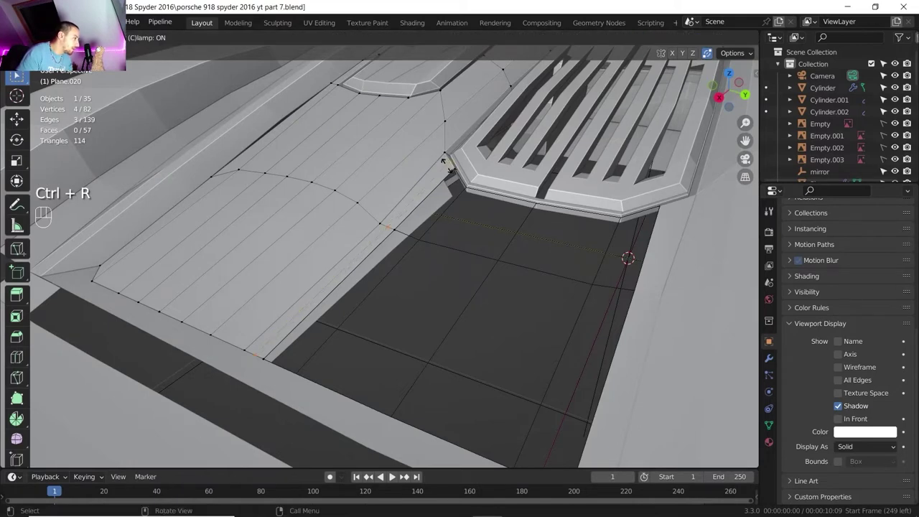
click(446, 170)
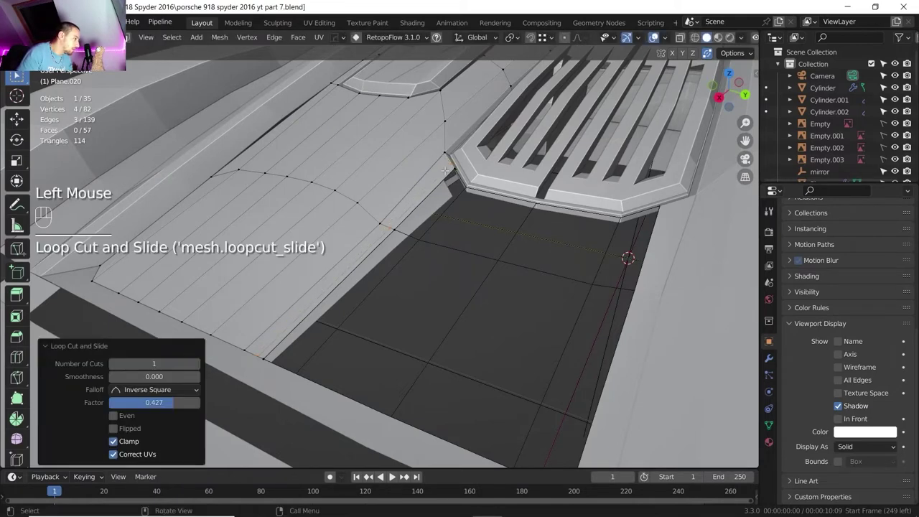
Step: Lower the rear end vertex of the new loop on the side deck panel by about 4.66 mm along Z
double_click(263, 356)
scroll(287, 336, up, 1)
middle_drag(287, 336, 540, 458)
scroll(165, 353, up, 4)
double_click(166, 353)
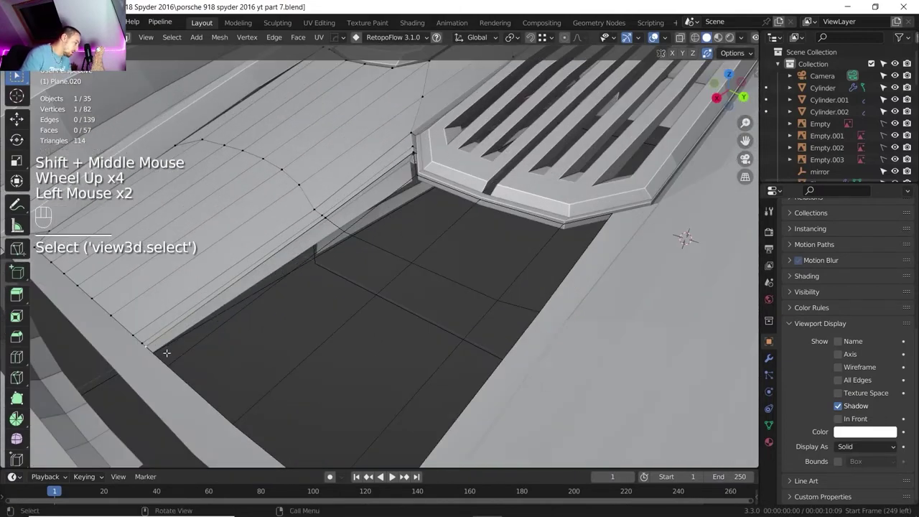
key(g)
key(z)
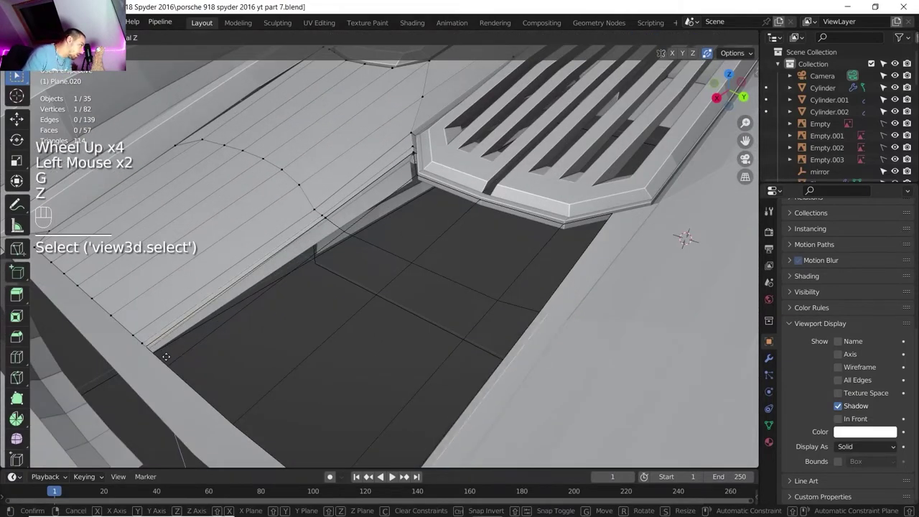
click(166, 358)
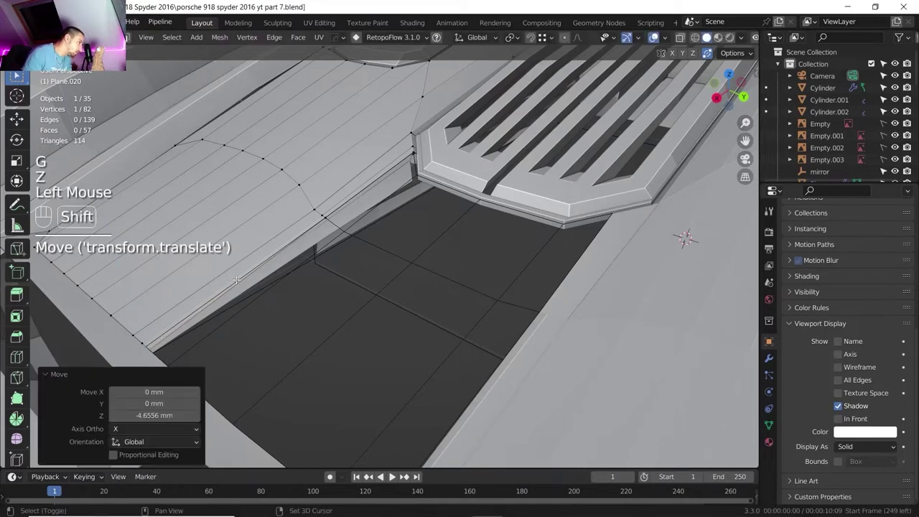
Step: Finish editing the side panel and set the centre panel behind the grille to display as Solid
shift+middle_drag(237, 279, 337, 229)
key(Tab)
click(343, 228)
click(865, 446)
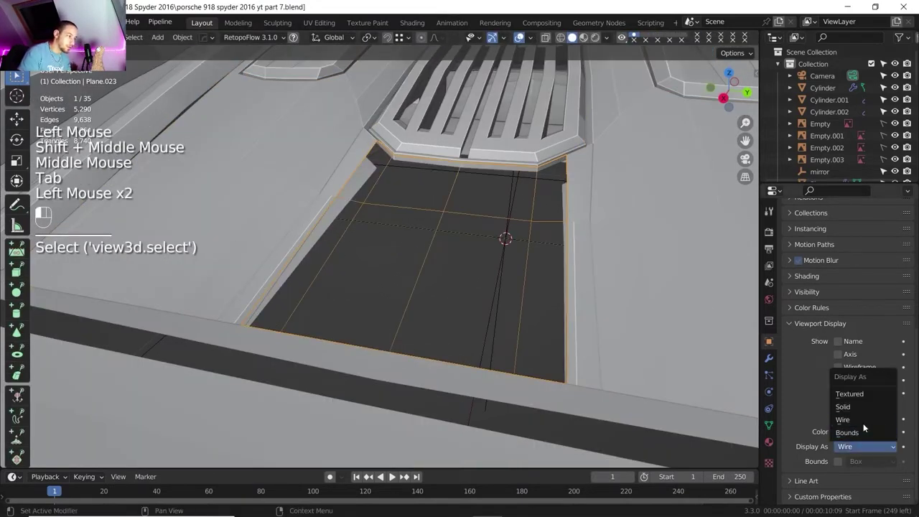
click(856, 408)
key(Tab)
shift+middle_drag(502, 236, 496, 266)
key(Tab)
Step: Select the lengthwise edge path along the side deck panel's inner border, apply LoopTools Gstretch to it, and change the Gstretch method
click(394, 283)
key(Tab)
key(2)
click(392, 280)
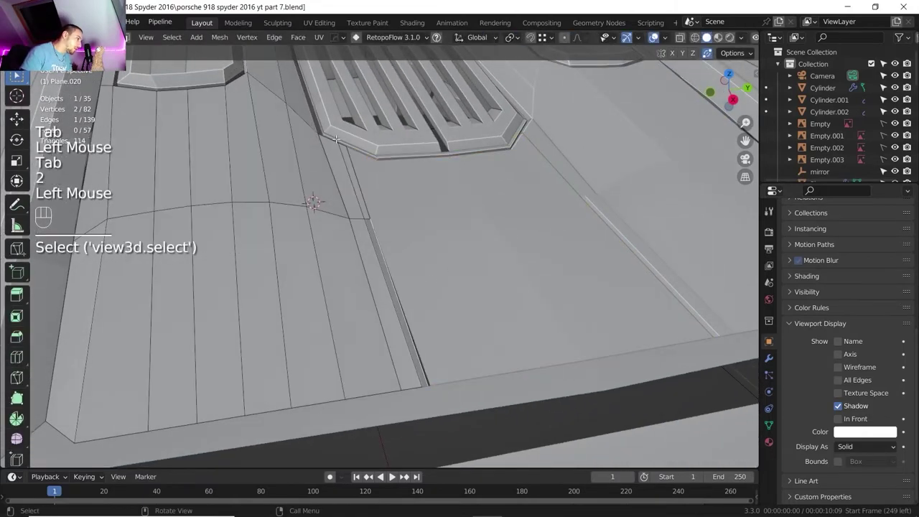
middle_drag(335, 139, 388, 176)
ctrl+click(313, 189)
right_click(388, 176)
mouse_move(366, 84)
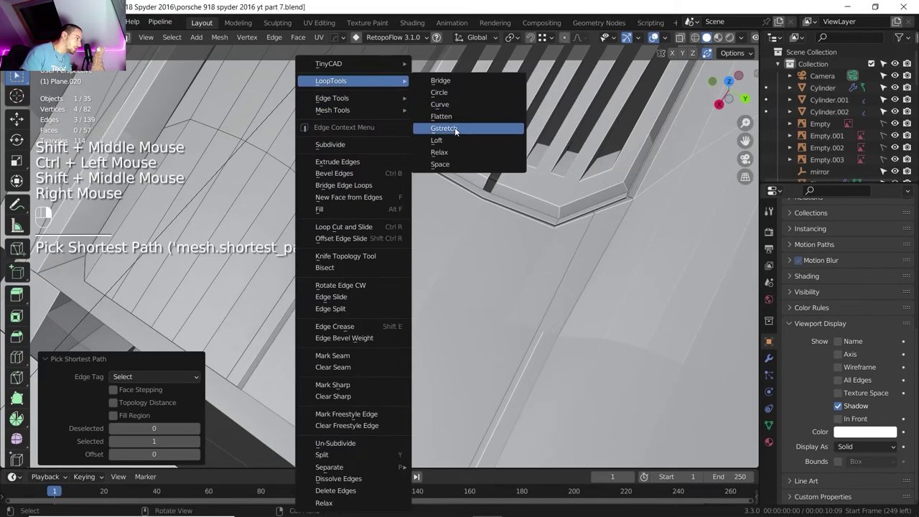
click(454, 128)
shift+middle_drag(441, 143, 445, 206)
scroll(448, 206, up, 1)
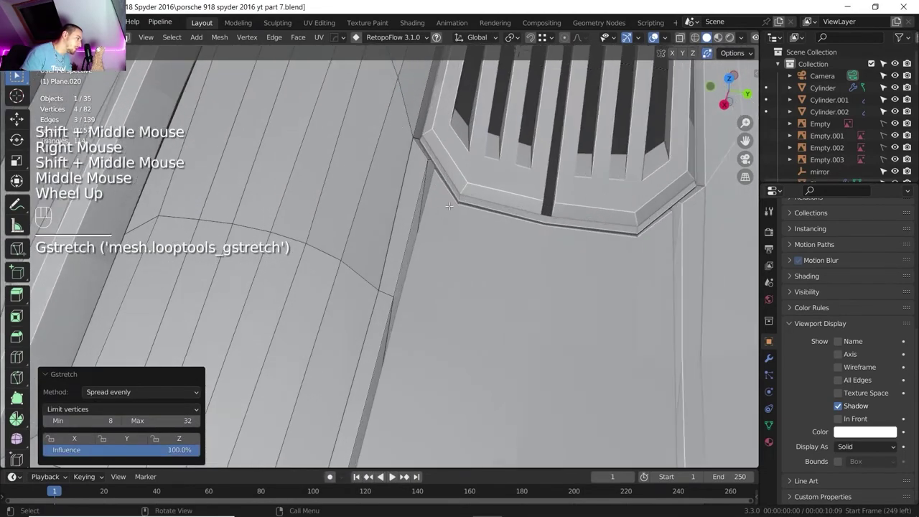
click(107, 392)
click(108, 426)
Step: Finish editing, add the centre panel to the selection, and isolate it with the side deck panel in local view
shift+middle_drag(395, 190, 438, 229)
key(Tab)
scroll(388, 252, down, 2)
middle_drag(366, 260, 312, 276)
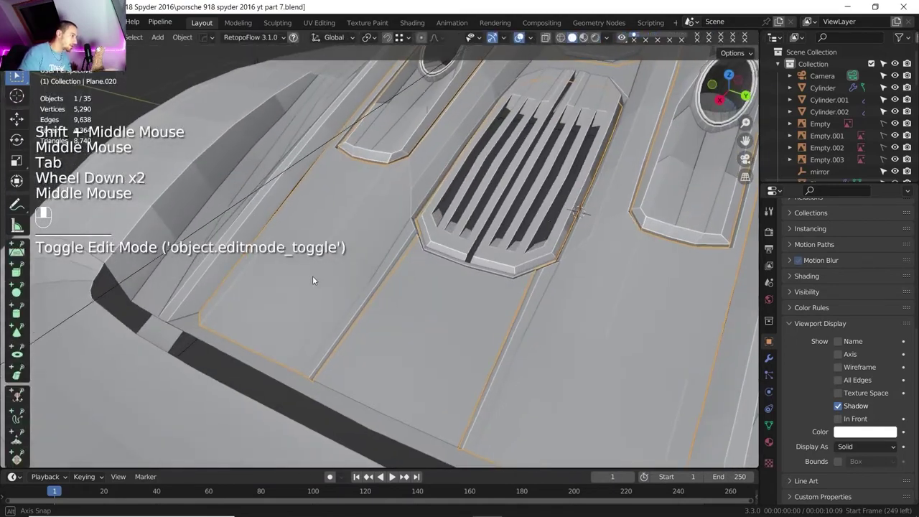
middle_drag(374, 276, 416, 263)
scroll(412, 279, up, 1)
shift+middle_drag(416, 263, 416, 283)
shift+click(411, 267)
key(slash)
scroll(420, 266, up, 3)
Step: Duplicate the centre panel behind the grille opening and offset the copy about 30.56 mm downward along Z
key(Tab)
click(419, 264)
key(Tab)
click(421, 289)
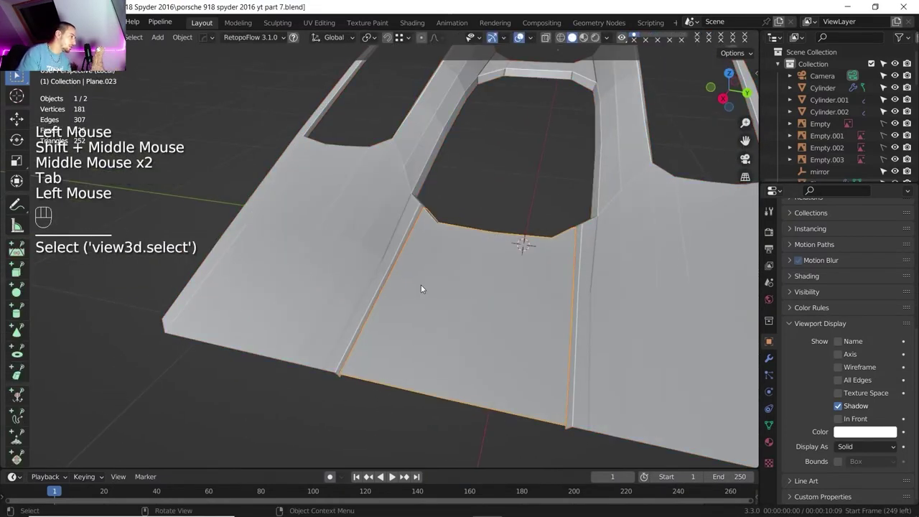
key(shift+d)
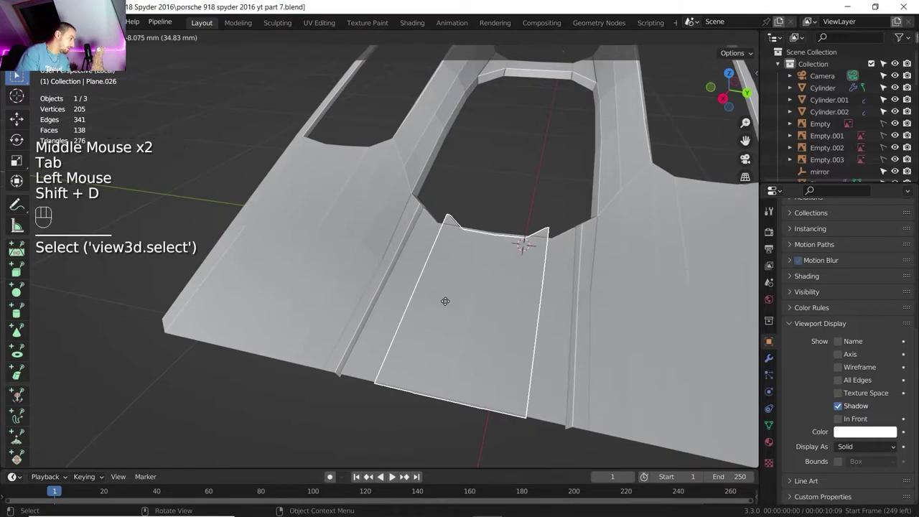
key(z)
click(440, 310)
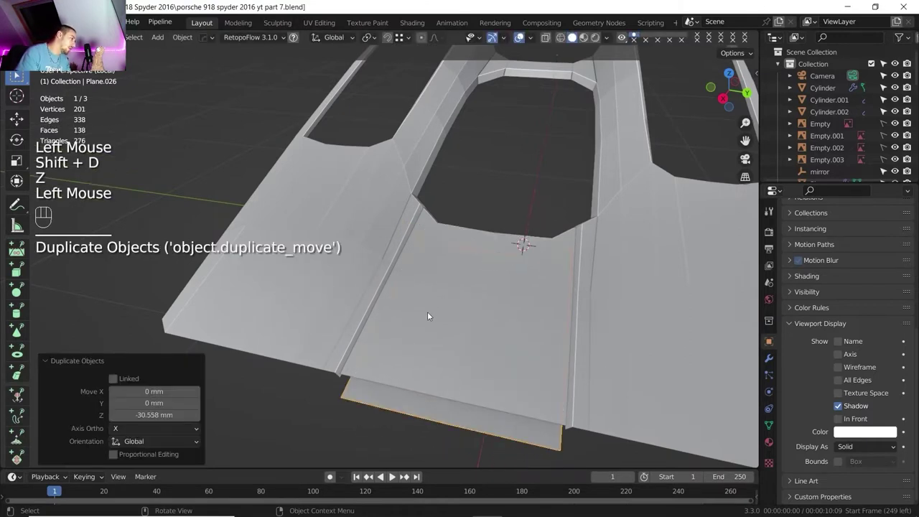
Step: Add one loop cut lengthwise near the outer side of the upper centre panel, slid to a factor of about -0.565
middle_drag(404, 359, 402, 340)
click(403, 332)
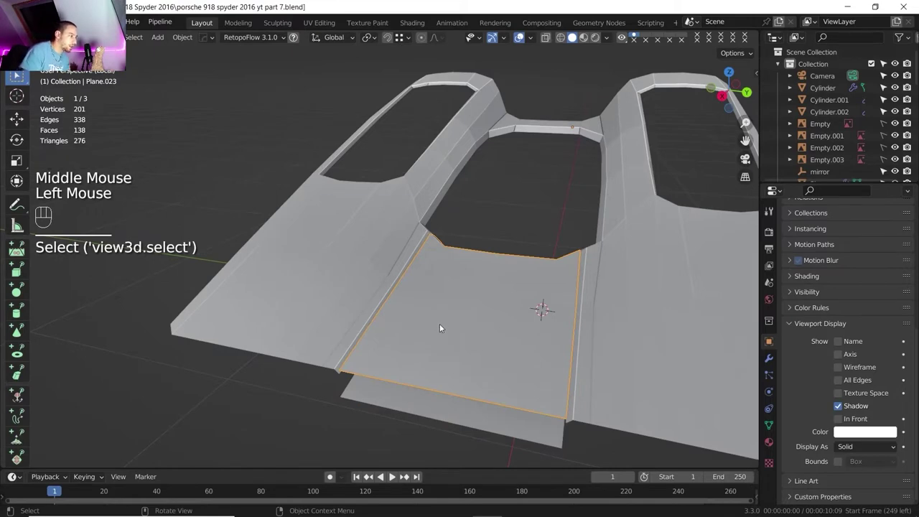
middle_drag(439, 324, 470, 323)
key(Tab)
middle_drag(424, 309, 408, 307)
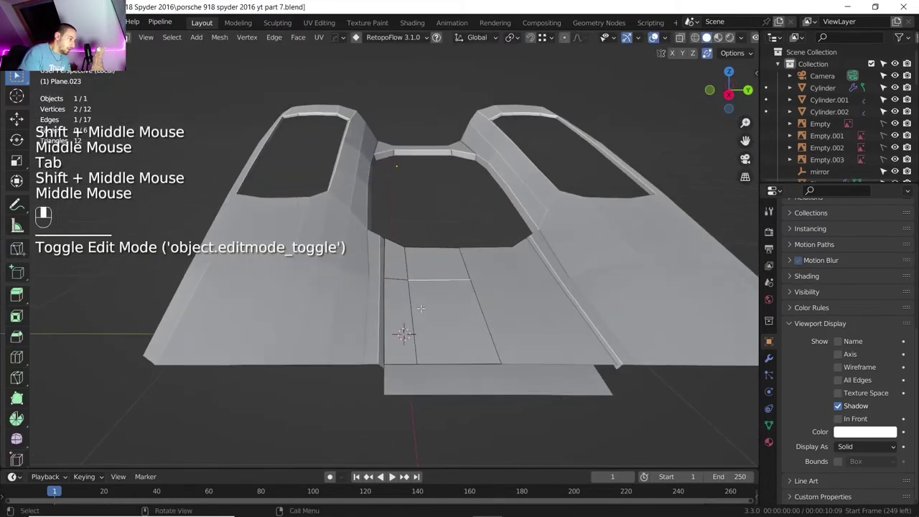
key(ctrl+r)
click(408, 305)
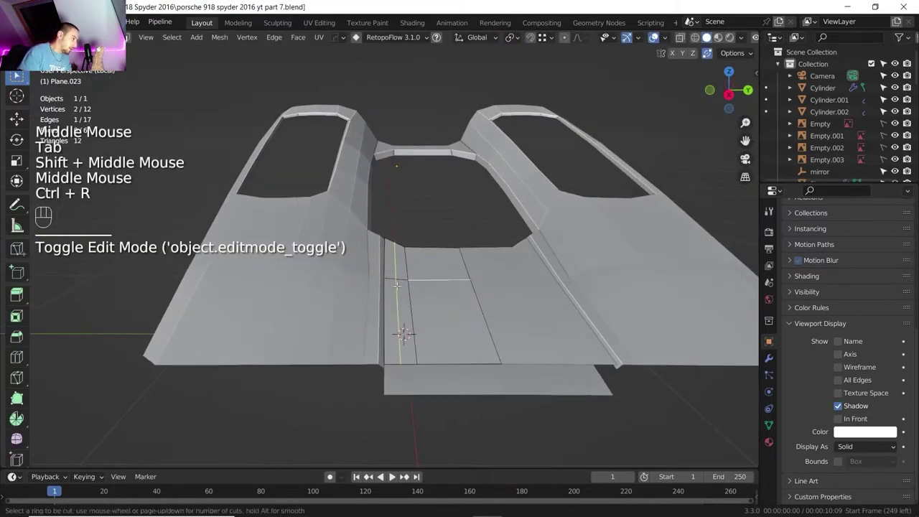
click(386, 293)
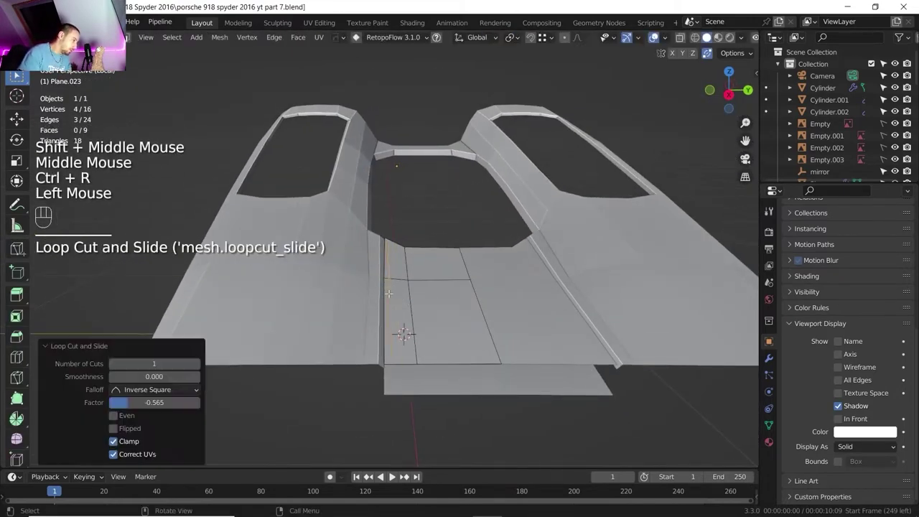
Step: Move the upper centre panel's outer rear corner vertex onto the adjoining side panel with snapping
shift+middle_drag(385, 293, 374, 307)
scroll(374, 308, up, 3)
shift+middle_drag(375, 308, 369, 314)
middle_drag(369, 314, 364, 321)
key(1)
click(363, 330)
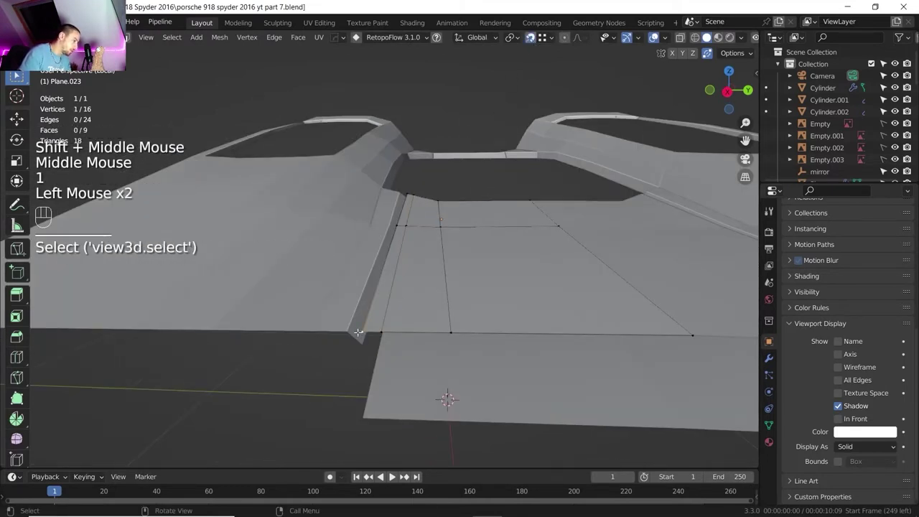
key(g)
click(376, 307)
Step: Select the chain of edges along the upper centre panel's outer side and even it out with LoopTools
key(2)
click(376, 262)
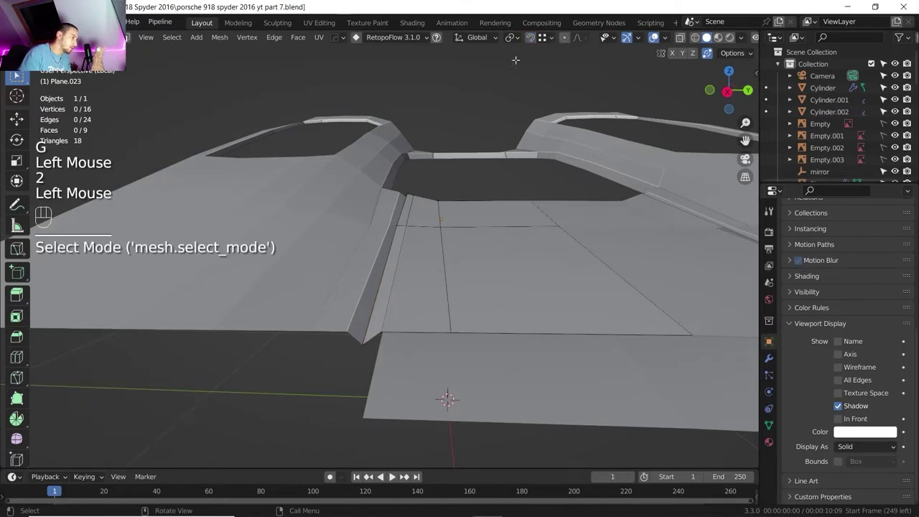
click(382, 258)
middle_drag(383, 259, 424, 208)
ctrl+click(436, 194)
right_click(439, 198)
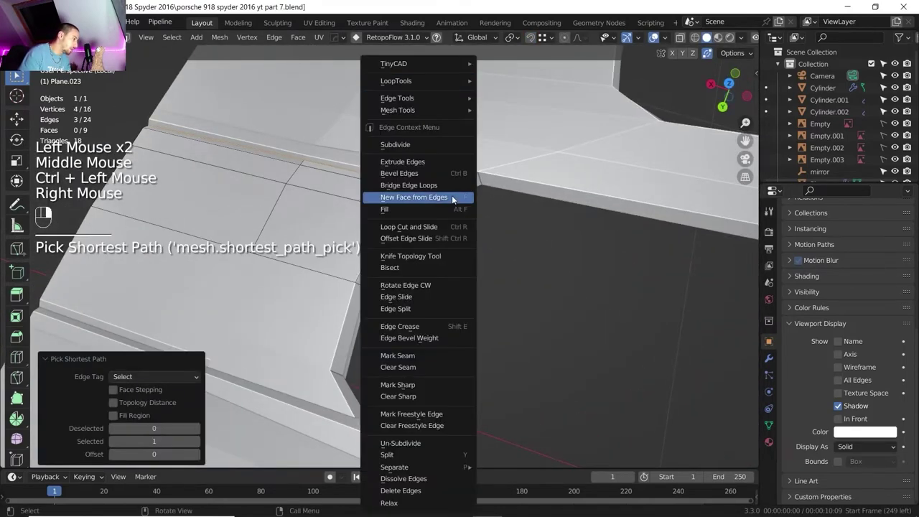
mouse_move(431, 80)
click(539, 131)
Step: Return to object mode and set the upper centre panel's viewport display to Wire
shift+middle_drag(538, 134, 495, 209)
key(Tab)
scroll(495, 208, down, 2)
shift+middle_drag(496, 208, 487, 250)
shift+middle_drag(486, 250, 448, 251)
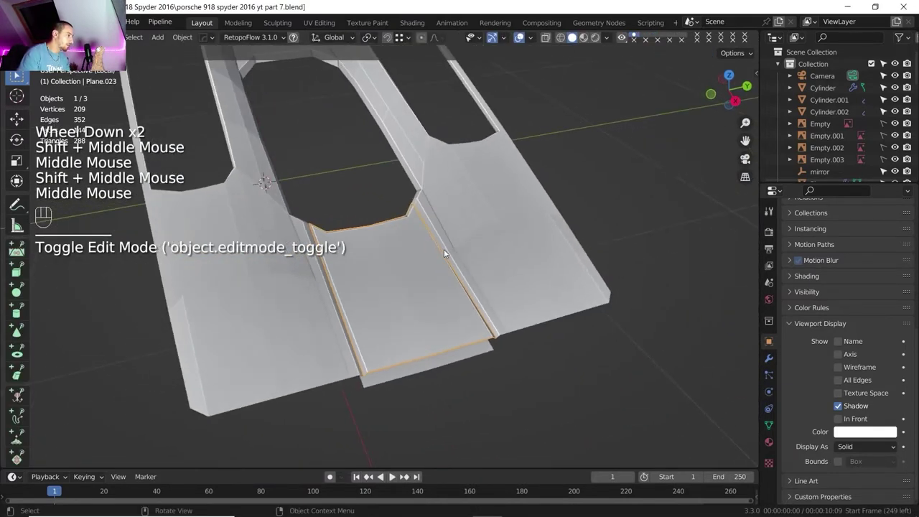
scroll(447, 250, down, 1)
key(Tab)
key(Tab)
click(420, 266)
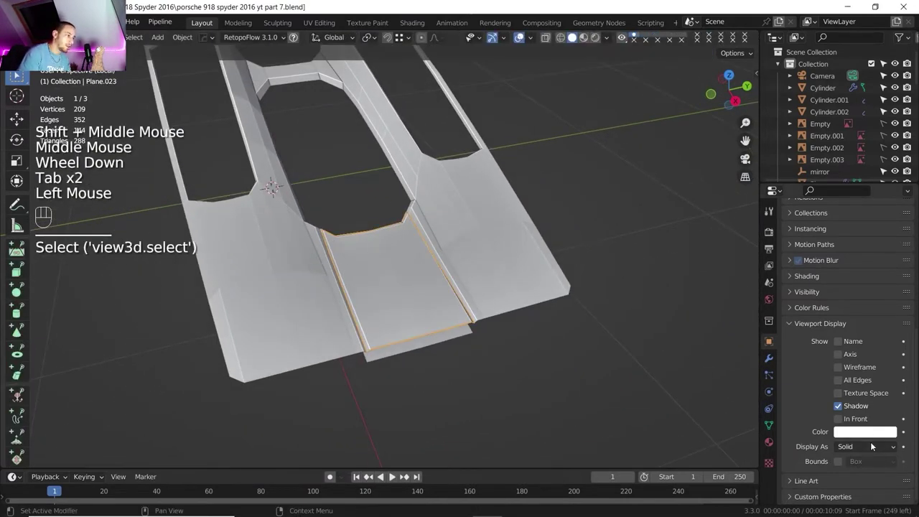
click(872, 446)
click(862, 420)
Step: Set the side panel mesh's viewport display to Wire and exit local view to show the whole car
click(292, 298)
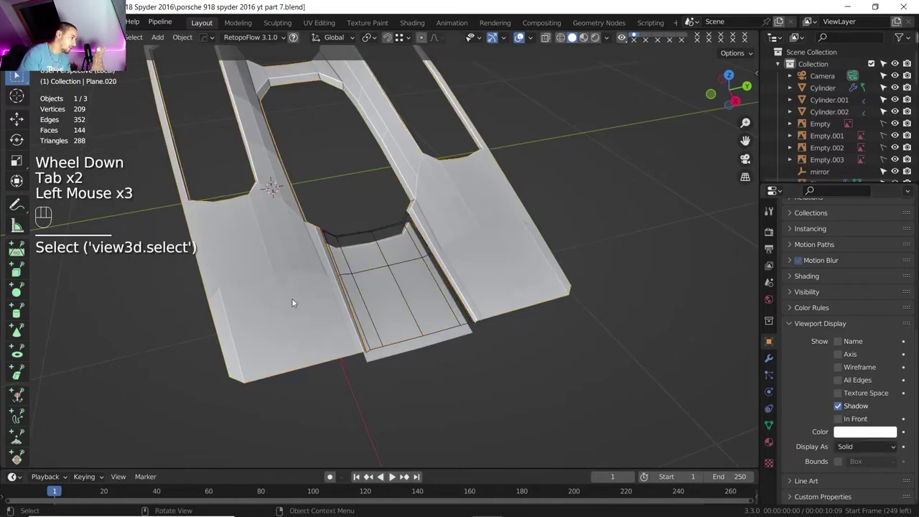
key(slash)
middle_drag(359, 285, 395, 276)
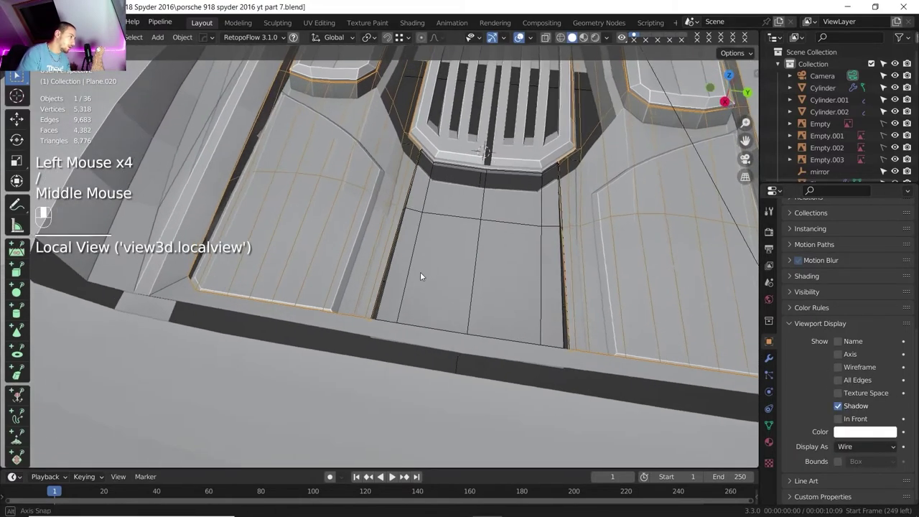
shift+middle_drag(395, 277, 333, 282)
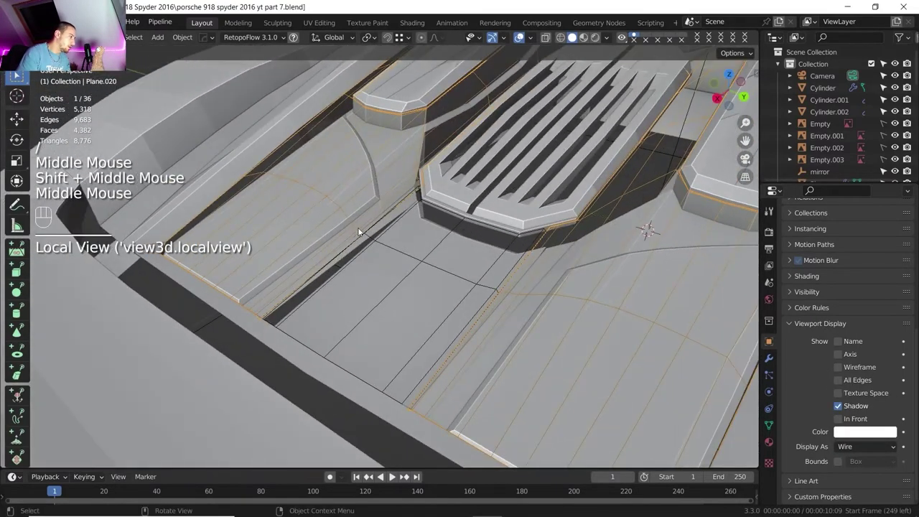
Step: Isolate the lower centre panel and the surrounding inner deck mesh in local view
click(404, 259)
shift+click(394, 176)
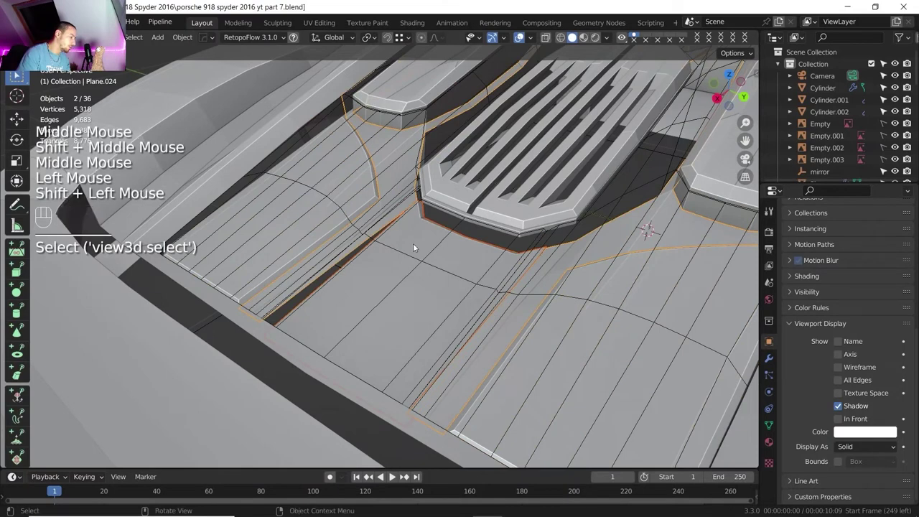
key(KP_Divide)
Step: Raise the lower centre panel about 22 mm along Z and fine-tune its height against the surrounding mesh
shift+middle_drag(413, 245, 420, 242)
middle_drag(420, 243, 391, 241)
scroll(384, 271, up, 3)
scroll(399, 263, up, 1)
click(399, 264)
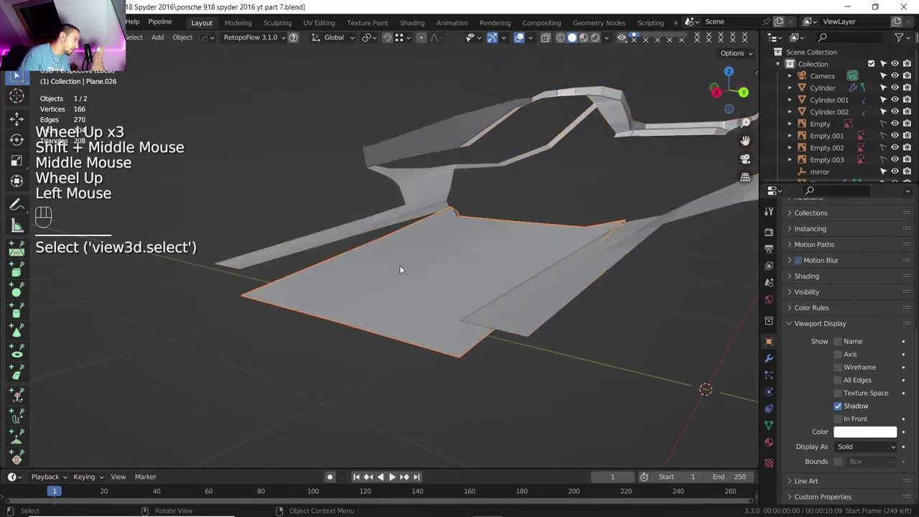
key(g)
key(z)
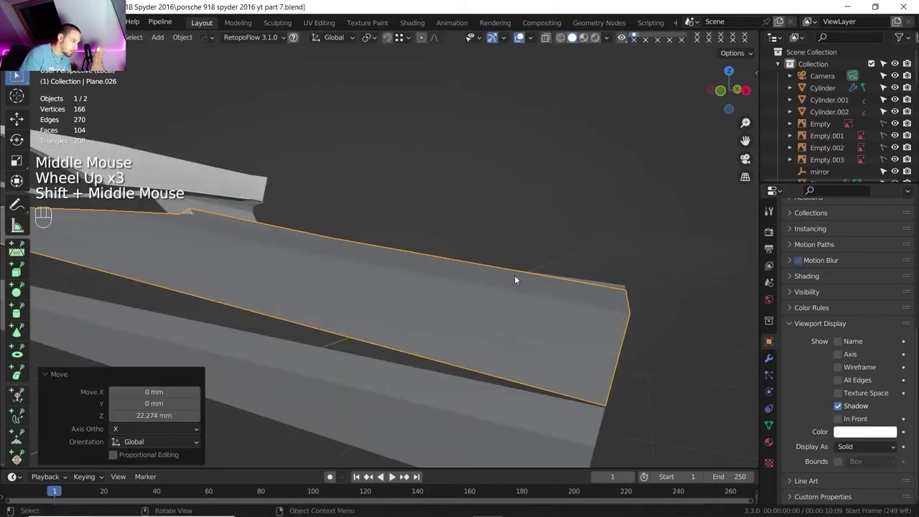
key(g)
key(z)
Step: Select the two narrow lip faces at the centre panel's inner end and lower them about 24 mm along Z
key(shift)
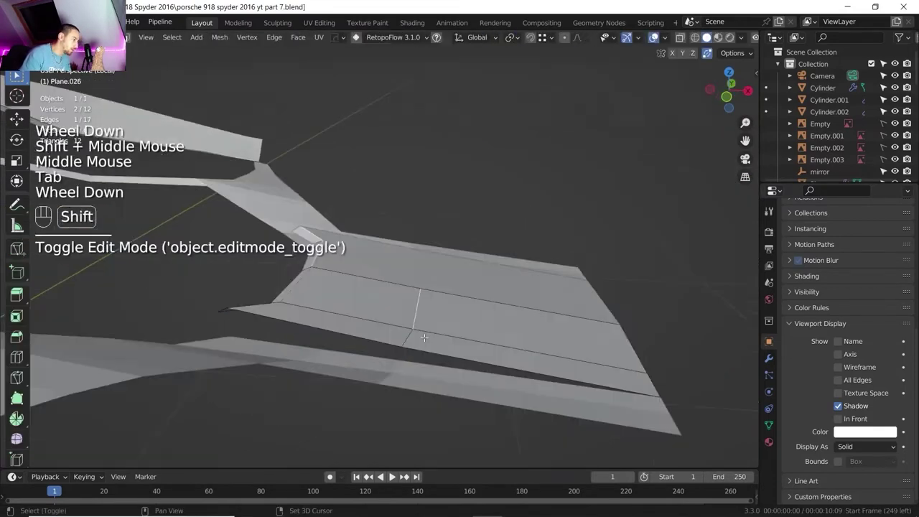
shift+middle_drag(424, 338, 441, 337)
middle_drag(442, 337, 462, 336)
shift+click(462, 336)
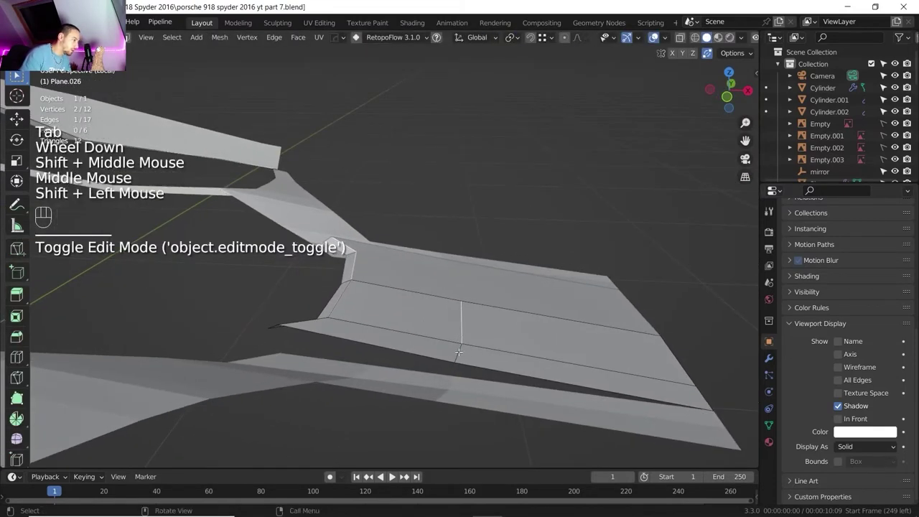
click(463, 336)
click(462, 336)
shift+click(459, 350)
key(g)
key(z)
shift+click(466, 466)
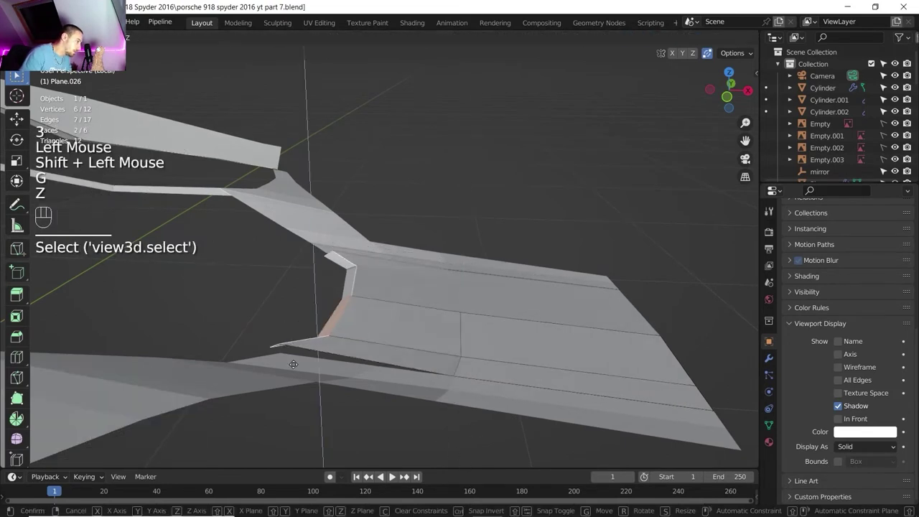
key(shift)
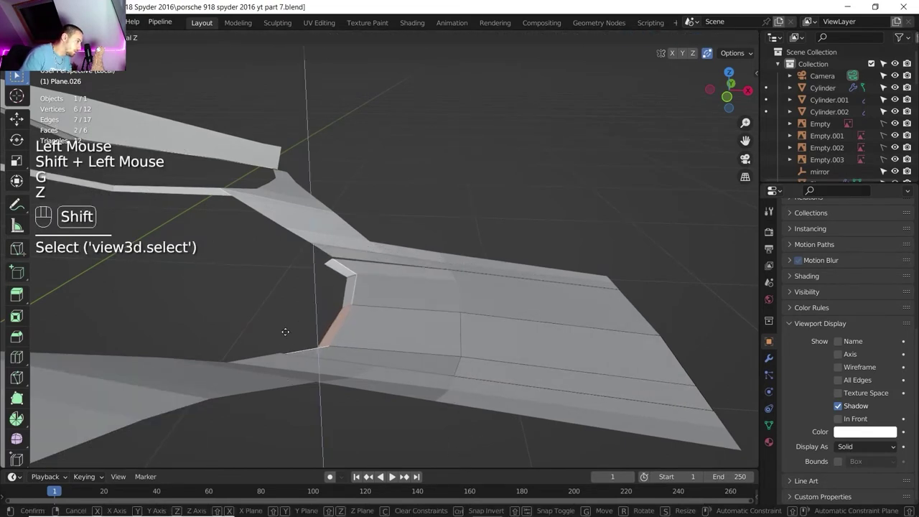
shift+click(285, 314)
Step: Check the rear deck's reference photo and examine how the centre panel's inner end meets the surrounding mesh
key(alt+Tab)
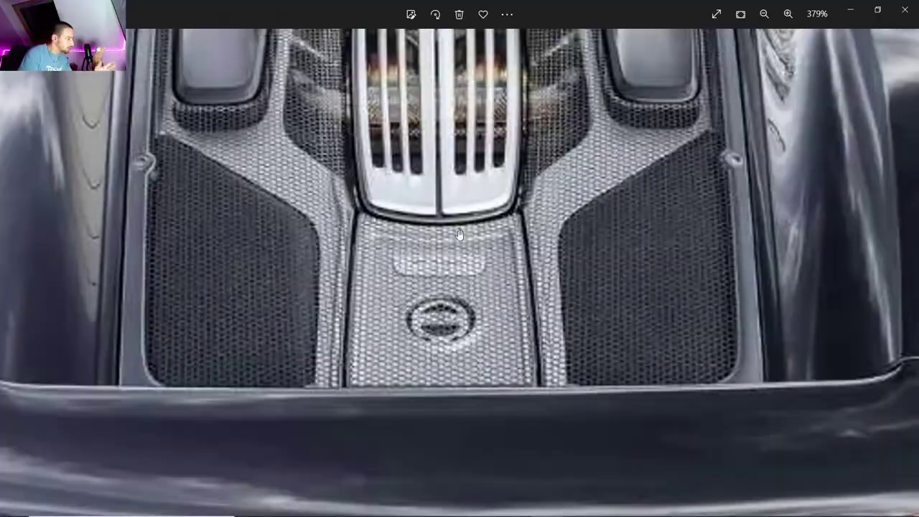
click(488, 505)
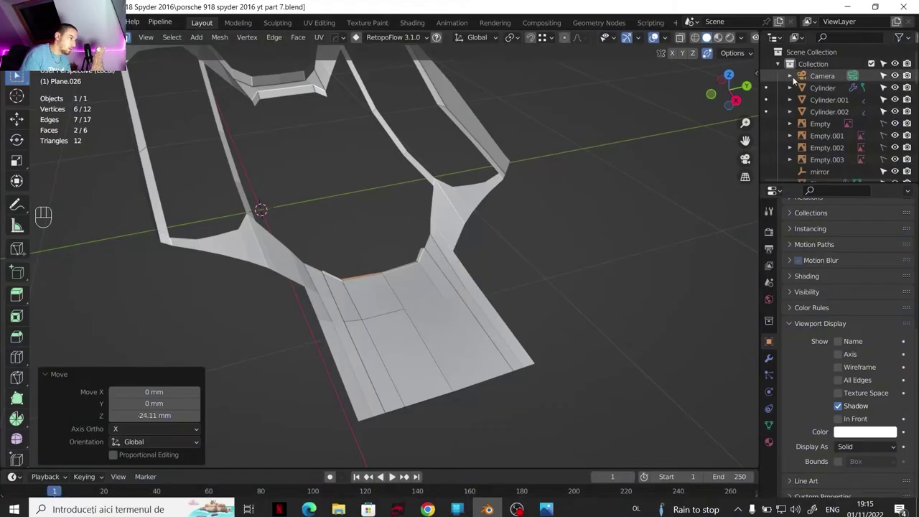
click(726, 84)
scroll(484, 192, up, 2)
scroll(484, 191, up, 1)
shift+middle_drag(484, 191, 459, 215)
middle_drag(460, 215, 416, 244)
scroll(416, 244, down, 2)
middle_drag(416, 244, 366, 288)
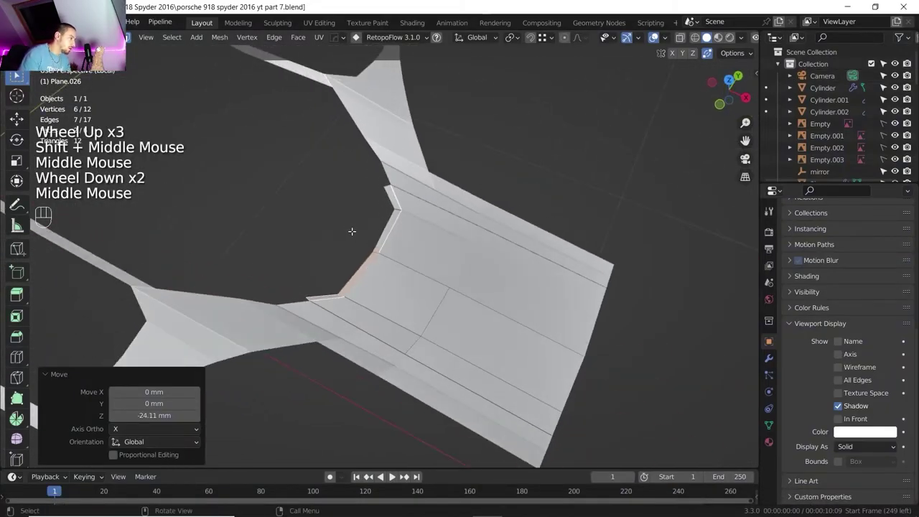
Step: Delete the two narrow lip faces along the centre panel's inner end
scroll(366, 287, up, 2)
key(2)
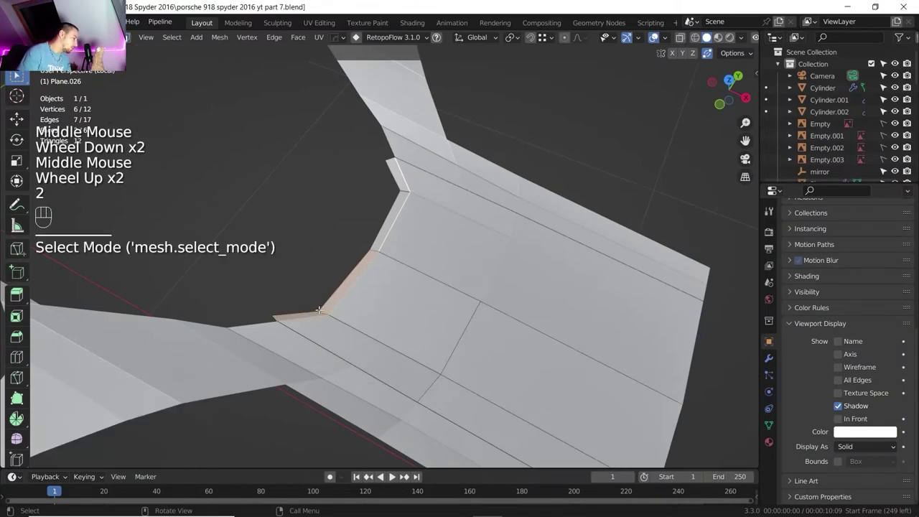
key(3)
click(318, 310)
click(316, 311)
shift+click(309, 313)
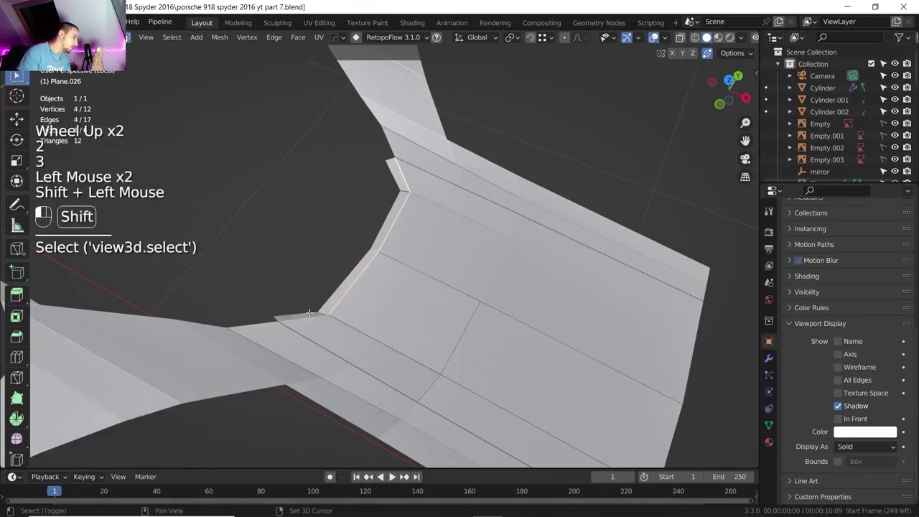
key(Delete)
click(309, 312)
Step: Relax the two edges along the centre panel's inner end with LoopTools
shift+middle_drag(309, 311, 357, 293)
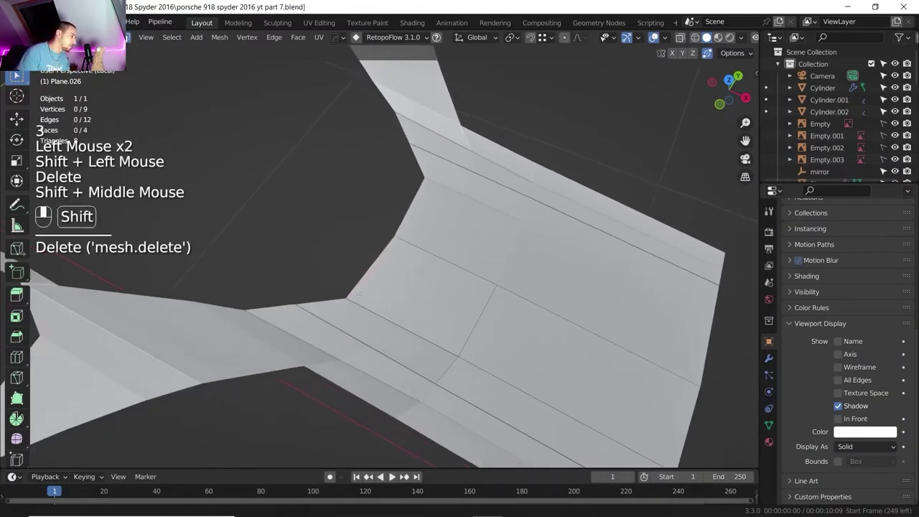
key(1)
key(2)
click(335, 295)
shift+click(357, 287)
right_click(356, 287)
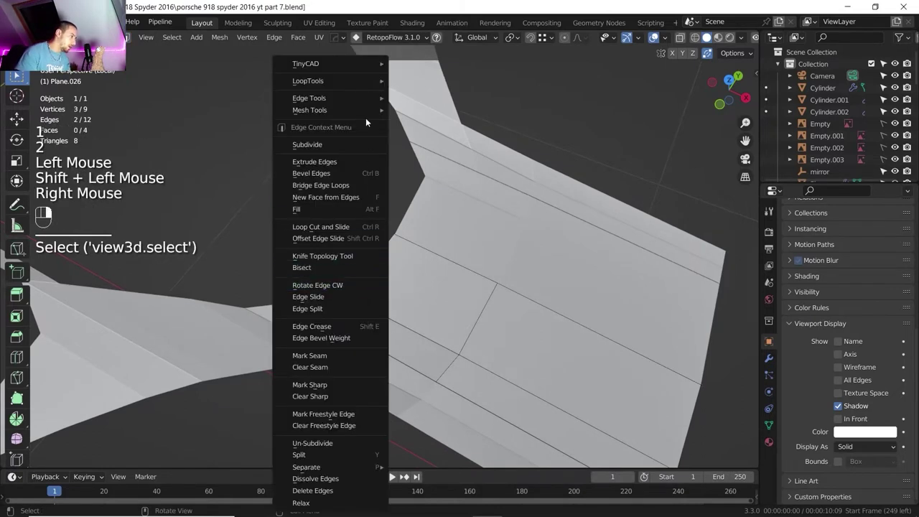
mouse_move(362, 85)
click(424, 149)
Step: Relax the centre panel's middle and rear rows of cross edges with LoopTools
scroll(411, 238, down, 1)
shift+middle_drag(411, 238, 365, 234)
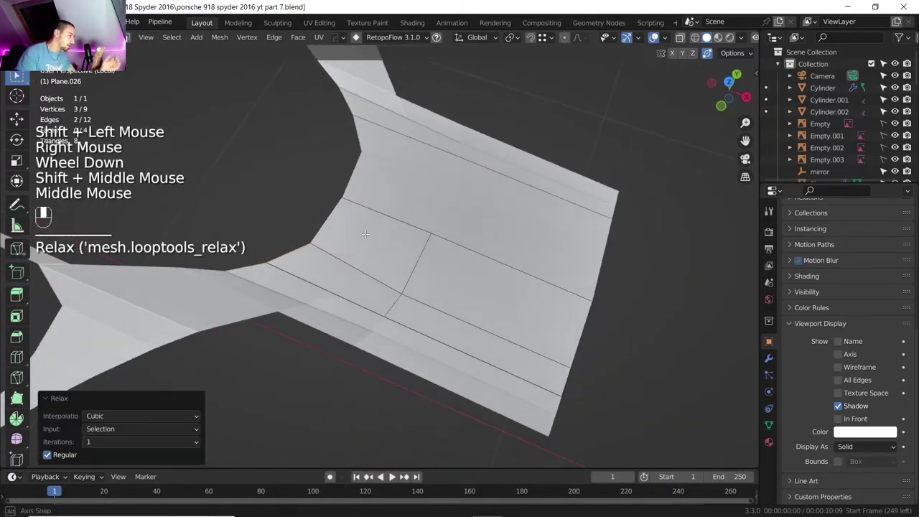
middle_drag(396, 285, 374, 260)
click(392, 302)
shift+click(418, 269)
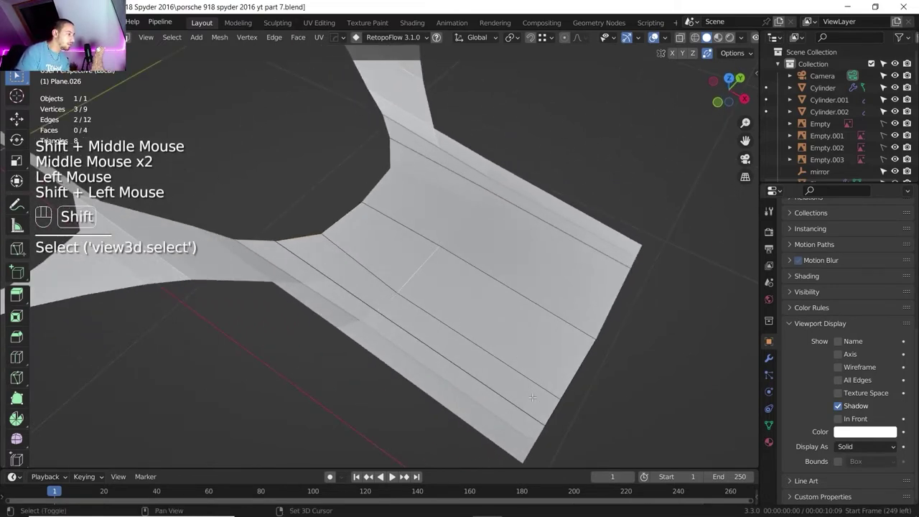
shift+click(560, 373)
right_click(557, 363)
click(503, 85)
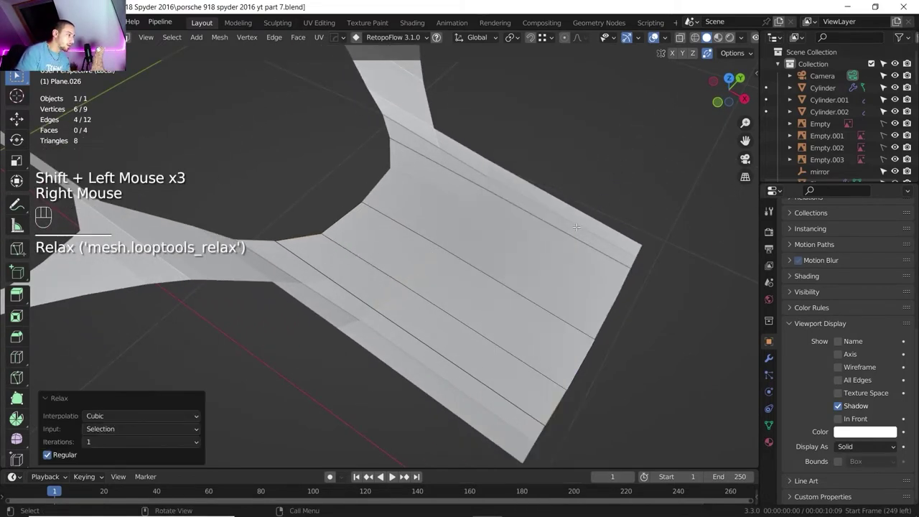
Step: Check the reference photo and slide the centre panel's side edges inward by a factor of about 0.068
scroll(517, 244, down, 1)
shift+middle_drag(516, 244, 421, 240)
click(548, 506)
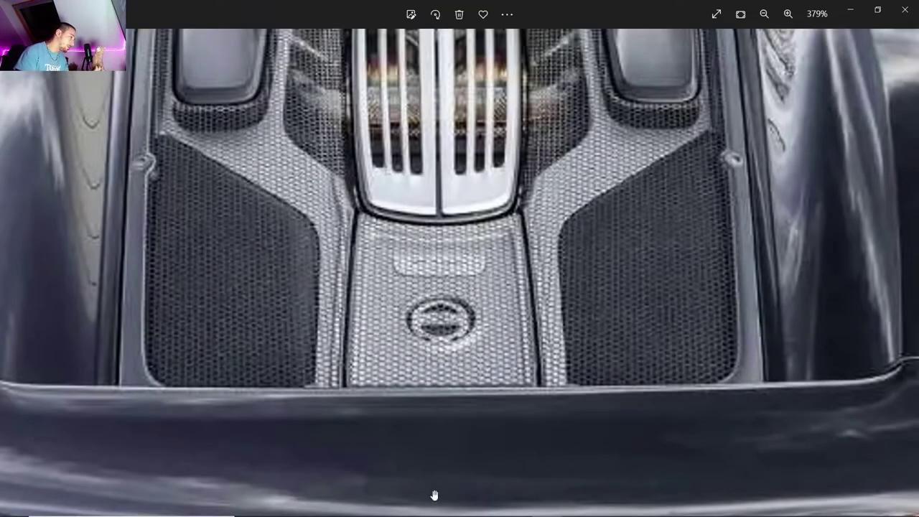
click(485, 506)
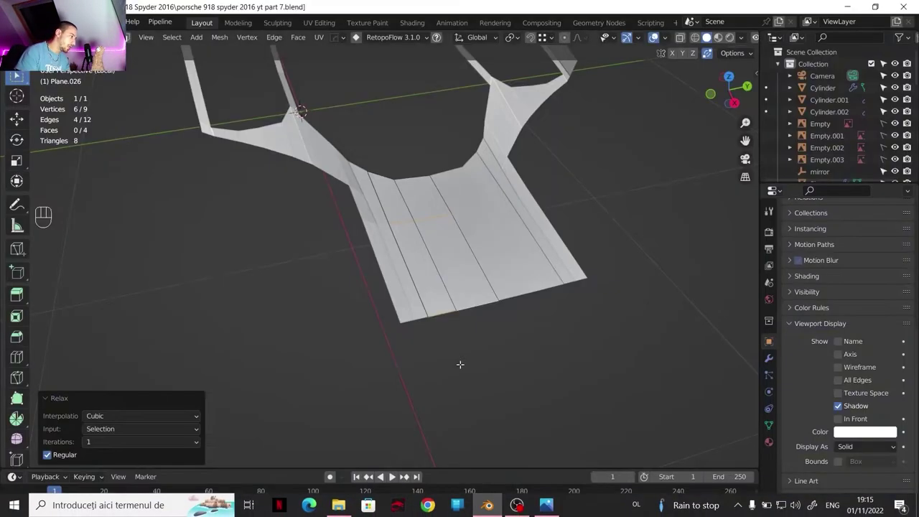
scroll(461, 364, up, 2)
shift+middle_drag(461, 365, 385, 235)
click(410, 156)
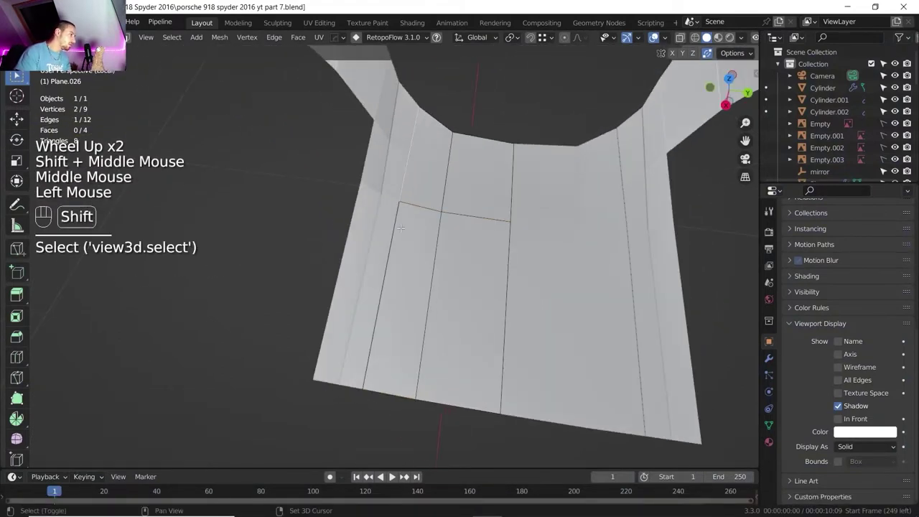
shift+click(398, 240)
key(g)
key(g)
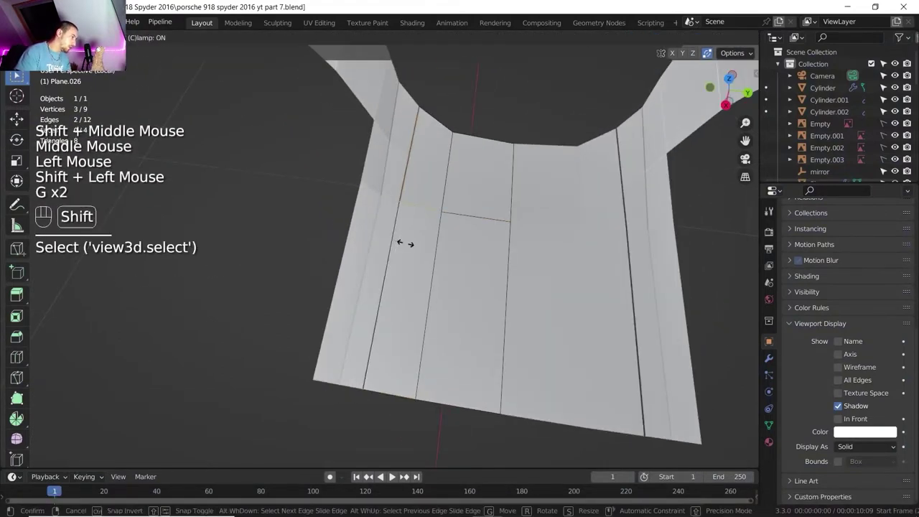
click(402, 244)
Step: Inspect the gap beside the centre panel and switch to the photo viewer to compare it with the reference
scroll(402, 244, down, 2)
middle_drag(402, 244, 574, 158)
scroll(574, 158, up, 2)
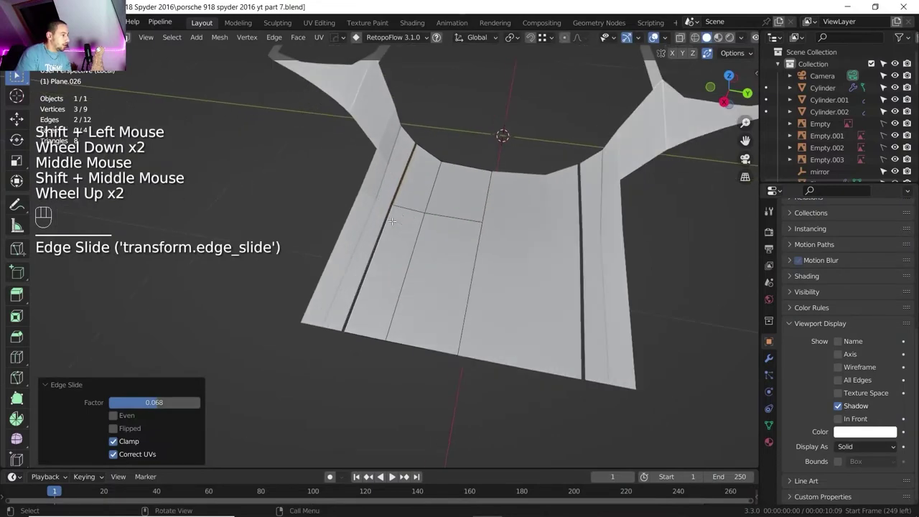
scroll(693, 111, up, 2)
click(546, 505)
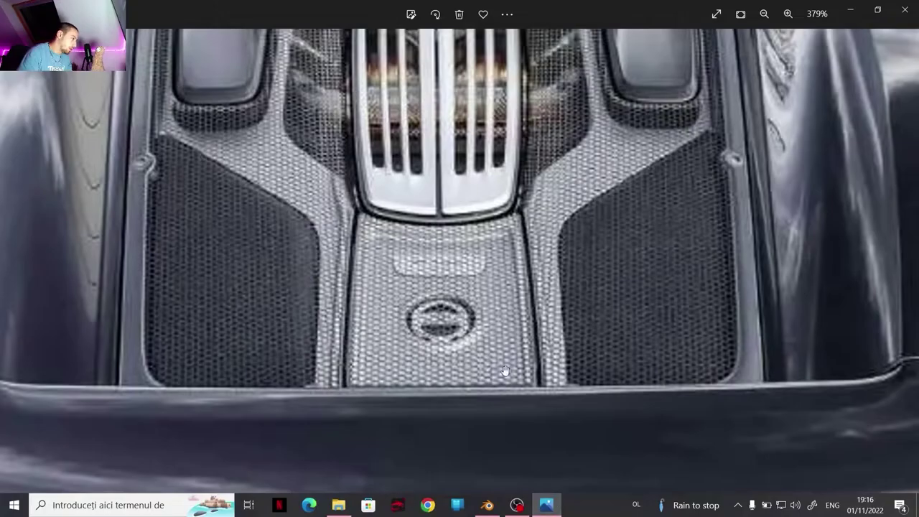
Step: Examine the centre panel's recess, slot and round emblem in the reference photo, and return to Blender
scroll(473, 232, up, 1)
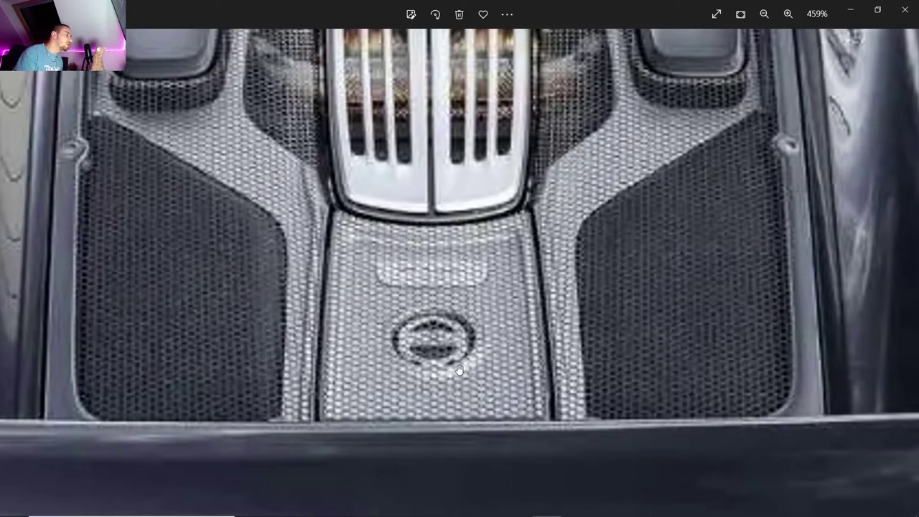
scroll(454, 326, down, 3)
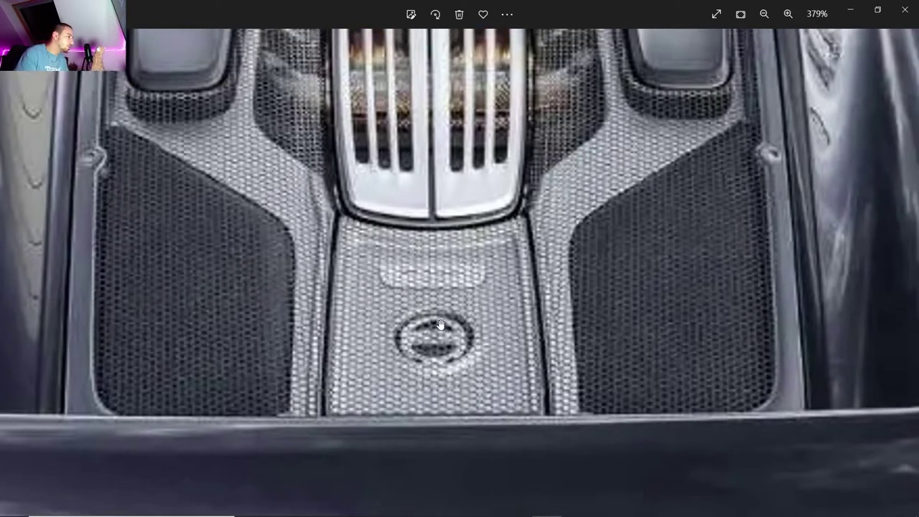
scroll(459, 320, up, 5)
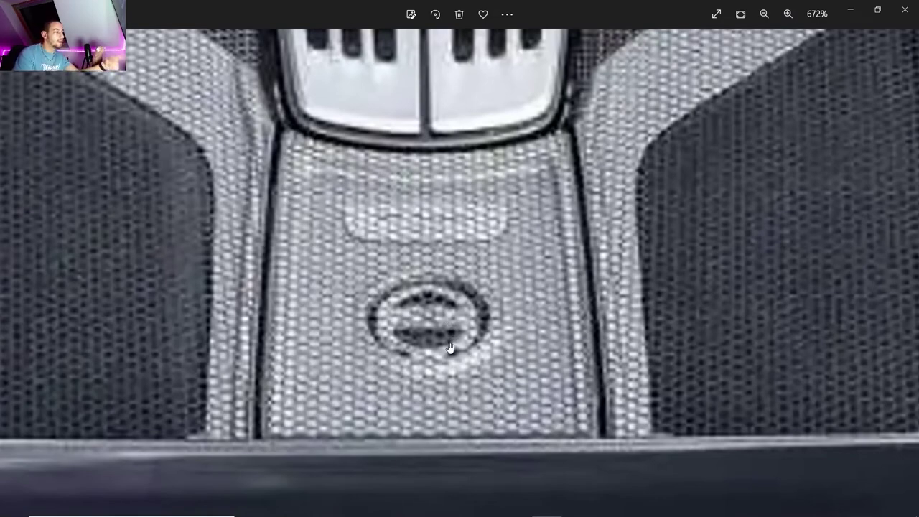
scroll(557, 360, down, 3)
scroll(528, 369, up, 1)
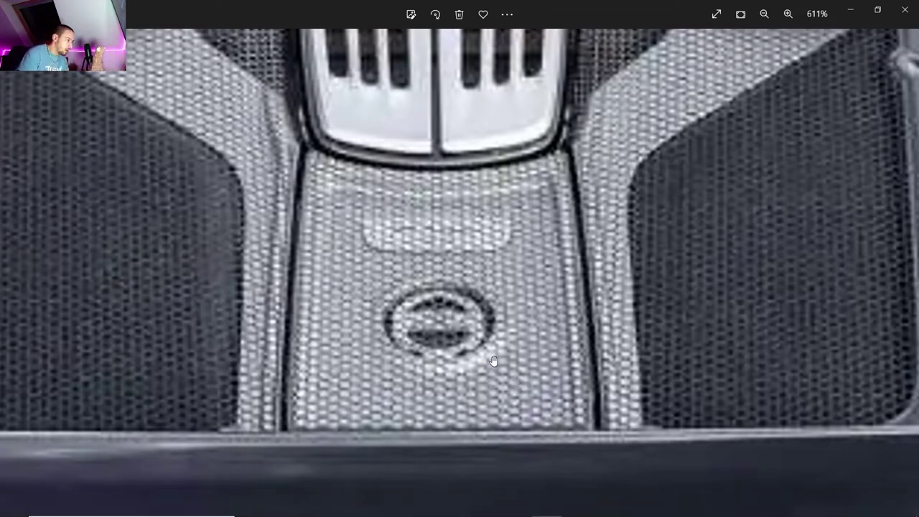
scroll(448, 265, up, 4)
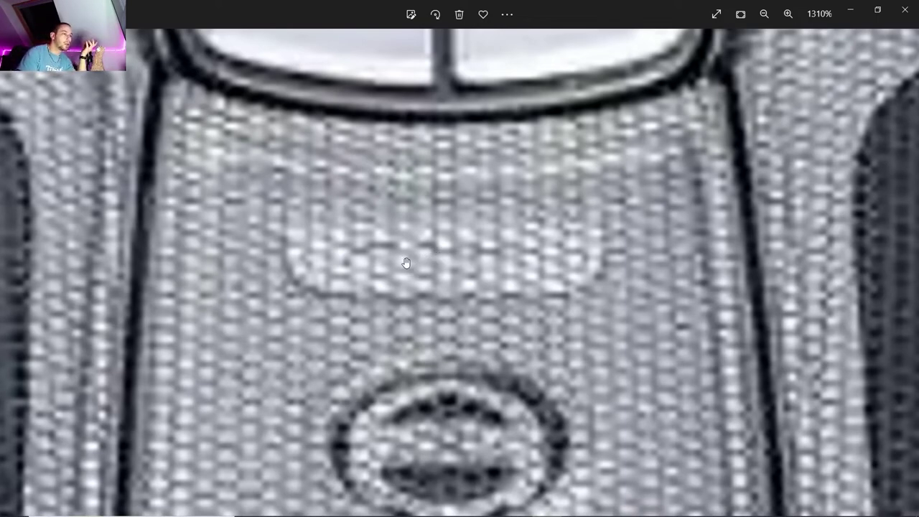
scroll(426, 277, down, 2)
mouse_move(488, 507)
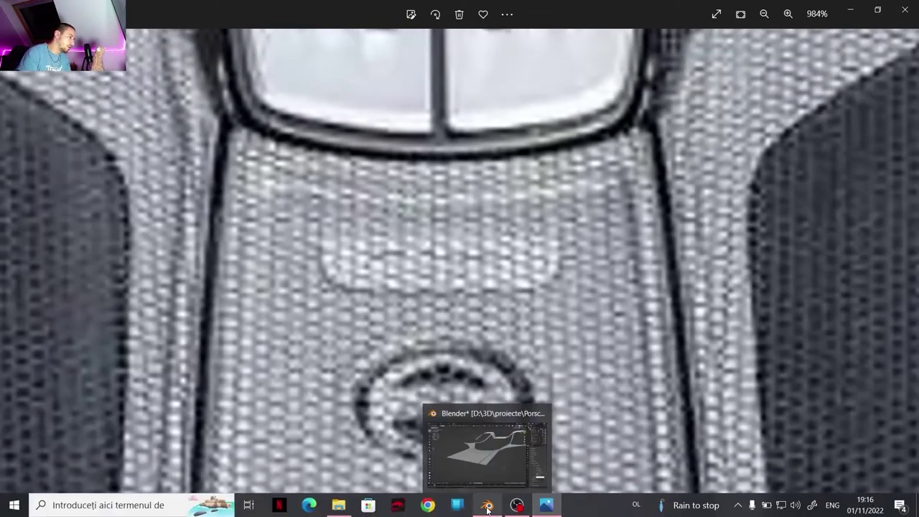
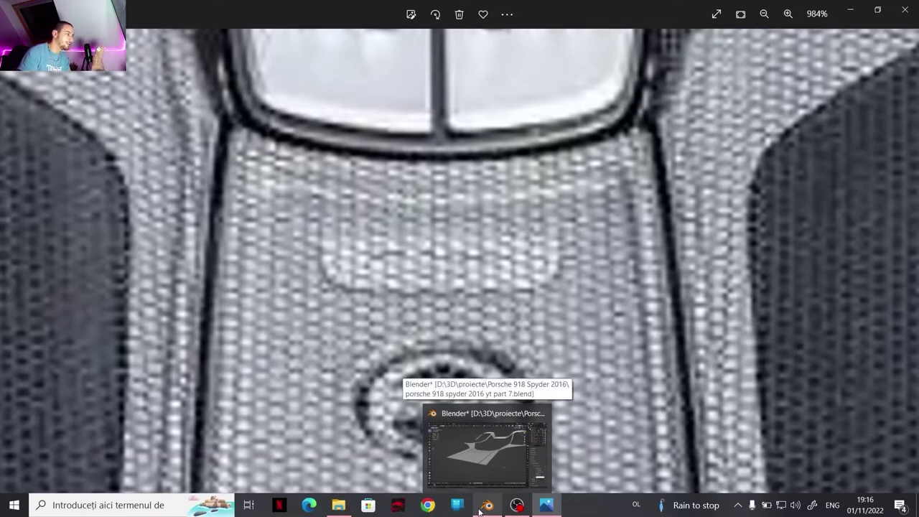
click(479, 510)
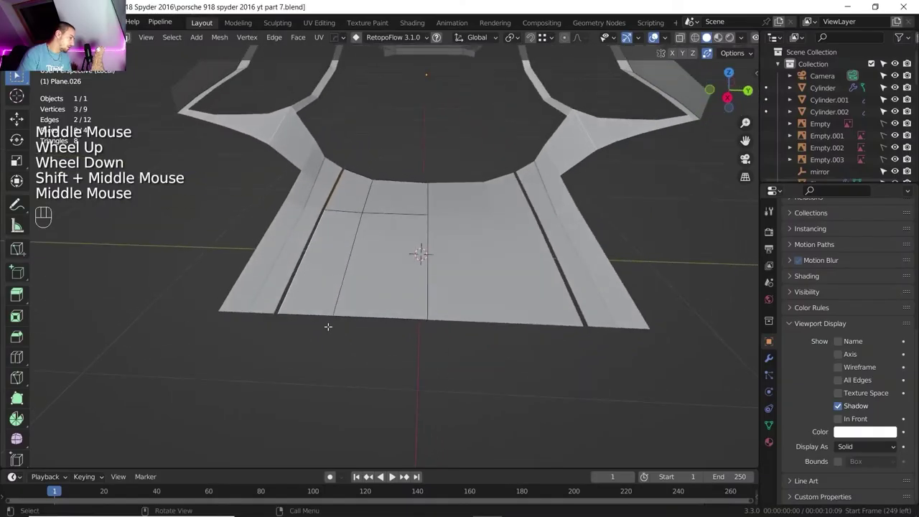
Step: Extrude the half panel's outer border edges along the rear, side and inner end downward along the Z axis
key(2)
click(308, 314)
shift+click(349, 318)
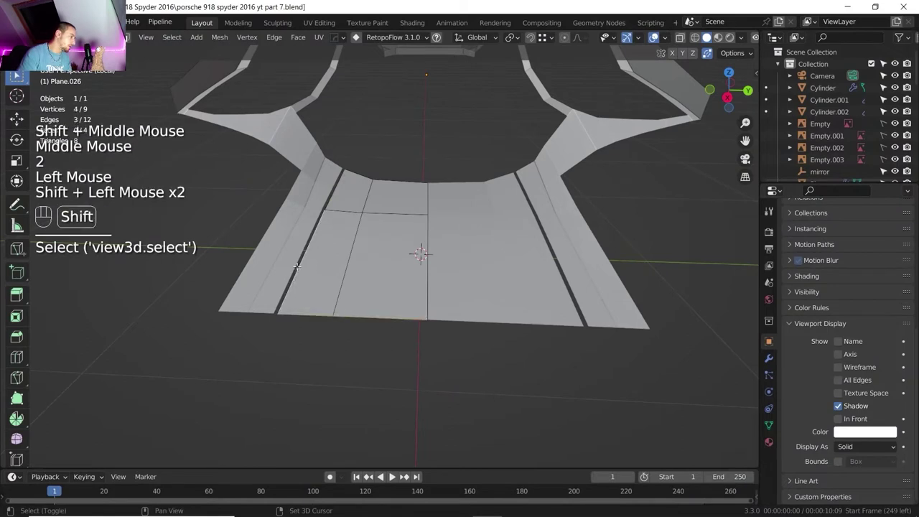
shift+click(330, 201)
shift+click(358, 175)
shift+click(394, 181)
key(e)
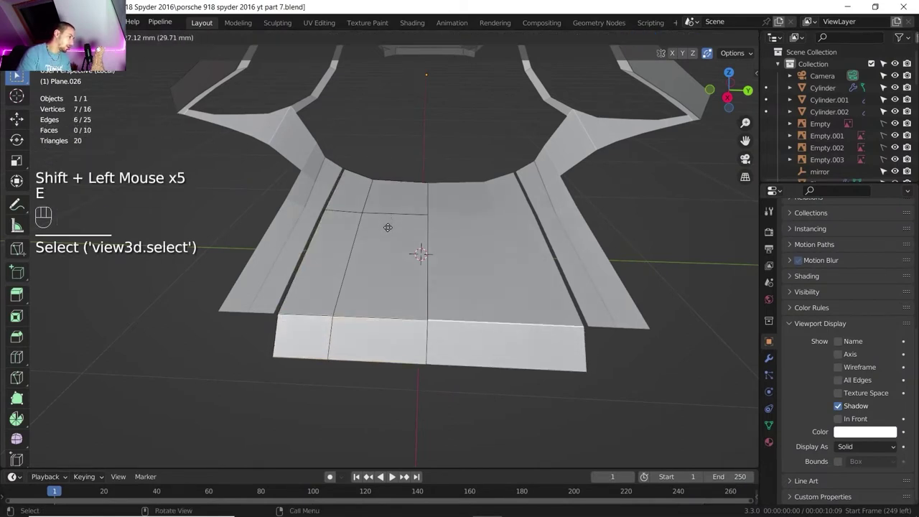
key(z)
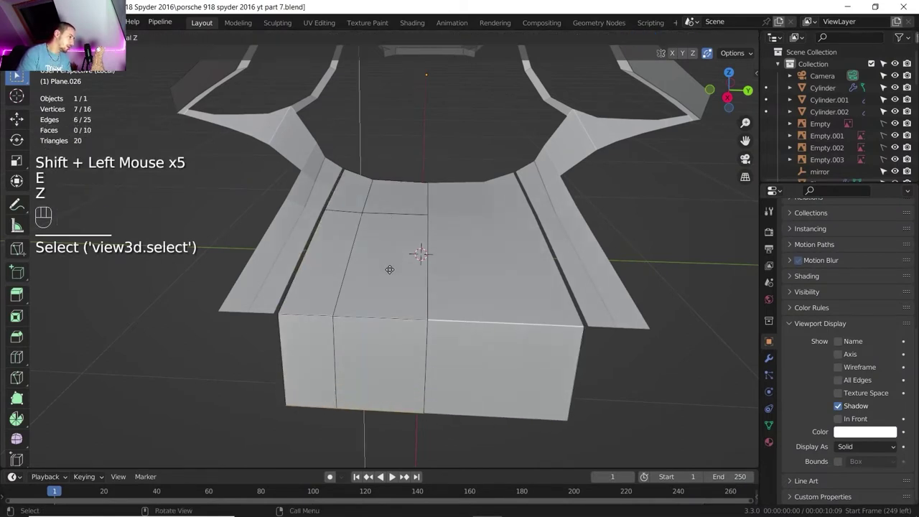
click(389, 269)
Step: Inset the four top faces of the centre panel's modelled half by about 7.7 mm
mouse_move(383, 237)
middle_down()
mouse_move(423, 251)
mouse_move(402, 258)
mouse_move(380, 230)
middle_up()
scroll(402, 244, down, 1)
scroll(381, 223, up, 1)
key(3)
click(369, 192)
shift+click(404, 210)
shift+click(375, 276)
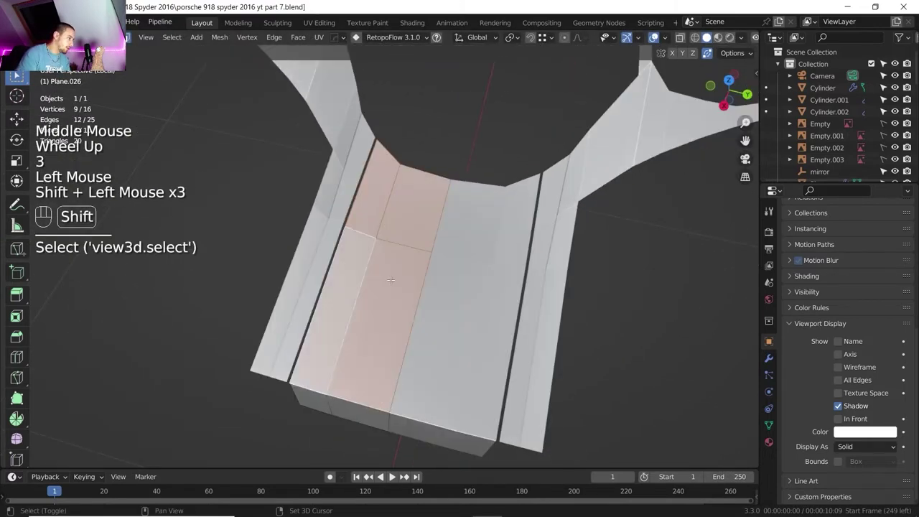
key(i)
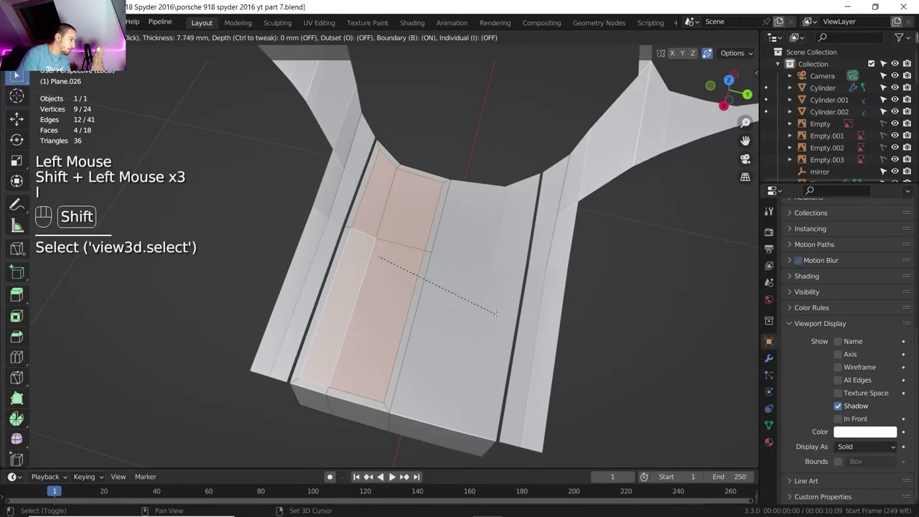
shift+click(495, 313)
Step: Delete the two narrow inset faces that run along the panel's centre line
key(3)
click(410, 284)
shift+click(426, 245)
key(Delete)
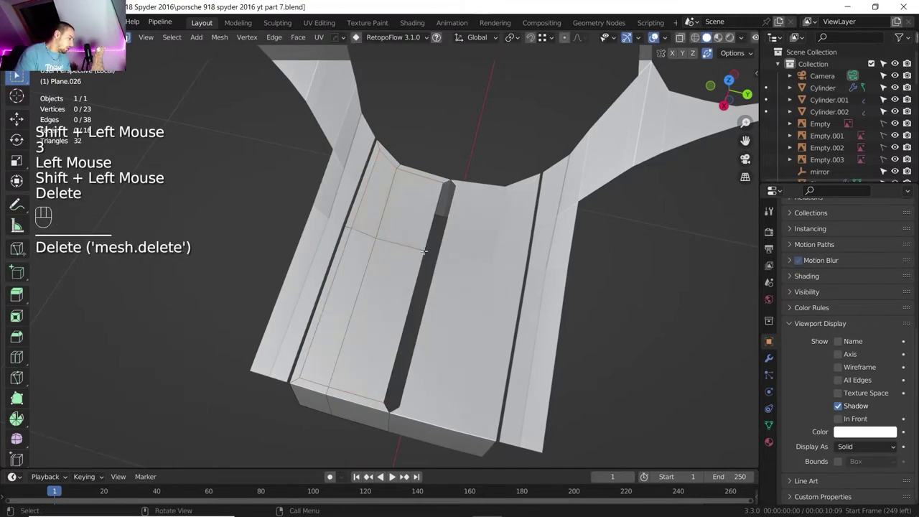
Step: Move the two open inset edges along Y to the mirror plane to close the gap at the centre line
key(2)
click(424, 244)
shift+click(419, 266)
key(g)
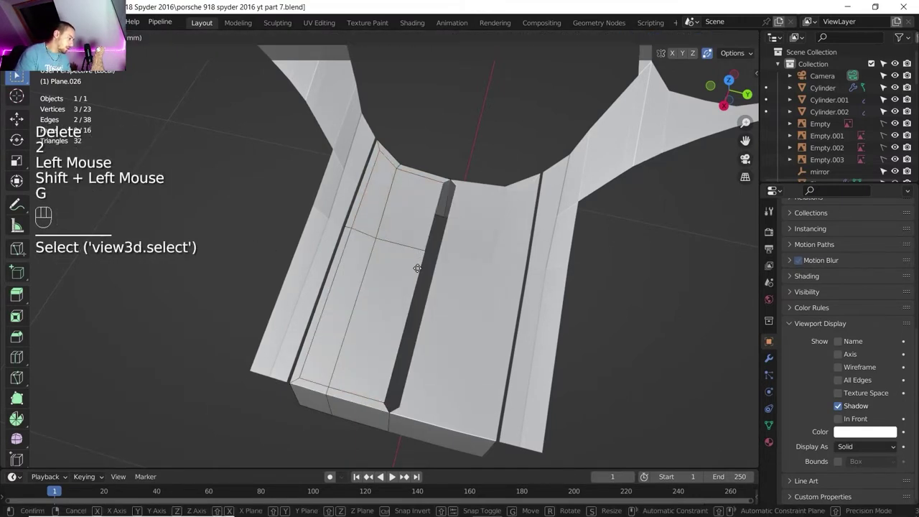
key(x)
key(y)
click(457, 285)
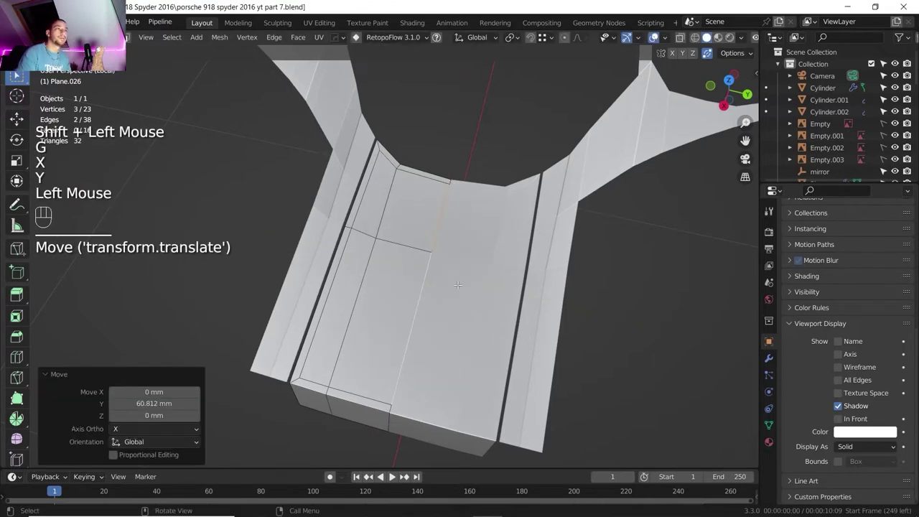
Step: Check the reference photo and slide the inset edges at the panel's inner end by a factor of about -0.251
shift+middle_drag(458, 285, 477, 275)
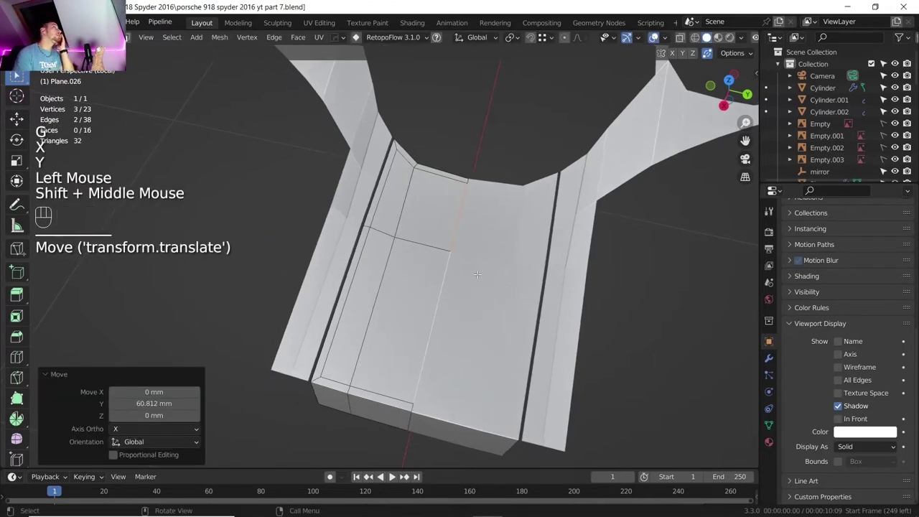
scroll(478, 275, up, 2)
key(alt+Tab)
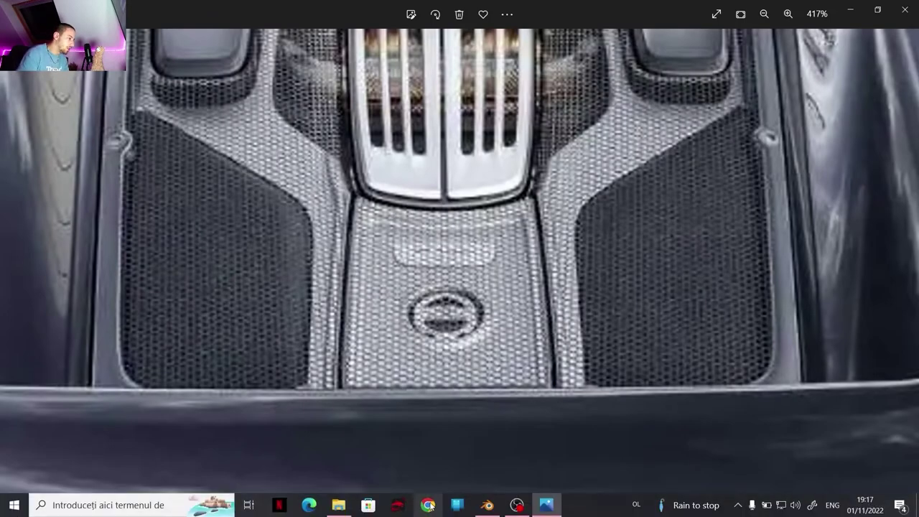
click(488, 505)
shift+click(362, 262)
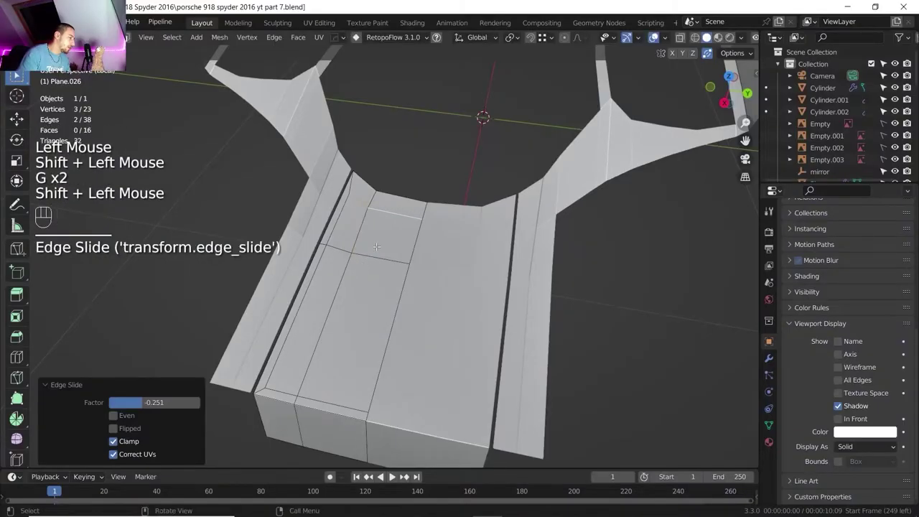
Step: Extrude the four inner top faces of the panel slightly downward to form a shallow recess
shift+middle_drag(363, 263, 352, 274)
middle_drag(352, 274, 337, 286)
scroll(337, 286, up, 2)
key(3)
click(352, 221)
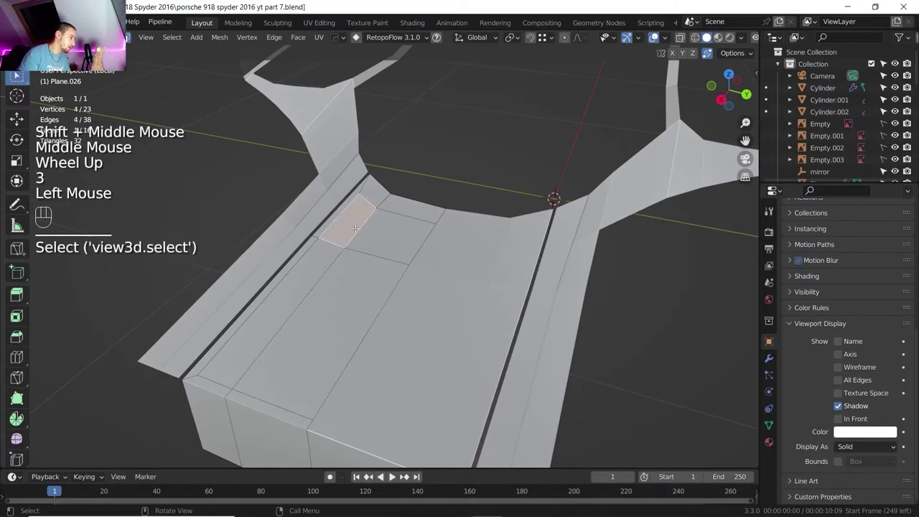
shift+click(393, 235)
shift+click(337, 326)
shift+click(284, 316)
key(e)
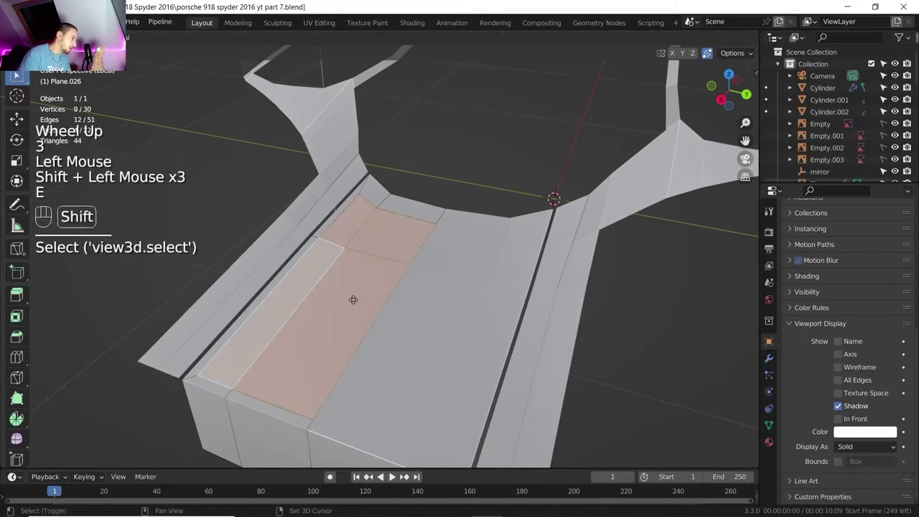
shift+click(344, 348)
Step: Compare the recess with the reference photo and briefly preview the panel with its Subdivision modifier in Object Mode
key(alt+Tab)
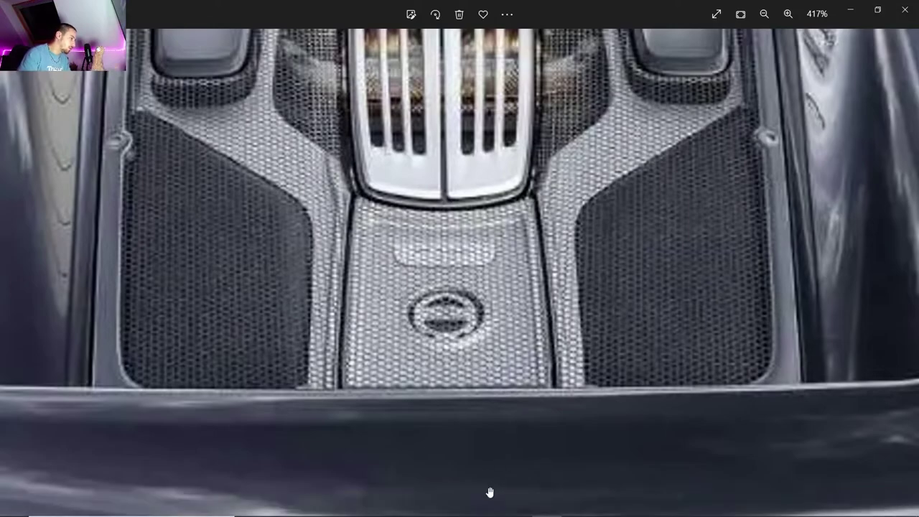
key(alt+Tab)
click(768, 359)
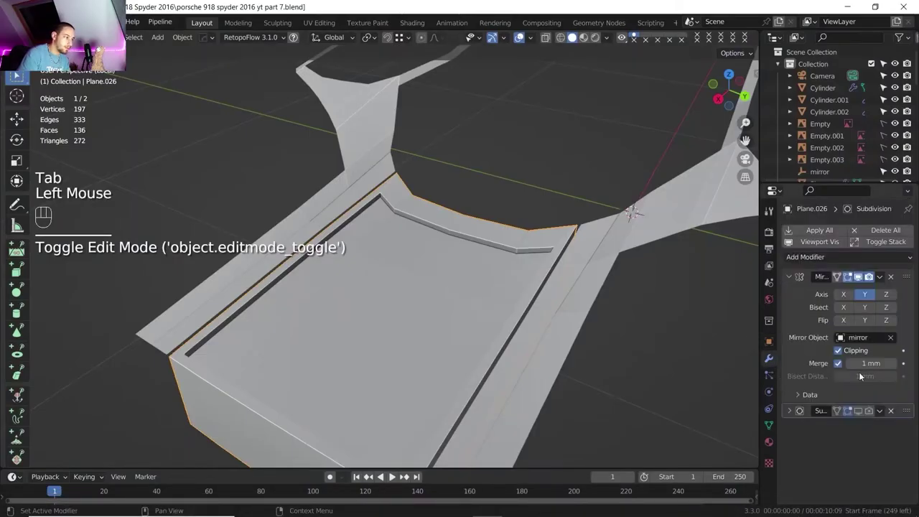
click(858, 411)
click(858, 413)
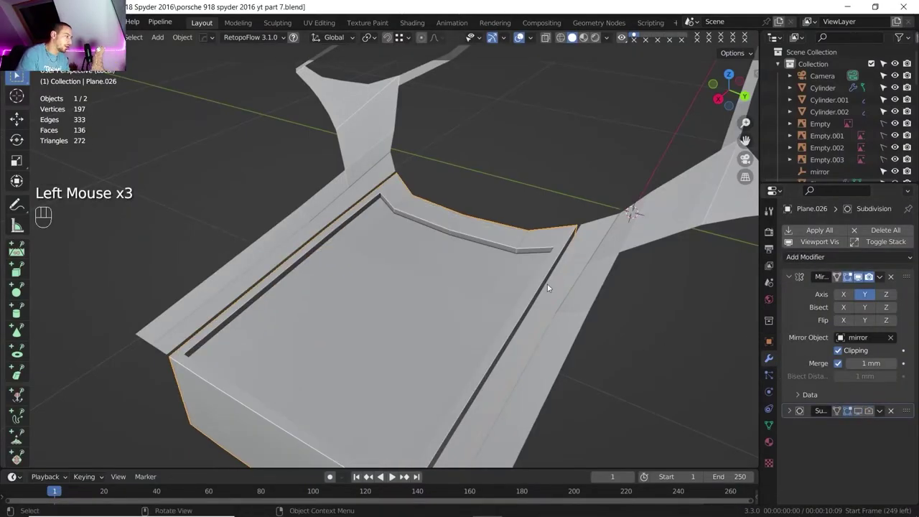
Step: Add three evenly spaced loop cuts across the long rear section of the recessed panel in Edit Mode
scroll(549, 288, down, 2)
shift+middle_drag(426, 234, 409, 244)
middle_drag(409, 244, 387, 272)
scroll(379, 271, up, 2)
key(Tab)
middle_drag(387, 273, 430, 295)
middle_drag(431, 294, 450, 303)
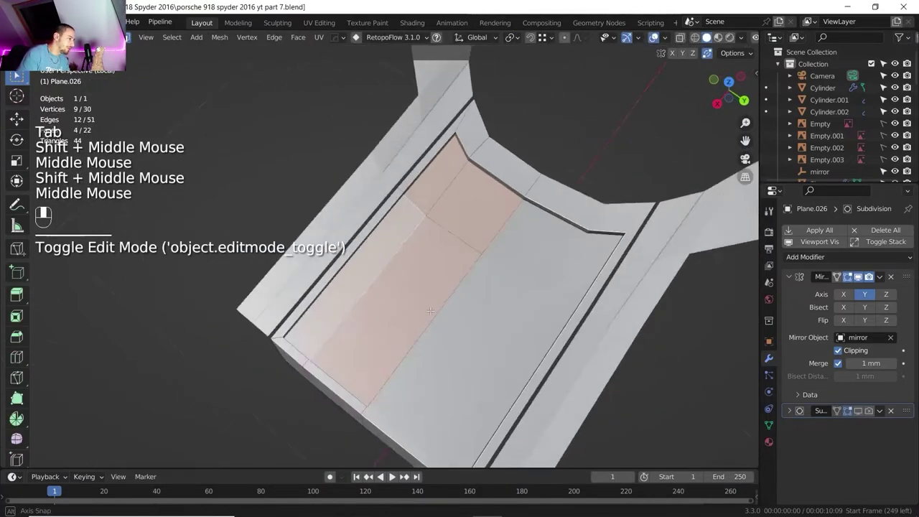
scroll(451, 303, down, 1)
scroll(451, 303, up, 1)
key(ctrl+r)
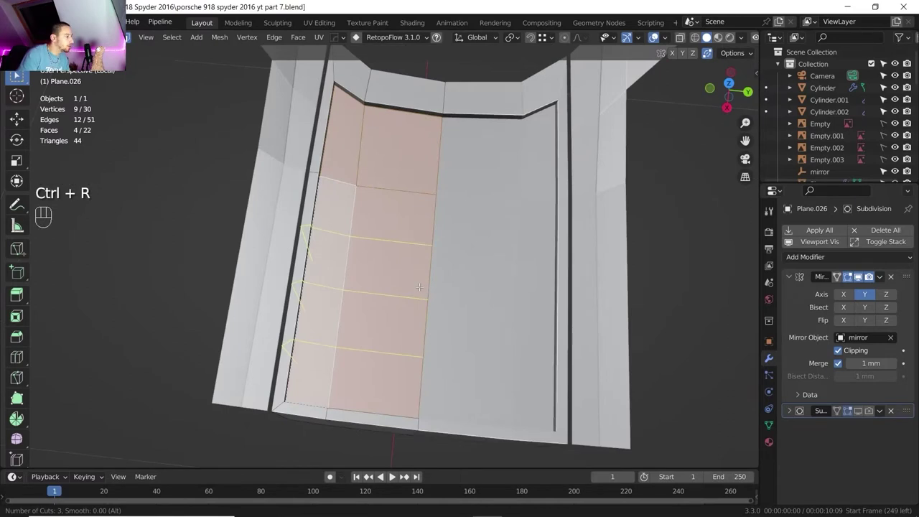
click(419, 286)
right_click(419, 287)
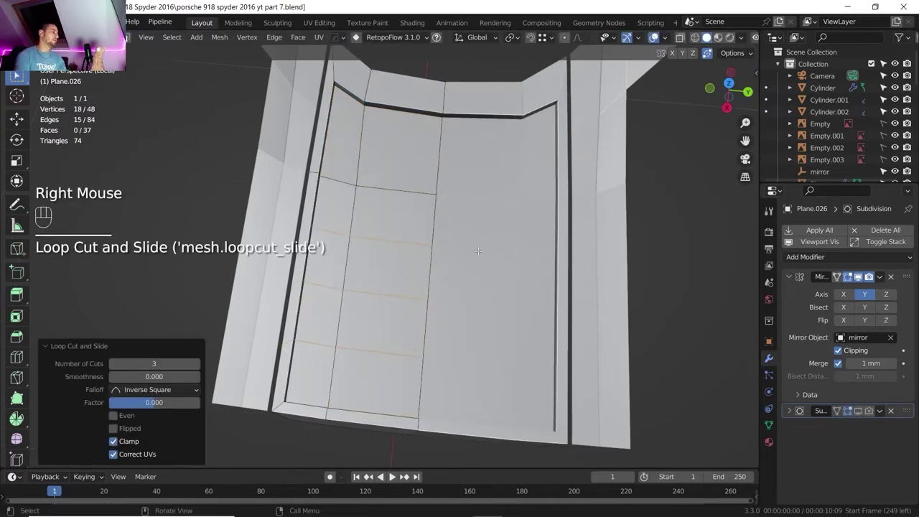
Step: Slide the middle-column vertices on the first and third new cross loops toward the centre line by a factor of about 0.368
key(1)
click(350, 237)
shift+click(335, 346)
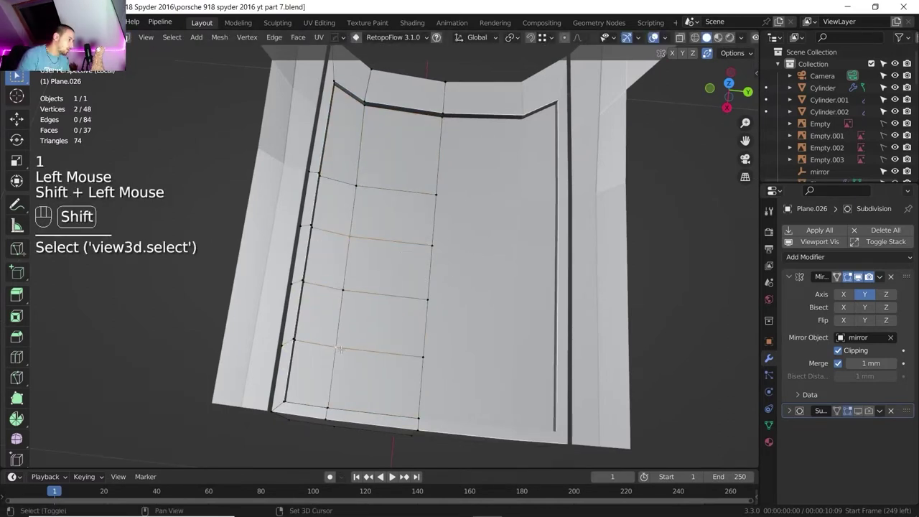
key(g)
key(g)
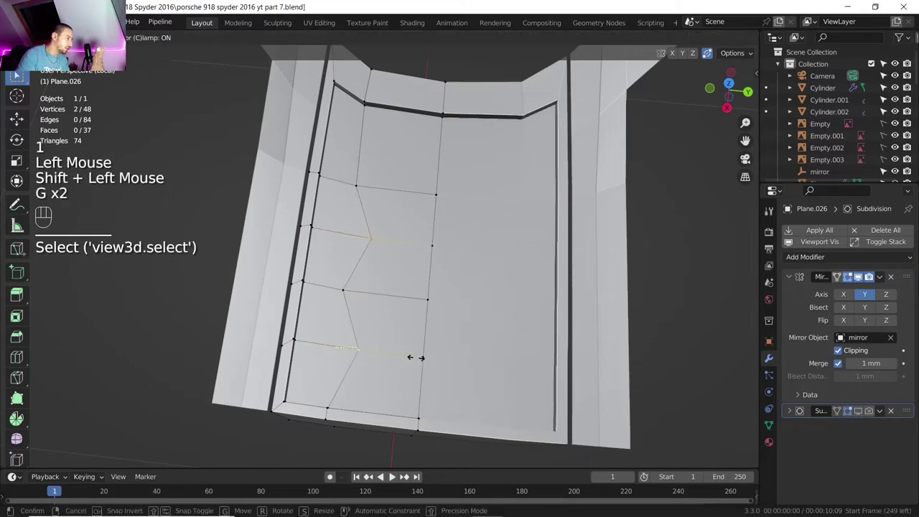
click(427, 359)
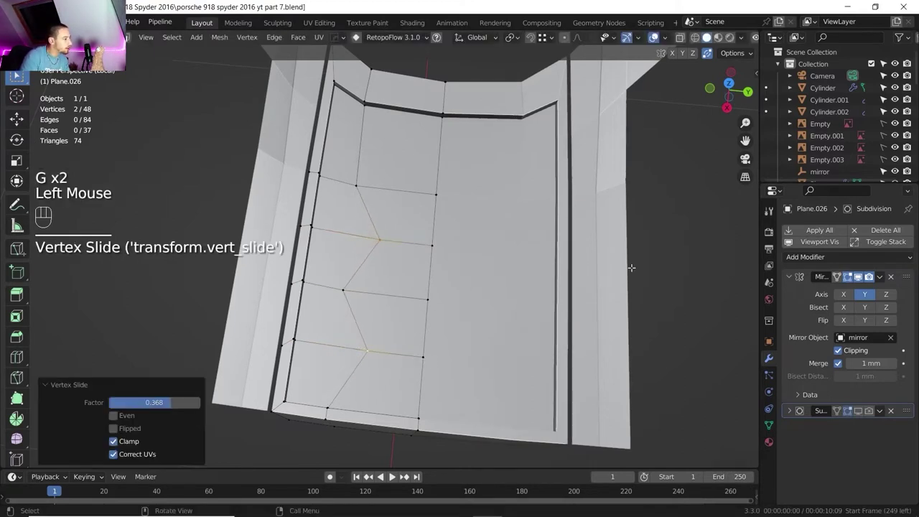
Step: Show the mirrored half as an edit cage and slide the three emblem-outline vertices toward the centre line by about -0.256
click(838, 278)
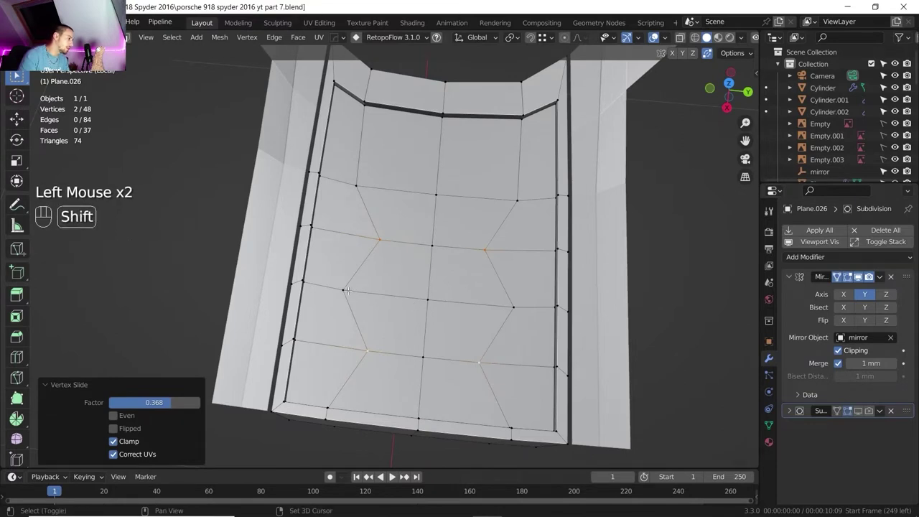
shift+click(390, 314)
key(g)
key(g)
click(411, 316)
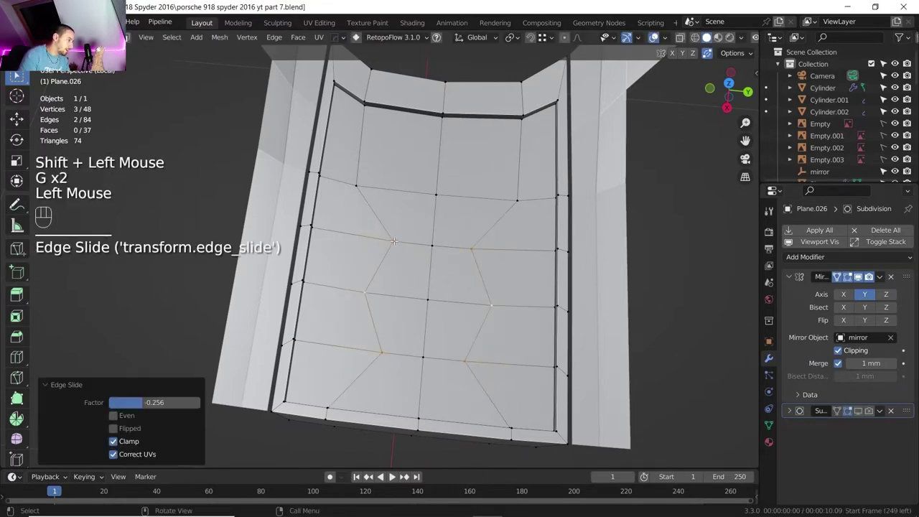
Step: Vertex-slide the emblem outline's front and rear corner vertices inward toward its middle vertex, the rear one by a factor of 0.244
click(393, 241)
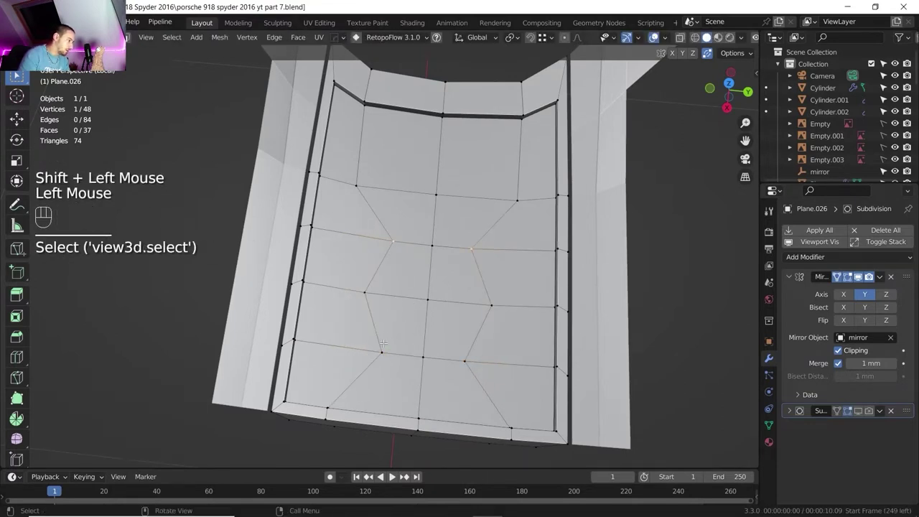
key(g)
key(g)
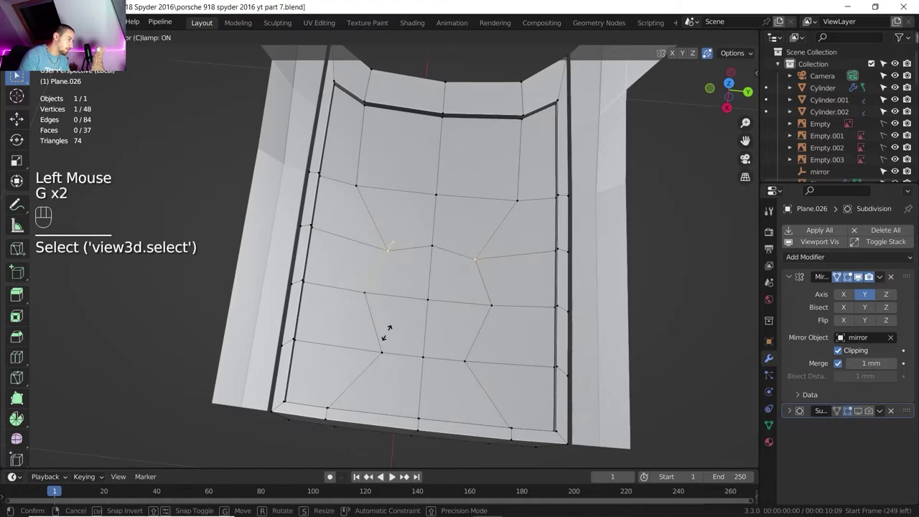
click(389, 337)
click(382, 350)
key(g)
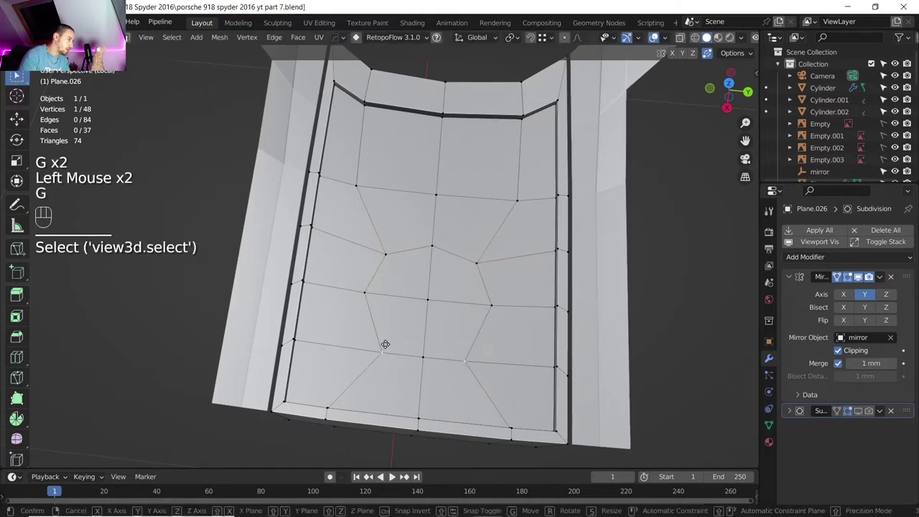
key(g)
click(379, 329)
scroll(379, 329, down, 2)
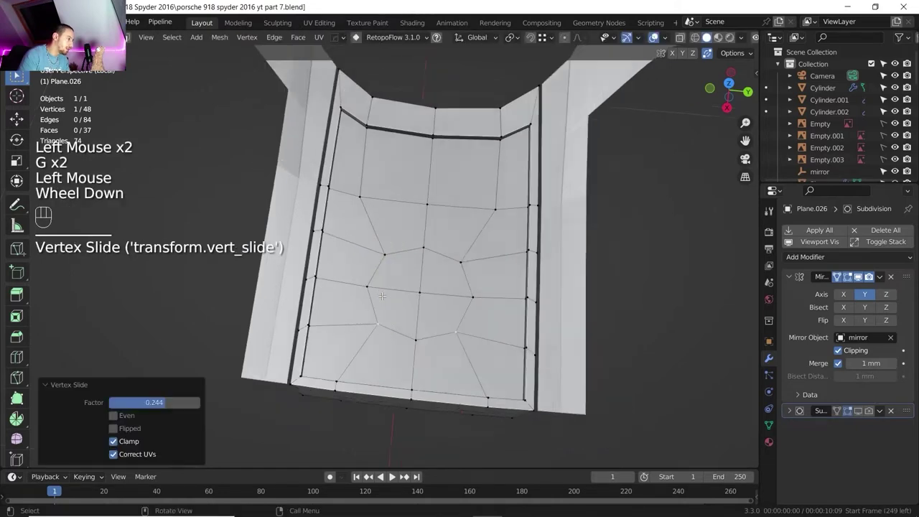
scroll(391, 287, up, 1)
middle_drag(380, 329, 392, 286)
scroll(390, 280, down, 1)
Step: Return to the full car in Object Mode and duplicate the round filler cap on the rear fender in place
key(Tab)
scroll(391, 278, down, 3)
middle_drag(391, 286, 308, 204)
key(slash)
scroll(413, 267, down, 1)
scroll(414, 267, down, 1)
scroll(349, 228, down, 2)
shift+middle_drag(309, 204, 288, 191)
click(288, 190)
scroll(322, 228, up, 1)
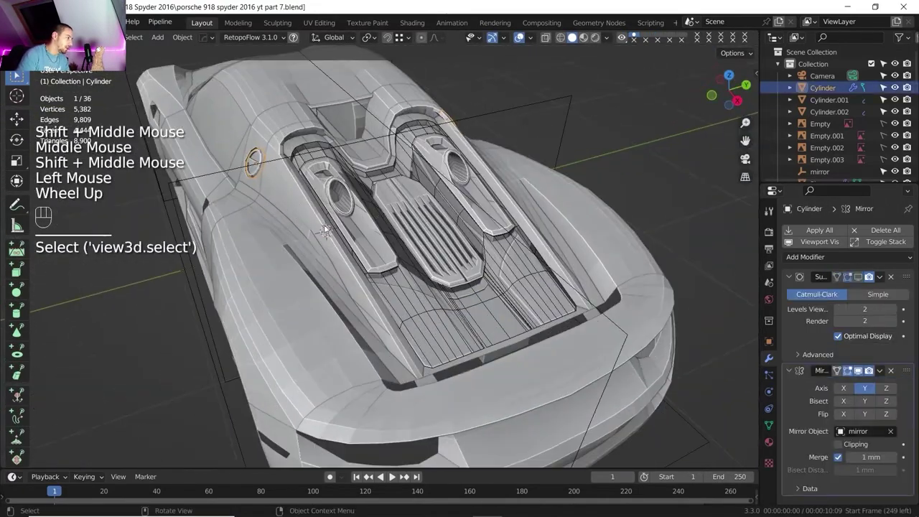
key(shift+d)
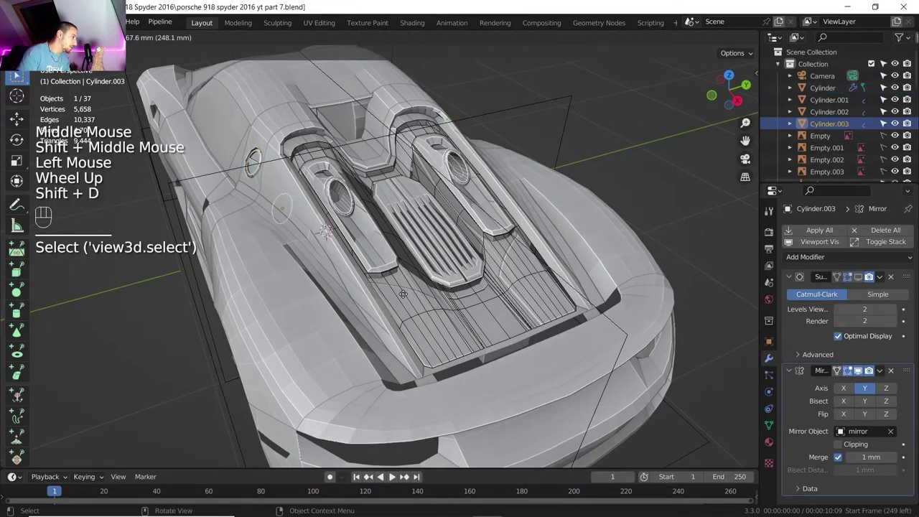
right_click(388, 275)
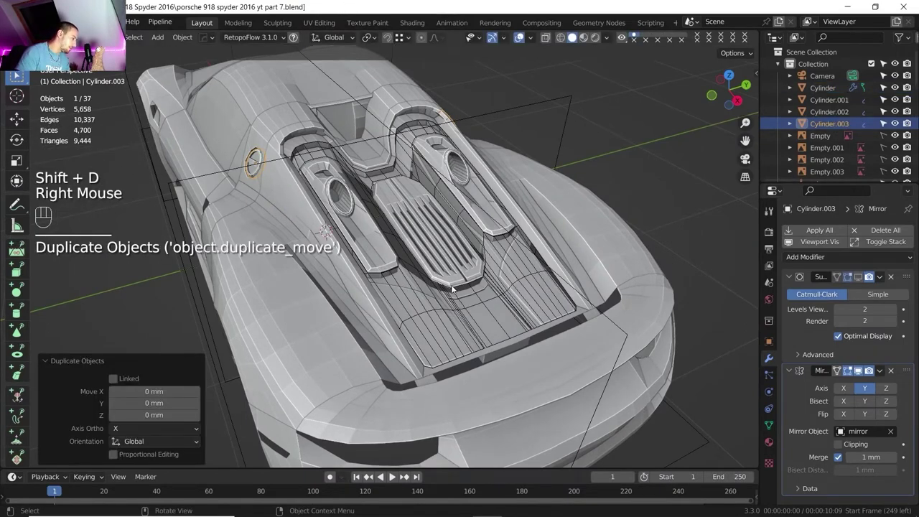
Step: Set the duplicated cap's X, Y and Z rotation to 0° and remove its Mirror modifier
click(752, 74)
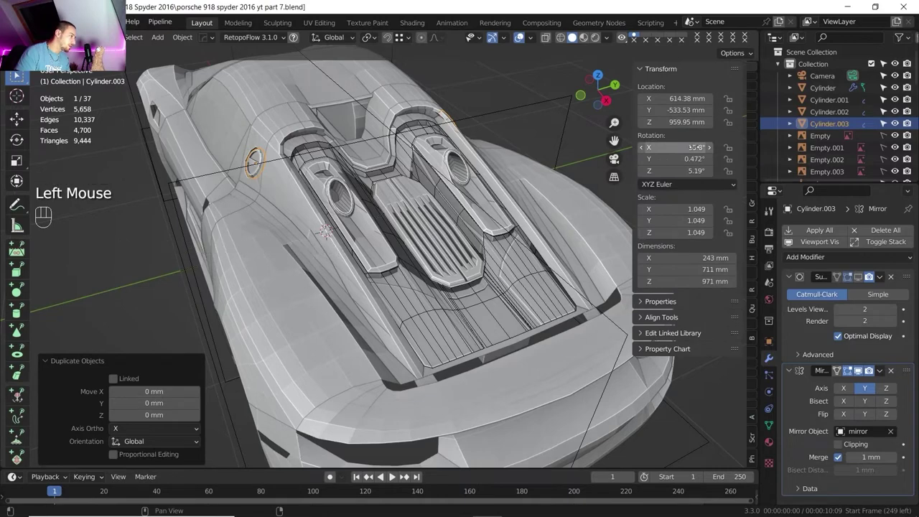
click(698, 148)
text(0)
key(Return)
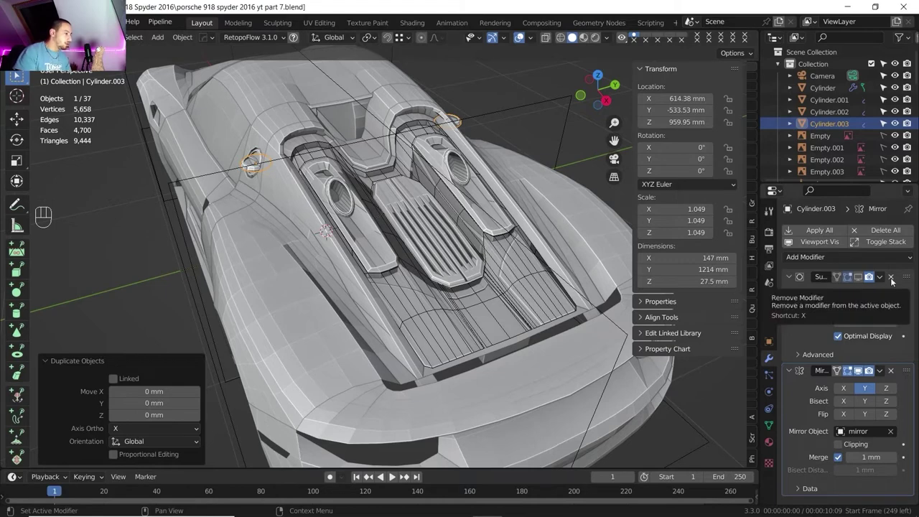
click(891, 371)
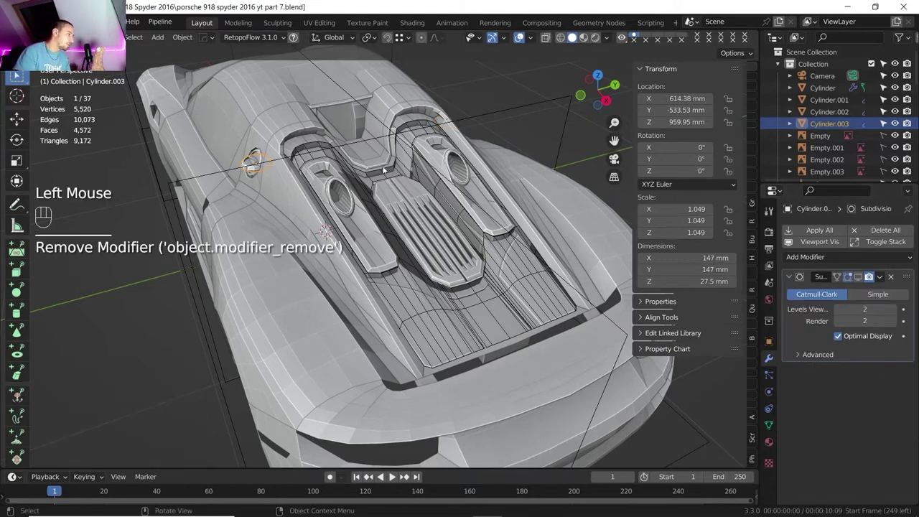
Step: Isolate the duplicated cap together with the centre panel and its surrounding engine-deck frame in local view
shift+click(488, 320)
middle_drag(489, 320, 452, 310)
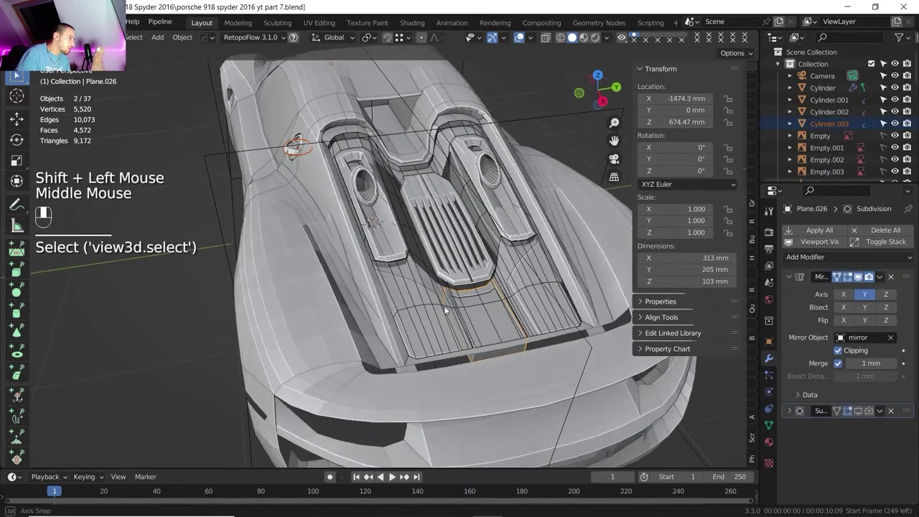
scroll(425, 305, up, 3)
shift+click(465, 283)
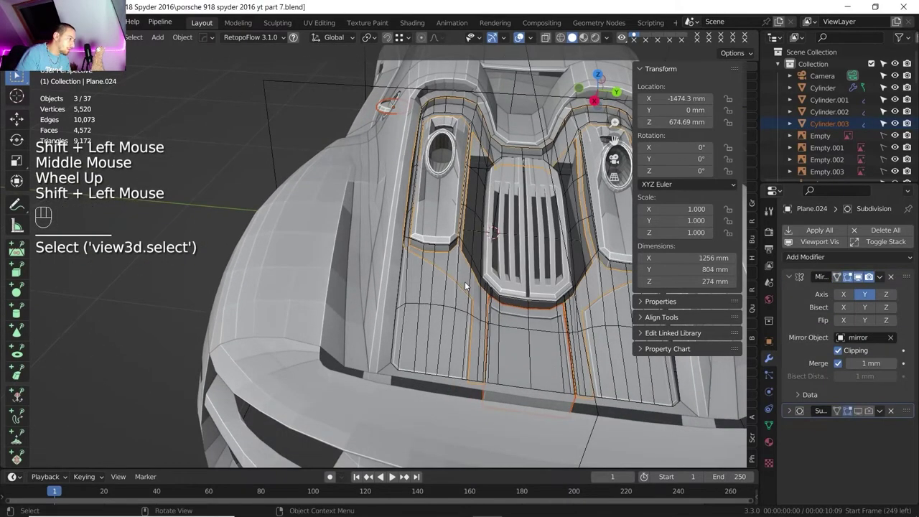
key(slash)
drag(631, 203, 746, 201)
Step: From the top view, move only the duplicated cap over the centre panel, about 1202.3 mm in X and 533.14 mm in Y
click(323, 169)
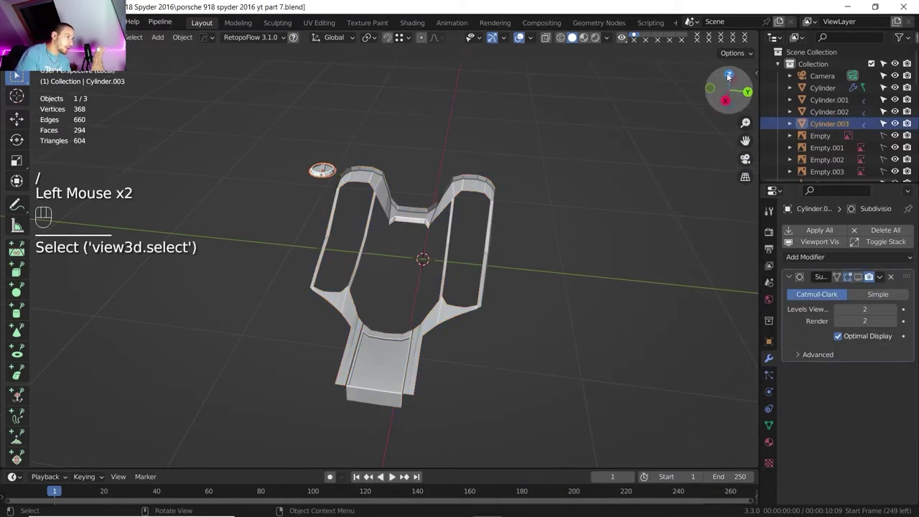
click(729, 76)
shift+middle_drag(421, 267, 408, 290)
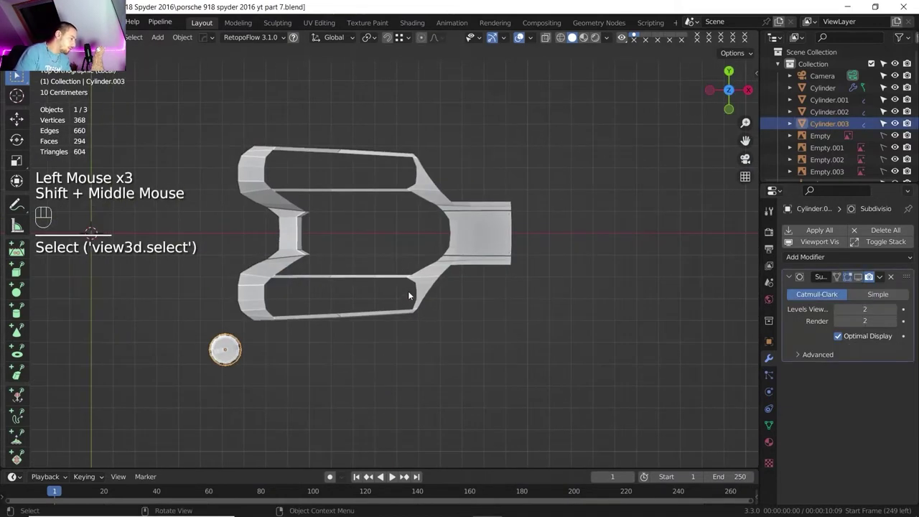
key(g)
click(671, 174)
scroll(671, 174, up, 2)
shift+middle_drag(671, 174, 488, 266)
scroll(324, 208, up, 1)
middle_drag(488, 266, 438, 230)
middle_drag(438, 230, 400, 204)
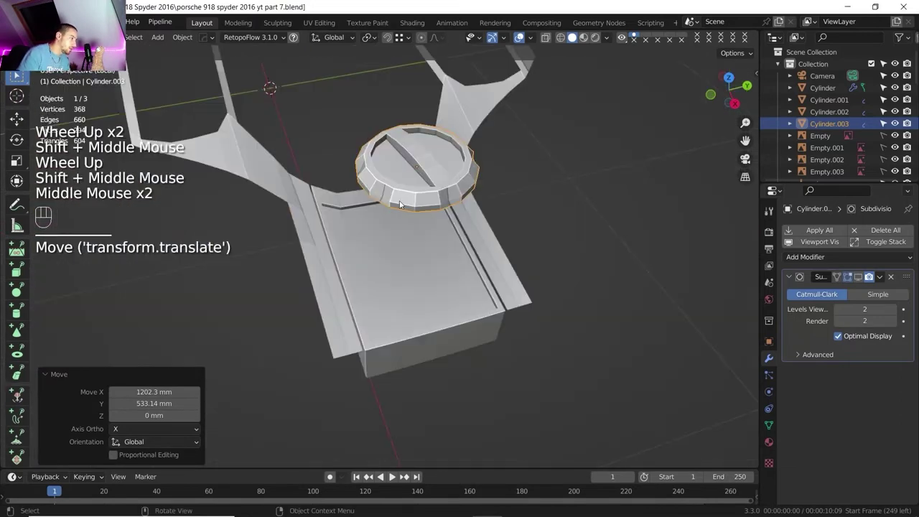
Step: Lower the cap about 191.77 mm along Z to the panel surface and check its placement from above
key(g)
key(z)
click(438, 382)
click(729, 77)
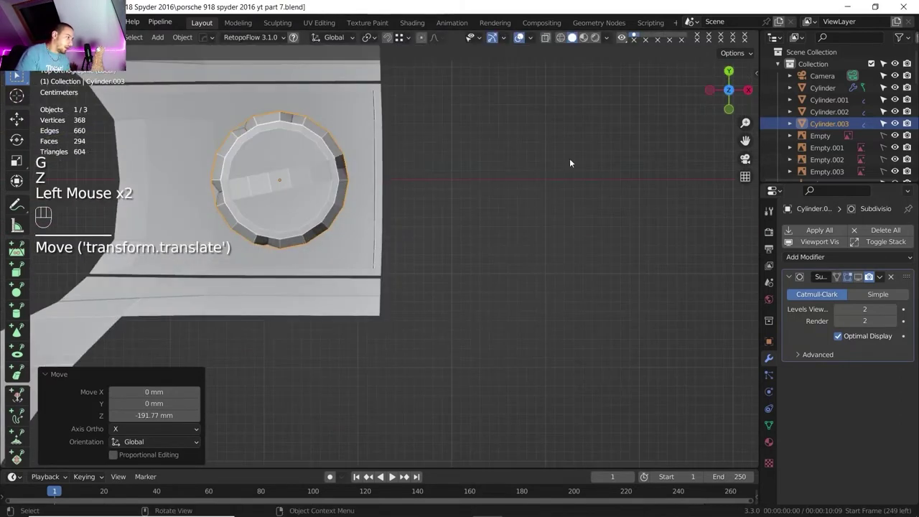
shift+middle_drag(570, 163, 539, 234)
scroll(427, 234, up, 1)
scroll(426, 234, up, 1)
shift+middle_drag(426, 234, 445, 244)
click(472, 254)
Step: Rotate the cap 80° about the Z axis so its grip bar runs across the panel
middle_drag(446, 244, 505, 196)
key(Tab)
key(2)
click(478, 240)
key(Tab)
click(505, 195)
key(r)
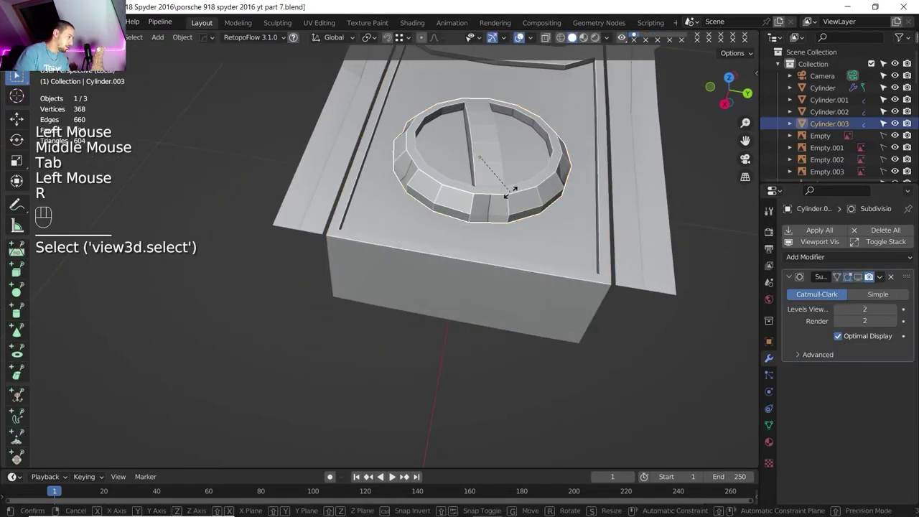
key(z)
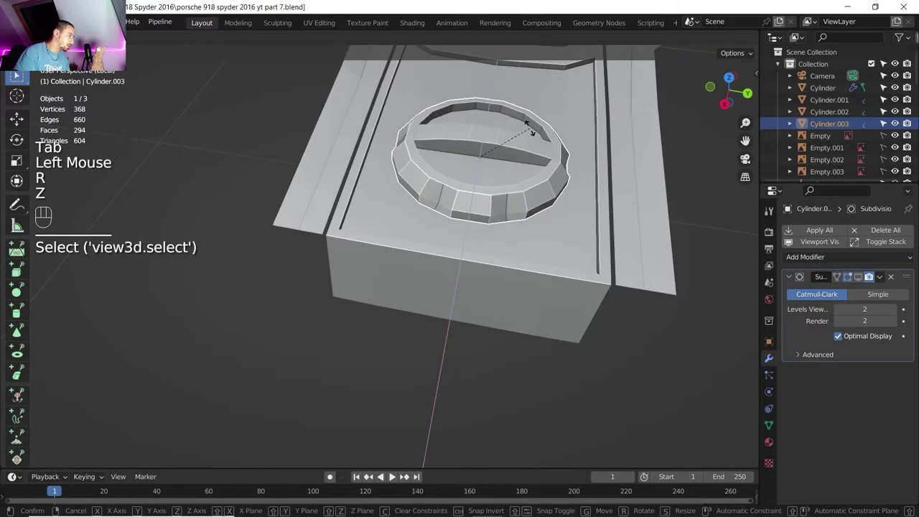
key(ctrl)
ctrl+click(532, 128)
scroll(532, 128, down, 2)
middle_drag(531, 128, 448, 220)
scroll(432, 222, up, 2)
scroll(433, 223, up, 1)
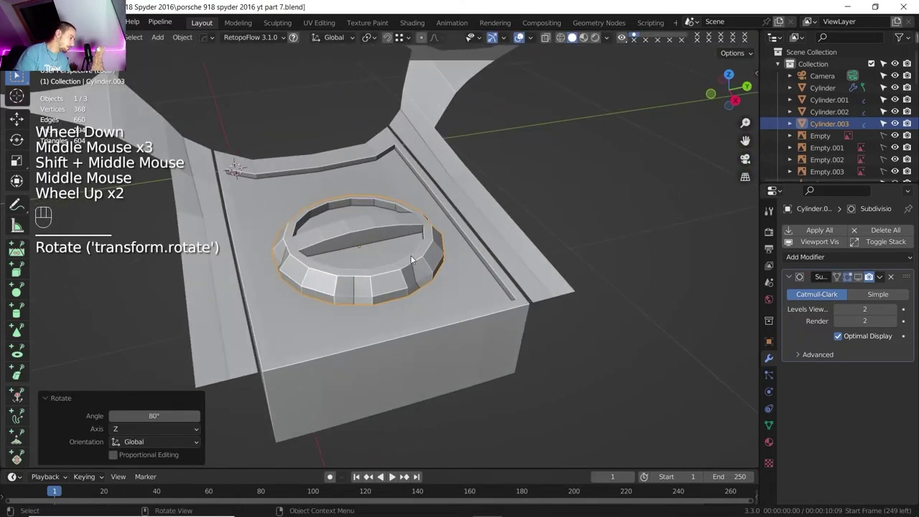
Step: Adjust the cap's height along Z and scale it down uniformly on the panel
key(g)
key(z)
click(411, 257)
key(s)
click(424, 265)
key(Tab)
shift+middle_drag(424, 265, 416, 272)
middle_drag(416, 271, 406, 273)
scroll(406, 273, up, 2)
key(Tab)
Step: Scale the cap up uniformly by 1.344 and lower it in Z, with a final move of about -4.17 mm
click(405, 273)
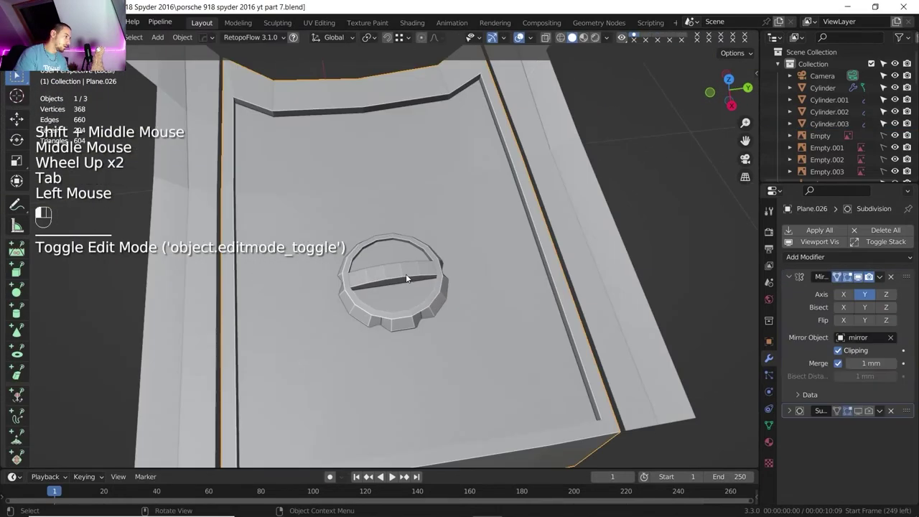
key(s)
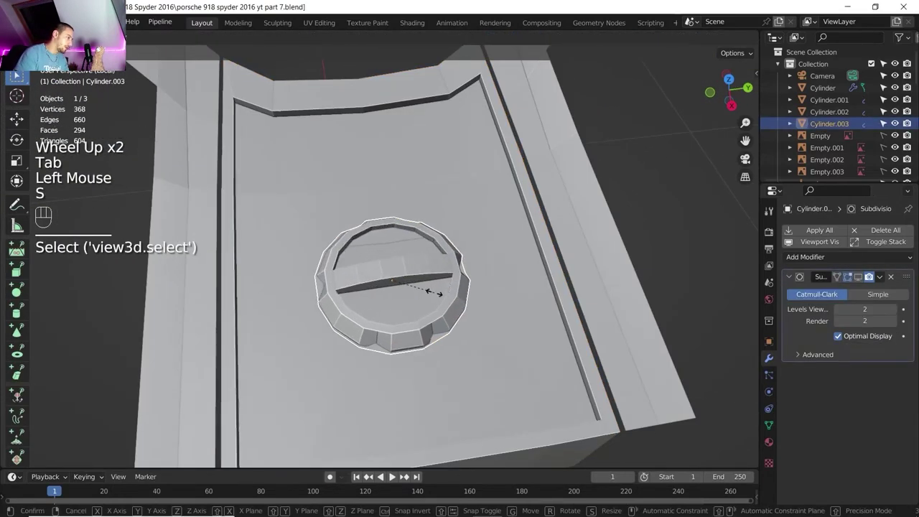
click(434, 293)
key(g)
key(z)
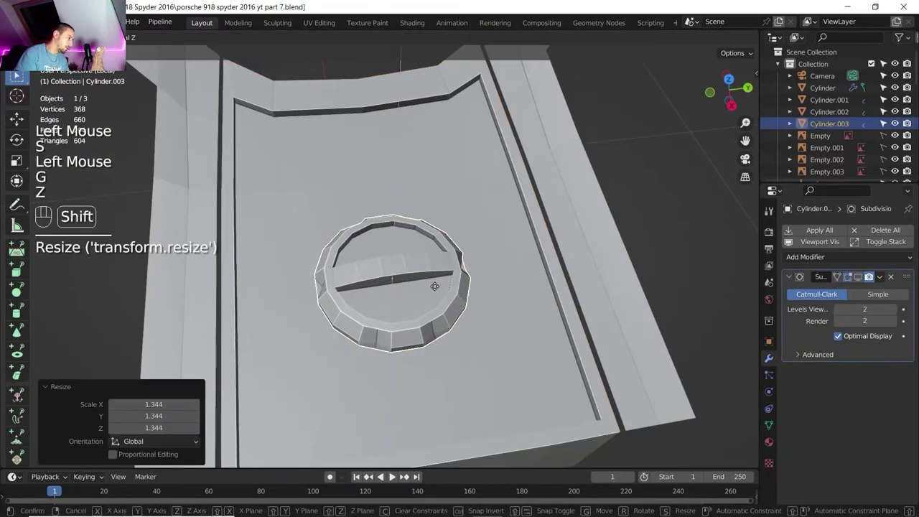
shift+click(435, 282)
middle_drag(435, 283, 423, 260)
key(g)
key(z)
click(423, 259)
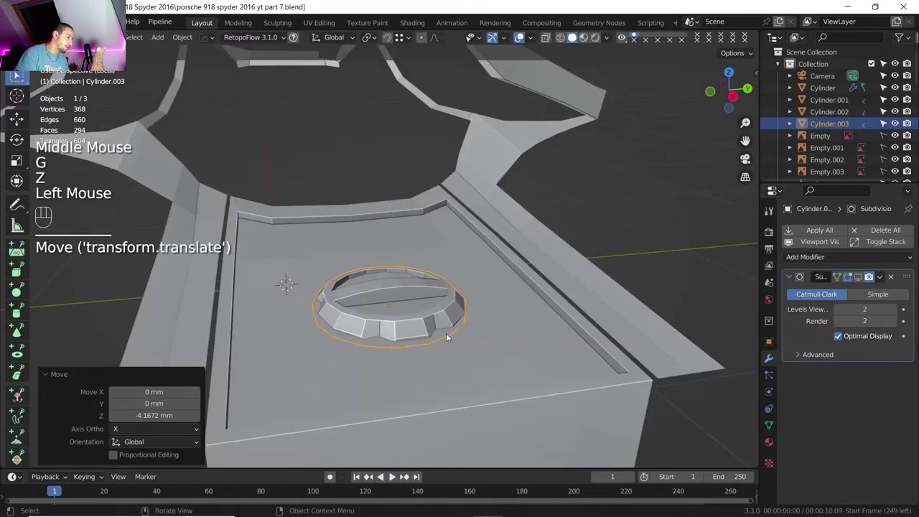
Step: Check the reference photo and lower the cap about 6.78 mm along Z into the panel
key(Tab)
key(Tab)
click(456, 361)
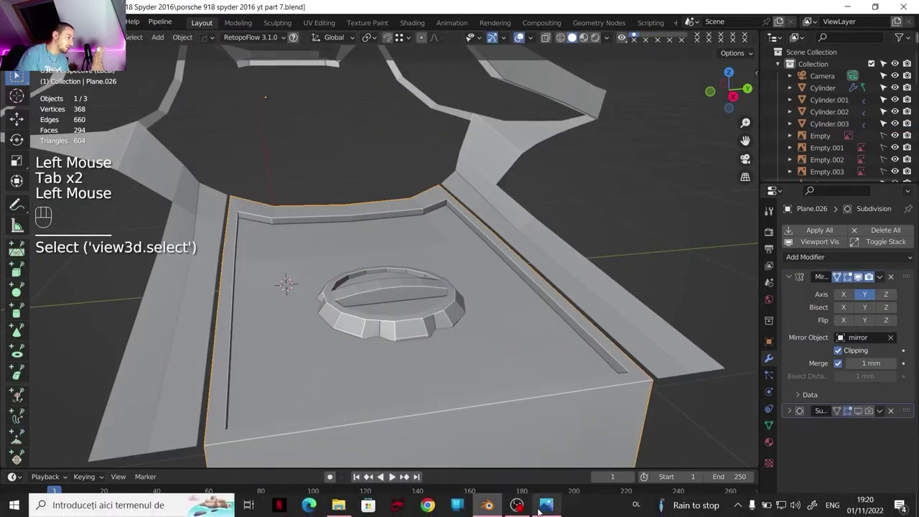
click(540, 508)
click(486, 505)
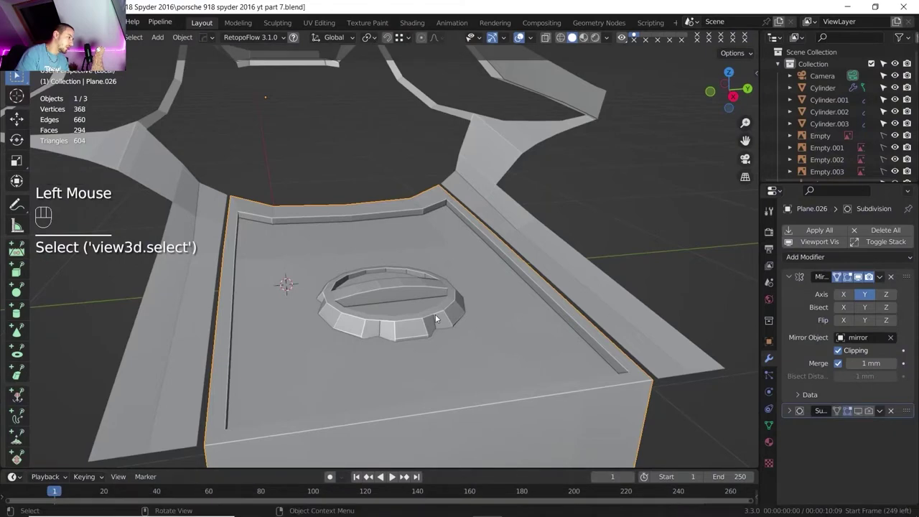
click(435, 313)
key(g)
key(z)
click(435, 323)
Step: Tilt the cap about the Y axis to follow the panel's slope and raise it about 0.55 mm in Z
key(r)
key(x)
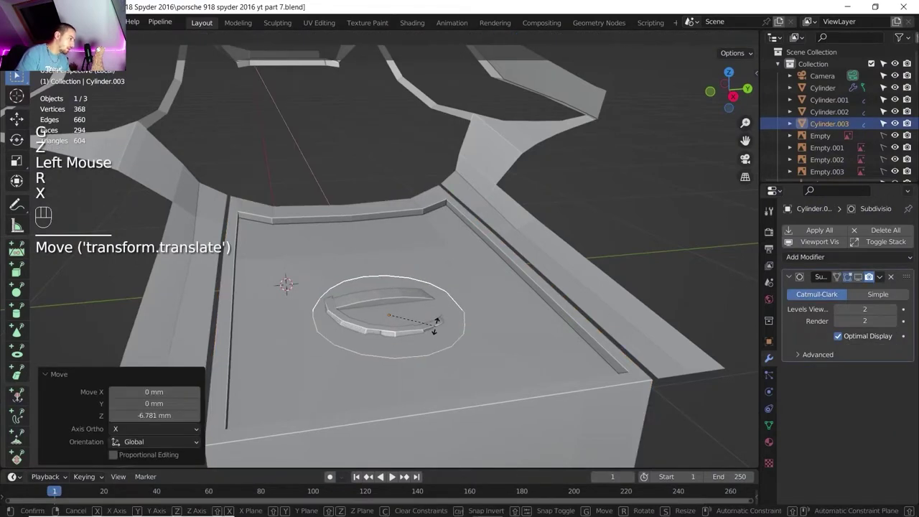
key(y)
key(shift)
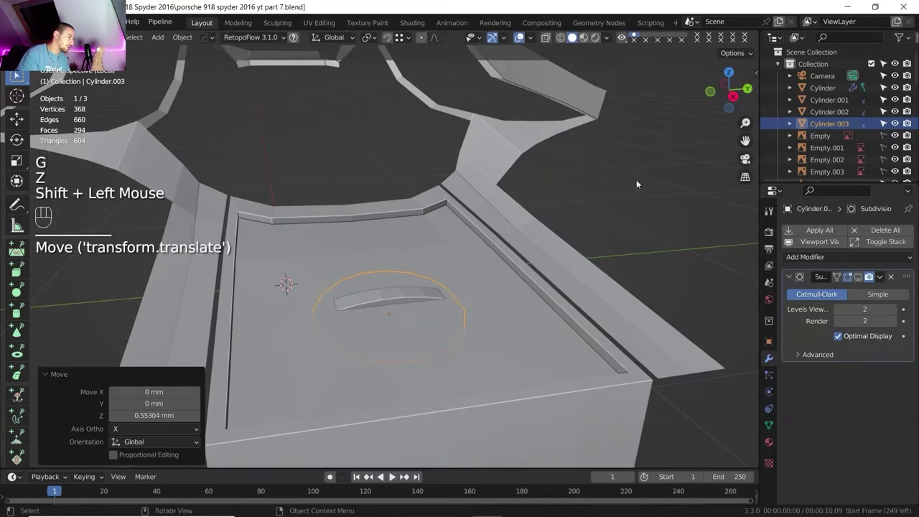
Step: Edit the centre panel in a see-through top view and edge-slide the emblem's middle cross edge by -0.246 toward the cap's centre
middle_drag(538, 262, 488, 298)
click(488, 298)
key(Tab)
shift+middle_drag(489, 298, 507, 311)
click(730, 72)
click(729, 71)
shift+middle_drag(416, 238, 433, 250)
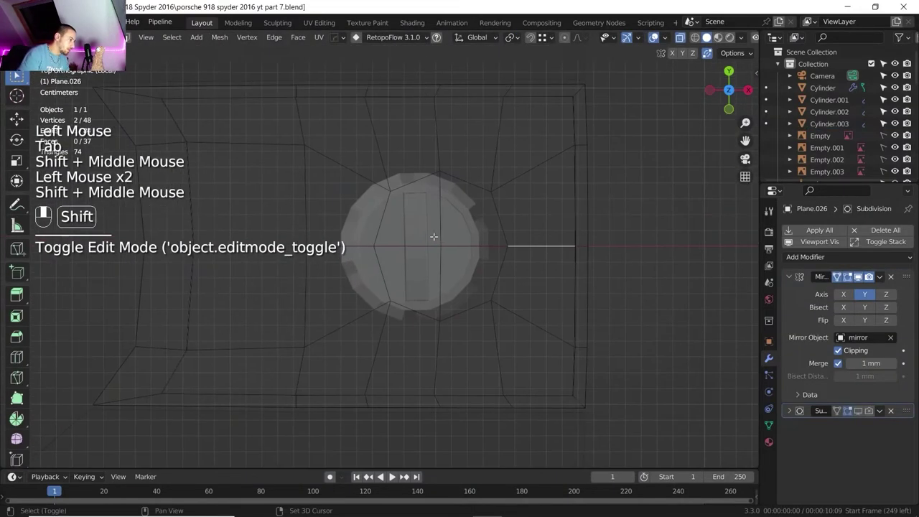
scroll(434, 250, up, 2)
key(g)
key(g)
click(495, 249)
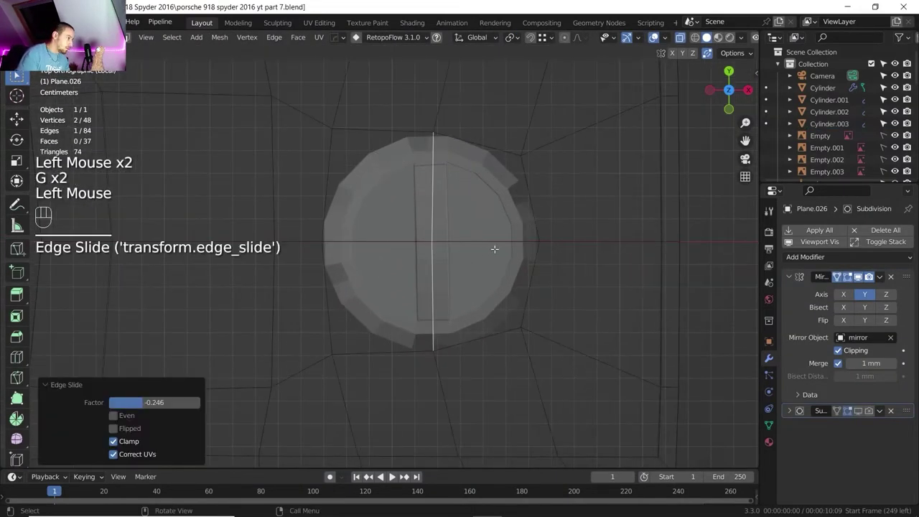
Step: Vertex-slide the emblem outline's front corner vertex by 0.279 and 0.118 to meet the cap's round edge
key(1)
click(333, 131)
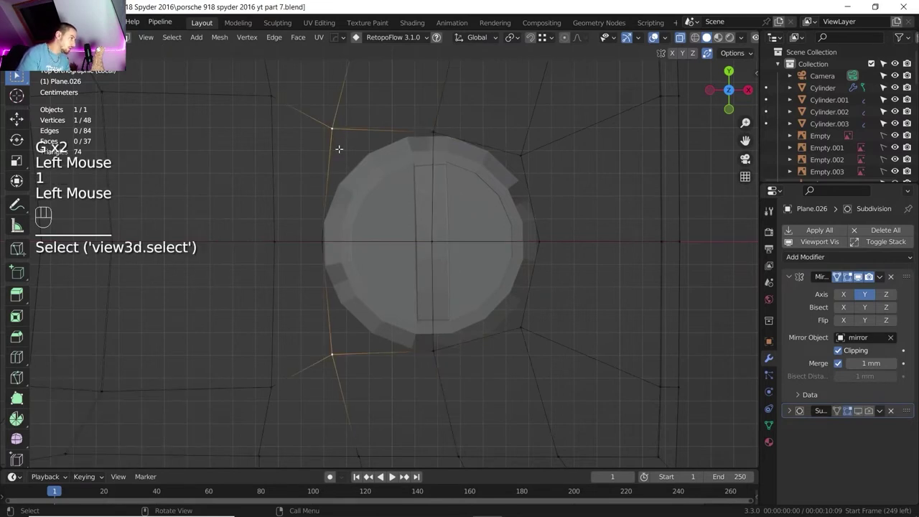
key(g)
key(g)
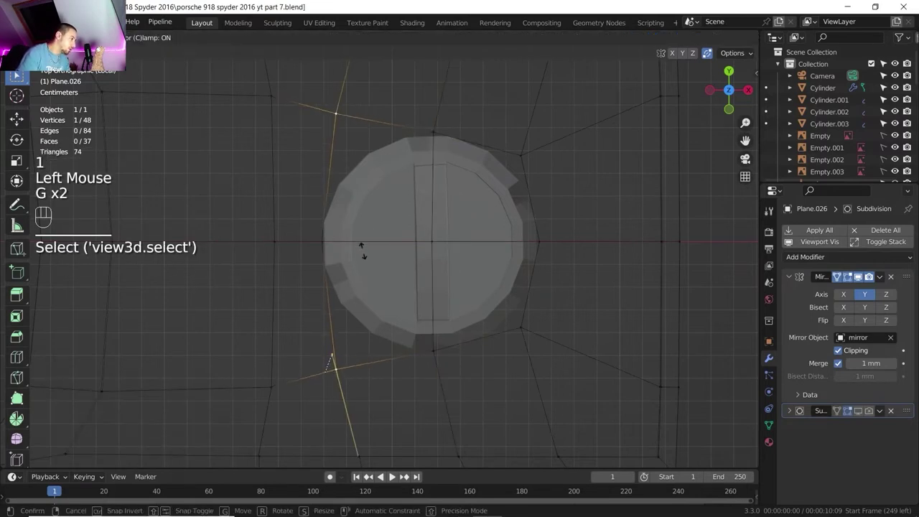
click(363, 209)
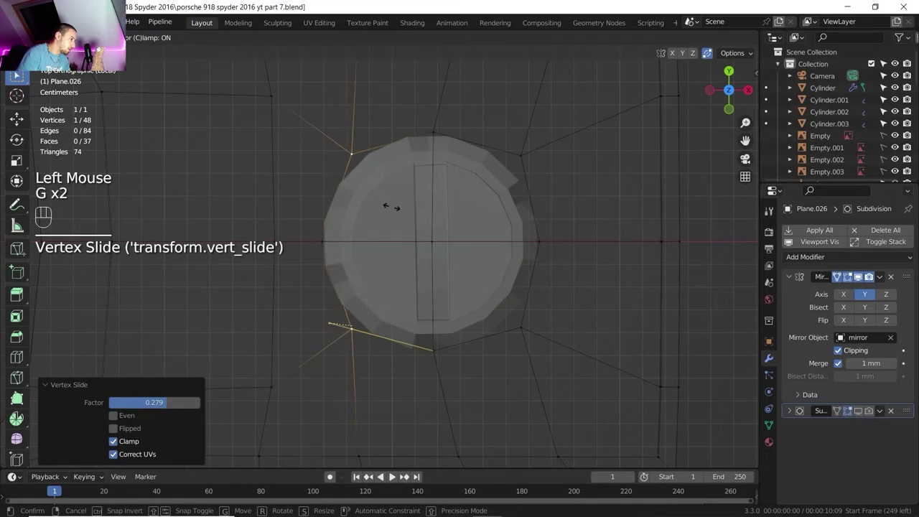
click(380, 206)
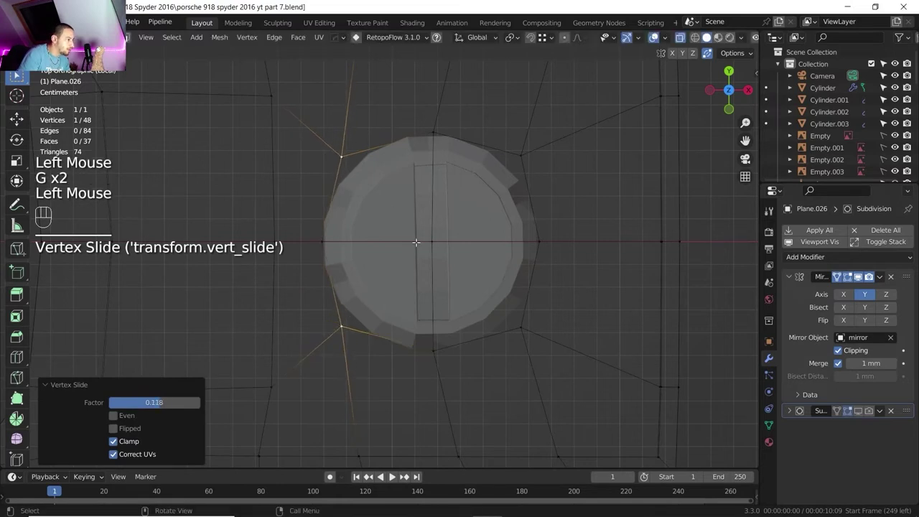
Step: Vertex-slide the emblem outline's side vertex outward by 0.066 and its front centre vertex by 0.111 to clear the cap
click(431, 344)
key(g)
key(g)
click(377, 225)
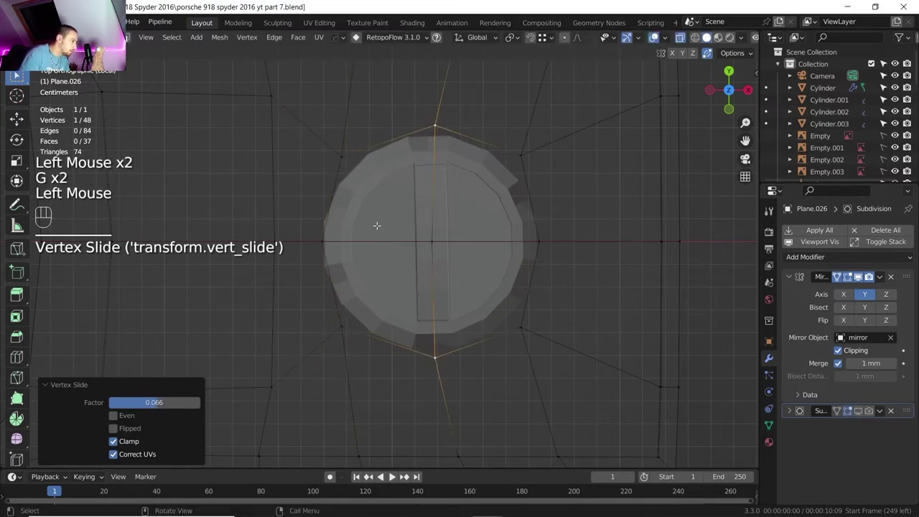
click(328, 237)
key(g)
key(g)
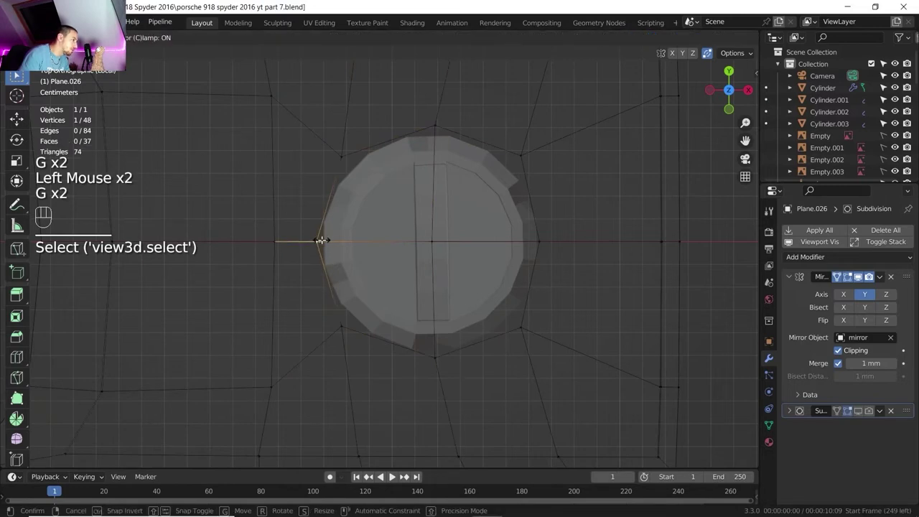
click(321, 240)
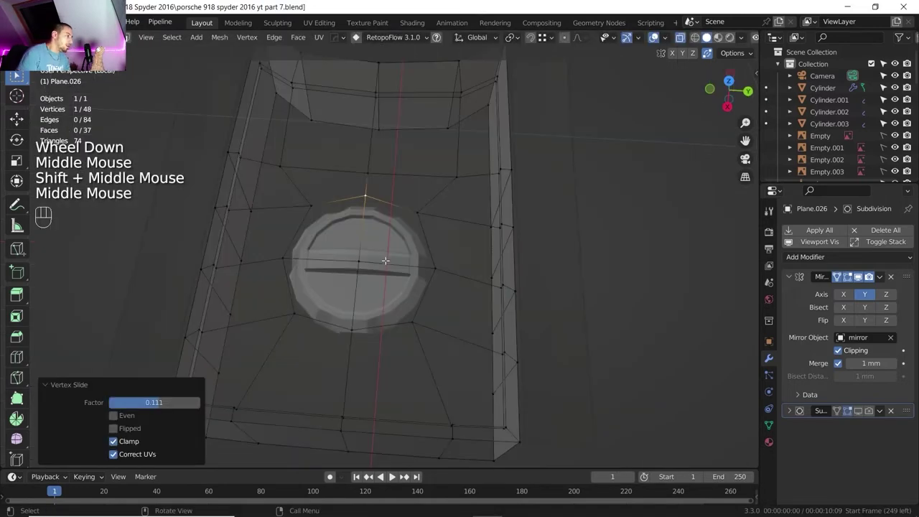
Step: Return to solid view and extrude the outline's inner faces down into the panel to form a recess around the cap
scroll(393, 255, up, 1)
click(679, 39)
key(Tab)
middle_drag(302, 251, 335, 239)
key(3)
click(336, 239)
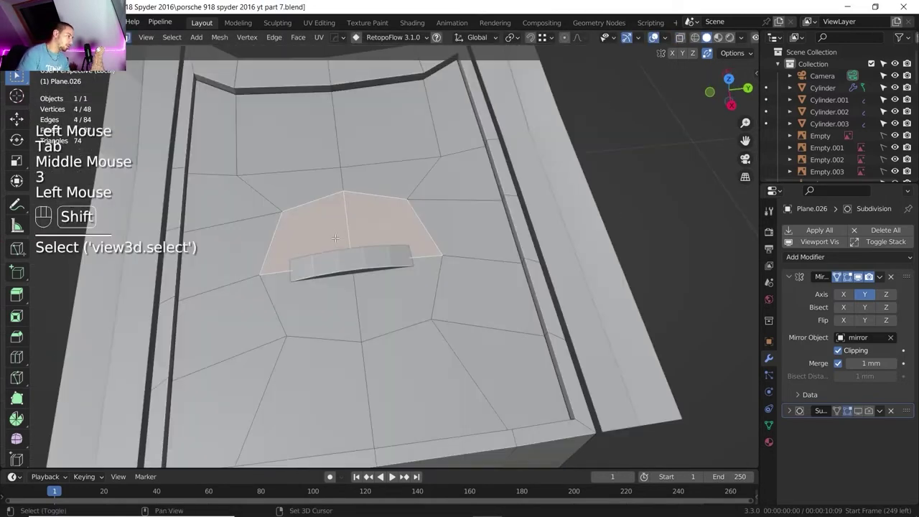
shift+click(318, 292)
key(e)
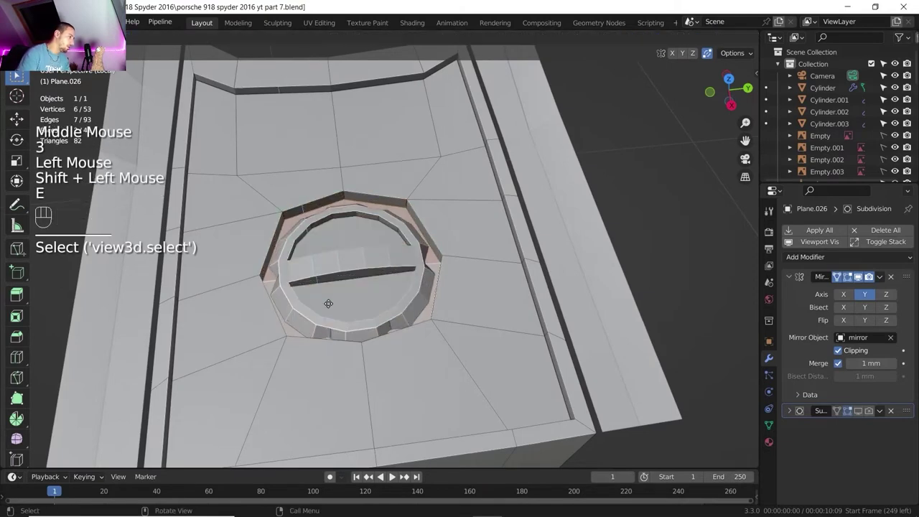
click(330, 304)
shift+middle_drag(330, 304, 402, 259)
scroll(413, 254, up, 2)
click(413, 253)
key(Tab)
scroll(413, 253, up, 1)
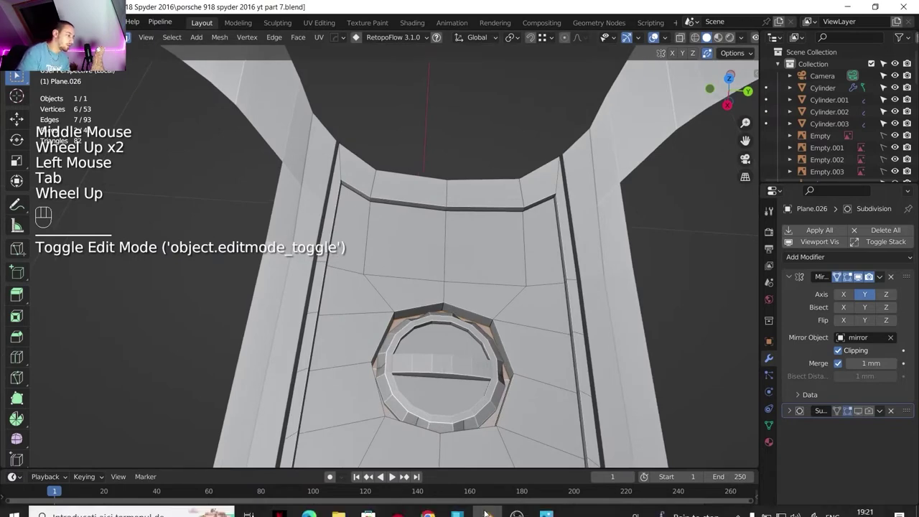
Step: Check the reference photo, then duplicate the panel face ahead of the recess in place and separate it as its own object
click(546, 506)
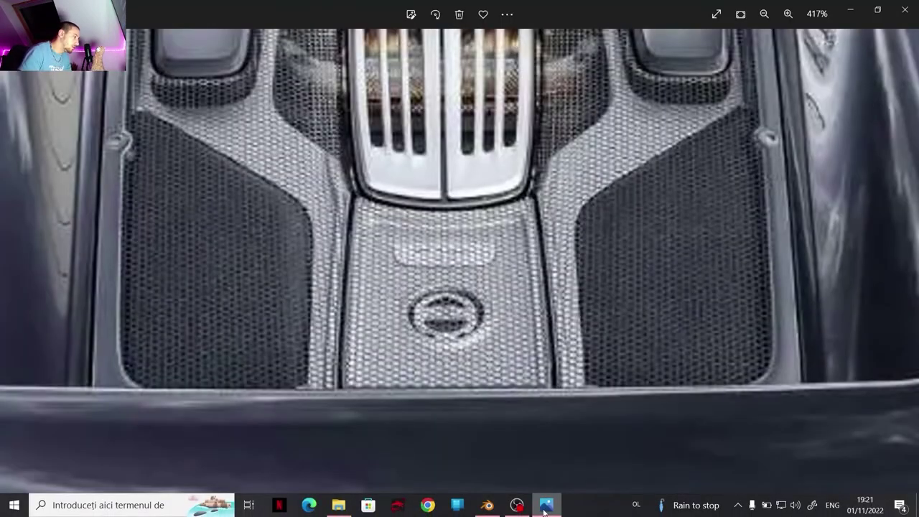
click(488, 505)
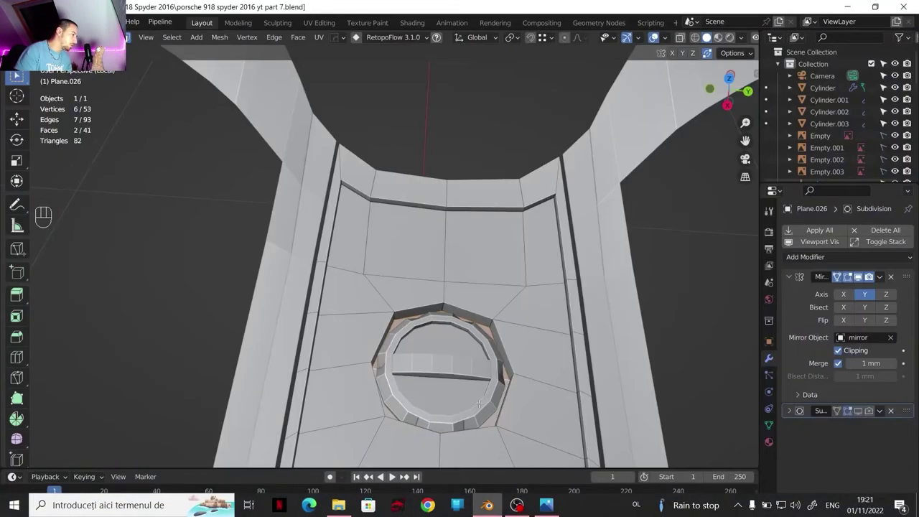
shift+middle_drag(405, 251, 391, 247)
middle_drag(391, 247, 386, 244)
click(364, 257)
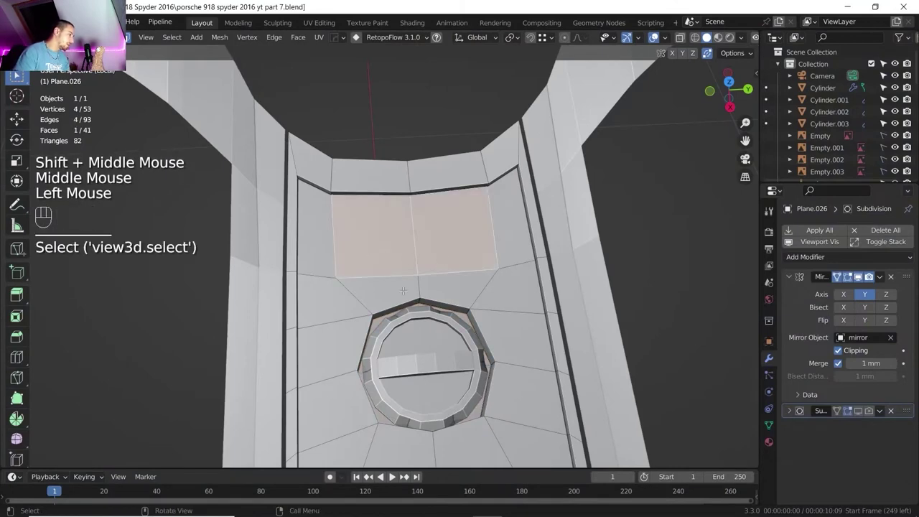
key(shift+d)
right_click(402, 260)
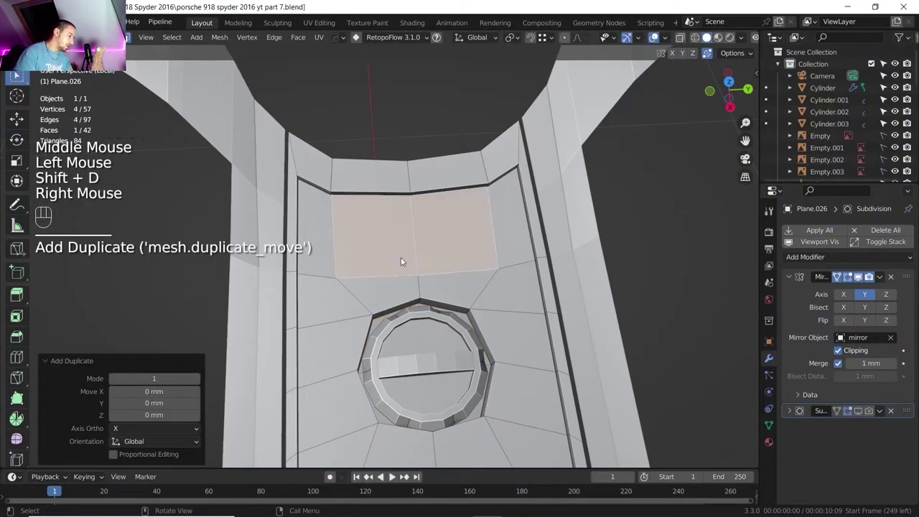
key(p)
key(Tab)
click(390, 250)
key(Tab)
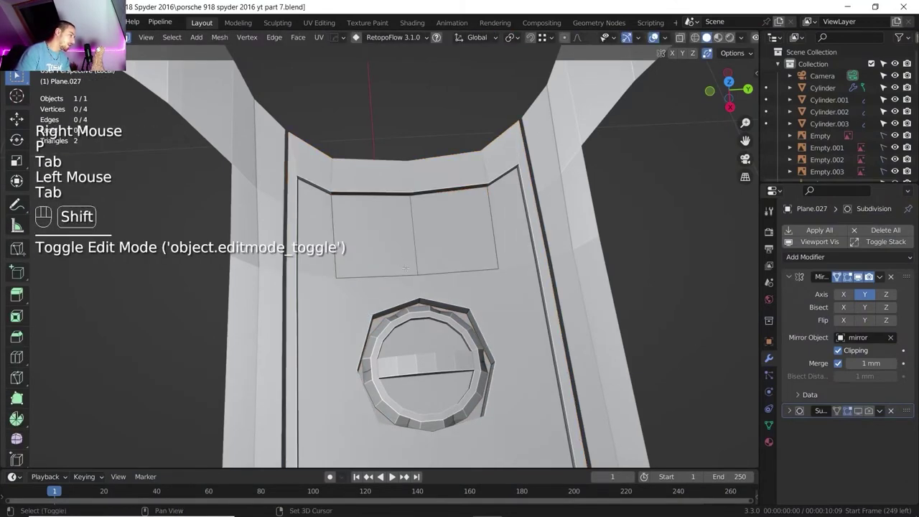
Step: Edge-slide the separated plate's forward edge back toward the cap to shorten the plate
shift+middle_drag(390, 251, 393, 269)
key(2)
click(376, 208)
key(g)
key(g)
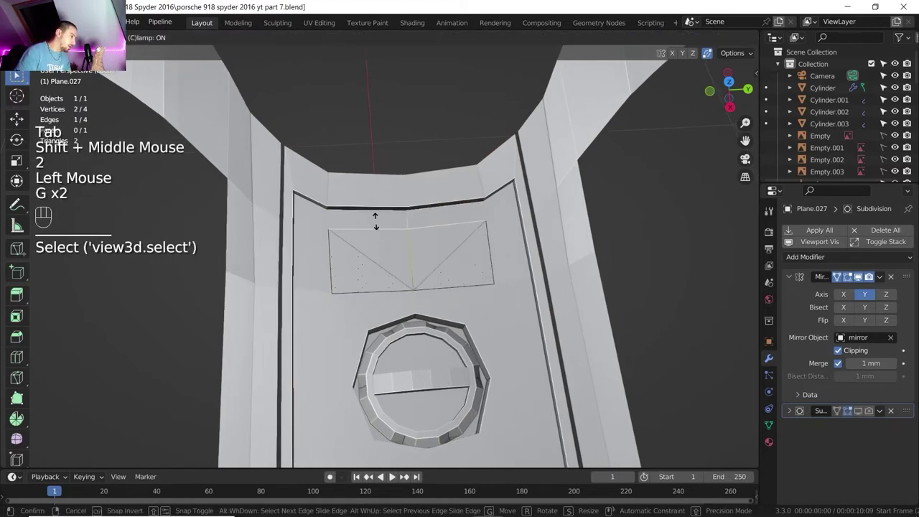
shift+click(375, 243)
Step: Vertex-slide the plate's outer rear corner inward toward the centreline to give the plate a trapezoid outline
key(1)
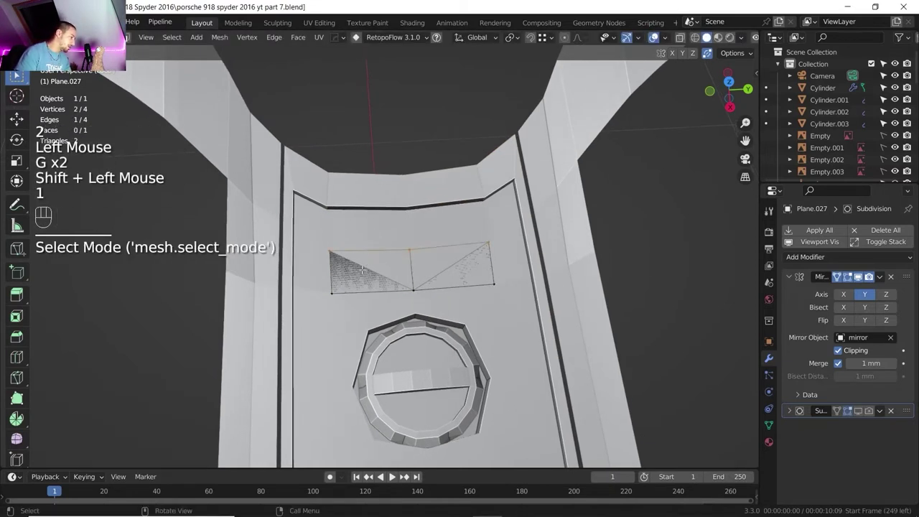
click(346, 283)
click(336, 291)
key(g)
key(g)
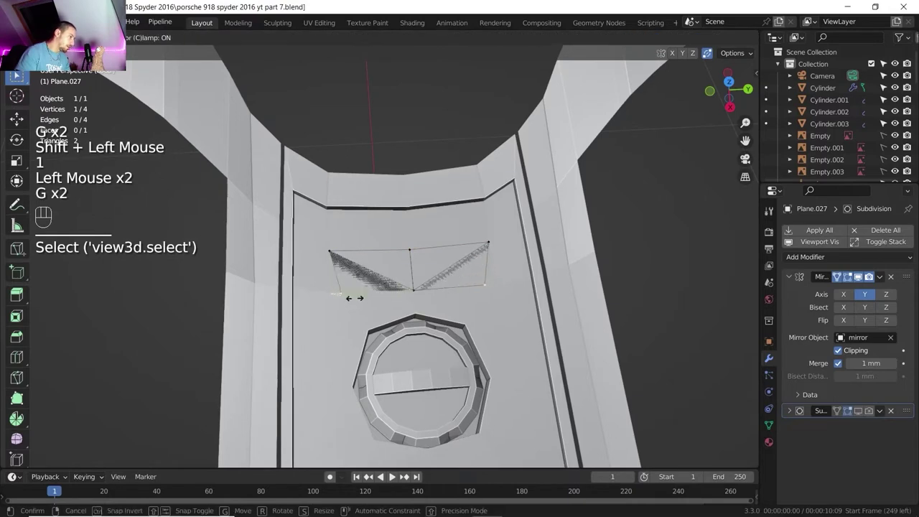
click(370, 298)
key(Tab)
Step: Extrude the plate's face upward to give the plate thickness above the panel
middle_drag(360, 291, 385, 275)
scroll(373, 267, up, 2)
key(Tab)
key(3)
click(385, 275)
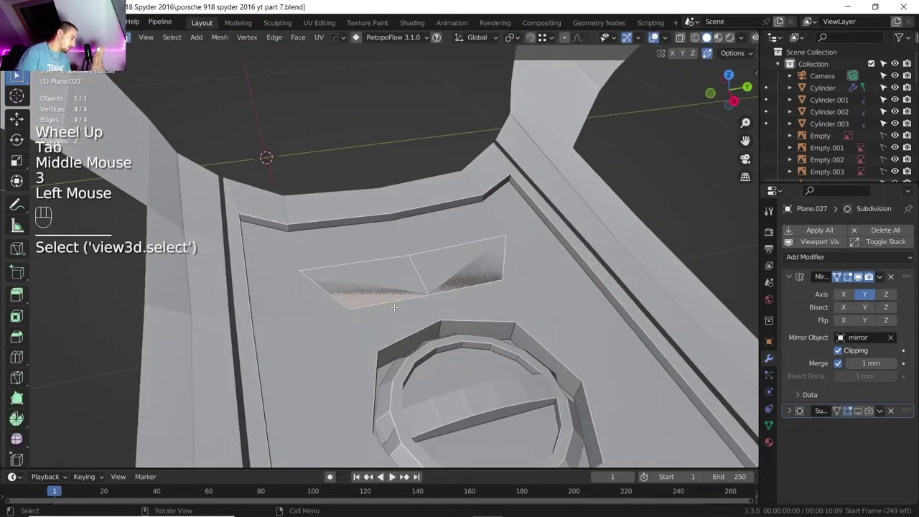
key(e)
key(z)
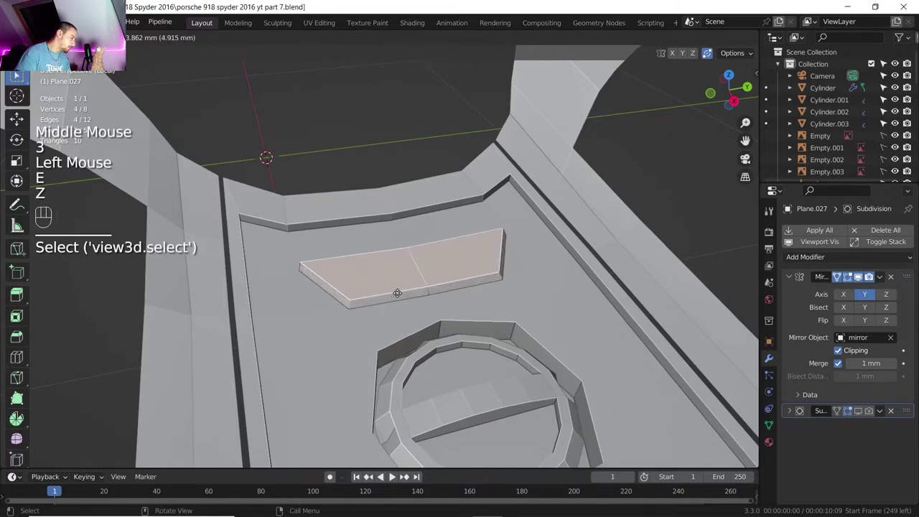
key(z)
click(397, 293)
key(Tab)
scroll(398, 296, down, 2)
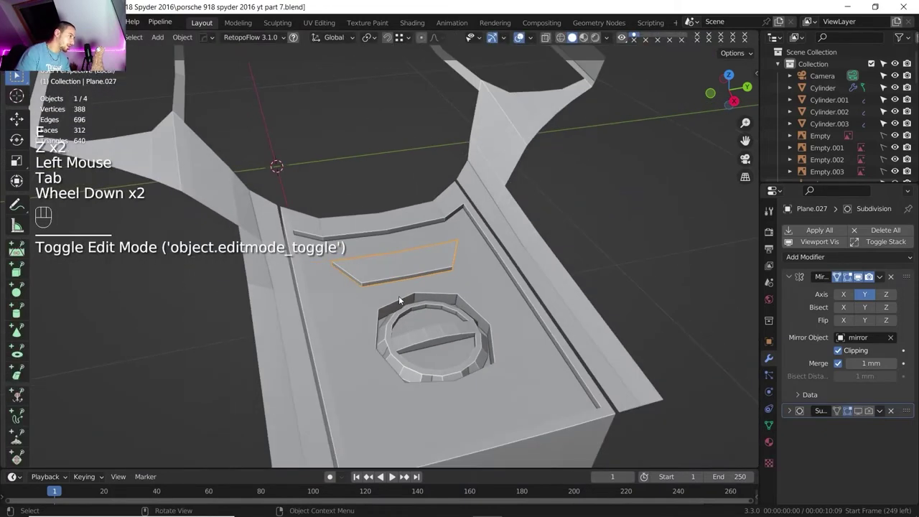
Step: Inspect the plate with its mirrored half hidden in the viewport, and show the mirror again
shift+middle_drag(399, 296, 406, 301)
middle_drag(406, 300, 423, 305)
click(858, 277)
shift+middle_drag(482, 304, 468, 339)
middle_drag(468, 339, 443, 316)
scroll(443, 316, up, 2)
middle_drag(512, 351, 648, 314)
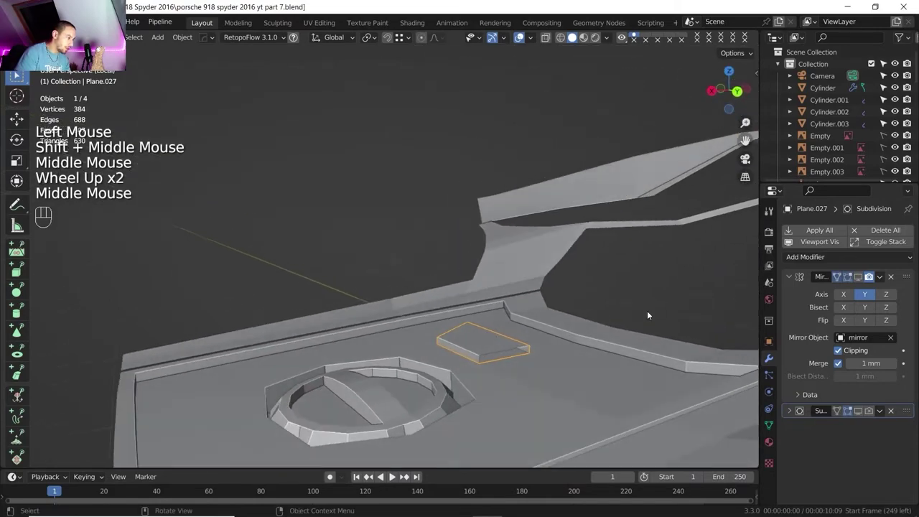
click(858, 277)
Step: Exit local view to bring back the whole car, deselect everything and frame the rear deck
scroll(502, 302, down, 1)
shift+middle_drag(502, 301, 431, 273)
key(Tab)
middle_drag(431, 272, 339, 289)
scroll(449, 320, down, 2)
key(Tab)
scroll(417, 310, down, 1)
key(slash)
scroll(416, 313, down, 2)
click(285, 176)
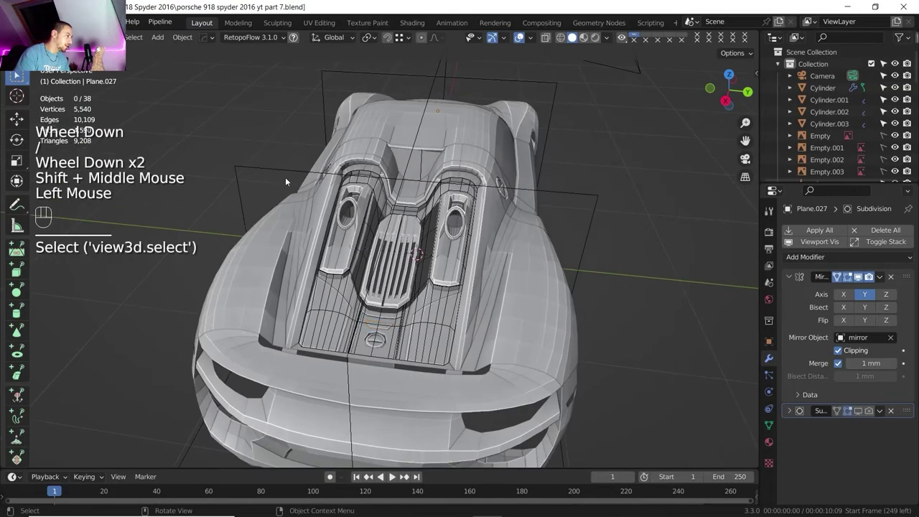
shift+middle_drag(285, 177, 492, 390)
scroll(393, 314, up, 4)
scroll(465, 239, down, 2)
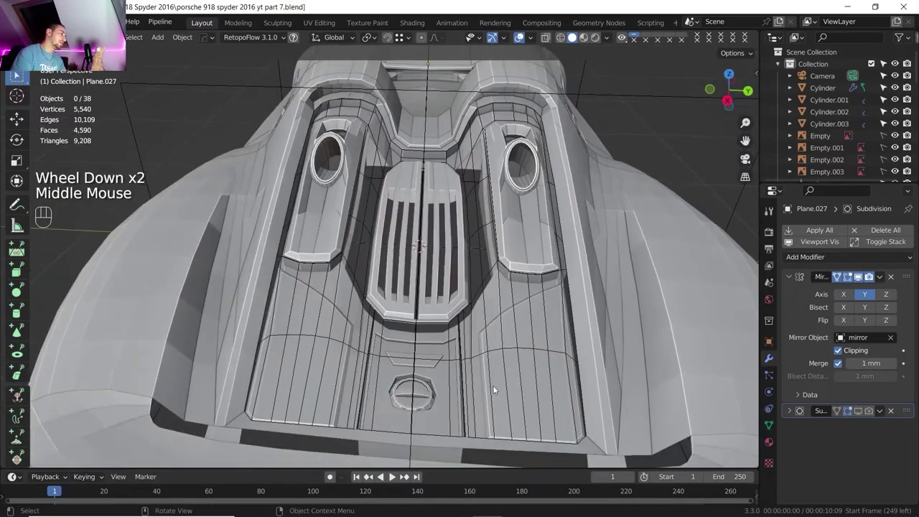
Step: Study the engine grille and the mesh panels around it in two reference photos to compare with the modelled deck
click(546, 504)
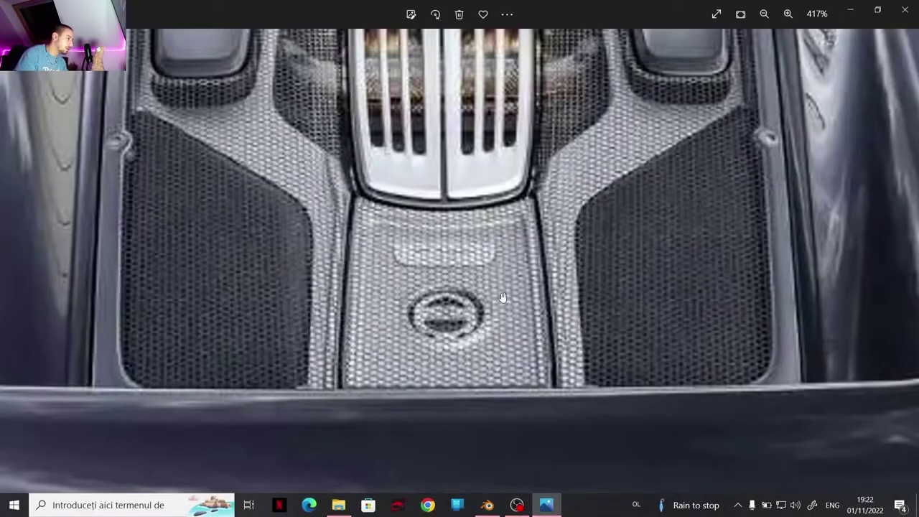
drag(479, 184, 463, 324)
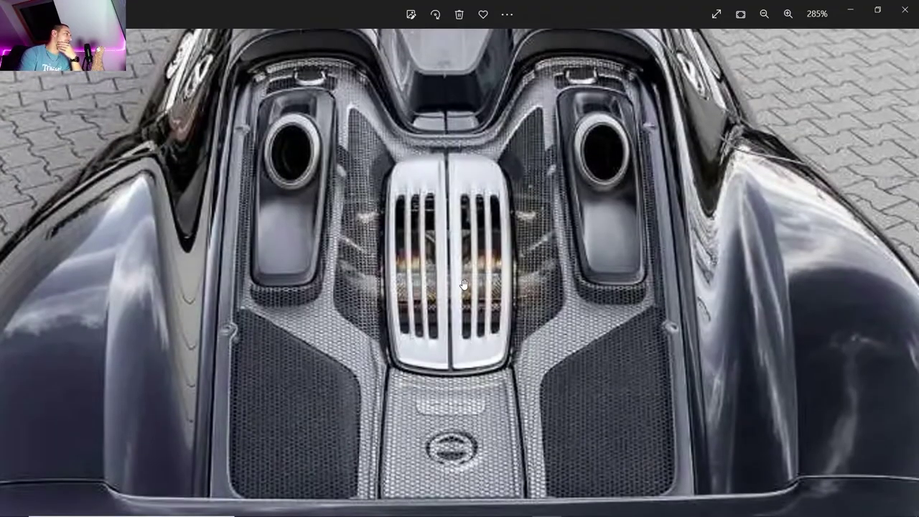
scroll(464, 285, up, 1)
click(902, 273)
drag(533, 332, 563, 280)
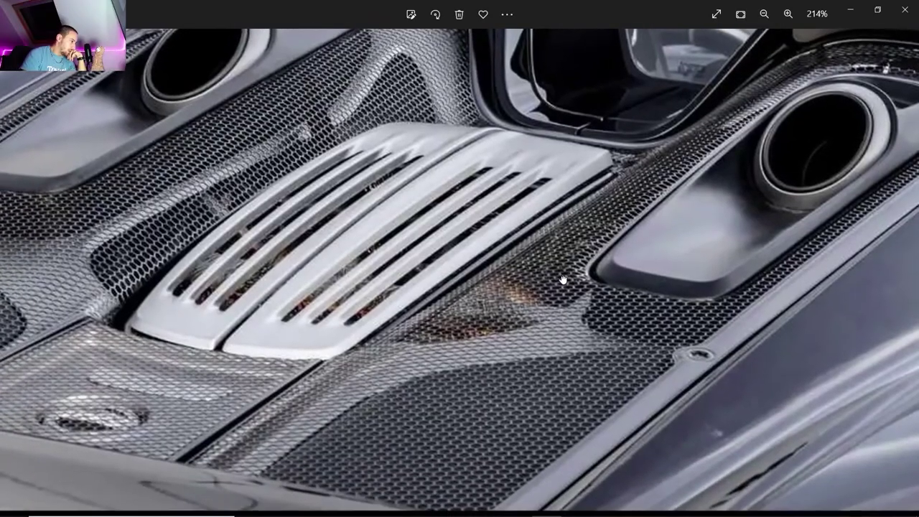
scroll(376, 294, up, 3)
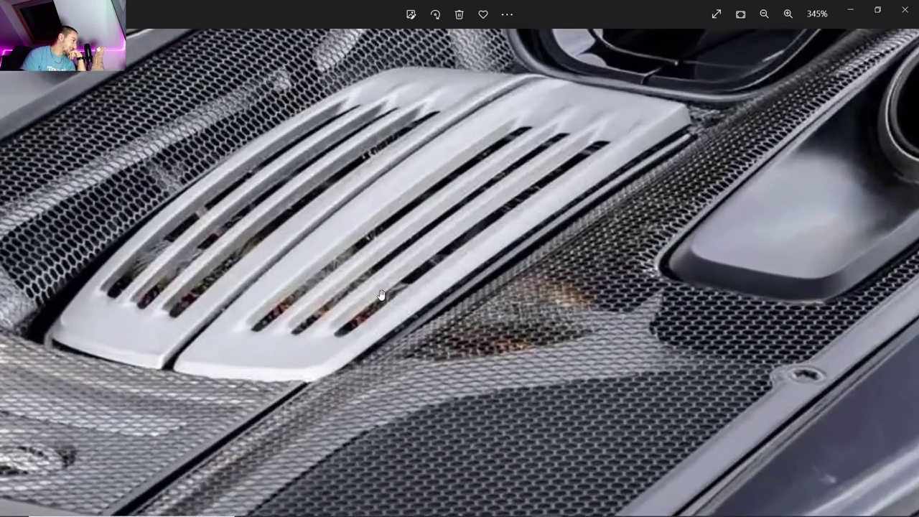
key(alt+Tab)
scroll(546, 305, down, 2)
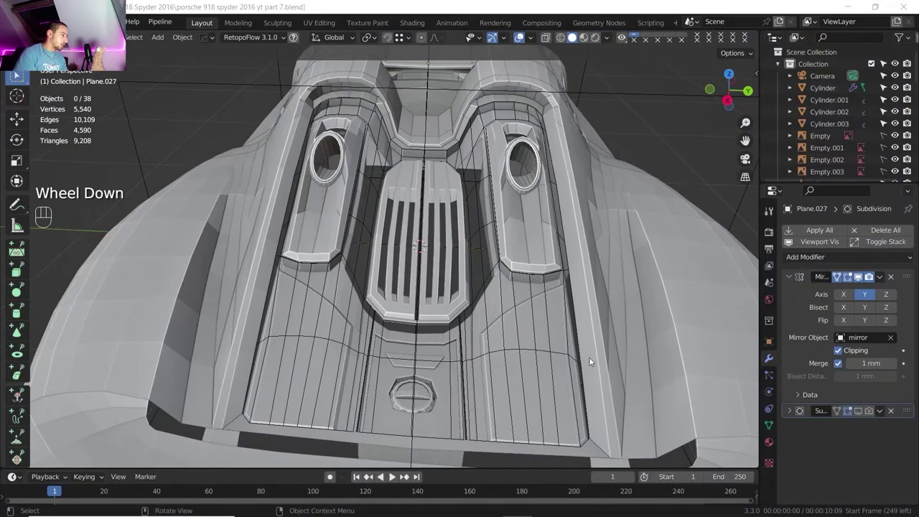
mouse_move(547, 511)
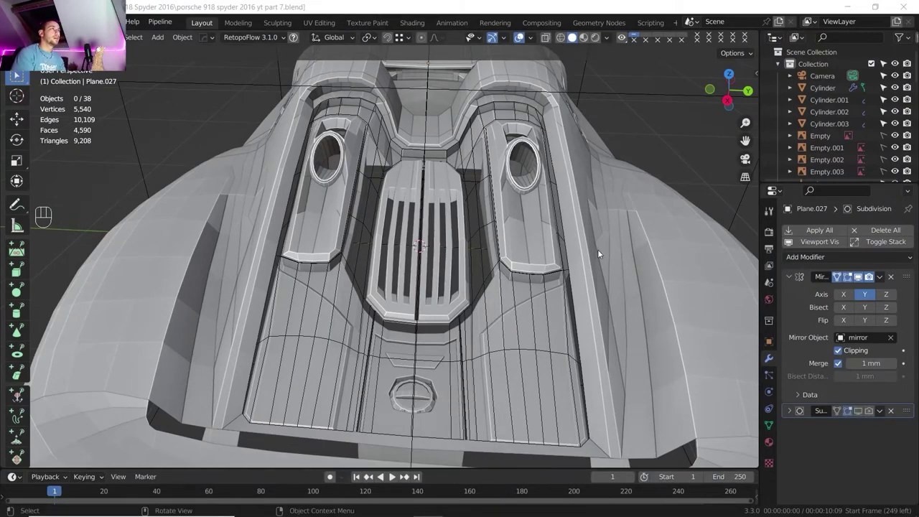
Step: Add a mesh cylinder with 24 vertices, a 55 mm radius and a 390 mm depth
mouse_move(460, 220)
middle_down()
mouse_move(447, 230)
mouse_move(454, 259)
mouse_move(451, 208)
middle_up()
scroll(451, 209, up, 1)
shift+middle_drag(451, 208, 448, 226)
middle_drag(448, 226, 346, 191)
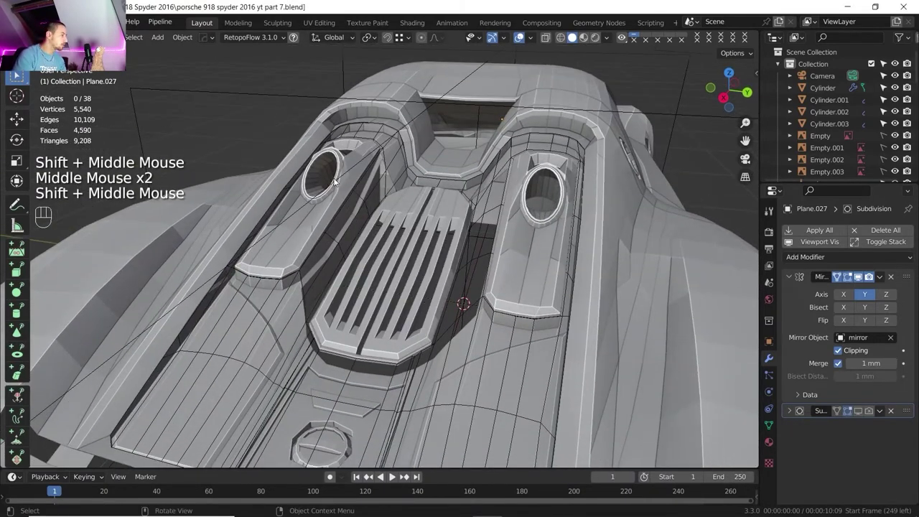
click(334, 178)
middle_drag(349, 170, 375, 230)
middle_drag(374, 229, 373, 239)
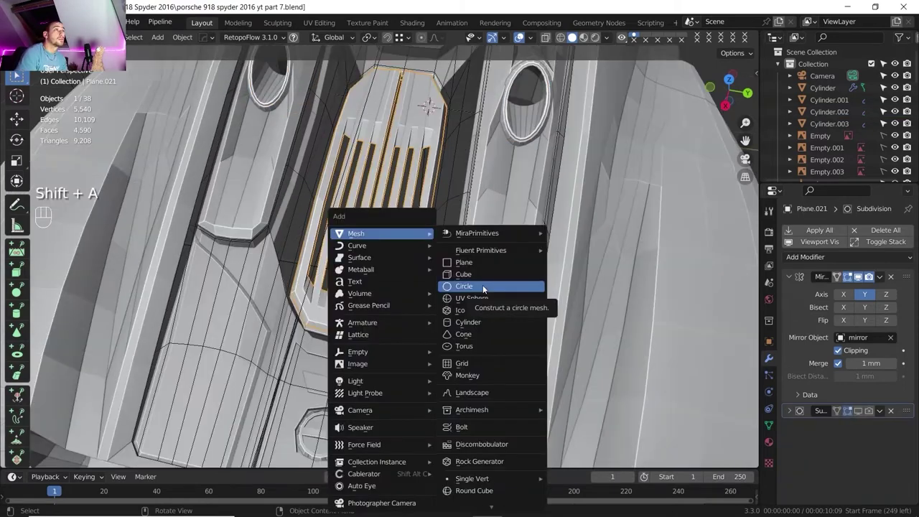
click(470, 321)
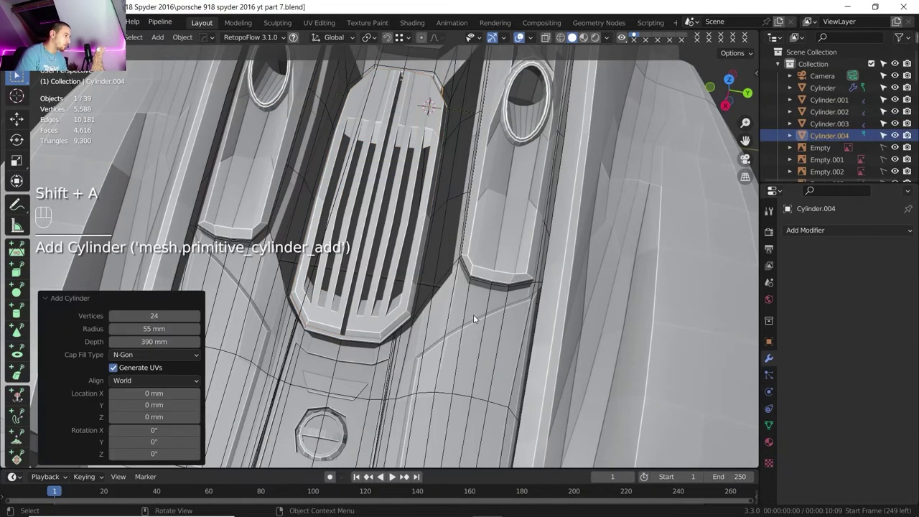
Step: Move the cylinder in the front view about 1406.9 mm along X and 771.15 mm along Z, over the rear wheel
scroll(471, 318, down, 2)
shift+middle_drag(373, 295, 391, 283)
click(709, 88)
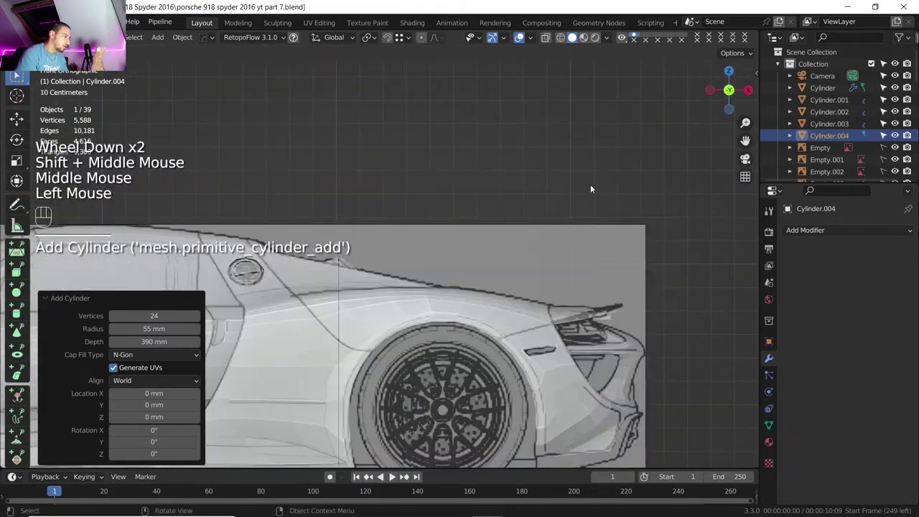
shift+middle_drag(524, 223, 608, 103)
scroll(495, 263, down, 3)
scroll(494, 264, up, 1)
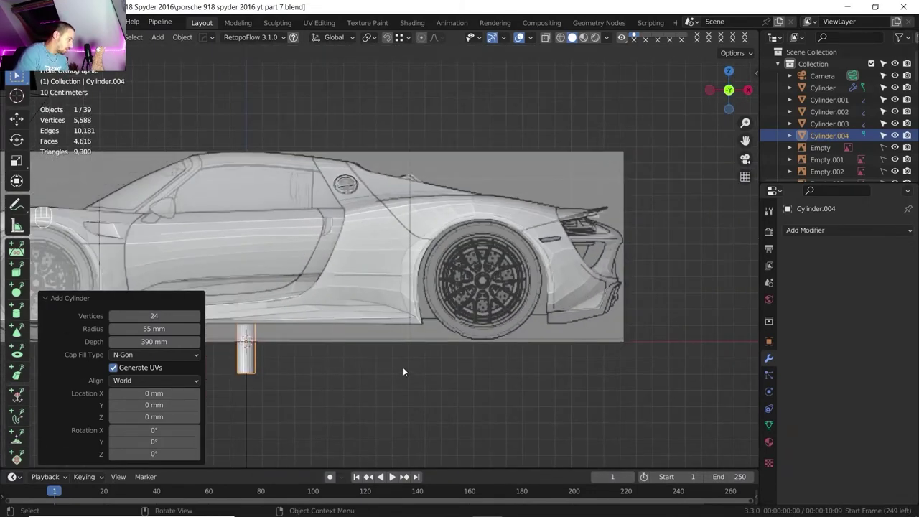
key(g)
click(631, 235)
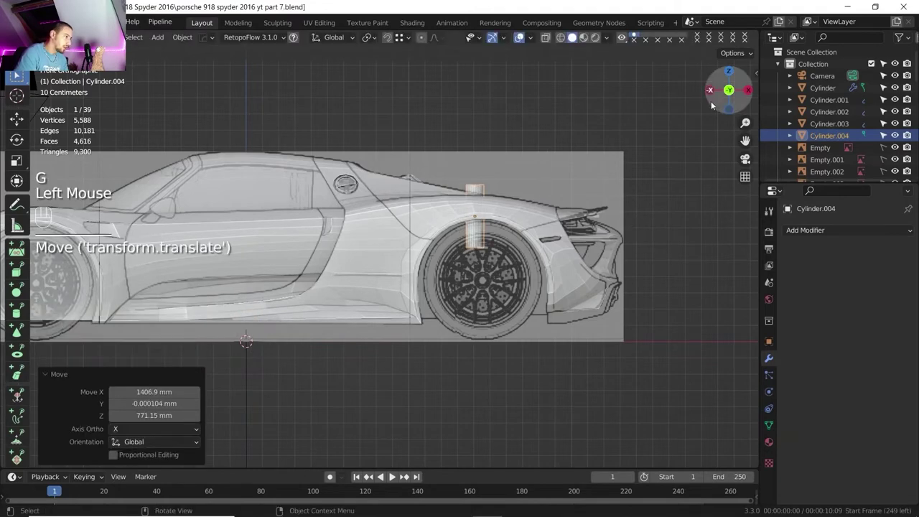
Step: Rotate the cylinder 90° about the X axis so it lies crosswise under the engine grille
click(747, 92)
scroll(392, 237, up, 2)
key(r)
key(x)
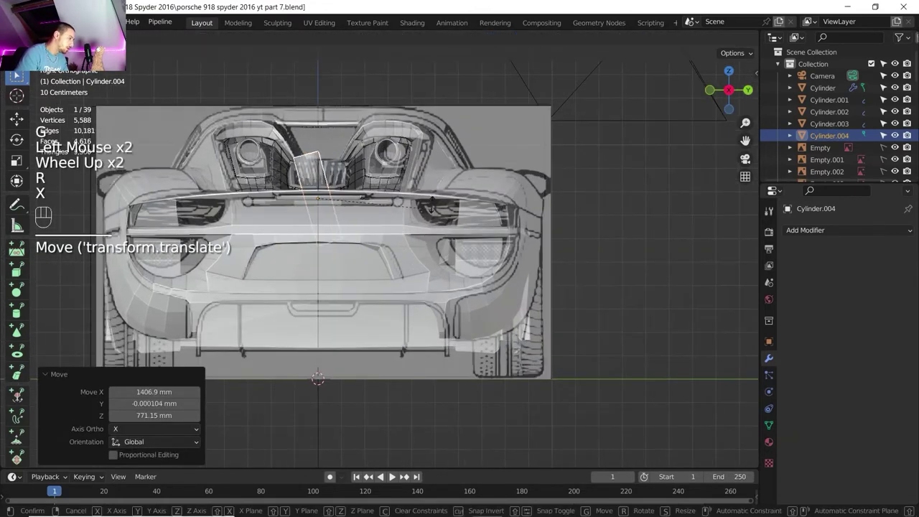
key(ctrl)
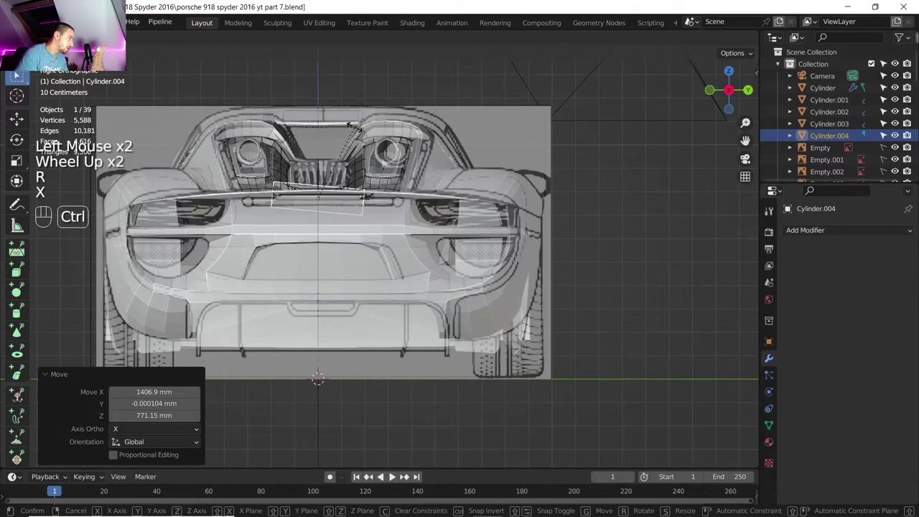
ctrl+click(353, 127)
shift+middle_drag(354, 128, 404, 257)
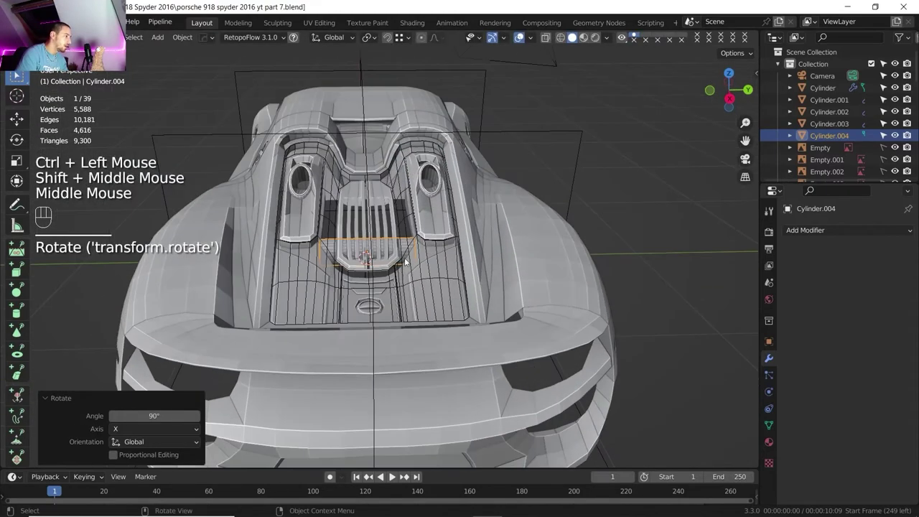
Step: In the top view, move the cylinder -147.86 mm along X beneath the grille slats and scale it up slightly
click(728, 72)
scroll(484, 217, up, 3)
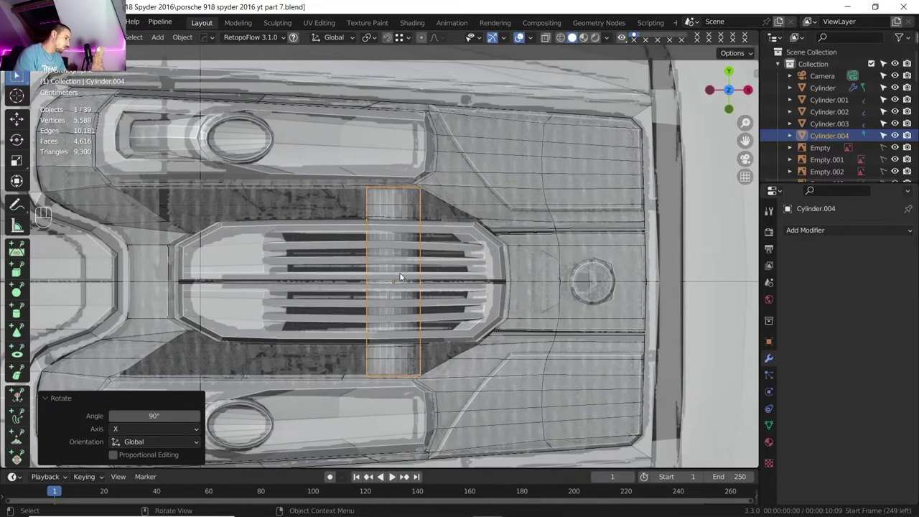
key(g)
key(x)
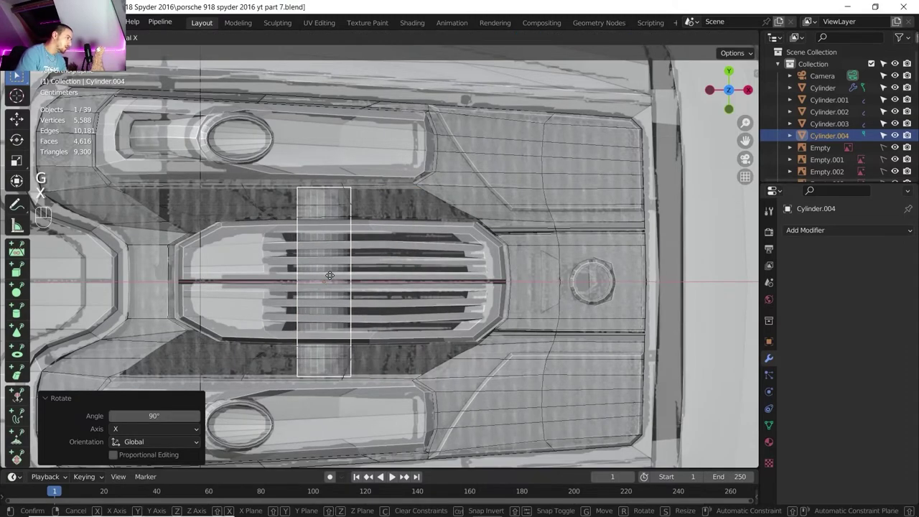
click(331, 275)
key(s)
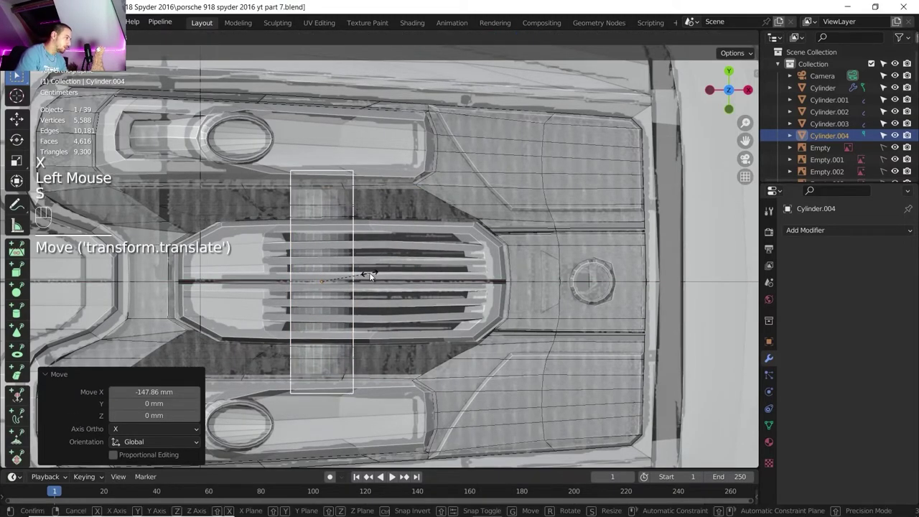
click(369, 276)
Step: Add a single centred loop cut around the middle of the cylinder, with a slide factor of 0
middle_drag(369, 276, 352, 236)
shift+middle_drag(352, 237, 337, 266)
middle_drag(338, 266, 330, 273)
scroll(330, 273, up, 2)
key(Tab)
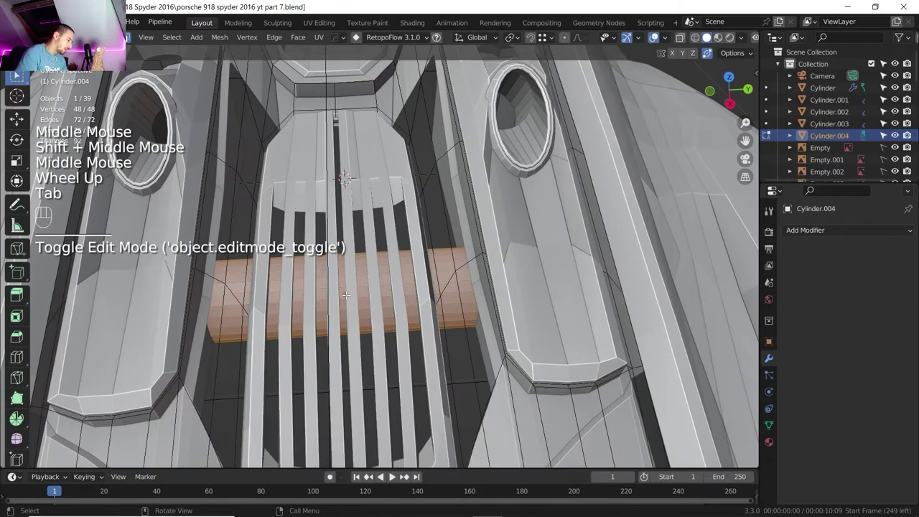
key(ctrl+r)
click(348, 286)
right_click(349, 285)
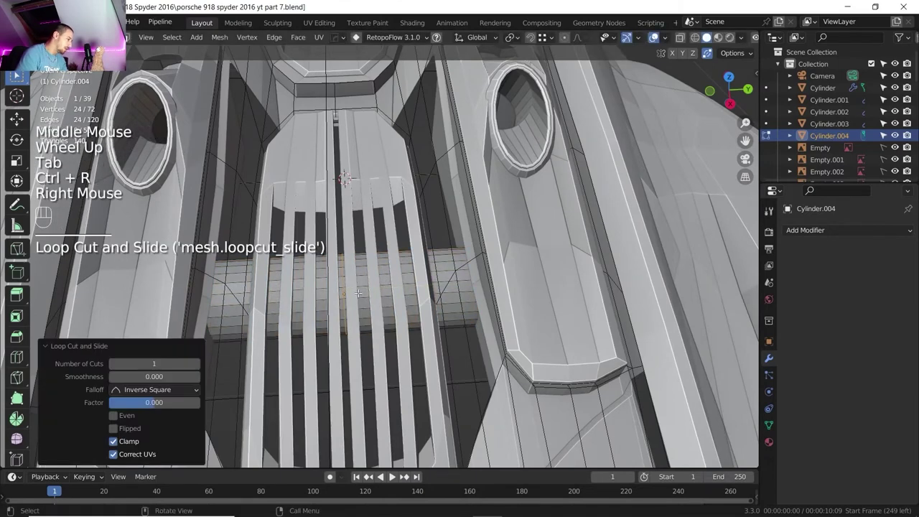
Step: Isolate the cylinder and delete the faces of its positive-Y half including the end cap, then return to the full model
key(Tab)
key(slash)
key(Tab)
click(415, 252)
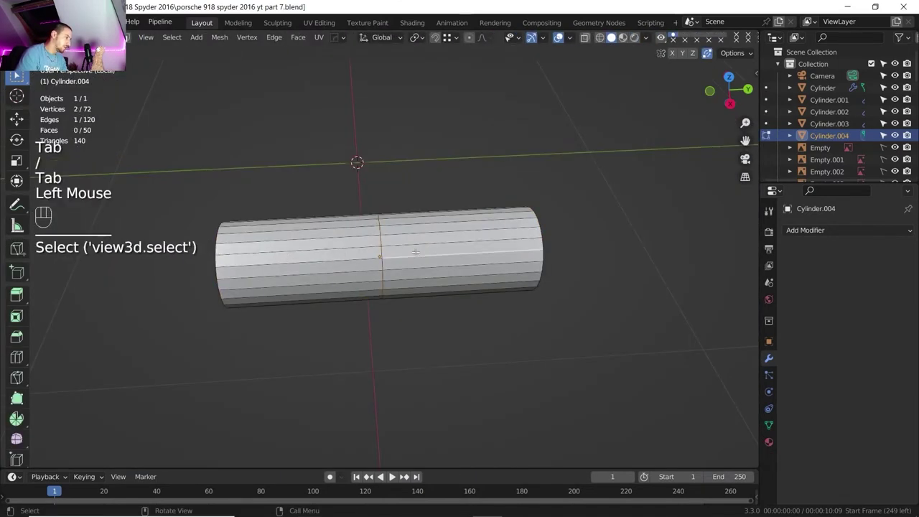
key(3)
middle_drag(420, 261, 503, 273)
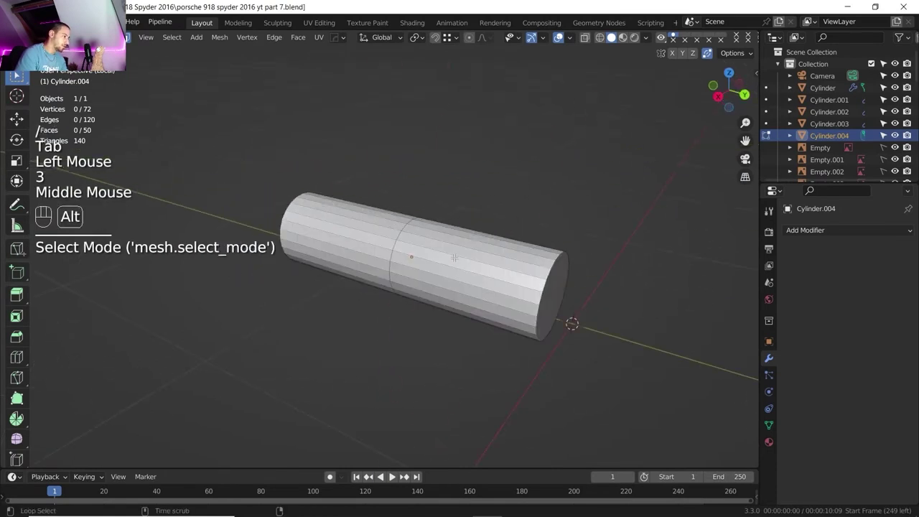
alt+click(528, 276)
shift+click(550, 282)
key(Delete)
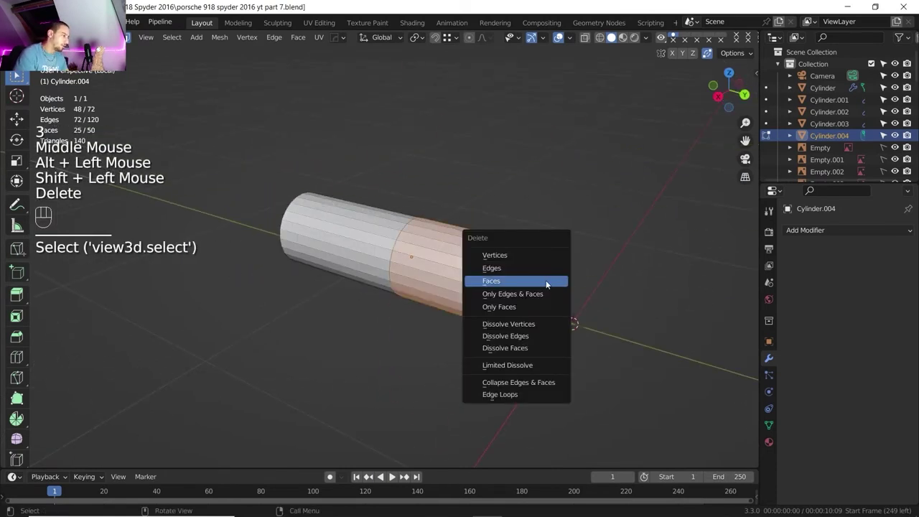
click(545, 280)
key(Tab)
key(period)
key(period)
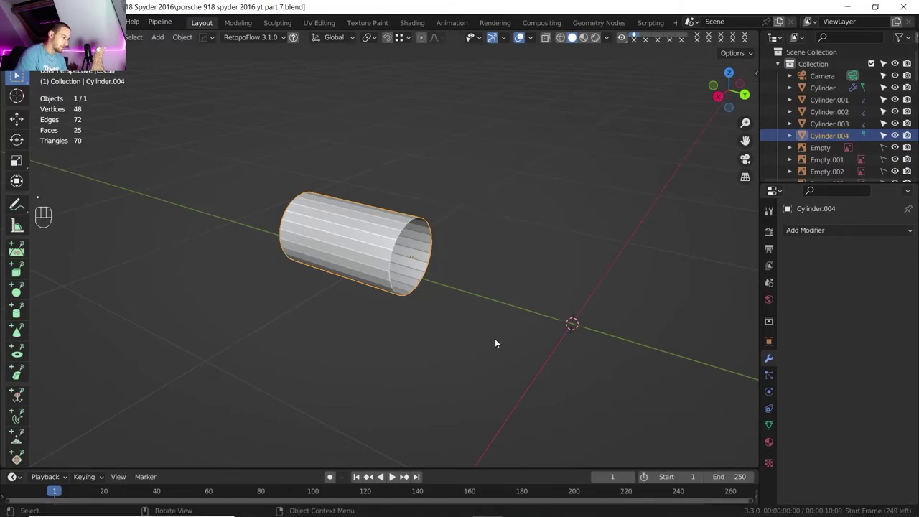
key(KP_Divide)
scroll(436, 279, down, 1)
mouse_move(437, 279)
shift+middle_down()
mouse_move(415, 298)
mouse_move(434, 274)
shift+middle_up()
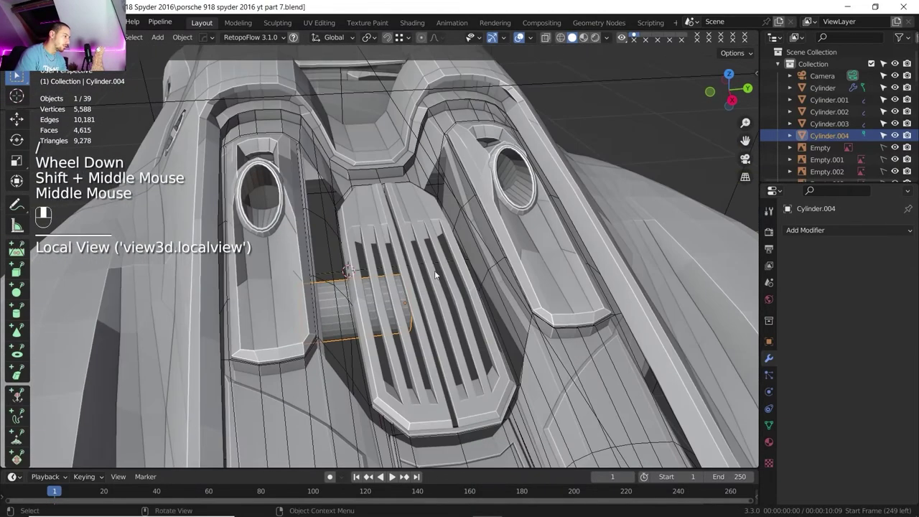
Step: Add a Mirror modifier to the half cylinder on the Y axis only, with "mirror" as the mirror object and Clipping enabled
click(811, 228)
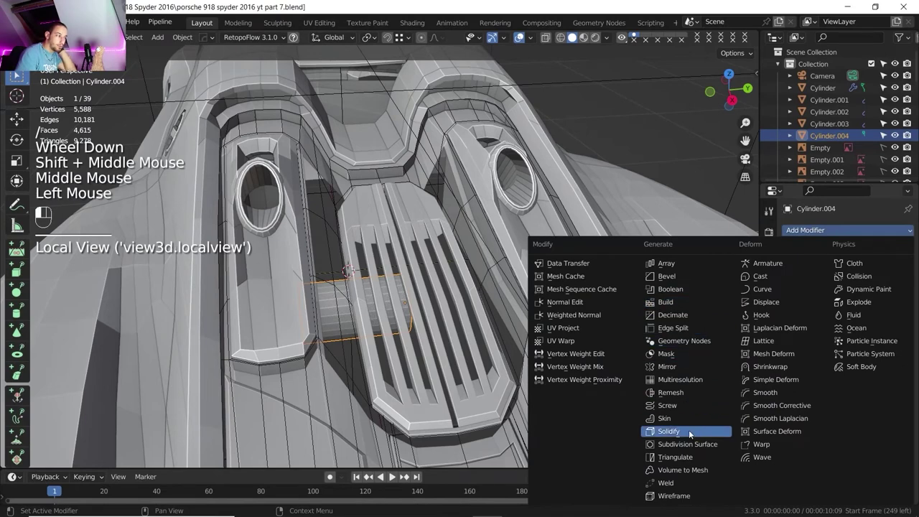
click(667, 366)
click(891, 340)
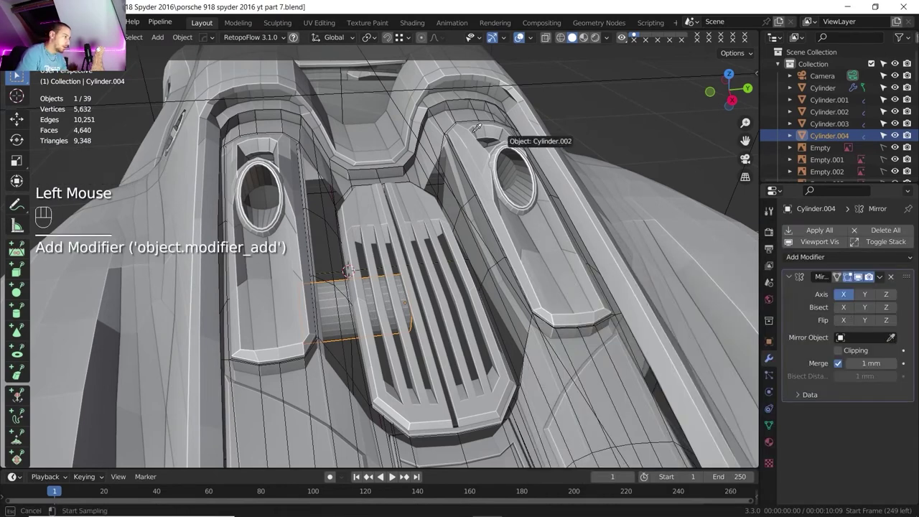
click(342, 106)
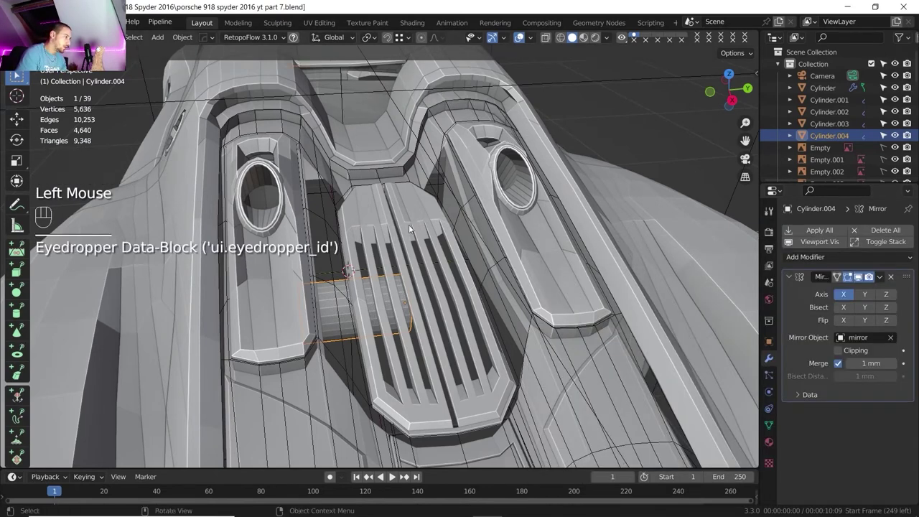
click(857, 295)
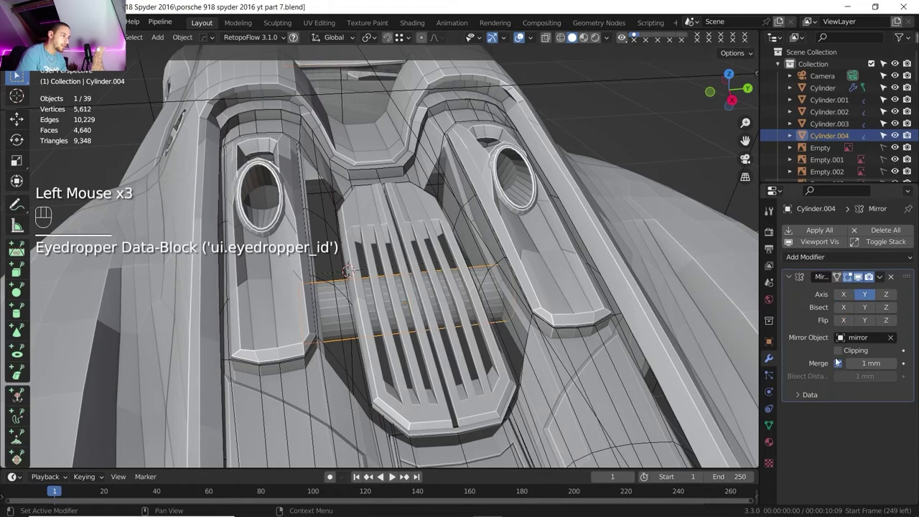
click(670, 324)
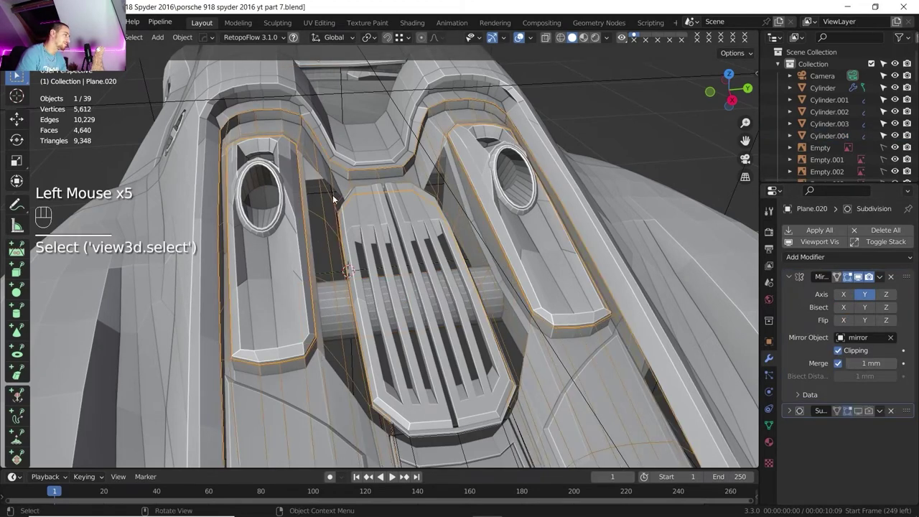
Step: Move the mirrored cylinder vertically along Z so it sits below the engine grille
click(345, 185)
click(350, 155)
scroll(350, 155, down, 1)
shift+middle_drag(349, 155, 359, 259)
scroll(359, 252, up, 2)
shift+middle_drag(361, 219, 389, 199)
click(364, 241)
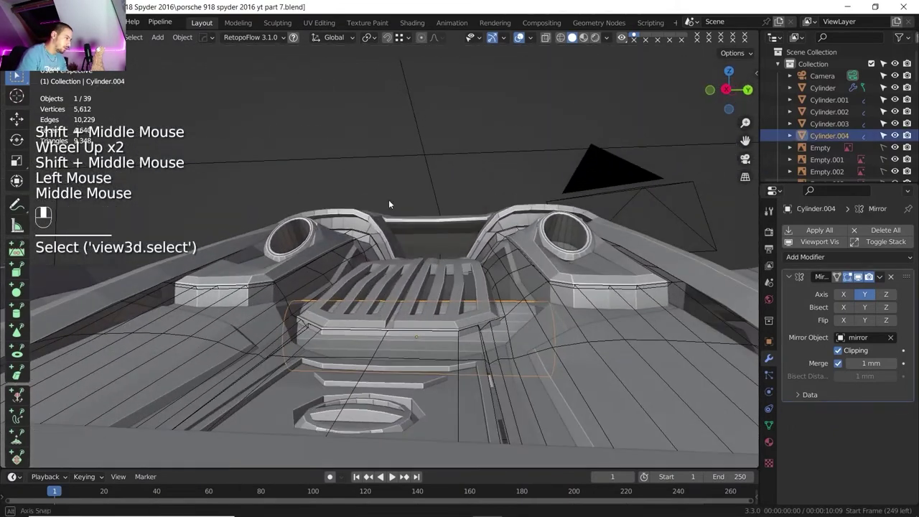
click(726, 89)
scroll(468, 268, up, 1)
click(727, 72)
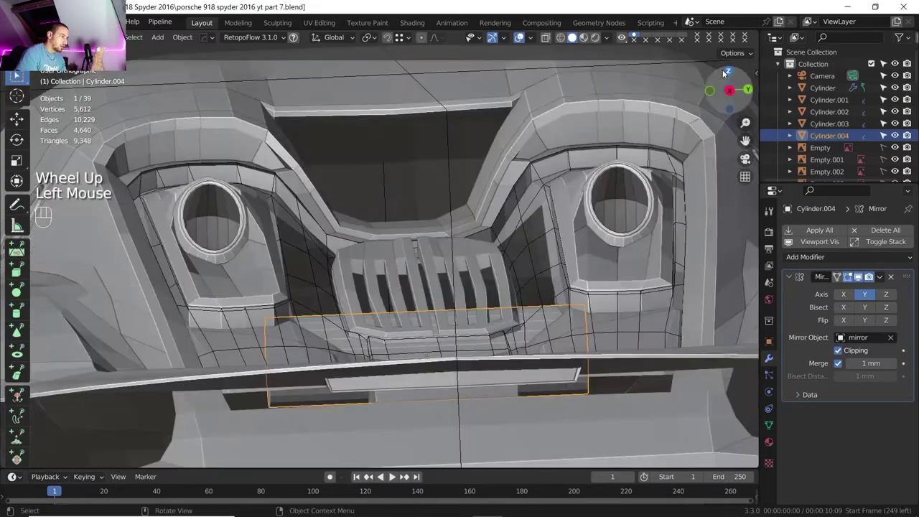
scroll(494, 241, down, 1)
middle_drag(494, 241, 327, 136)
shift+middle_drag(472, 237, 411, 276)
key(g)
key(z)
click(451, 270)
Step: Move the cylinder's end face 42 mm along Y towards the car's centreline
scroll(411, 276, up, 3)
shift+middle_drag(411, 276, 360, 343)
key(Tab)
click(360, 343)
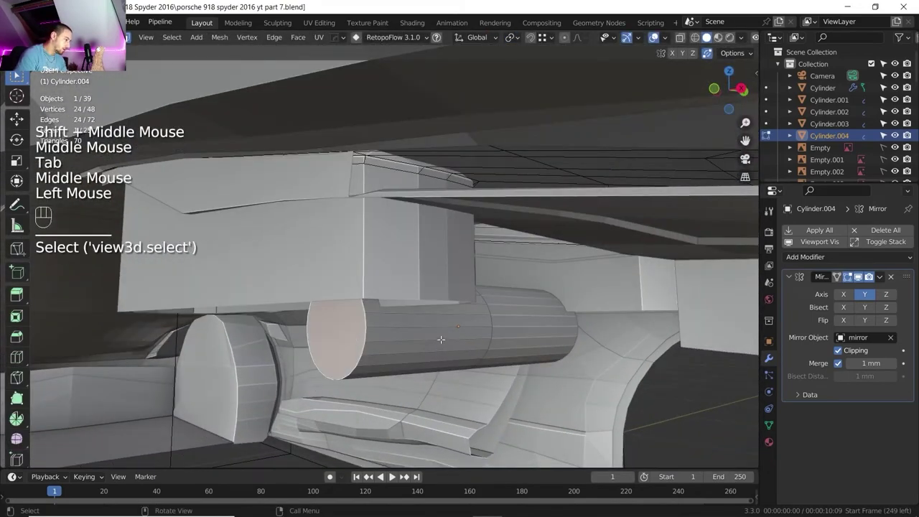
key(g)
key(y)
click(464, 332)
middle_drag(464, 332, 409, 290)
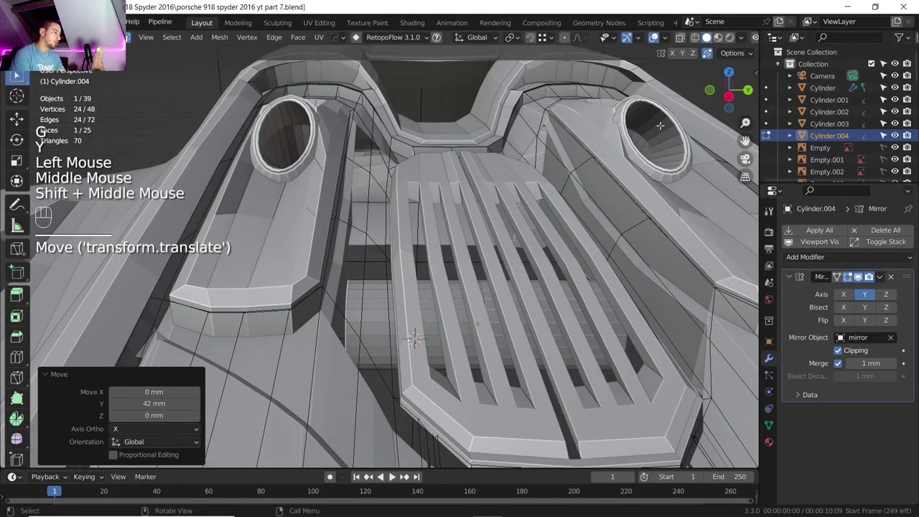
Step: In the top view, move the cylinder's end face a further 51.728 mm along Y, close to the grille's side edge
click(728, 74)
scroll(472, 203, up, 1)
scroll(472, 202, down, 1)
key(g)
key(x)
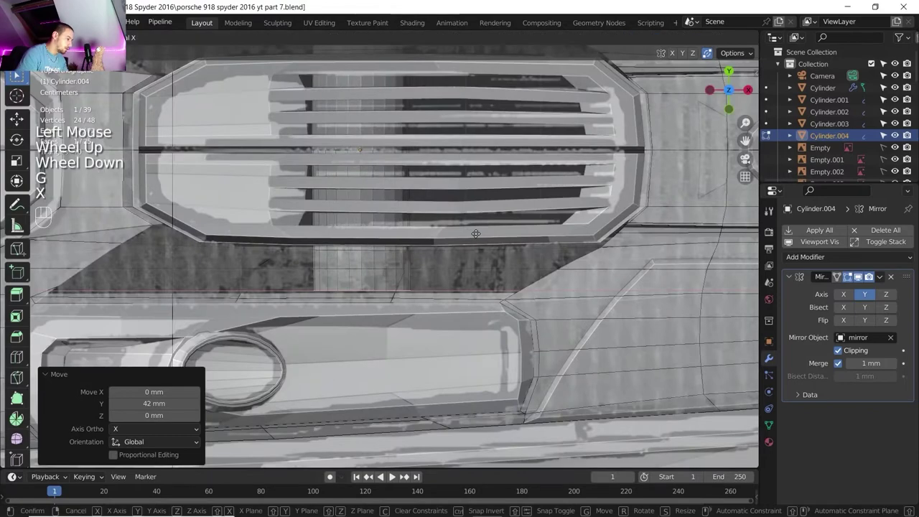
key(y)
click(471, 201)
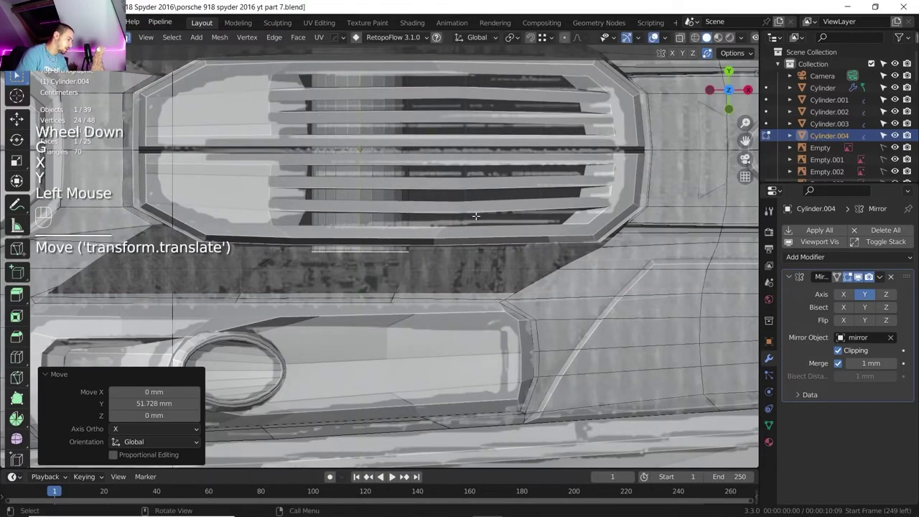
Step: Rotate the cylinder's end face -14.8° about the Z axis to begin the pipe bend
scroll(472, 224, down, 1)
shift+middle_drag(473, 224, 574, 272)
key(r)
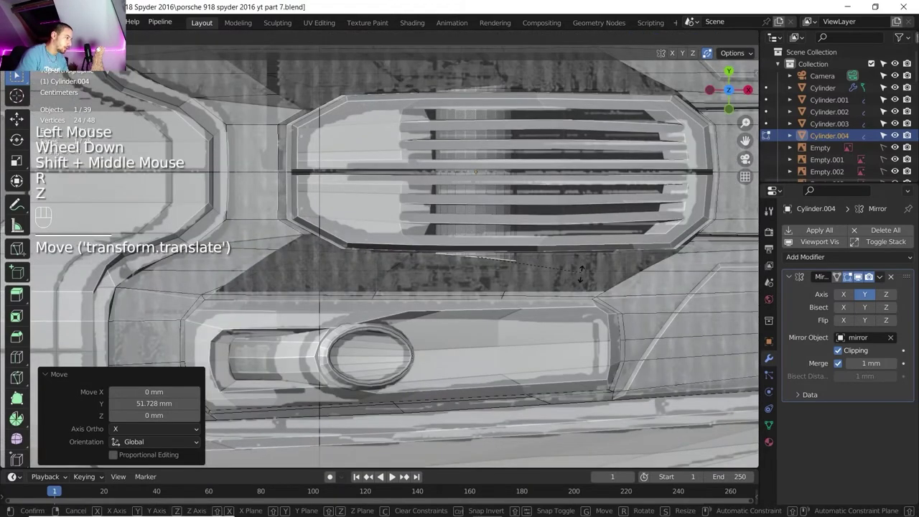
key(z)
click(565, 286)
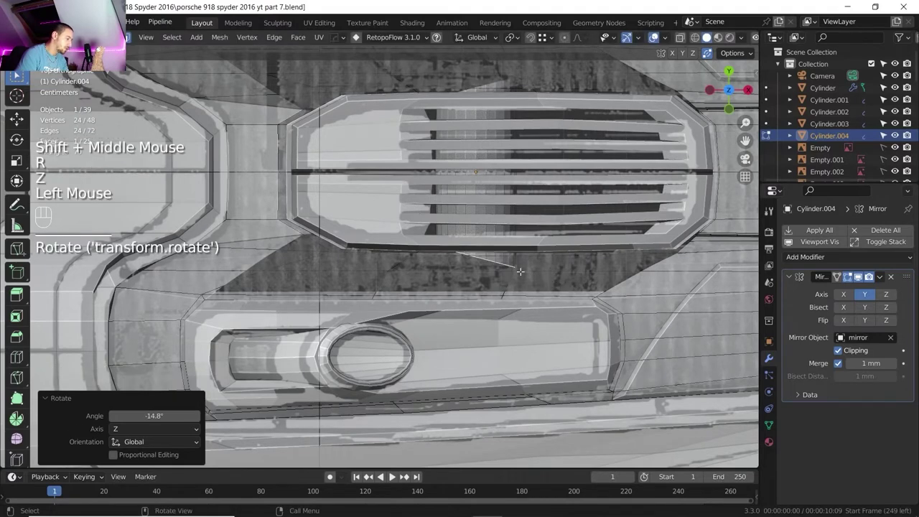
Step: Extrude the angled end face outward, rotate it -18.1° about Z and shift it along X towards the car's front
key(e)
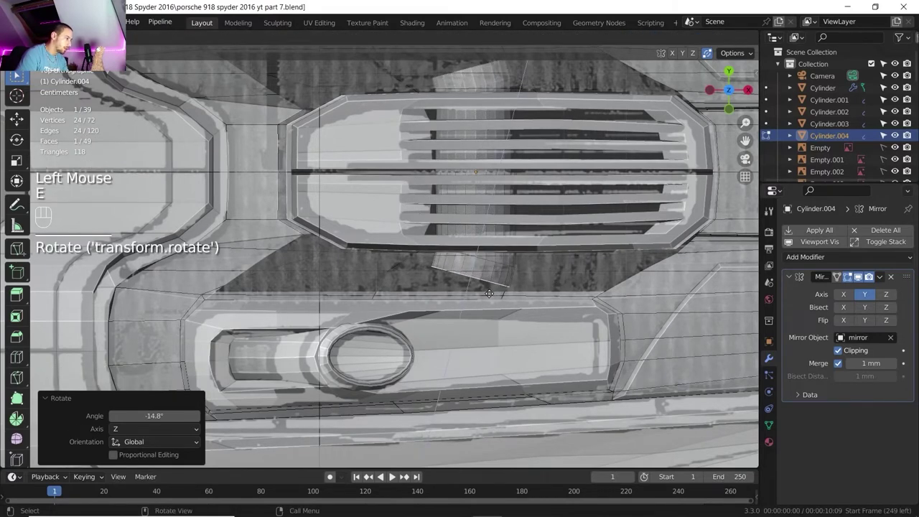
click(489, 294)
key(r)
key(z)
click(498, 296)
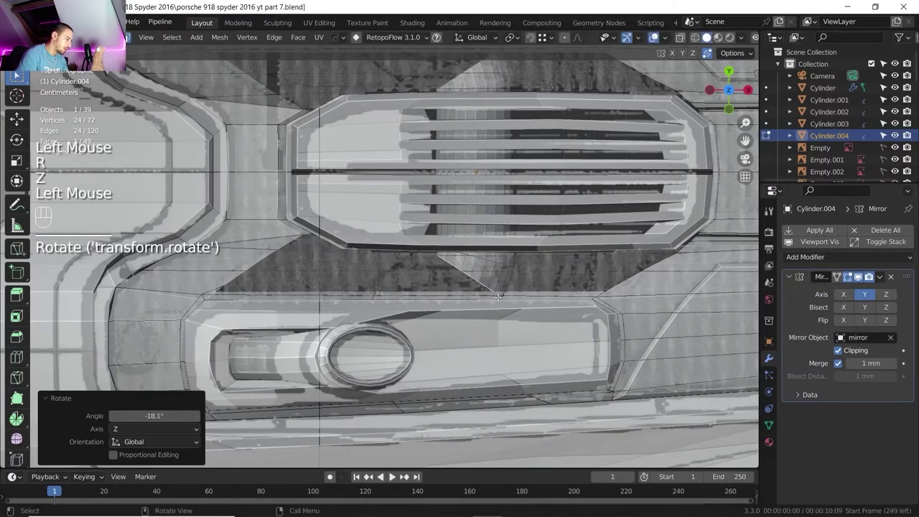
key(g)
key(x)
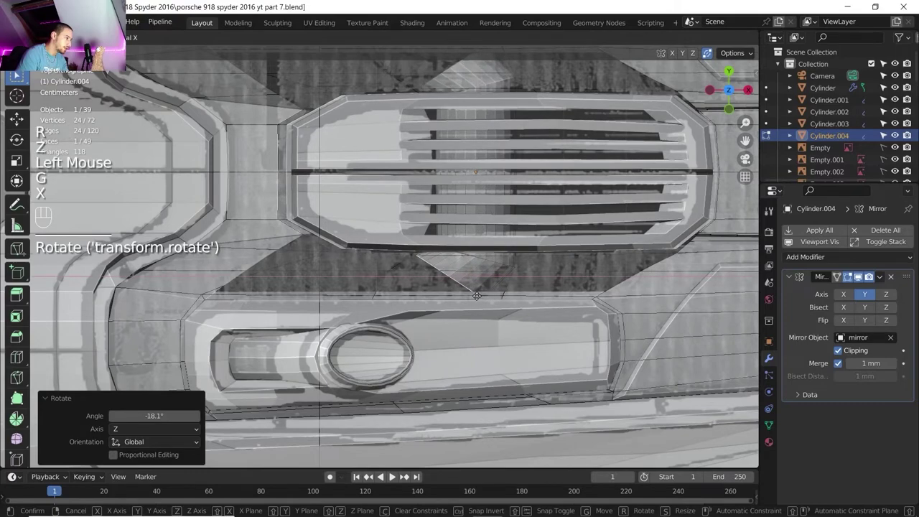
click(477, 295)
Step: Extrude the pipe end about 54.6 mm, move it -49.658 mm along X and rotate it slightly about Z
scroll(495, 293, down, 1)
key(e)
click(483, 300)
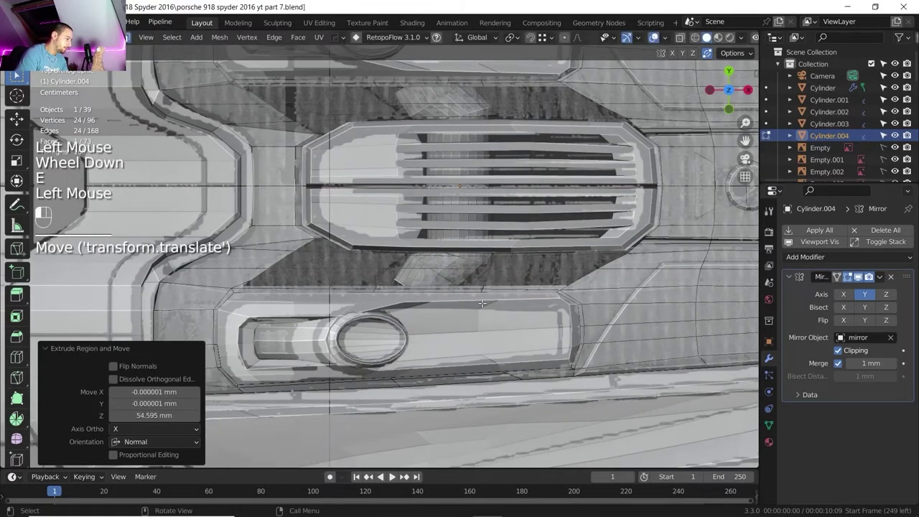
key(g)
key(x)
click(478, 300)
key(r)
key(z)
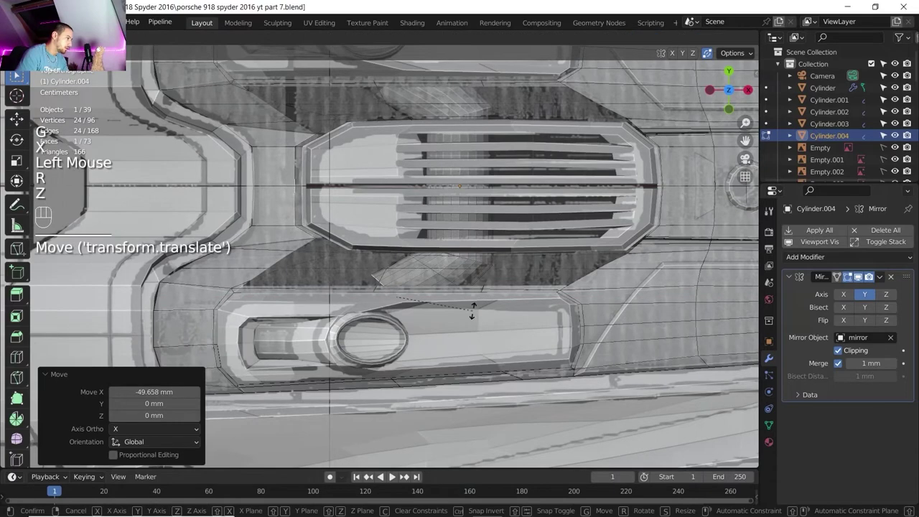
click(473, 311)
Step: Extrude another pipe segment from the end face and move it -113.11 mm along X
key(e)
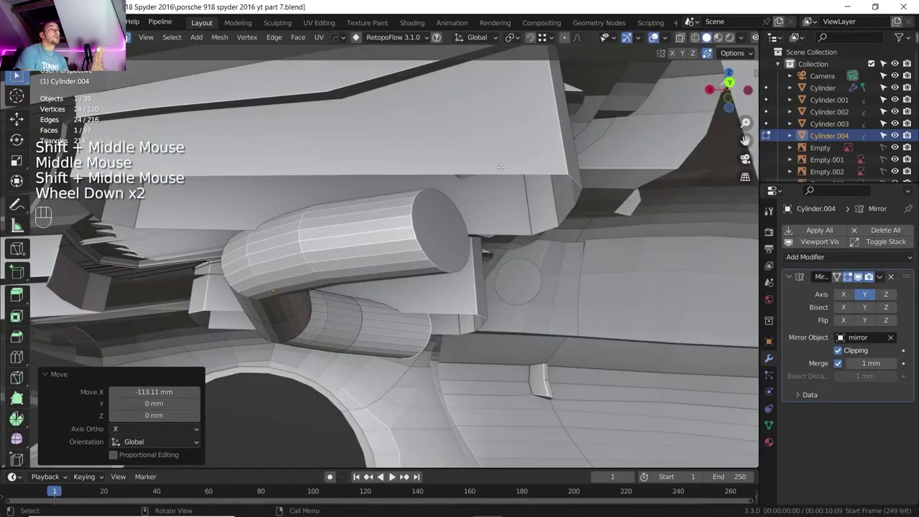
scroll(498, 166, down, 2)
scroll(499, 166, up, 2)
middle_drag(499, 166, 445, 162)
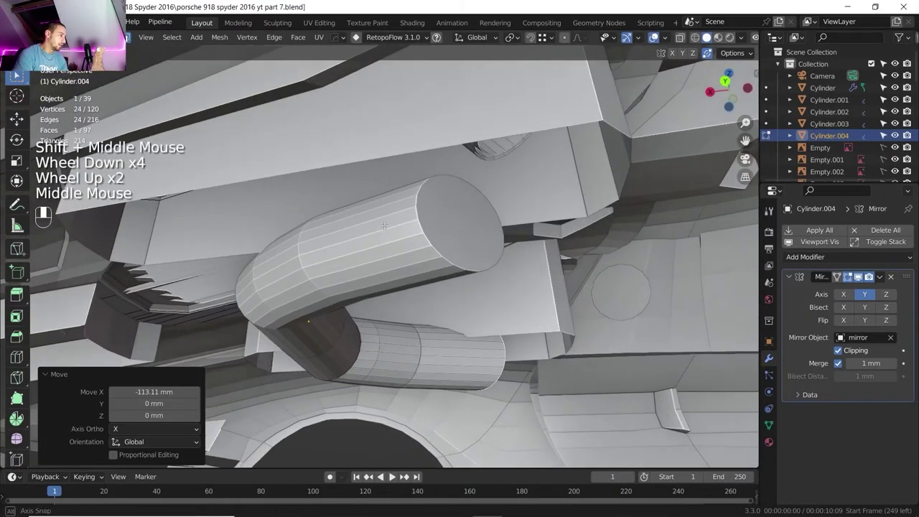
Step: Extrude one more segment from the pipe's end face, shift it along X and rotate it -25.7° about Z
key(e)
click(445, 161)
key(g)
key(x)
click(443, 158)
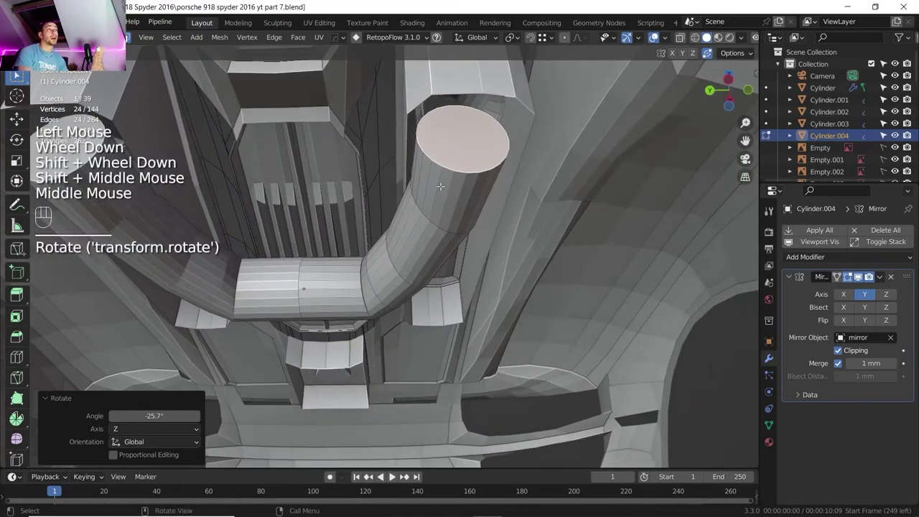
Step: Isolate the pipe and slide the edge loop just past the inner bend outward to even out the segment spacing
middle_drag(429, 197, 399, 238)
scroll(380, 264, up, 3)
key(Tab)
key(KP_Divide)
scroll(404, 249, down, 2)
scroll(425, 255, up, 2)
key(Tab)
alt+click(405, 236)
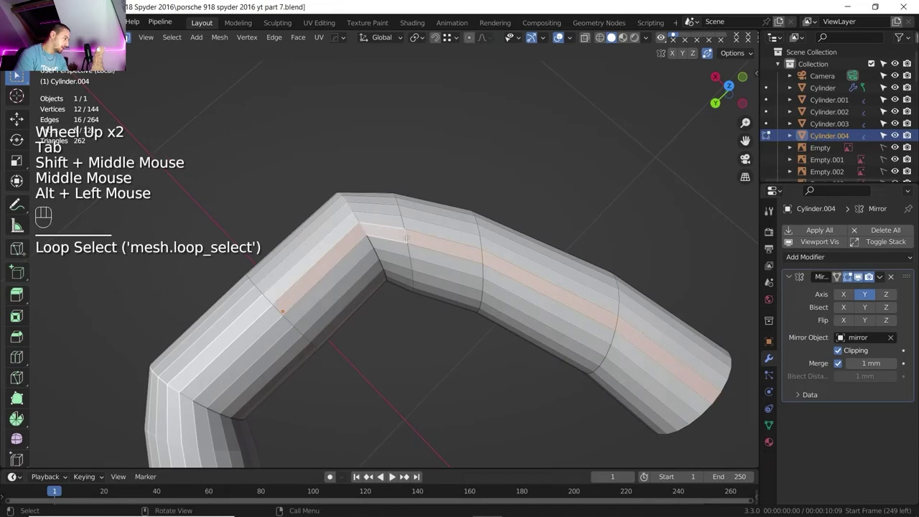
key(2)
alt+click(406, 238)
key(g)
key(g)
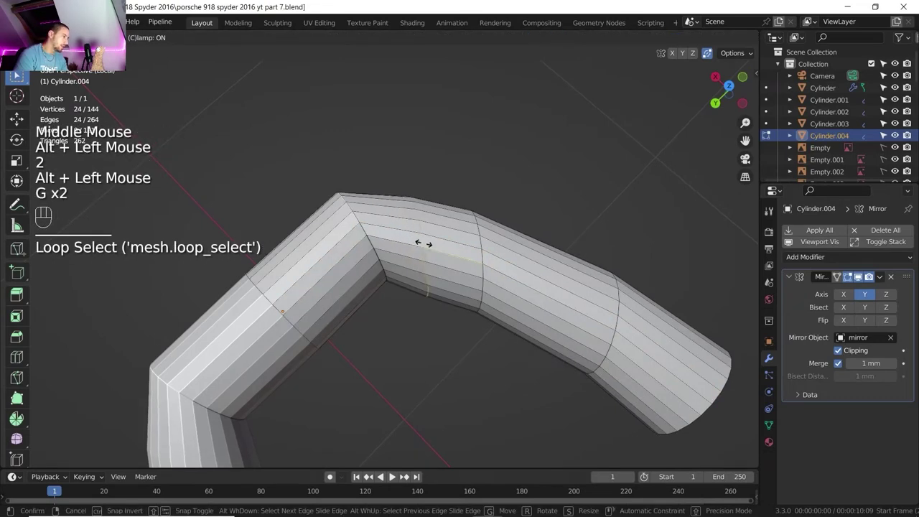
click(424, 243)
Step: Slide the edge loop at the pipe's inner bend towards the centre with a factor of -0.139
alt+click(365, 233)
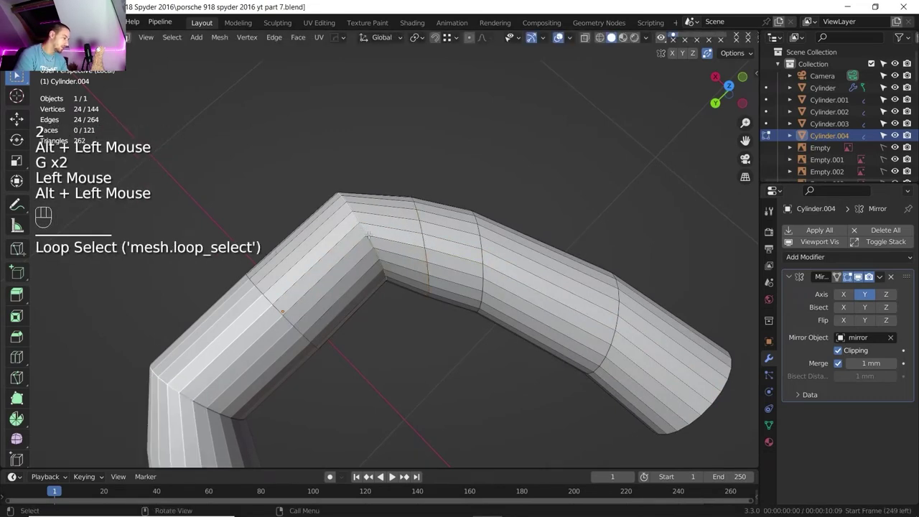
key(g)
key(g)
click(360, 240)
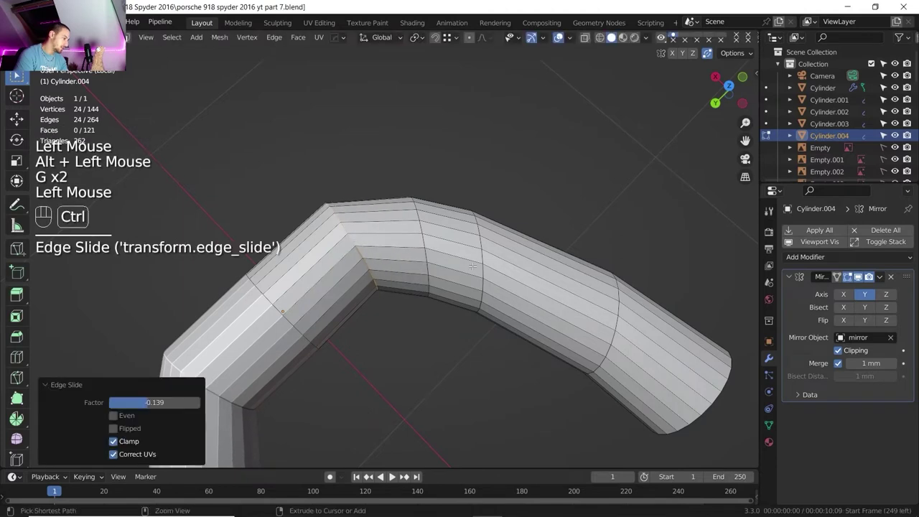
Step: Bevel the edge loop at the pipe's bend into a 22.2 mm, one-segment band, rotated about Z and moved -3.5351 mm along X
key(ctrl+b)
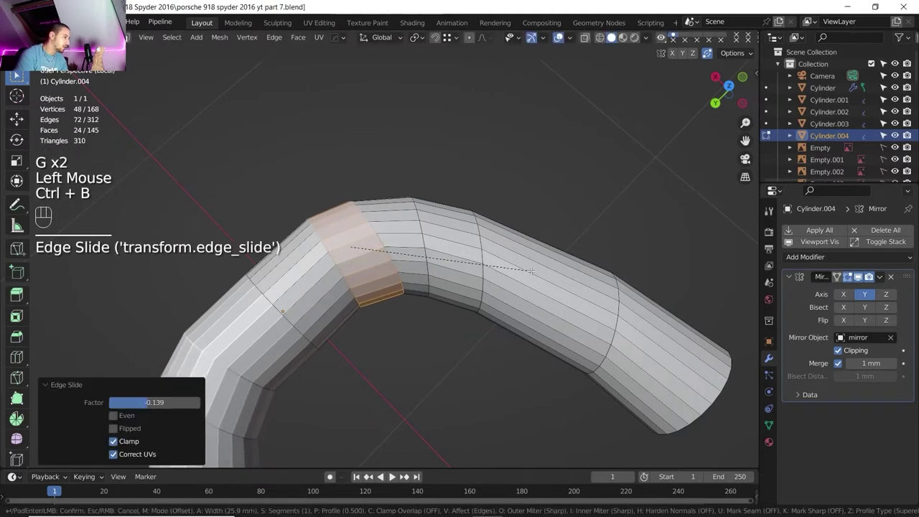
click(526, 270)
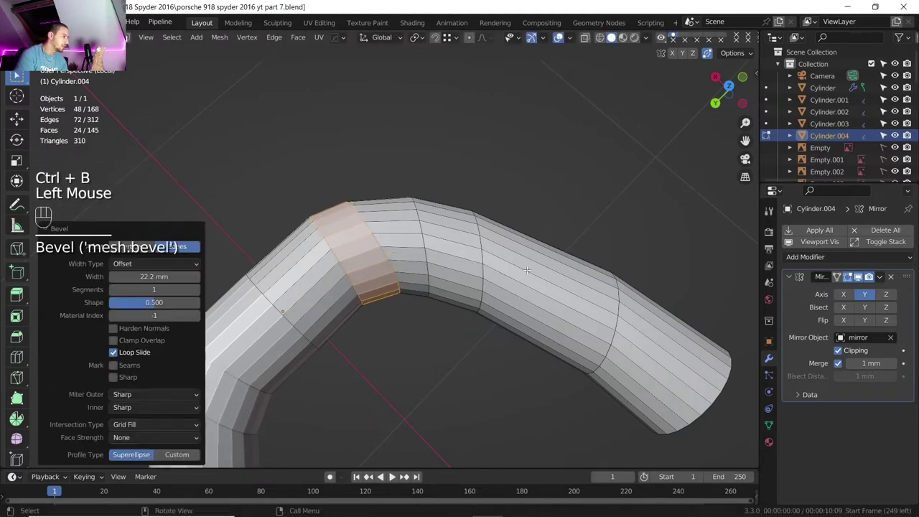
key(r)
key(z)
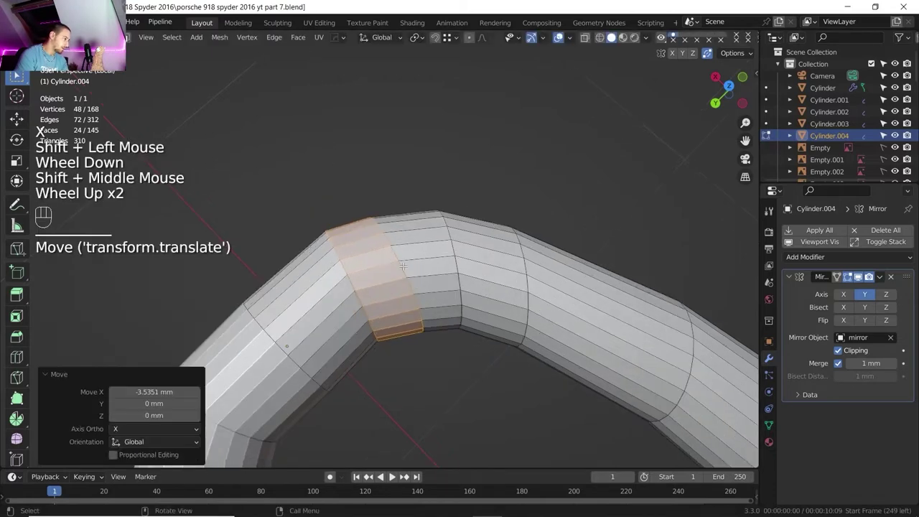
Step: Slide the beveled band's outer edge loop by a factor of 0.077 and move it 5.483 mm along X to smooth the bend
alt+click(404, 267)
key(x)
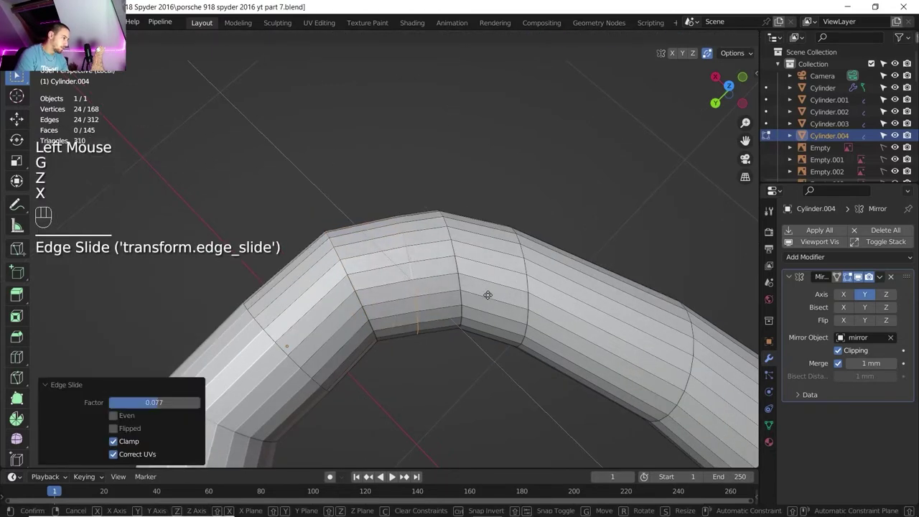
click(486, 287)
scroll(486, 287, down, 1)
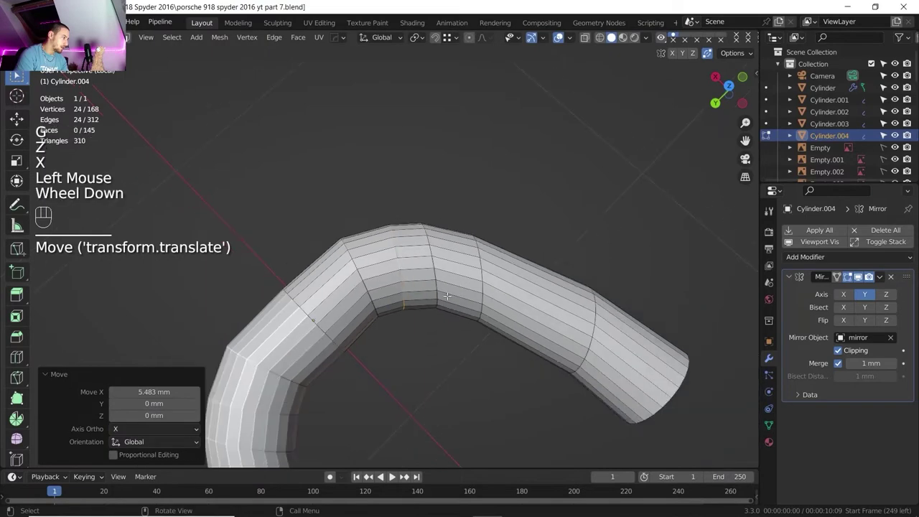
Step: Insert one centred loop cut between the pipe's mirror seam and the first edge loop of the bend
middle_drag(486, 287, 445, 287)
mouse_move(445, 287)
shift+middle_down()
mouse_move(406, 285)
mouse_move(438, 280)
shift+middle_up()
scroll(443, 232, up, 3)
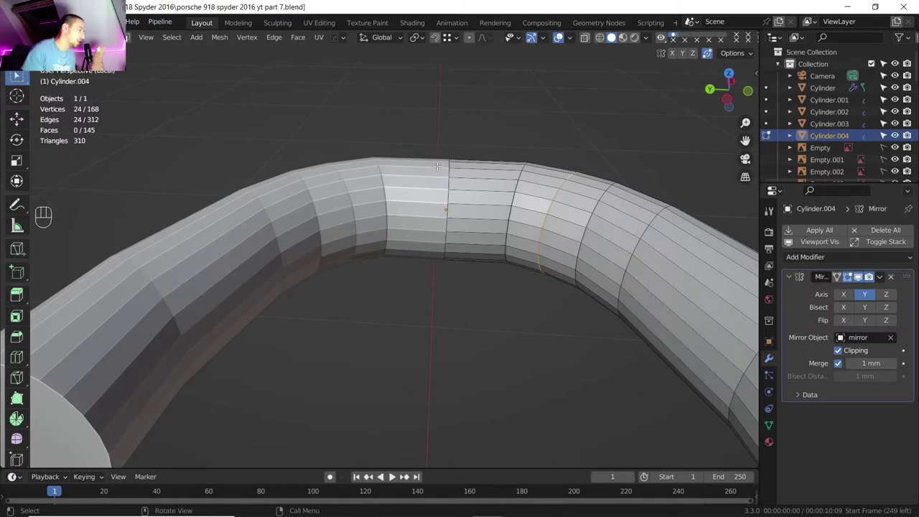
scroll(424, 209, up, 1)
shift+middle_drag(424, 209, 397, 197)
scroll(397, 197, down, 1)
middle_drag(397, 197, 362, 180)
scroll(380, 188, up, 2)
shift+middle_drag(363, 179, 344, 171)
key(ctrl+r)
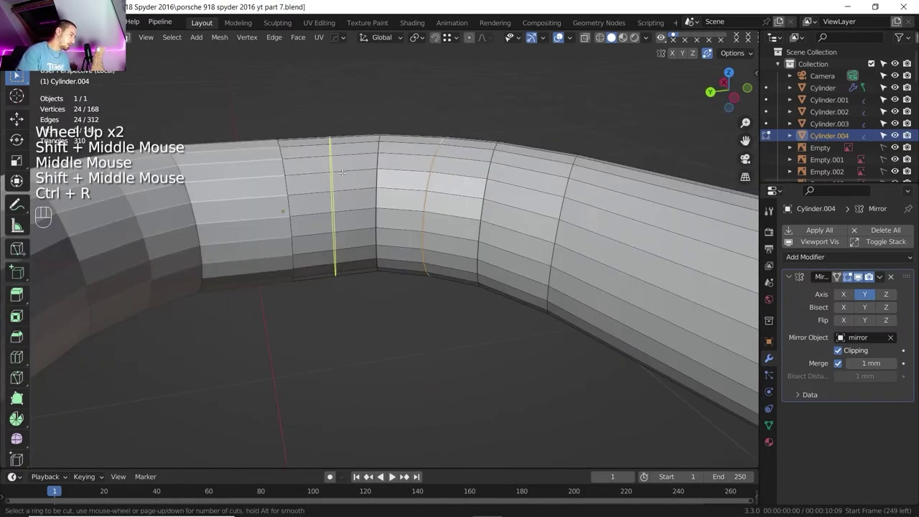
click(341, 174)
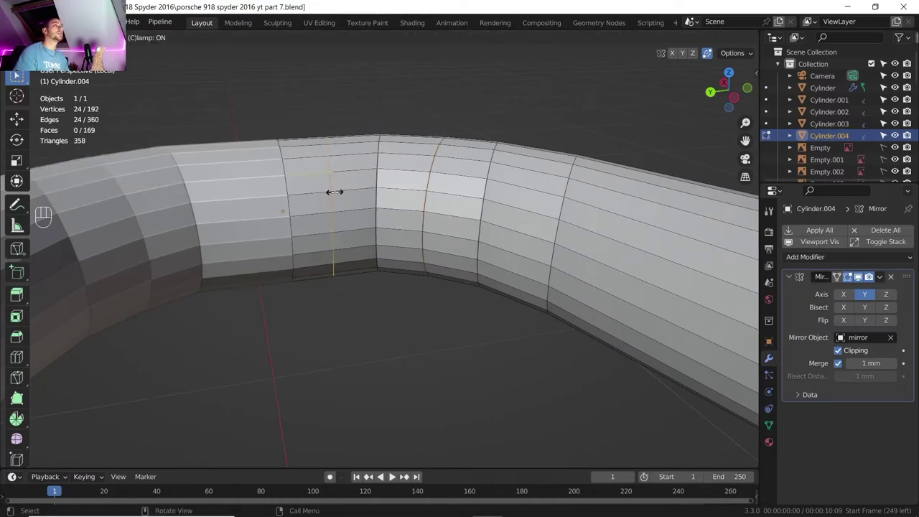
right_click(334, 192)
Step: Try to round a rectangular edge outline on the inner side of the bend with LoopTools Circle
shift+middle_drag(352, 197, 356, 198)
scroll(355, 199, down, 1)
scroll(351, 196, up, 2)
middle_drag(355, 198, 353, 196)
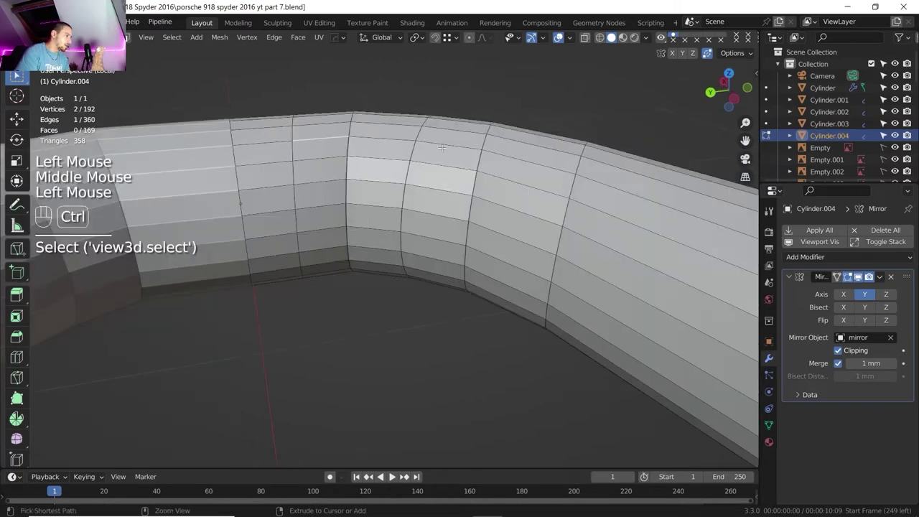
ctrl+click(441, 166)
middle_drag(440, 166, 446, 134)
ctrl+click(472, 271)
shift+click(471, 292)
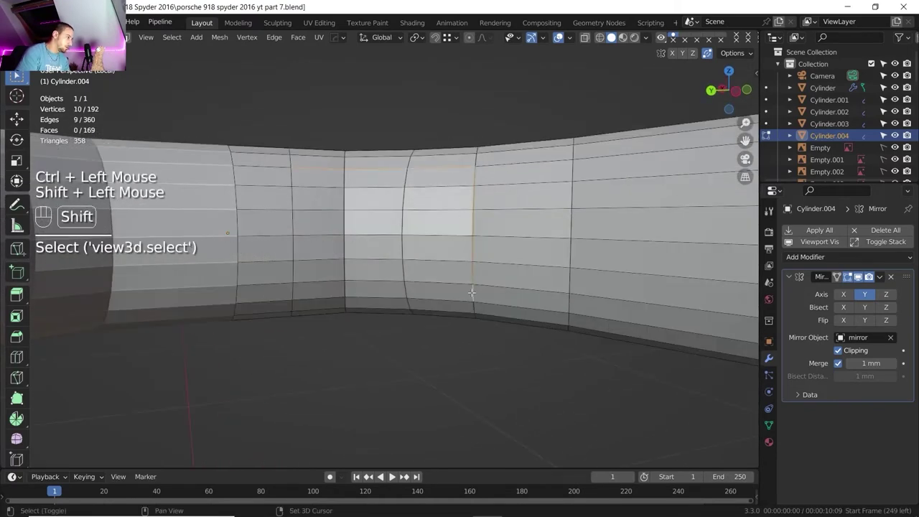
middle_drag(472, 292, 380, 306)
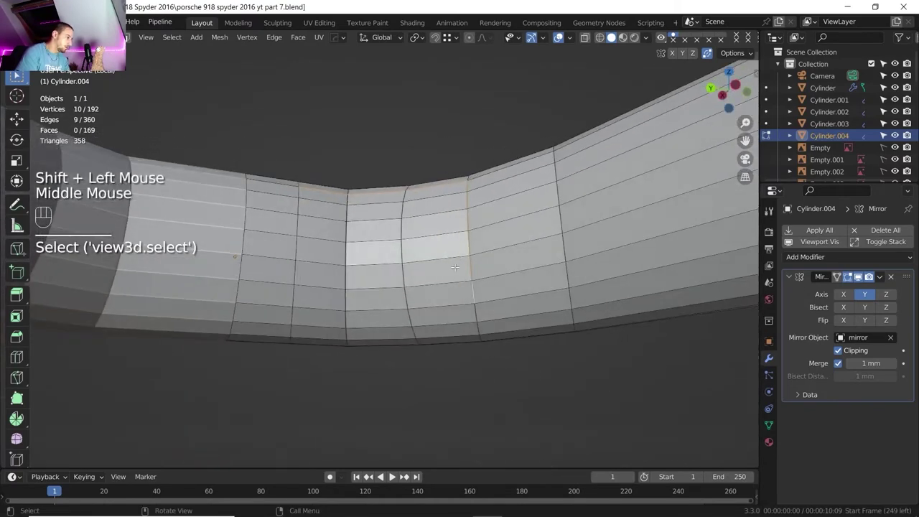
middle_drag(382, 188, 383, 316)
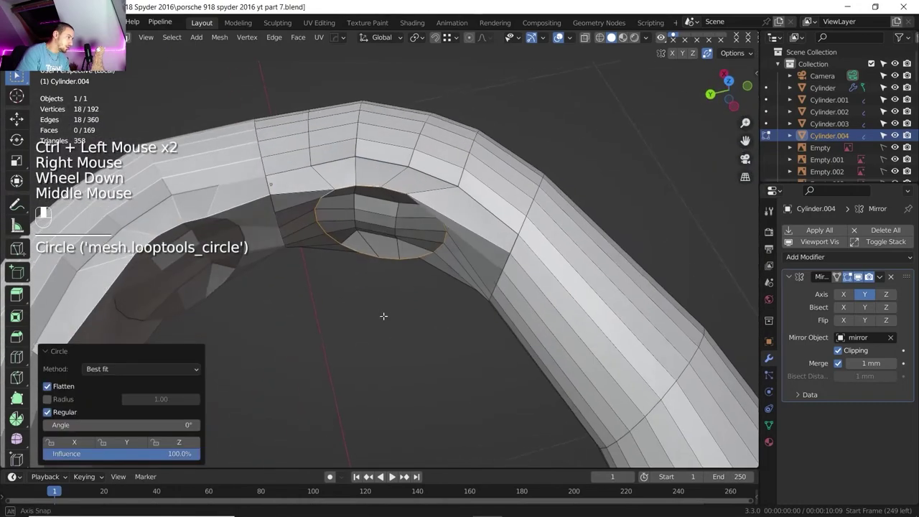
scroll(386, 270, up, 1)
middle_drag(386, 271, 366, 215)
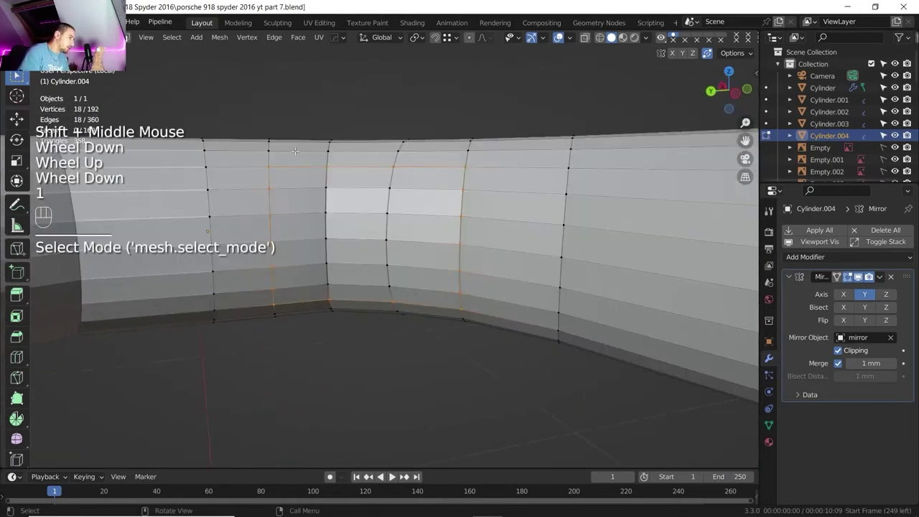
Step: Slide the two upper corner vertices of the rectangular outline inward, using a factor of 0.587 for the one farther from the seam
click(272, 167)
key(g)
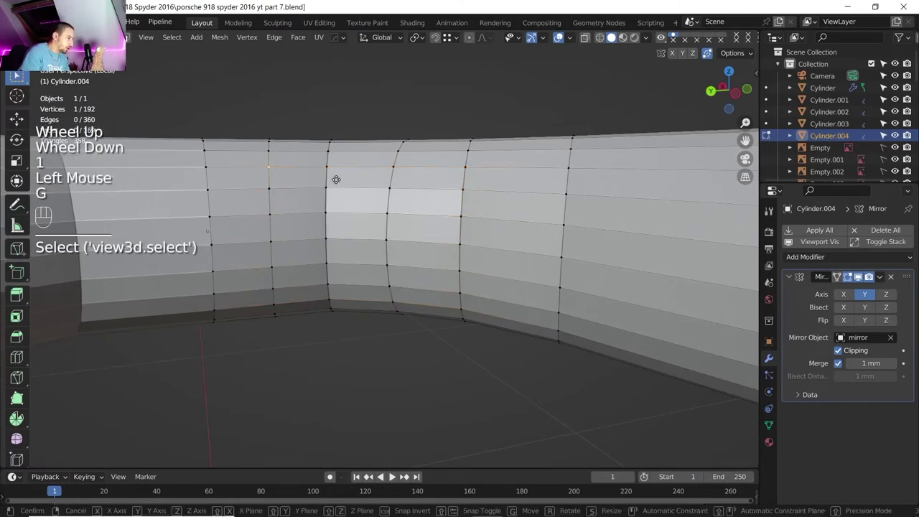
key(g)
click(355, 179)
click(393, 167)
key(g)
key(g)
click(418, 165)
shift+middle_drag(417, 165, 398, 150)
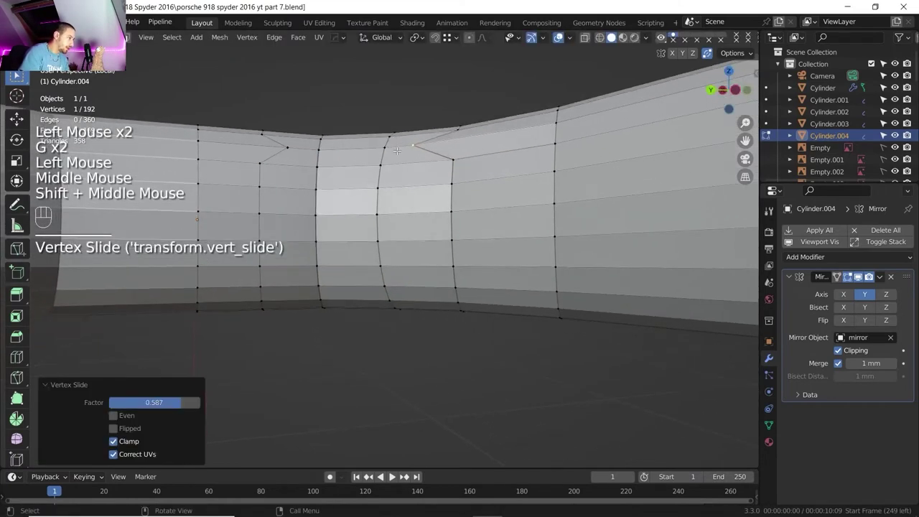
scroll(416, 273, down, 1)
middle_drag(429, 331, 445, 289)
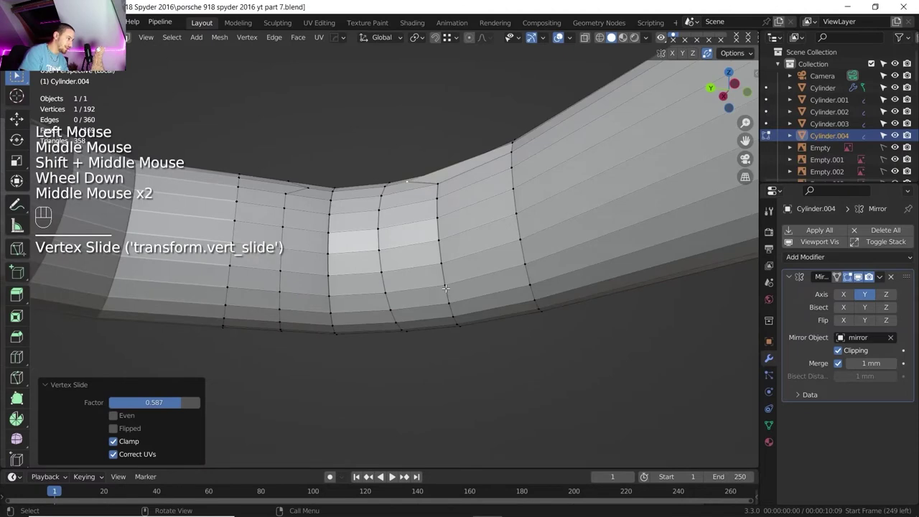
Step: Slide the outline's lower corner vertices inward, and slide the side edges farther from the seam with a factor of -0.221
click(445, 288)
key(g)
key(g)
click(421, 292)
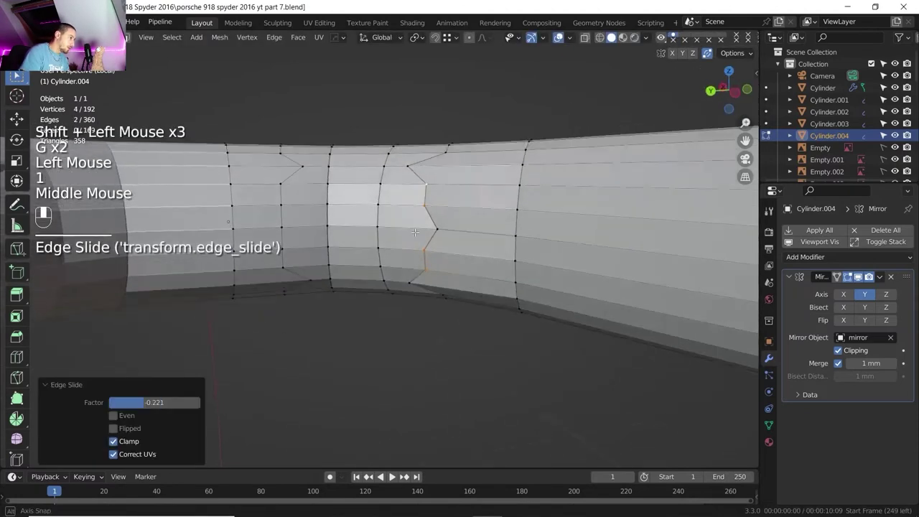
middle_drag(415, 232, 418, 216)
Step: Smooth the outline's side edge path farther from the mirror seam with LoopTools Relax
key(2)
click(417, 222)
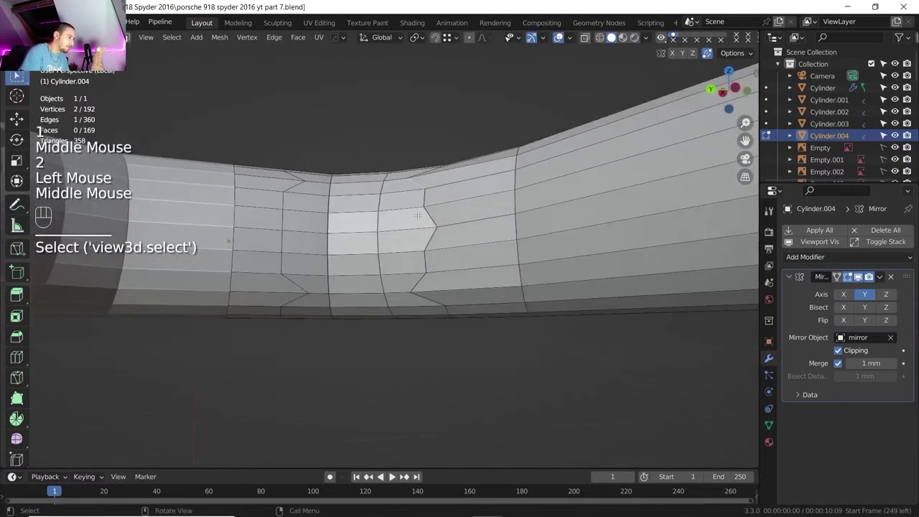
ctrl+click(379, 267)
right_click(379, 267)
mouse_move(431, 81)
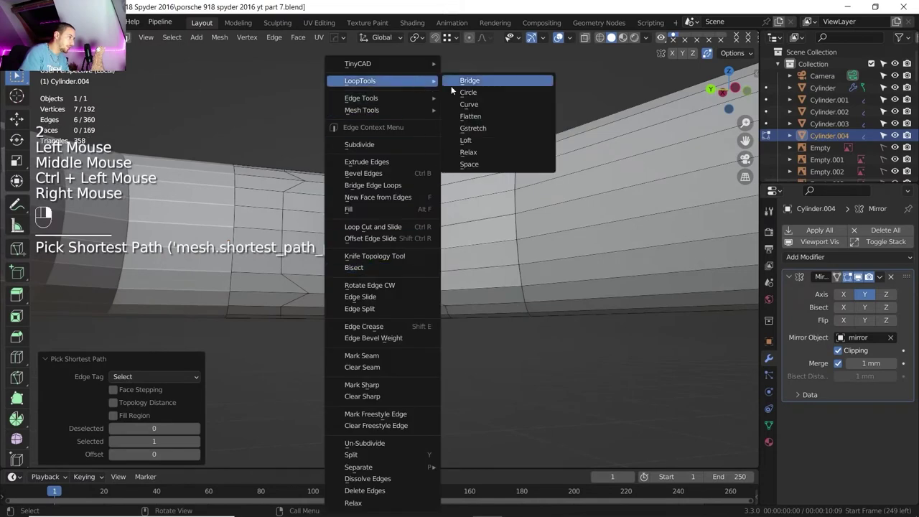
click(468, 152)
middle_drag(481, 151, 354, 206)
Step: Try to smooth the outline's side edge path nearer the mirror seam with LoopTools Relax at 25 iterations
click(311, 194)
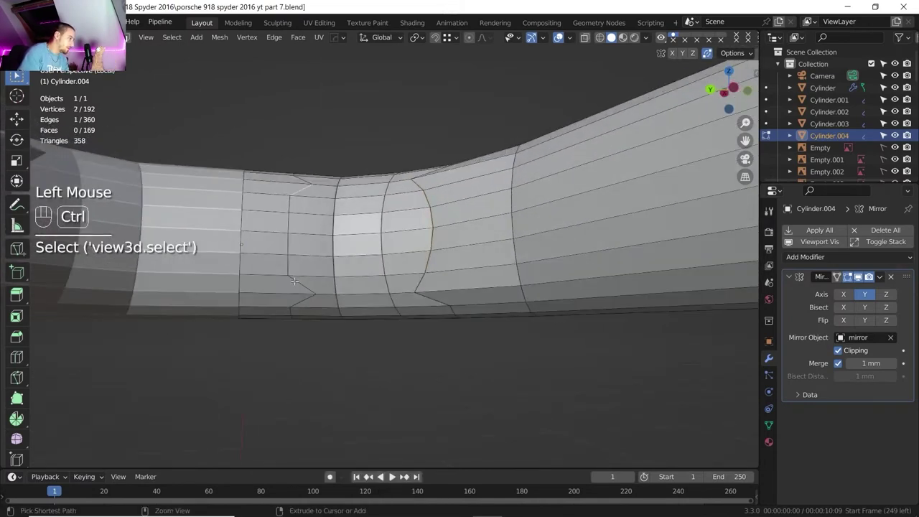
ctrl+click(311, 286)
right_click(311, 286)
mouse_move(277, 81)
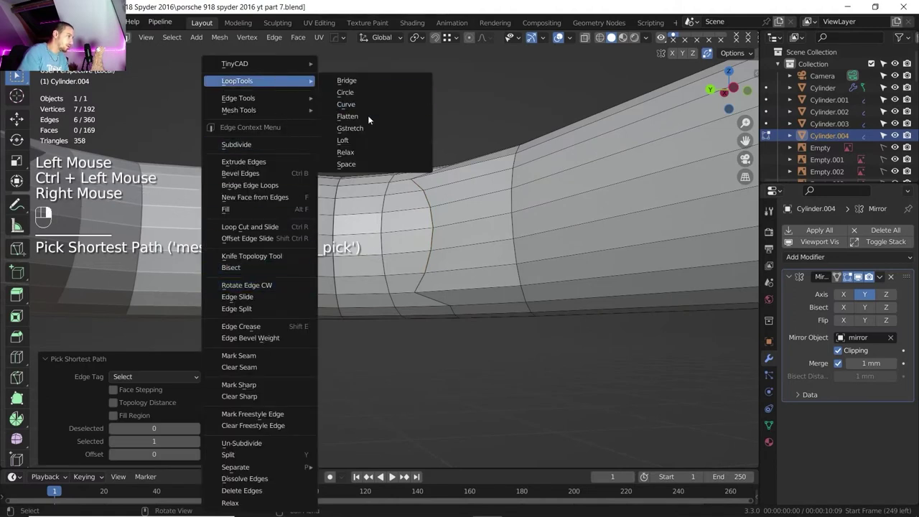
click(364, 153)
click(142, 442)
click(141, 375)
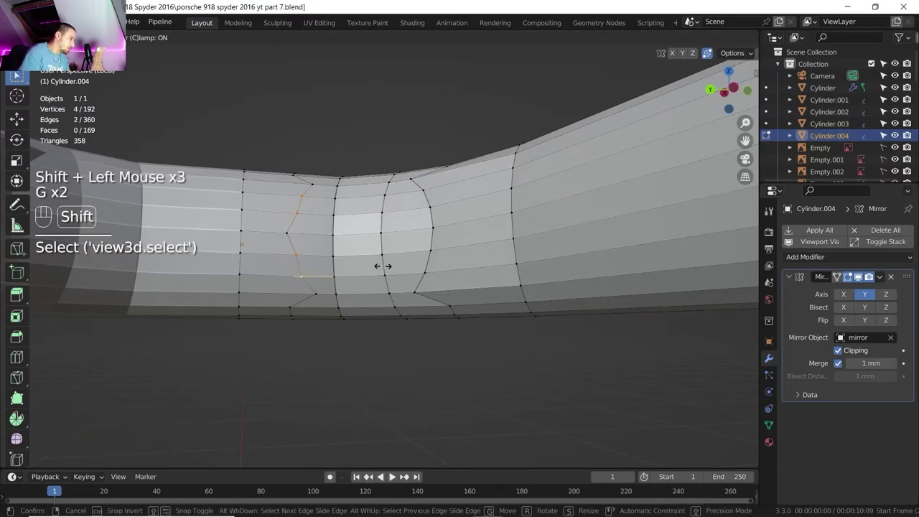
Step: Slide the seam-side edges of the outline with a factor of -0.162 and relax that path with 25 iterations
shift+click(380, 266)
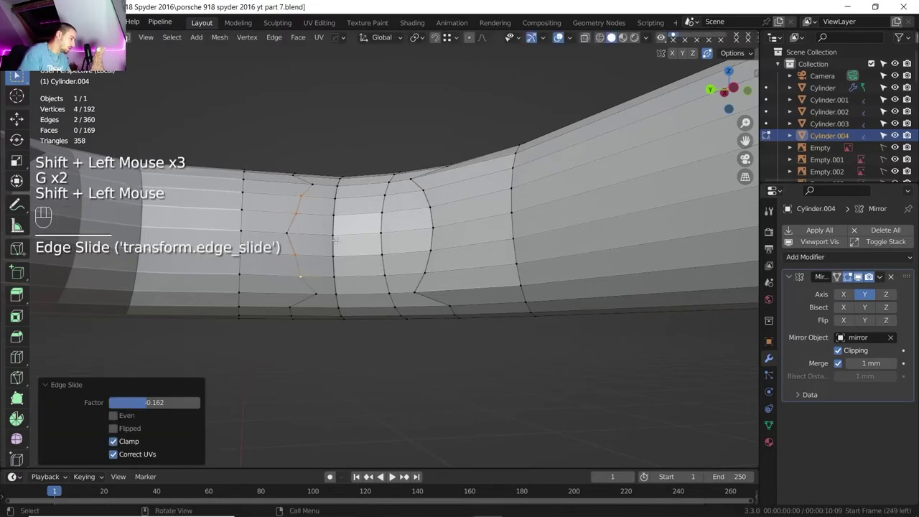
key(2)
click(371, 153)
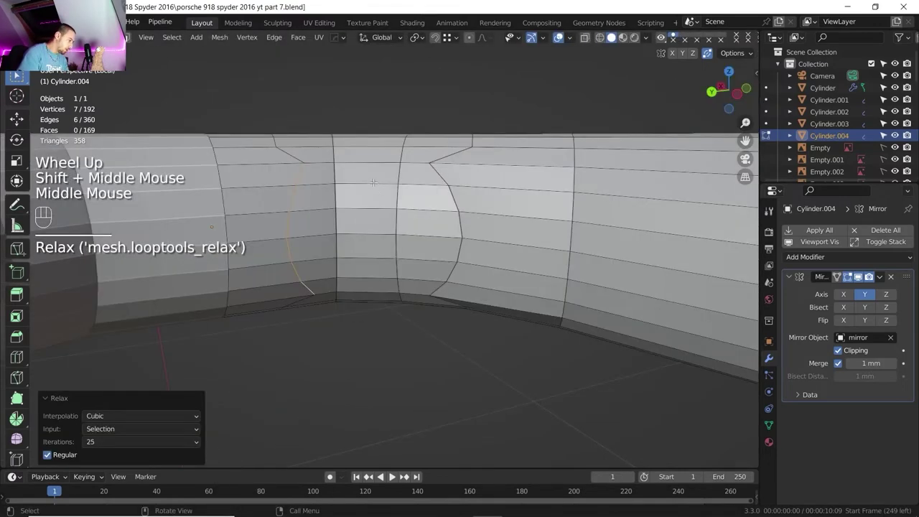
Step: Slide the outline's upper and lower horizontal edges outward to round its shape, finishing with a factor of 0.456
key(1)
click(372, 165)
key(2)
click(363, 165)
shift+middle_drag(362, 172, 359, 227)
shift+click(356, 240)
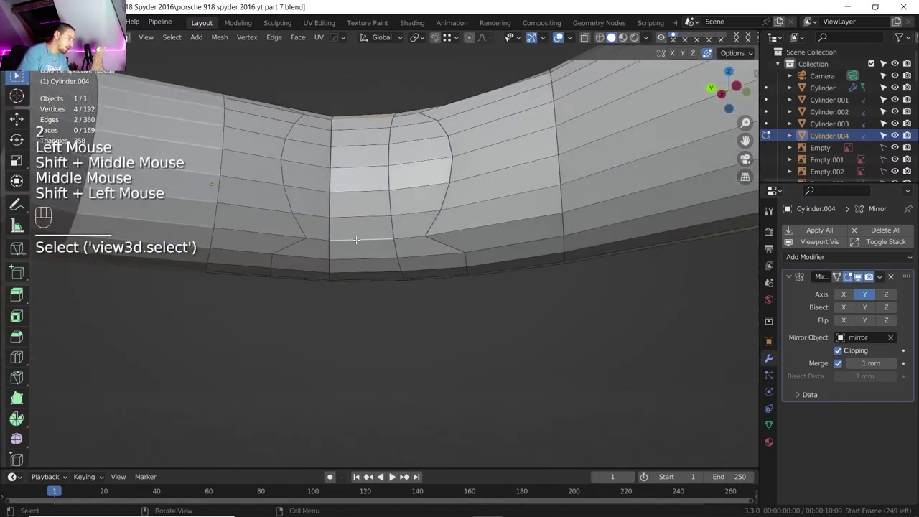
click(356, 240)
key(g)
key(g)
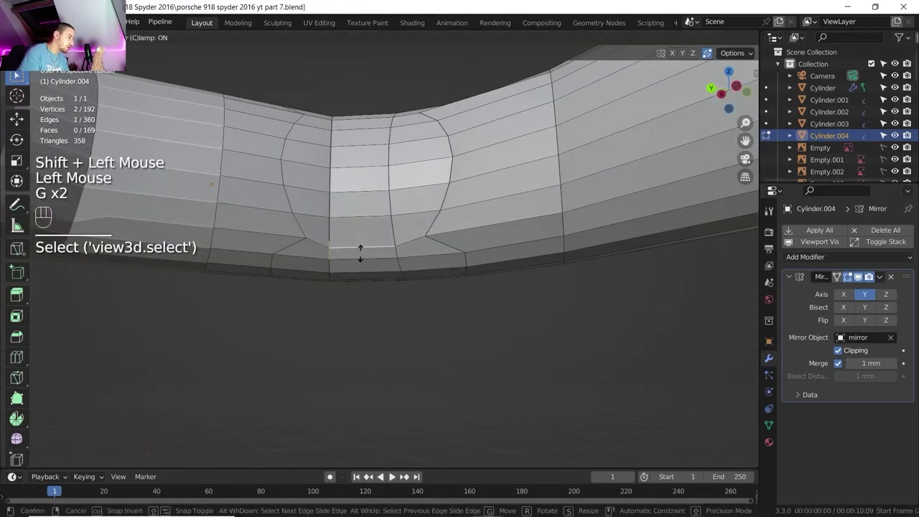
click(361, 255)
middle_drag(361, 254, 355, 191)
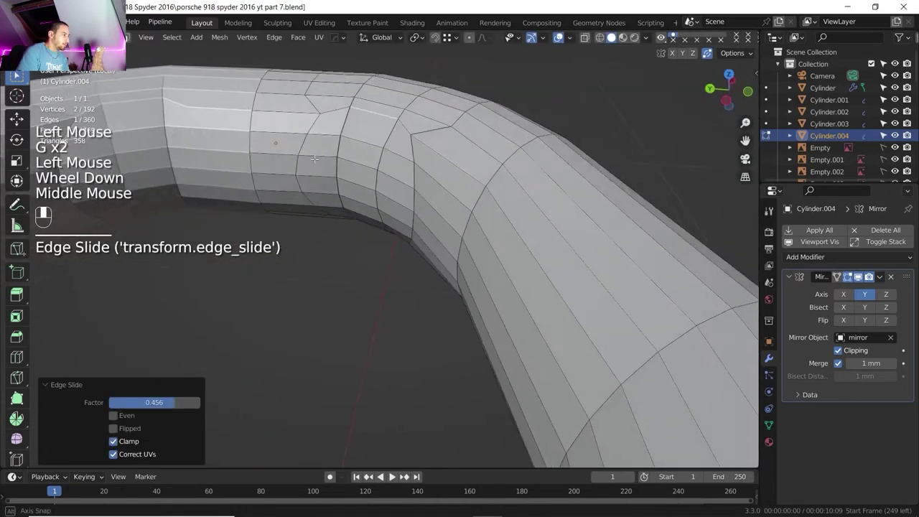
Step: Insert one centred loop cut through the middle of the rounded outline
middle_drag(467, 188, 402, 185)
shift+middle_drag(402, 185, 386, 163)
scroll(386, 158, up, 1)
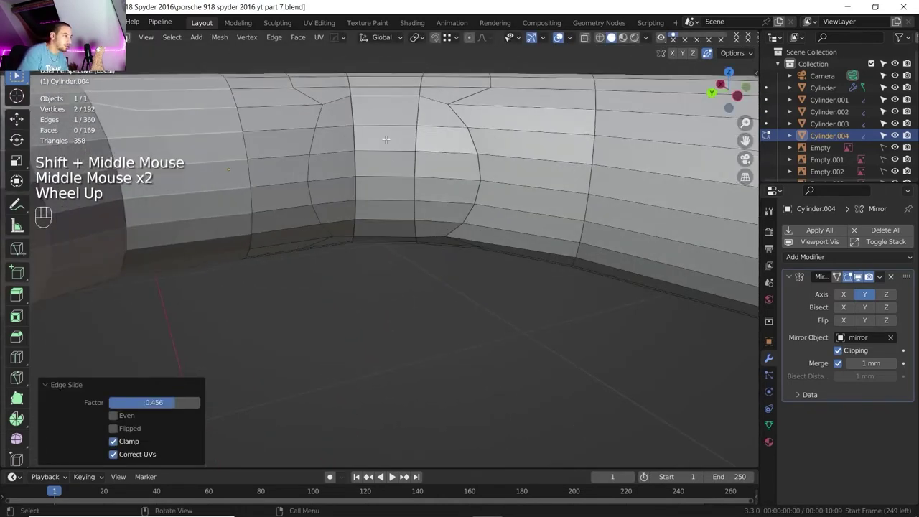
right_click(391, 111)
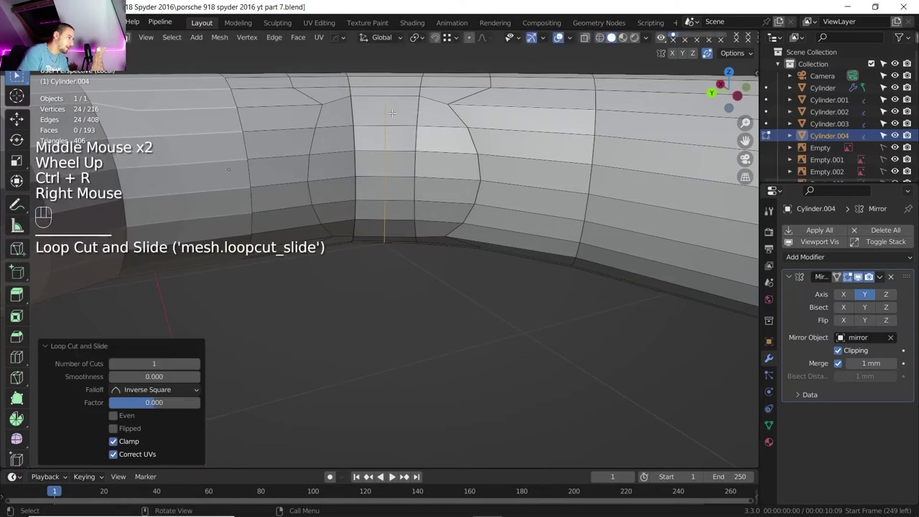
Step: Slide the vertex pairs beside the new loop at the outline's upper and lower ends inward, the lower pair by 0.070
key(1)
shift+click(415, 97)
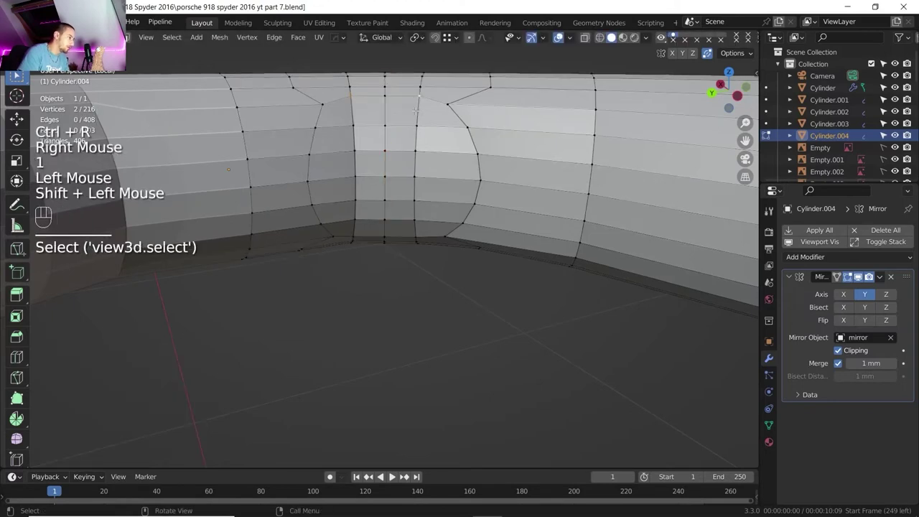
key(g)
key(g)
click(416, 111)
middle_drag(416, 111, 381, 198)
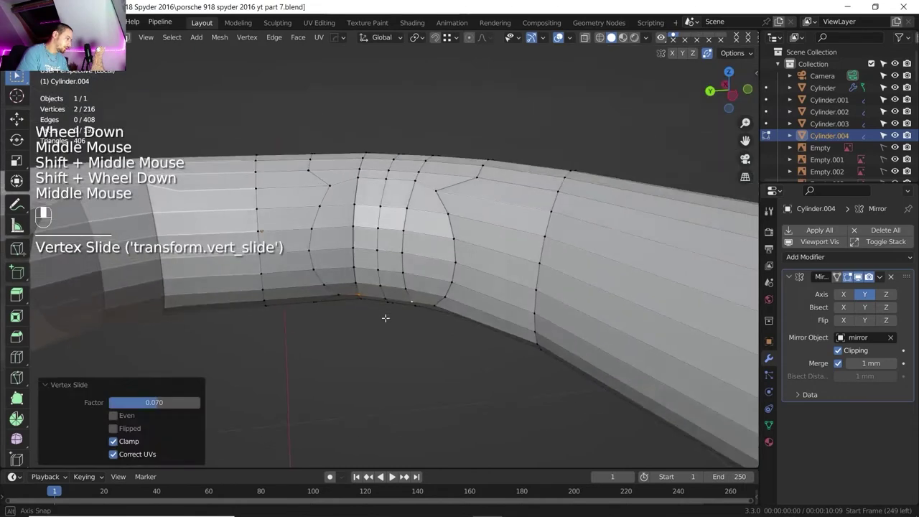
Step: Select all 24 faces inside the rounded outline on the inner side of the bend
middle_drag(386, 318, 373, 295)
key(3)
click(339, 197)
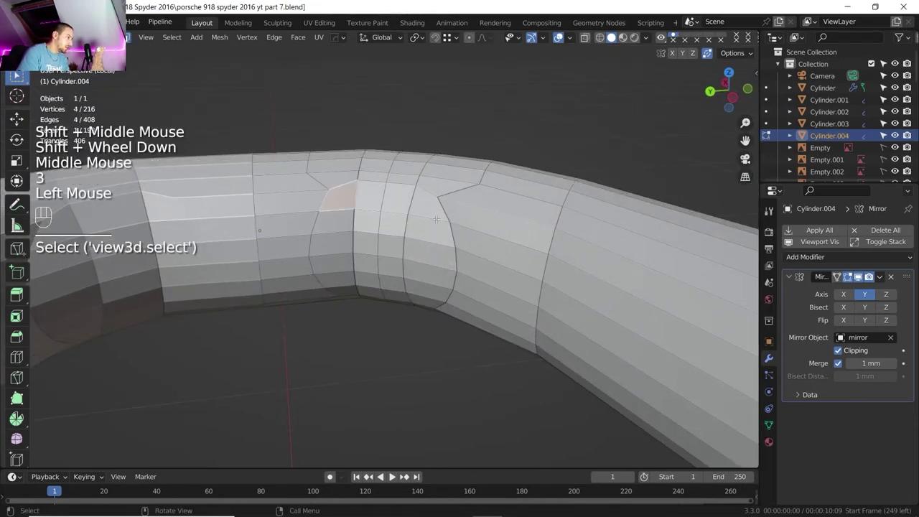
key(c)
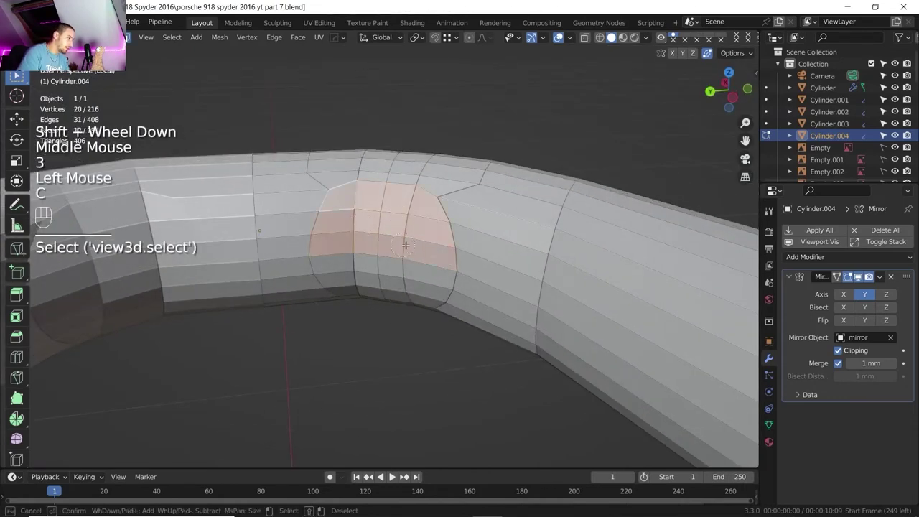
drag(366, 263, 335, 276)
right_click(335, 276)
middle_drag(345, 301, 357, 251)
key(c)
drag(357, 273, 390, 270)
right_click(389, 267)
scroll(380, 266, down, 3)
middle_drag(380, 265, 366, 335)
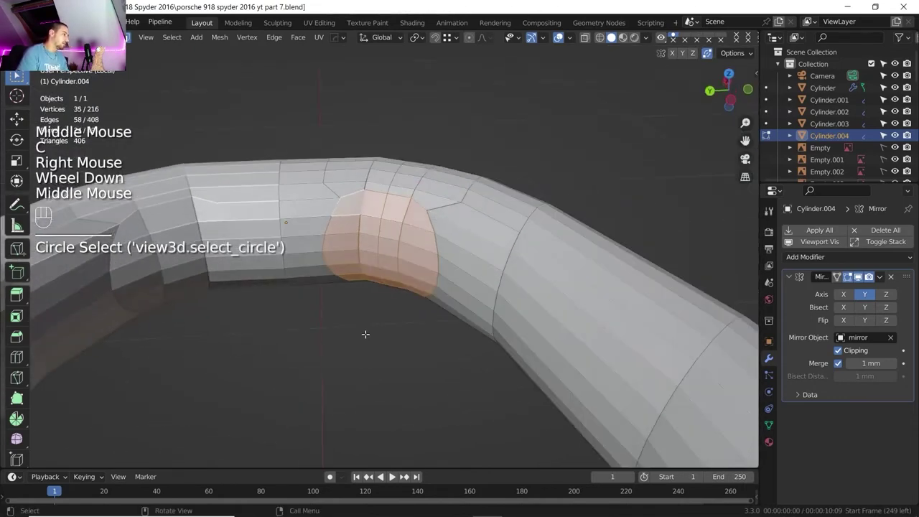
shift+middle_drag(376, 274, 387, 289)
mouse_move(388, 289)
middle_down()
mouse_move(400, 303)
mouse_move(395, 291)
middle_up()
scroll(413, 307, down, 1)
scroll(413, 306, up, 1)
key(r)
key(x)
right_click(394, 326)
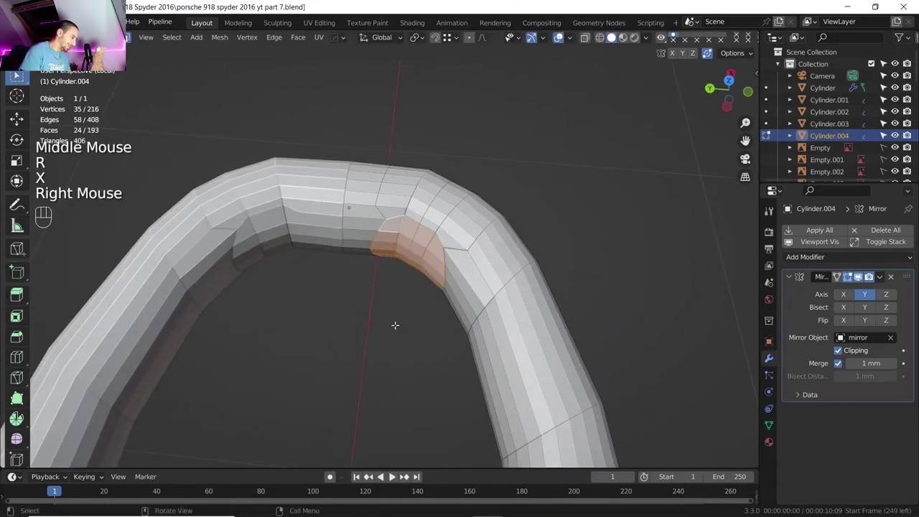
Step: Extrude the selected faces along X by -183.9 mm as a branch stub, then shorten the stub along X
key(e)
key(x)
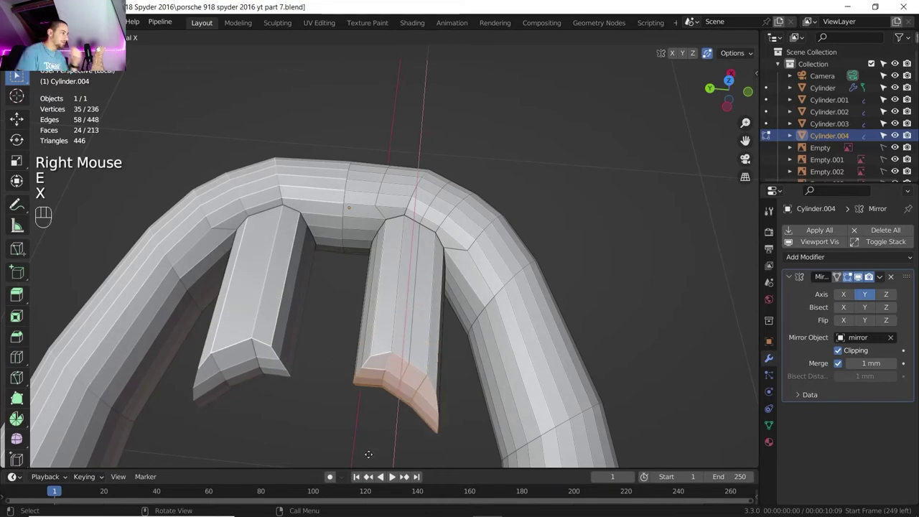
click(368, 454)
scroll(351, 330, down, 1)
mouse_move(351, 330)
middle_down()
mouse_move(341, 297)
mouse_move(350, 308)
mouse_move(342, 318)
middle_up()
scroll(348, 318, up, 2)
key(g)
key(x)
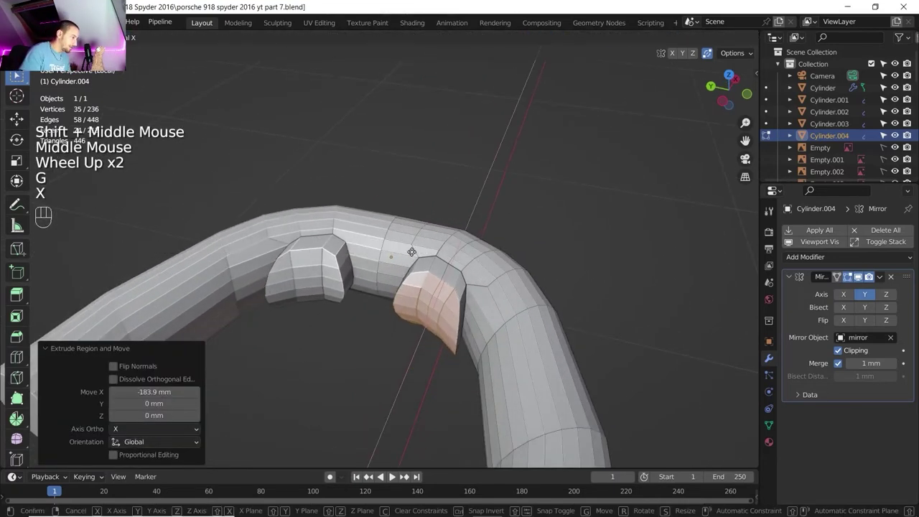
click(412, 254)
Step: Select and delete all the faces closing the free end of the branch stub
shift+middle_drag(402, 288, 388, 302)
middle_drag(359, 326, 371, 297)
scroll(380, 280, up, 2)
middle_drag(372, 298, 374, 287)
scroll(374, 287, up, 2)
key(2)
alt+click(388, 266)
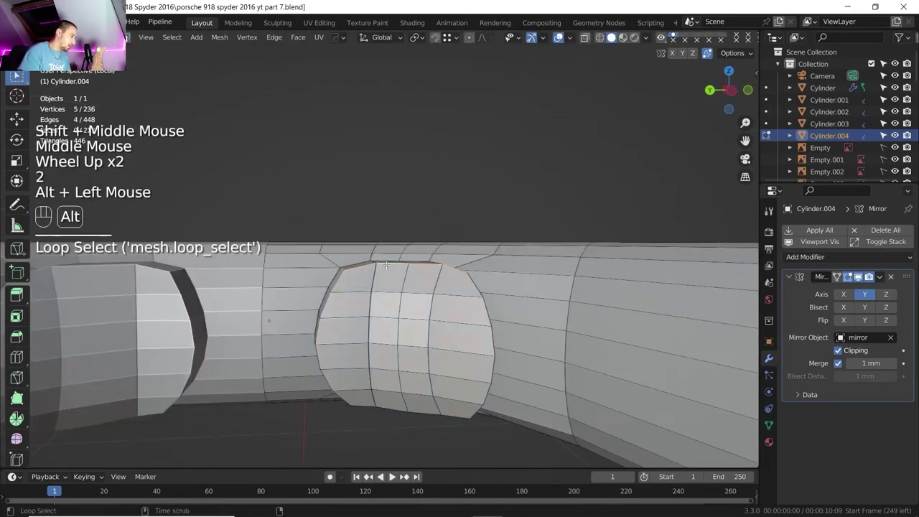
key(3)
key(c)
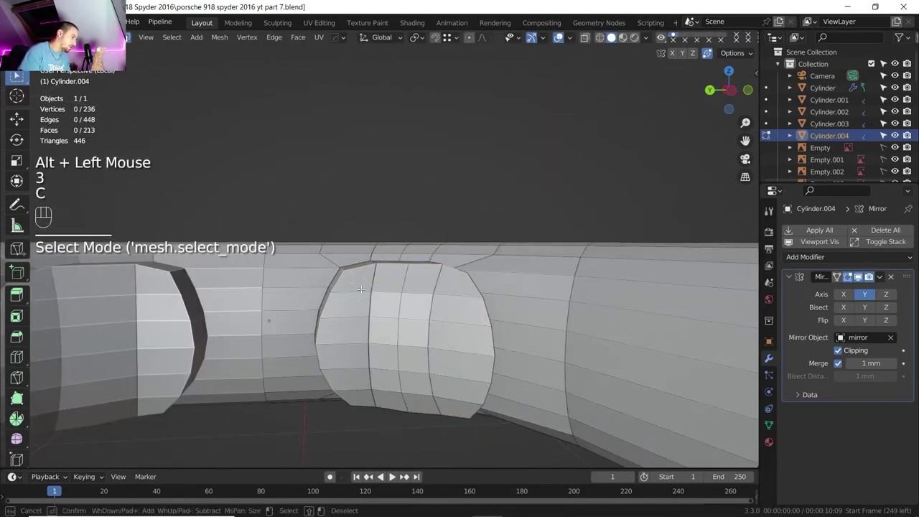
drag(373, 382, 373, 379)
right_click(373, 376)
middle_drag(373, 377, 378, 326)
scroll(378, 337, down, 2)
key(Delete)
click(380, 324)
shift+middle_drag(378, 326, 375, 328)
scroll(375, 328, up, 2)
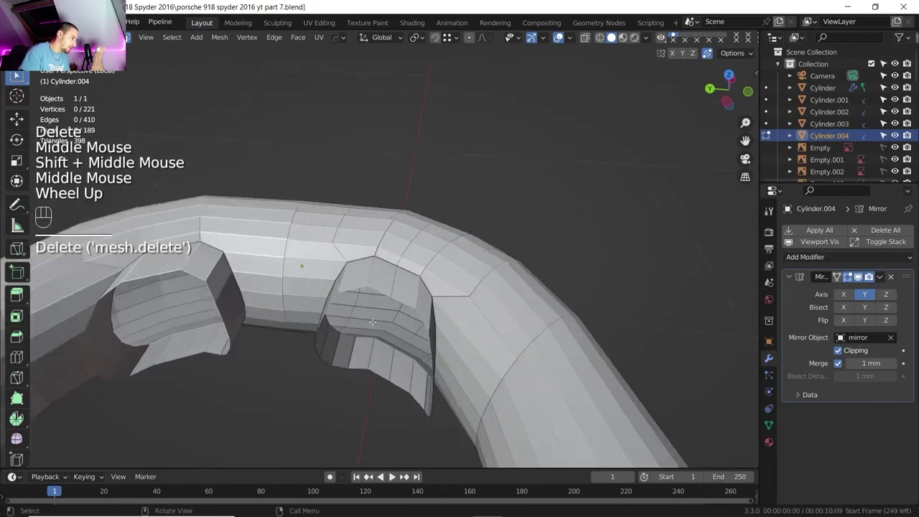
Step: Shape the stub's open edge loop into a regular, flattened circle using the LoopTools Circle operation with best fit
key(3)
key(2)
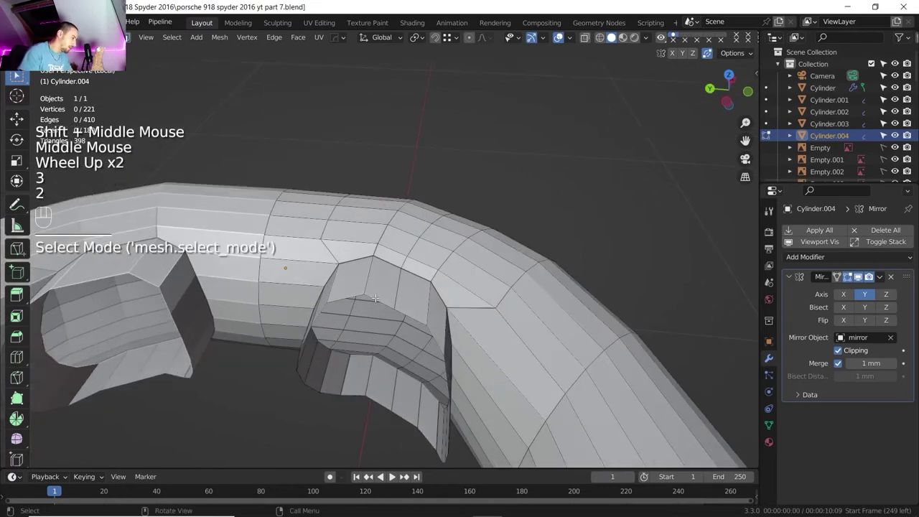
alt+click(373, 300)
right_click(363, 320)
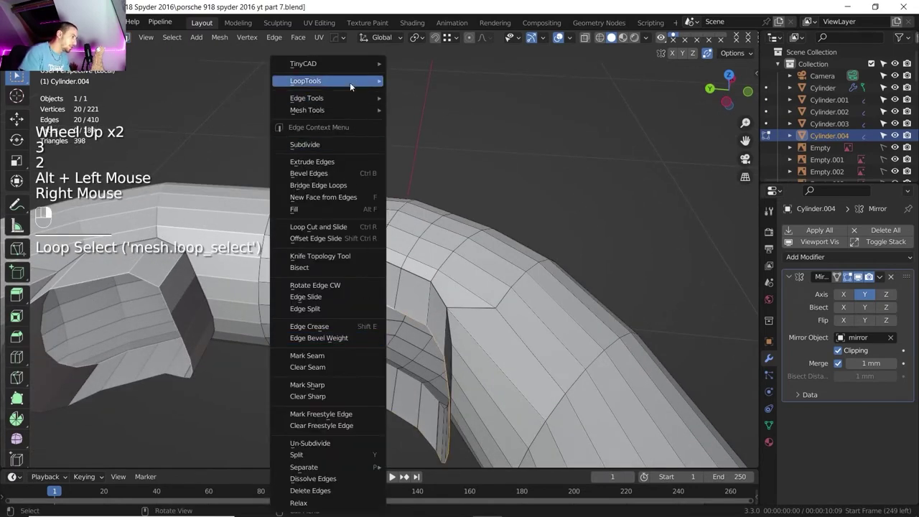
mouse_move(350, 82)
click(422, 95)
scroll(367, 282, down, 1)
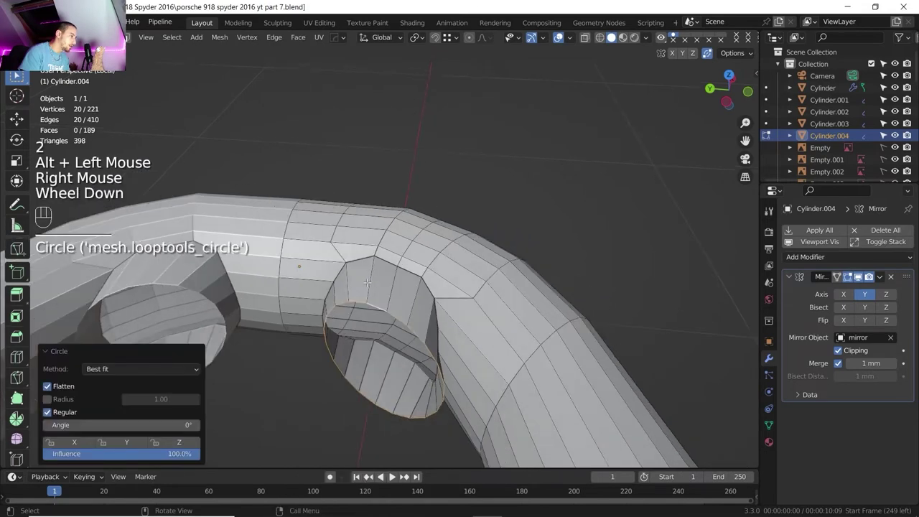
shift+middle_drag(367, 282, 363, 301)
middle_drag(362, 301, 355, 316)
scroll(356, 315, up, 1)
scroll(356, 315, down, 2)
middle_drag(355, 316, 385, 345)
scroll(361, 323, up, 1)
scroll(361, 322, up, 1)
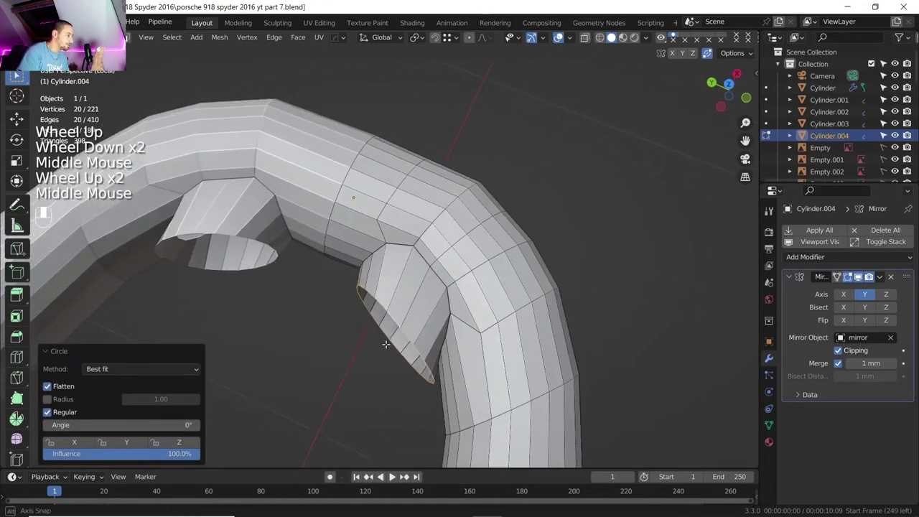
Step: In top view, flatten the stub's circular end loop perpendicular to X by scaling it to 0 on the X axis
click(729, 84)
scroll(369, 290, up, 1)
key(r)
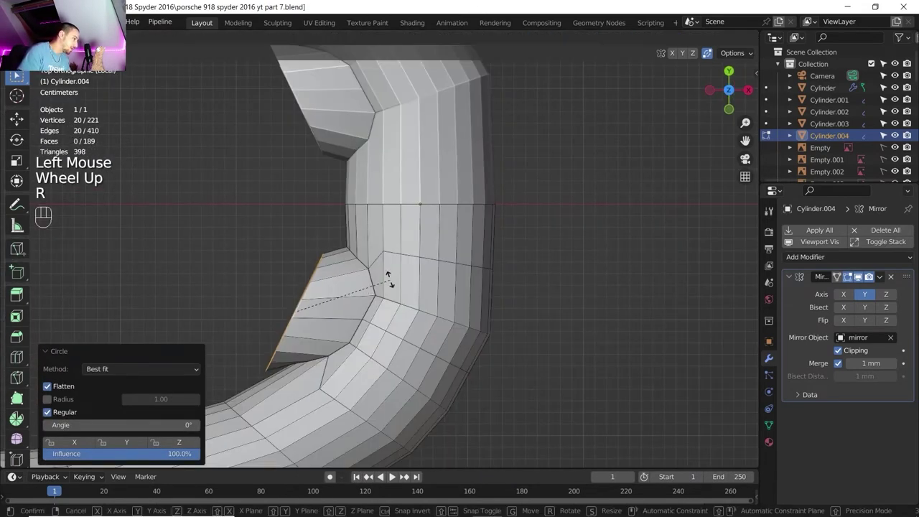
right_click(386, 277)
key(s)
key(x)
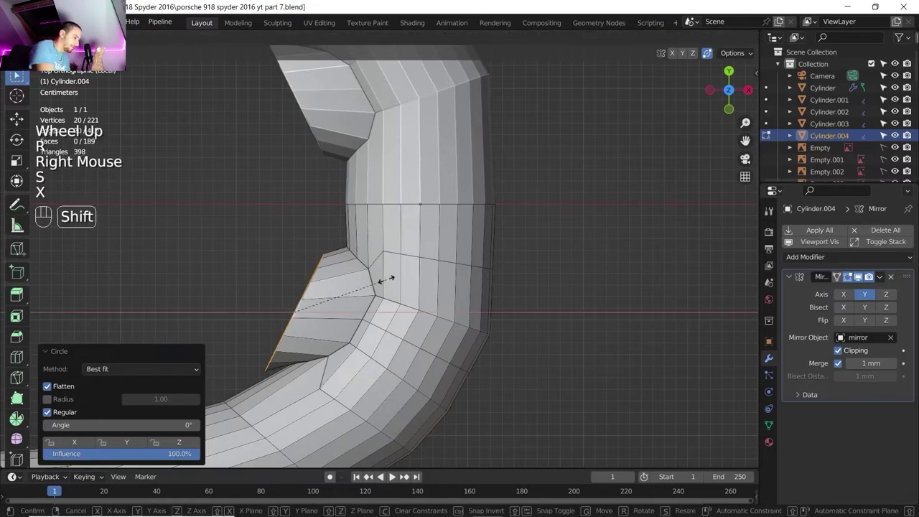
key(shift+0)
key(Return)
key(s)
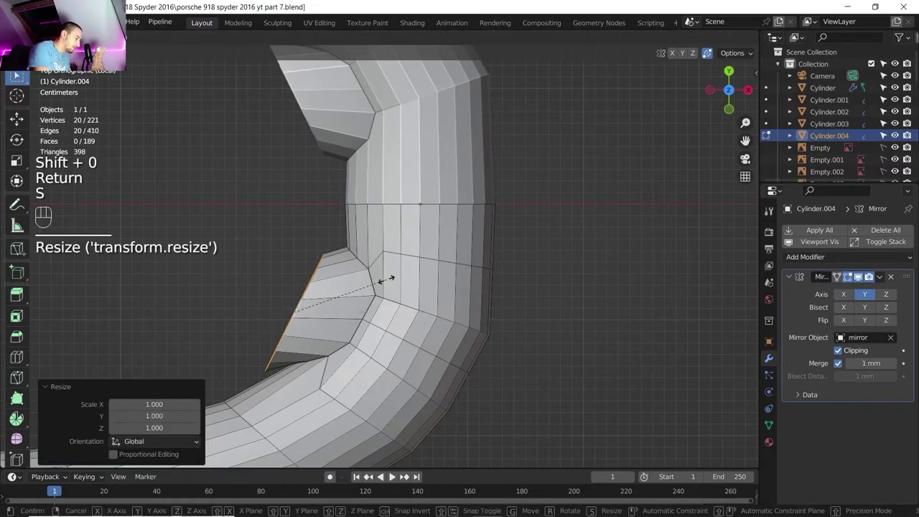
key(x)
key(Return)
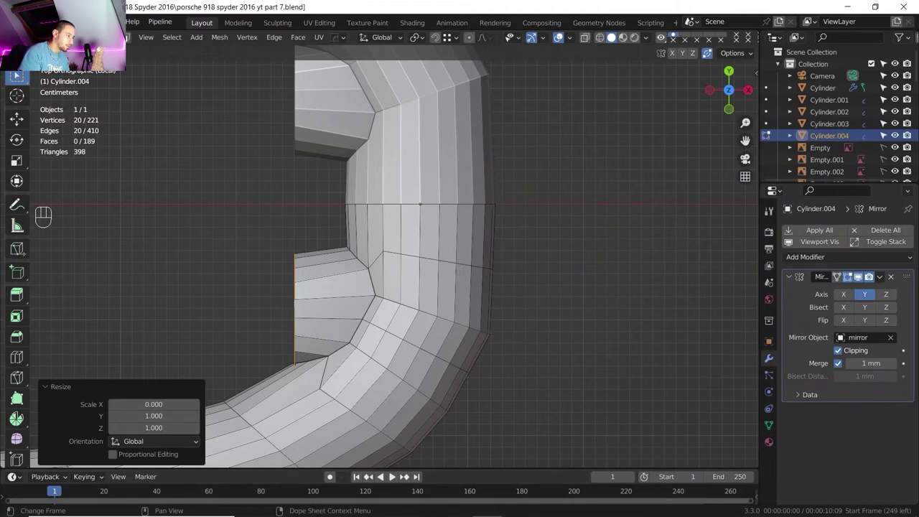
Step: Move the flattened end loop -19.442 mm along X and inspect both mirrored branches in Object Mode
key(g)
key(z)
right_click(345, 325)
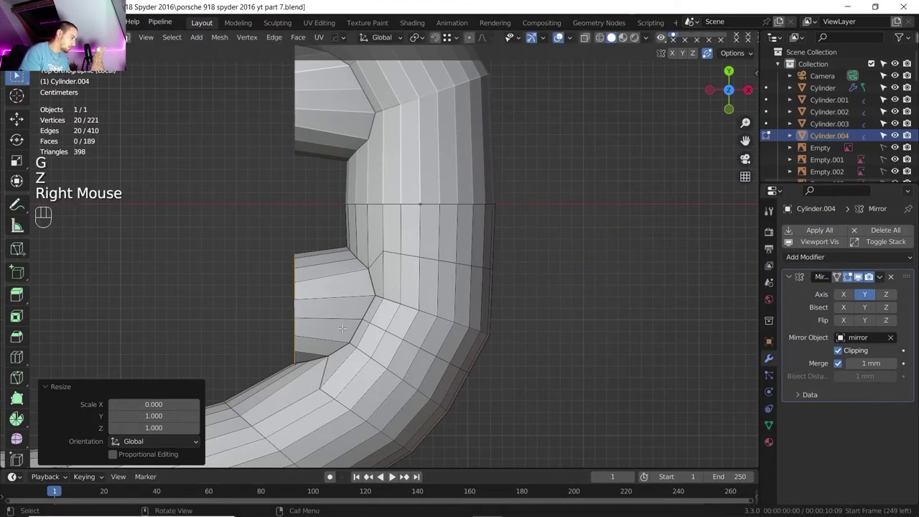
key(g)
key(y)
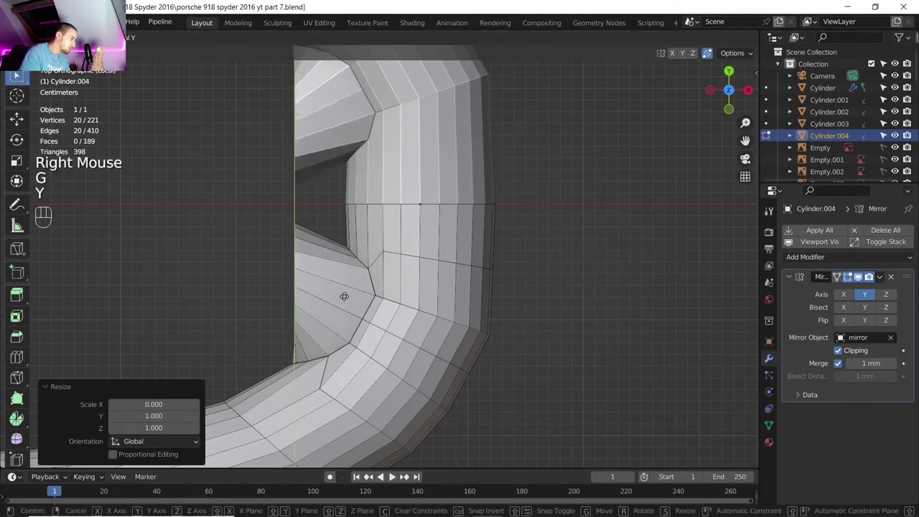
key(x)
click(339, 319)
scroll(339, 318, down, 2)
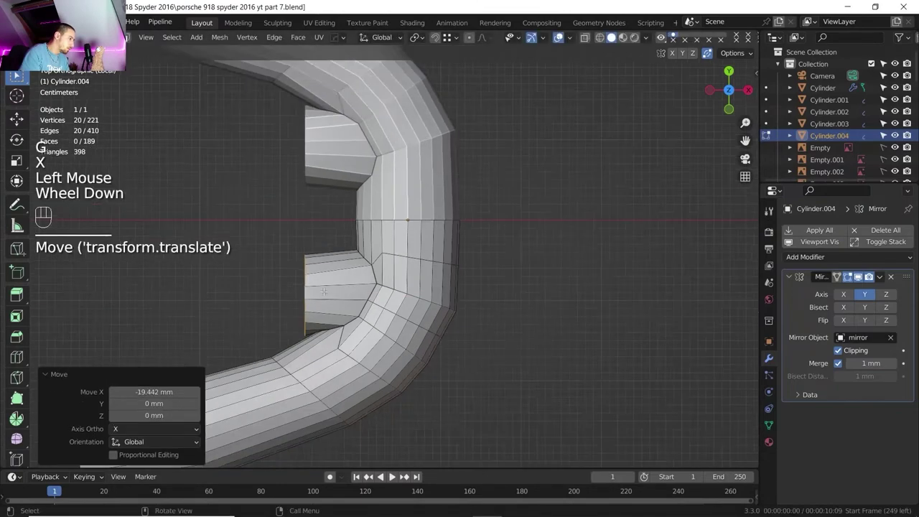
shift+middle_drag(339, 319, 359, 310)
key(Tab)
middle_drag(359, 310, 391, 323)
shift+middle_drag(392, 323, 424, 287)
middle_drag(424, 287, 473, 231)
shift+middle_drag(474, 231, 472, 233)
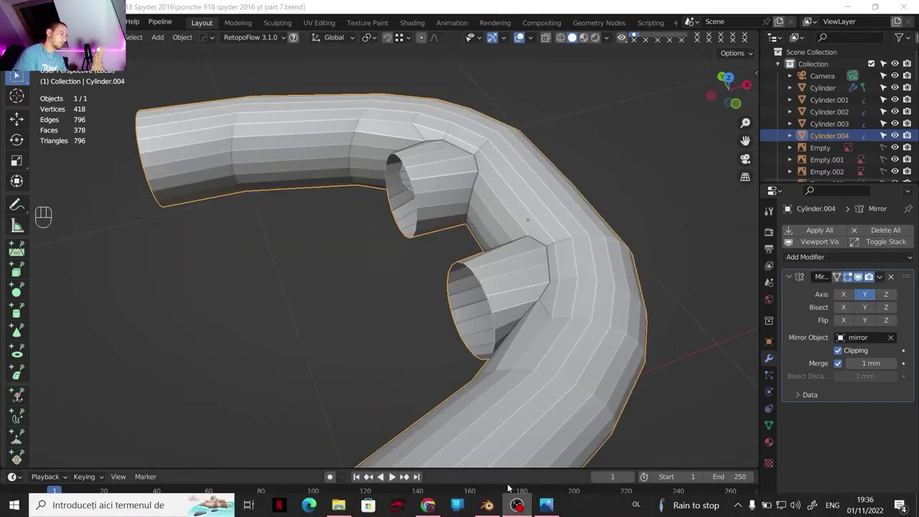
Step: Lengthen the branch by moving its open end loop -120.15 mm along X
click(487, 506)
scroll(465, 254, down, 1)
key(Tab)
middle_drag(465, 254, 459, 293)
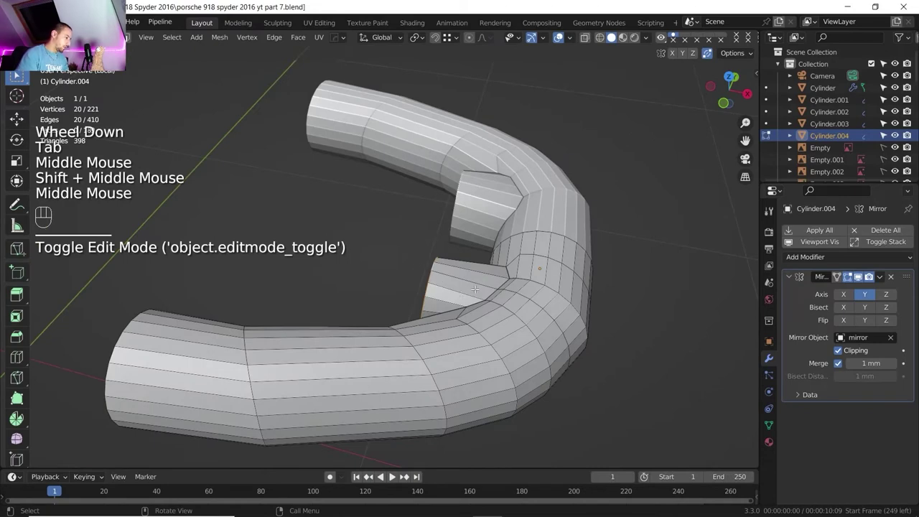
key(g)
key(x)
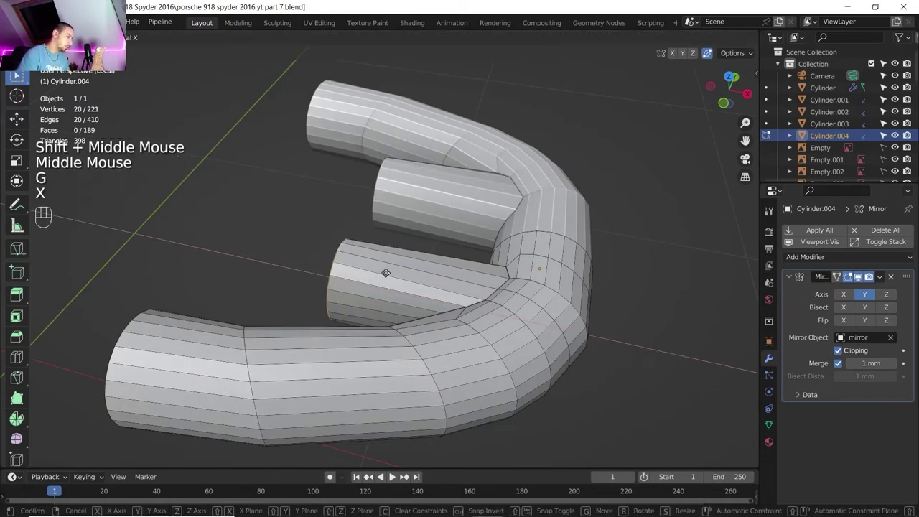
click(383, 271)
Step: Raise the branch's open end loop along Z in two moves, the second by 23.319 mm
key(g)
key(z)
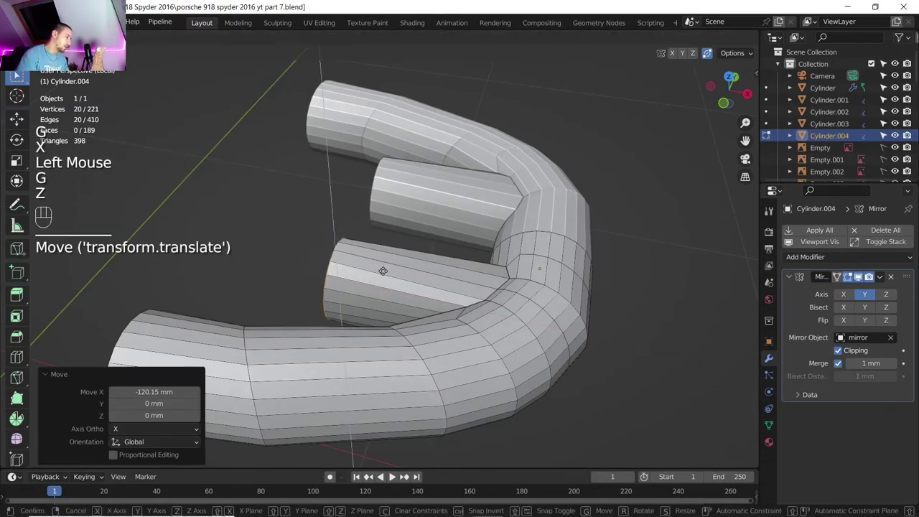
click(387, 260)
shift+middle_drag(387, 259, 550, 207)
scroll(431, 237, down, 2)
key(g)
key(z)
click(551, 191)
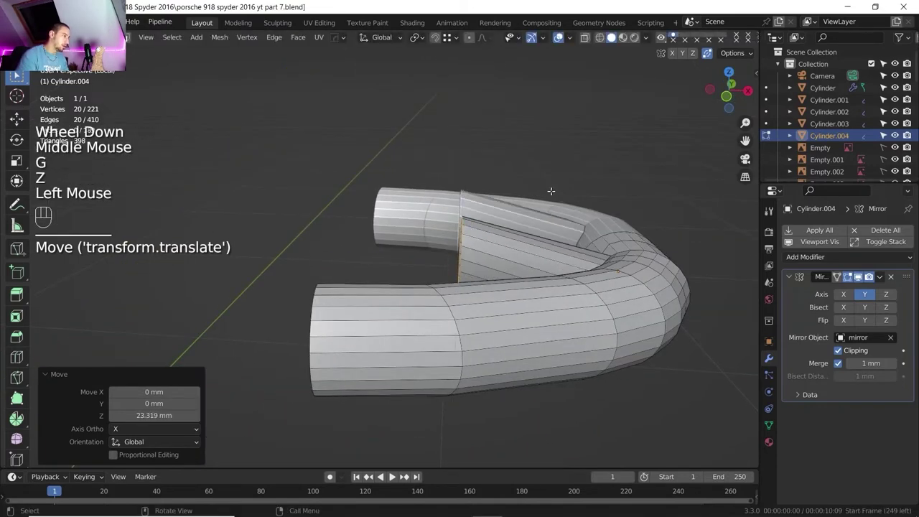
Step: Extrude the branch's end loop along X into a second section and move the new end -53.734 mm along Z
key(e)
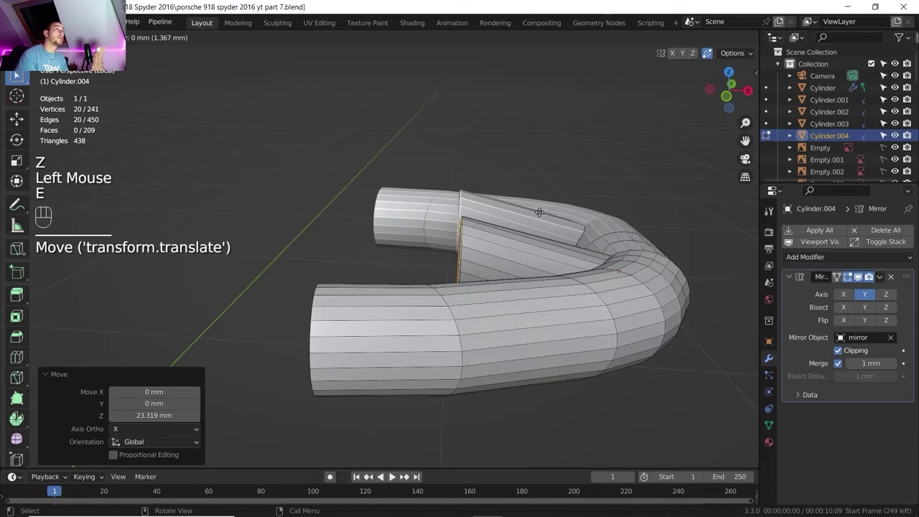
key(x)
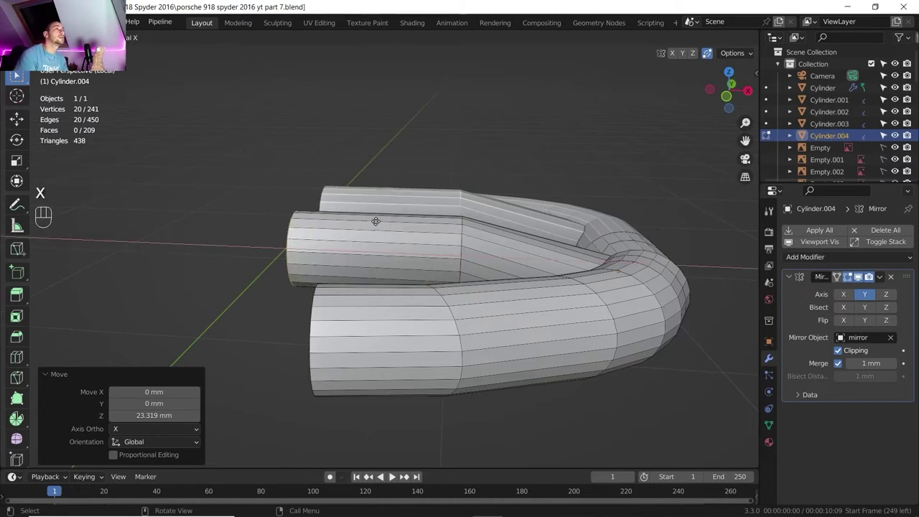
click(376, 222)
key(g)
key(z)
click(385, 252)
shift+middle_drag(385, 252, 404, 282)
scroll(390, 274, up, 1)
scroll(389, 277, up, 1)
scroll(388, 284, down, 1)
scroll(404, 282, up, 1)
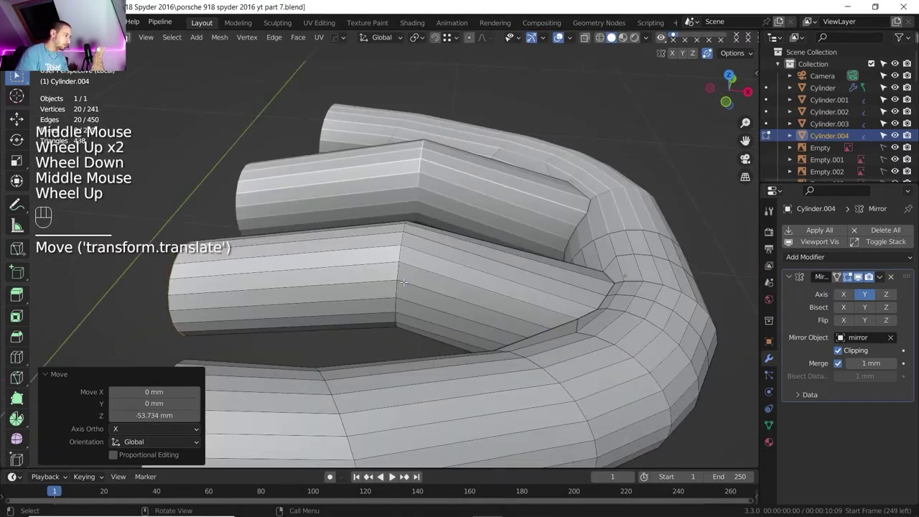
Step: Duplicate the face loop of the branch's end section in place and separate the copy into its own object
key(3)
alt+click(360, 267)
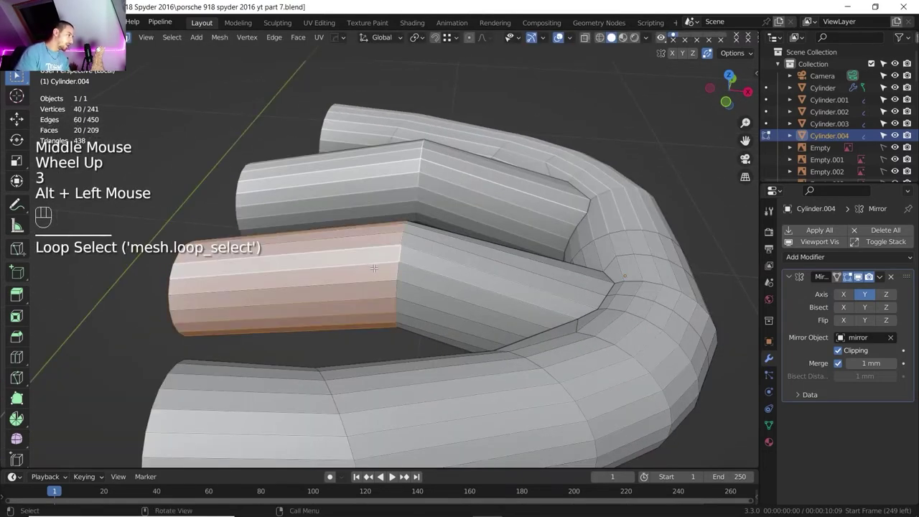
key(shift+d)
right_click(375, 259)
key(p)
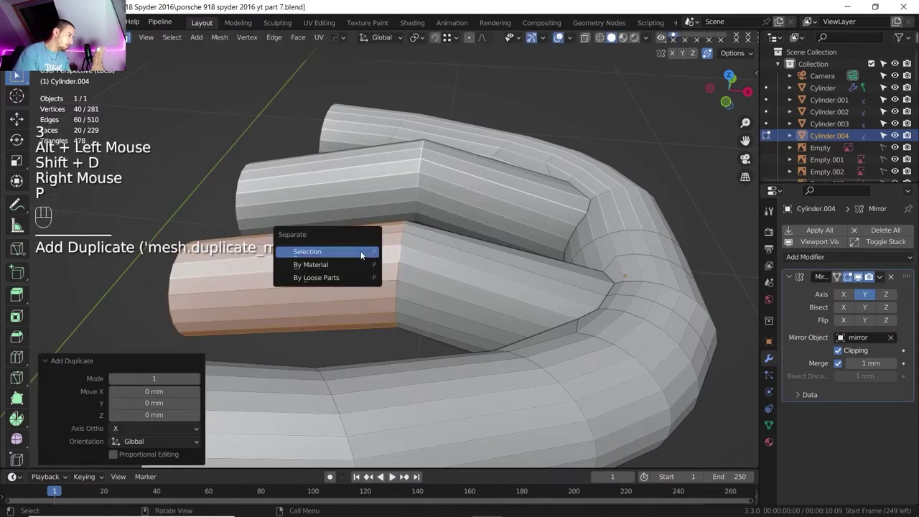
click(358, 253)
Step: Slide the separated copy's outer edge loop toward the branch's bend by a factor of 0.947, leaving a narrow band
key(Tab)
click(358, 255)
key(Tab)
key(2)
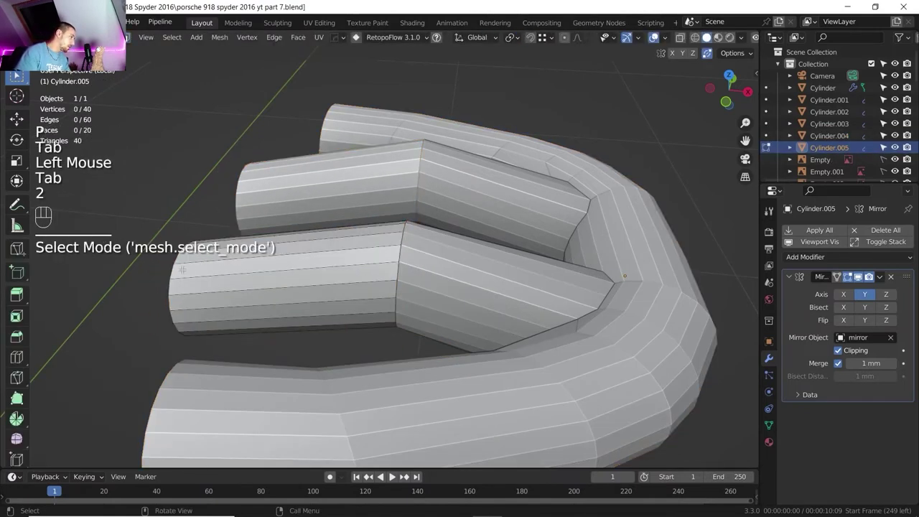
alt+click(169, 290)
key(g)
key(g)
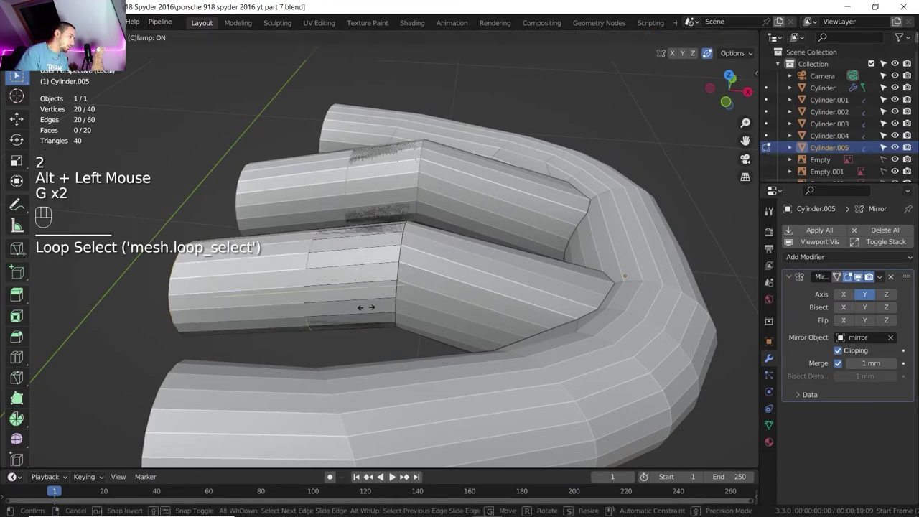
shift+click(391, 267)
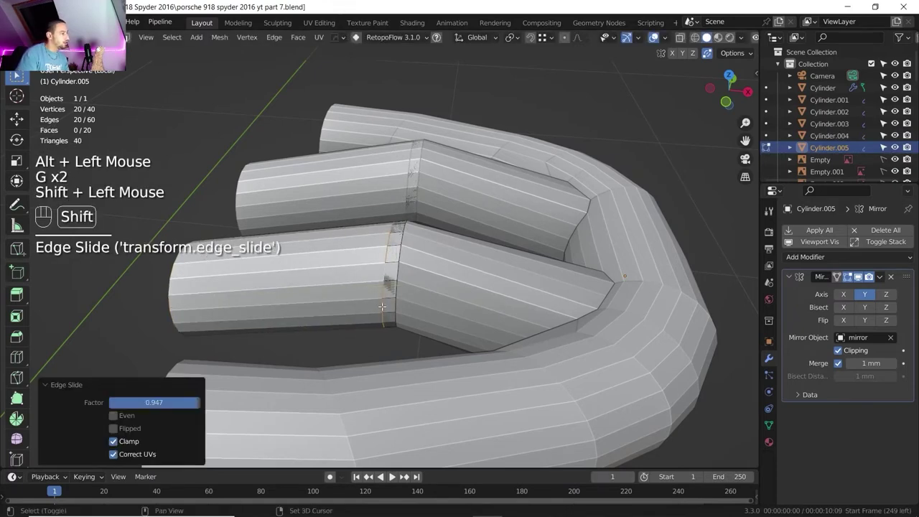
Step: Extrude the narrow band's faces in place and scale them outward on all axes except X to form a raised collar
key(3)
alt+click(396, 265)
scroll(402, 260, up, 2)
middle_drag(396, 266, 435, 263)
key(e)
right_click(434, 273)
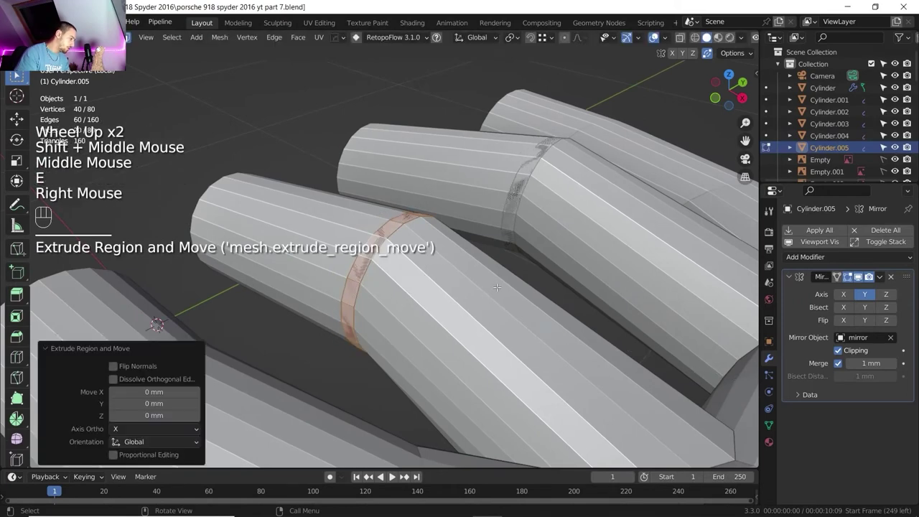
key(s)
key(shift+x)
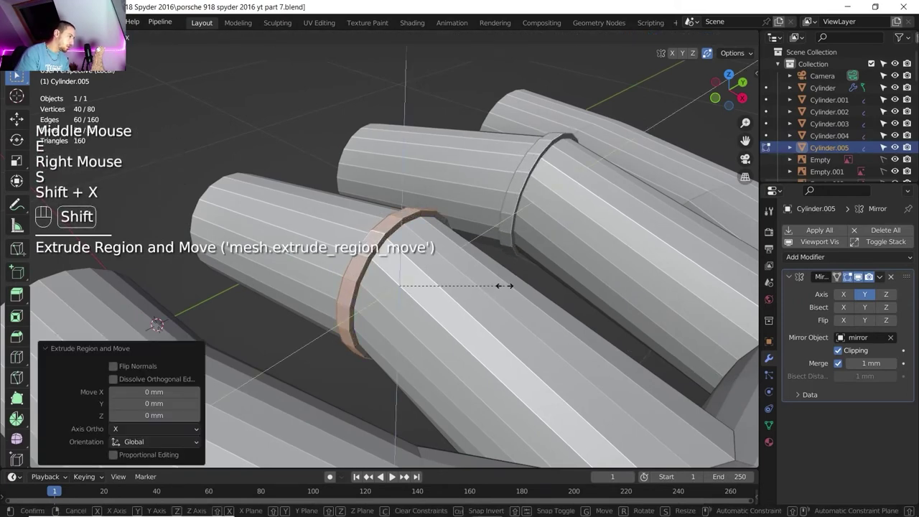
shift+click(488, 285)
key(Tab)
scroll(478, 280, down, 3)
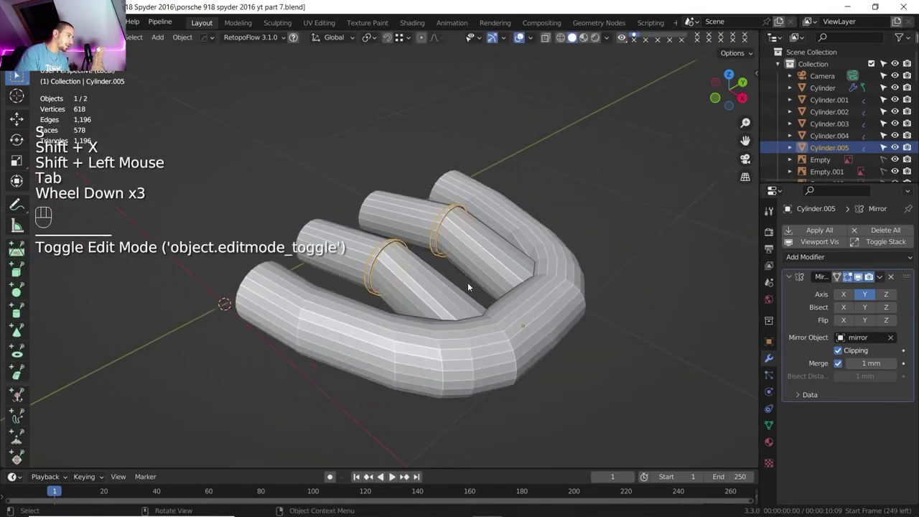
Step: Leave the isolated view to inspect the pipes under the rear grille and open the reference photo PORSCHE-918-10.jpg in Photos
middle_drag(468, 282, 408, 318)
scroll(418, 277, down, 1)
key(slash)
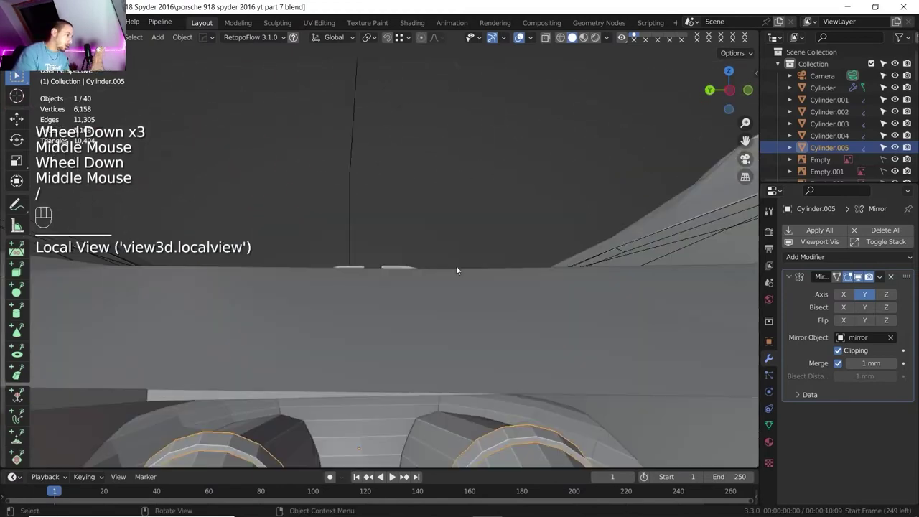
click(491, 267)
scroll(431, 240, down, 4)
scroll(430, 241, down, 3)
middle_drag(426, 215, 459, 279)
scroll(425, 304, up, 2)
scroll(408, 278, down, 2)
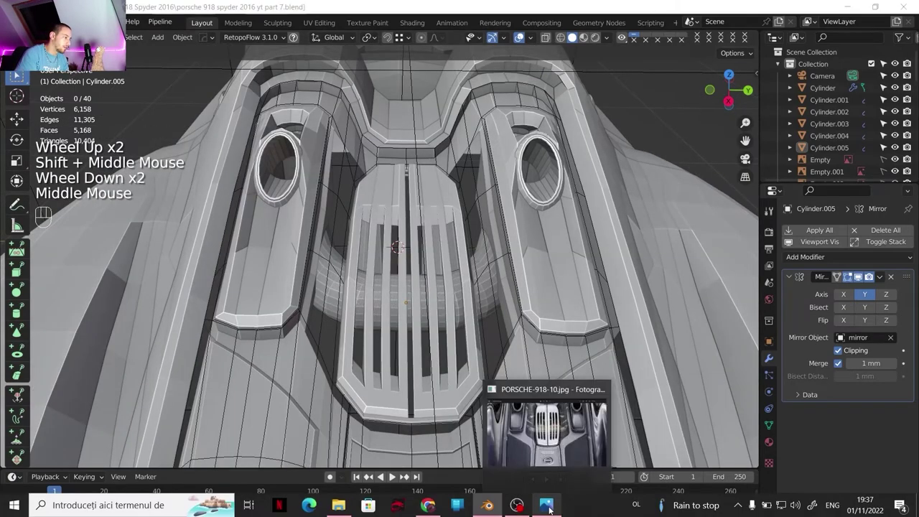
click(546, 505)
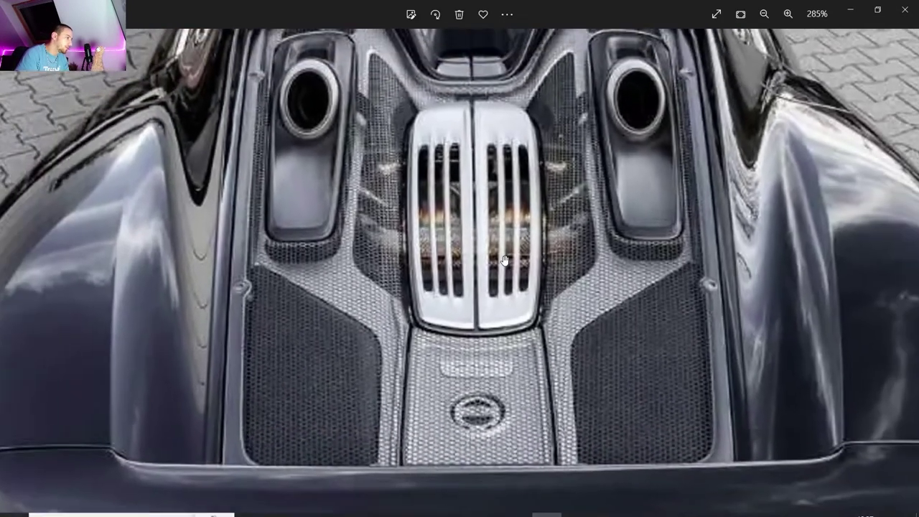
Step: Examine the pipes and thin rods visible beneath the grille in the top-down reference photo, and return to Blender
scroll(504, 260, down, 4)
scroll(502, 269, up, 2)
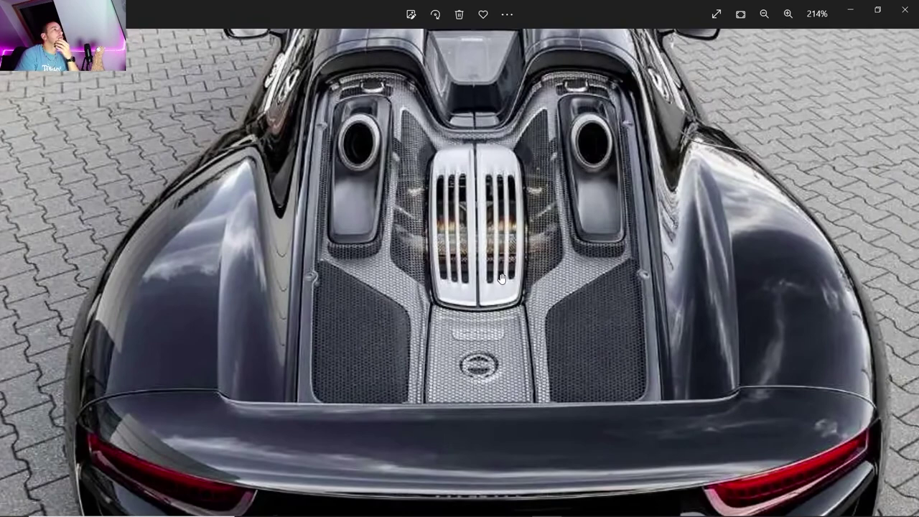
scroll(501, 278, up, 4)
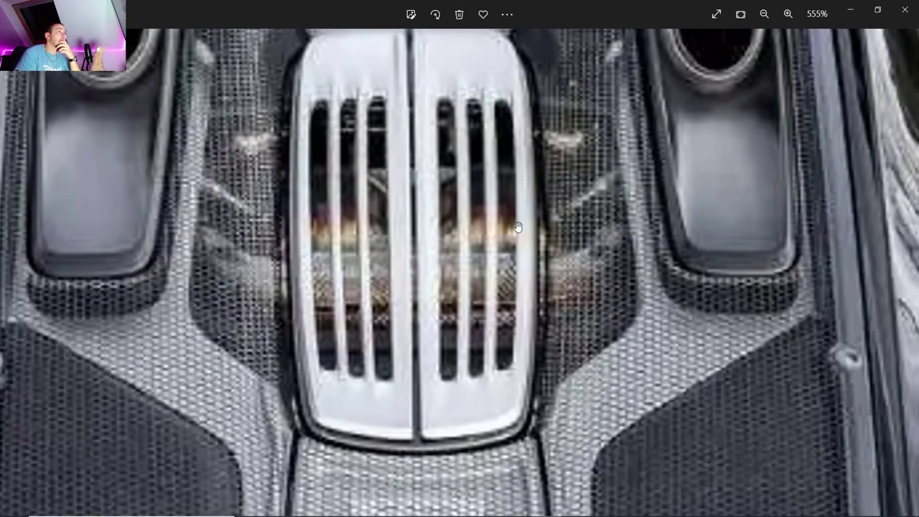
scroll(579, 199, down, 2)
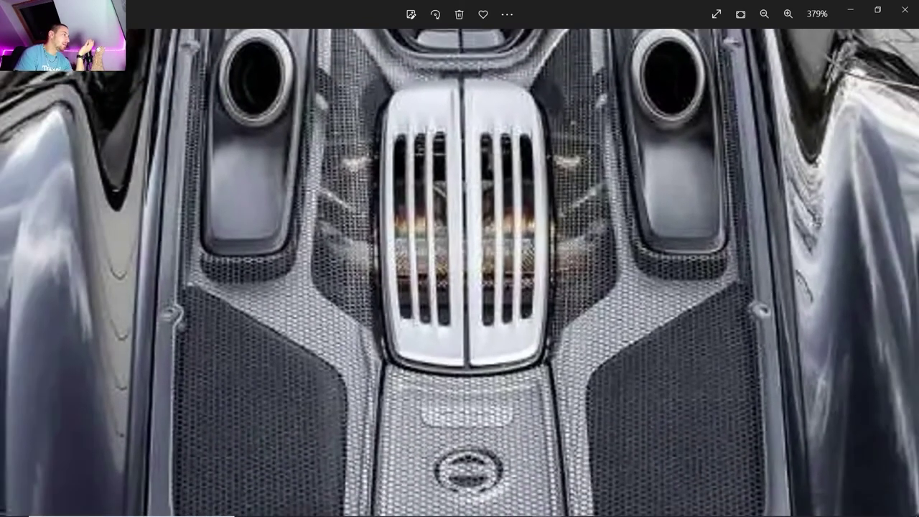
click(486, 506)
Step: Apply smooth shading to the mirrored curved pipe beneath the rear grille
scroll(363, 246, up, 4)
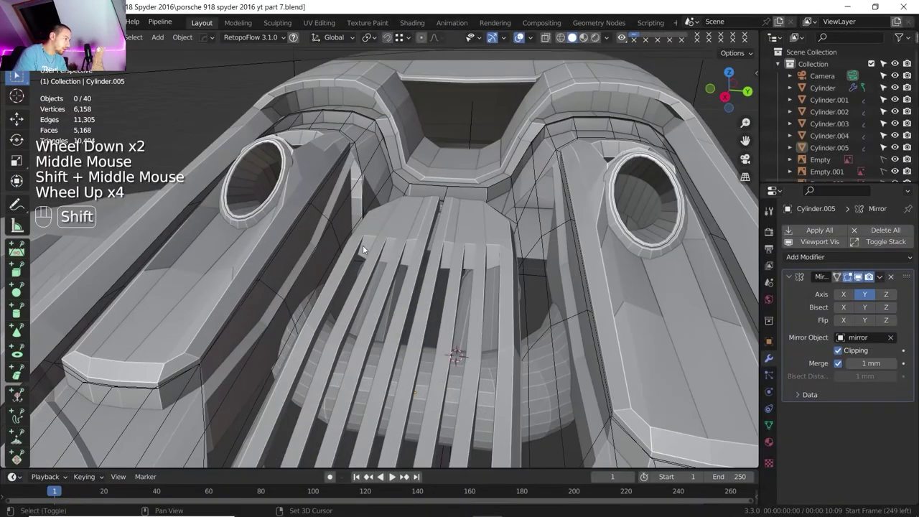
shift+middle_drag(362, 245, 374, 229)
mouse_move(373, 229)
middle_down()
mouse_move(382, 209)
mouse_move(375, 240)
middle_up()
scroll(380, 205, down, 2)
scroll(369, 234, up, 2)
middle_drag(374, 240, 381, 247)
scroll(381, 248, up, 1)
scroll(345, 274, down, 2)
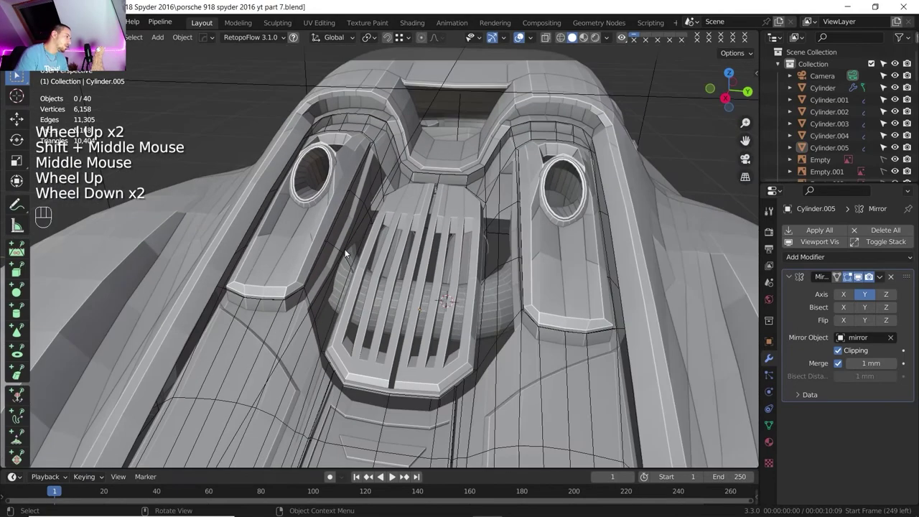
click(366, 286)
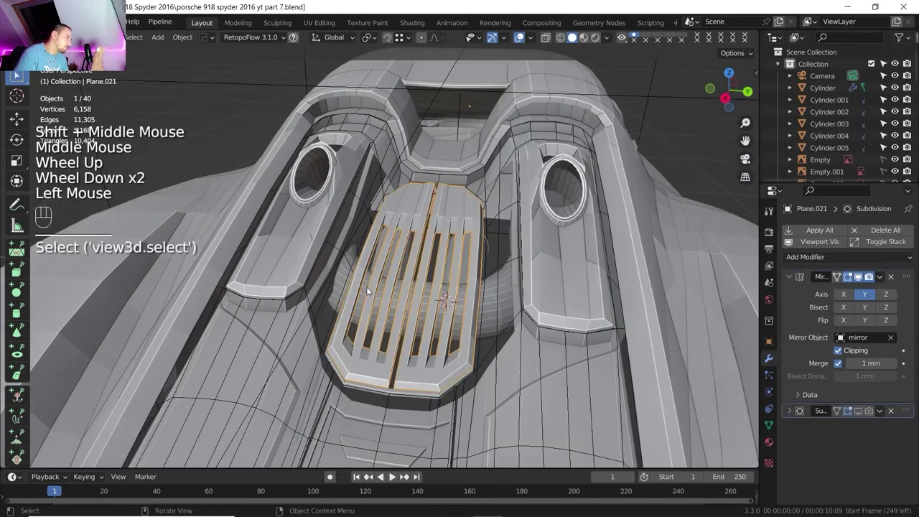
click(493, 311)
right_click(496, 308)
click(474, 247)
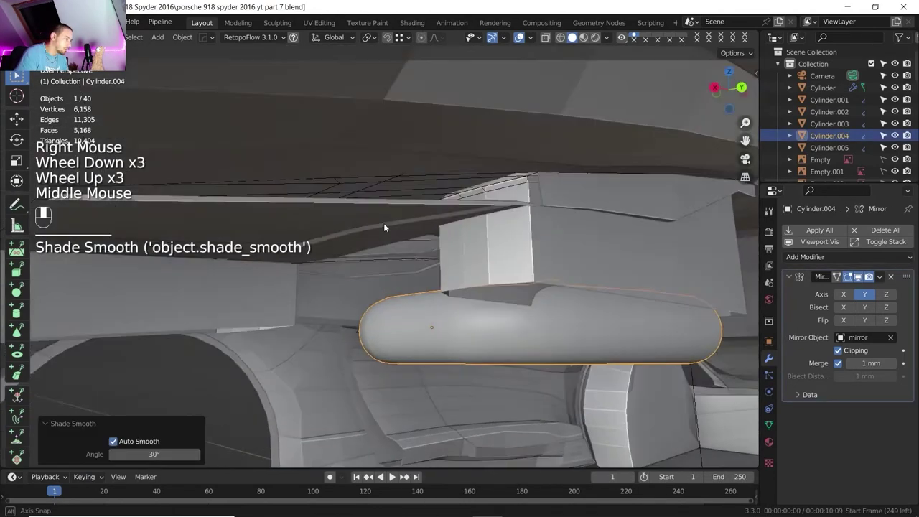
middle_drag(384, 228, 448, 301)
scroll(458, 345, down, 1)
scroll(448, 301, up, 2)
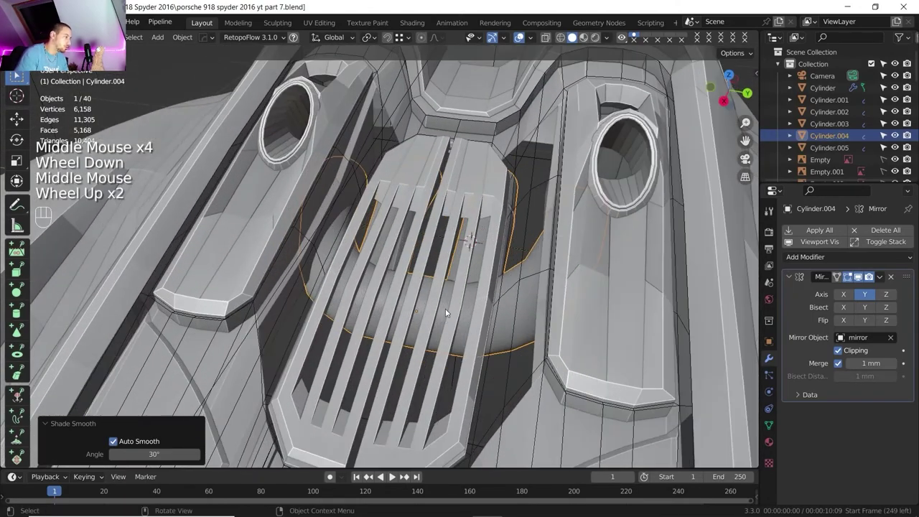
Step: Snap the 3D cursor to the curved pipe and add a thin 14-vertex mesh cylinder there with a strongly reduced radius
scroll(445, 313, down, 4)
scroll(445, 312, up, 1)
key(shift+s)
click(420, 382)
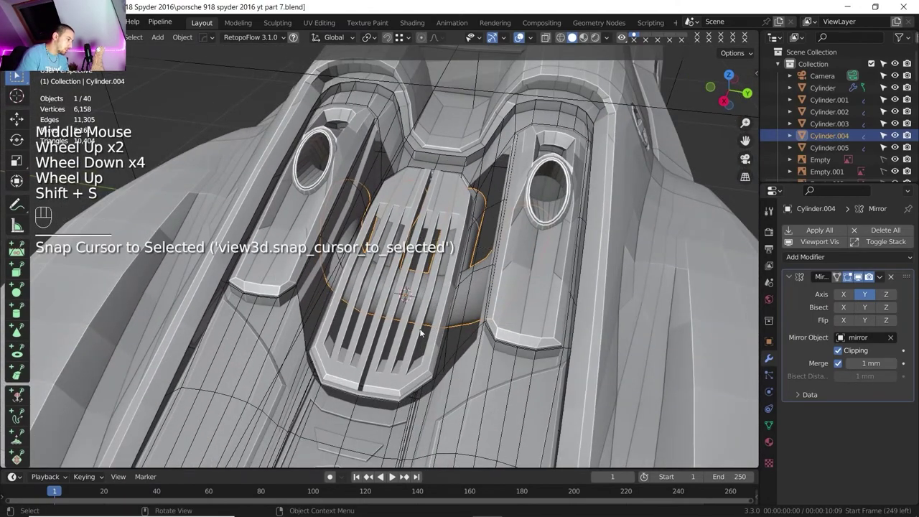
key(shift+a)
mouse_move(409, 234)
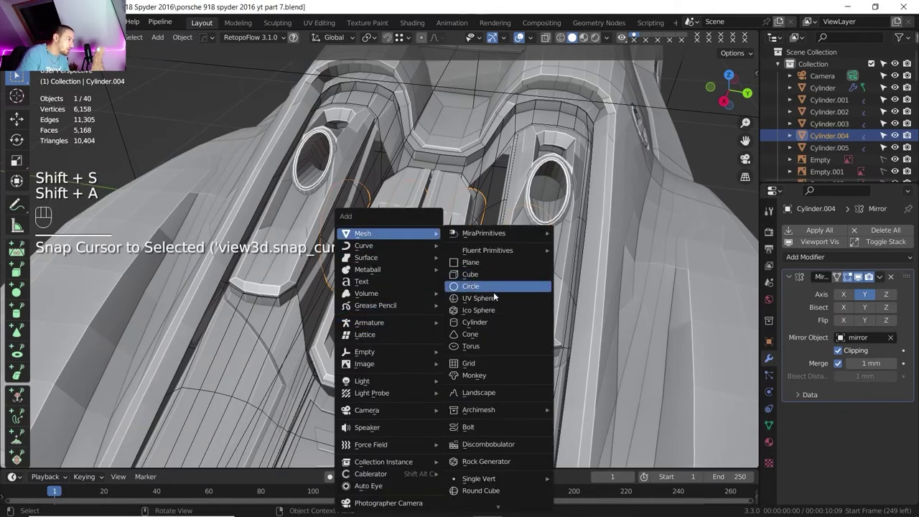
click(480, 322)
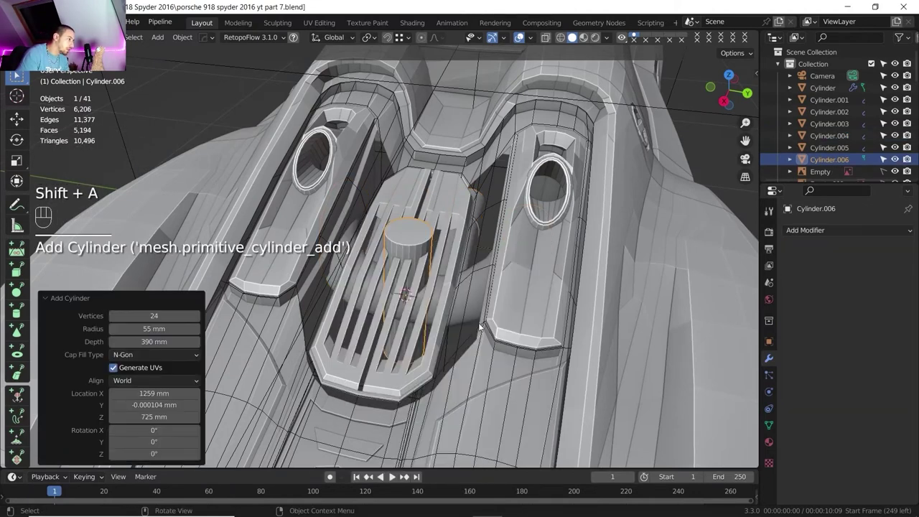
click(161, 321)
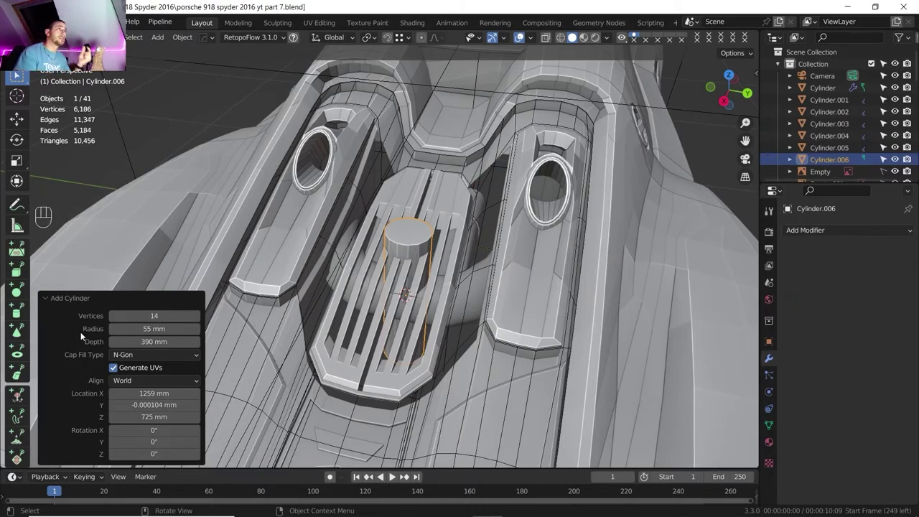
mouse_move(130, 329)
shift+mouse_down()
mouse_move(111, 329)
mouse_move(129, 329)
shift+mouse_up()
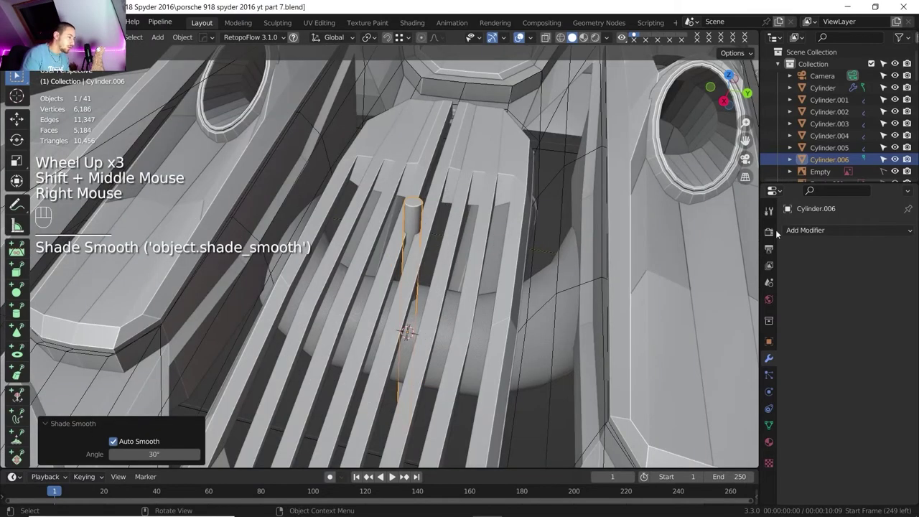
Step: Move the thin cylinder about -72.6 mm along Y, away from the car's centreline
key(g)
key(x)
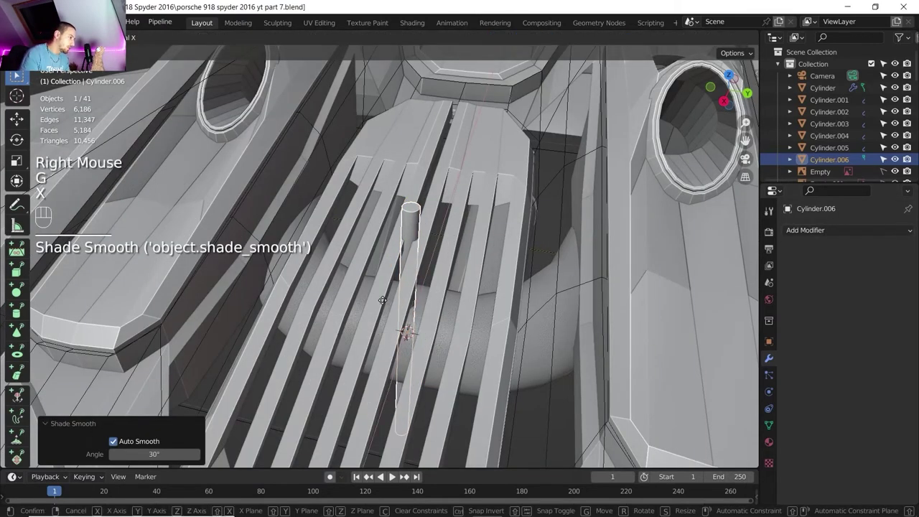
key(y)
click(363, 300)
Step: Add a Mirror modifier to the thin cylinder, using the "mirror" object as mirror object and Y as the only axis
click(821, 227)
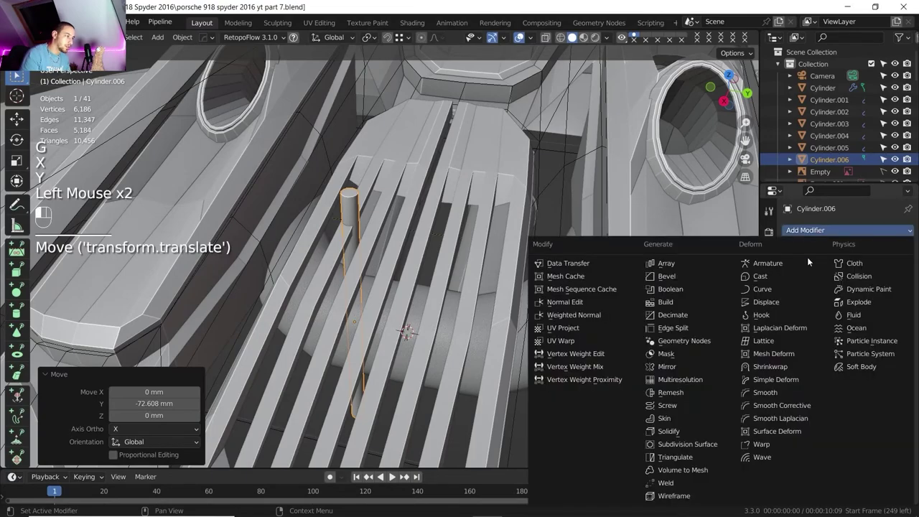
click(676, 367)
scroll(407, 250, down, 3)
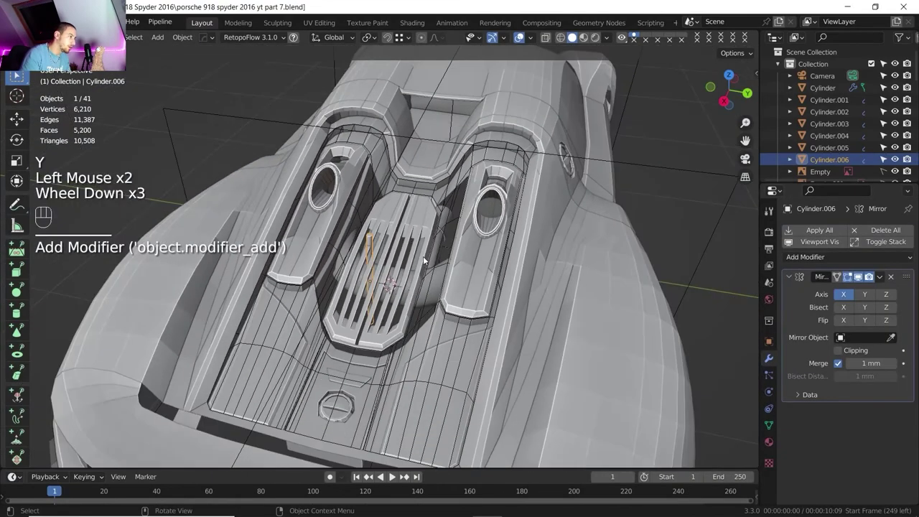
shift+middle_drag(423, 255, 438, 215)
click(890, 337)
click(395, 188)
scroll(380, 268, up, 2)
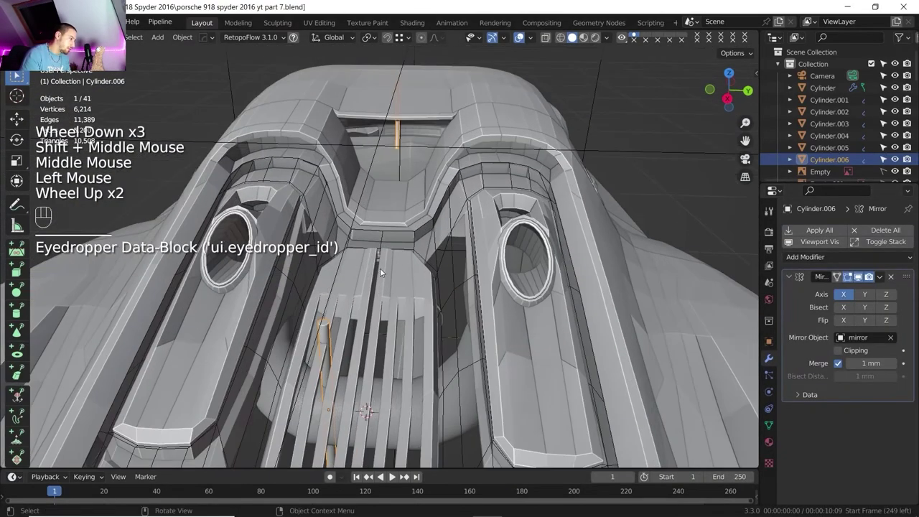
shift+middle_drag(380, 268, 378, 216)
click(849, 296)
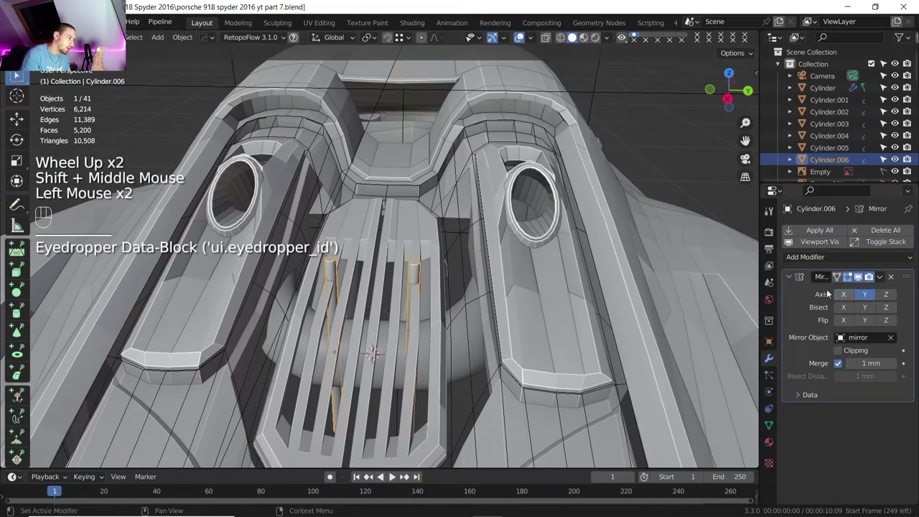
Step: Check the top-down reference photo for the rods beside the grille, and return to Blender
key(shift)
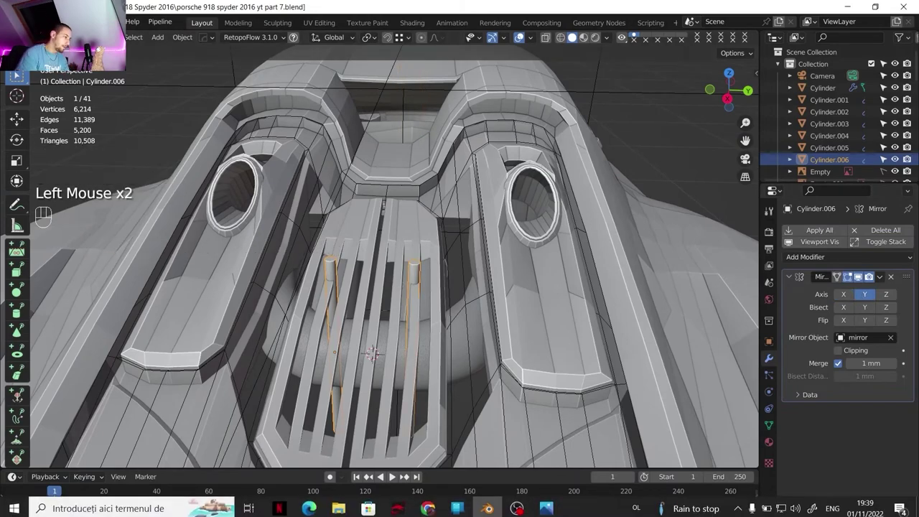
click(550, 508)
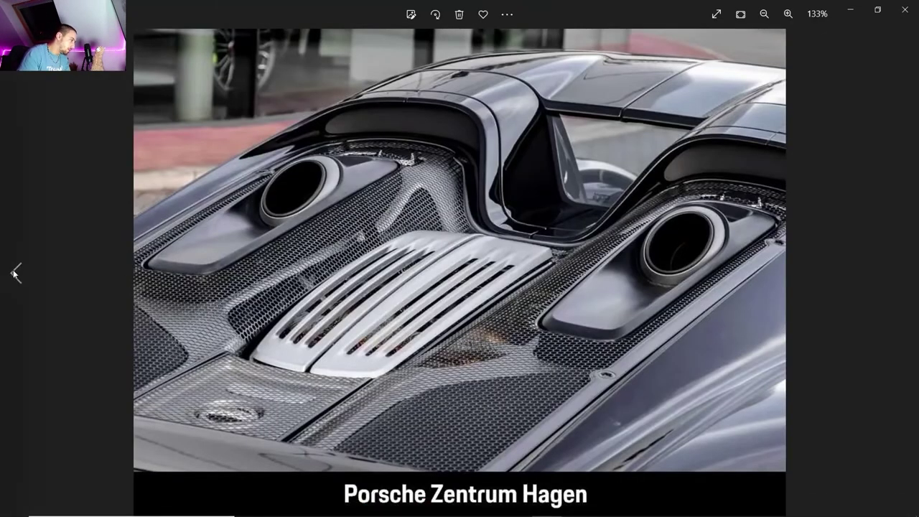
click(15, 273)
scroll(415, 267, up, 5)
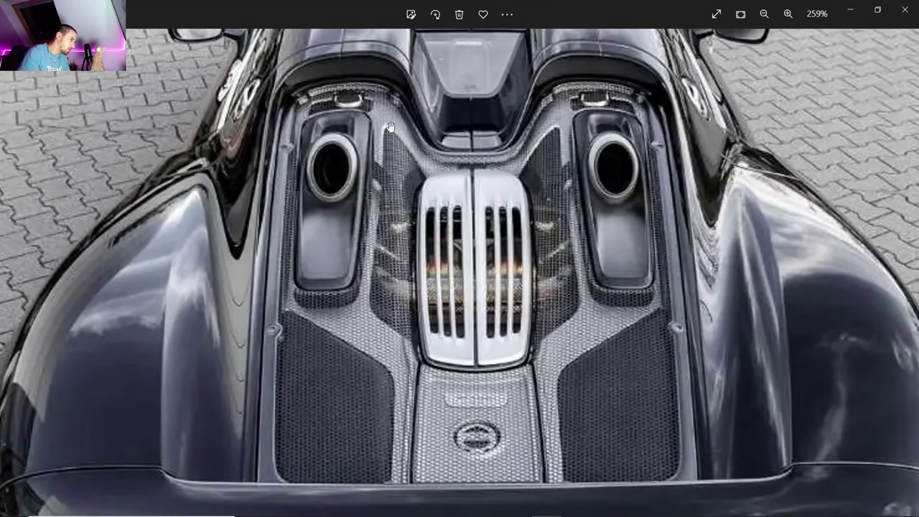
click(898, 291)
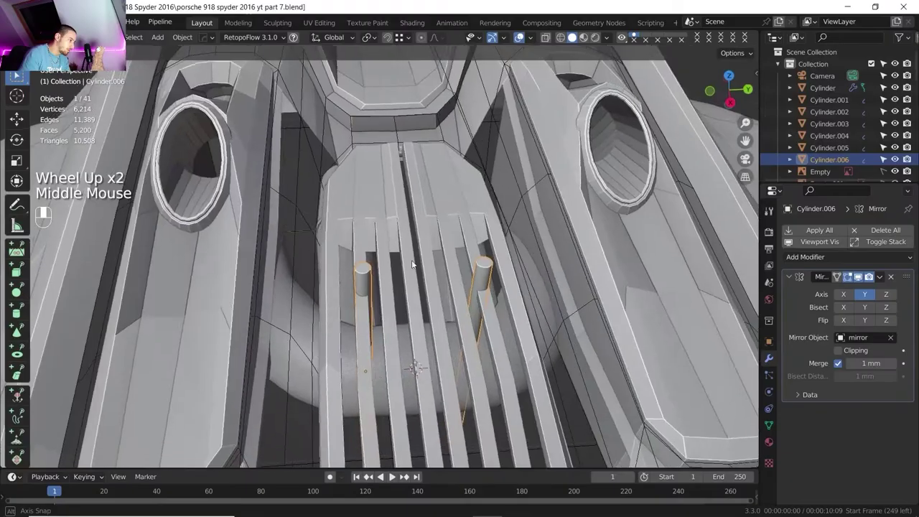
Step: Reposition the mirrored thin cylinder under the grille and rotate it 12.6° about the X axis
middle_drag(467, 316, 424, 320)
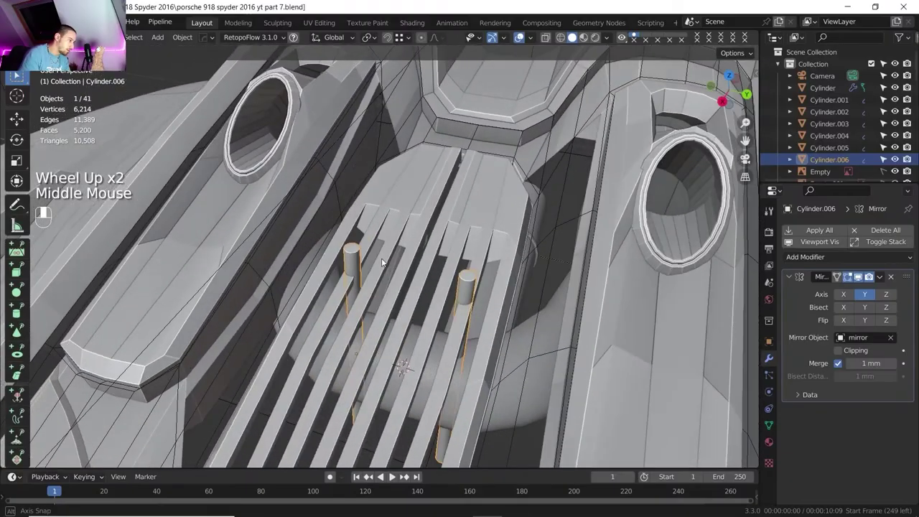
key(g)
key(x)
click(458, 277)
middle_drag(458, 277, 438, 281)
middle_drag(450, 280, 377, 250)
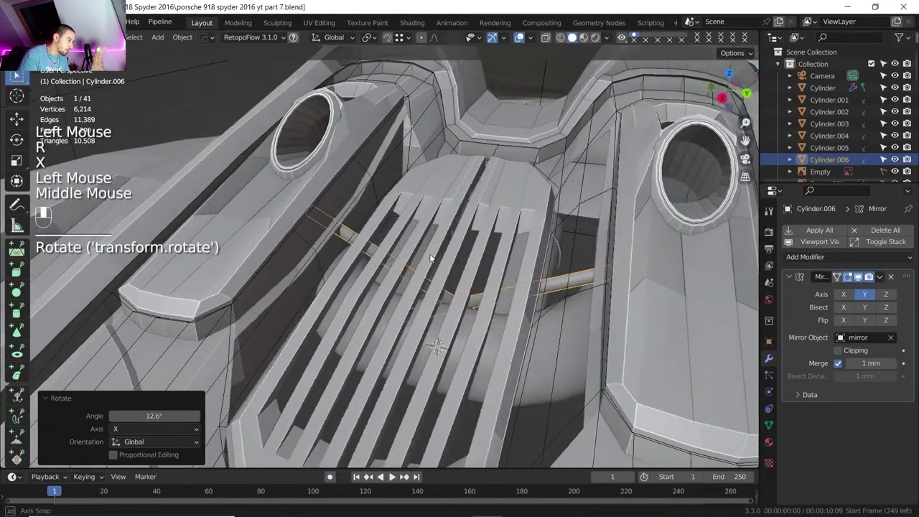
Step: Rotate the thin cylinder -10.8° in the view plane and 13.5° about X to angle it above the branch pipes
scroll(470, 290, up, 3)
scroll(470, 294, up, 1)
shift+middle_drag(470, 294, 252, 216)
shift+middle_drag(251, 215, 229, 201)
scroll(230, 201, down, 6)
middle_drag(230, 201, 193, 184)
shift+middle_drag(194, 183, 158, 165)
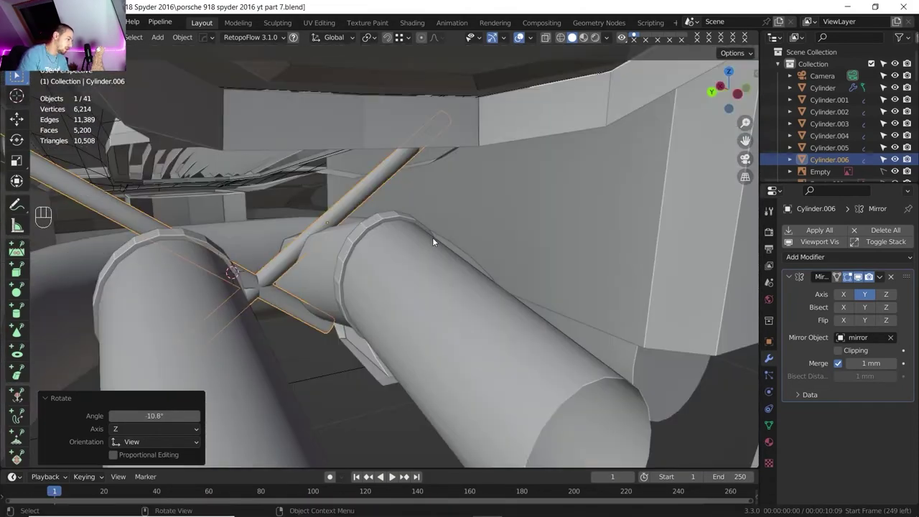
key(r)
key(x)
click(395, 259)
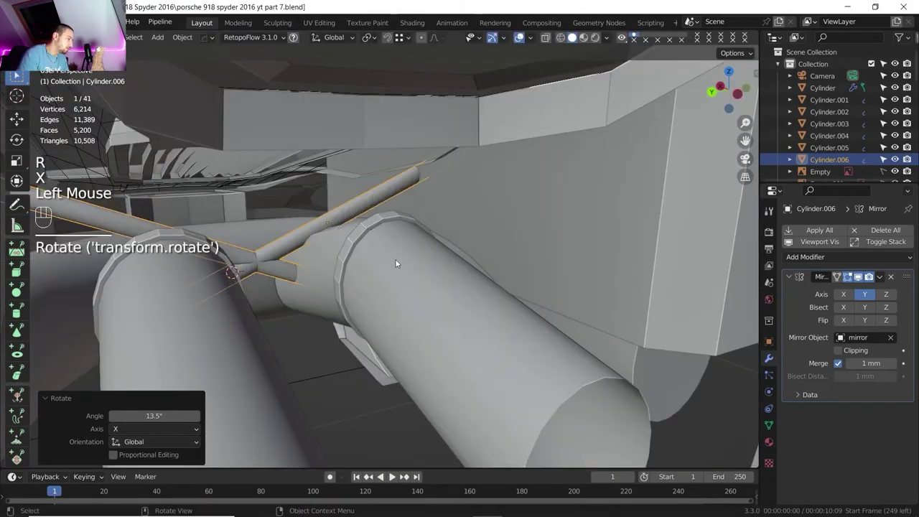
Step: Rotate the thin cylinder -50.7° about X and move it about -75.2 mm along Y, outside the grille
shift+middle_drag(395, 259, 373, 273)
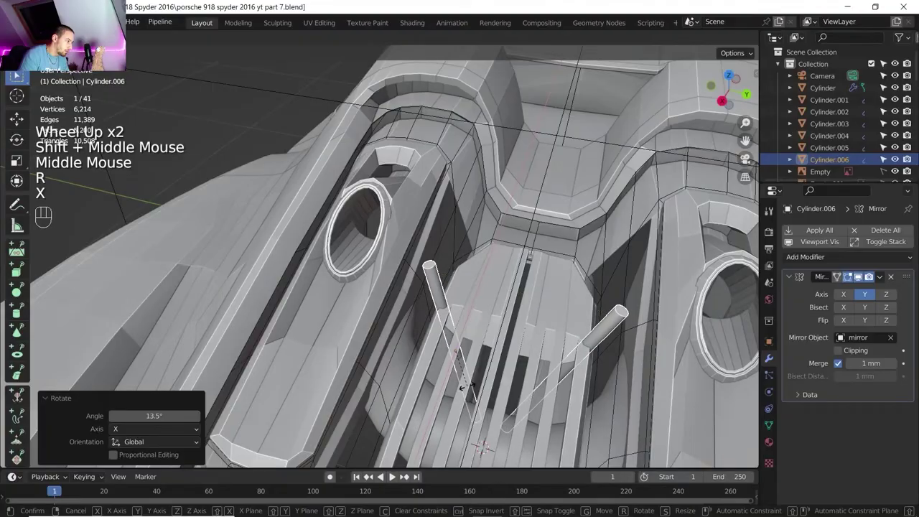
click(468, 390)
key(g)
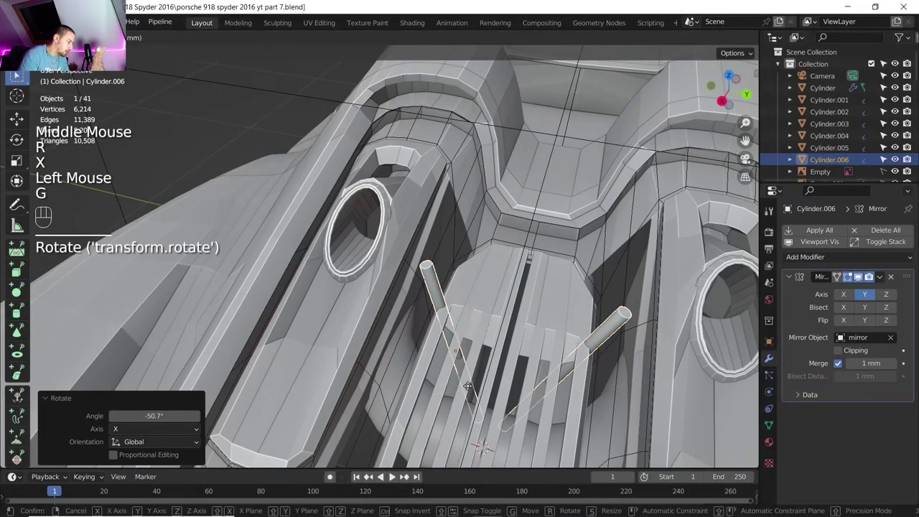
key(y)
click(430, 368)
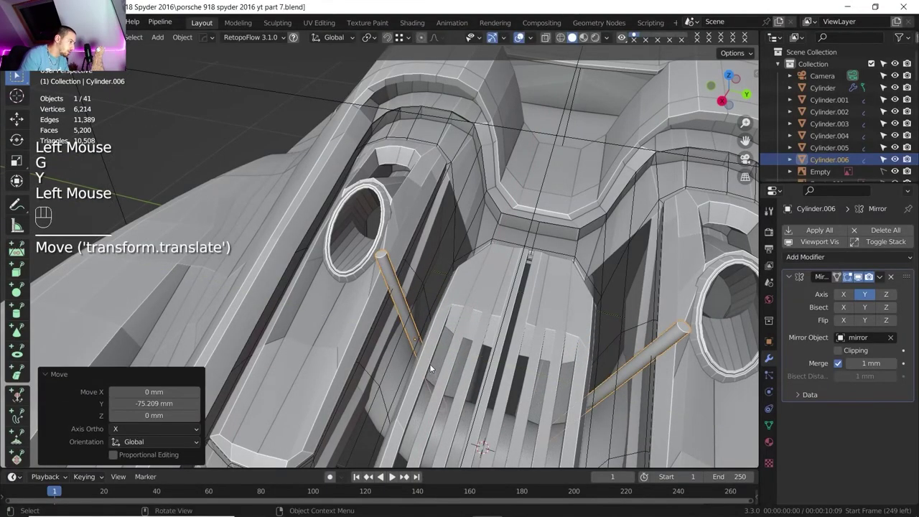
Step: Shift the thin cylinder along X beside the grille and rotate it 54.3° about the Y axis
key(g)
key(x)
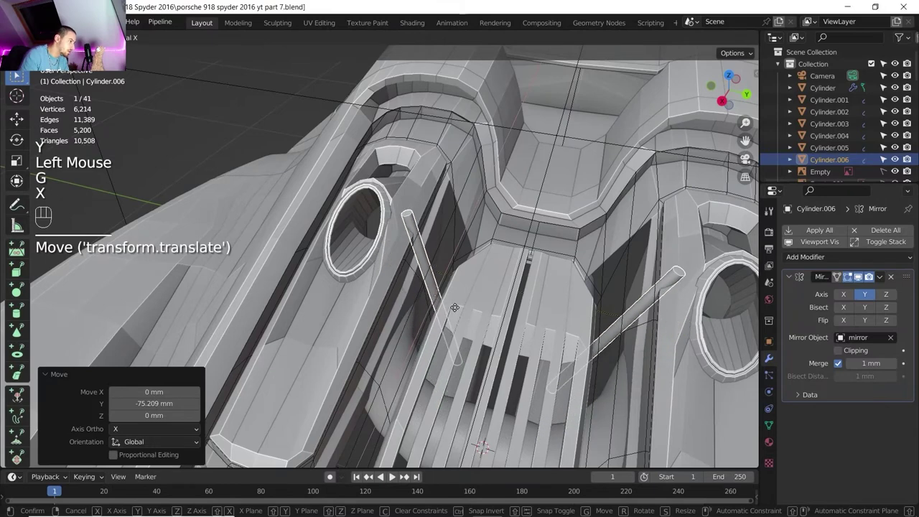
click(431, 344)
middle_drag(431, 344, 457, 310)
key(r)
key(y)
shift+click(429, 328)
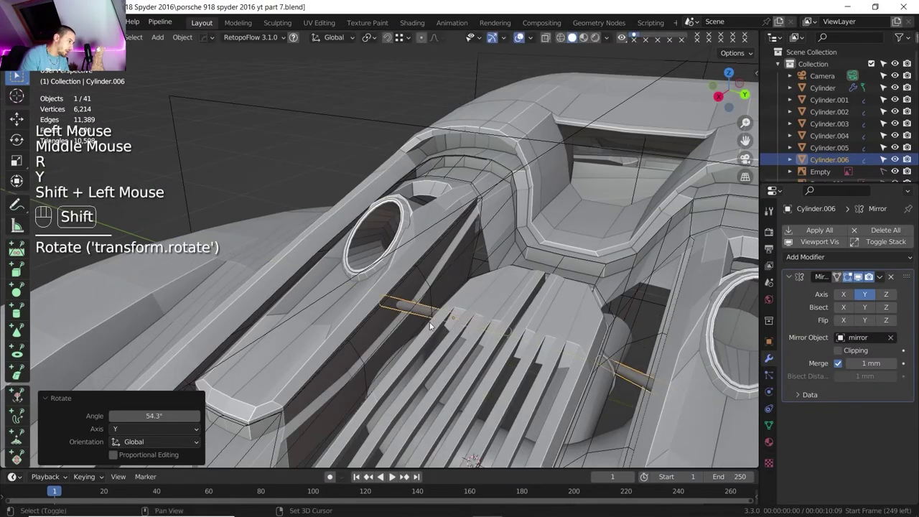
Step: Rotate the thin cylinder -1.48° about X and move it about -25.3 mm along Y, out into the gap beside the grille
key(r)
key(x)
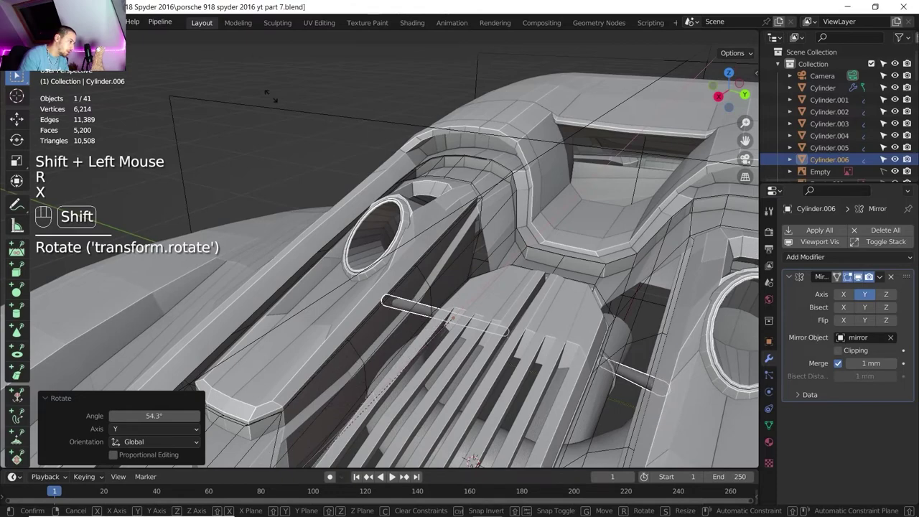
shift+click(429, 329)
scroll(429, 329, up, 2)
shift+middle_drag(430, 329, 468, 153)
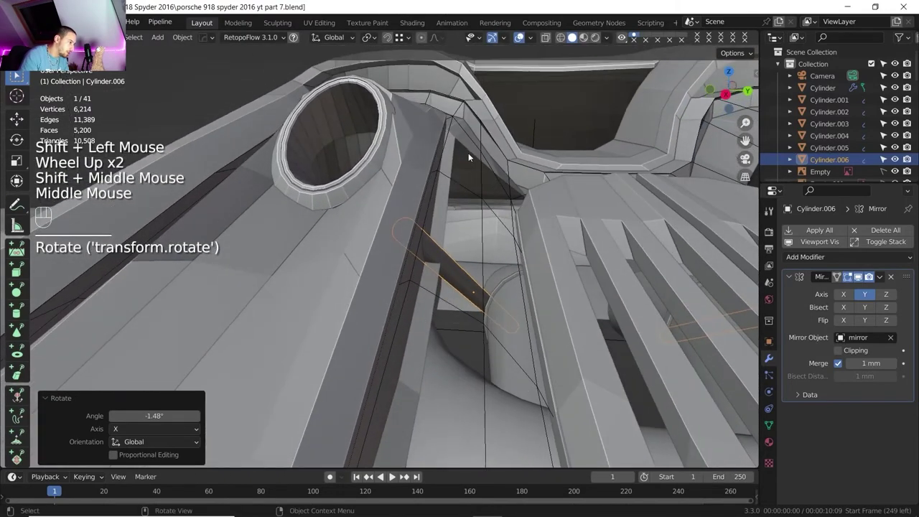
key(g)
key(y)
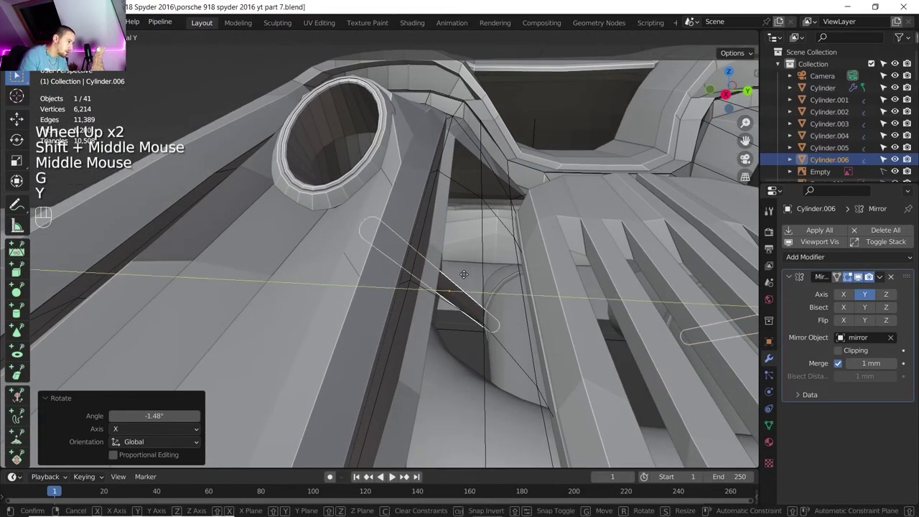
click(465, 274)
middle_drag(465, 275, 445, 289)
scroll(398, 276, down, 2)
scroll(399, 272, down, 1)
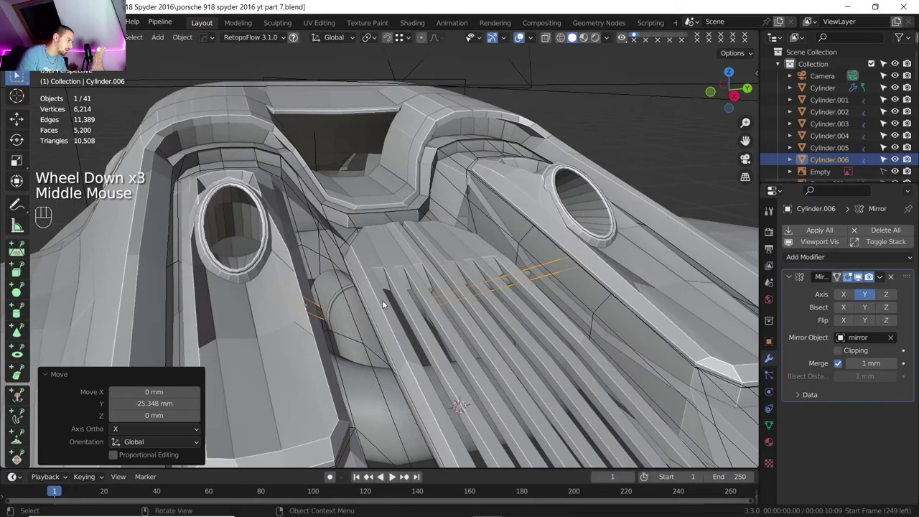
Step: Rotate the thin cylinder beside the grille -4.59° about the X axis
middle_drag(383, 304, 375, 301)
middle_drag(337, 290, 331, 231)
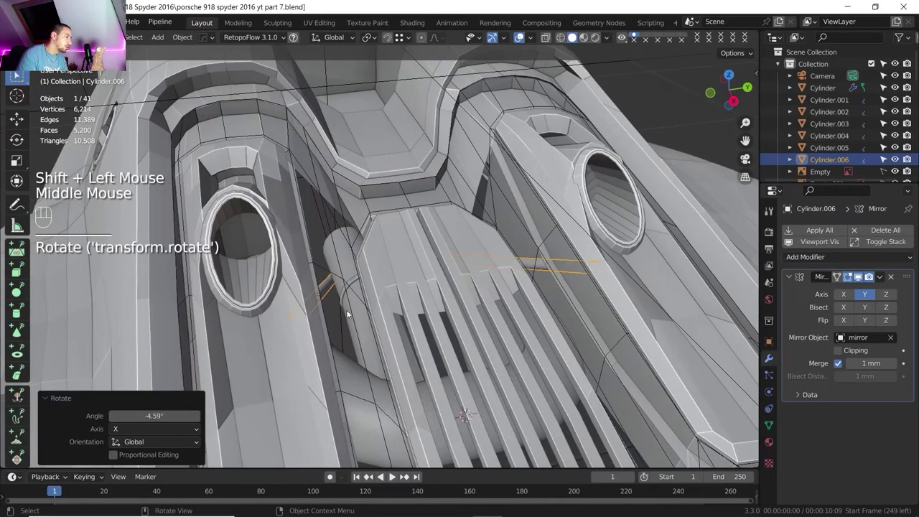
scroll(318, 286, up, 3)
scroll(298, 273, down, 3)
Step: Duplicate the thin cylinder about 454.9 mm along X and rotate the copy -76.4° about Y
key(shift+d)
key(x)
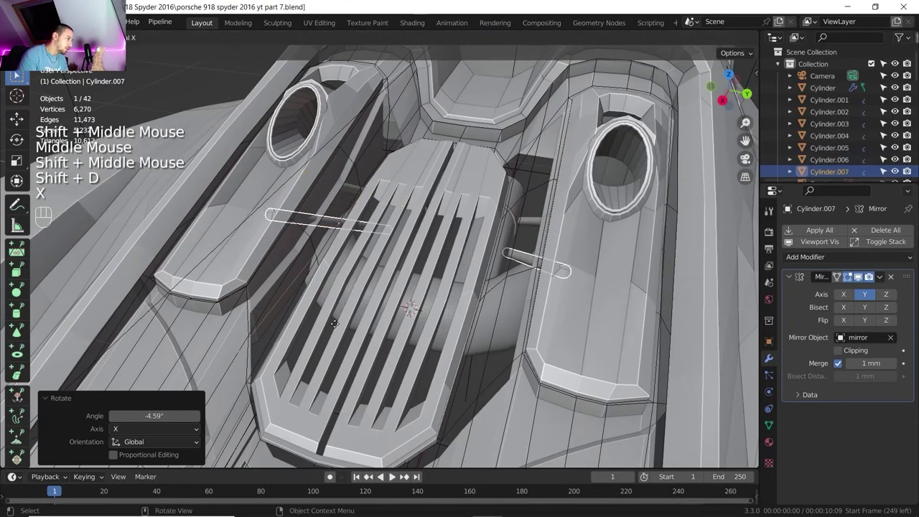
click(263, 415)
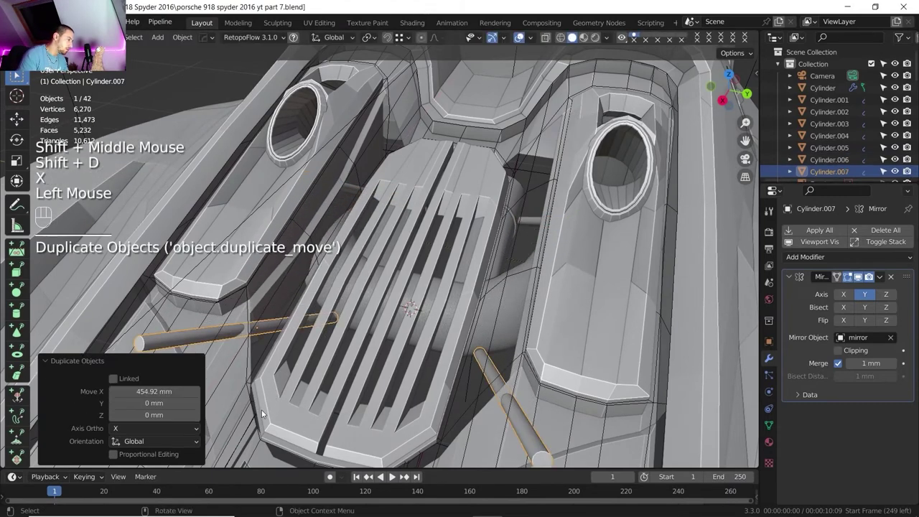
key(r)
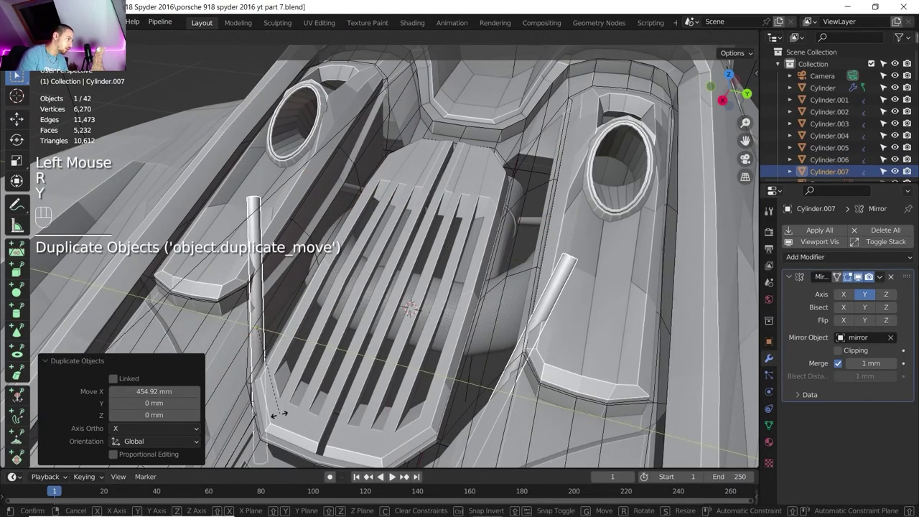
key(y)
click(307, 408)
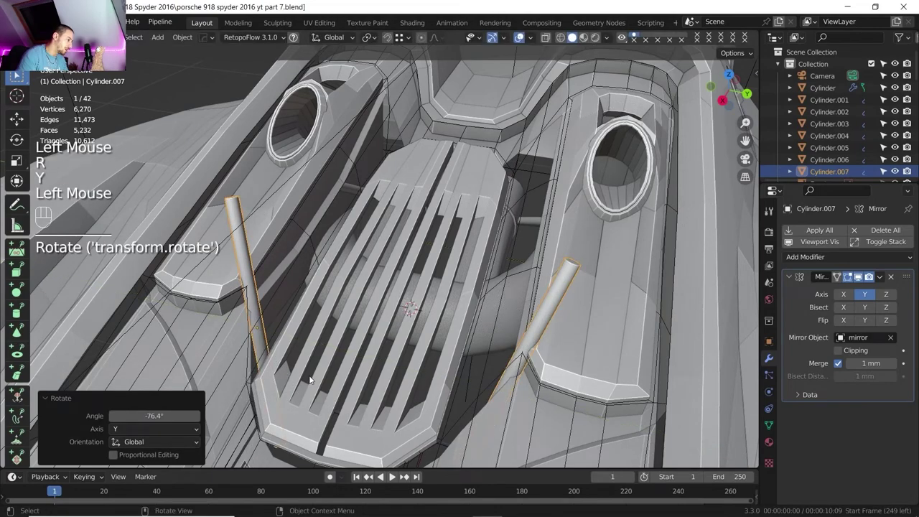
Step: Shift the copied rod along X beside the grille and rotate it -19.9° about Y
key(g)
key(x)
click(341, 339)
key(r)
key(y)
click(327, 347)
Step: Lower the copied rod about 75.1 mm along Z into the gap beside the grille
key(g)
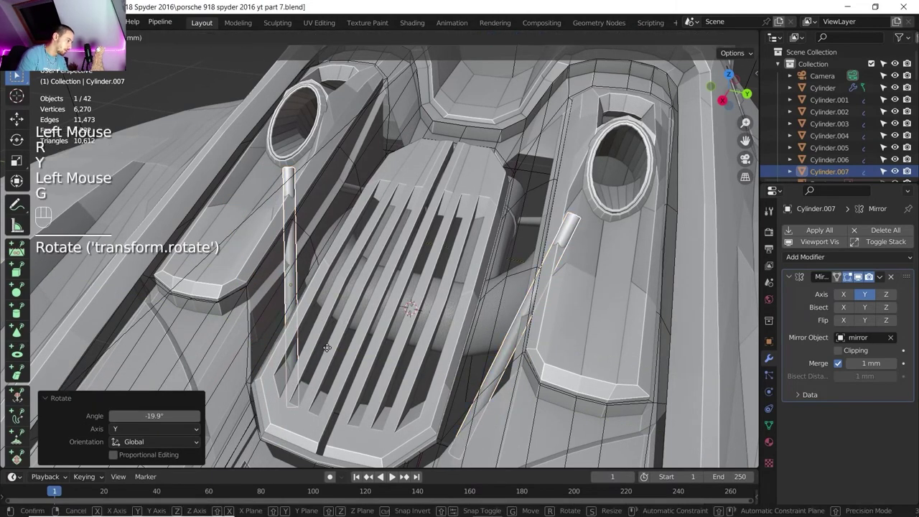
key(z)
click(326, 391)
middle_drag(327, 391, 359, 330)
shift+middle_drag(359, 330, 373, 287)
scroll(373, 287, down, 2)
mouse_move(373, 287)
middle_down()
mouse_move(379, 272)
mouse_move(335, 223)
mouse_move(388, 280)
middle_up()
scroll(342, 238, up, 3)
shift+middle_drag(387, 280, 402, 244)
middle_drag(402, 244, 431, 259)
scroll(430, 259, up, 2)
shift+middle_drag(431, 259, 440, 229)
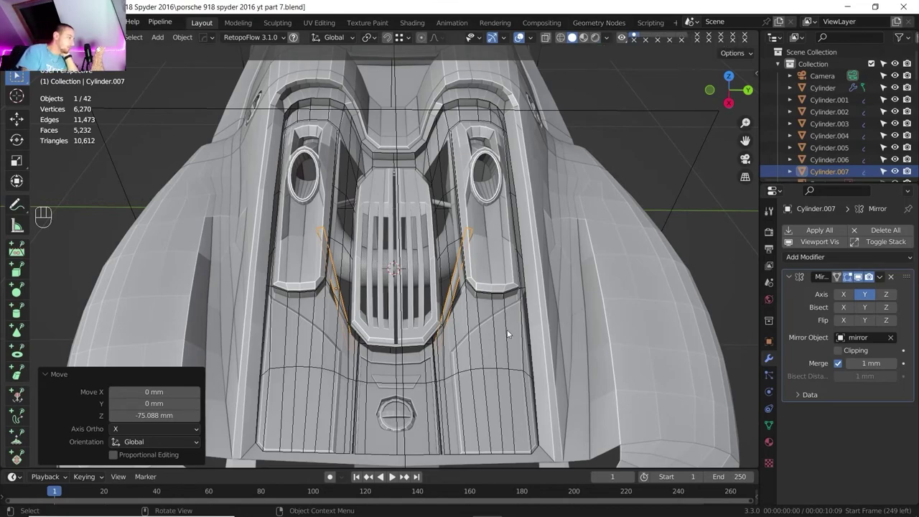
scroll(507, 334, up, 2)
Step: Switch to the reference photos and examine the rods and mesh around the engine grille up close
key(alt+Tab)
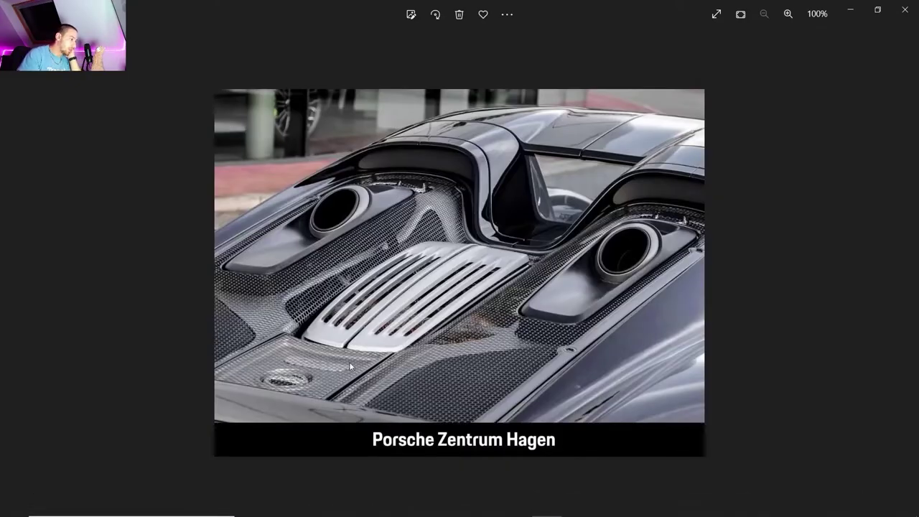
click(15, 255)
scroll(466, 221, up, 3)
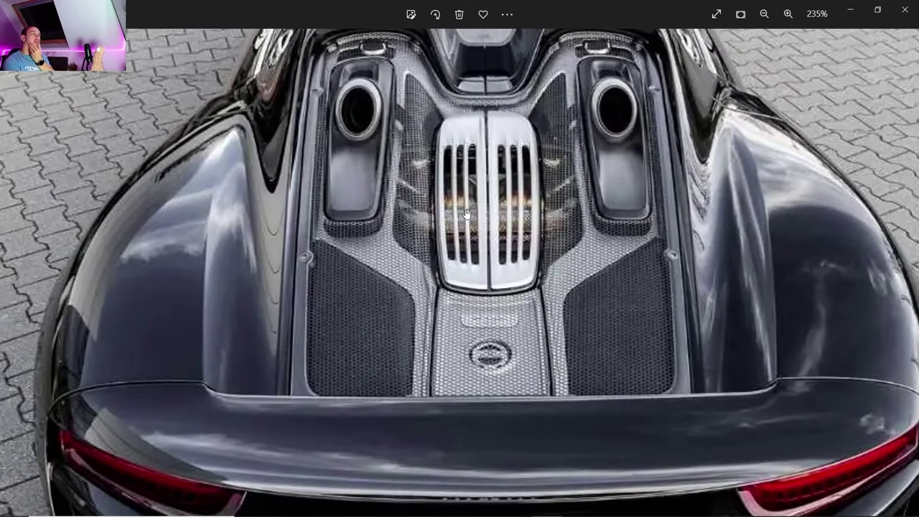
scroll(467, 214, up, 2)
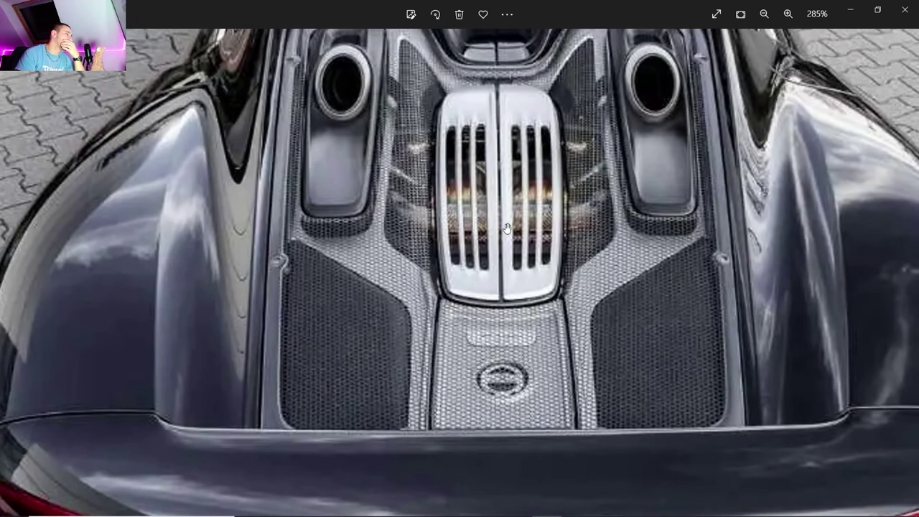
scroll(586, 275, up, 1)
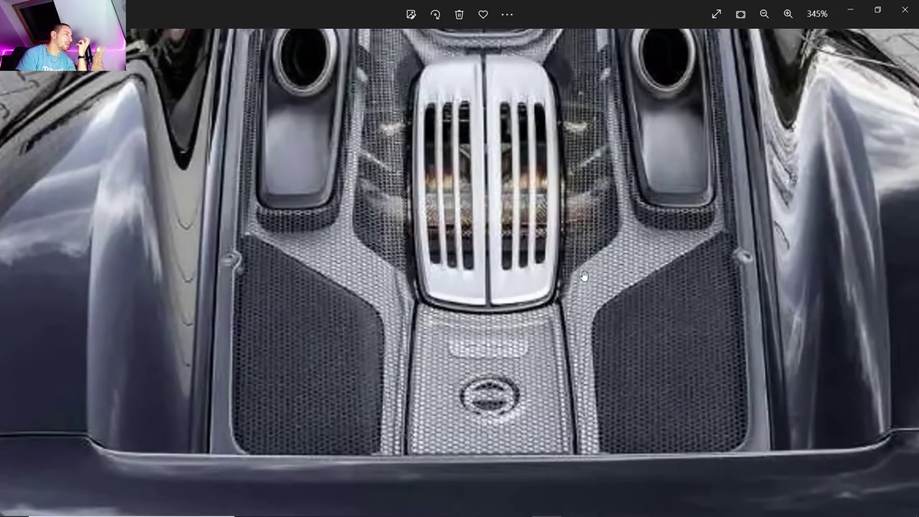
mouse_move(544, 514)
click(488, 506)
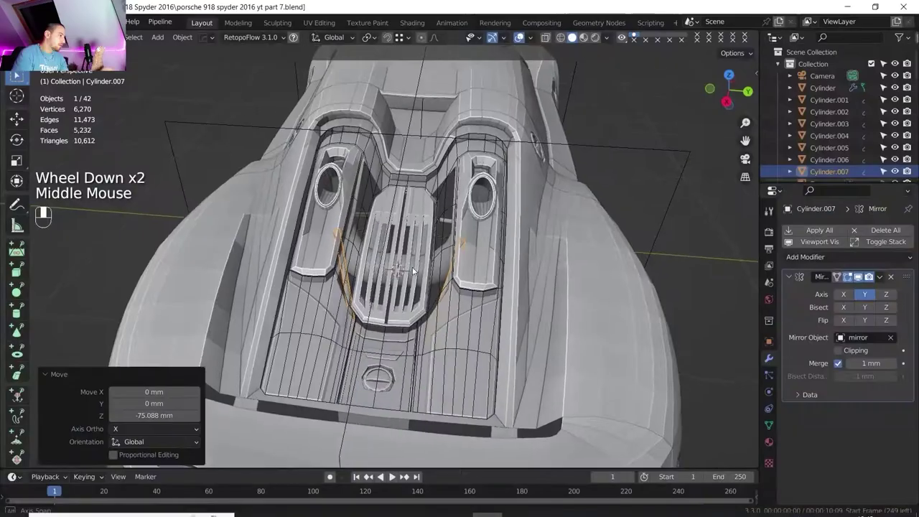
Step: From beneath the car, select the curved pipes and both mirrored thin rods and isolate them in local view
middle_drag(412, 269, 388, 262)
scroll(388, 262, up, 1)
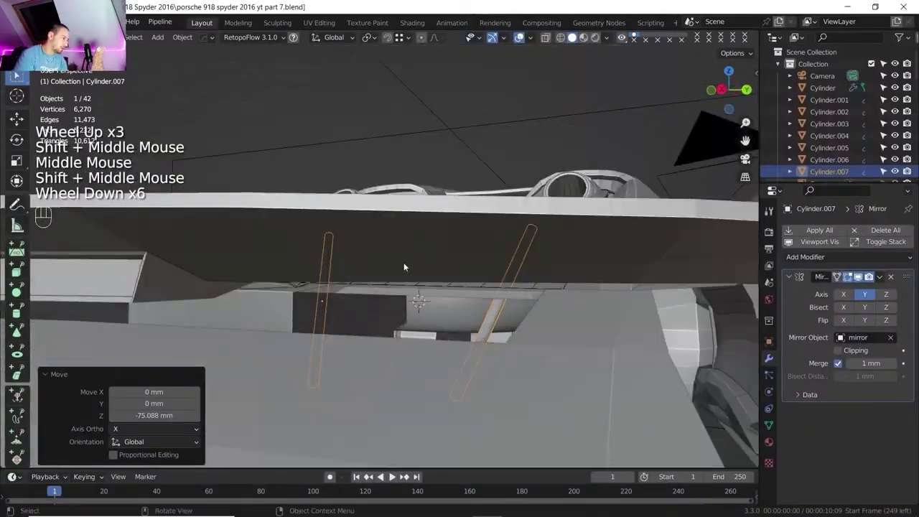
shift+middle_drag(404, 263, 384, 282)
shift+middle_drag(384, 283, 460, 176)
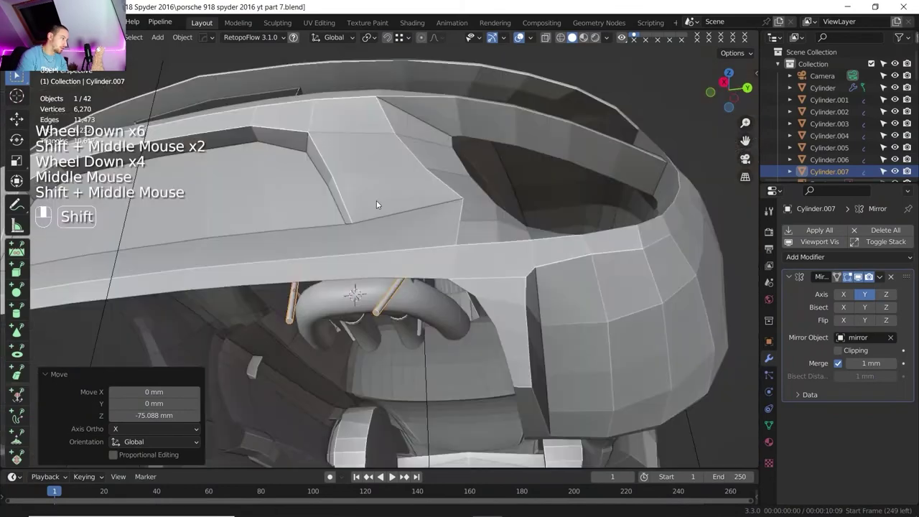
scroll(435, 241, down, 1)
scroll(435, 240, up, 2)
shift+click(461, 177)
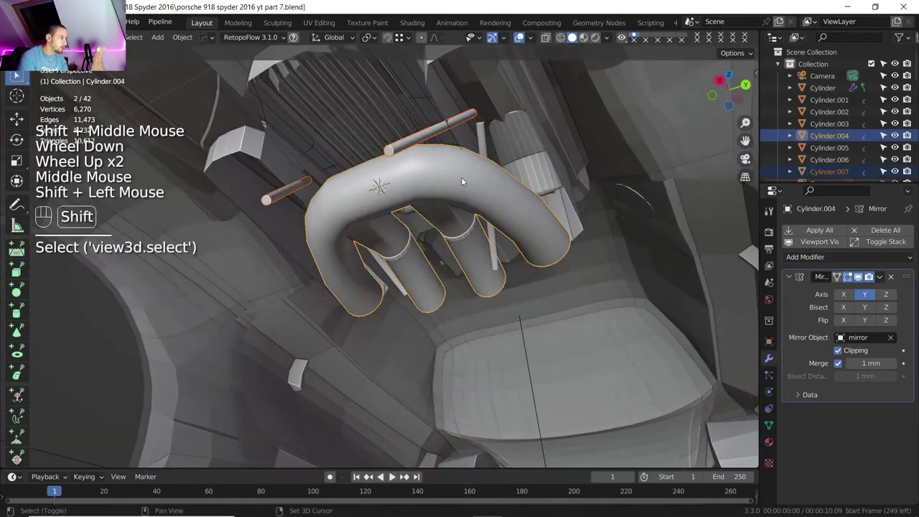
shift+click(481, 145)
key(slash)
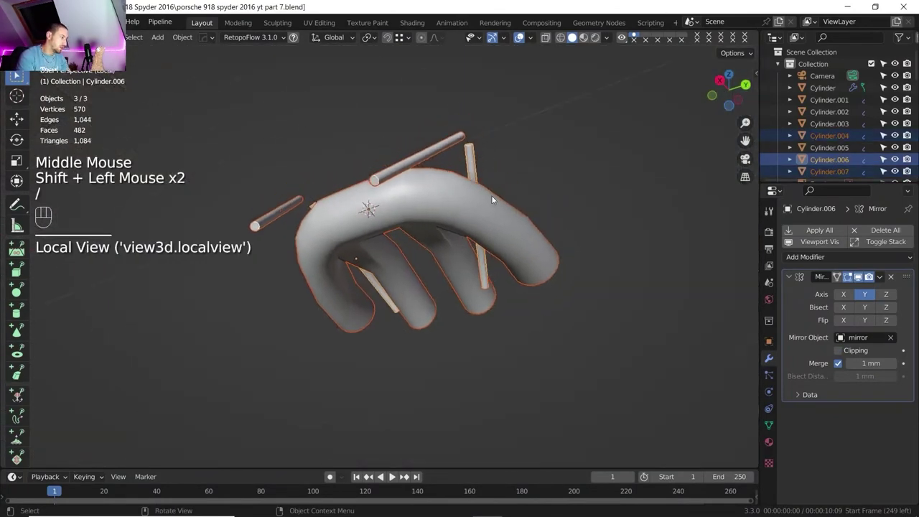
Step: Add a 2000 mm mesh plane at the 3D cursor among the isolated pipes
scroll(491, 196, down, 1)
middle_drag(452, 204, 485, 260)
shift+scroll(485, 260, down, 1)
middle_drag(485, 260, 419, 249)
scroll(463, 265, up, 2)
click(457, 234)
scroll(458, 234, down, 1)
middle_drag(449, 280, 418, 264)
scroll(417, 264, up, 1)
key(shift+a)
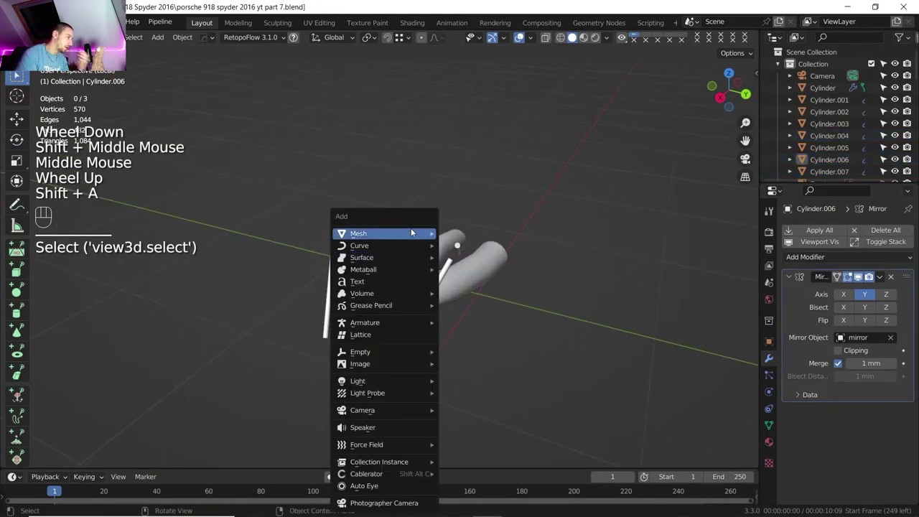
mouse_move(402, 234)
click(469, 264)
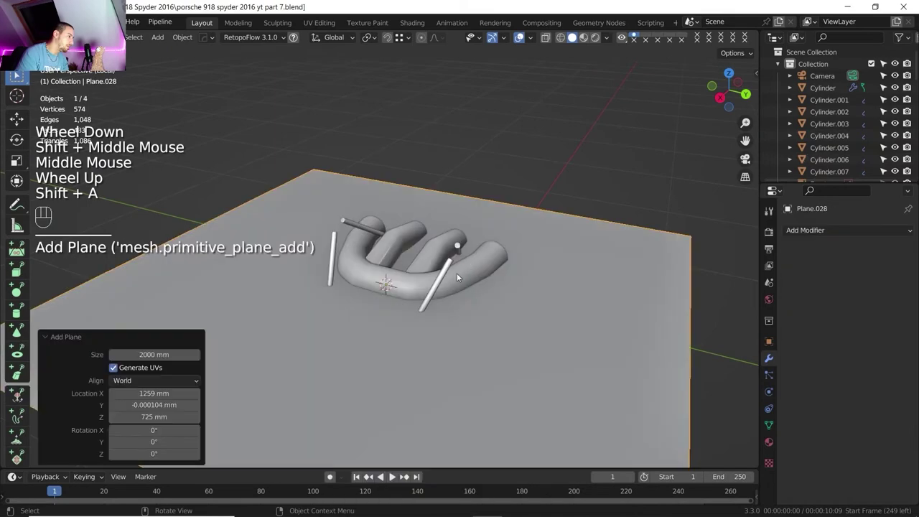
Step: Lower the plane beneath the pipes along Z, by -42.392 mm and with a final -16.474 mm adjustment
scroll(459, 277, down, 1)
scroll(456, 287, down, 2)
click(455, 293)
key(g)
key(z)
click(455, 293)
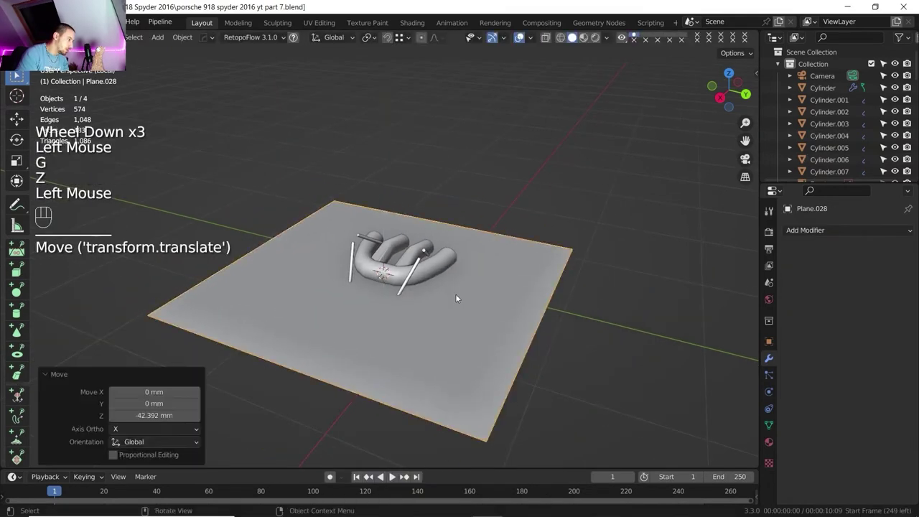
middle_drag(455, 294, 439, 277)
scroll(426, 284, up, 2)
key(g)
key(z)
shift+click(434, 304)
shift+middle_drag(439, 277, 507, 286)
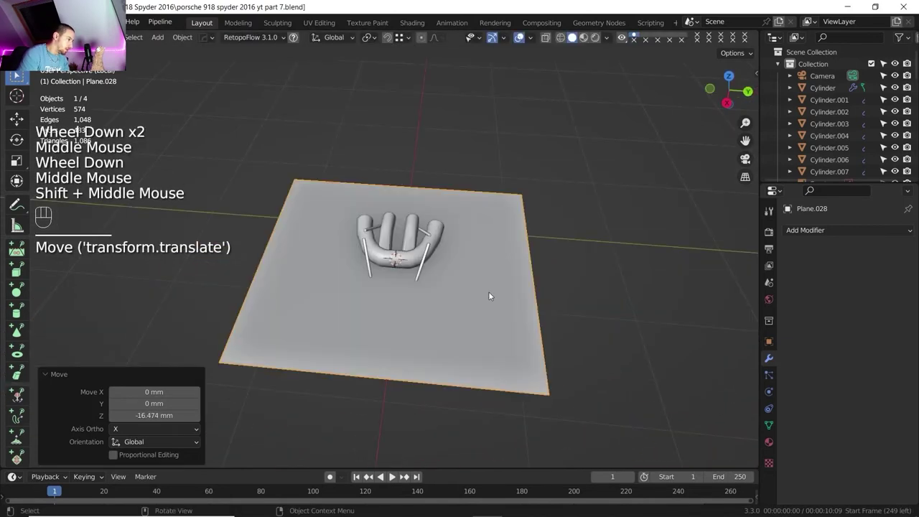
Step: Divide the plane with one centred lengthwise loop cut and delete the face on one side
scroll(490, 296, down, 1)
scroll(422, 292, up, 1)
scroll(421, 295, up, 1)
key(Tab)
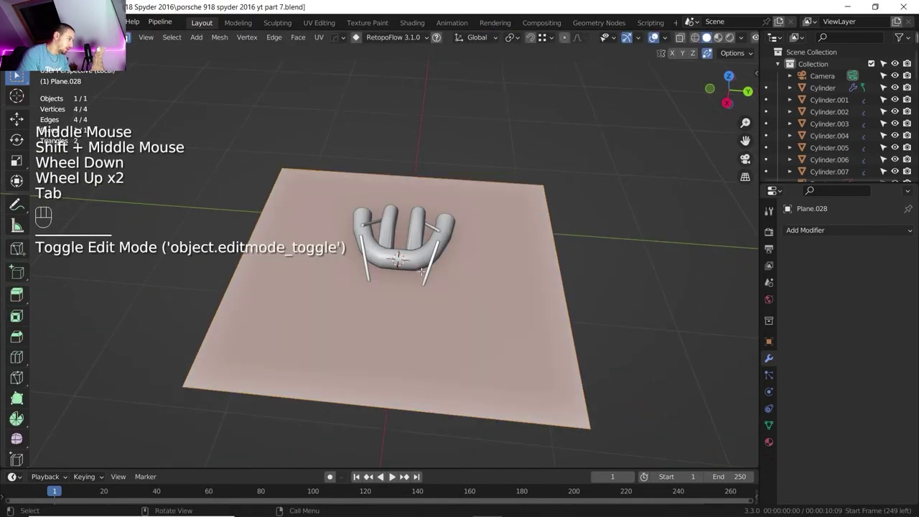
key(ctrl+r)
right_click(402, 196)
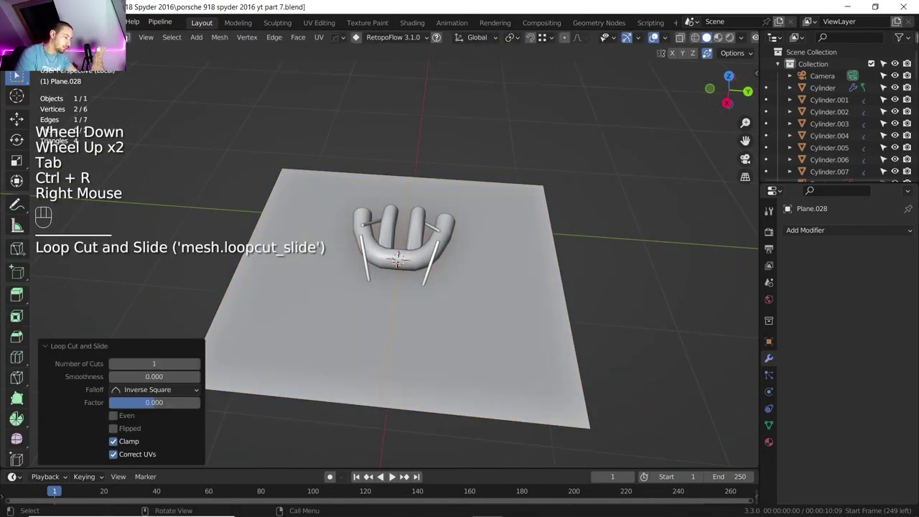
key(3)
click(417, 332)
key(Delete)
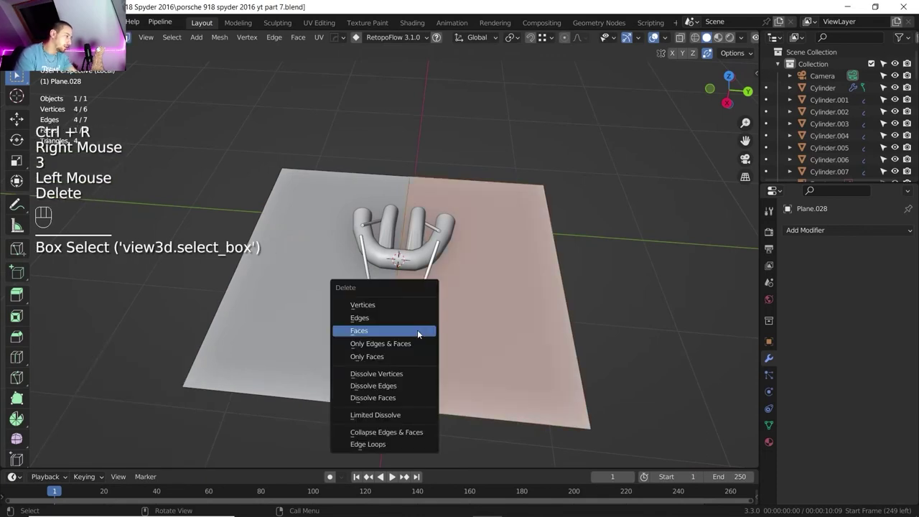
click(417, 329)
Step: Return the half plane to the full scene and add a Mirror modifier on Y only, using "mirror" as the mirror object
key(Tab)
key(slash)
scroll(356, 303, down, 4)
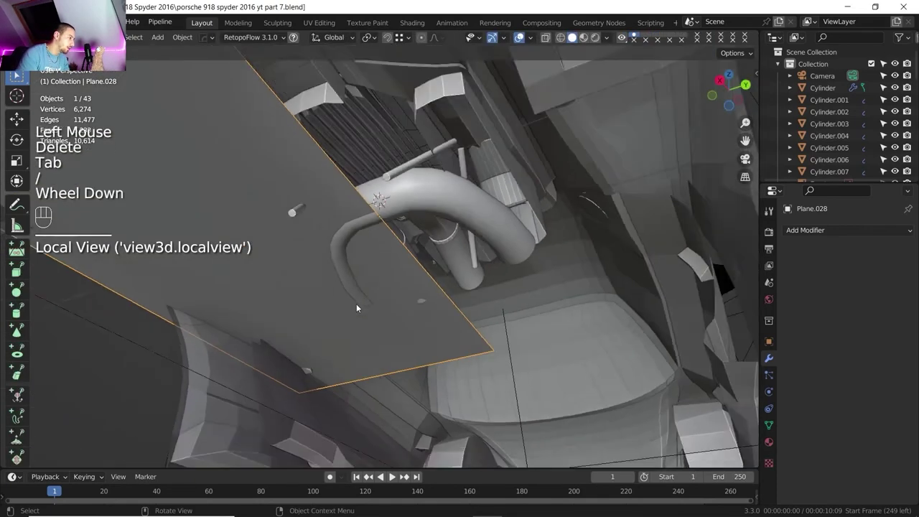
click(353, 259)
click(870, 234)
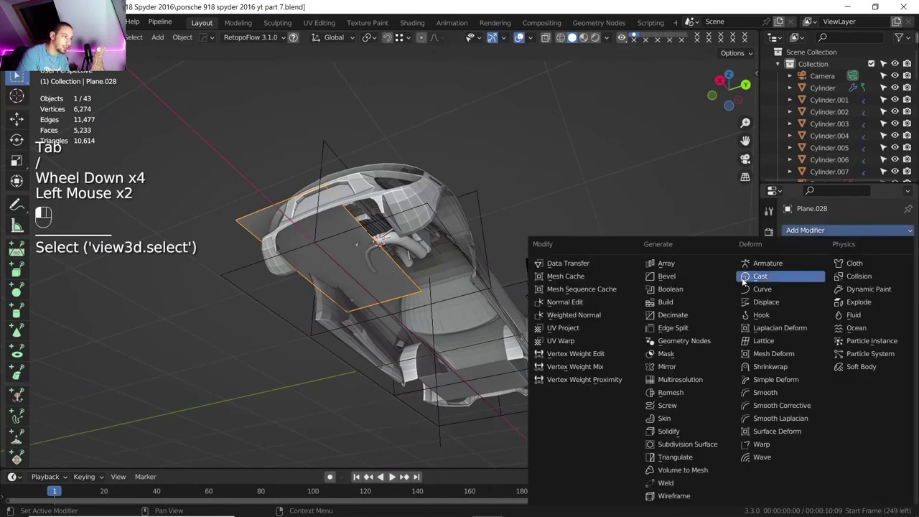
click(668, 367)
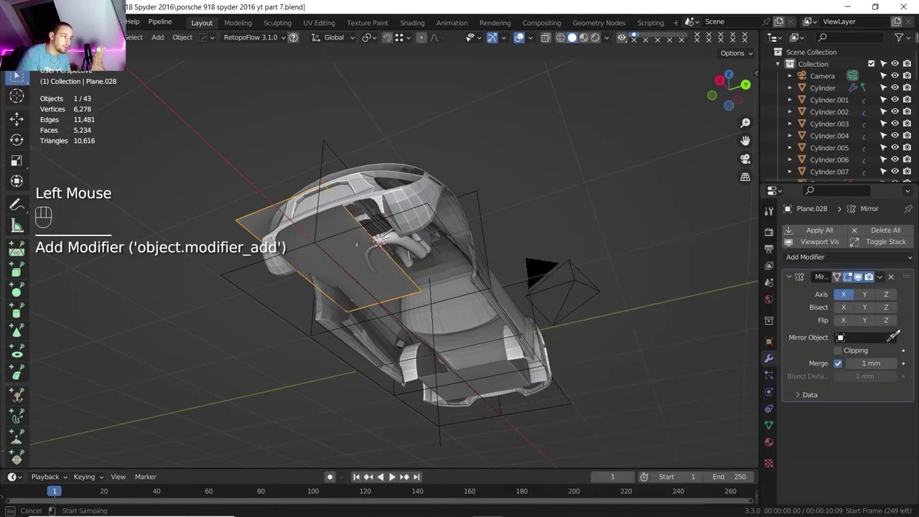
click(435, 310)
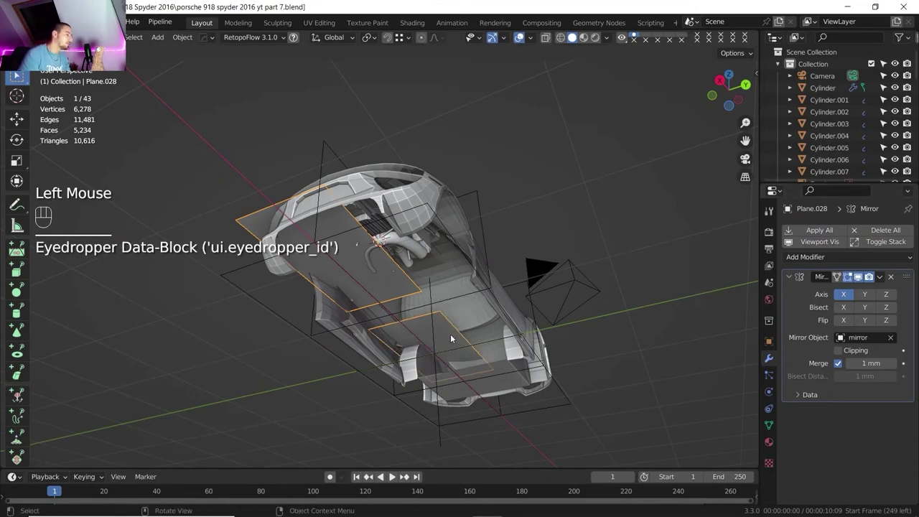
click(865, 294)
click(844, 294)
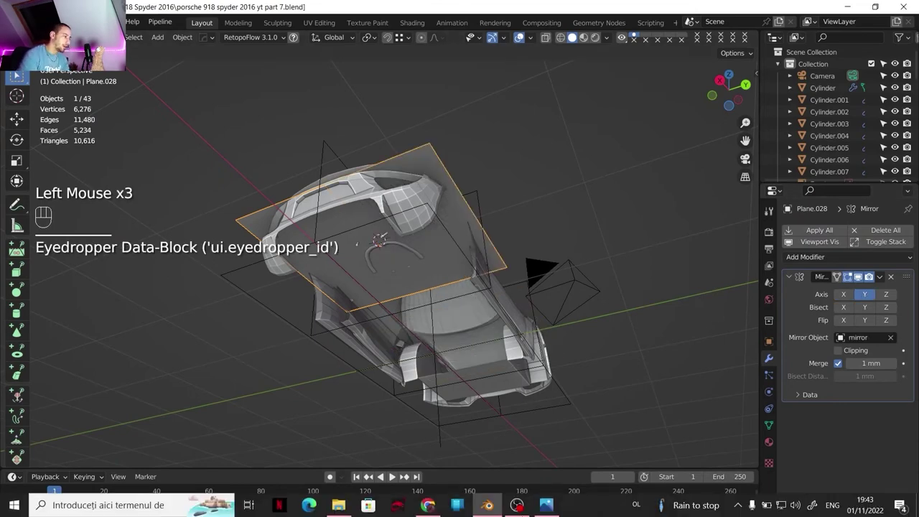
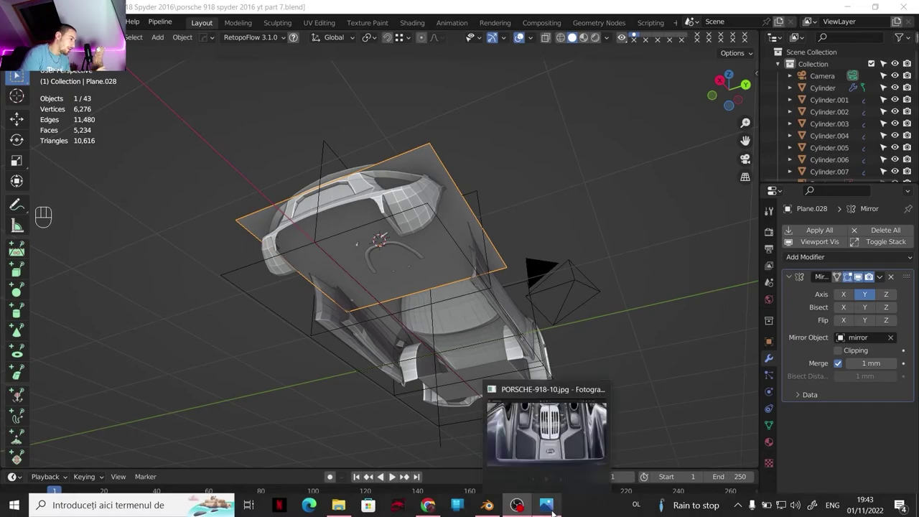
Step: Check the reference photo of the rear deck and slide the plane's outer edge inward by a factor of 0.172
click(547, 504)
scroll(502, 287, down, 1)
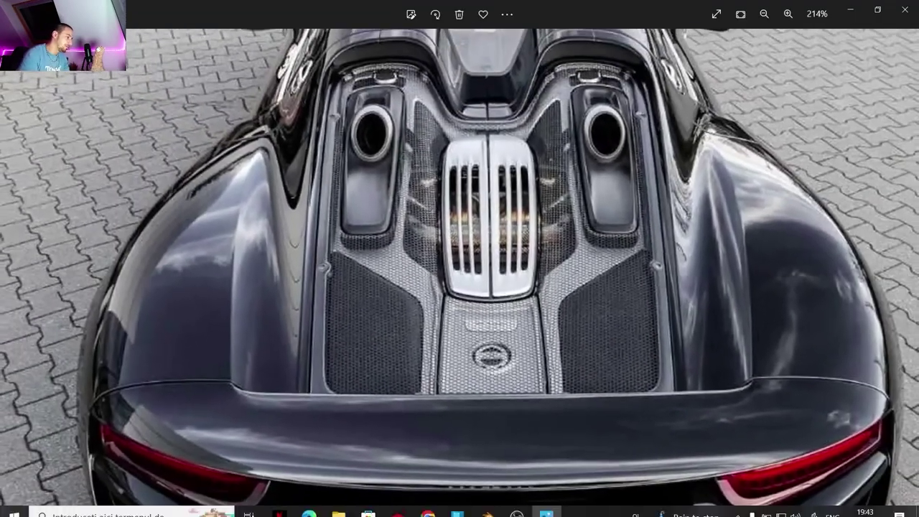
click(492, 506)
scroll(430, 246, up, 2)
shift+middle_drag(430, 243, 448, 246)
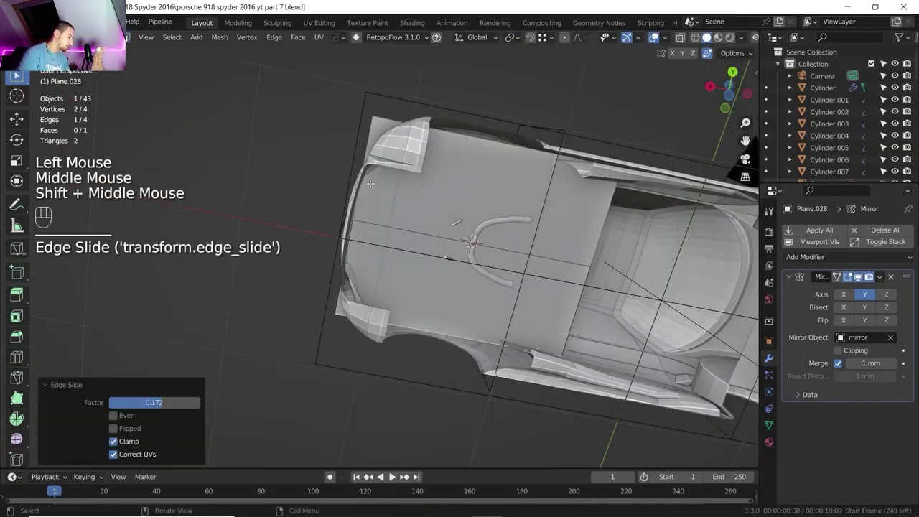
Step: Vertex-slide the plane's outer corners individually to fit them within the car body, the last by a factor of 0.125
key(1)
click(364, 239)
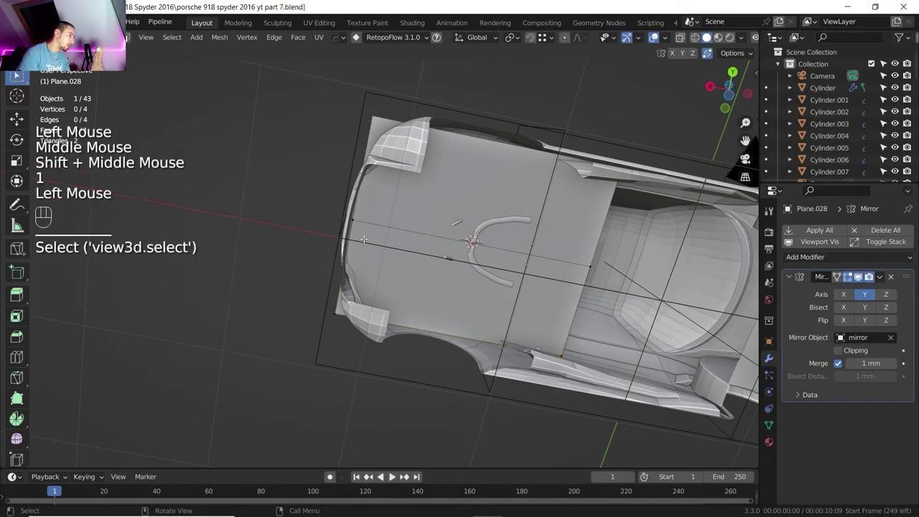
key(g)
key(g)
click(355, 287)
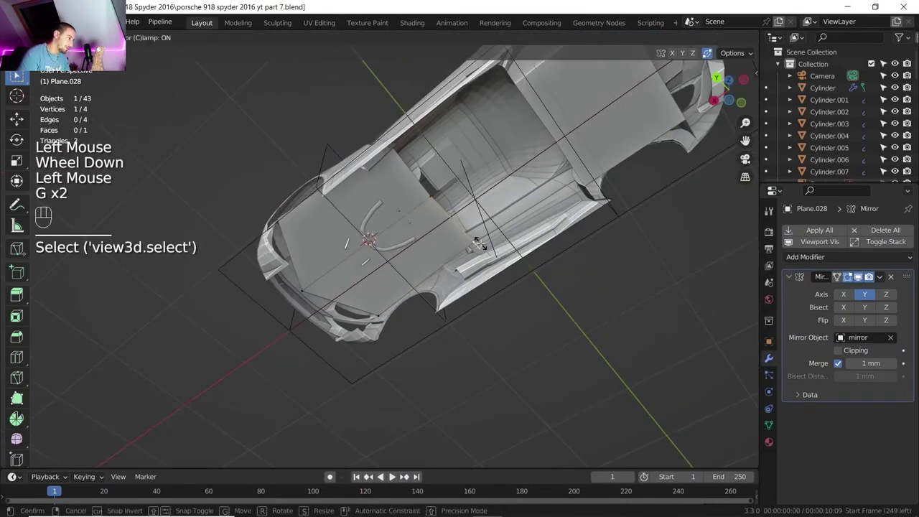
click(402, 244)
Step: Inspect the rear deck from above and save the current Blender file
mouse_move(402, 244)
middle_down()
mouse_move(423, 222)
mouse_move(408, 249)
middle_up()
scroll(413, 244, down, 1)
scroll(413, 244, up, 3)
middle_drag(408, 250, 403, 255)
shift+middle_drag(403, 255, 395, 258)
scroll(405, 253, down, 1)
scroll(405, 254, up, 3)
middle_drag(395, 259, 349, 272)
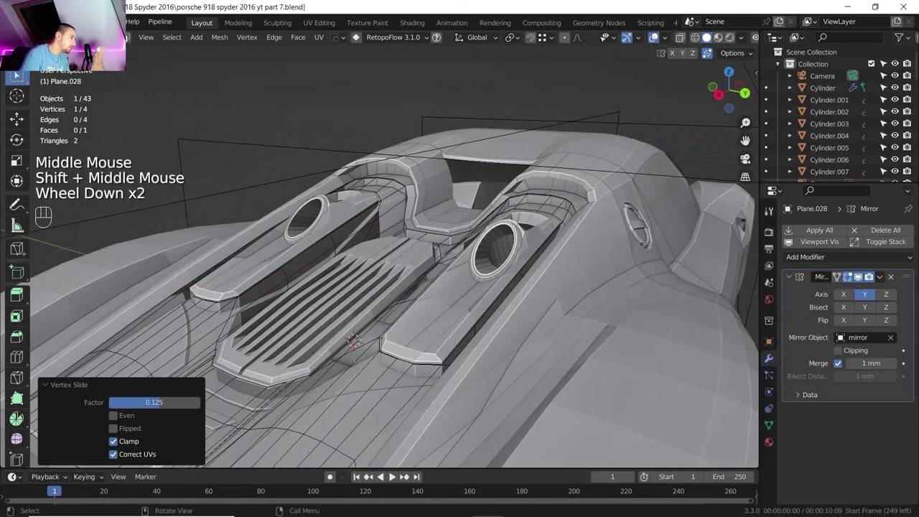
click(29, 22)
click(64, 130)
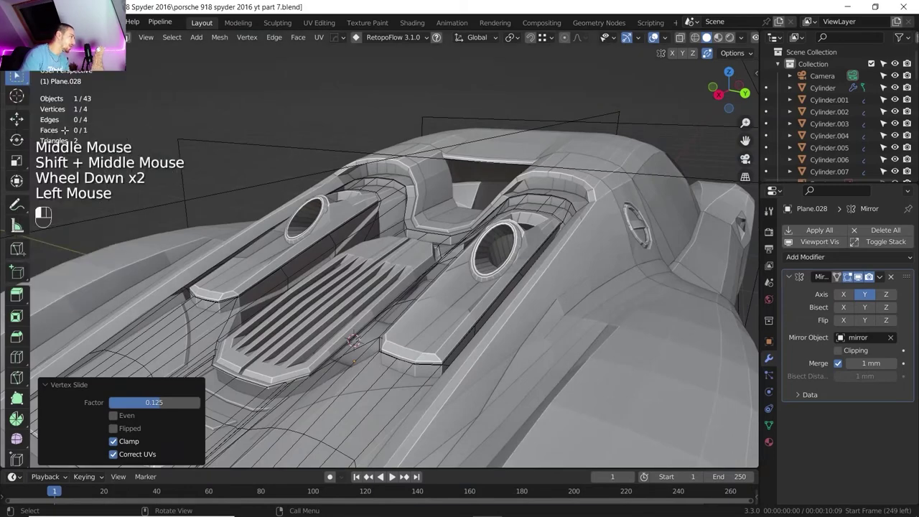
Step: Lower the mirrored floor plane by about 9.07 mm along Z and check its fit from beneath the rear body
scroll(541, 134, up, 2)
shift+middle_drag(498, 281, 483, 124)
middle_drag(482, 124, 431, 82)
shift+middle_drag(316, 133, 367, 153)
scroll(373, 248, down, 2)
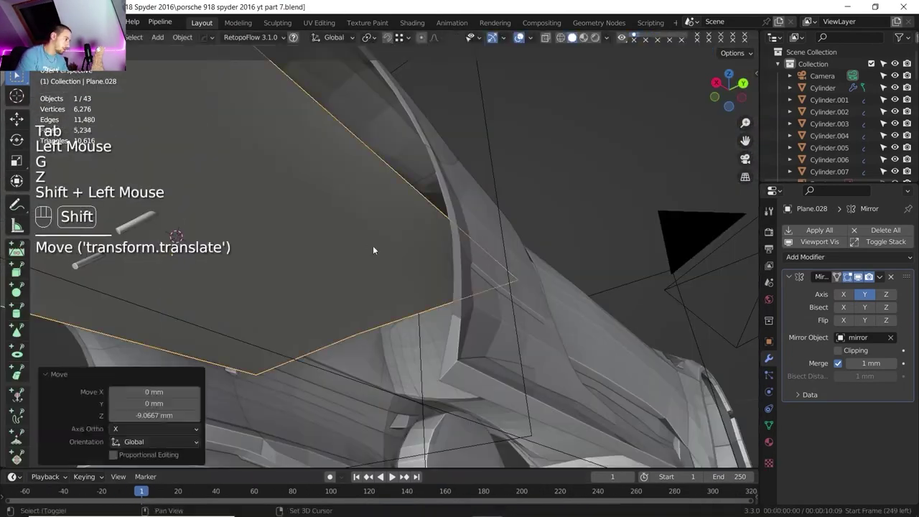
scroll(355, 220, down, 1)
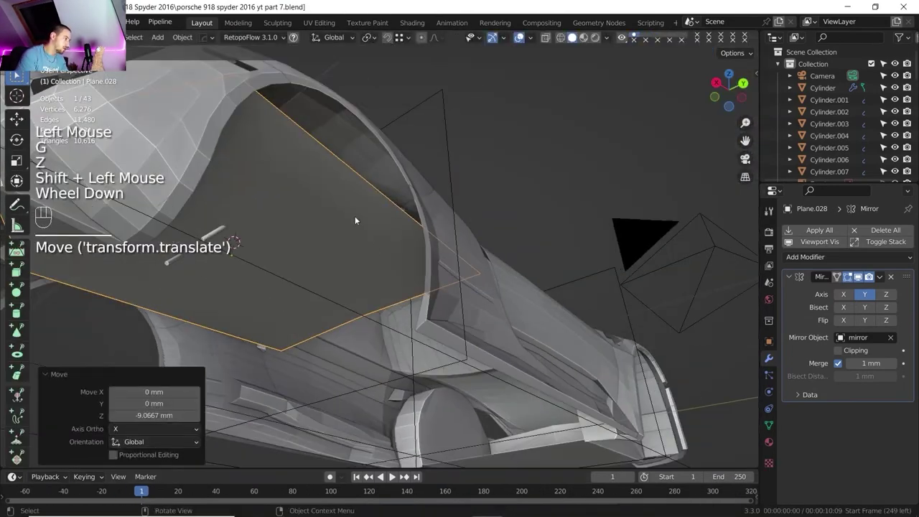
shift+middle_drag(354, 220, 466, 337)
scroll(466, 338, down, 1)
middle_drag(466, 337, 442, 291)
Step: Edge-slide the floor plane's outer side edge inward by a factor of 0.243 to keep it within the body
key(Tab)
click(293, 308)
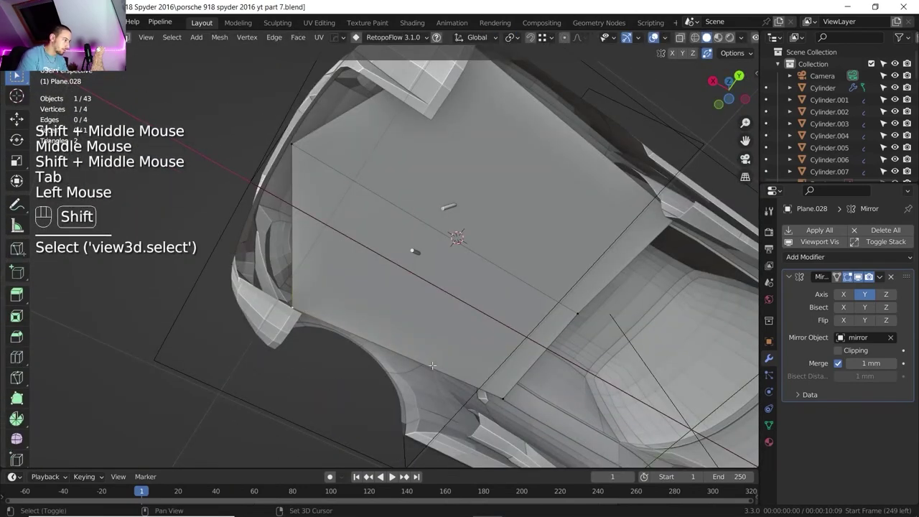
shift+click(503, 398)
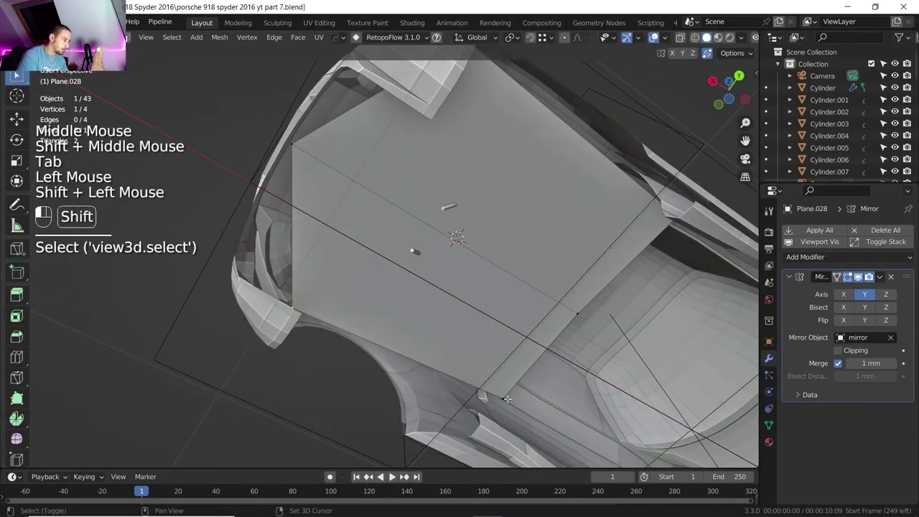
key(g)
key(g)
click(518, 384)
scroll(518, 384, down, 2)
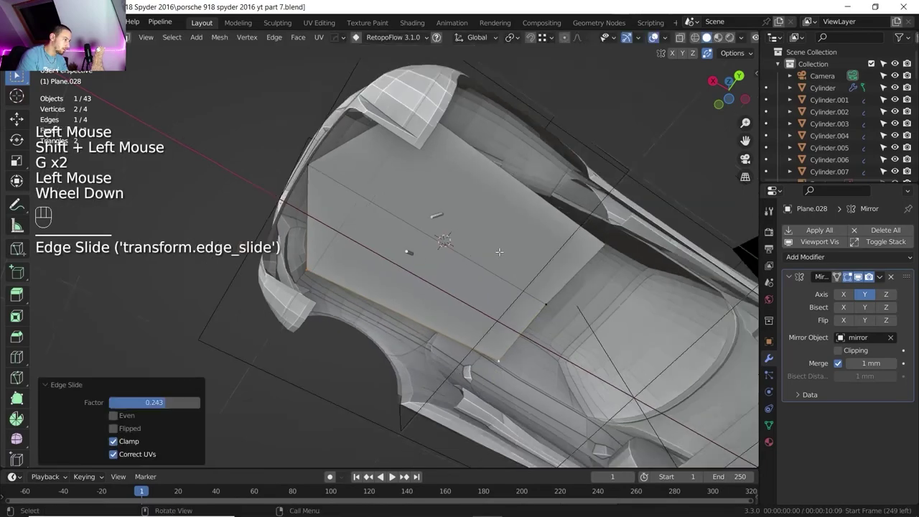
Step: Isolate the floor plane and the mirrored pipes beneath the grille in local view
middle_drag(518, 384, 570, 386)
scroll(570, 386, up, 2)
shift+middle_drag(476, 208, 459, 373)
middle_drag(460, 374, 467, 205)
shift+click(433, 363)
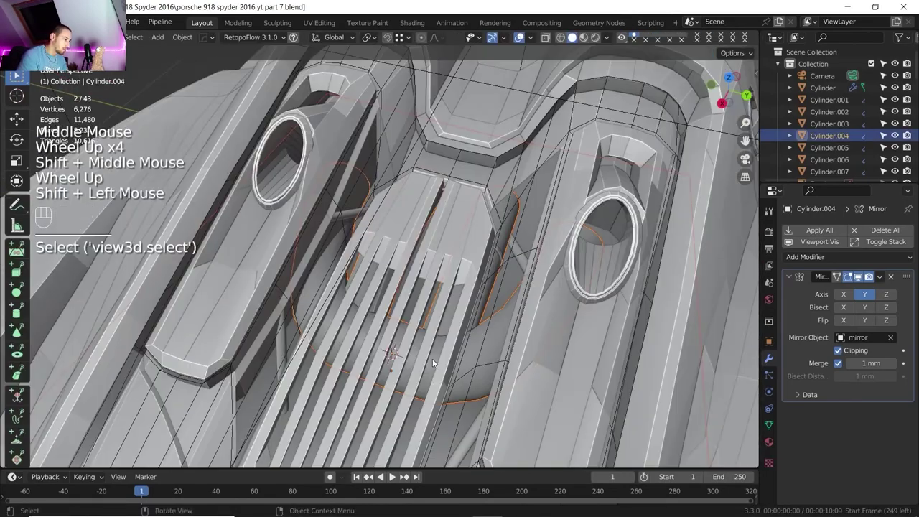
scroll(458, 318, down, 1)
key(slash)
scroll(462, 216, down, 2)
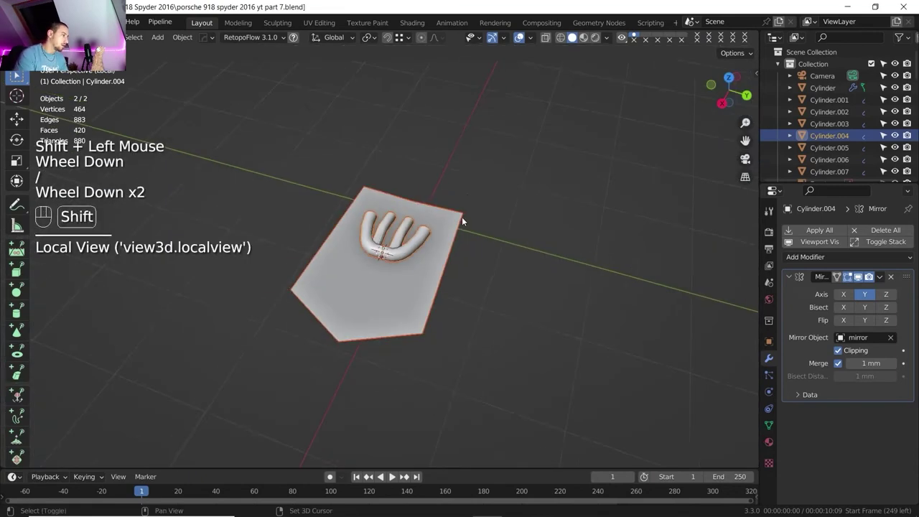
Step: Add a cube at the 3D cursor and reduce its size to slightly more than the pipe thickness
shift+middle_drag(462, 217, 452, 259)
middle_drag(452, 258, 423, 262)
scroll(443, 297, up, 2)
scroll(425, 266, up, 1)
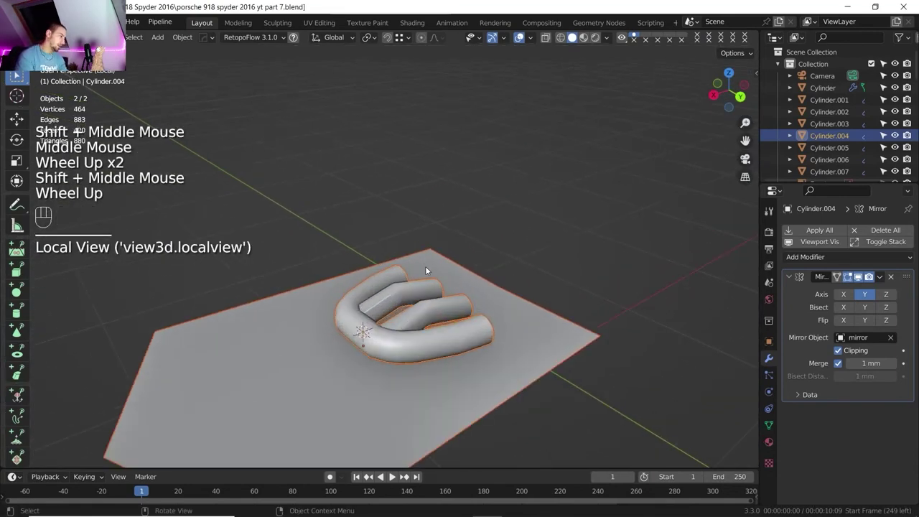
key(shift+a)
mouse_move(457, 245)
click(481, 274)
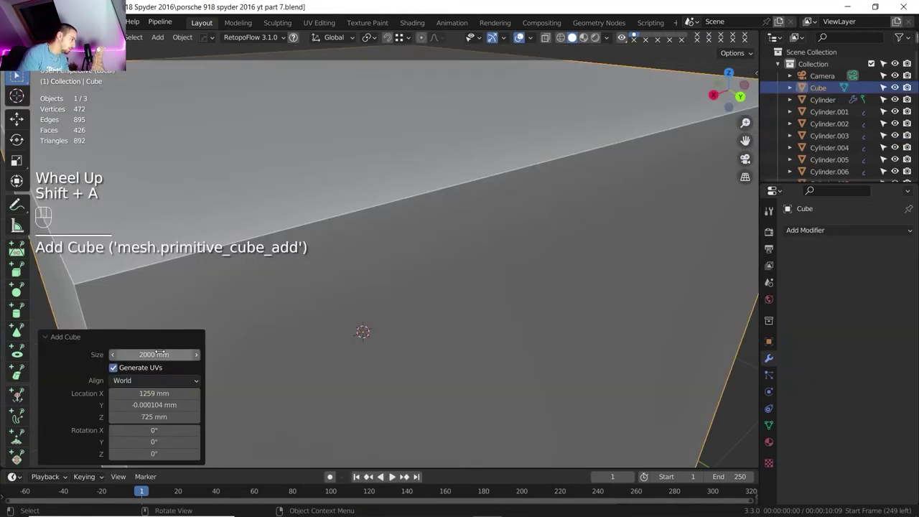
drag(155, 354, 55, 362)
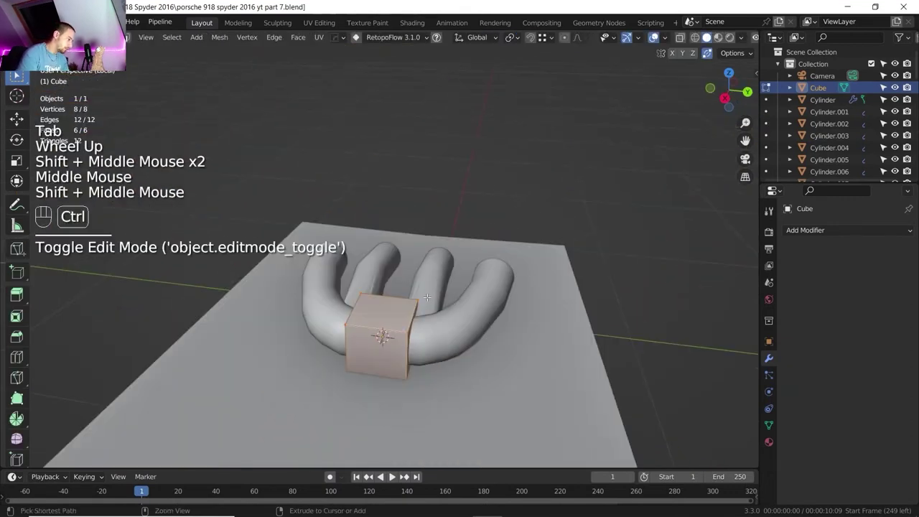
Step: Cut a centred edge loop through the cube, dividing it into two halves across the car's width
key(ctrl+r)
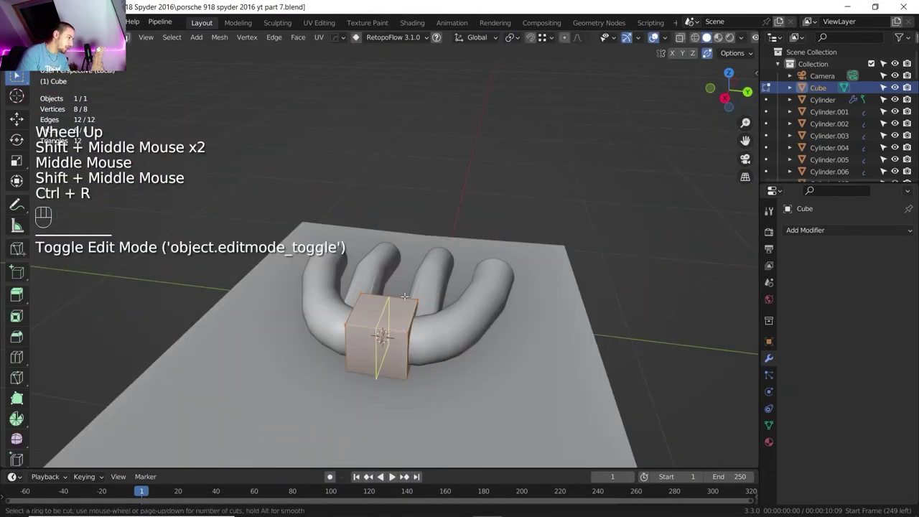
click(376, 330)
right_click(376, 330)
key(Tab)
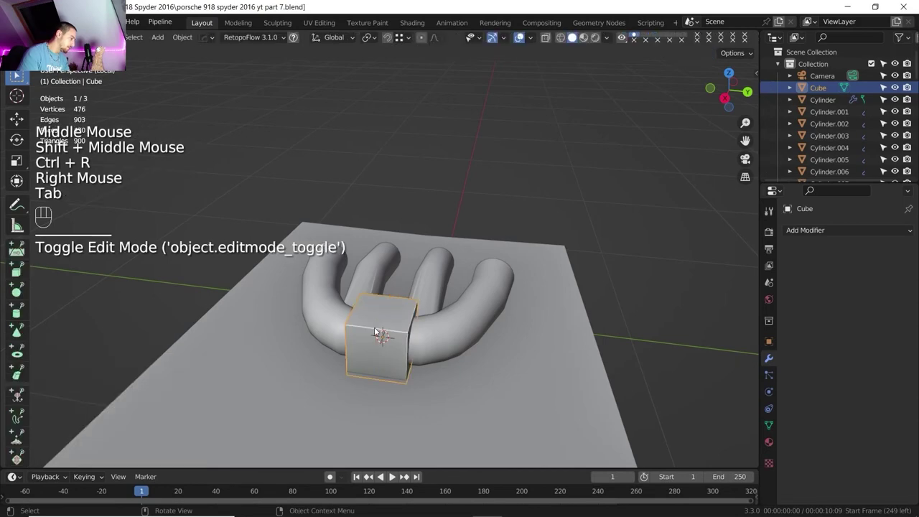
Step: Isolate the cube together with the pipes in local view
key(3)
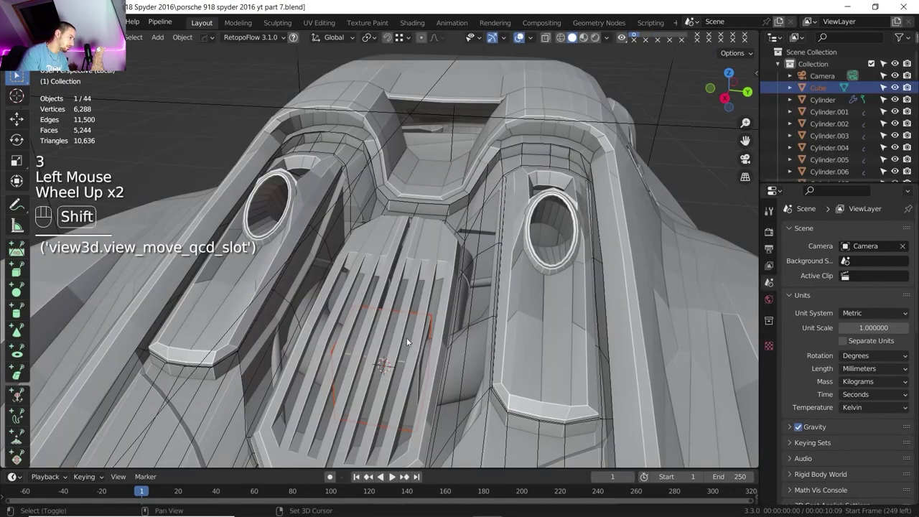
click(415, 376)
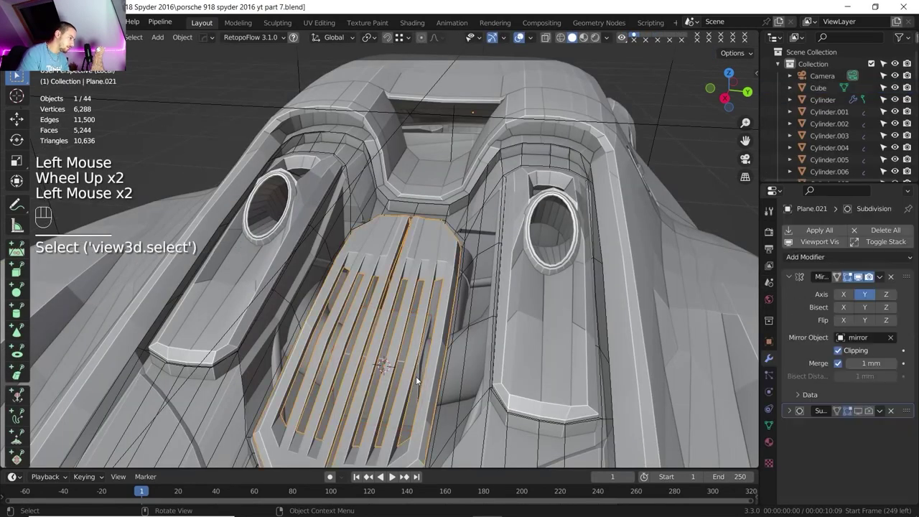
click(453, 378)
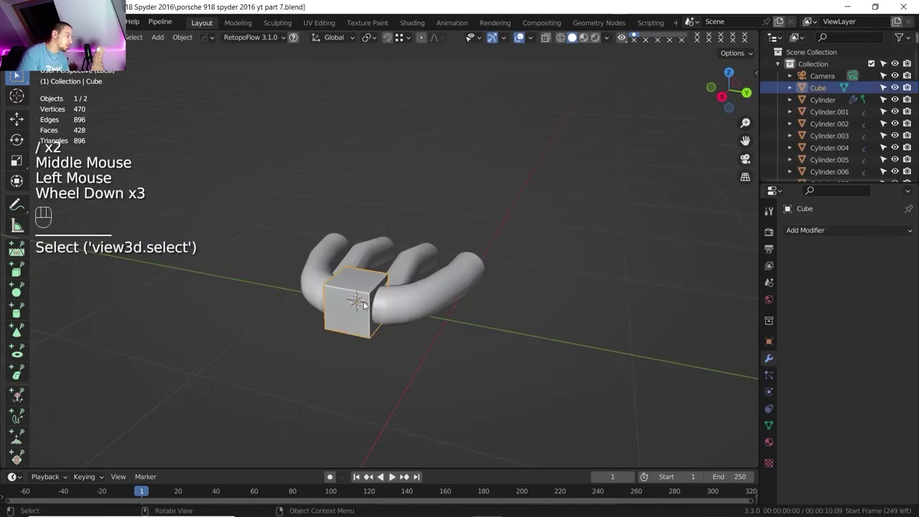
Step: Delete the faces of the cube's half on the positive Y side of the centre loop
scroll(364, 308, up, 2)
key(Tab)
key(3)
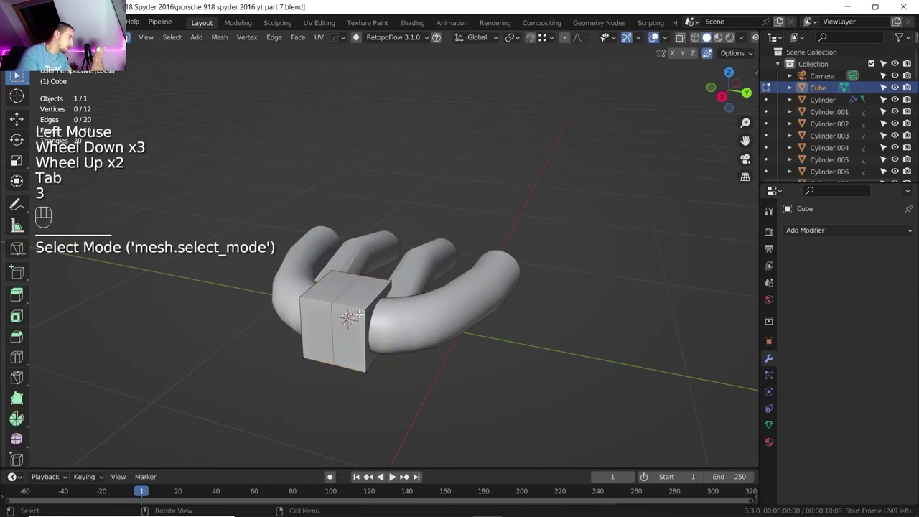
alt+click(356, 307)
shift+click(356, 307)
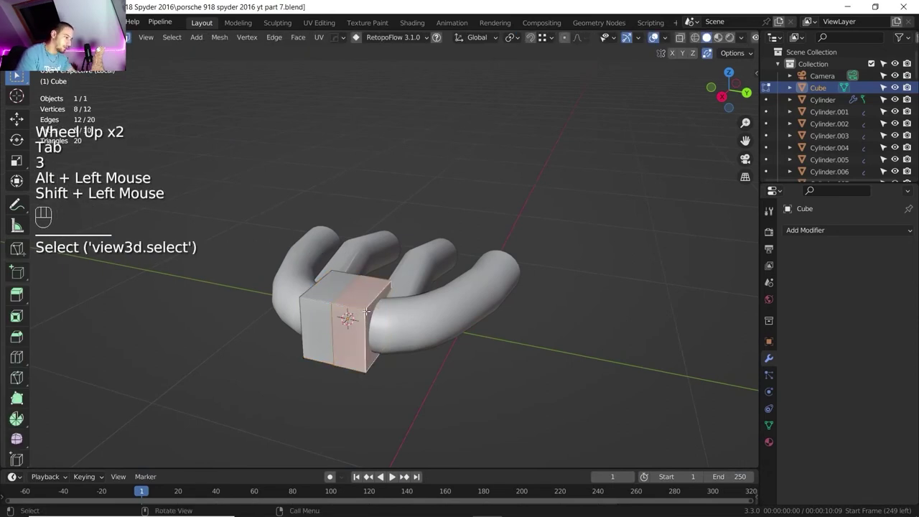
key(Delete)
click(370, 318)
key(Tab)
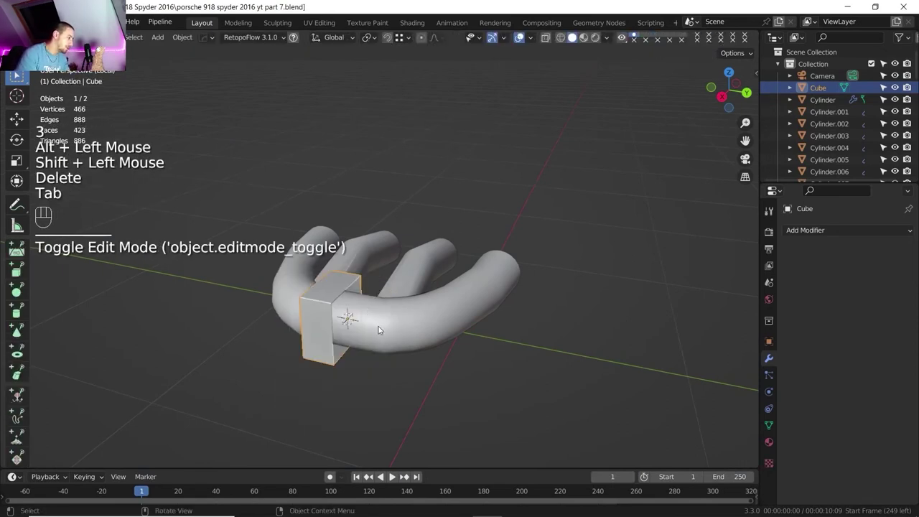
Step: Return to the full scene and add a Mirror modifier to the half cube on Y only, using Plane.013 as mirror object with clipping
key(slash)
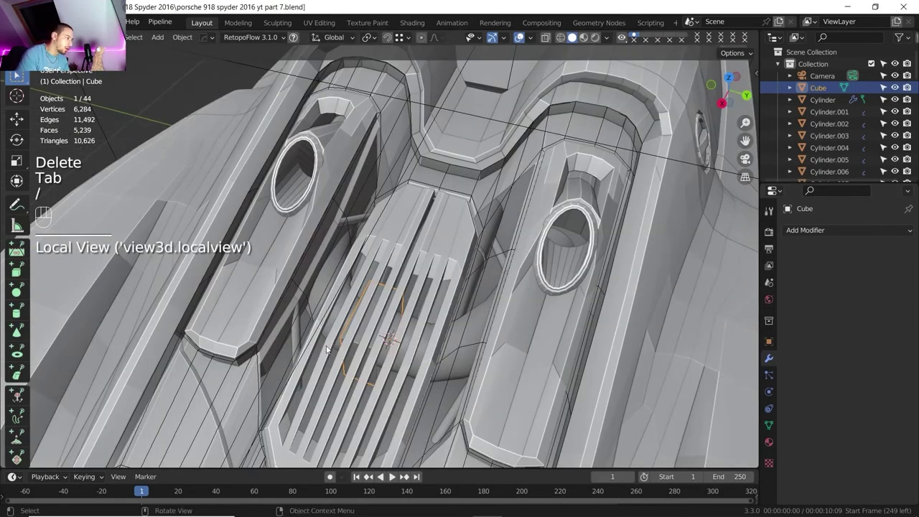
middle_drag(364, 344, 388, 316)
key(g)
right_click(387, 316)
click(847, 230)
click(667, 367)
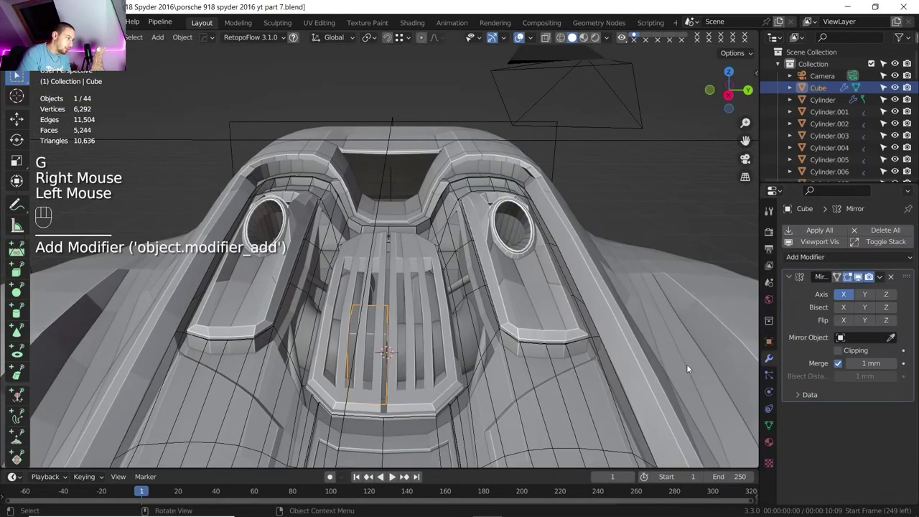
click(403, 169)
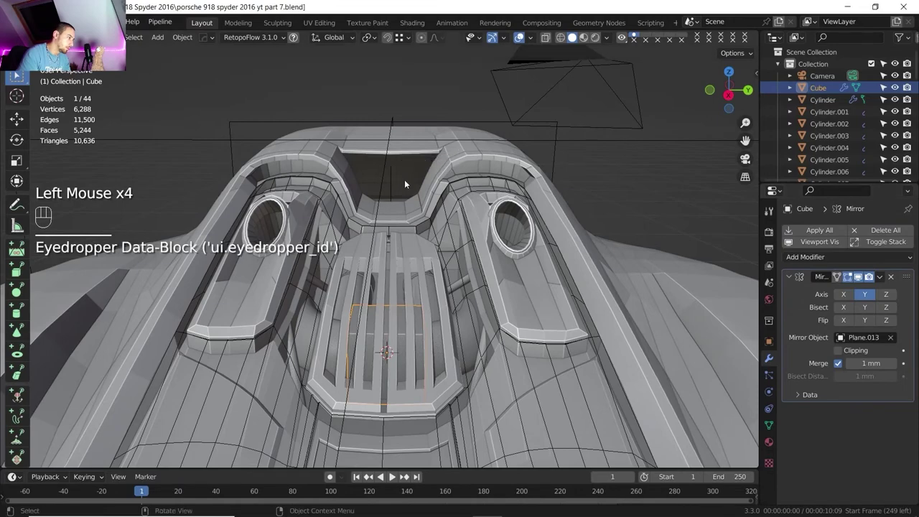
Step: Isolate the cube, pipes, floor plane and both pairs of thin rods in local view
scroll(398, 312, up, 1)
shift+middle_drag(409, 323, 413, 245)
scroll(414, 244, up, 1)
middle_drag(413, 244, 418, 169)
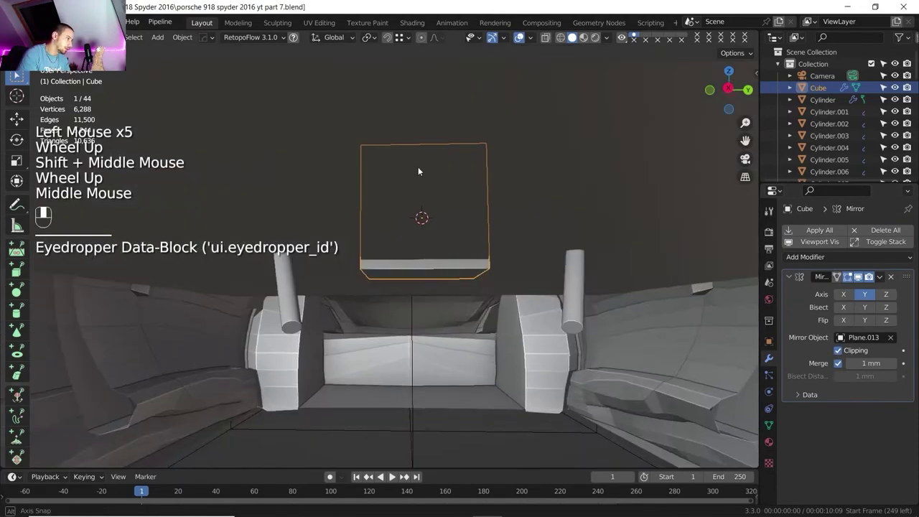
scroll(419, 158, down, 2)
scroll(416, 179, down, 2)
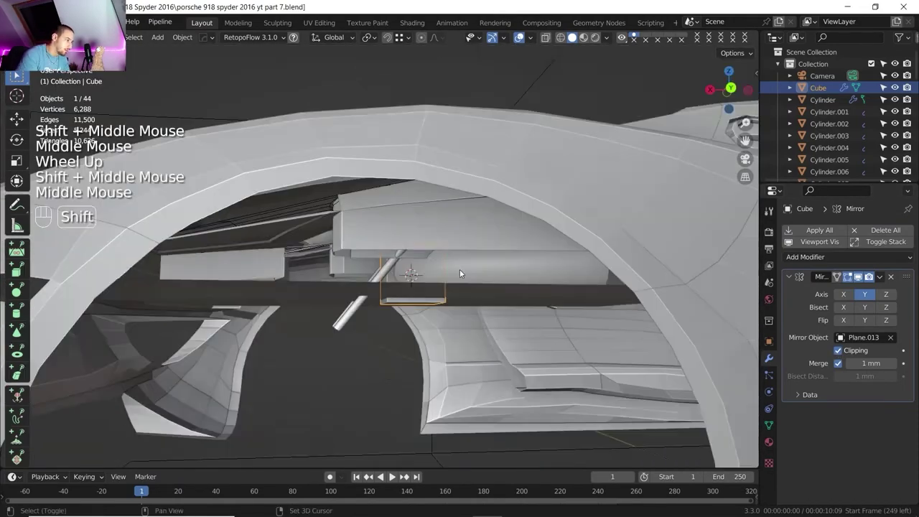
shift+click(459, 269)
shift+click(424, 297)
shift+click(357, 308)
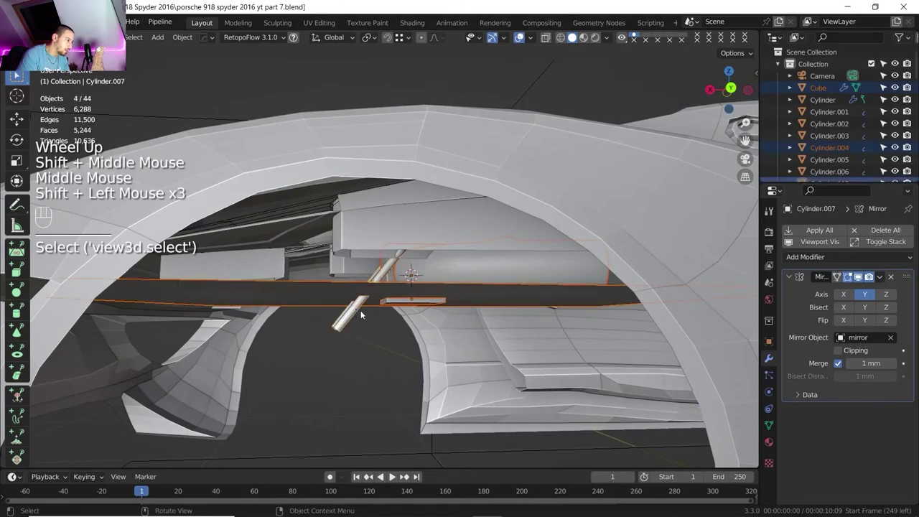
middle_drag(360, 310, 483, 307)
scroll(490, 305, up, 2)
shift+click(483, 307)
key(slash)
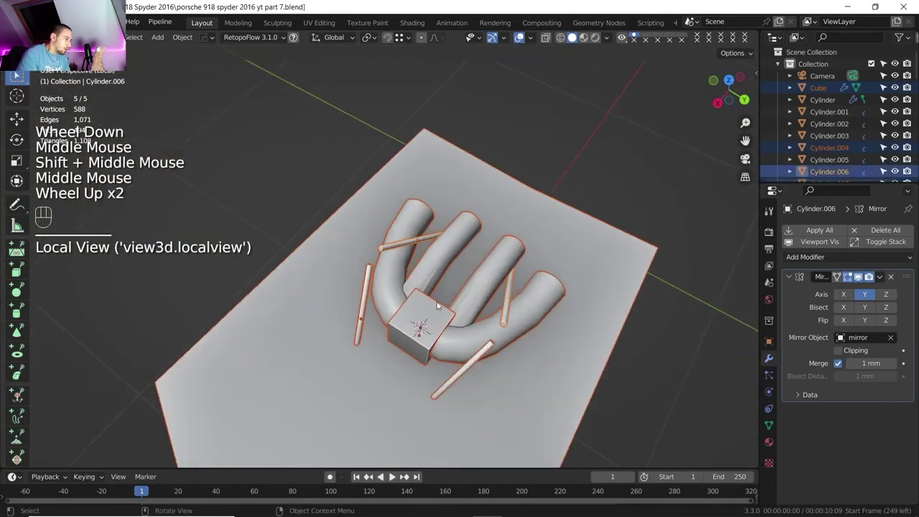
Step: Move the cube about -554.79 mm along X to sit in front of the open pipe ends
click(423, 305)
middle_drag(423, 305, 460, 255)
shift+middle_drag(459, 255, 463, 306)
scroll(518, 298, up, 1)
key(g)
key(x)
click(554, 292)
Step: Raise the cube's bottom face about 12.96 mm along Z toward the floor plane
middle_drag(463, 306, 394, 367)
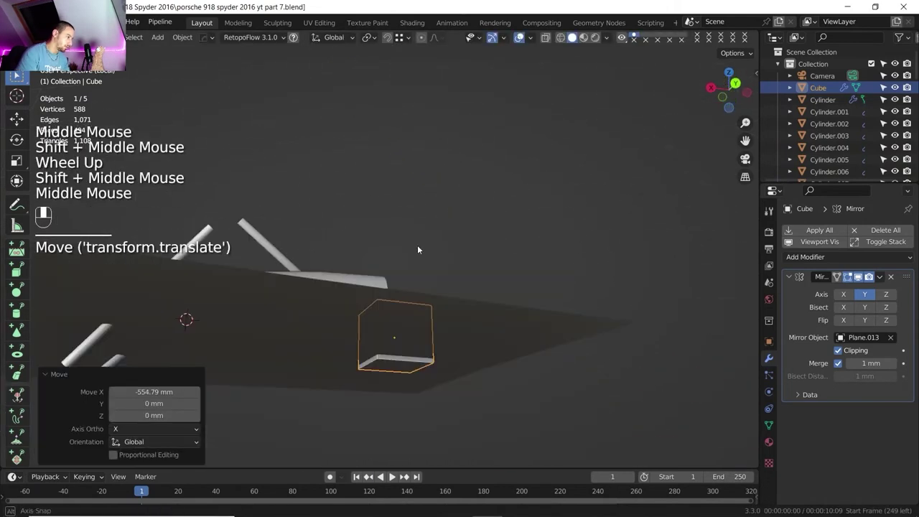
key(Tab)
key(3)
key(4)
click(393, 367)
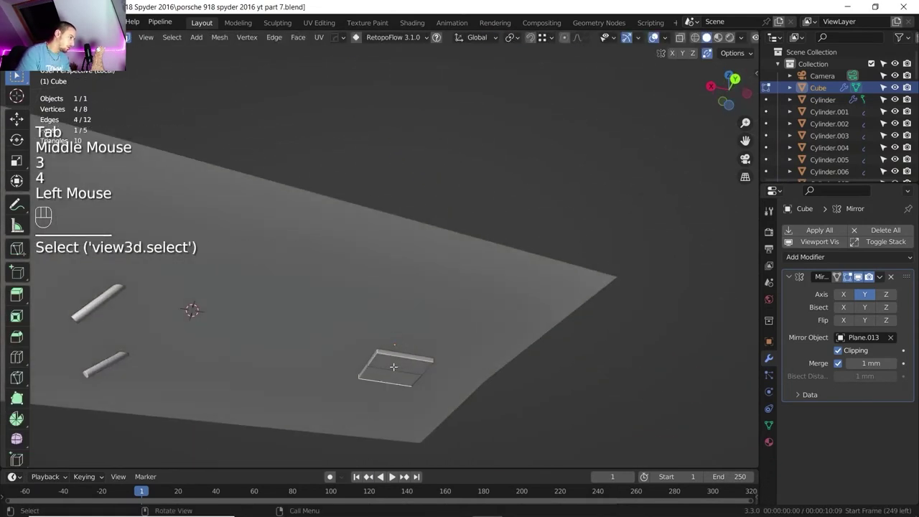
click(393, 367)
key(g)
key(z)
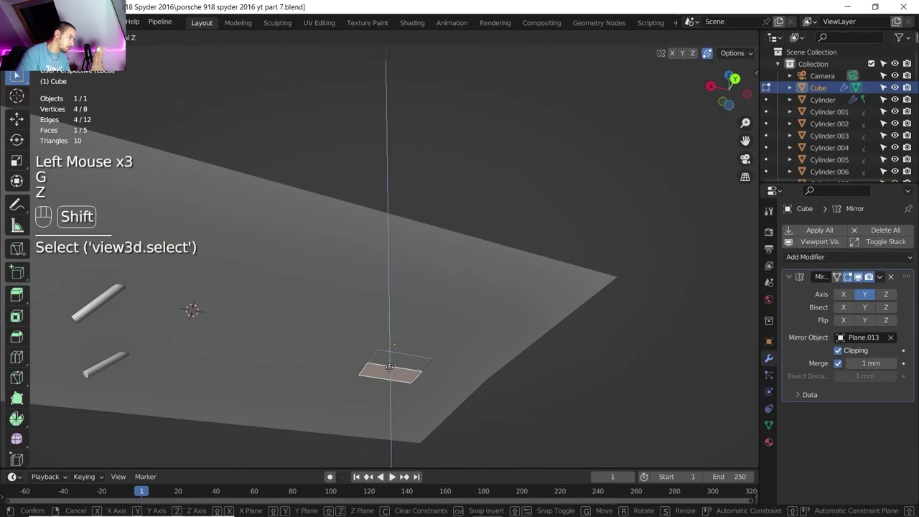
shift+click(387, 361)
Step: Extend the cube's outer side face along Y past the outer pipe to form a wide mirrored block
middle_drag(386, 366, 545, 231)
scroll(492, 206, down, 1)
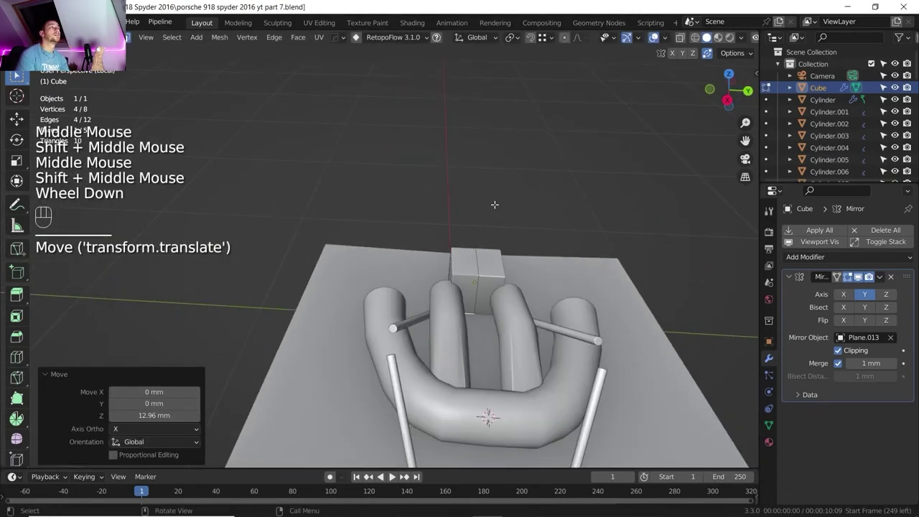
middle_drag(492, 205, 445, 279)
click(445, 279)
key(g)
key(x)
key(y)
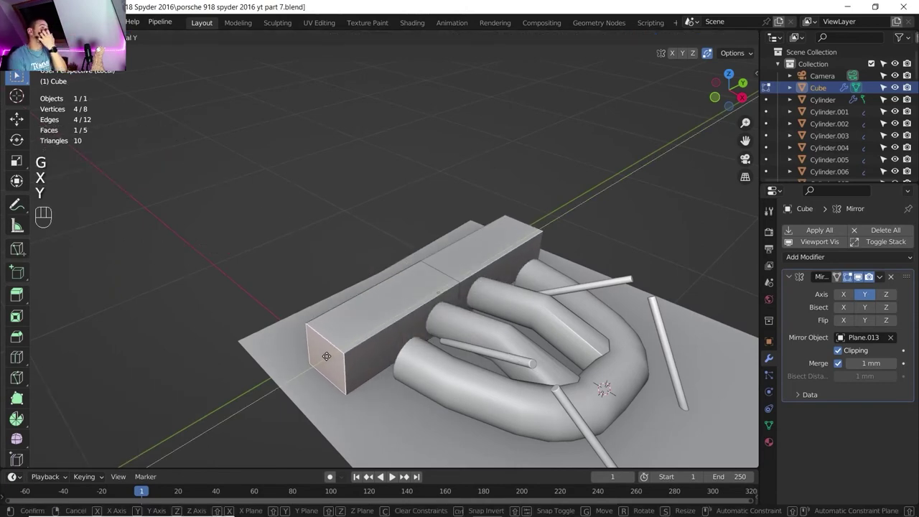
click(325, 356)
Step: Move the block's outer vertical edge on the pipe side about 105.84 mm along X to angle its front face
shift+middle_drag(325, 355, 337, 373)
middle_drag(338, 374, 348, 392)
scroll(348, 391, up, 1)
key(2)
click(352, 409)
key(g)
key(x)
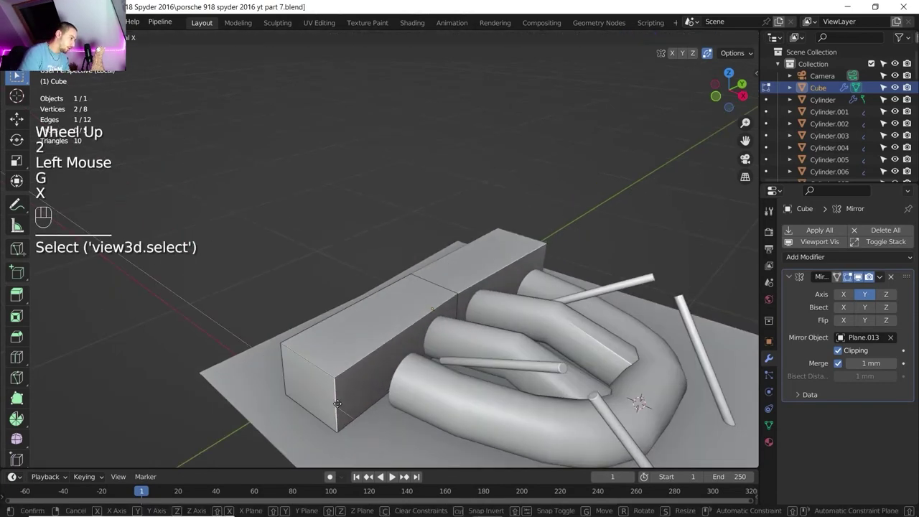
click(367, 416)
scroll(363, 363, down, 1)
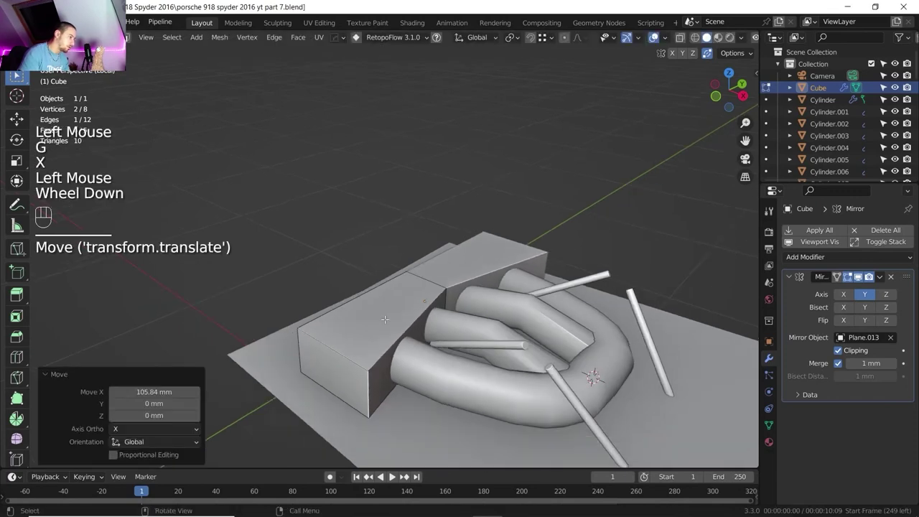
Step: Raise the block's top face about 71.47 mm along Z
shift+middle_drag(363, 363, 381, 348)
scroll(380, 348, down, 1)
shift+middle_drag(380, 348, 386, 343)
middle_drag(386, 343, 390, 339)
scroll(390, 339, up, 1)
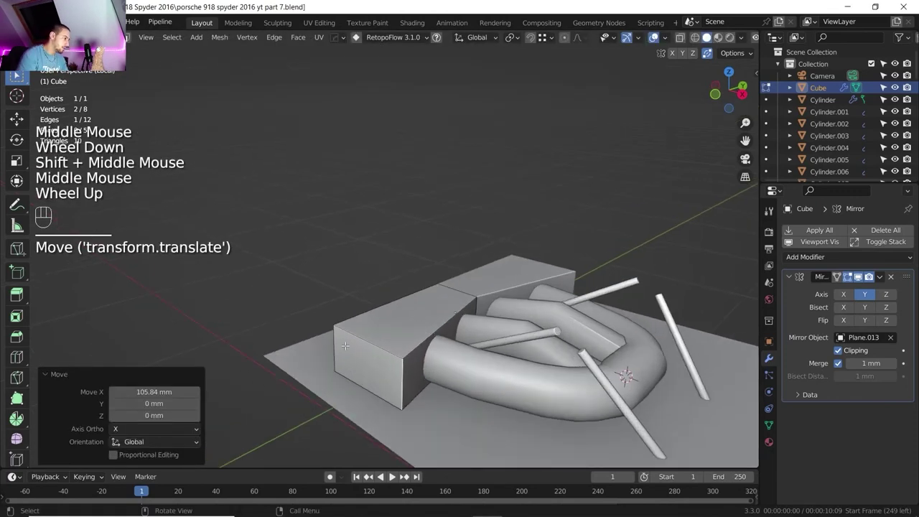
key(3)
click(391, 316)
key(g)
key(z)
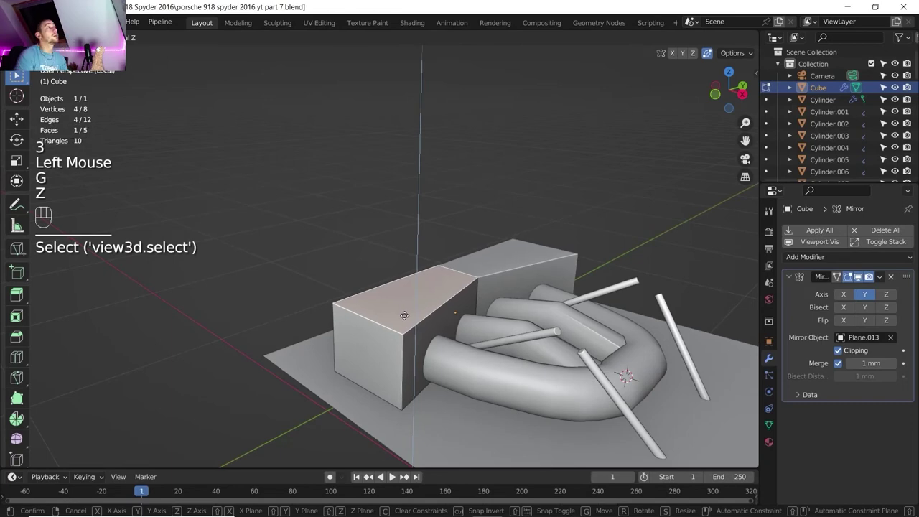
click(406, 314)
scroll(406, 314, down, 1)
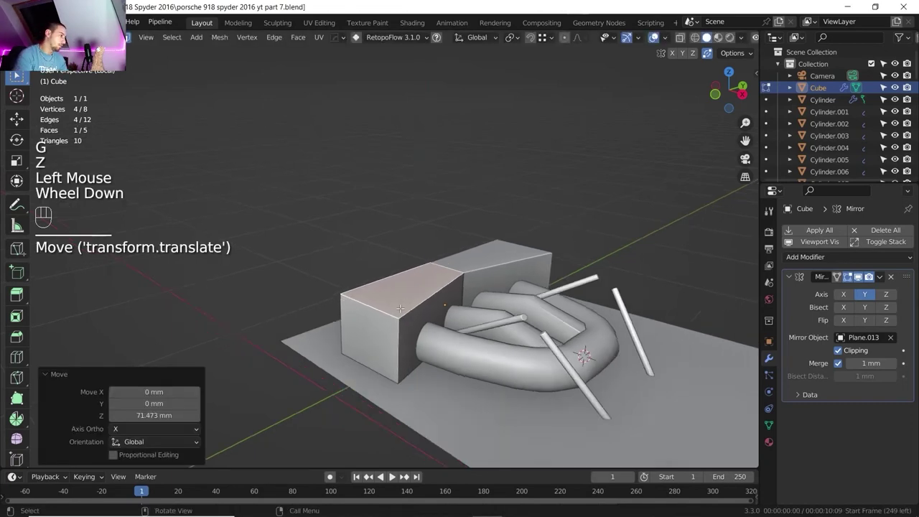
Step: Bring the full car back into view and raise the block's top face another 18.59 mm along Z
shift+middle_drag(406, 315, 386, 327)
key(Tab)
key(slash)
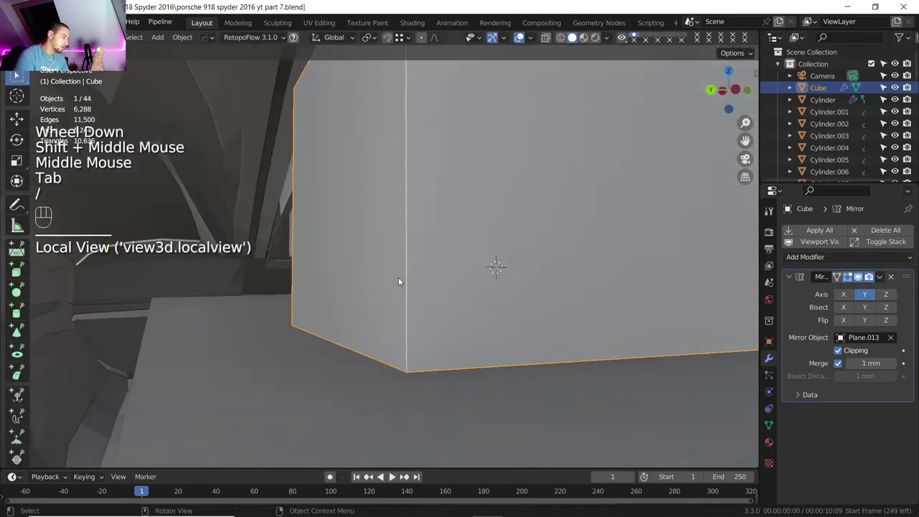
scroll(410, 271, down, 3)
middle_drag(423, 260, 646, 270)
scroll(400, 228, down, 4)
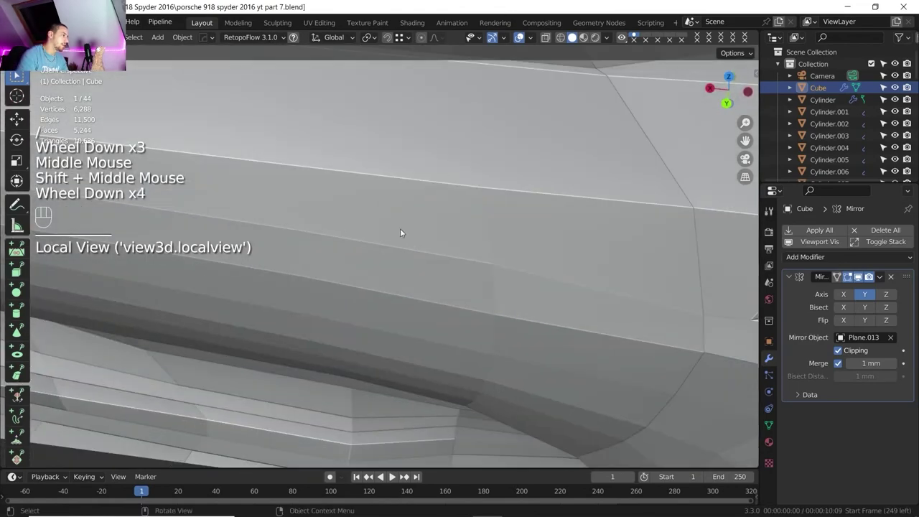
shift+middle_drag(400, 229, 56, 270)
scroll(390, 228, down, 7)
middle_drag(362, 226, 540, 192)
shift+middle_drag(539, 192, 532, 216)
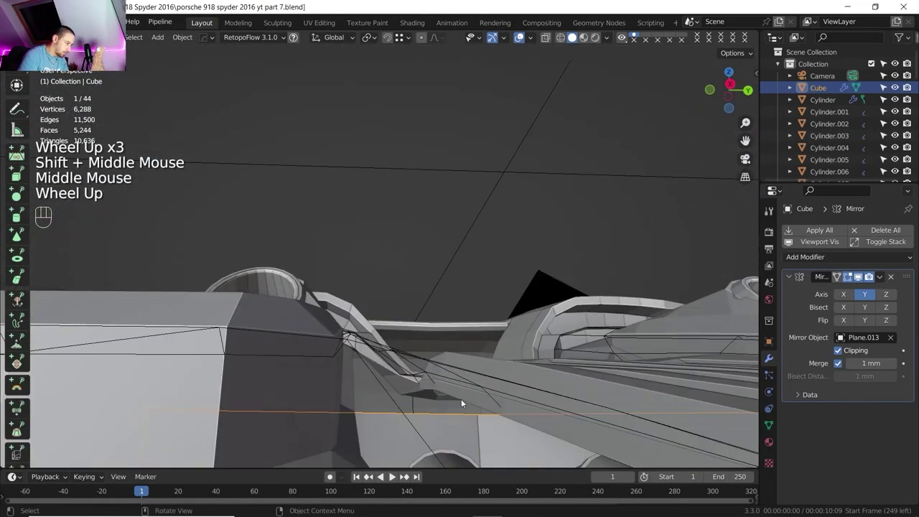
shift+middle_drag(461, 399, 443, 357)
scroll(438, 394, up, 2)
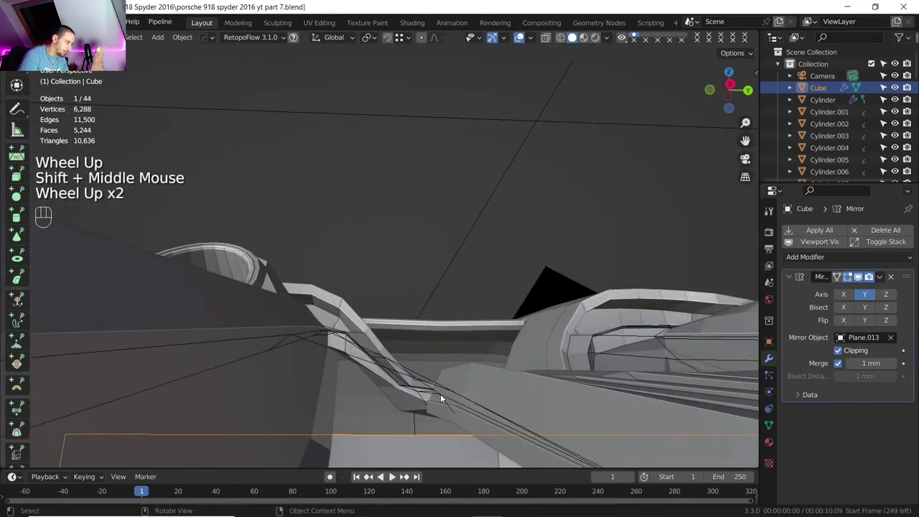
scroll(436, 389, down, 1)
shift+middle_drag(435, 389, 432, 375)
key(Tab)
key(g)
key(z)
click(435, 402)
Step: Add a loop cut to the block and offset a section of its top along Z so the middle steps below the outer sides
key(ctrl+r)
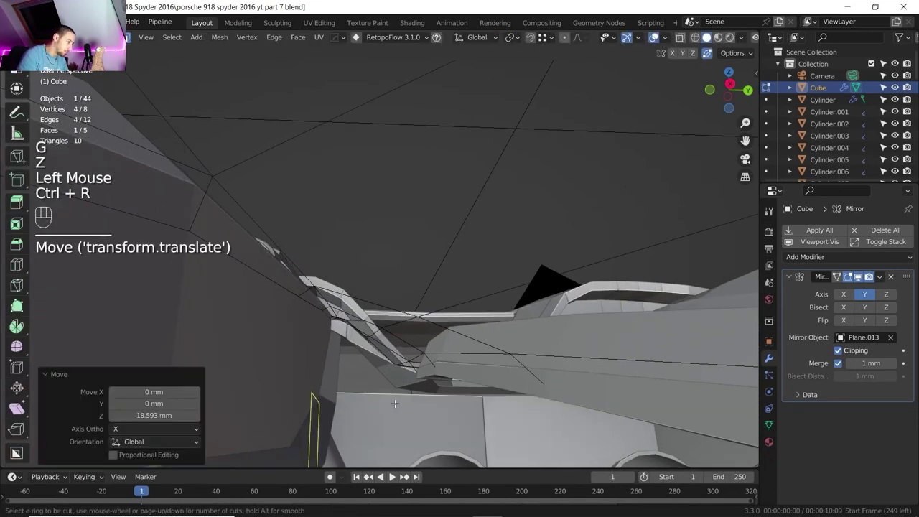
click(412, 409)
shift+middle_drag(413, 409, 381, 374)
shift+middle_drag(380, 374, 302, 392)
key(3)
middle_drag(331, 320, 433, 245)
key(g)
key(z)
click(431, 224)
Step: Bevel the block's upper front edges and outer vertical edge with a width of 23.5 mm and 5 segments
middle_drag(434, 244, 396, 269)
scroll(402, 258, down, 3)
scroll(395, 253, up, 1)
scroll(395, 252, up, 1)
middle_drag(396, 269, 396, 285)
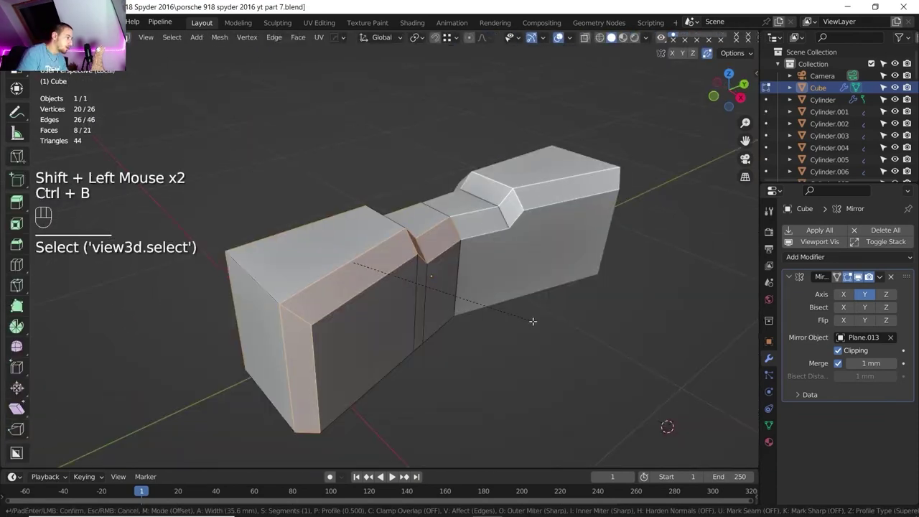
scroll(536, 321, up, 2)
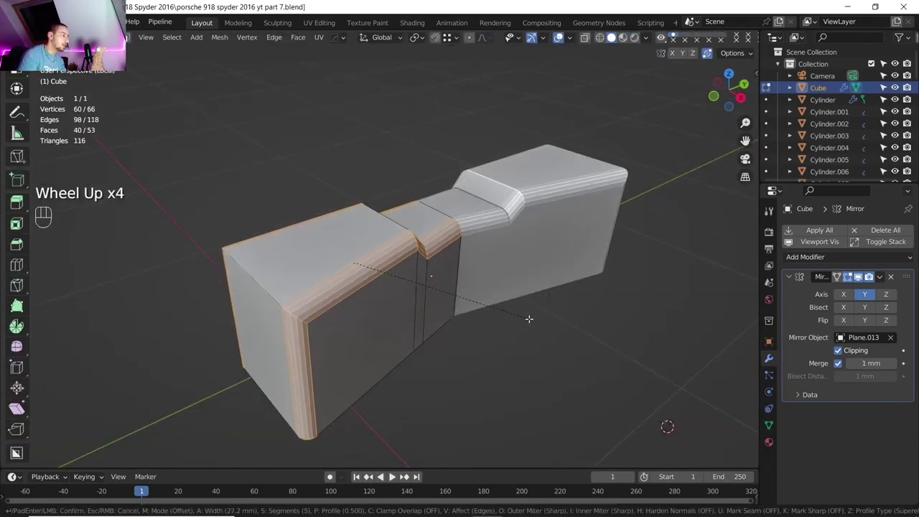
click(512, 313)
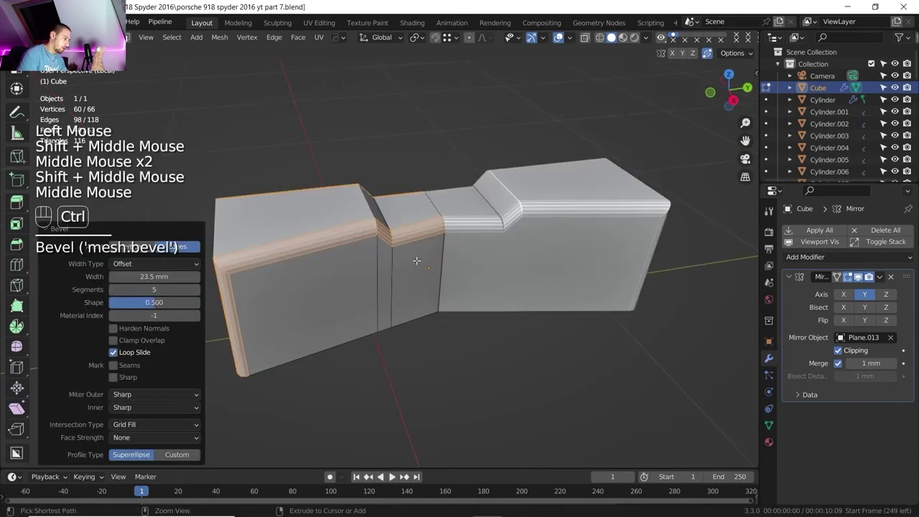
Step: Add one centered loop cut to the block's middle section and two evenly spaced loop cuts to its outer section
key(ctrl+r)
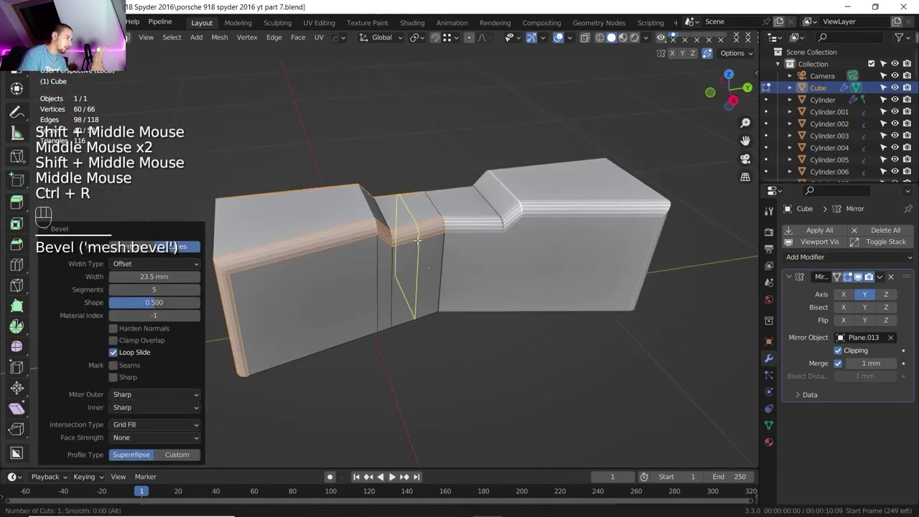
click(417, 240)
right_click(417, 241)
key(ctrl+r)
scroll(340, 245, up, 1)
right_click(339, 245)
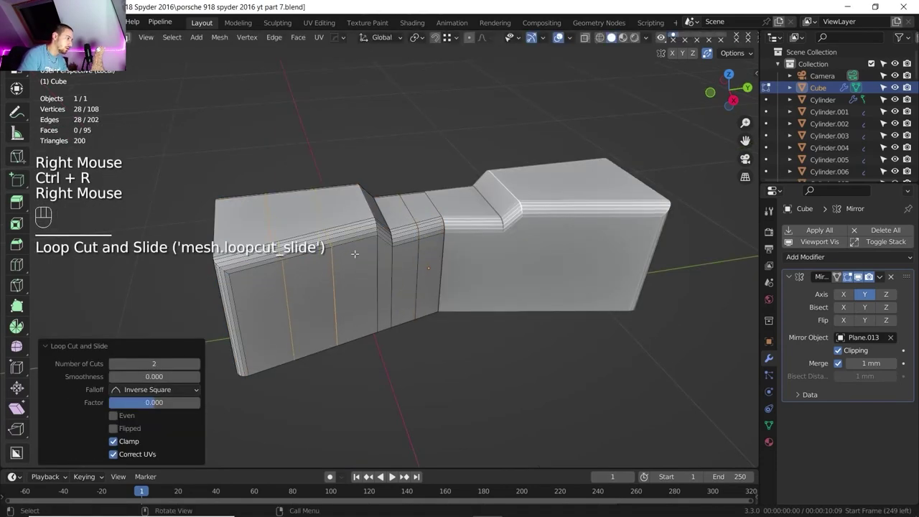
Step: Bevel the three new edge loops together into flat bands with a width of 11.7 mm and 1 segment
alt+shift+click(416, 269)
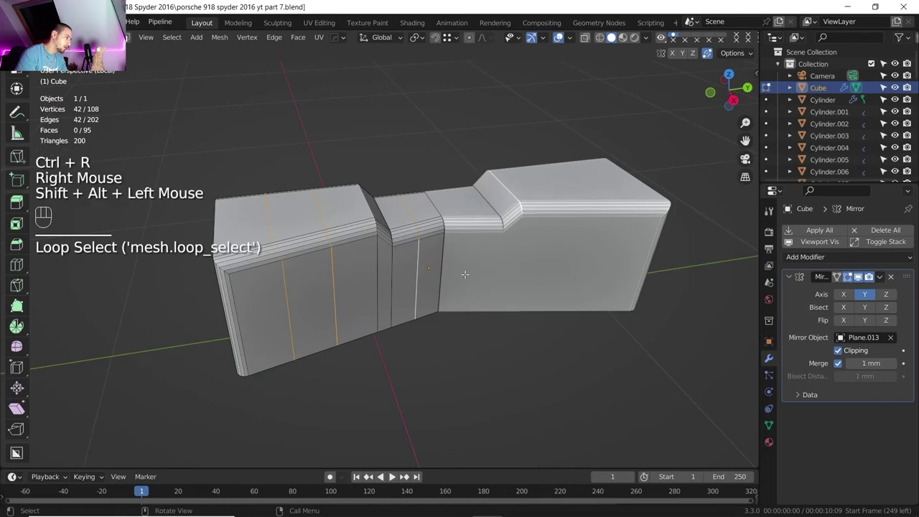
key(ctrl+b)
scroll(495, 280, down, 4)
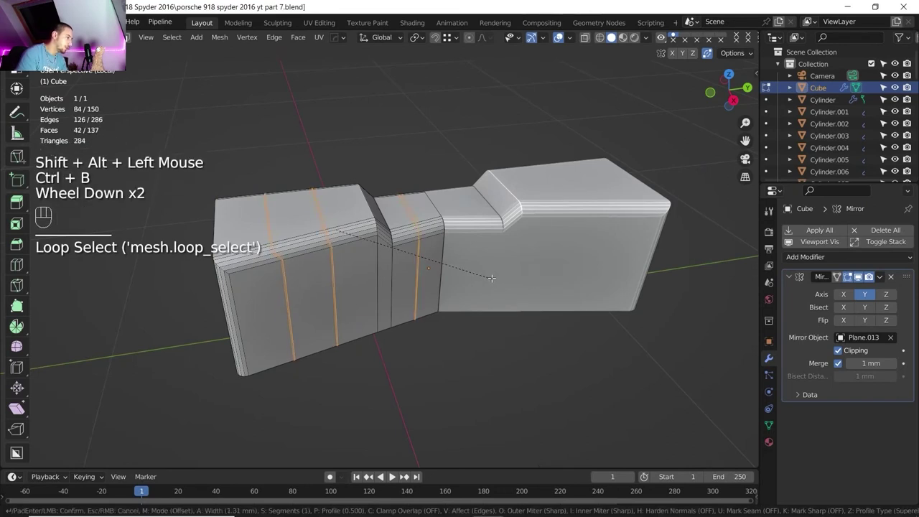
shift+click(448, 236)
Step: Extrude the three bands into raised ribs scaled 1.047 in X and Z only, and adjust their height along Z
scroll(448, 236, down, 1)
shift+middle_drag(448, 236, 531, 260)
scroll(431, 266, up, 3)
scroll(431, 280, up, 1)
scroll(453, 256, down, 1)
scroll(453, 256, down, 1)
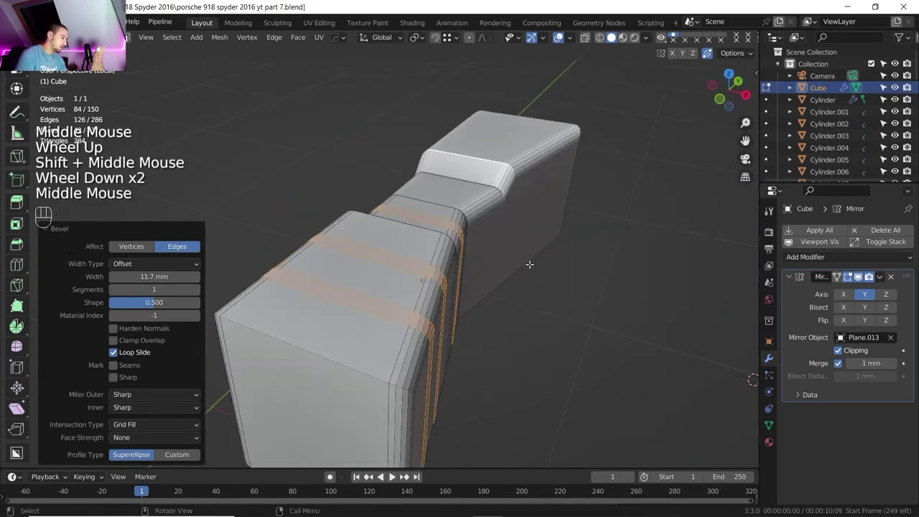
key(e)
key(s)
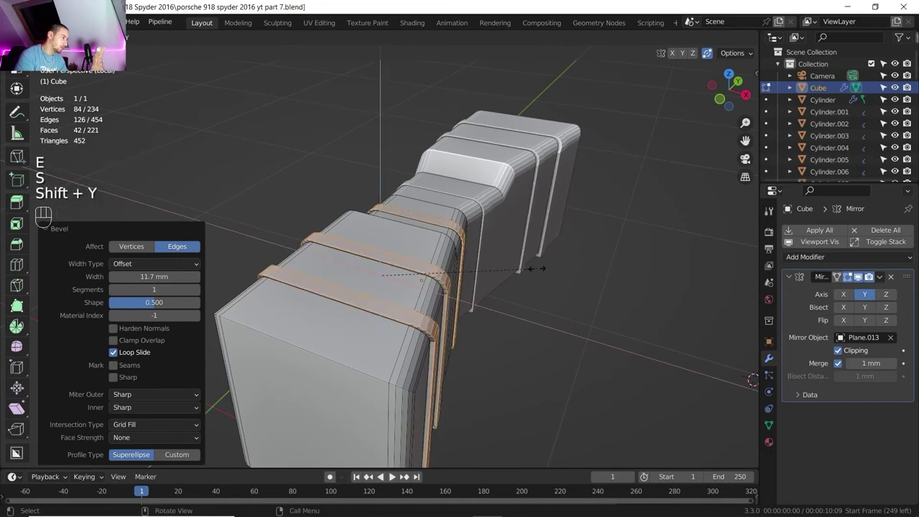
click(537, 268)
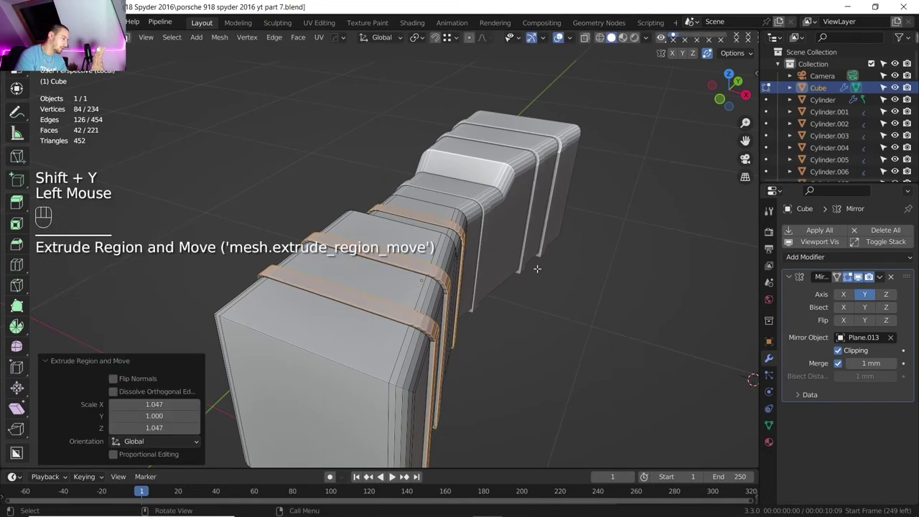
key(g)
key(z)
shift+click(702, 365)
scroll(702, 365, down, 1)
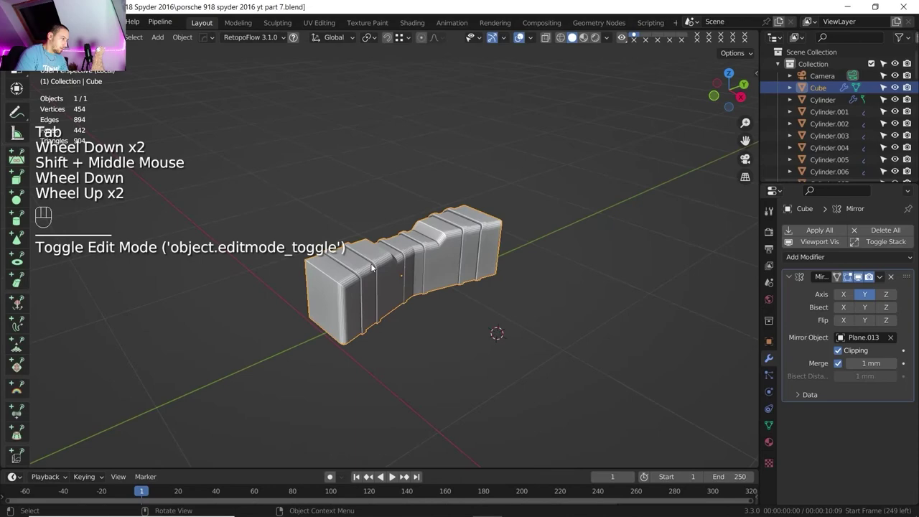
Step: Shade the ribbed engine block smooth and leave its isolated view
right_click(372, 267)
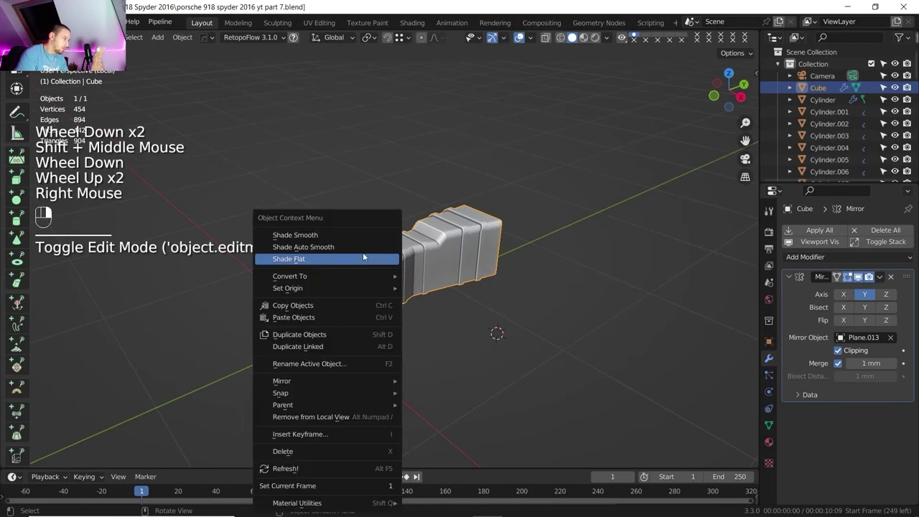
click(287, 234)
scroll(386, 262, up, 2)
key(slash)
scroll(462, 288, down, 2)
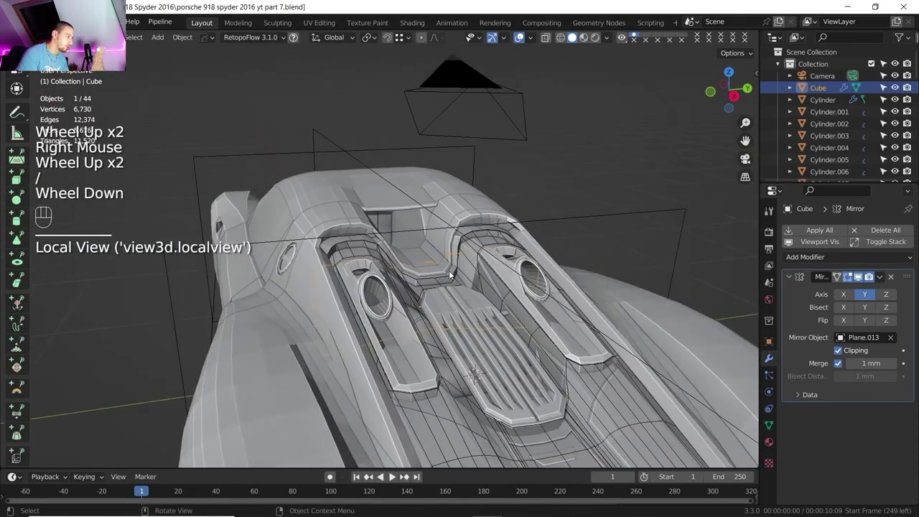
Step: Deselect the block and examine the rear deck, grille and the engine parts beneath it from several angles
shift+middle_drag(462, 289, 409, 263)
click(610, 152)
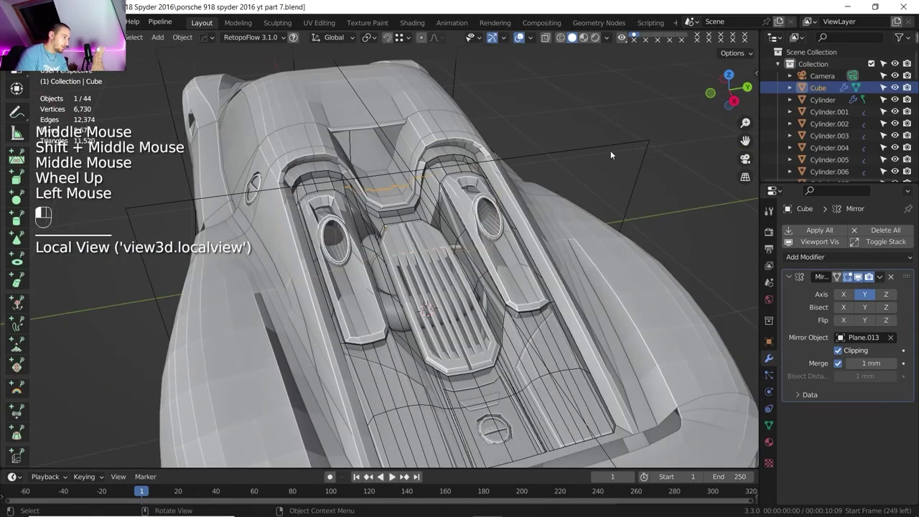
scroll(574, 100, down, 1)
middle_drag(573, 103, 431, 179)
scroll(450, 112, up, 1)
shift+middle_drag(431, 180, 401, 257)
scroll(418, 231, up, 2)
scroll(395, 262, down, 1)
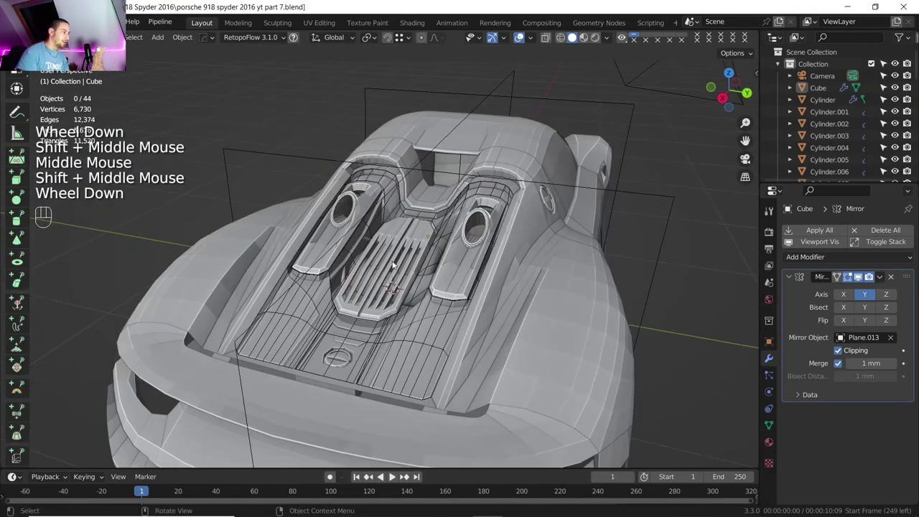
middle_drag(435, 243, 445, 283)
scroll(469, 252, down, 2)
mouse_move(445, 284)
middle_down()
mouse_move(389, 292)
mouse_move(430, 286)
middle_up()
scroll(430, 287, up, 2)
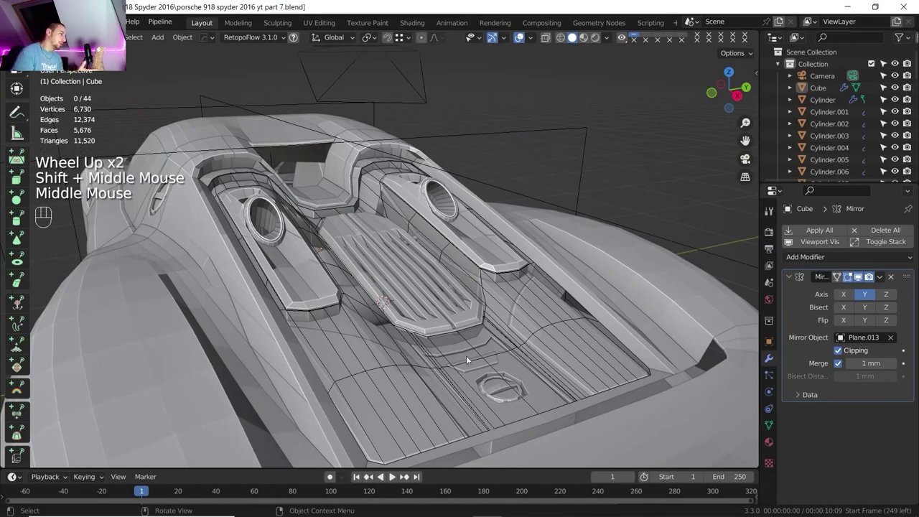
middle_drag(485, 324, 362, 230)
scroll(353, 281, up, 1)
scroll(353, 281, up, 1)
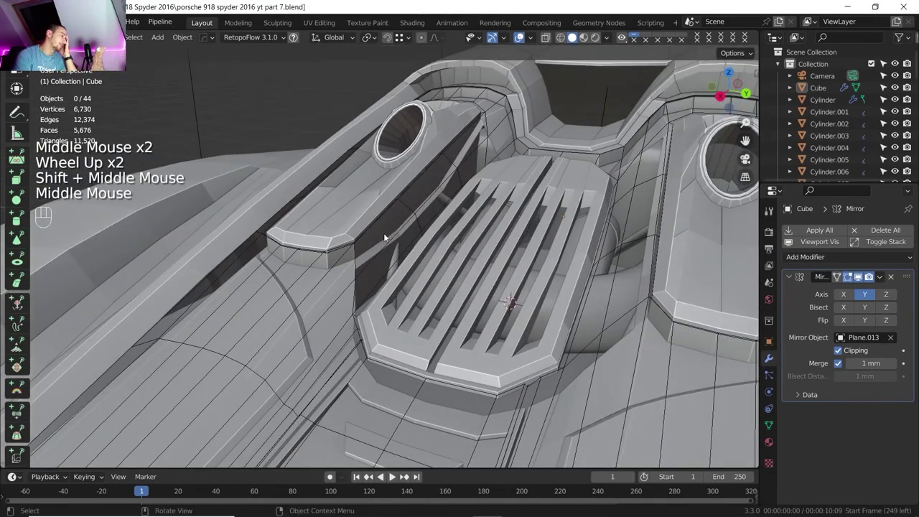
Step: Extrude the outer side and rear border edges of the slatted deck panel beside the grille upward along Z
scroll(340, 287, down, 1)
middle_drag(341, 286, 351, 257)
scroll(317, 261, up, 2)
middle_drag(351, 257, 512, 234)
click(382, 252)
click(463, 233)
key(Tab)
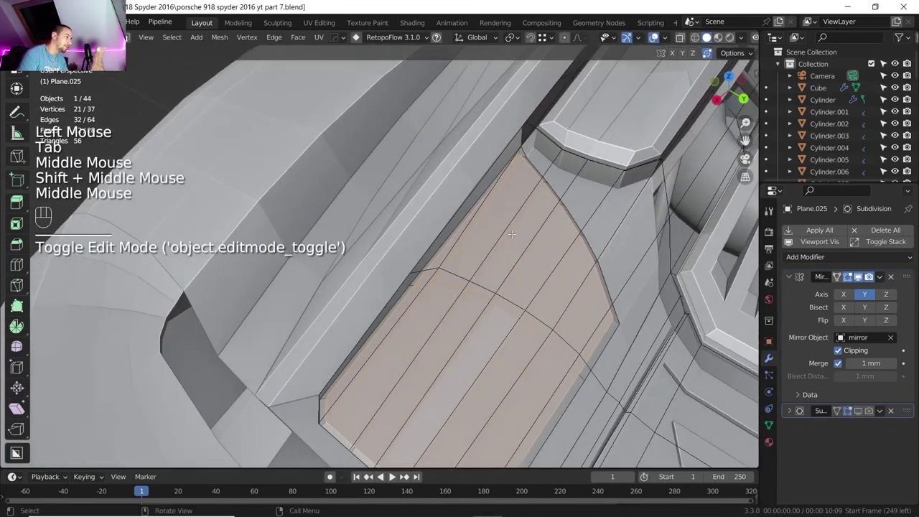
click(486, 194)
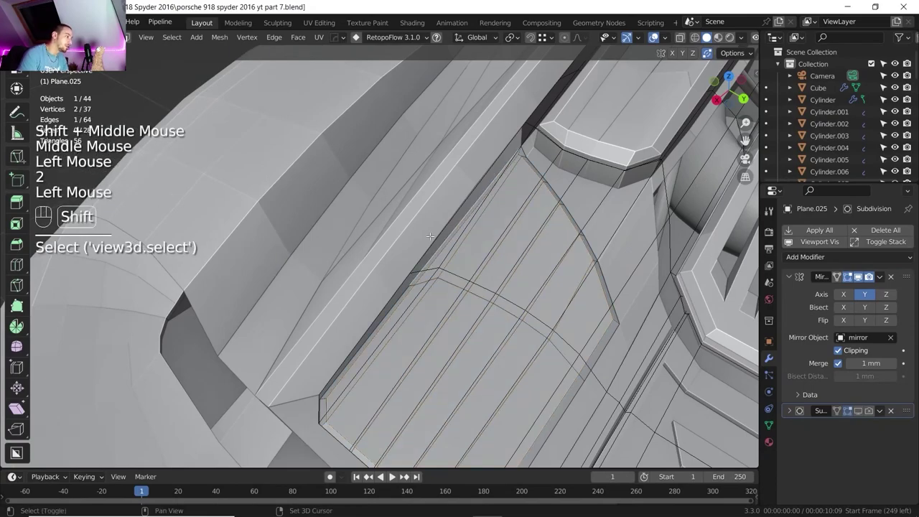
shift+middle_drag(429, 236, 402, 244)
middle_drag(402, 244, 239, 321)
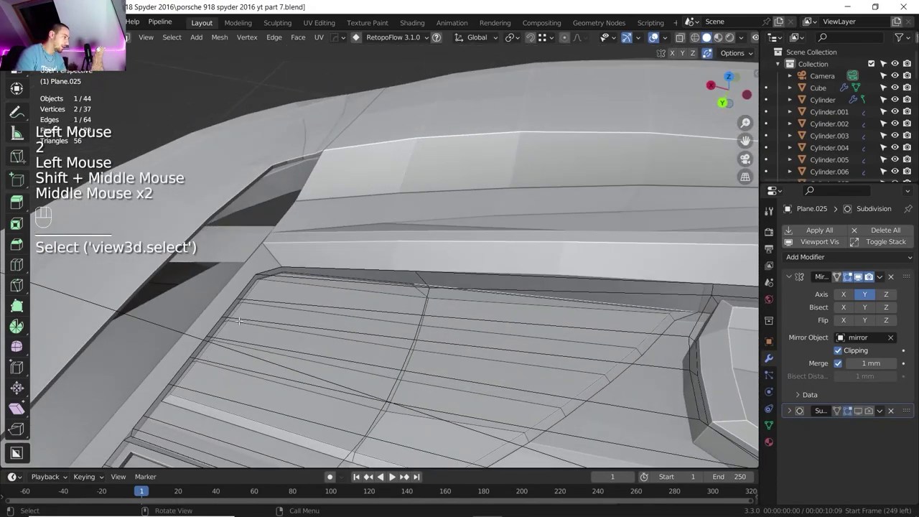
ctrl+click(177, 386)
shift+middle_drag(177, 386, 287, 323)
shift+middle_drag(287, 323, 374, 273)
middle_drag(374, 273, 431, 244)
key(e)
key(z)
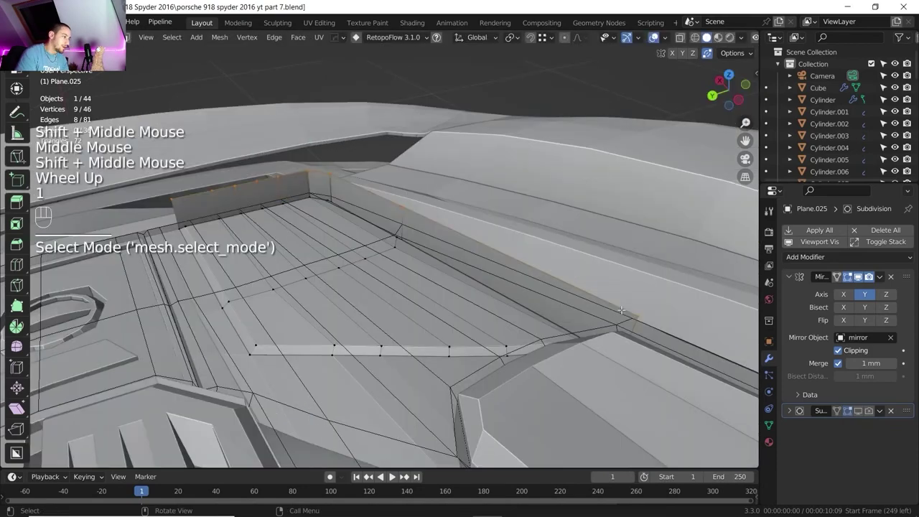
Step: Select the top vertices of the extruded panel rim and scale them by 1.022
click(605, 310)
middle_drag(605, 310, 562, 308)
ctrl+click(346, 143)
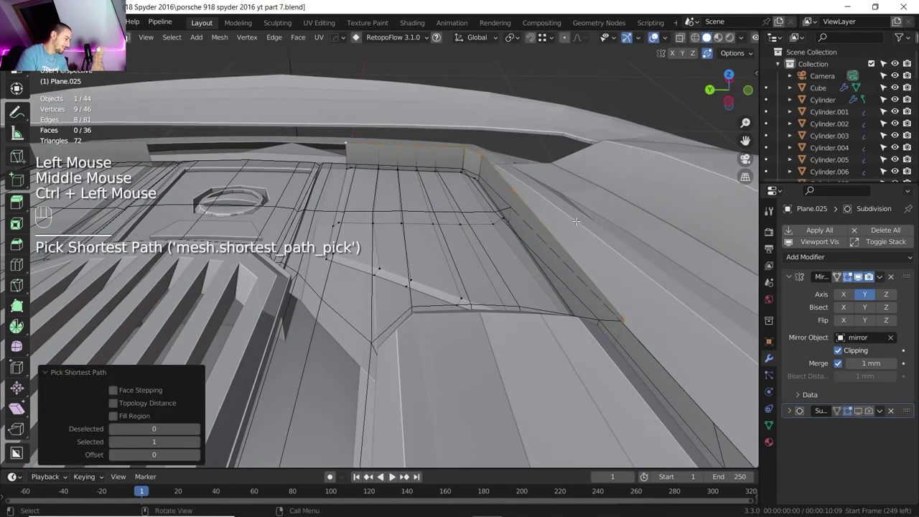
key(s)
shift+click(585, 217)
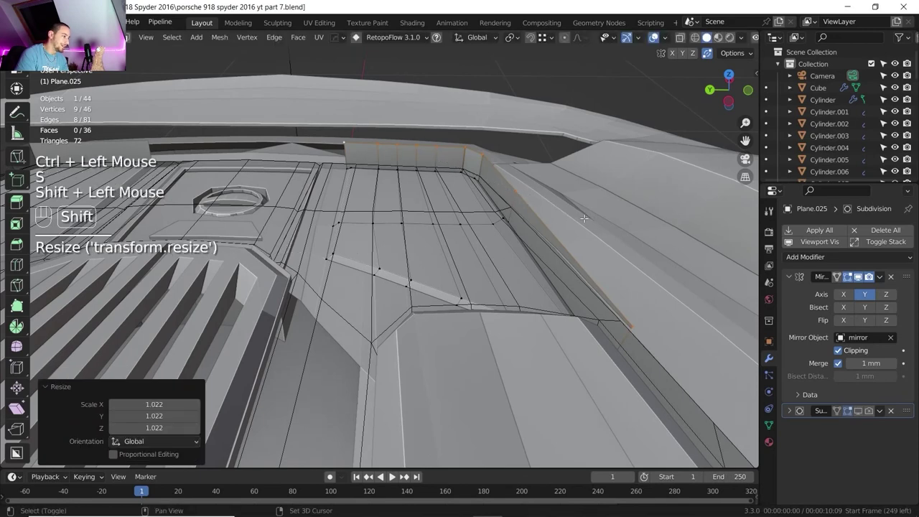
Step: Slide the rim's front end vertex and the row of rear rim vertices along their edges to fit the surrounding body
click(627, 307)
key(g)
key(g)
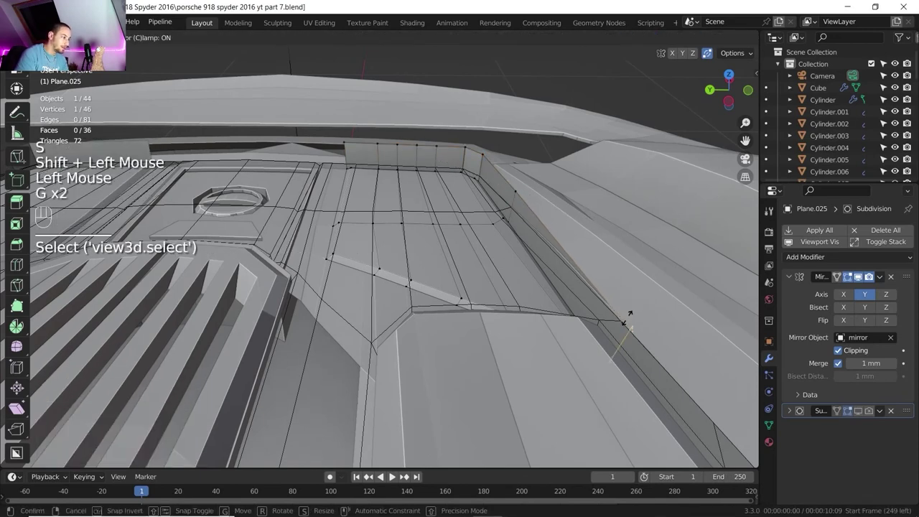
click(613, 284)
click(488, 153)
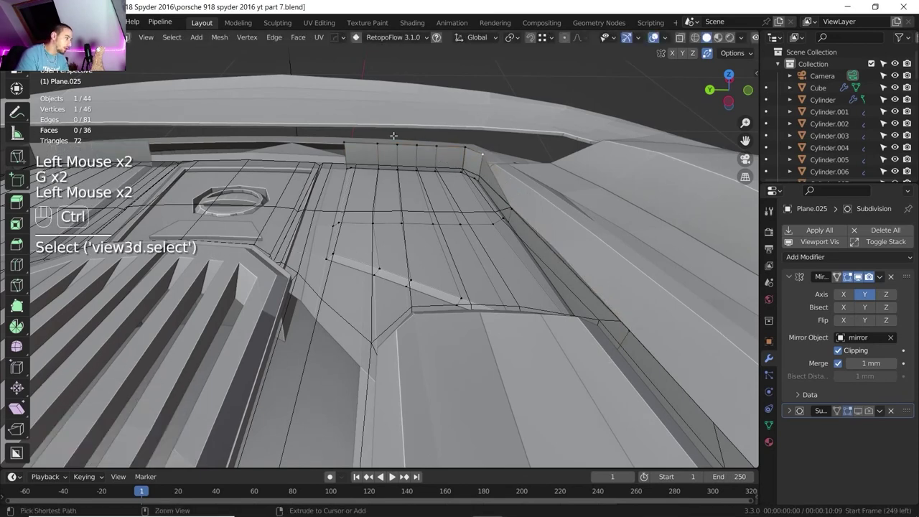
ctrl+click(352, 144)
key(g)
key(g)
shift+click(366, 166)
Step: Extrude the rear edges of the adjoining center deck panel 8.23 mm up along Z and shift them along X
shift+middle_drag(367, 165, 424, 233)
middle_drag(424, 233, 399, 266)
scroll(431, 233, up, 3)
middle_drag(399, 266, 396, 270)
scroll(395, 269, up, 1)
key(Tab)
click(412, 293)
key(Tab)
key(2)
click(411, 291)
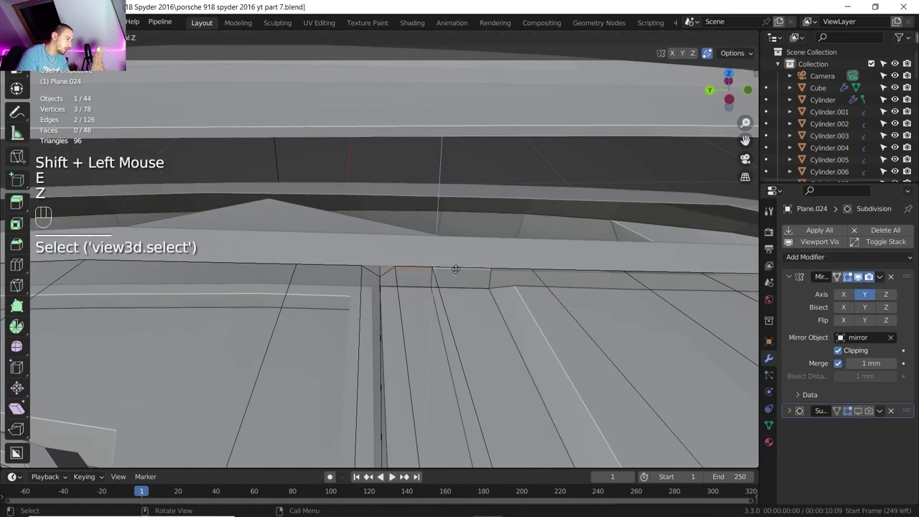
click(455, 274)
key(g)
key(x)
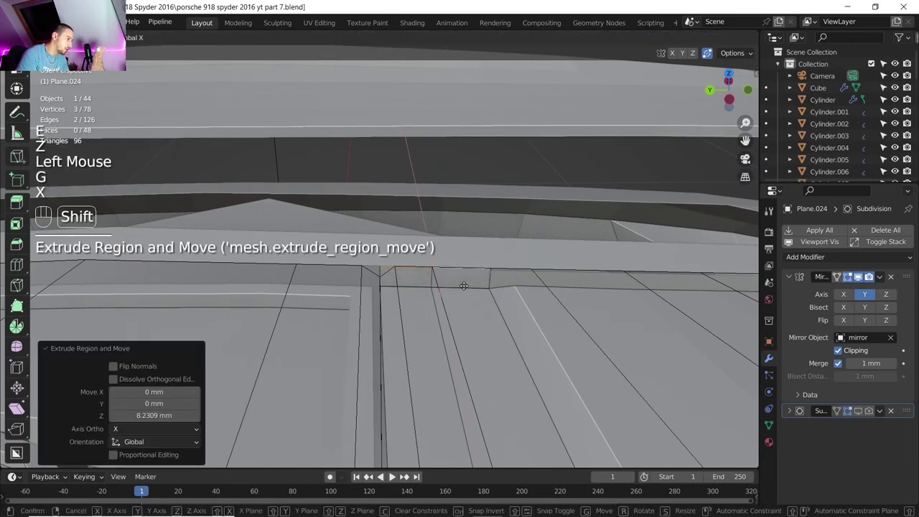
shift+click(461, 283)
Step: Leave mesh editing, hide the viewport overlays and save the project file
scroll(462, 283, down, 1)
shift+middle_drag(461, 283, 538, 286)
middle_drag(539, 286, 471, 267)
middle_drag(470, 267, 467, 284)
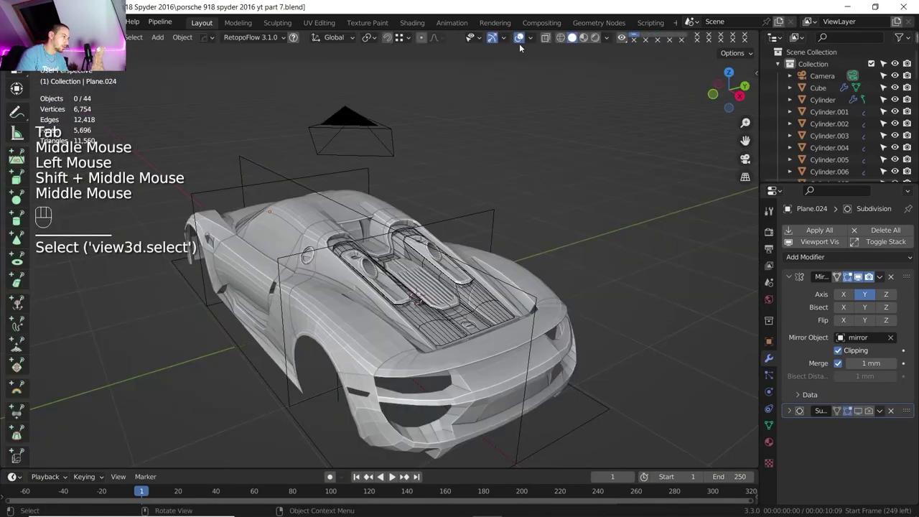
click(519, 38)
scroll(438, 249, up, 2)
shift+middle_drag(438, 250, 293, 151)
scroll(293, 151, up, 2)
scroll(293, 151, down, 1)
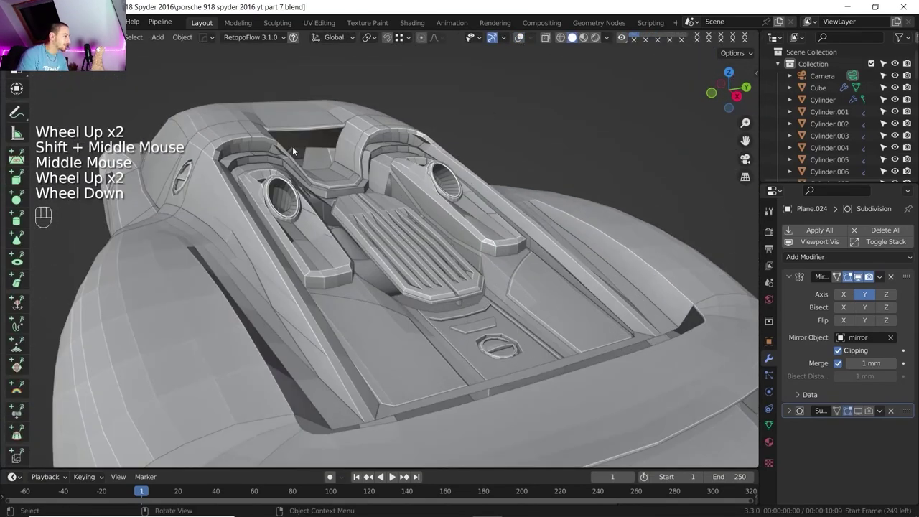
click(32, 22)
click(46, 130)
Step: Inspect the rear deck up close and the whole car from behind, and turn the viewport overlays back on
scroll(351, 194, down, 1)
mouse_move(352, 194)
shift+middle_down()
mouse_move(331, 215)
mouse_move(385, 197)
mouse_move(353, 210)
shift+middle_up()
scroll(355, 208, up, 3)
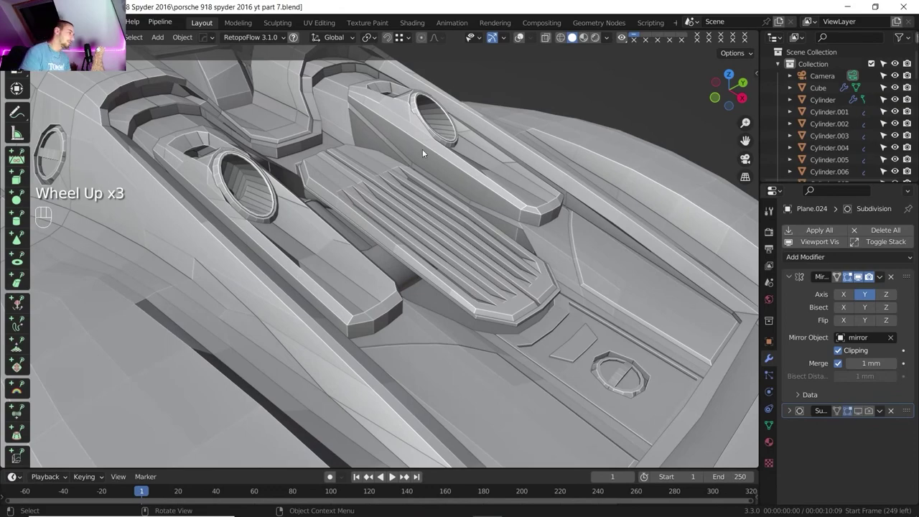
scroll(463, 169, down, 4)
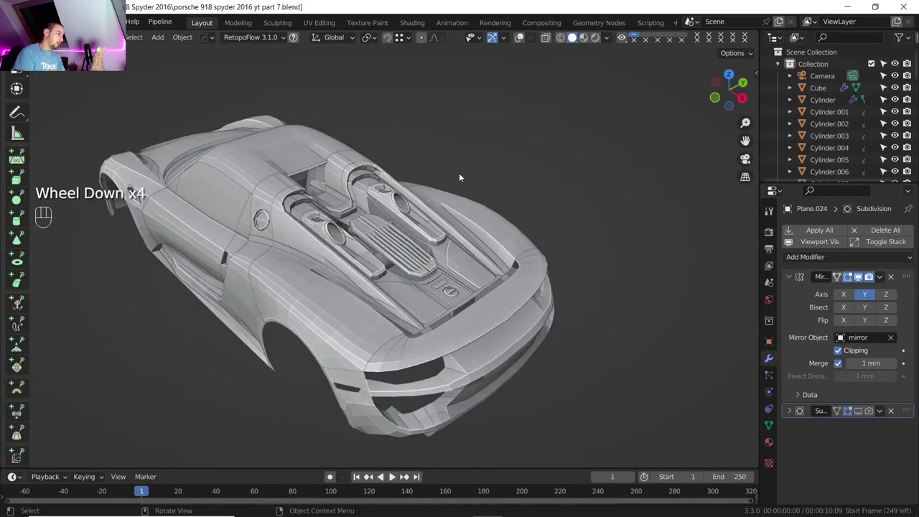
scroll(459, 174, up, 2)
scroll(455, 180, down, 1)
click(519, 38)
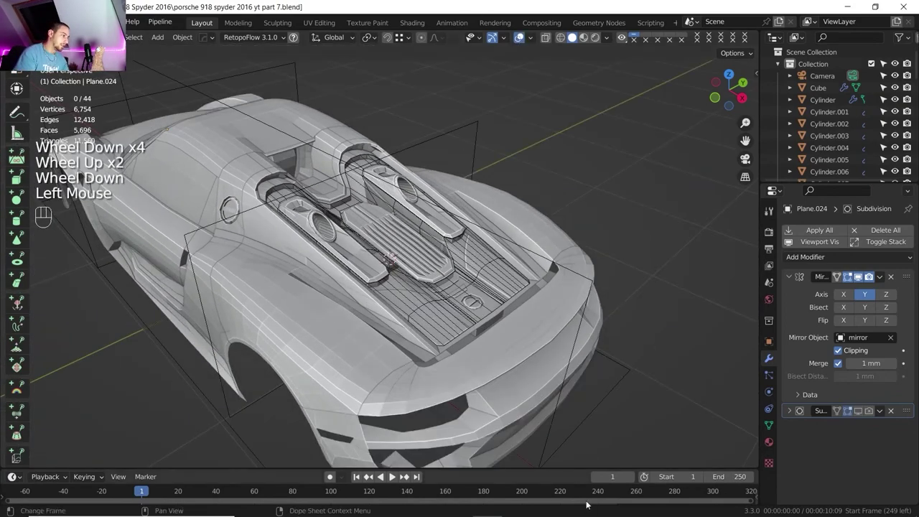
mouse_move(586, 516)
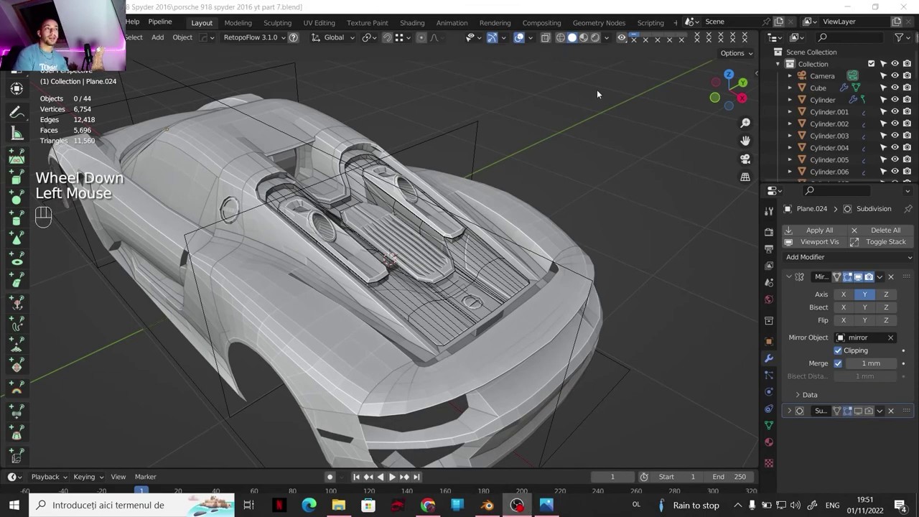